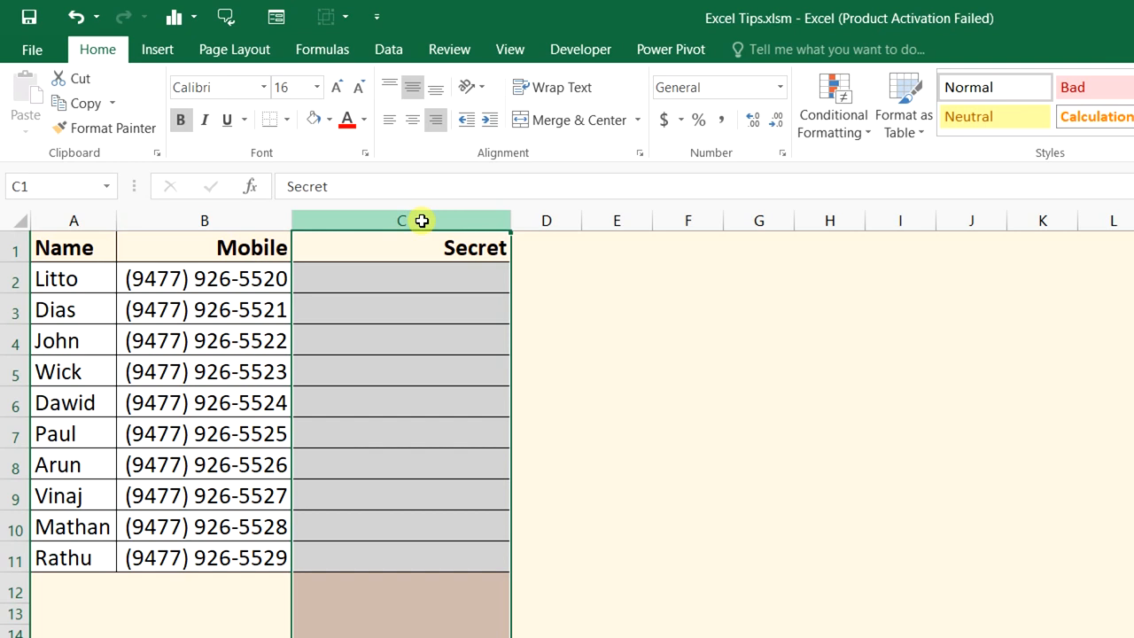
Enter ="(****) ***-"&RIGHT(B3,4) in C2 and fill it down to C11
key("ctrl+z")
left_click(440, 278)
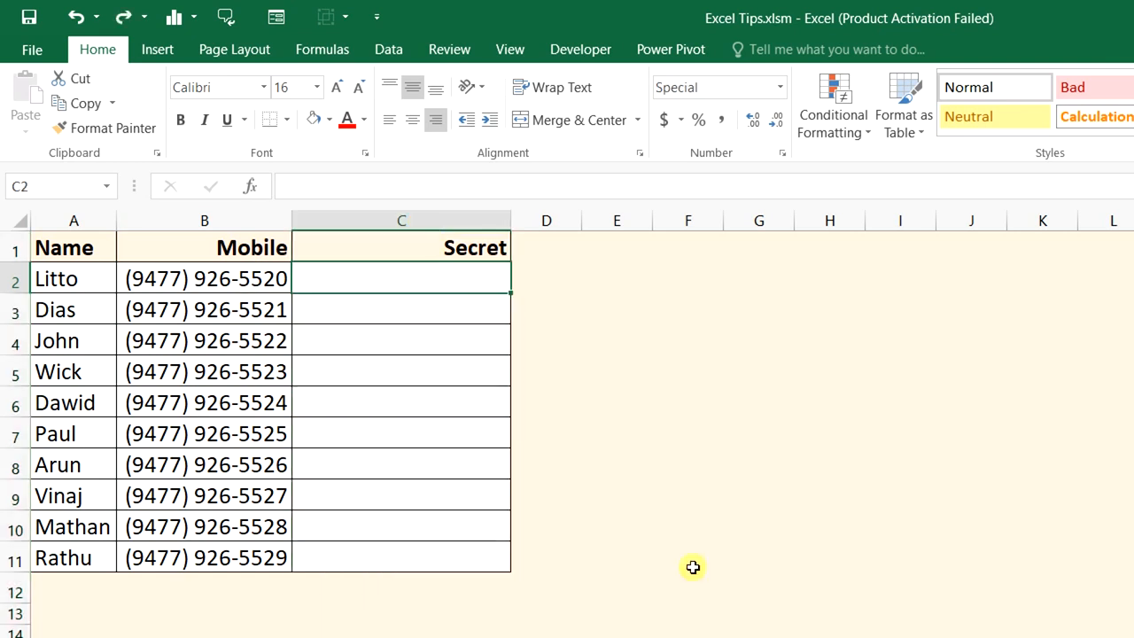
type("=")
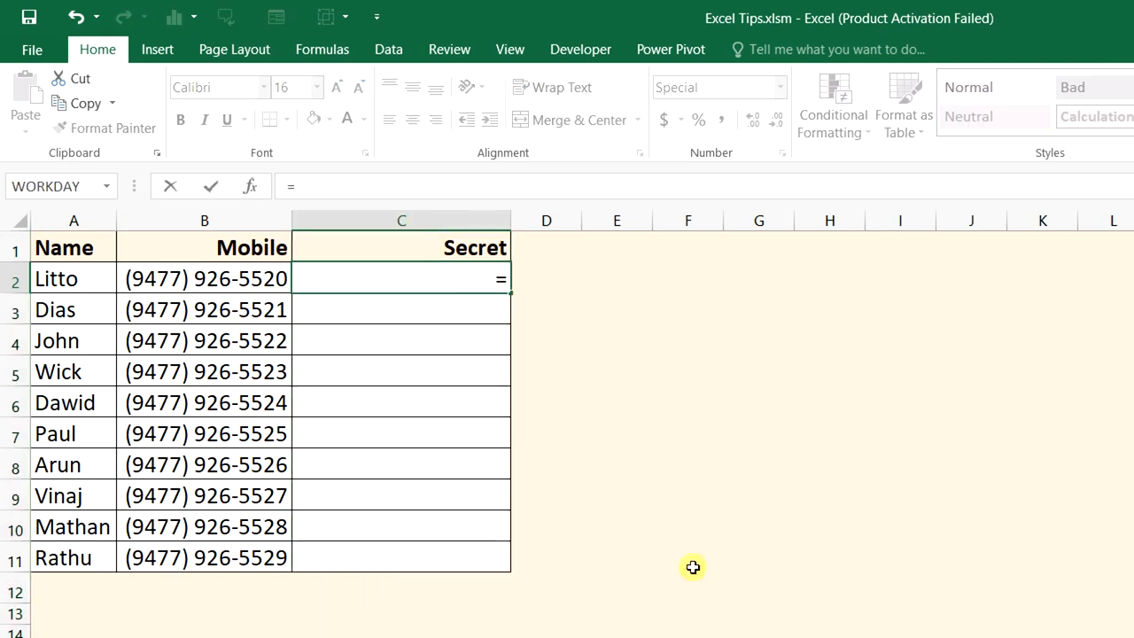
type("\"(****)")
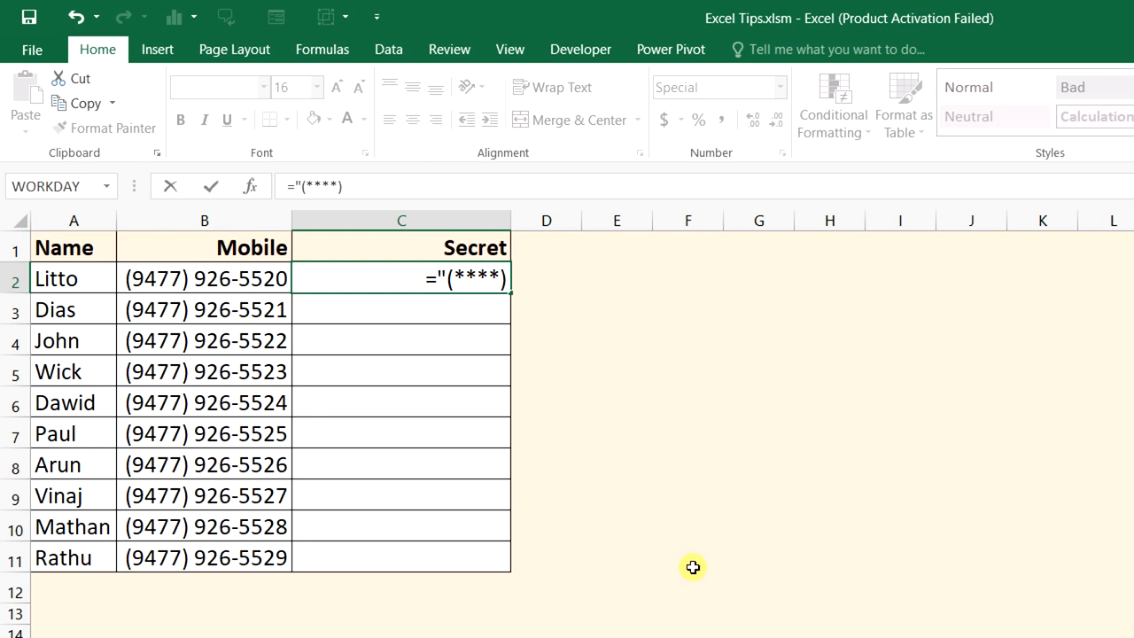
type(" ***")
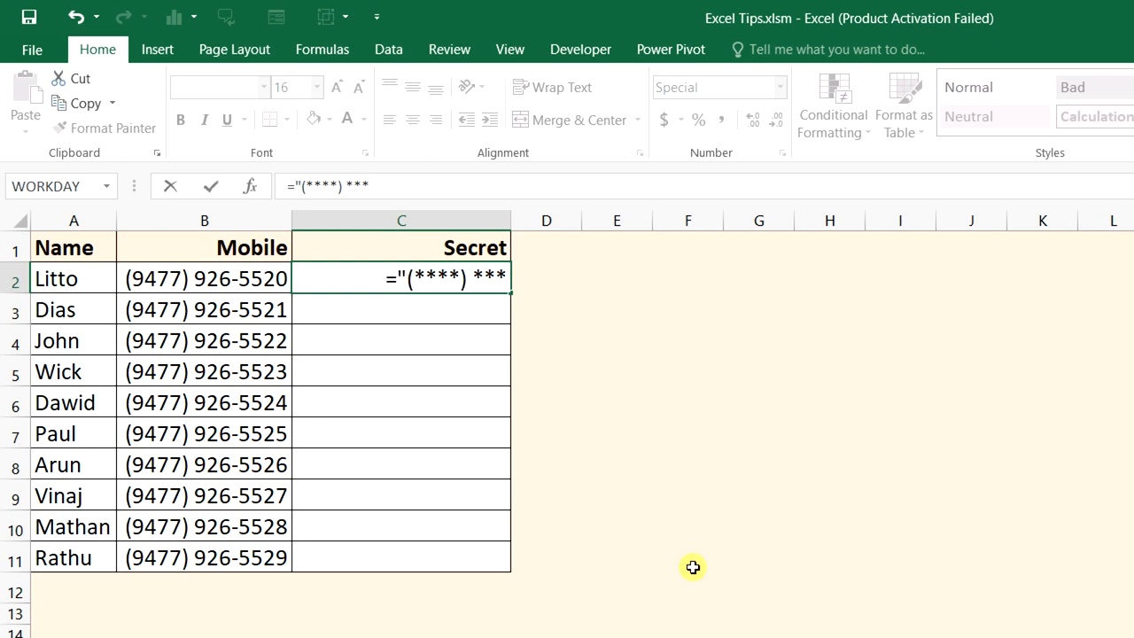
type("-\"")
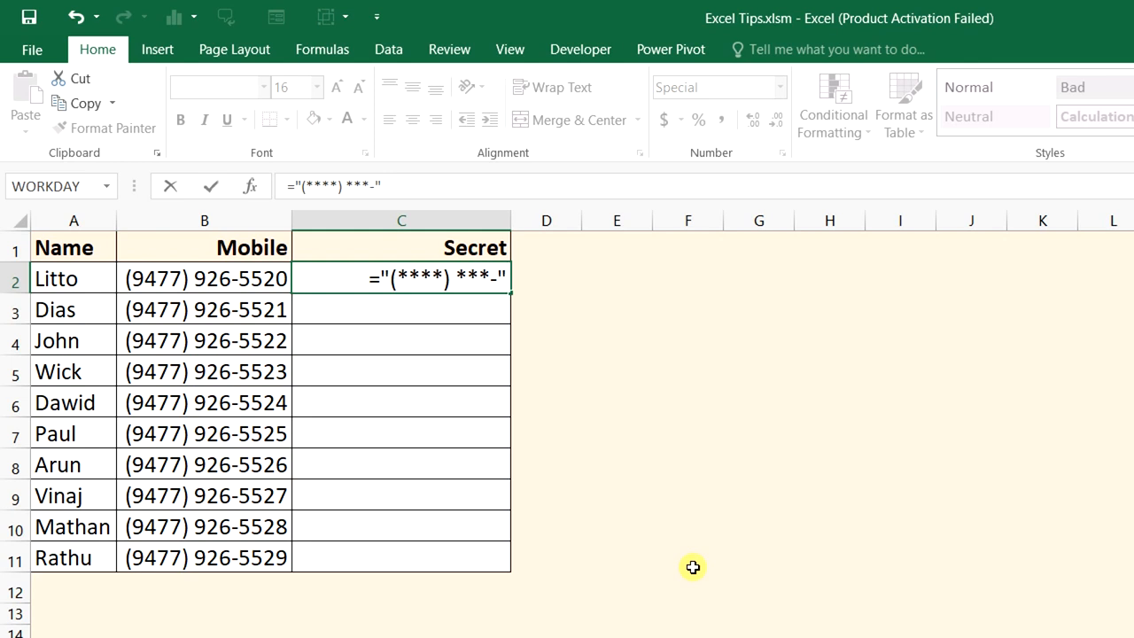
type("&")
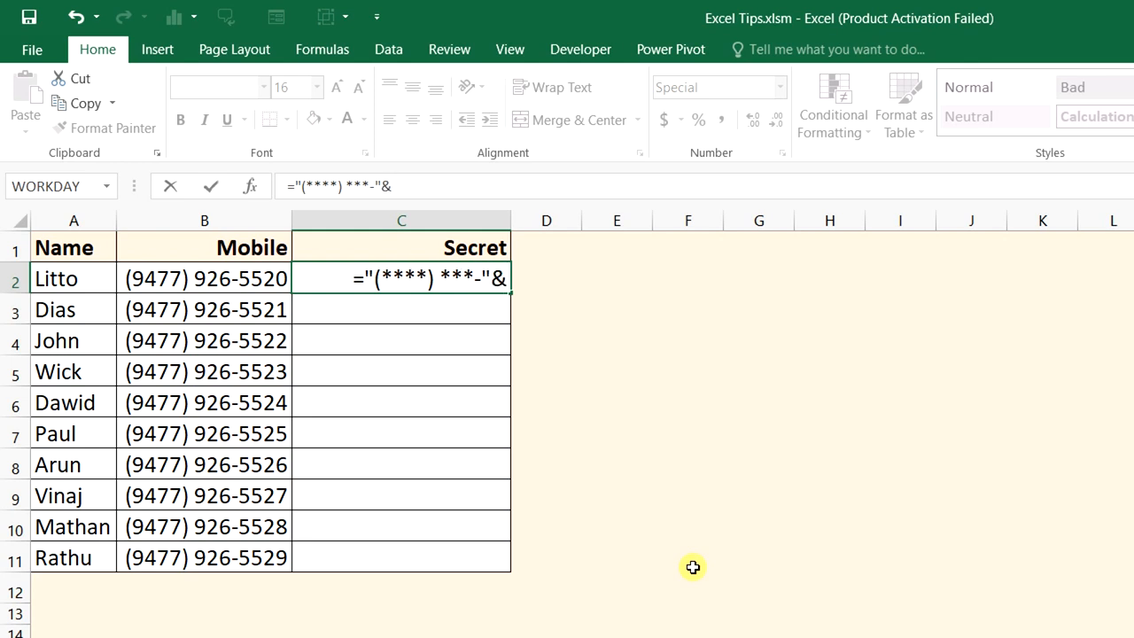
type("ri")
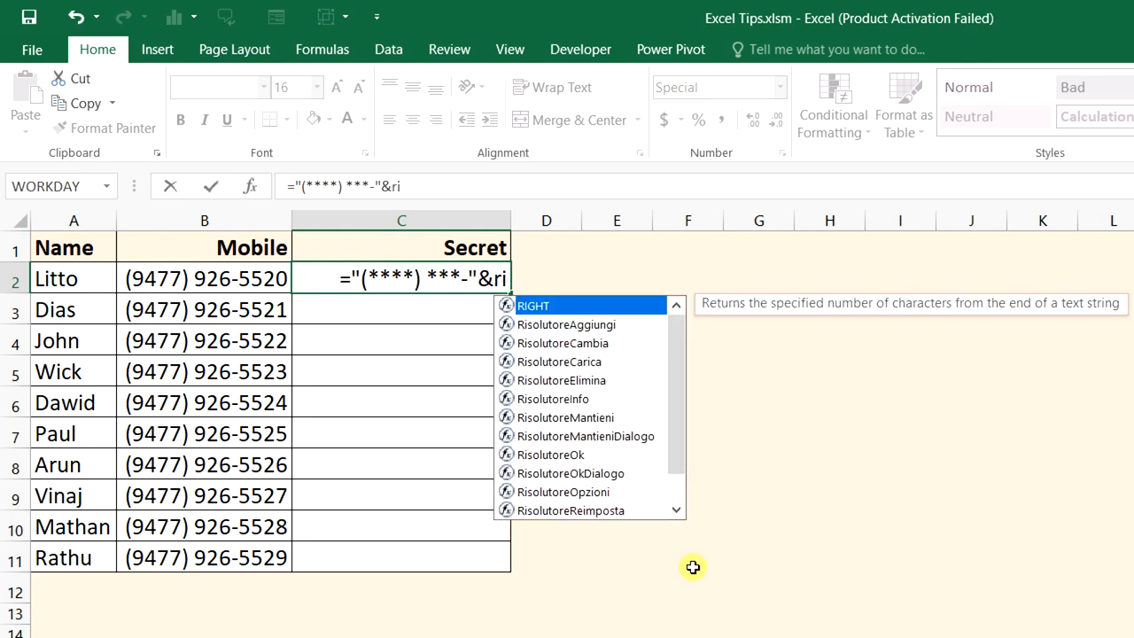
key("Tab")
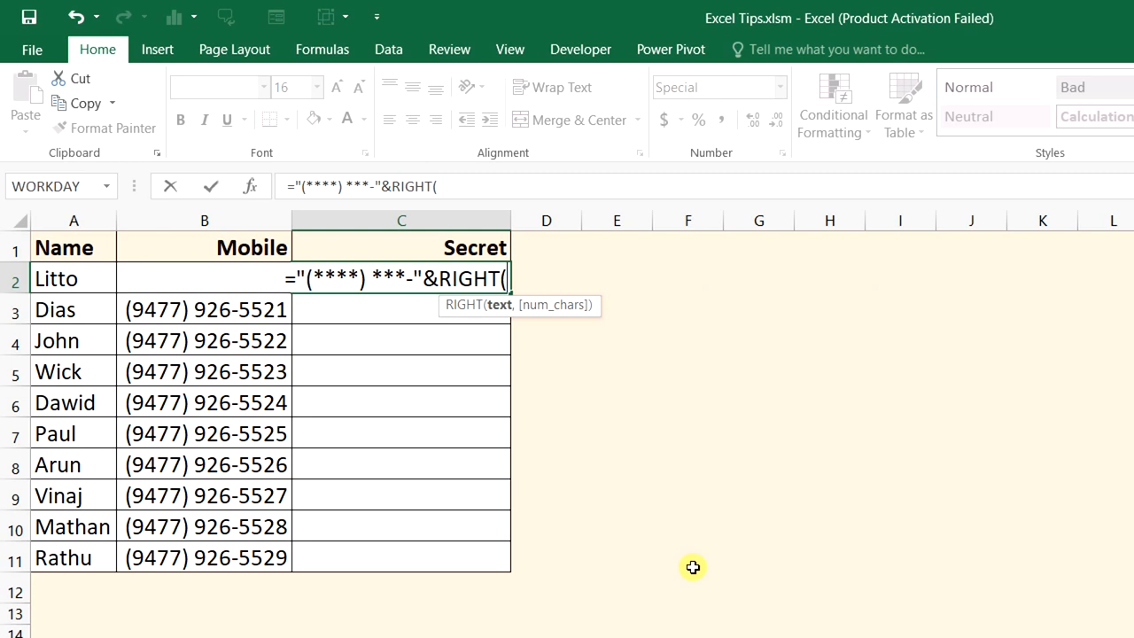
left_click(256, 311)
type(",")
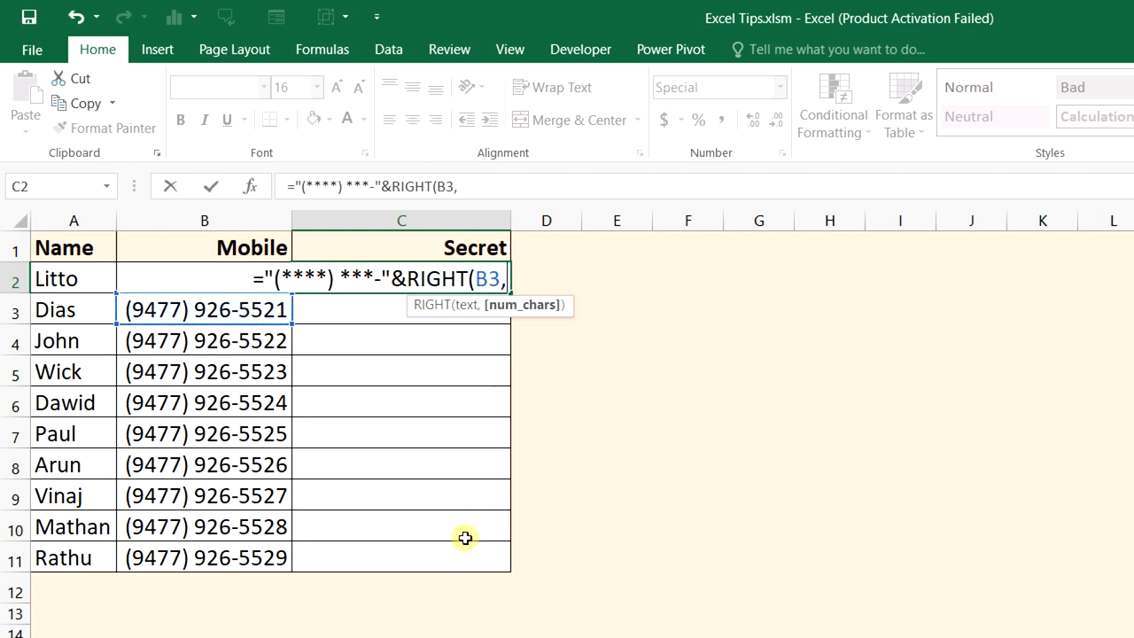
type("4")
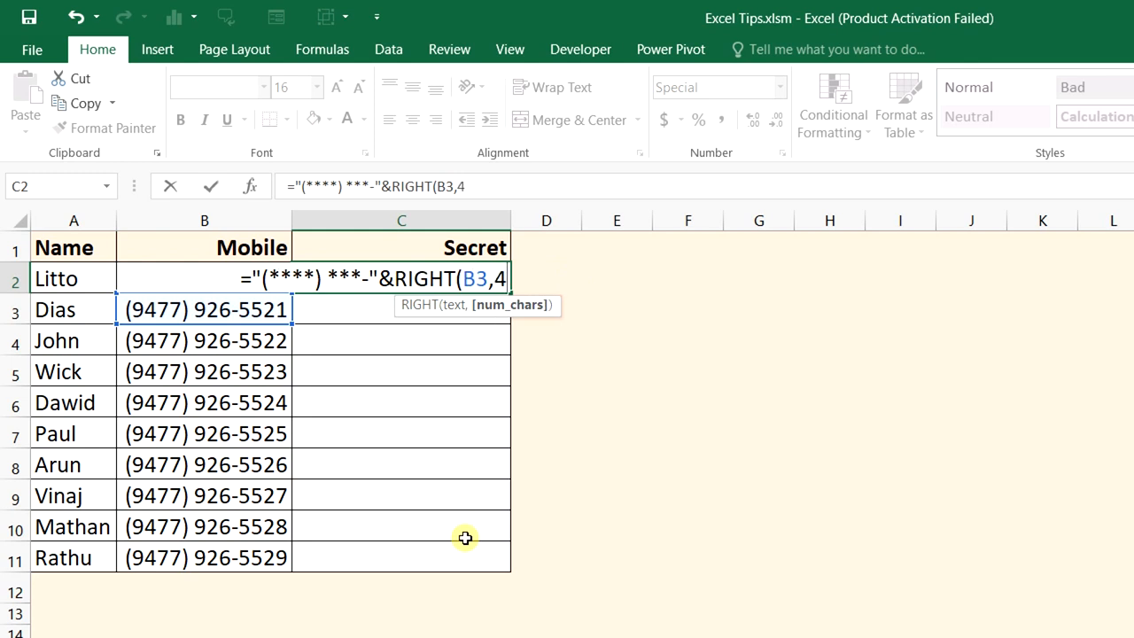
type(")")
key("Return")
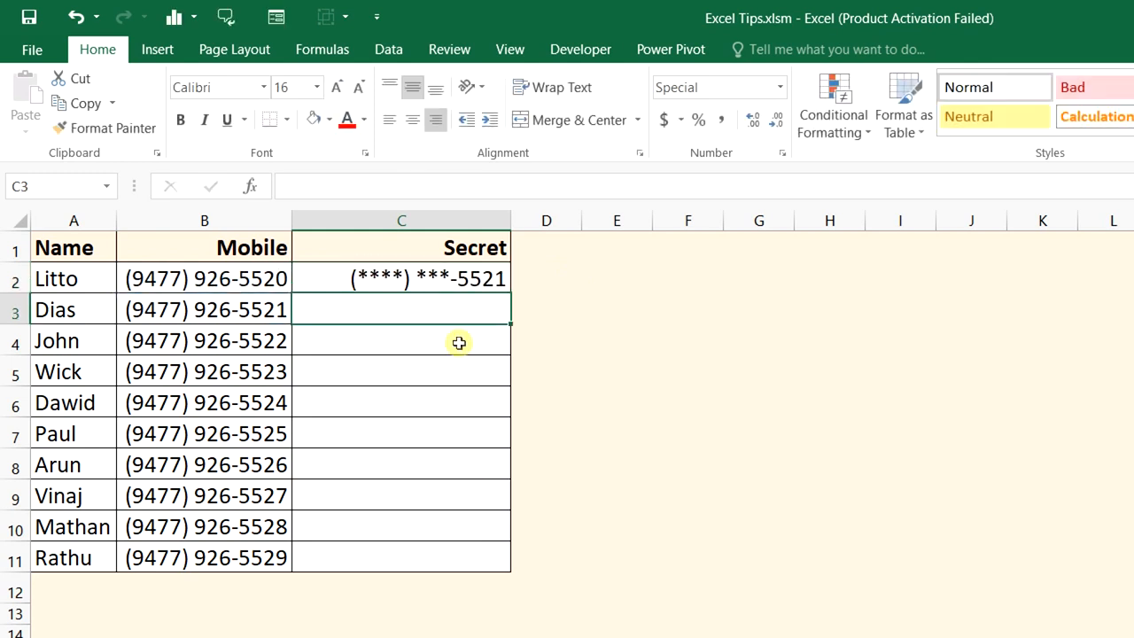
left_click(500, 280)
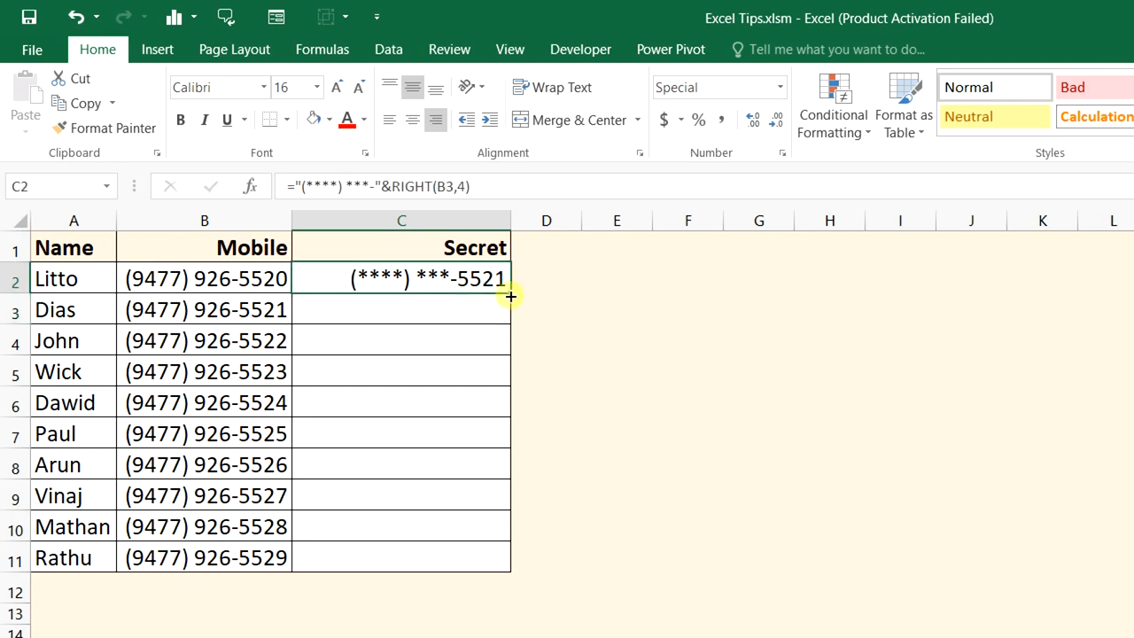
double_click(511, 296)
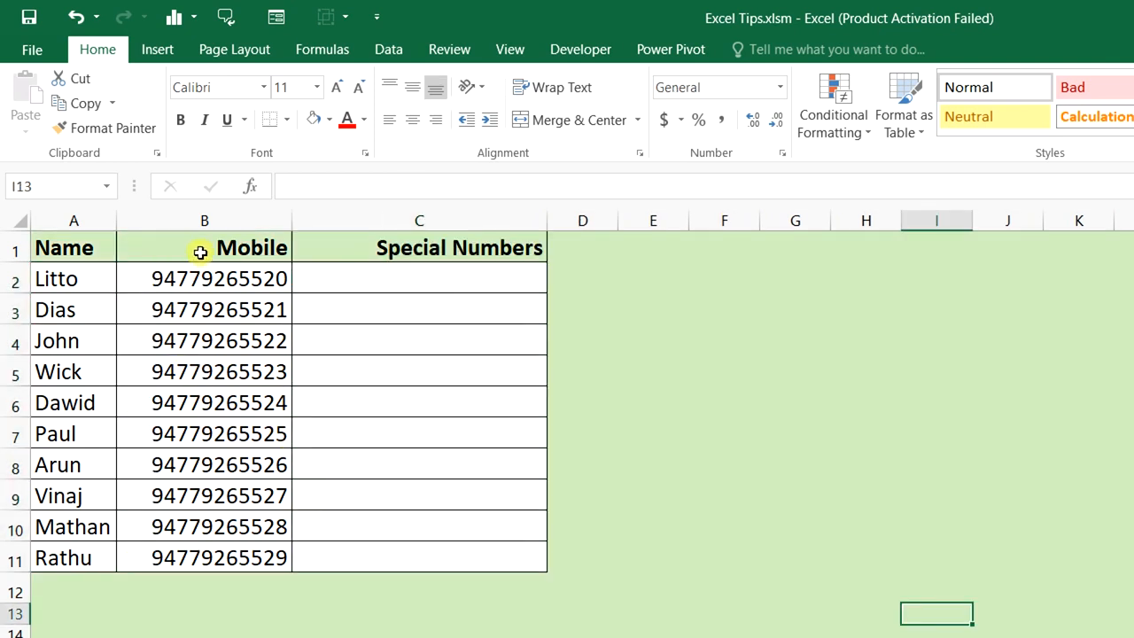
Copy the mobile numbers B2:B11 into the Special Numbers column at C2
left_click(216, 221)
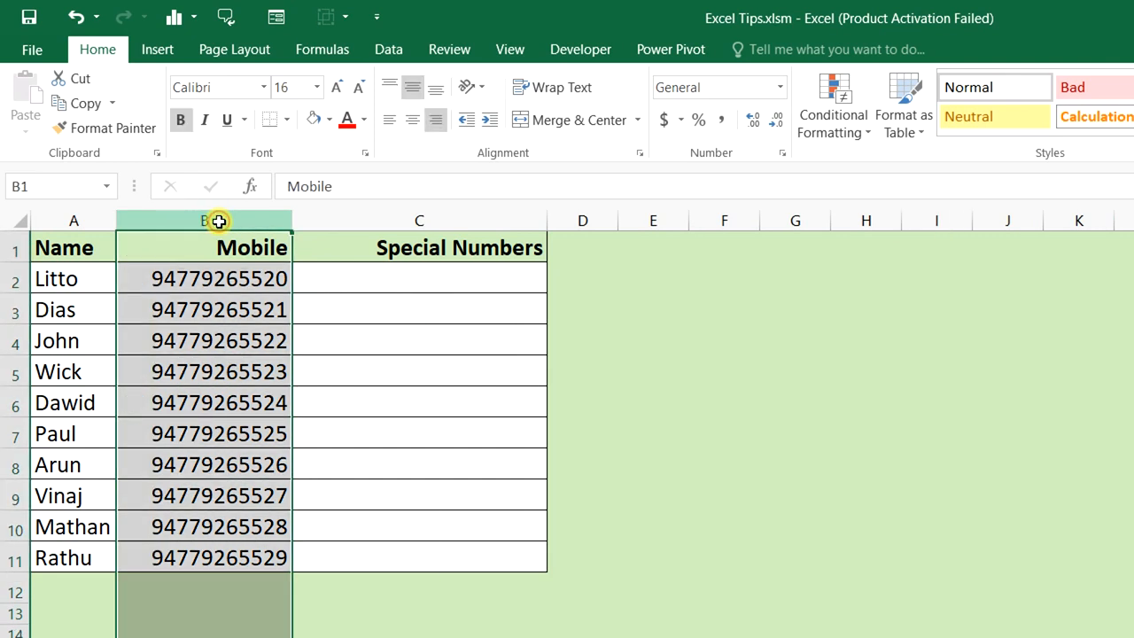
left_click(365, 224)
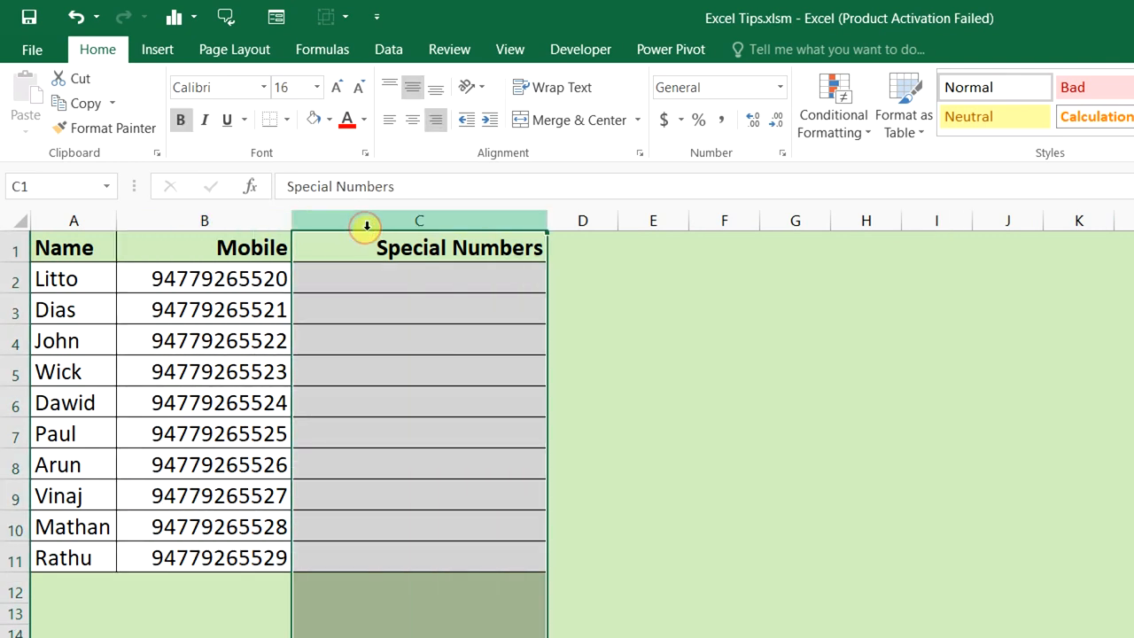
left_click(394, 273)
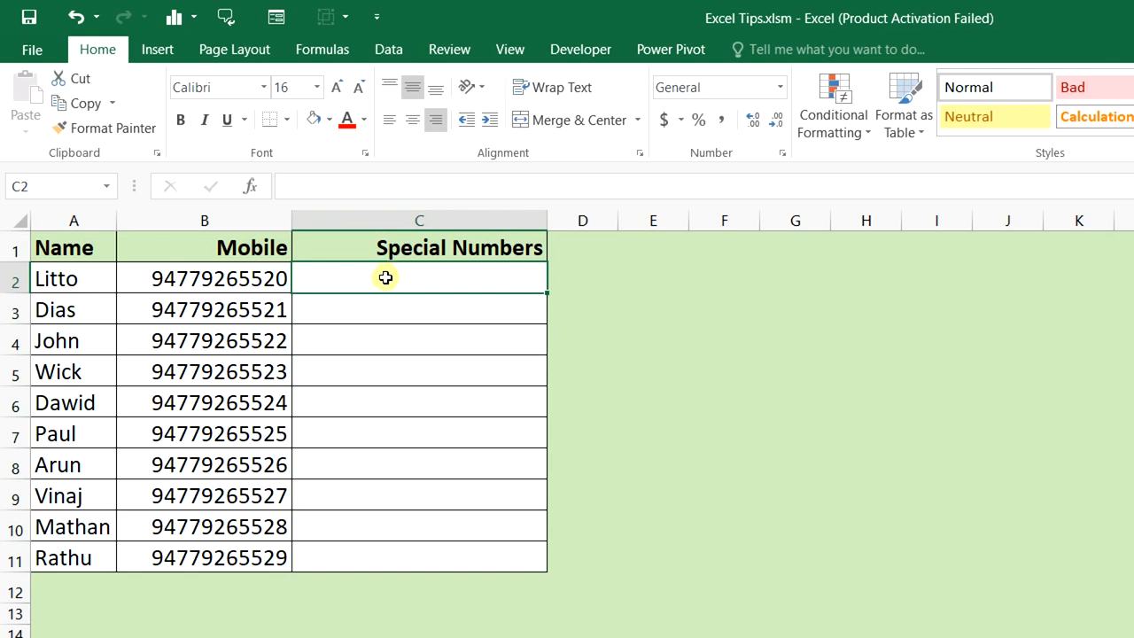
left_click_drag(282, 278, 263, 555)
key("ctrl+c")
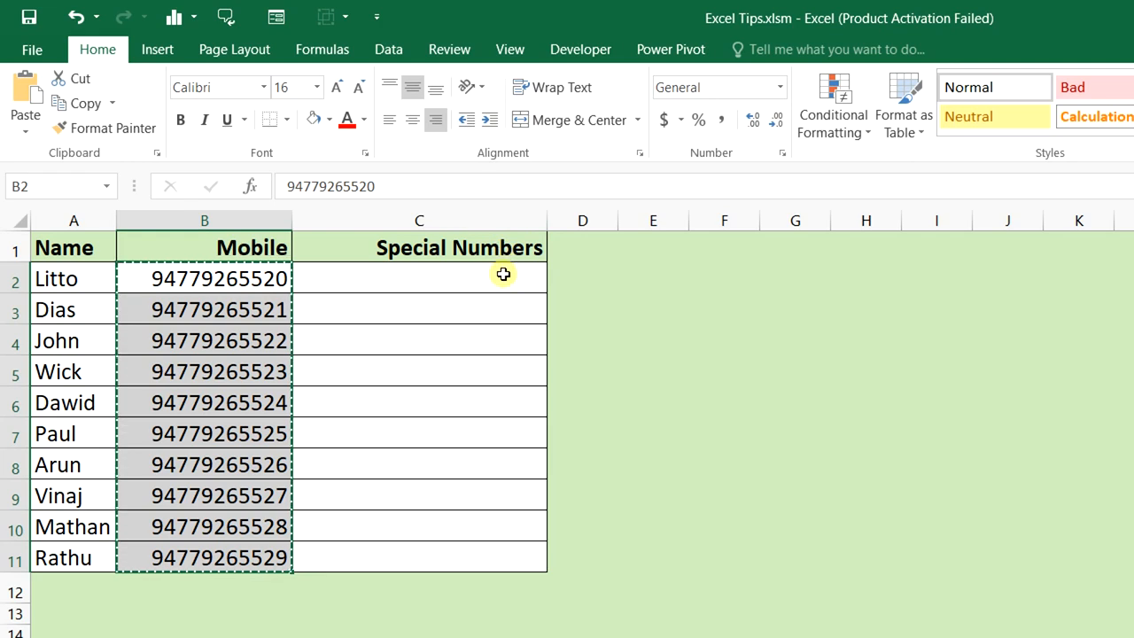
left_click(502, 275)
key("ctrl+v")
key("Escape")
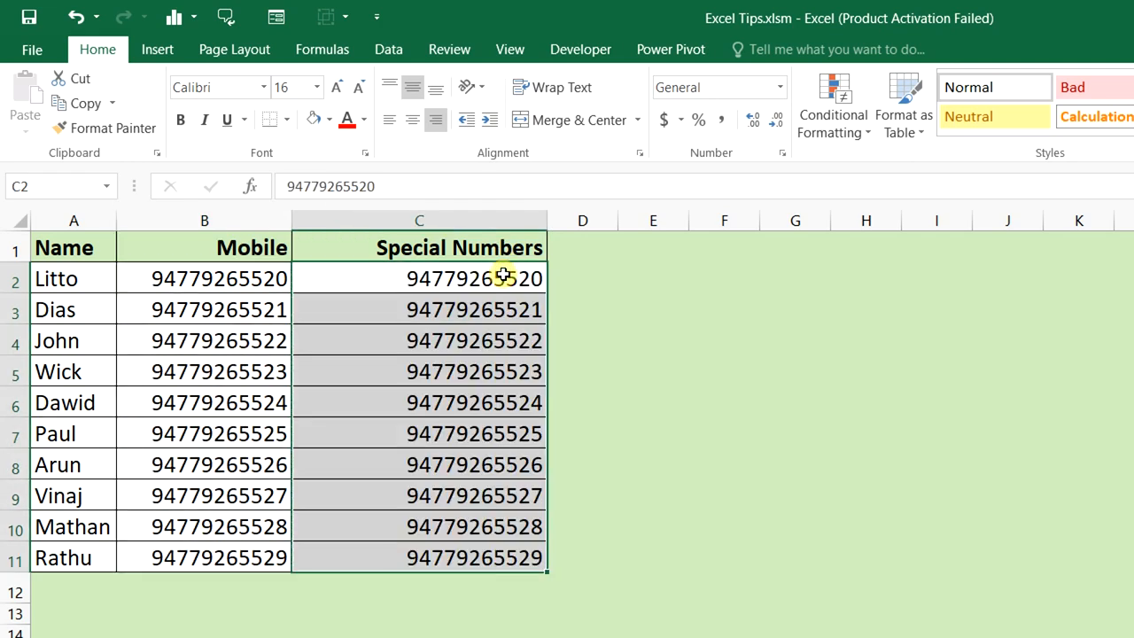
Apply the Special > Phone Number format to the pasted numbers
key("ctrl+1")
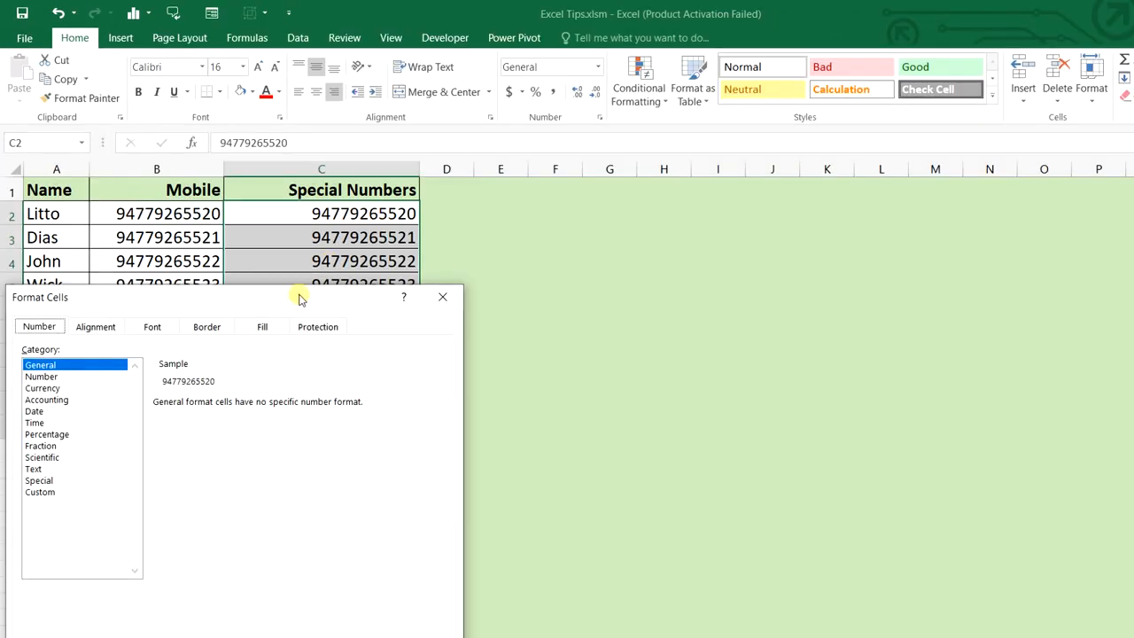
left_click_drag(298, 299, 742, 219)
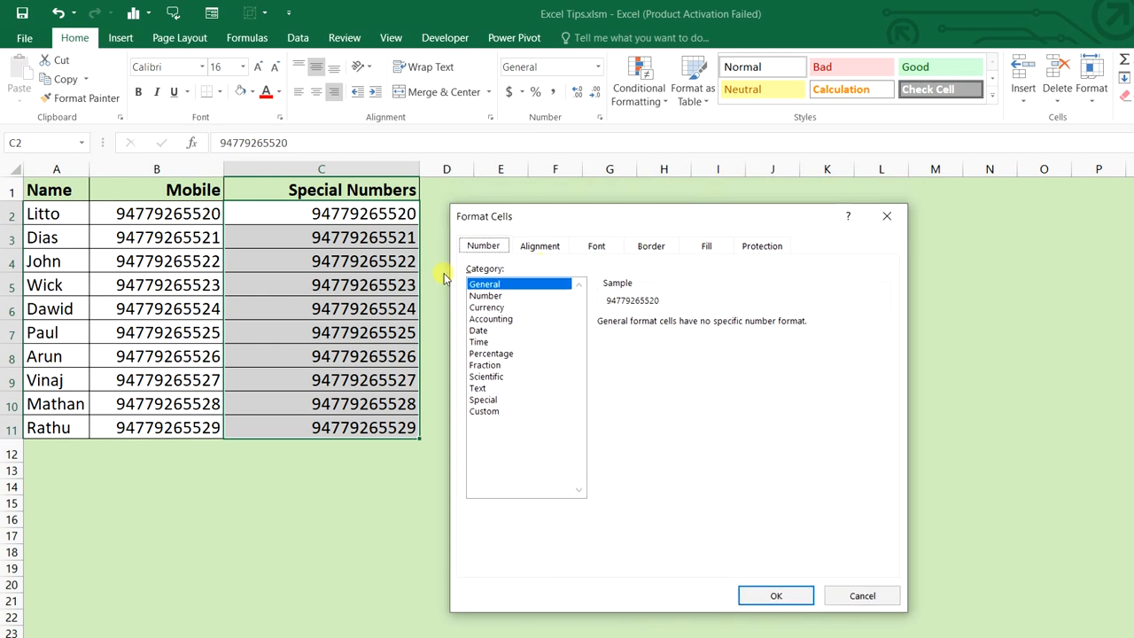
left_click(483, 400)
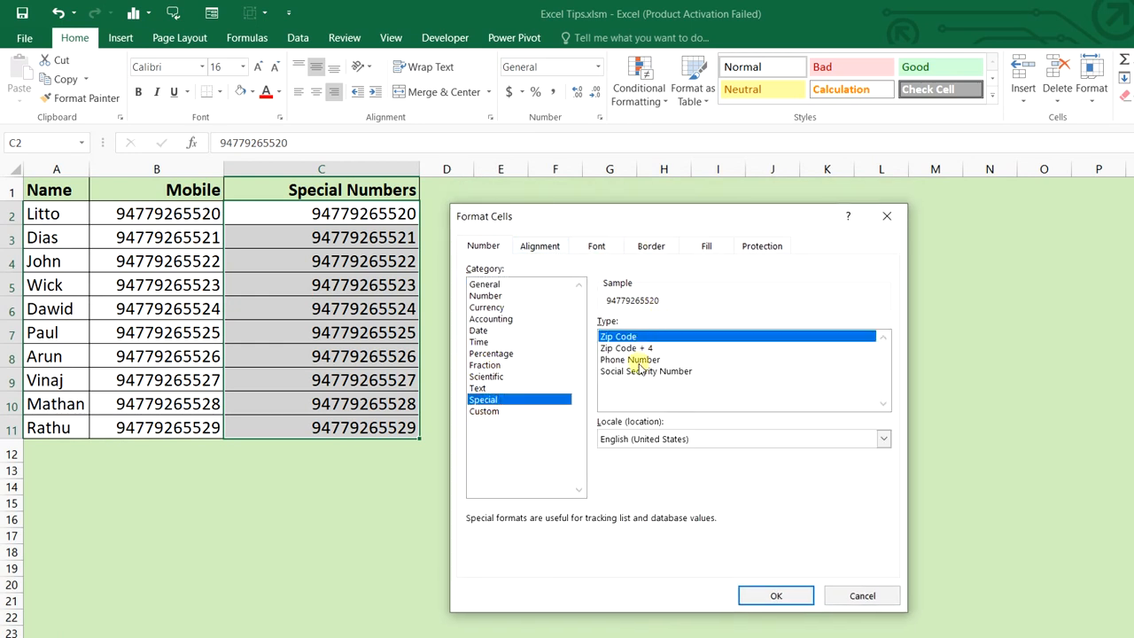
left_click(638, 360)
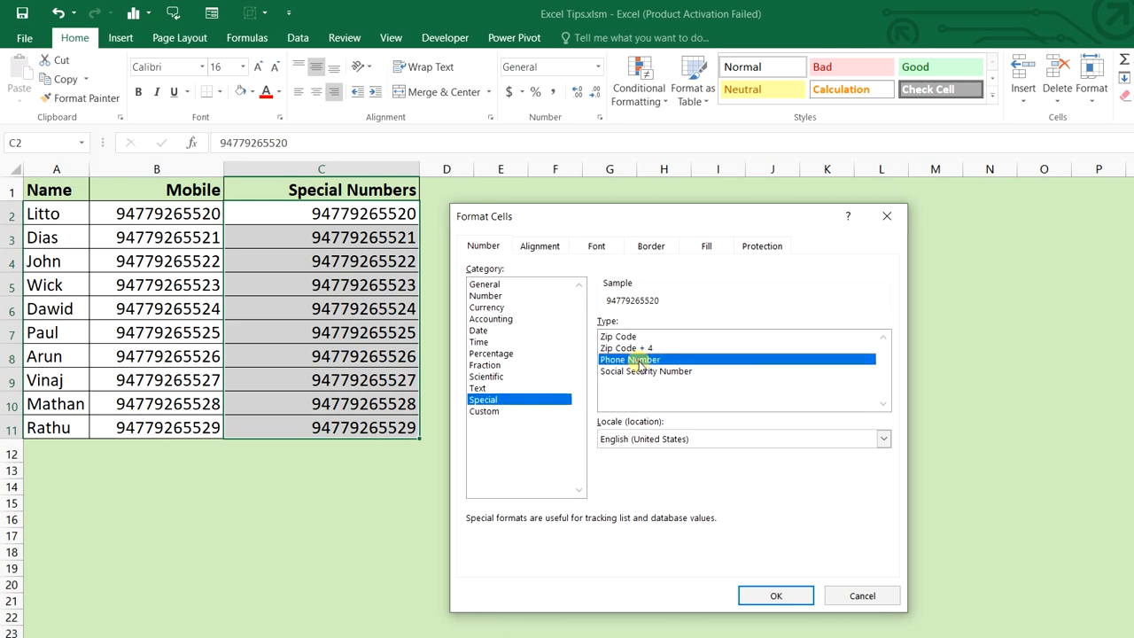
left_click(777, 596)
left_click(567, 335)
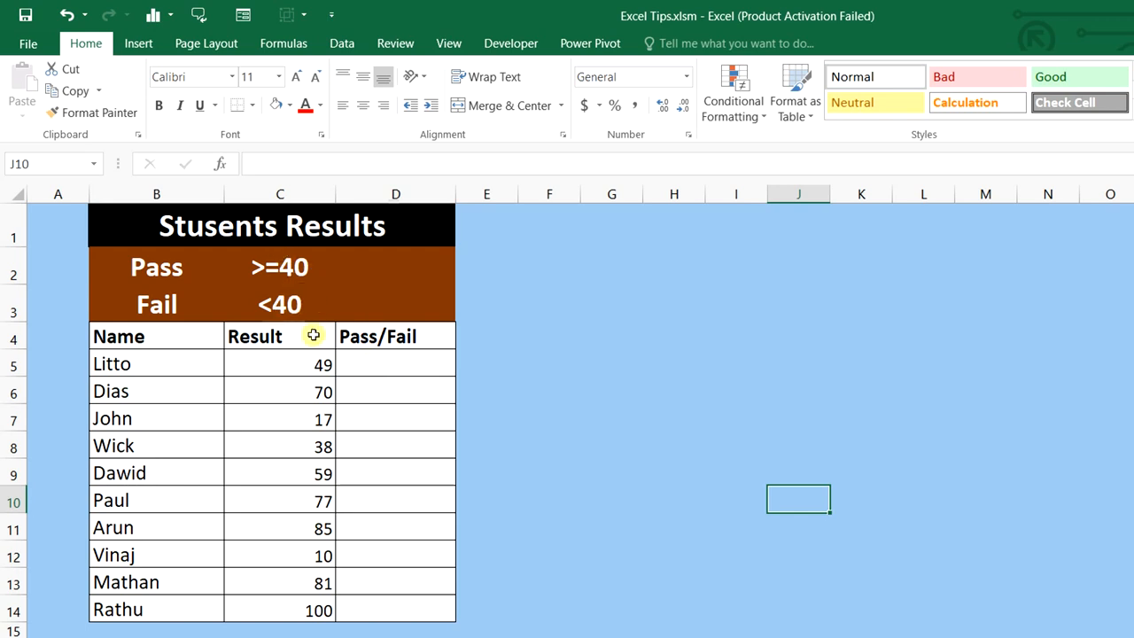
Copy the Result scores C5:C14 into the Pass/Fail column D5:D14
left_click_drag(319, 359, 313, 611)
key("ctrl+c")
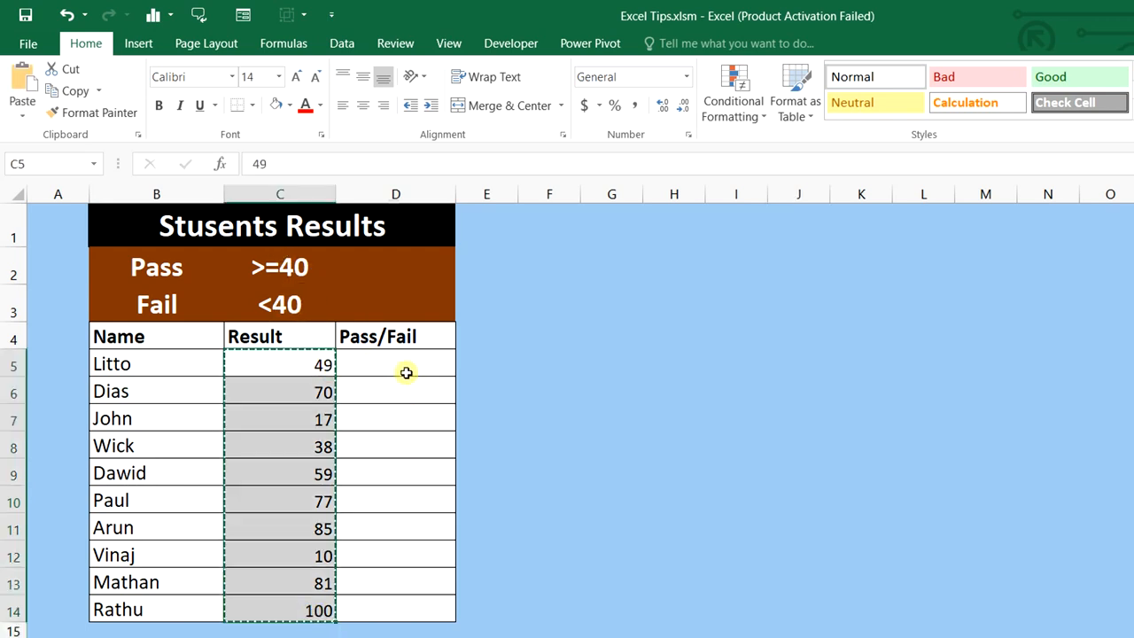
left_click(402, 359)
key("ctrl+v")
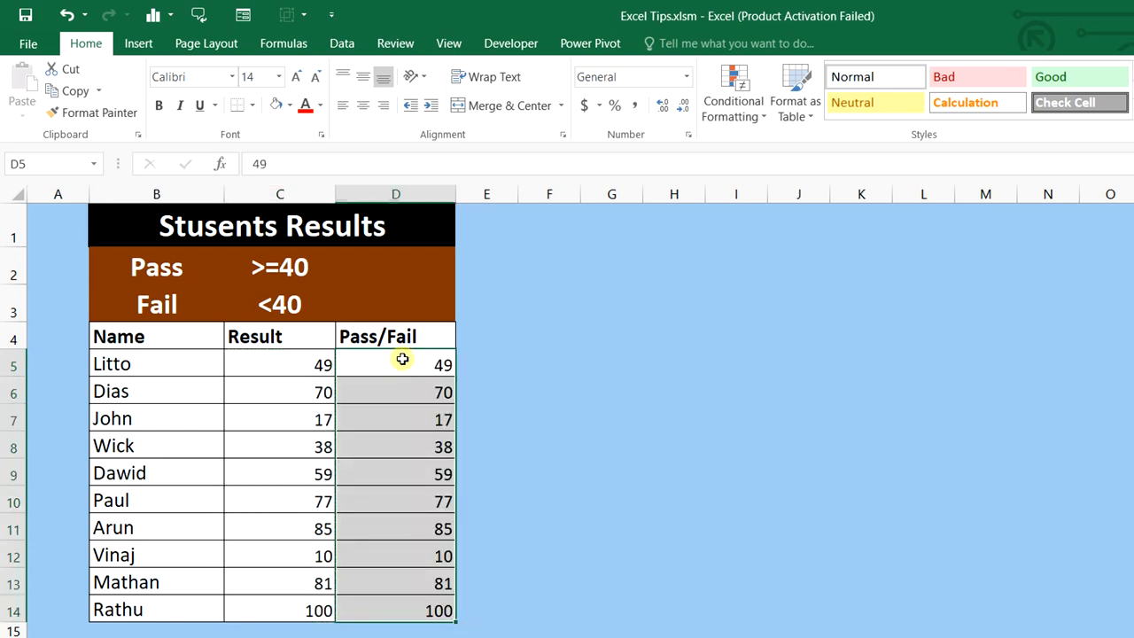
left_click_drag(402, 359, 420, 610)
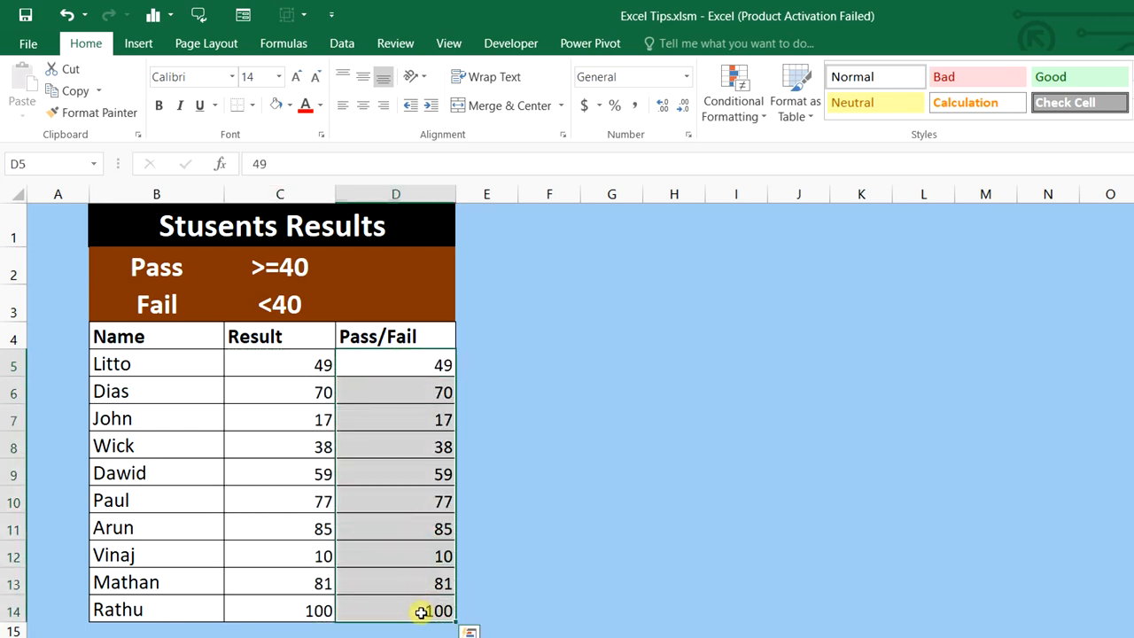
Give D5:D14 the custom format [Red][<40]"Fail";[Green][>=40]"Pass" and check the values
key("ctrl+1")
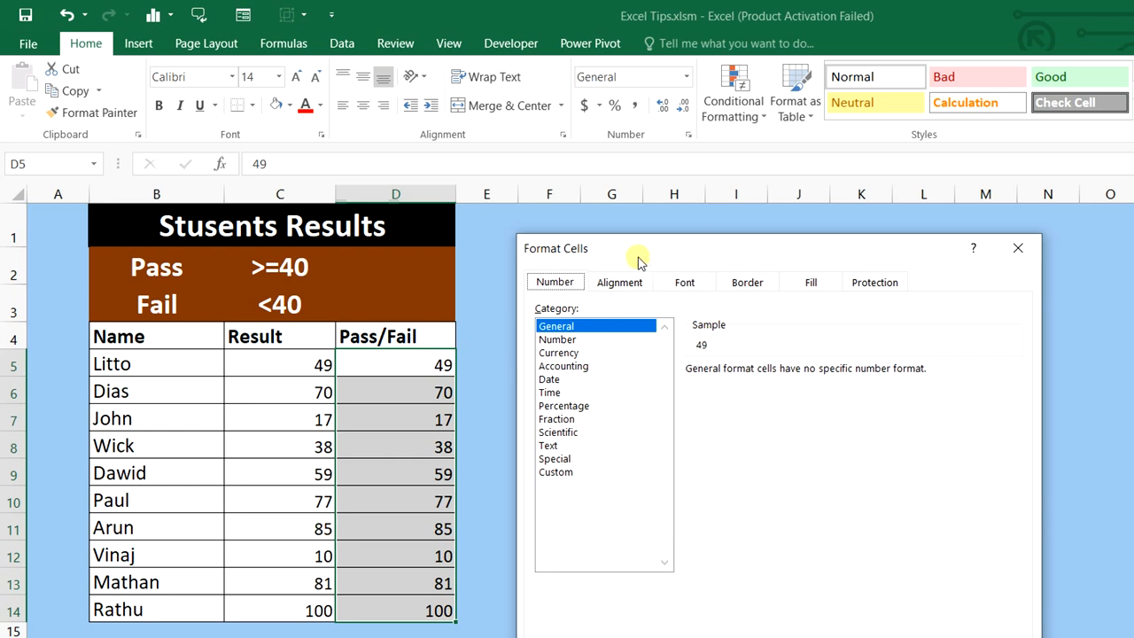
left_click(561, 472)
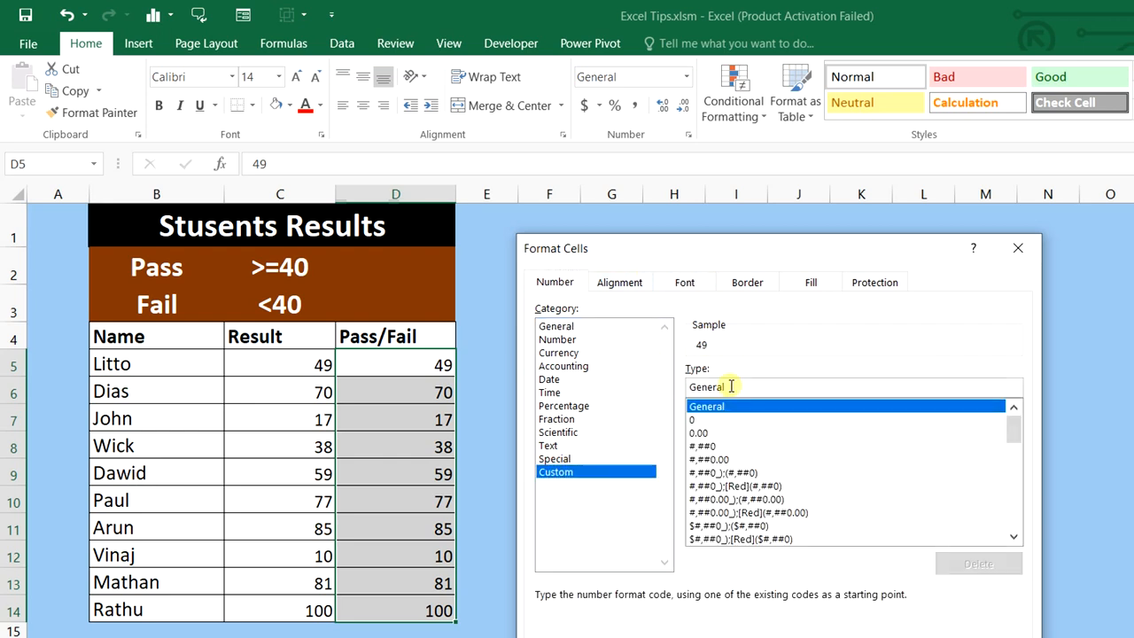
left_click_drag(732, 386, 676, 386)
type("[")
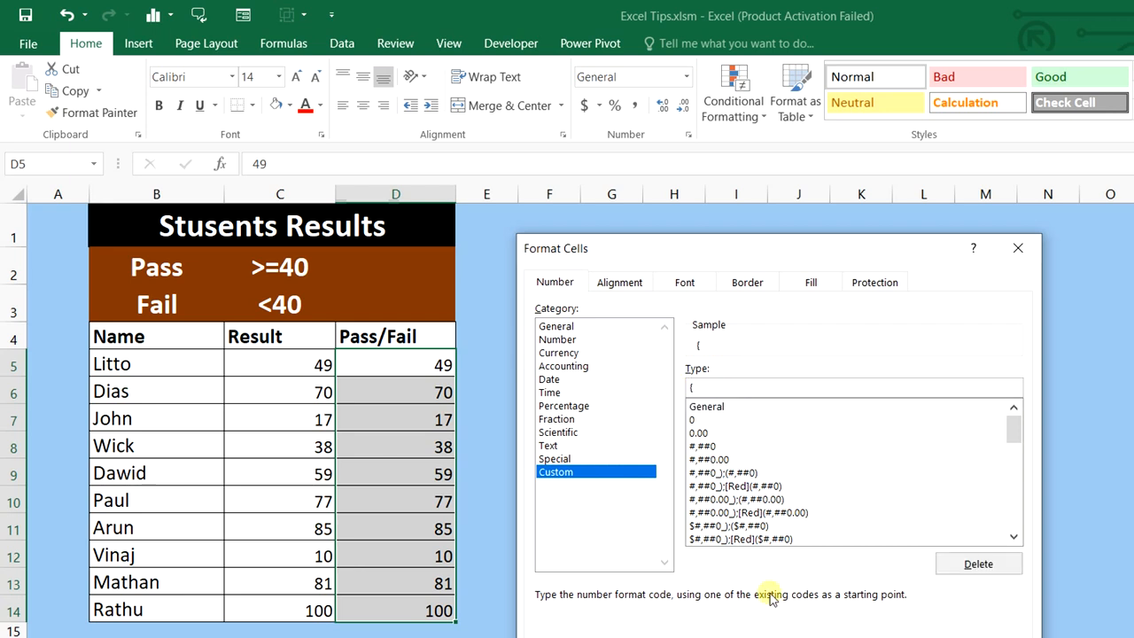
key("BackSpace")
type("[<40] \"Fail\" ;[Green][>=40")
type("][<40] \"Fail\" ;[Green][>=40")
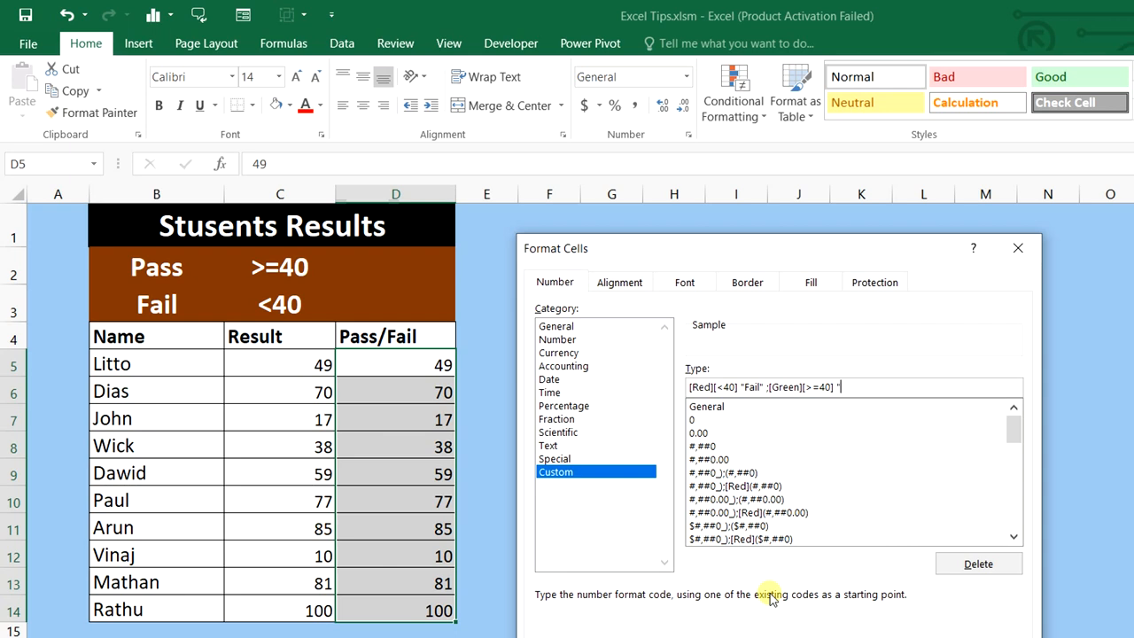
type("\"")
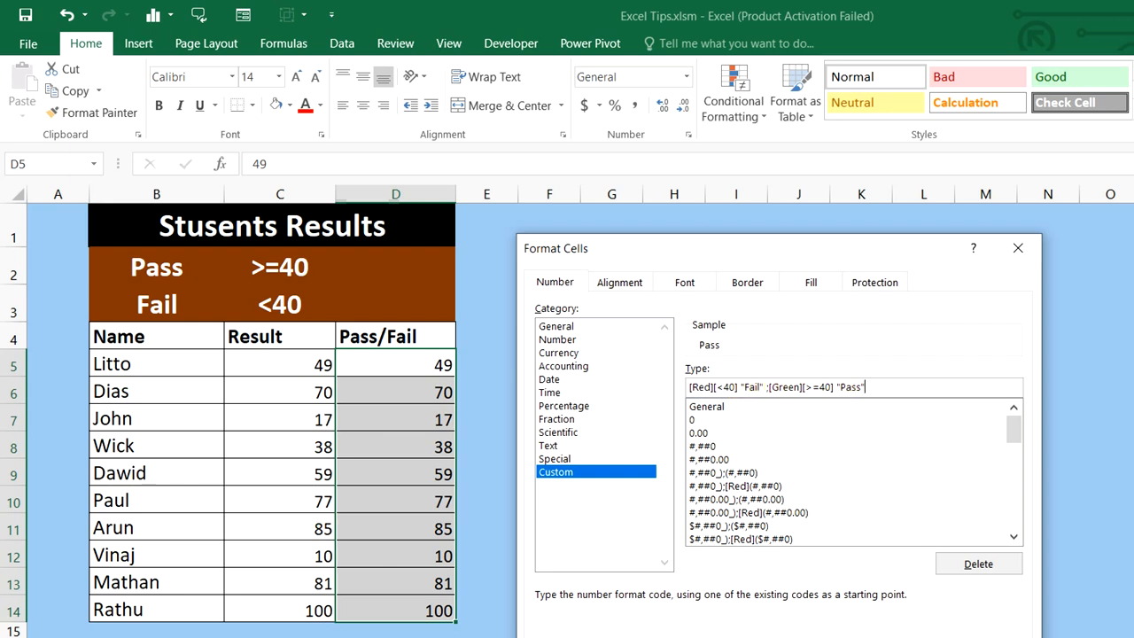
key("Return")
left_click(735, 386)
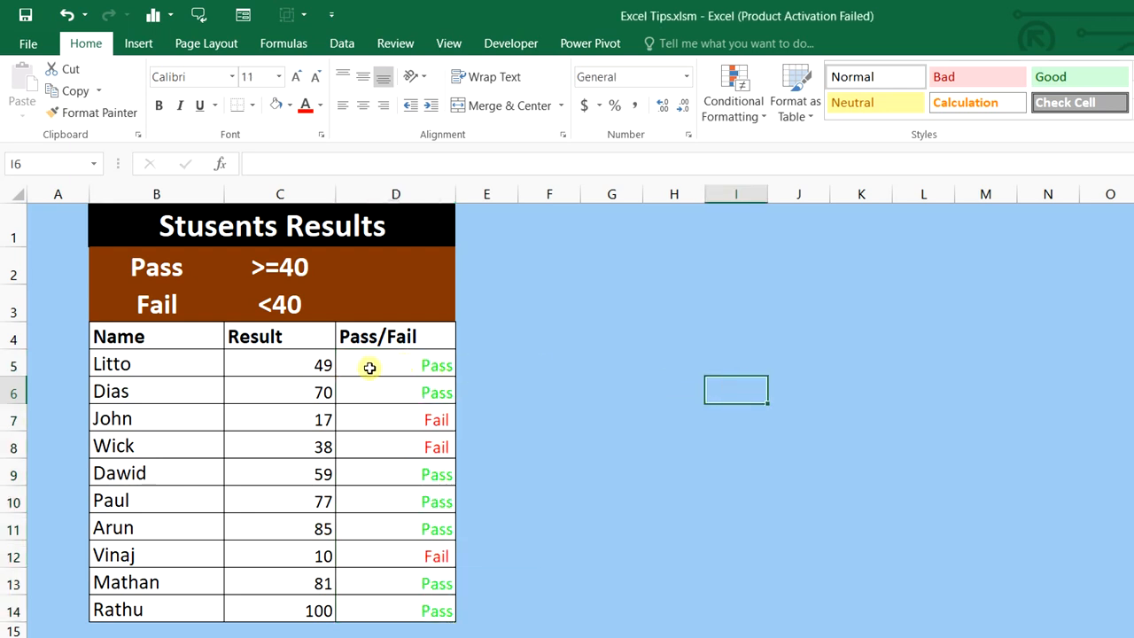
left_click(405, 368)
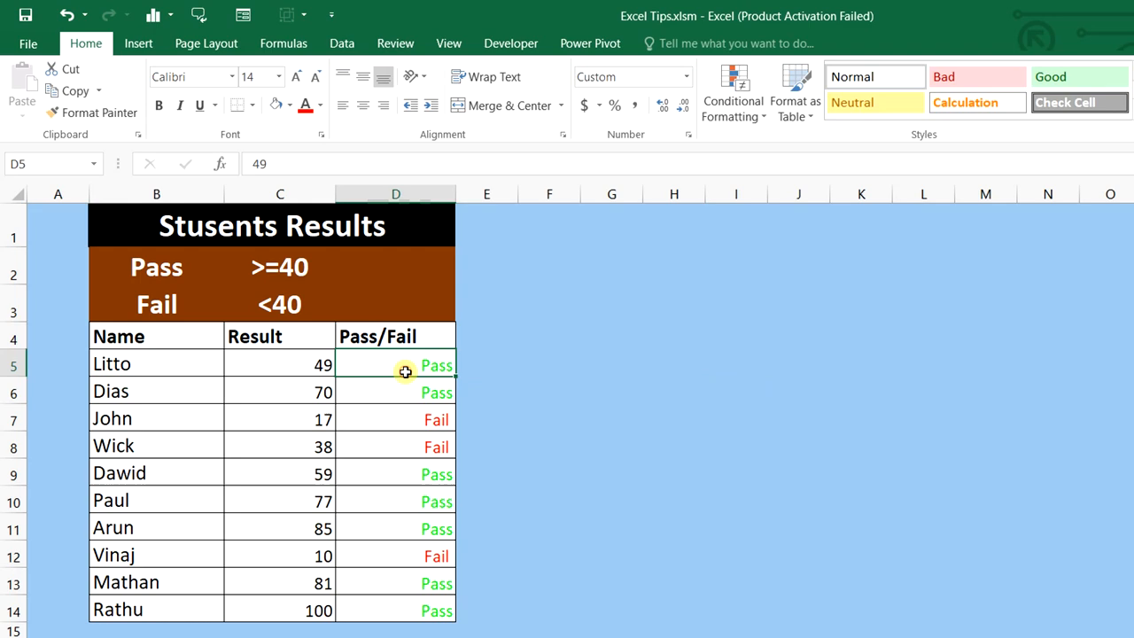
left_click(439, 425)
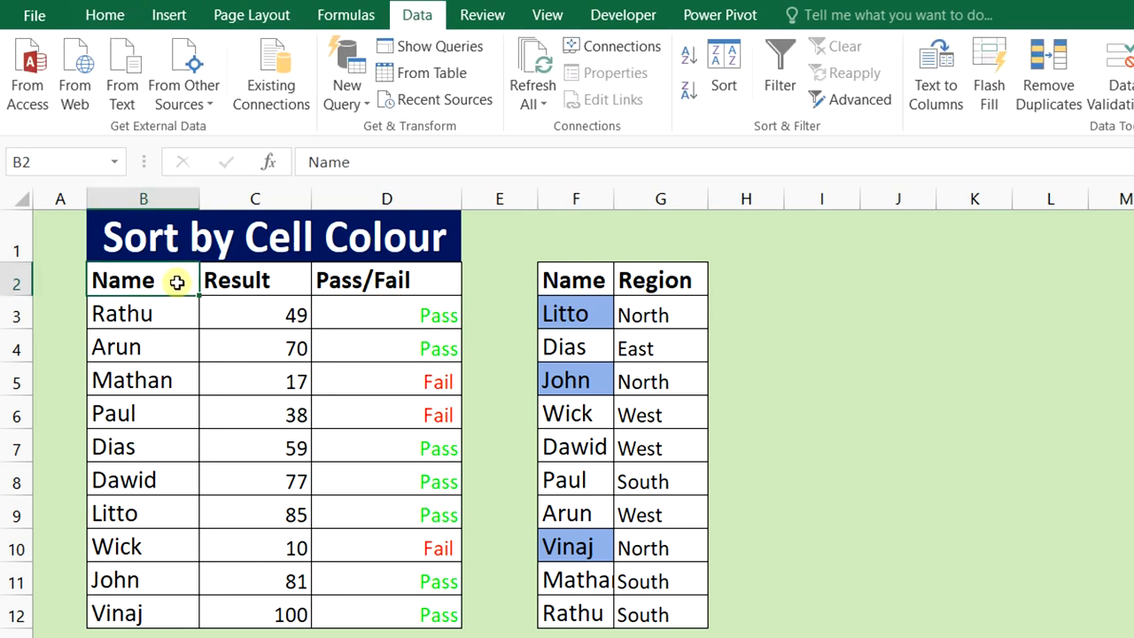
Sort B2:D12 by Result on cell values, largest to smallest
left_click(176, 282)
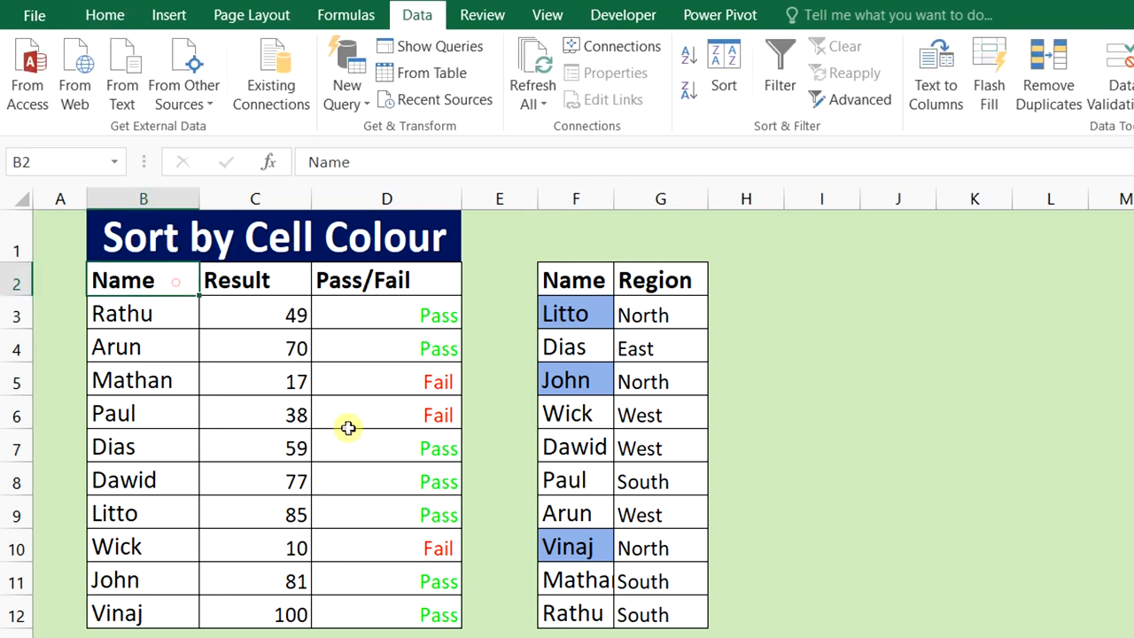
left_click_drag(348, 428, 420, 610)
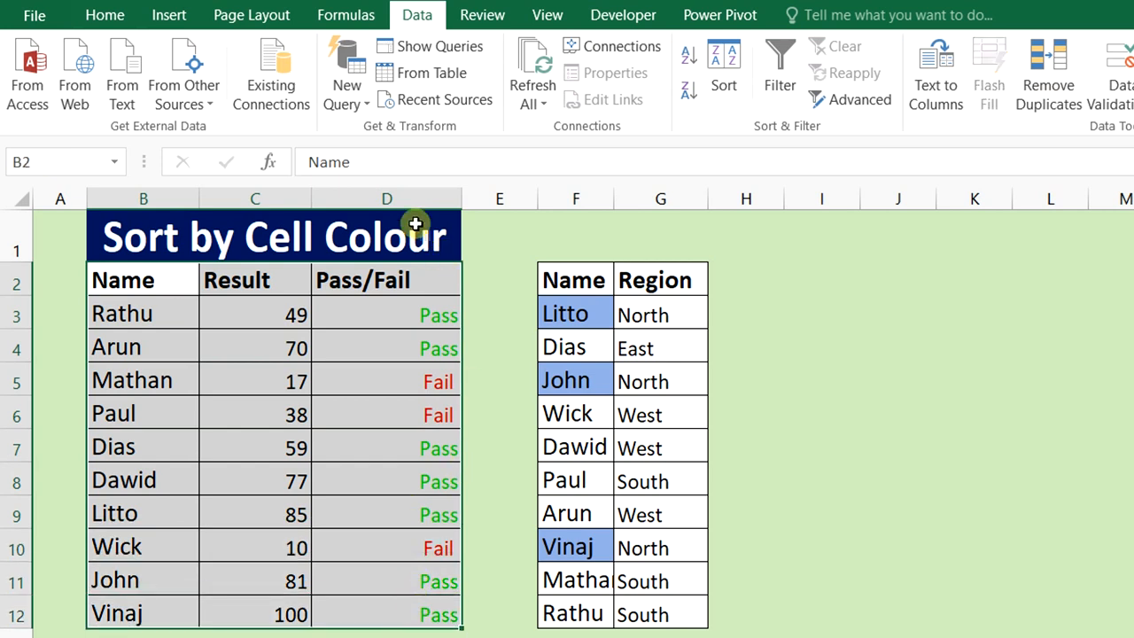
left_click(724, 70)
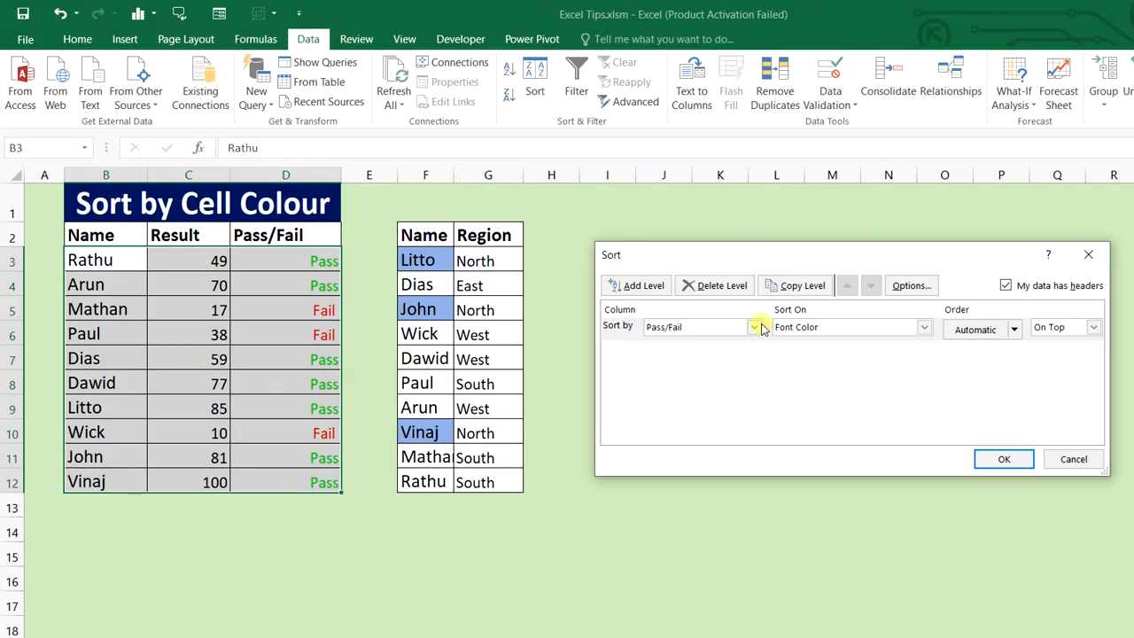
left_click(754, 326)
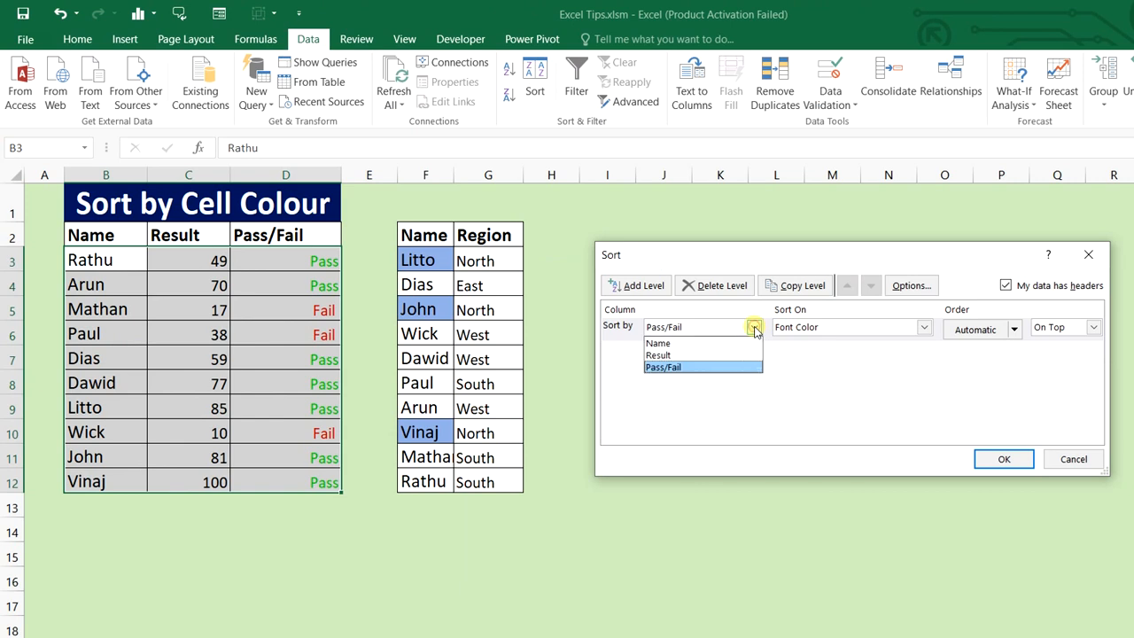
left_click(740, 355)
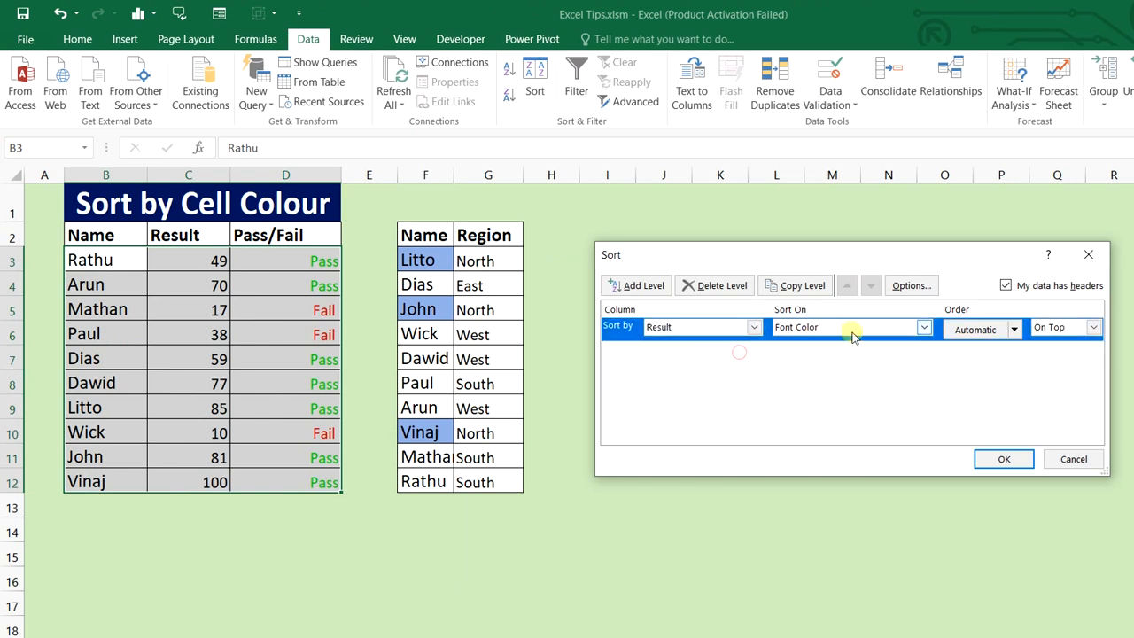
left_click(923, 327)
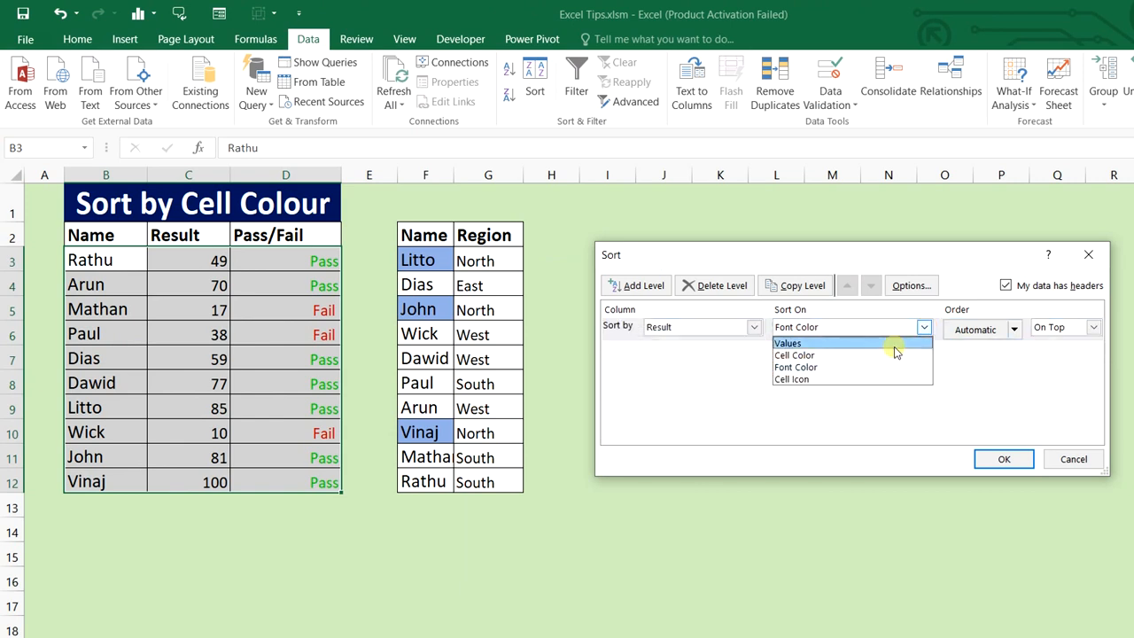
left_click(894, 344)
left_click(1093, 327)
left_click(1073, 355)
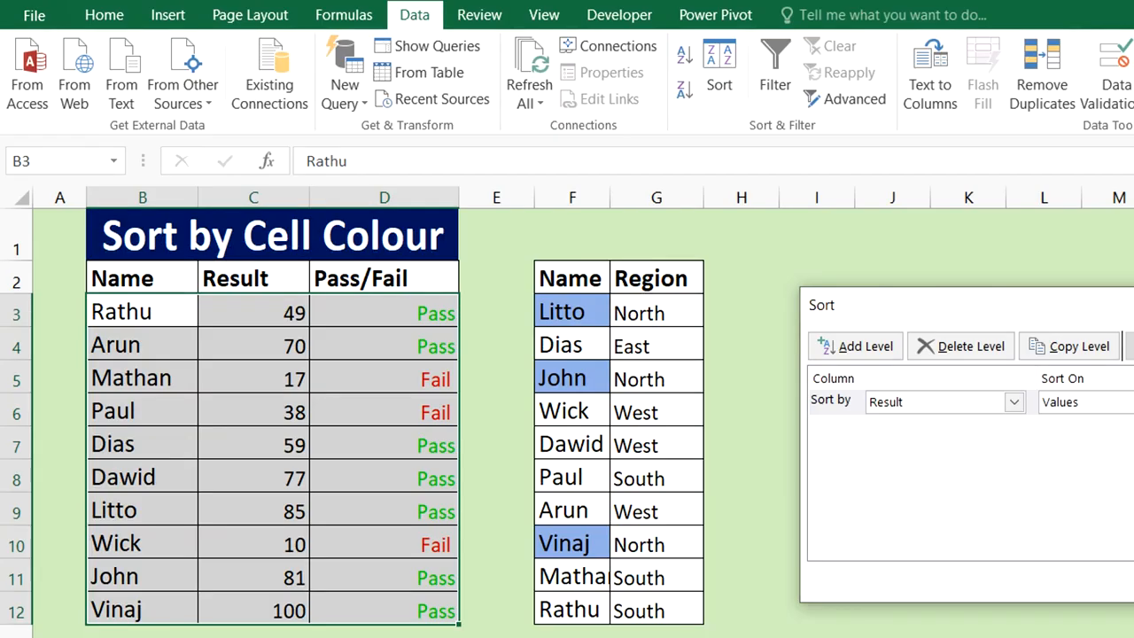
left_click(1018, 464)
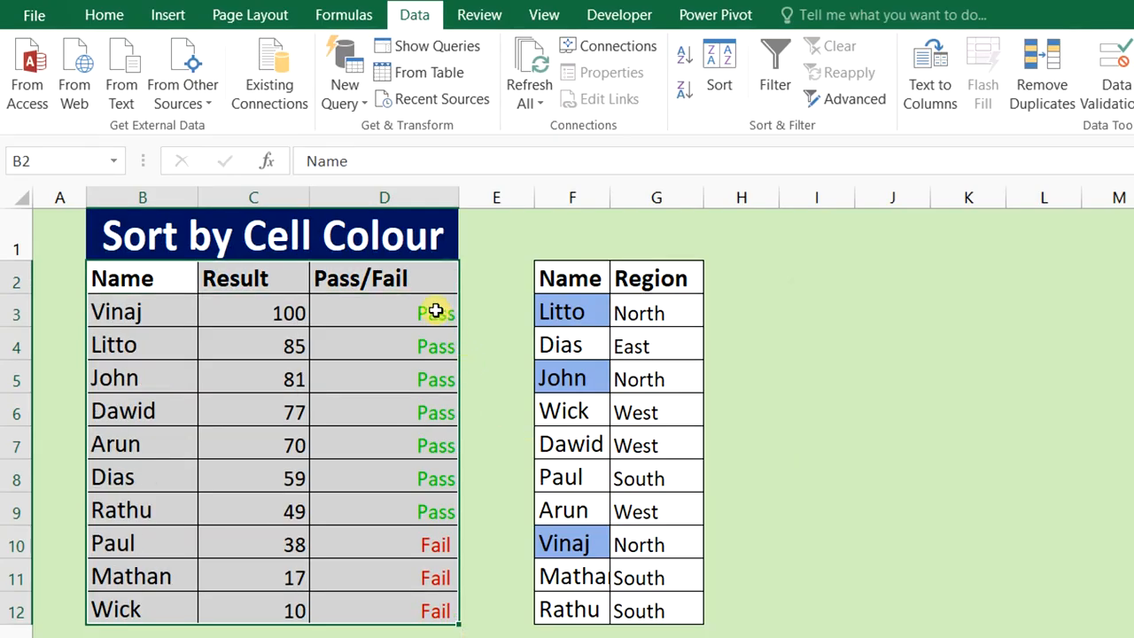
Review the sorted Pass cells, then select the Name/Region list F3:G12
left_click_drag(443, 317, 437, 599)
left_click(893, 533)
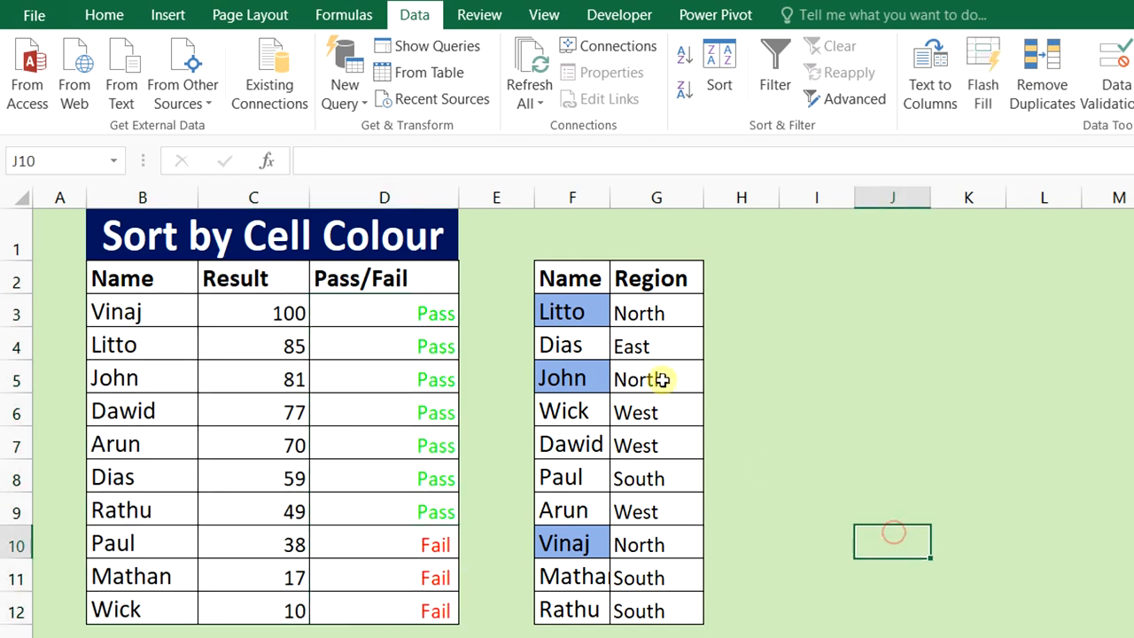
left_click_drag(587, 302, 664, 608)
Put the blue-filled names Litto, John and Vinaj at the top of the Name/Region list
right_click(589, 380)
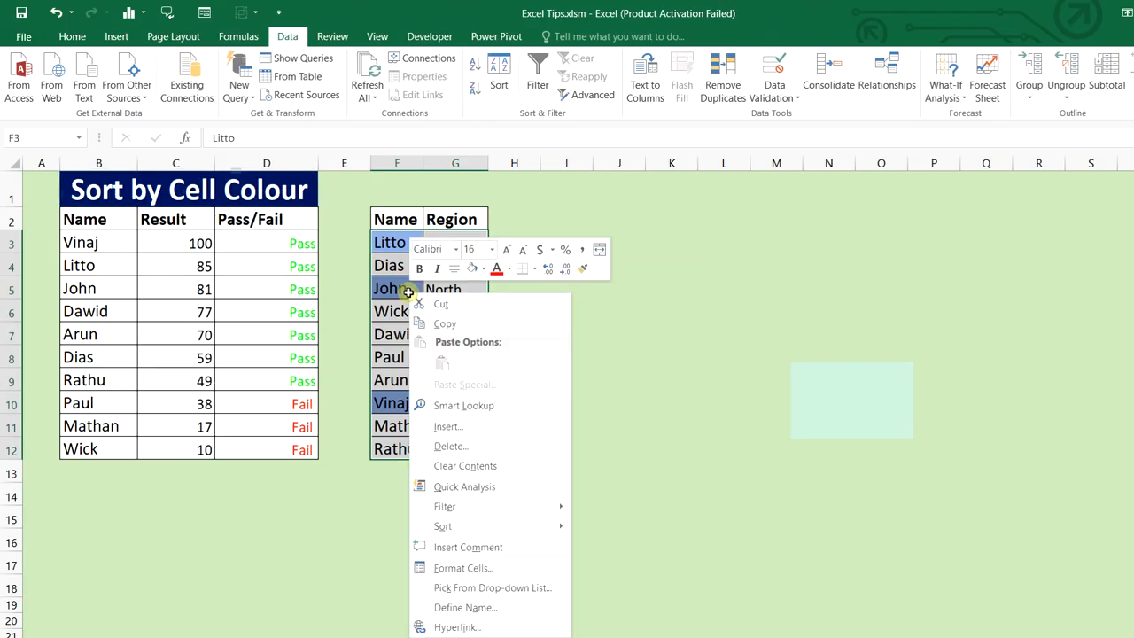
mouse_move(473, 476)
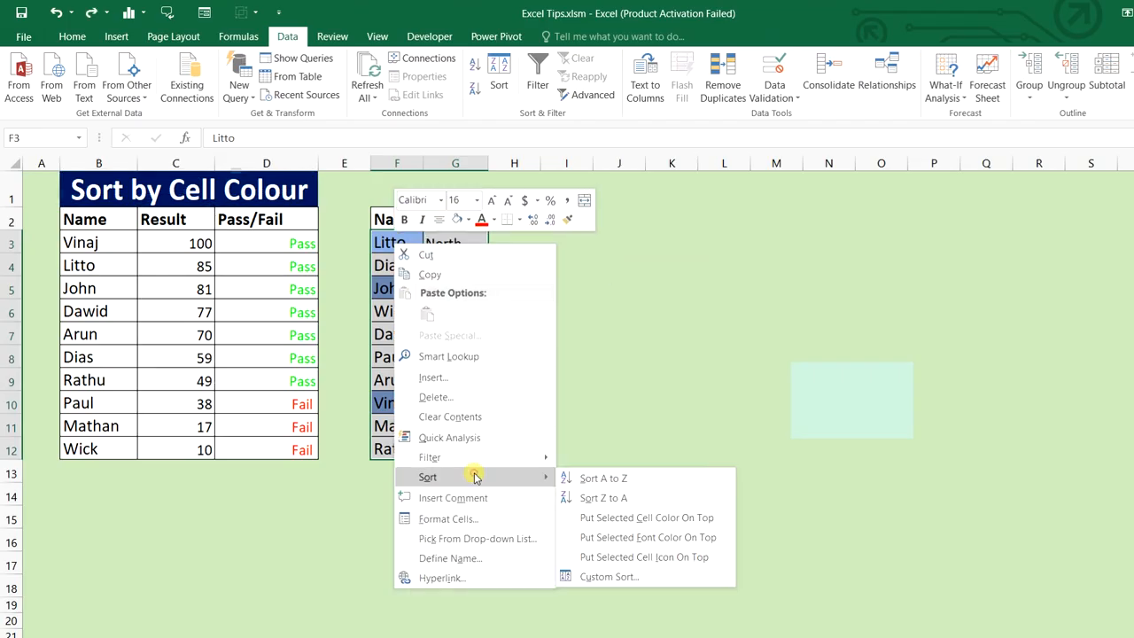
left_click(610, 519)
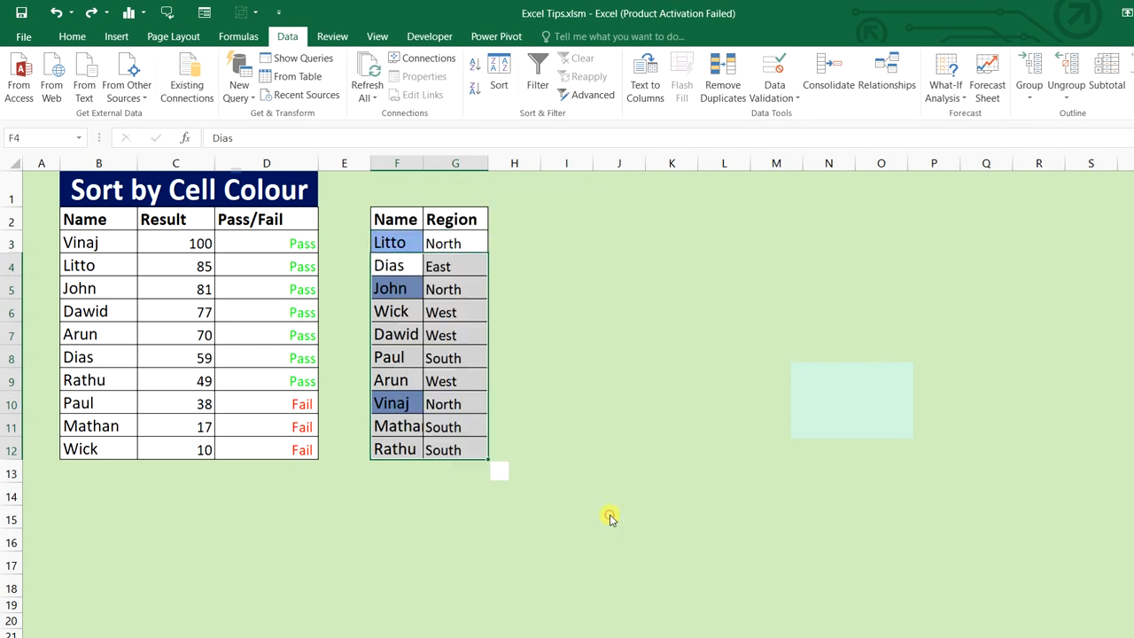
left_click(401, 242)
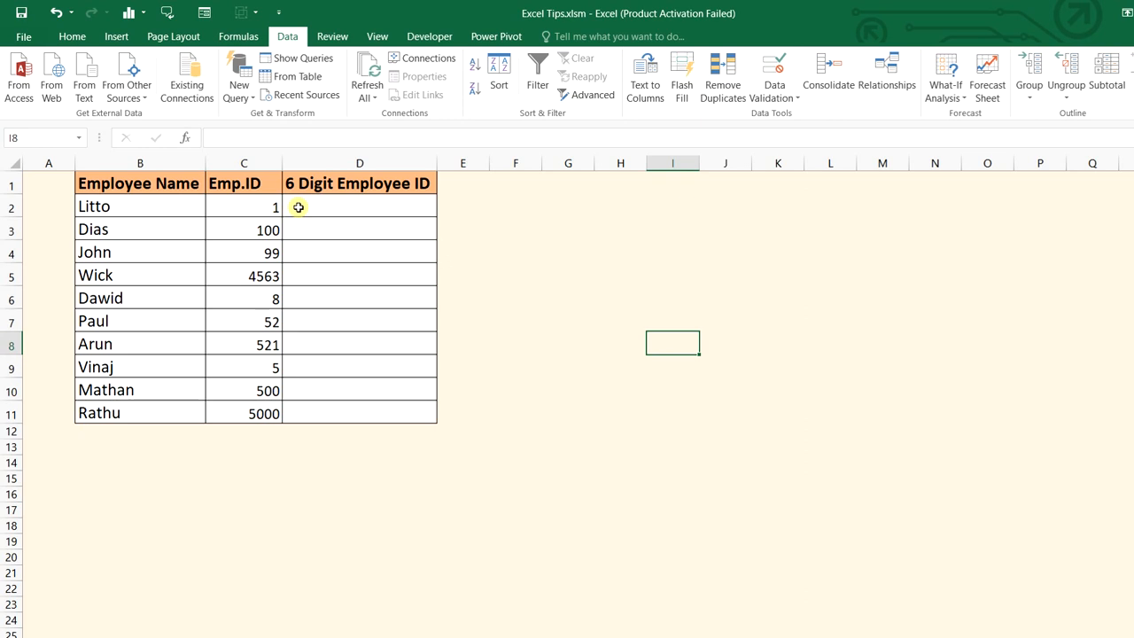
Copy the Emp.ID values C2:C11 into the 6 Digit Employee ID column at D2
left_click_drag(265, 208, 256, 413)
key("ctrl+c")
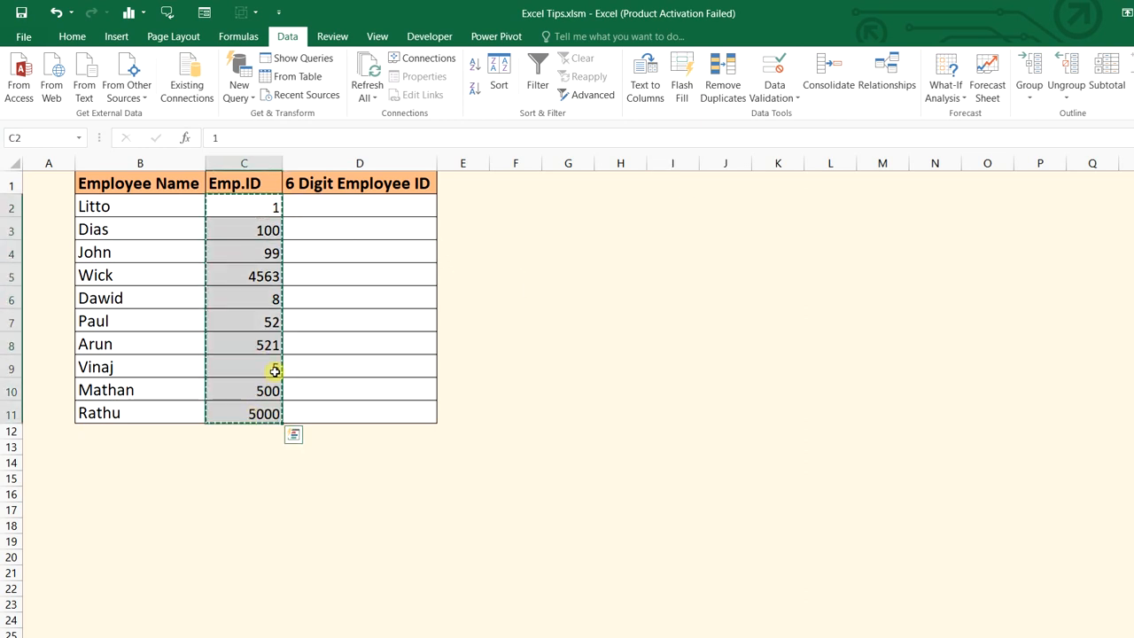
left_click(373, 201)
key("ctrl+v")
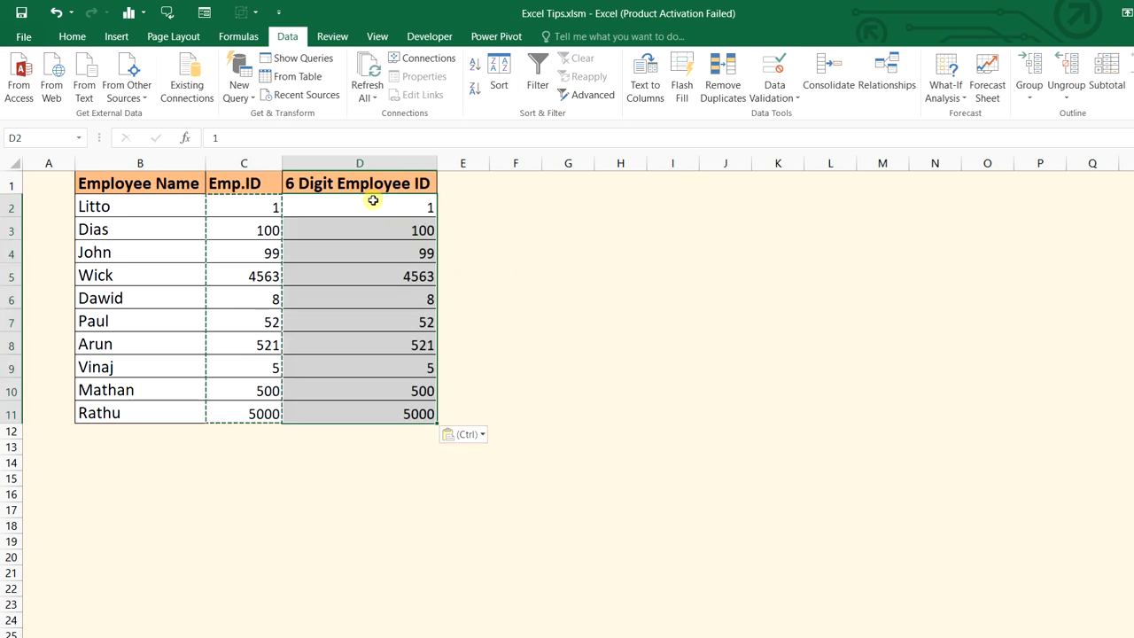
key("Escape")
Apply custom format 000000 to D2:D11 so IDs show as six digits
left_click_drag(394, 210, 412, 413)
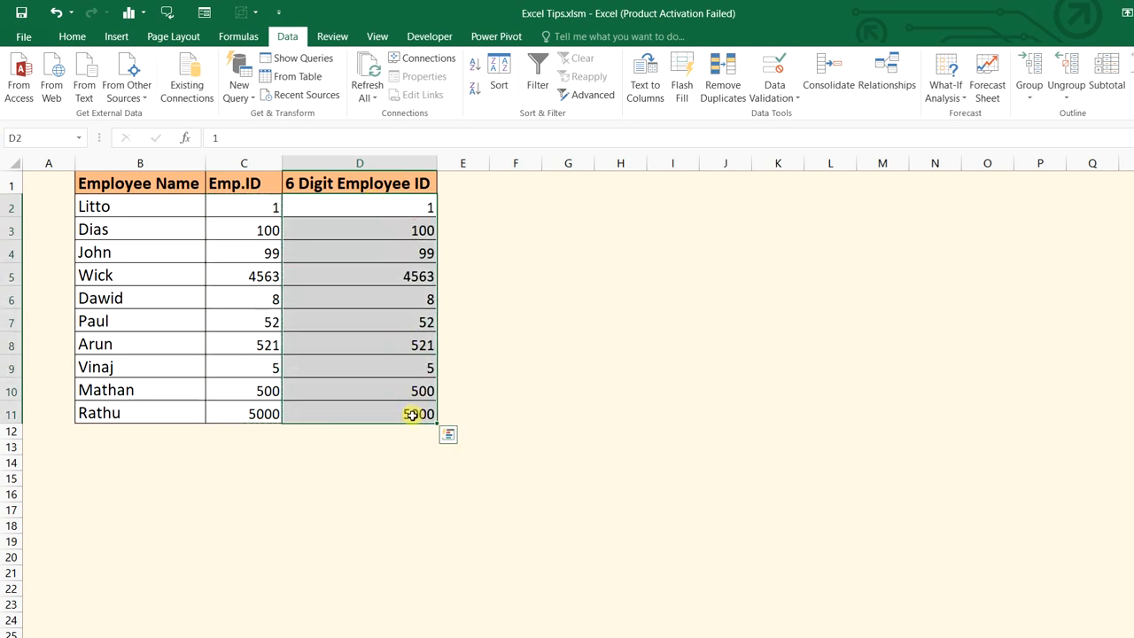
key("ctrl+1")
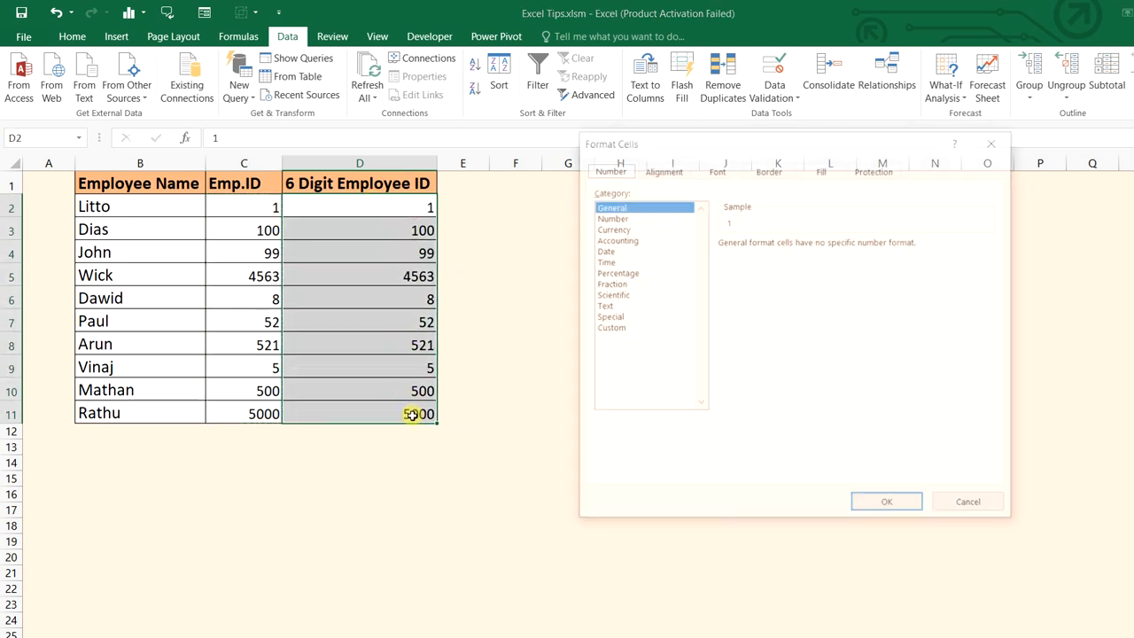
left_click_drag(648, 149, 572, 234)
left_click(532, 414)
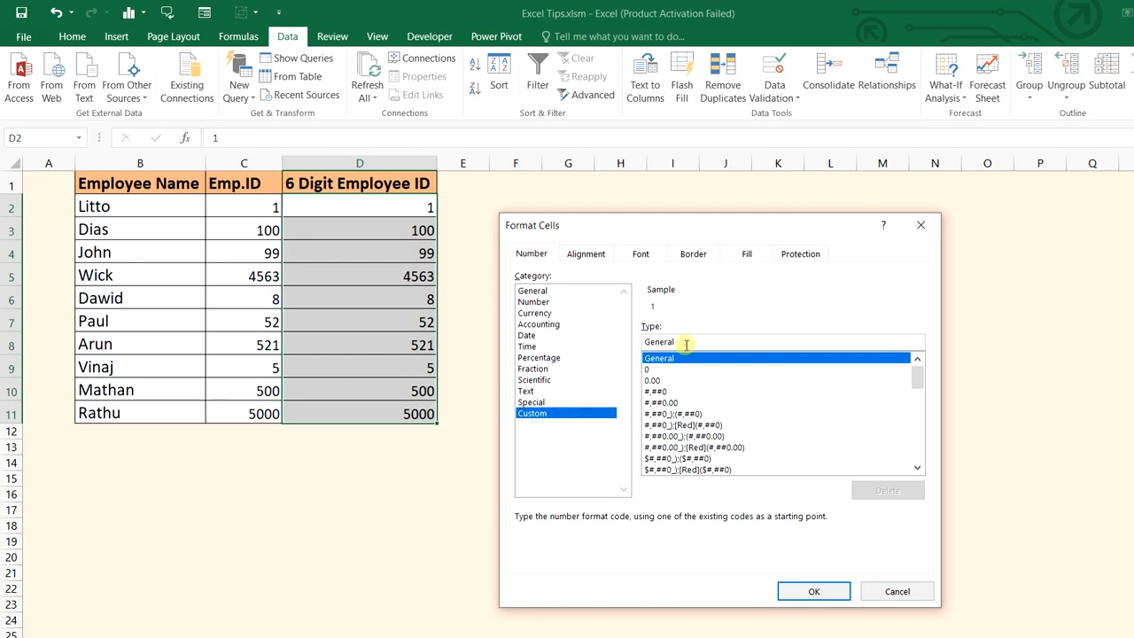
left_click_drag(687, 341, 625, 342)
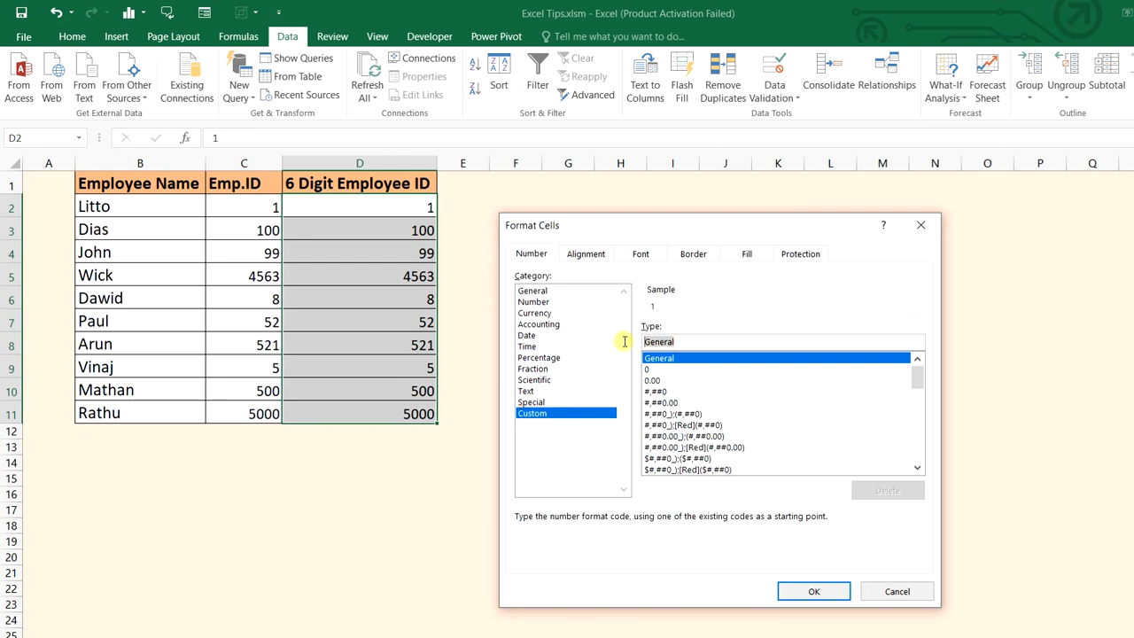
type("000000")
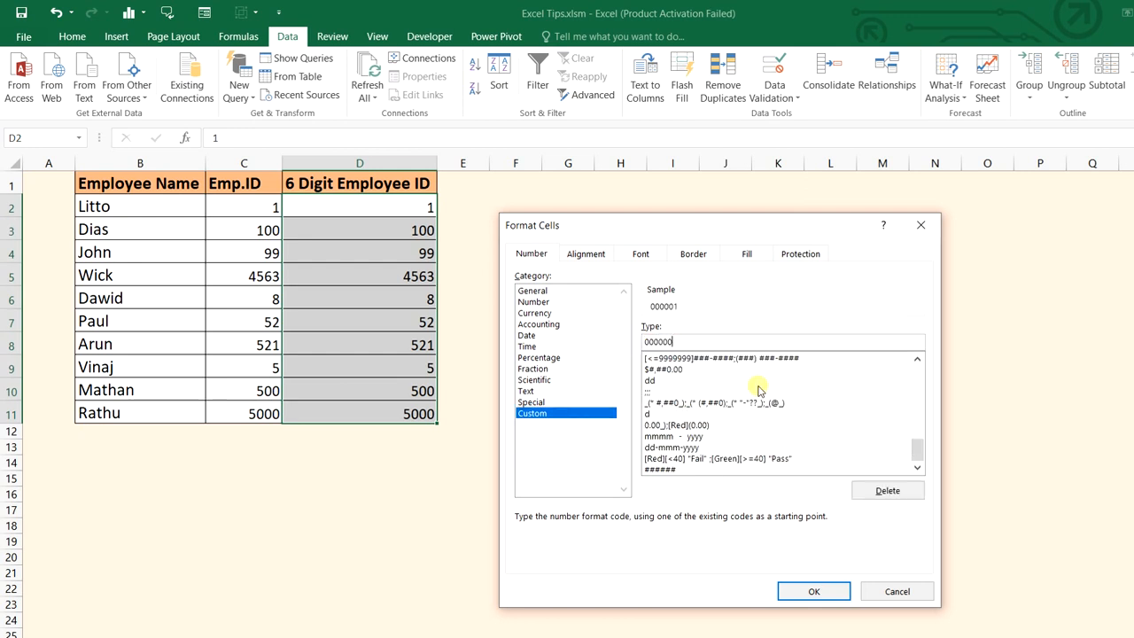
left_click(811, 592)
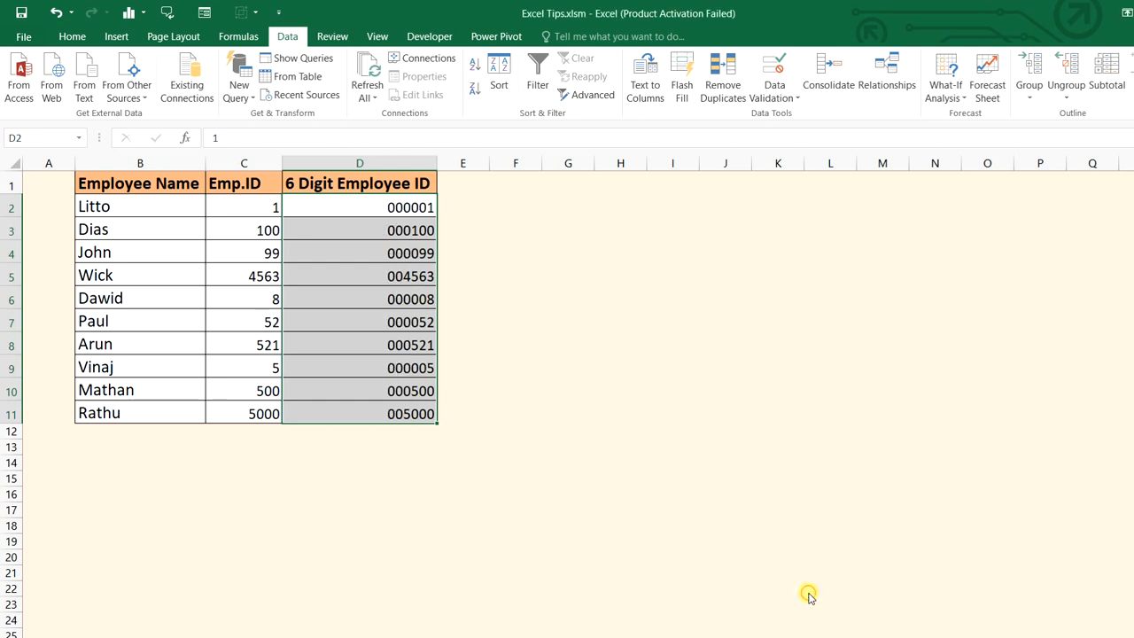
left_click(632, 356)
left_click(423, 208)
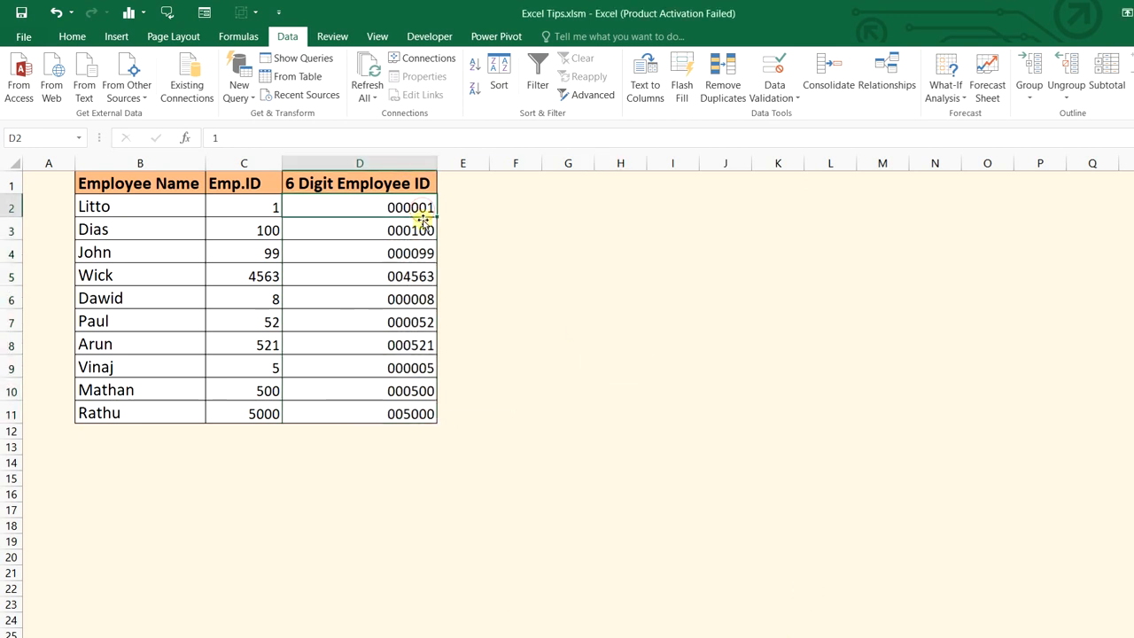
left_click(424, 231)
left_click(426, 253)
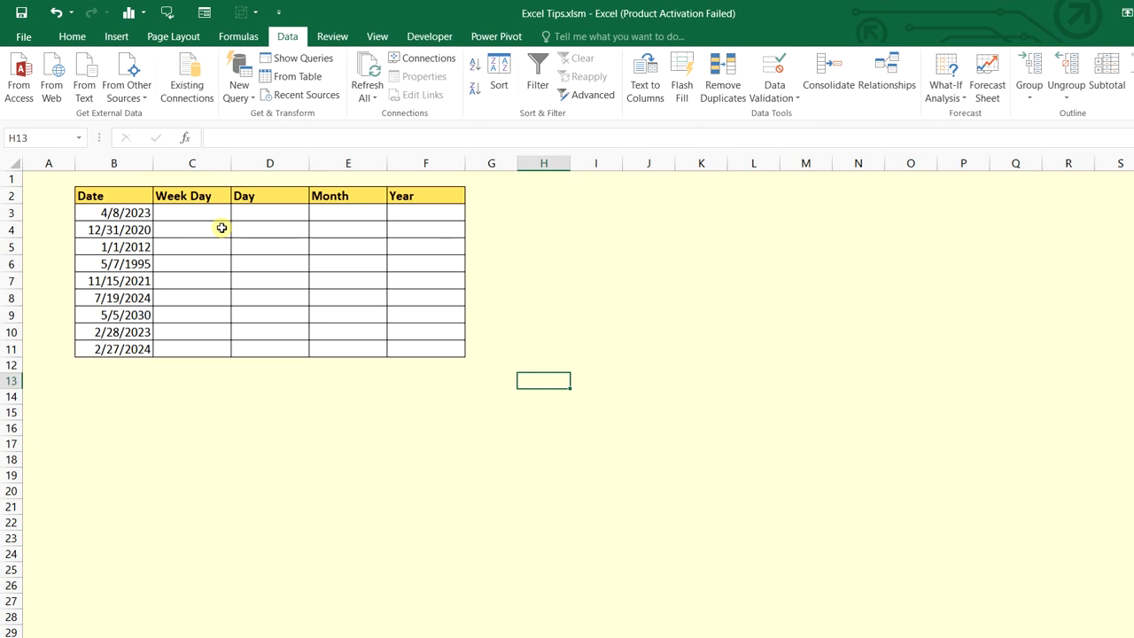
Copy the dates B3:B11 into the Week Day, Day, Month and Year columns C3:F11
left_click_drag(138, 213, 145, 349)
key("ctrl+c")
left_click(218, 214)
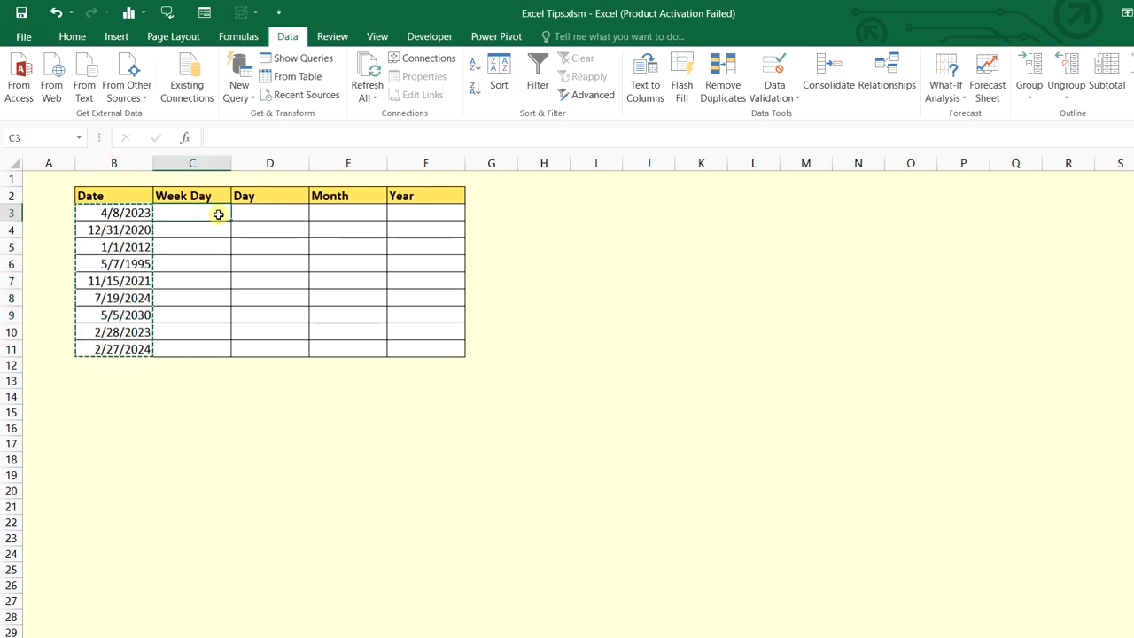
left_click(307, 451)
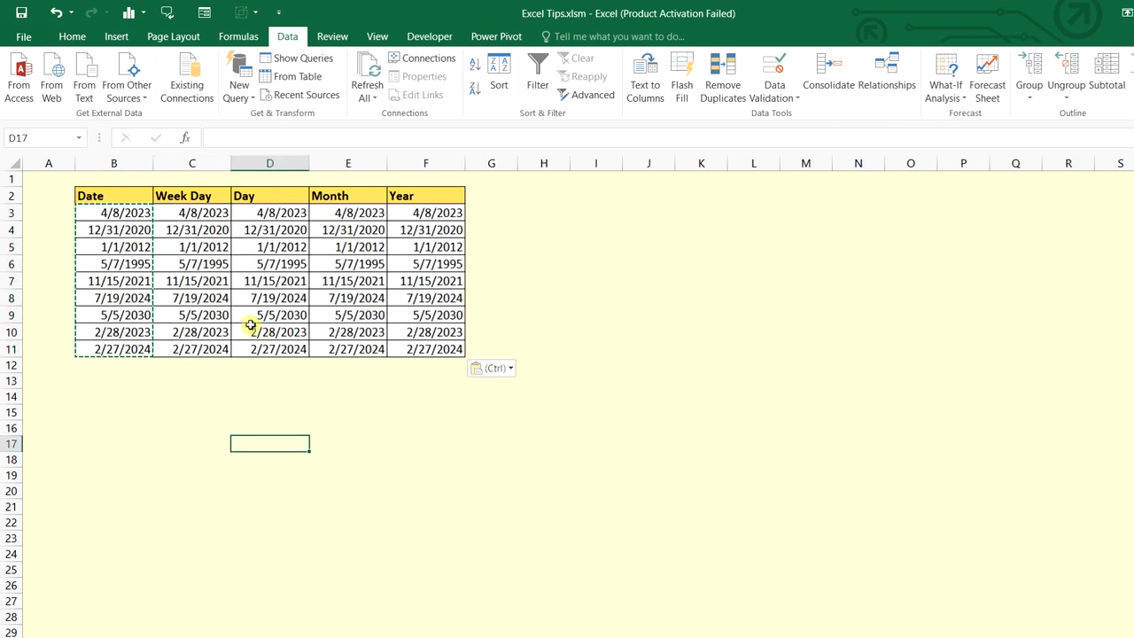
key("Escape")
Format C3:C11 with custom code dddd to show full day names like Saturday
left_click_drag(216, 213, 219, 348)
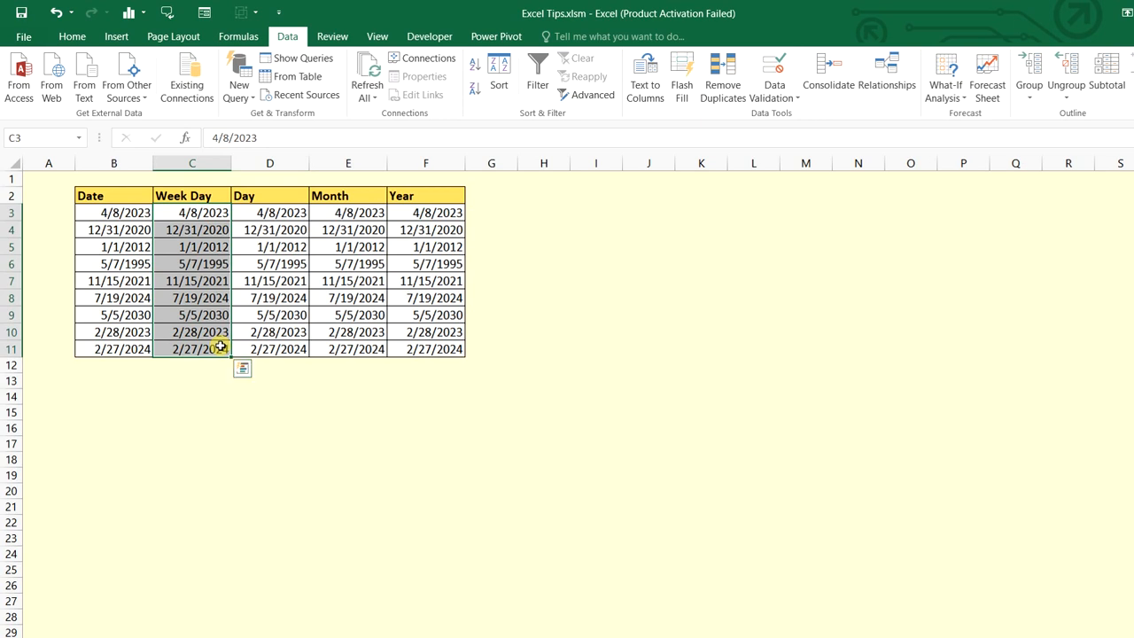
key("ctrl+1")
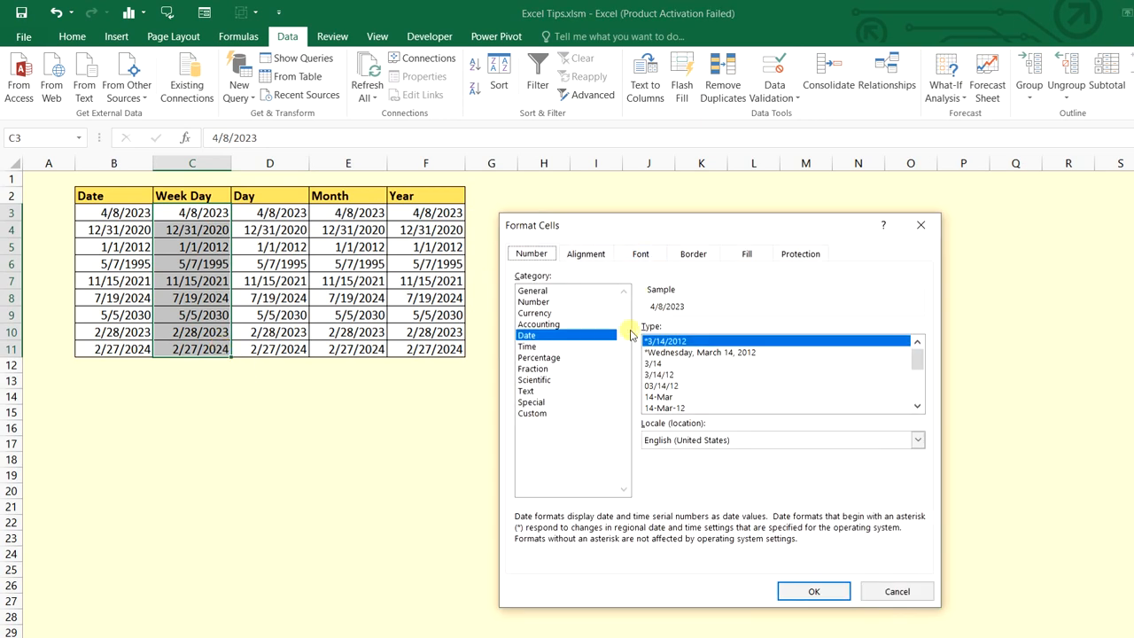
left_click(536, 412)
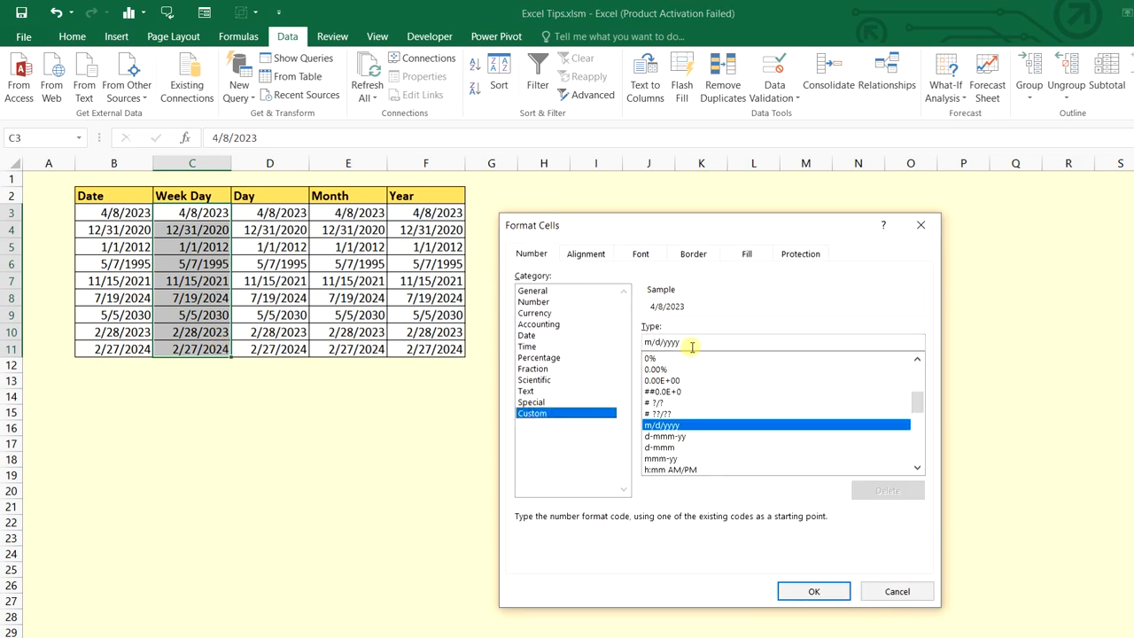
left_click_drag(691, 343, 643, 341)
type("ddd")
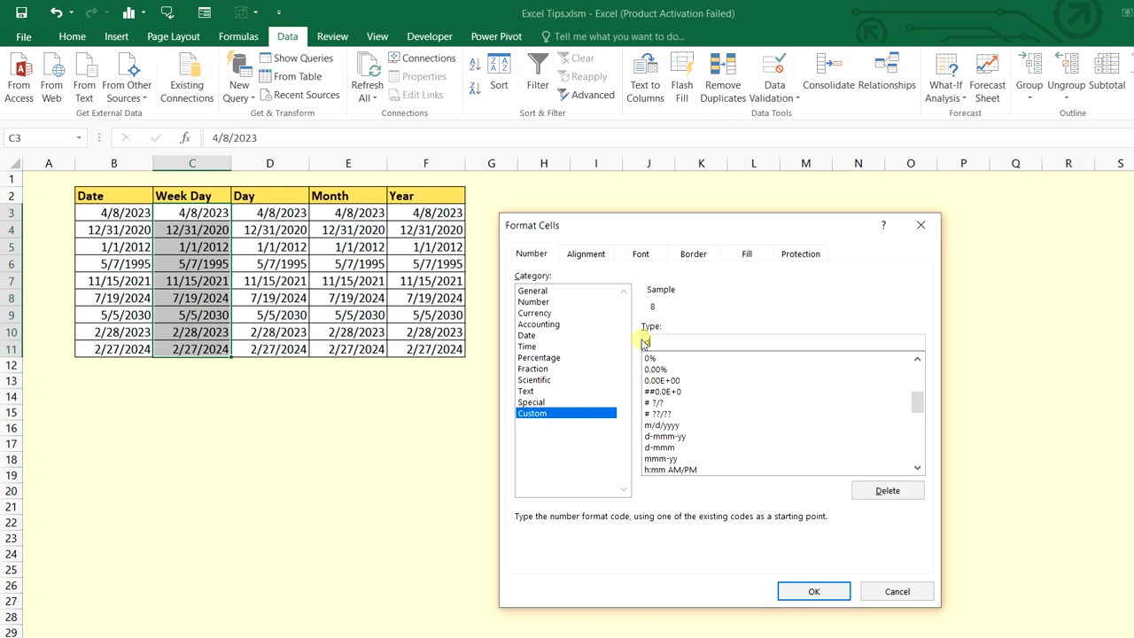
left_click(813, 591)
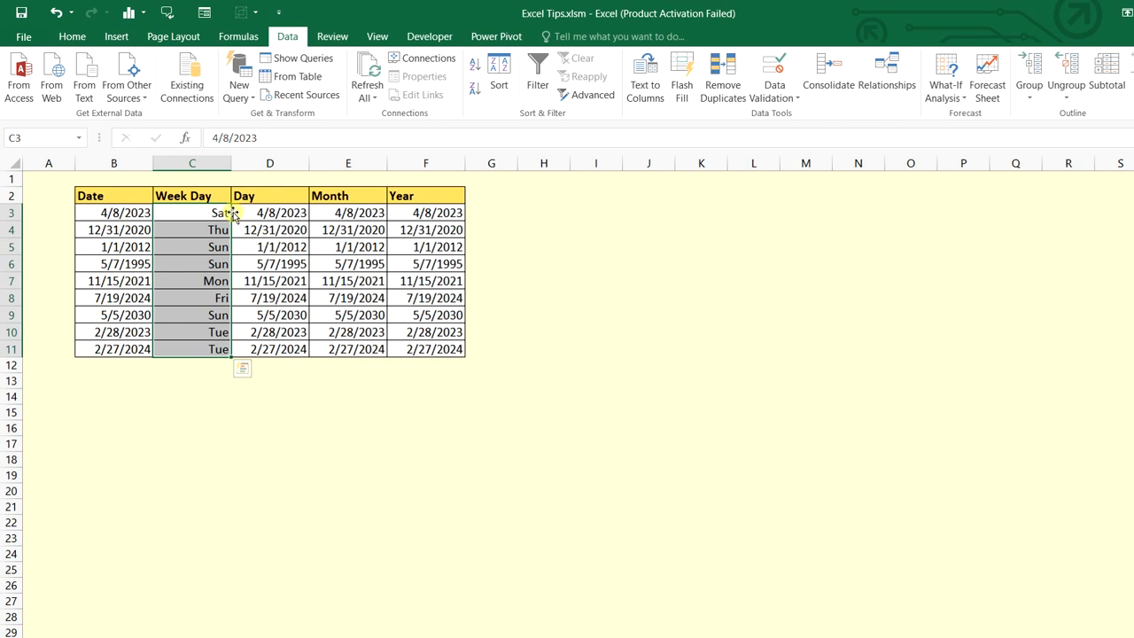
key("ctrl+1")
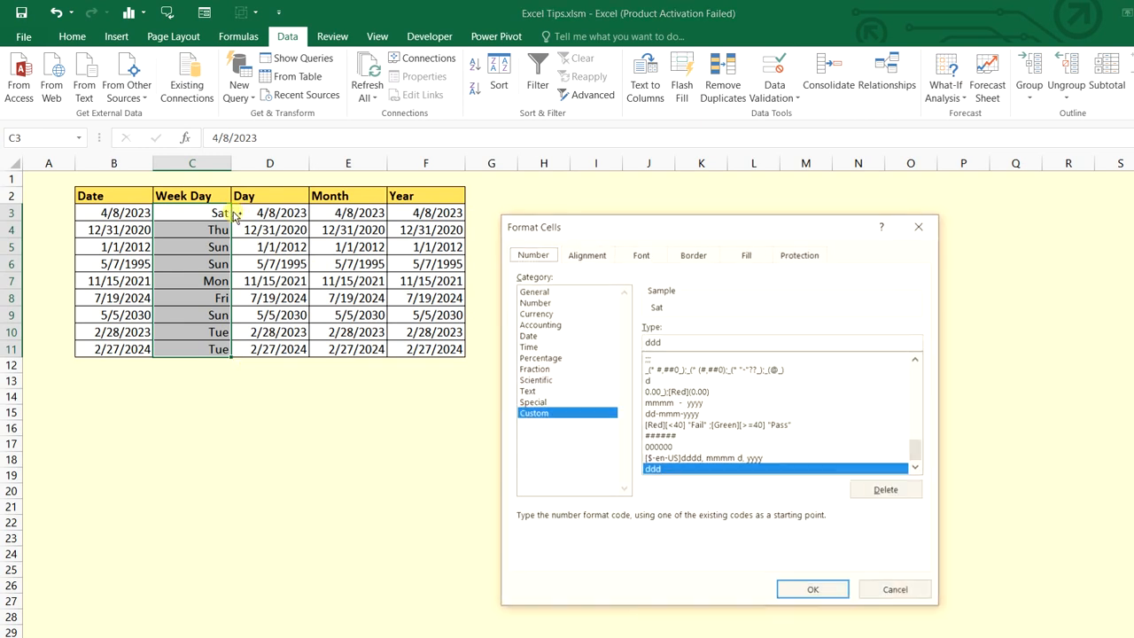
left_click_drag(675, 339, 643, 342)
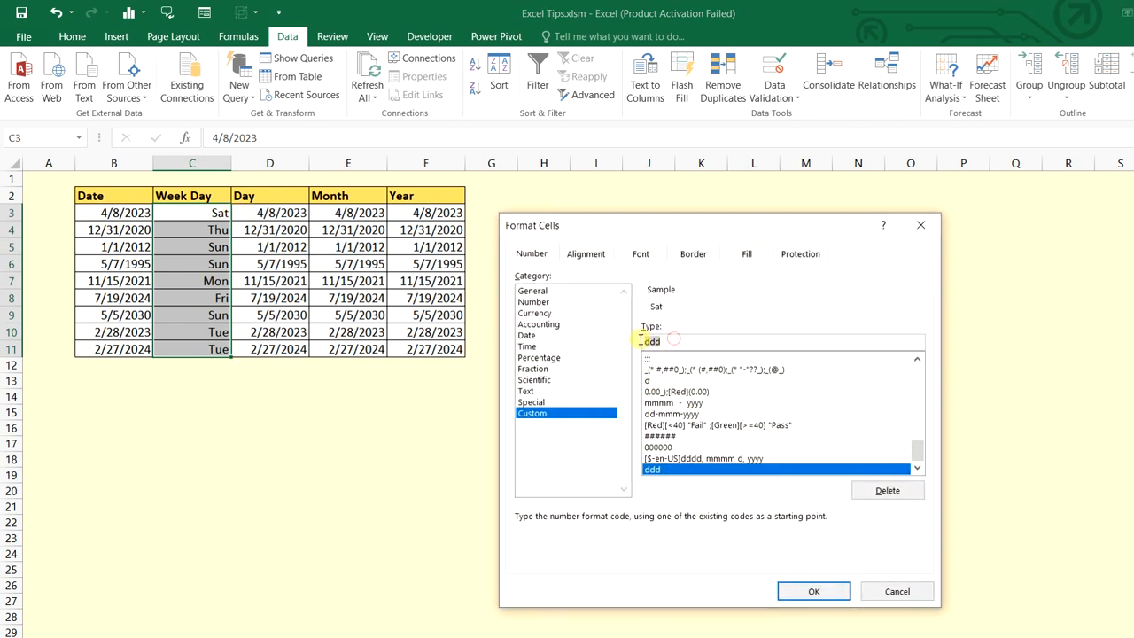
type("d")
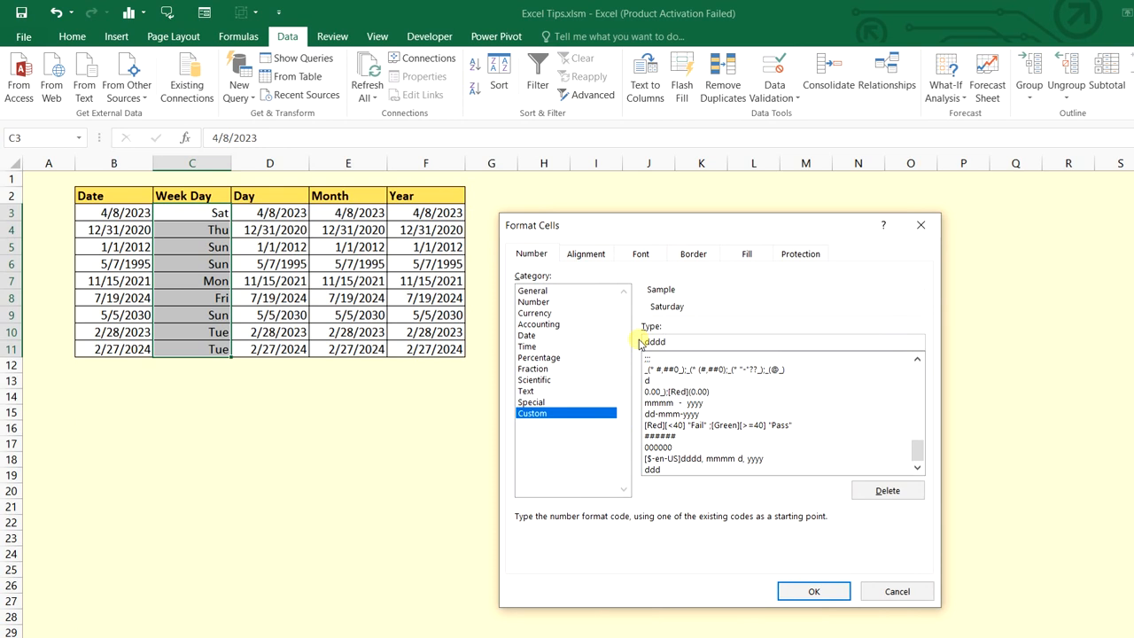
left_click(827, 592)
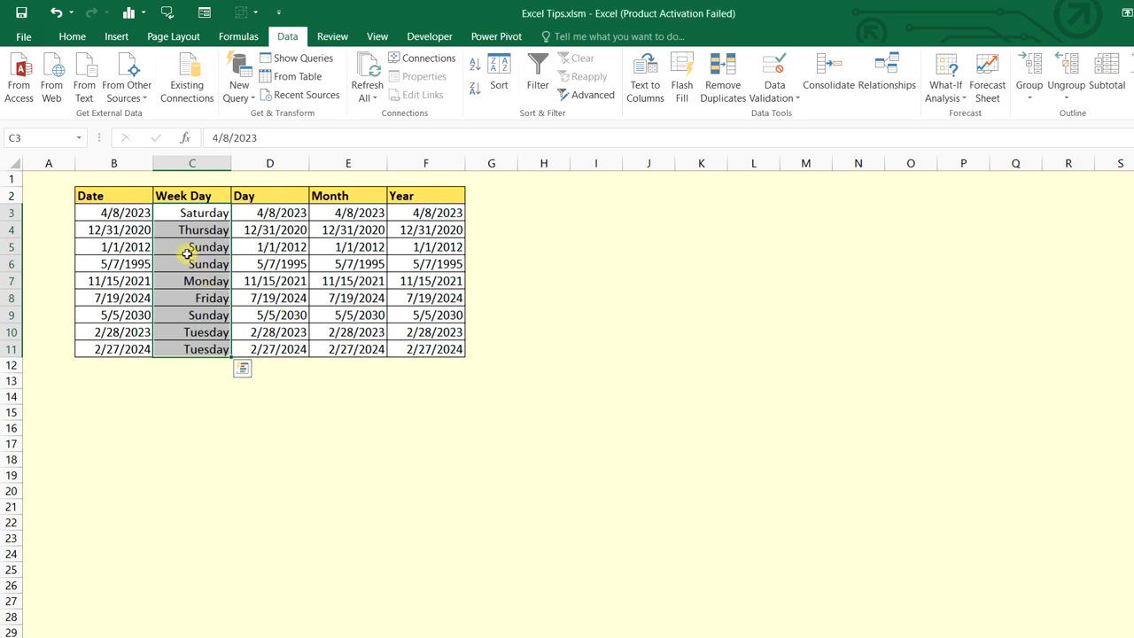
Format the Day column D3:D11 with custom code dd
left_click_drag(271, 213, 288, 345)
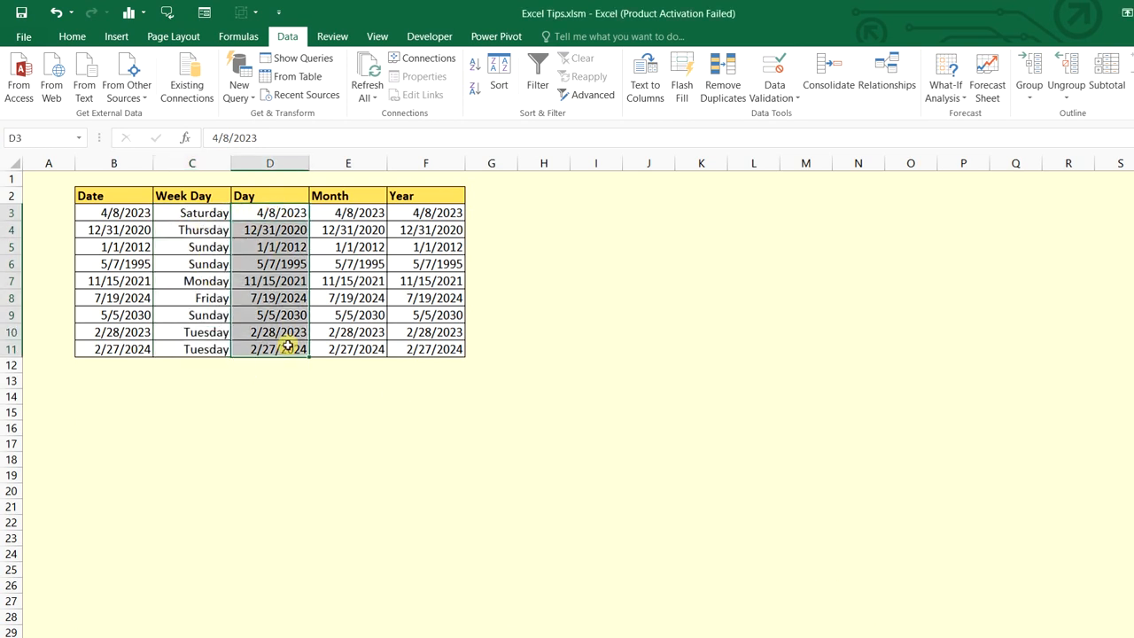
key("ctrl+1")
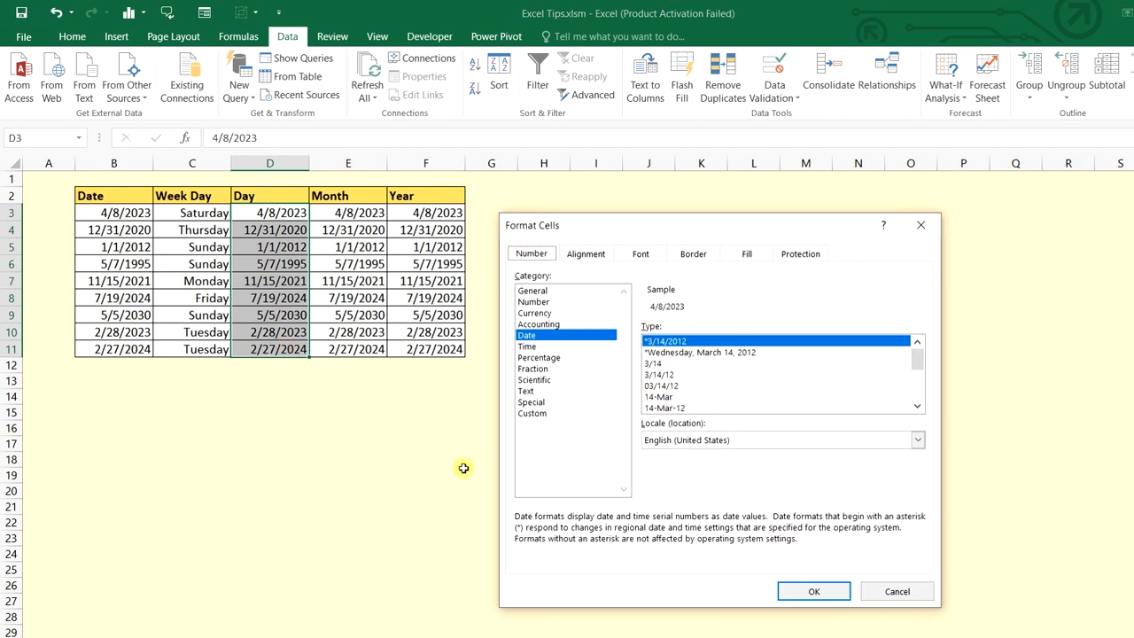
left_click(545, 415)
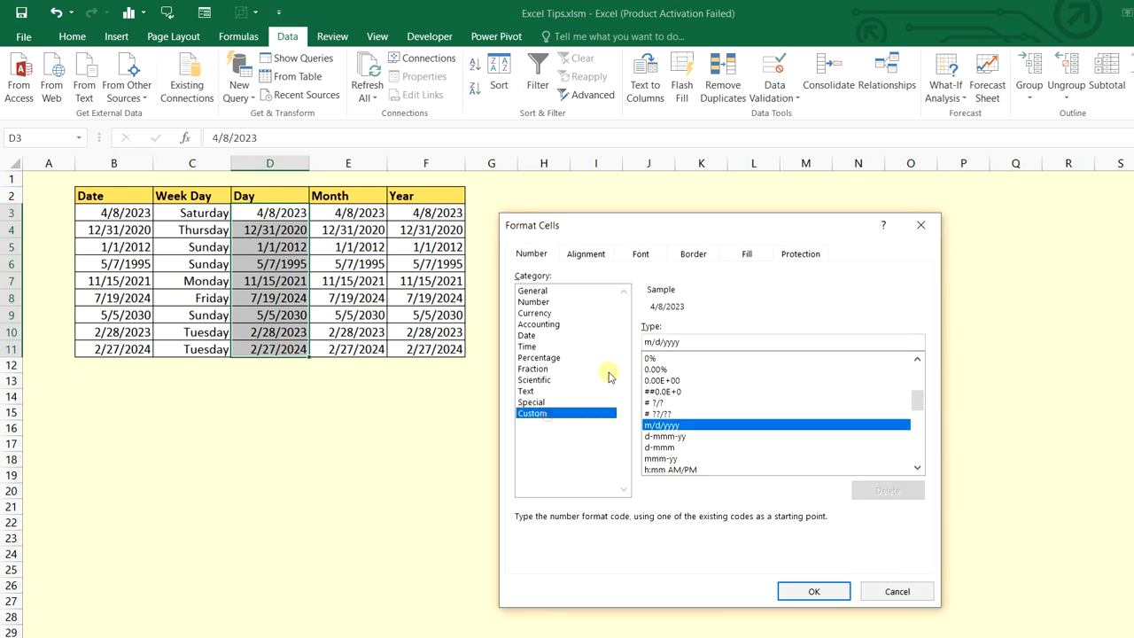
left_click_drag(689, 345, 635, 345)
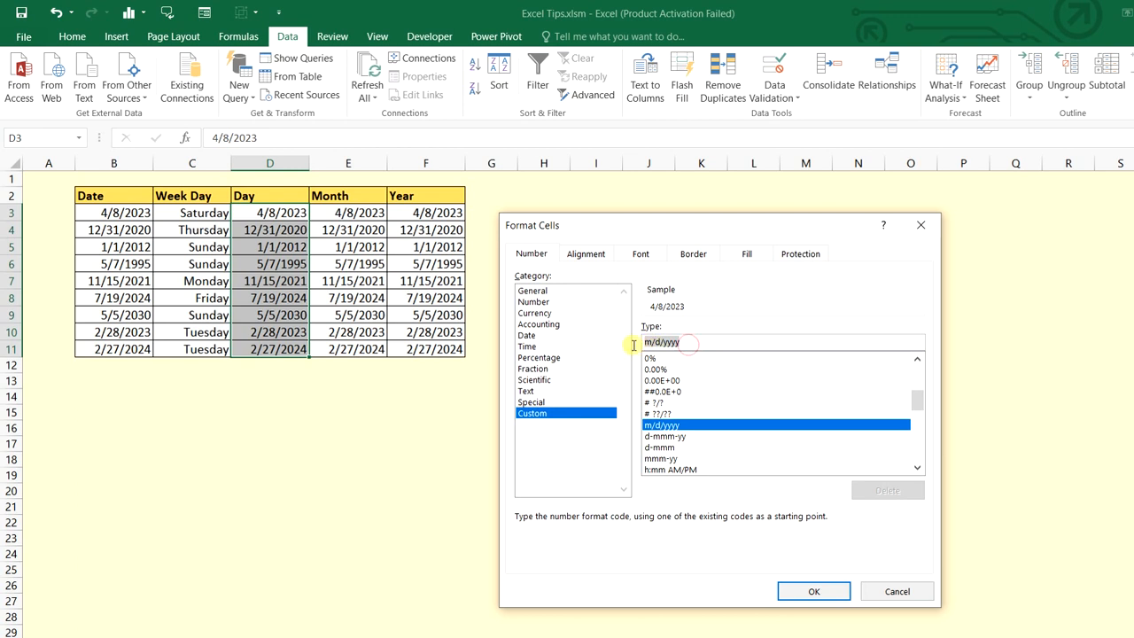
type("dd")
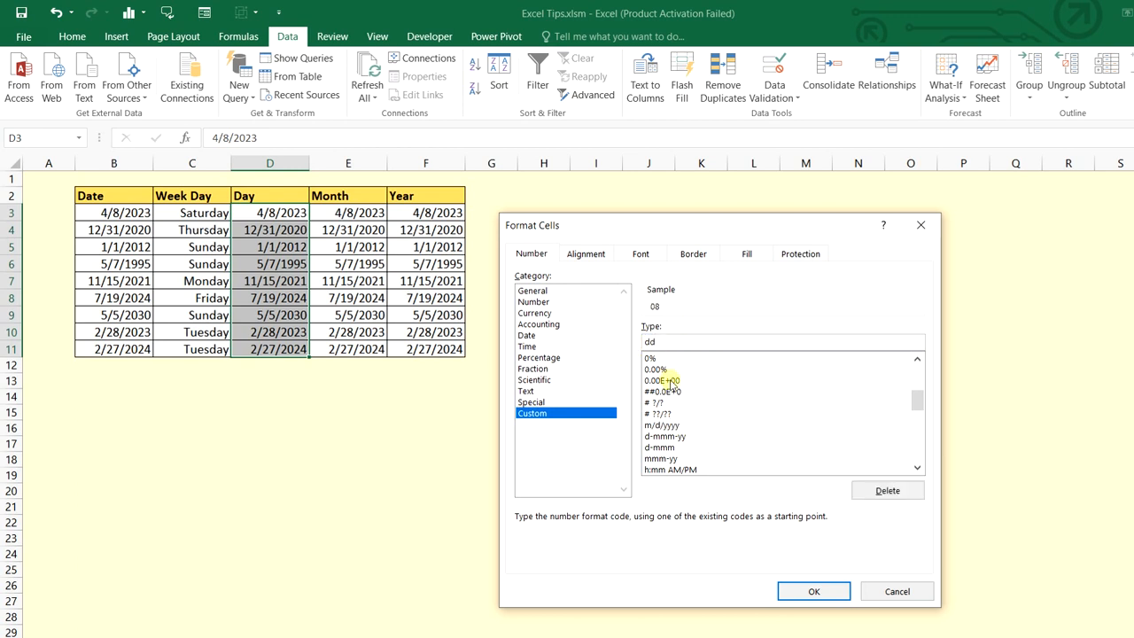
left_click(792, 592)
Format the Month column E3:E11 with custom code mmmm for full month names
left_click_drag(347, 212, 347, 349)
key("ctrl+1")
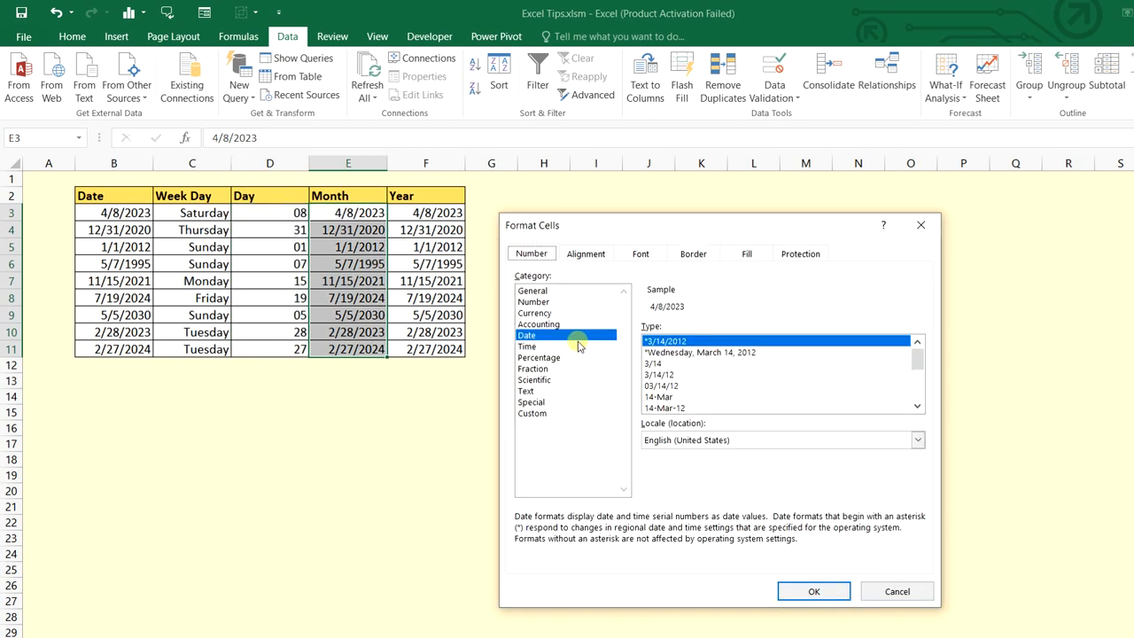
left_click(532, 413)
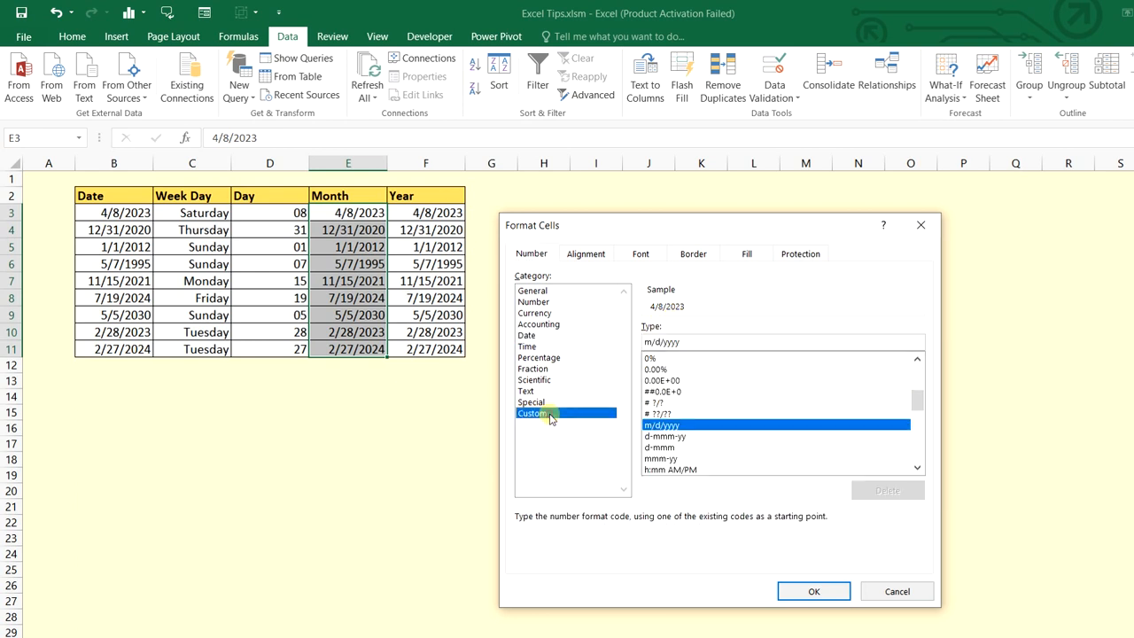
left_click_drag(688, 340, 602, 344)
type("mmmm")
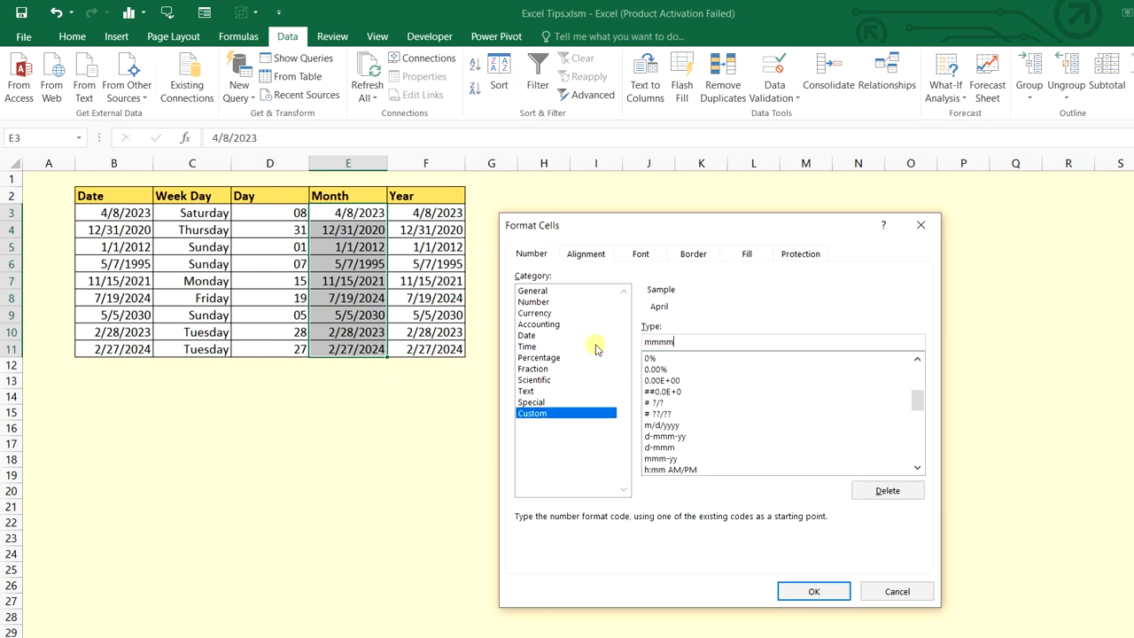
left_click(787, 586)
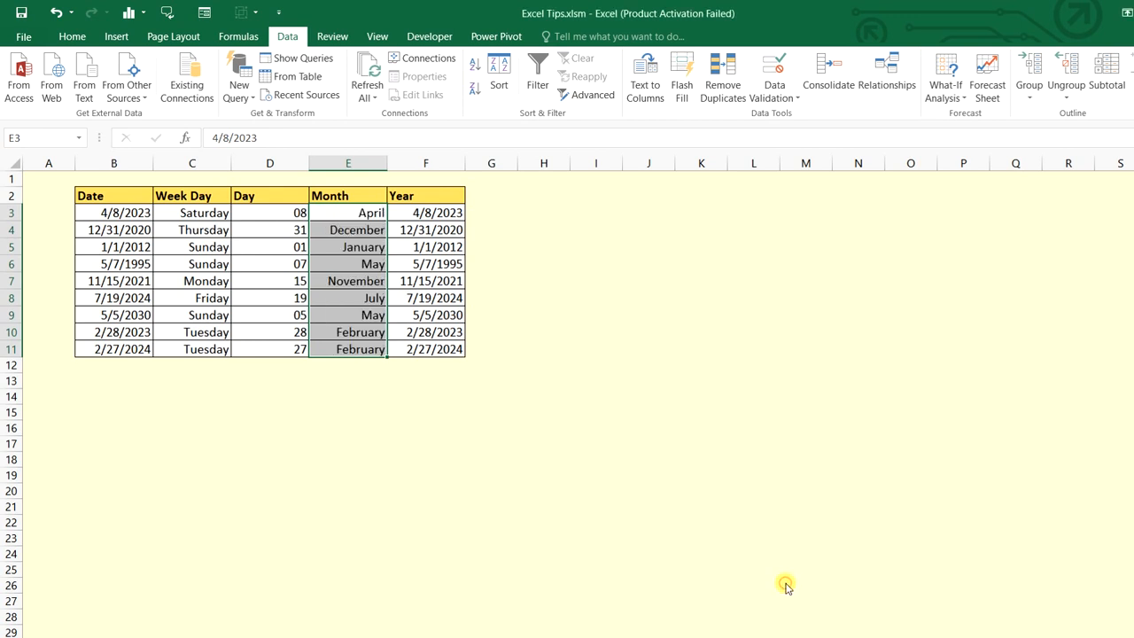
Format the Year column F3:F11 with custom code yyyy
left_click_drag(415, 212, 425, 348)
key("ctrl+1")
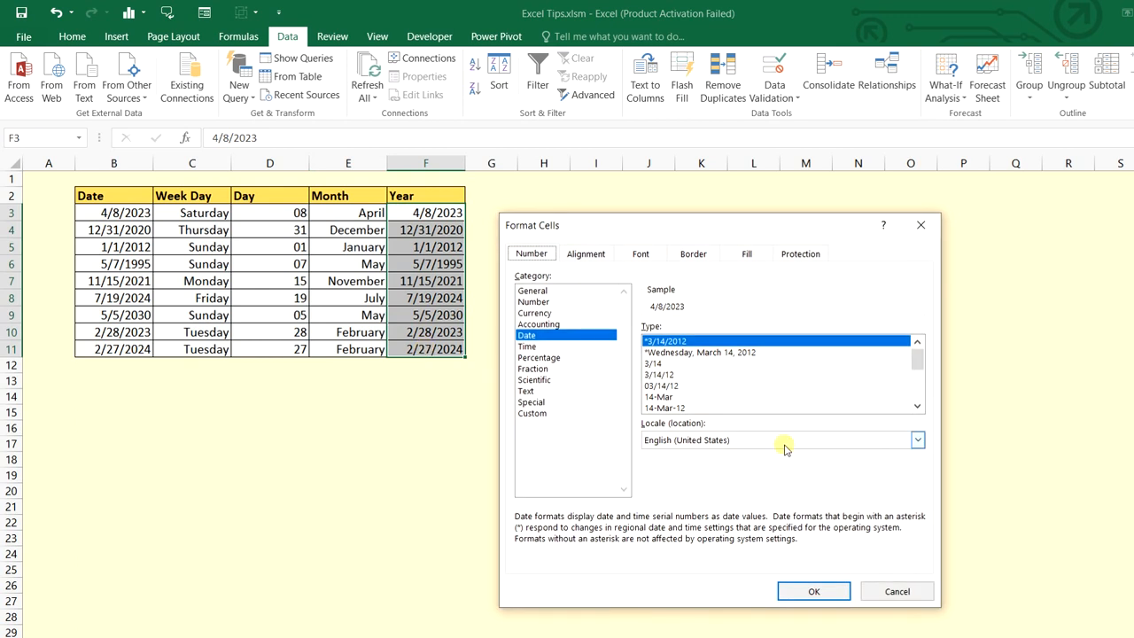
left_click(542, 413)
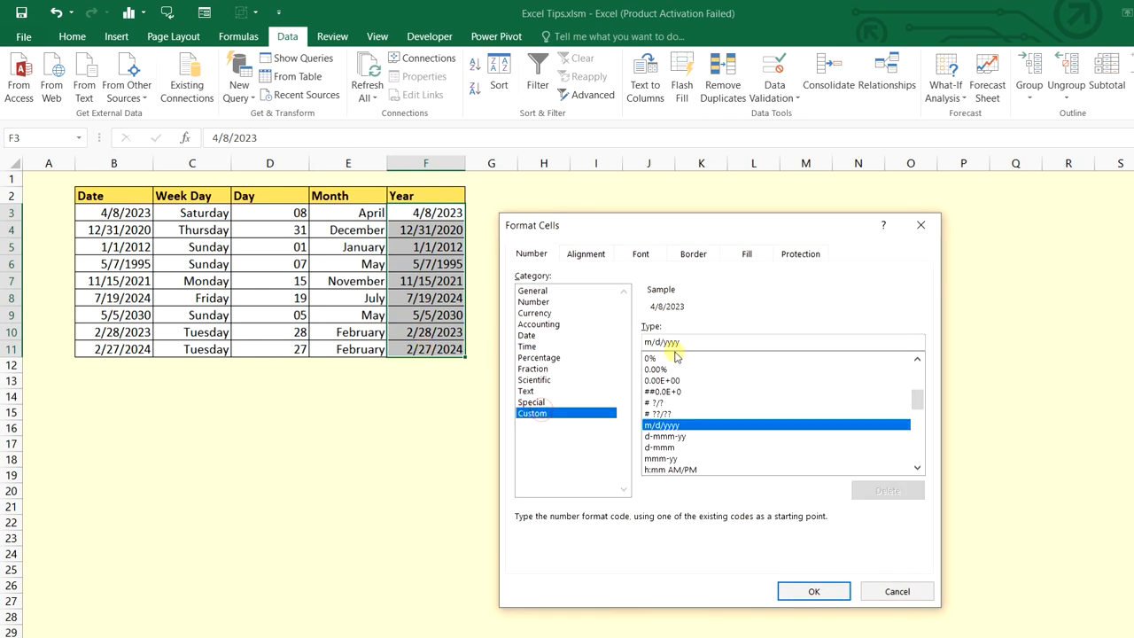
left_click_drag(682, 343, 626, 341)
type("y")
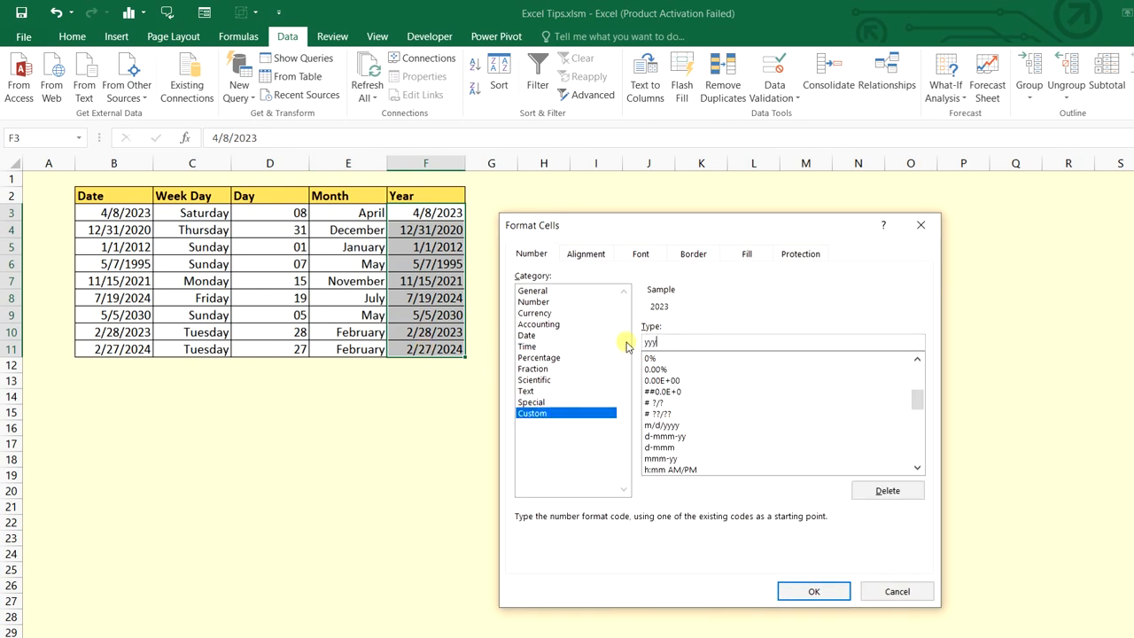
key("Return")
left_click(627, 346)
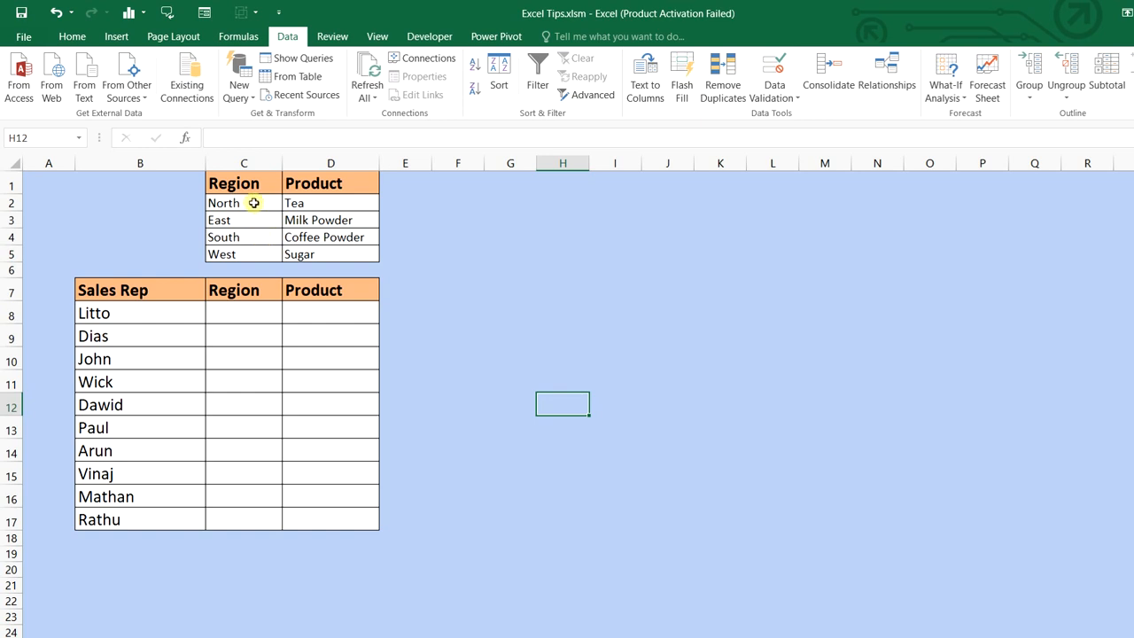
Review the region and product lookup lists, then select the empty Region cells C8:C17
left_click_drag(244, 182, 248, 248)
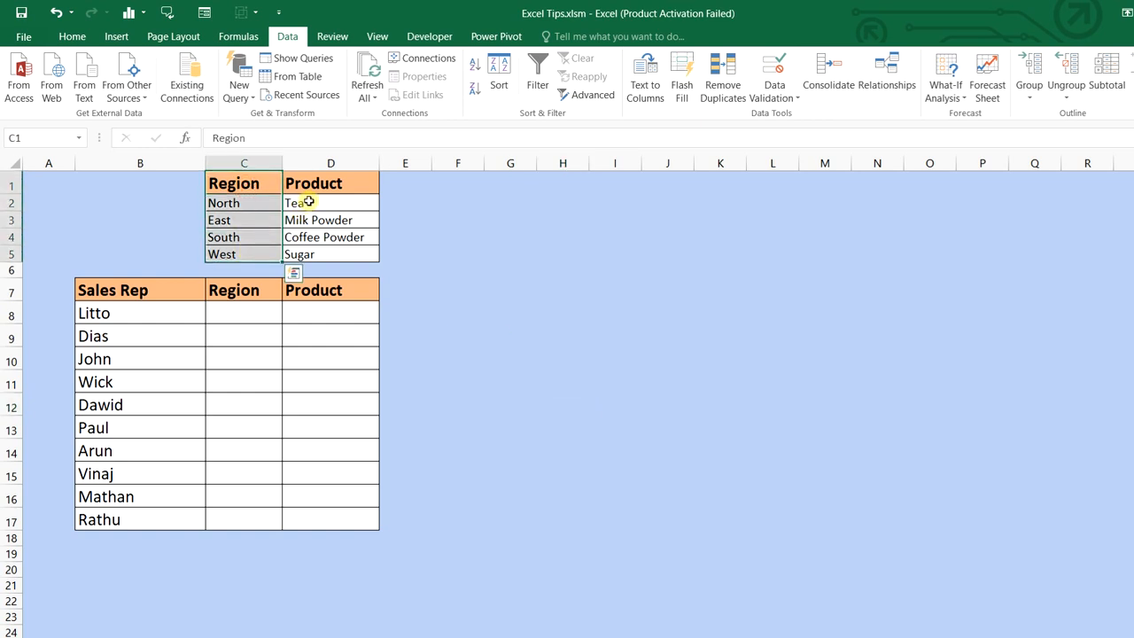
left_click_drag(317, 183, 324, 239)
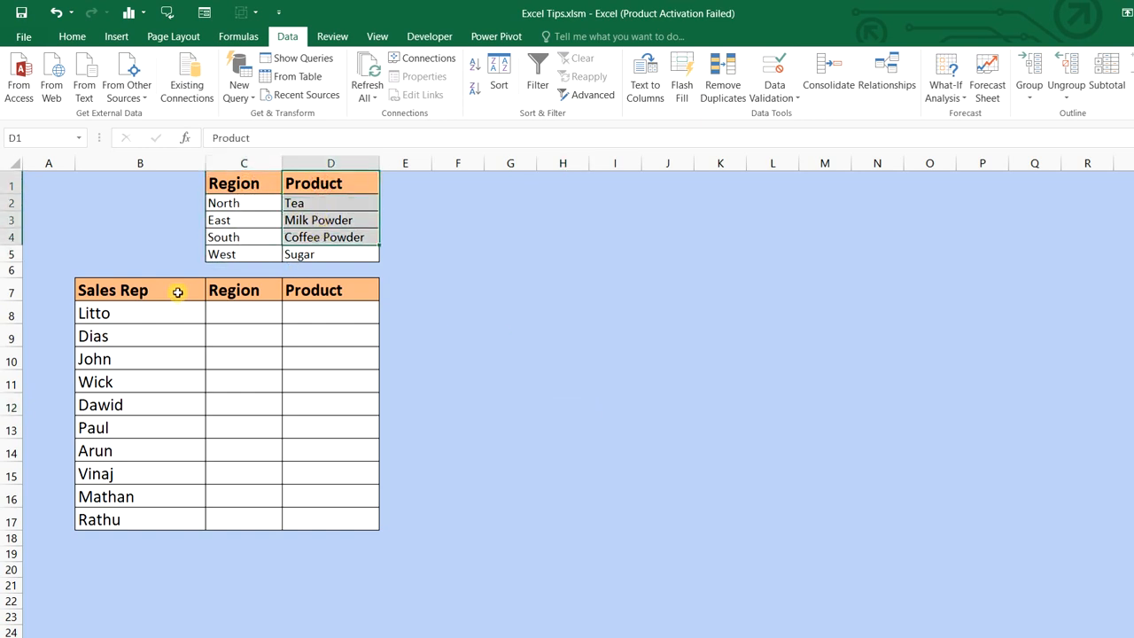
left_click_drag(177, 292, 182, 352)
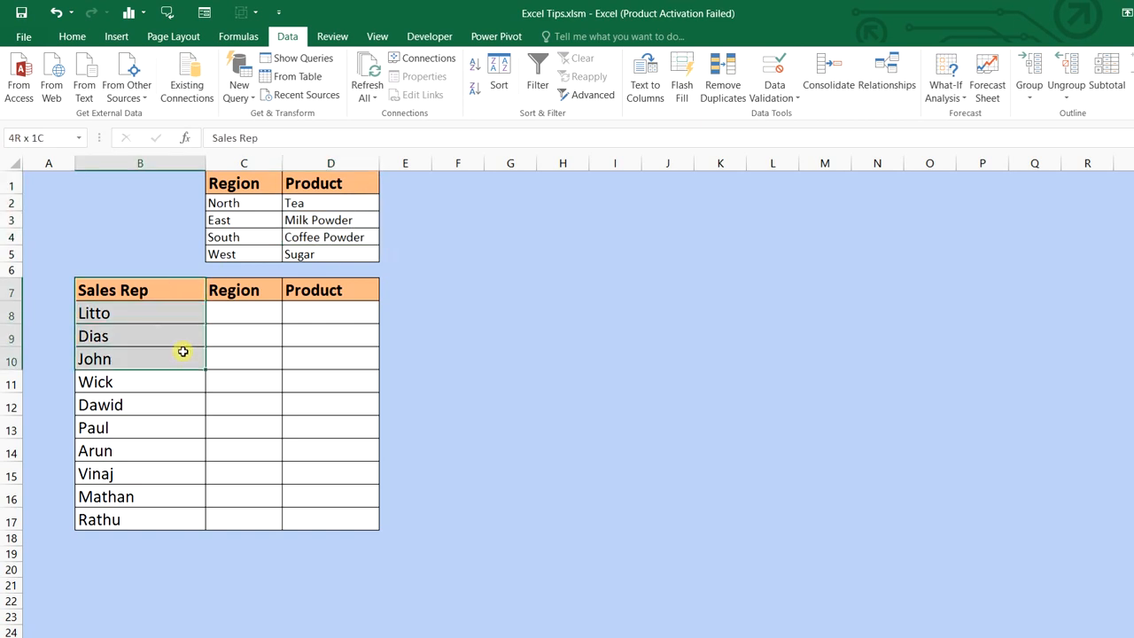
left_click(349, 288)
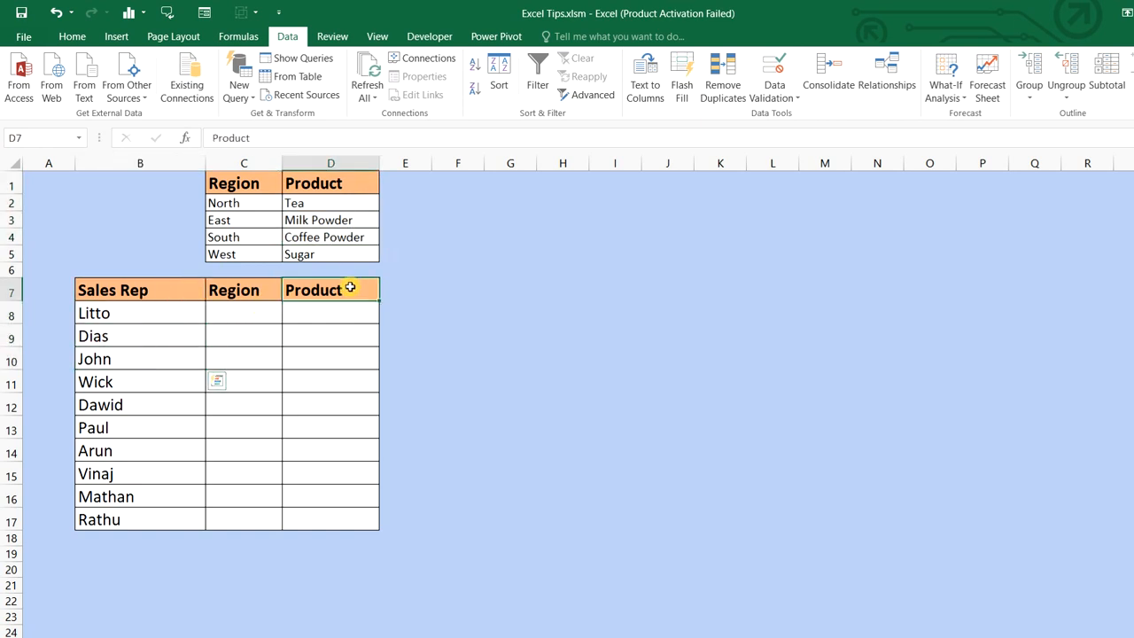
left_click_drag(243, 312, 264, 515)
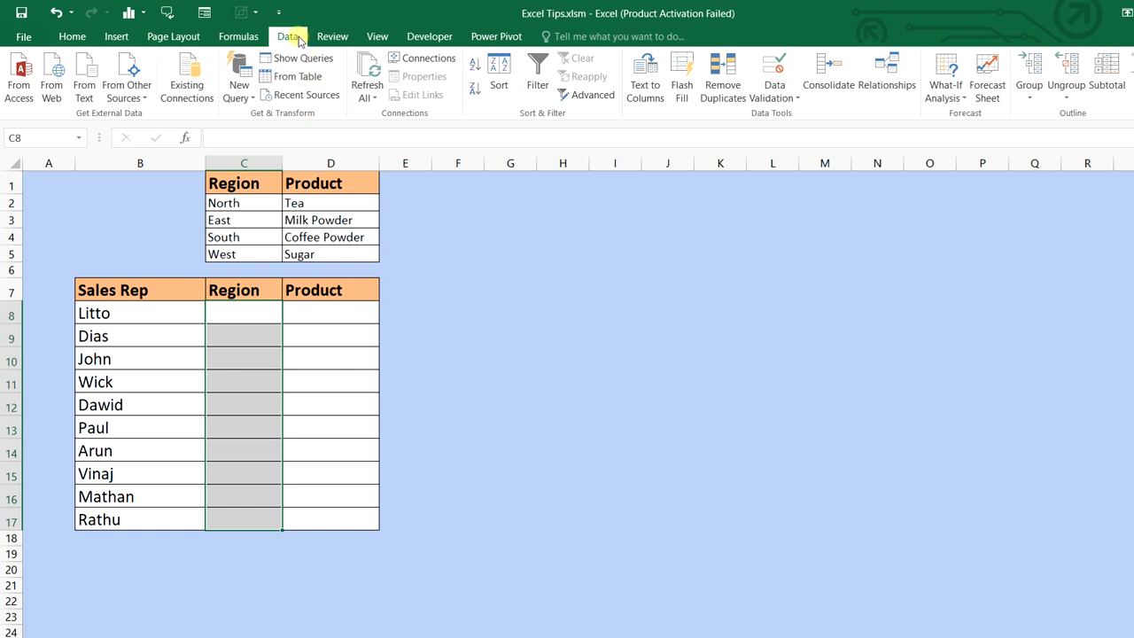
Add List data validation to C8:C17 with source =$C$2:$C$5
left_click(794, 99)
left_click(797, 115)
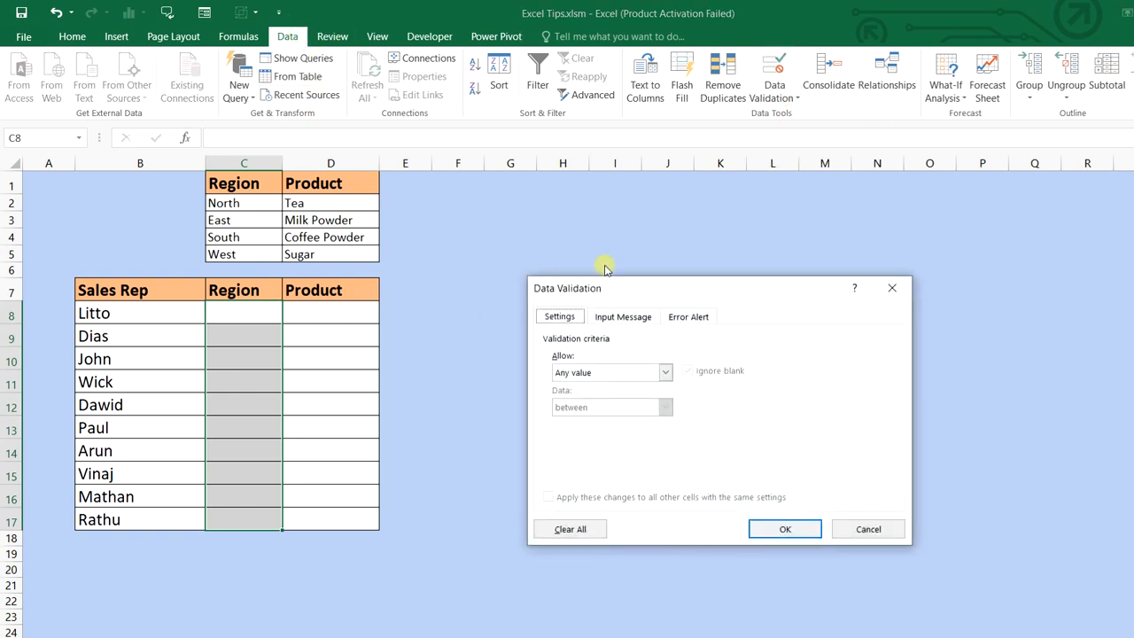
left_click_drag(615, 286, 518, 235)
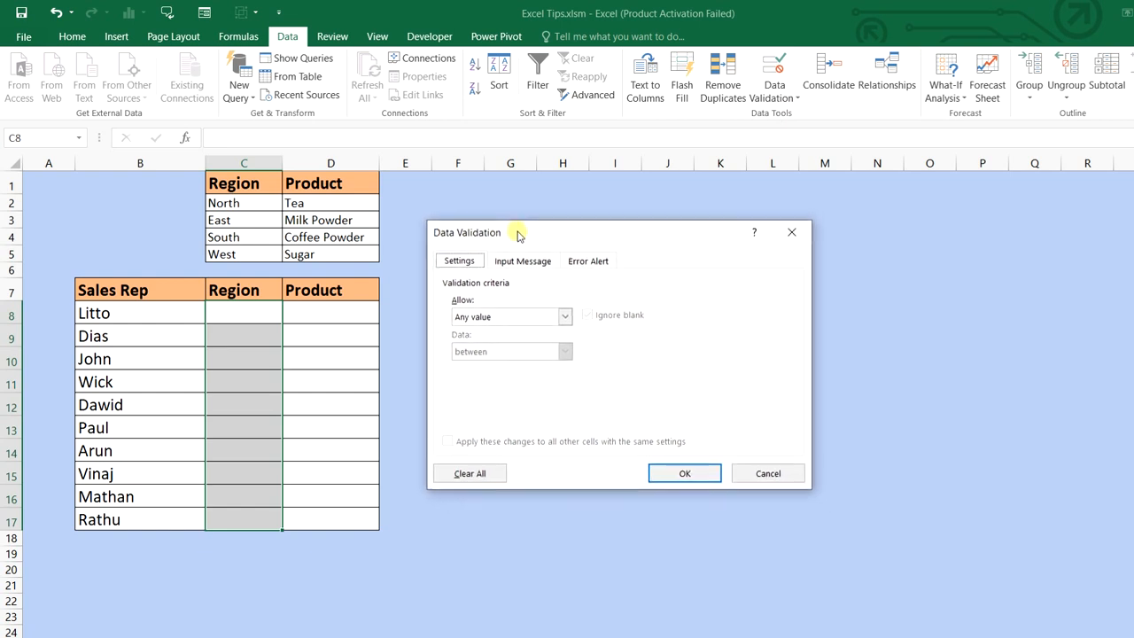
left_click(564, 317)
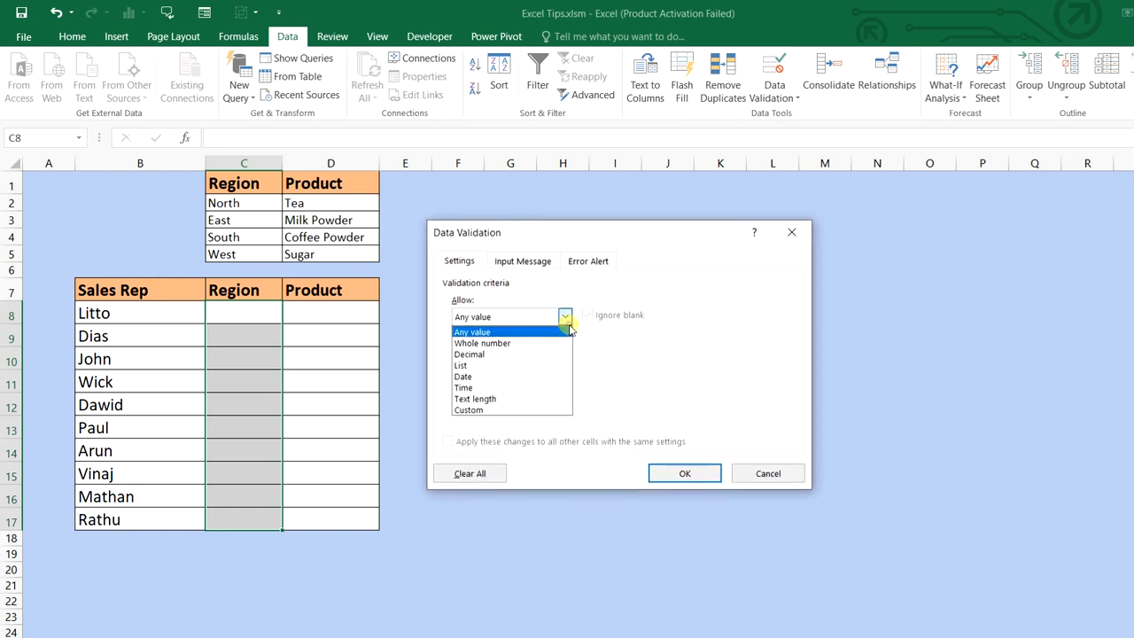
left_click(505, 364)
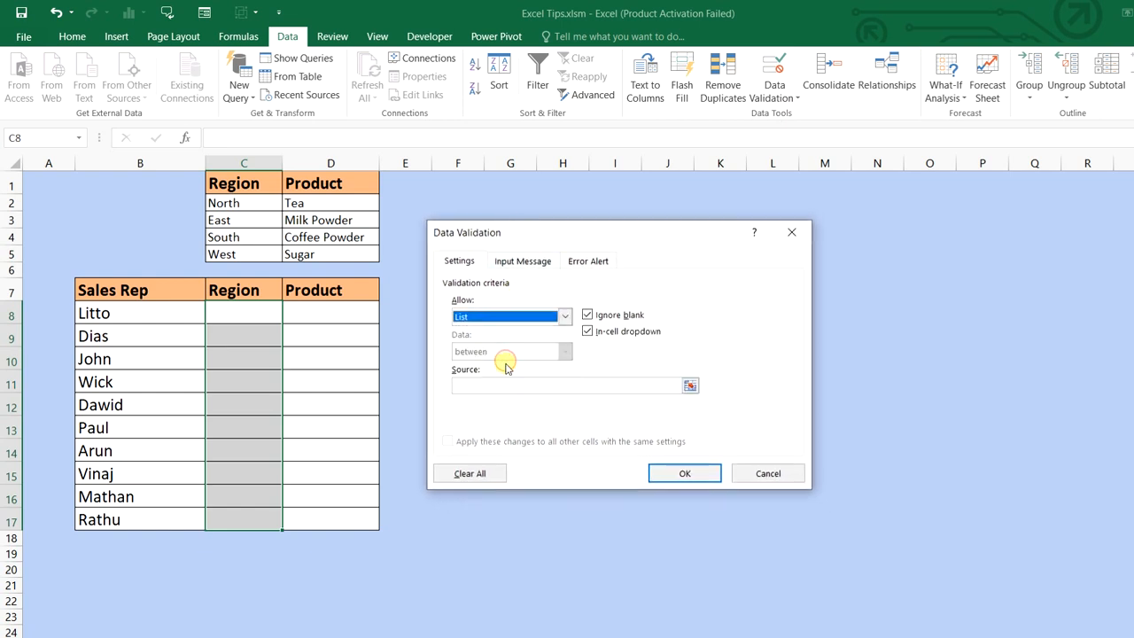
left_click(516, 385)
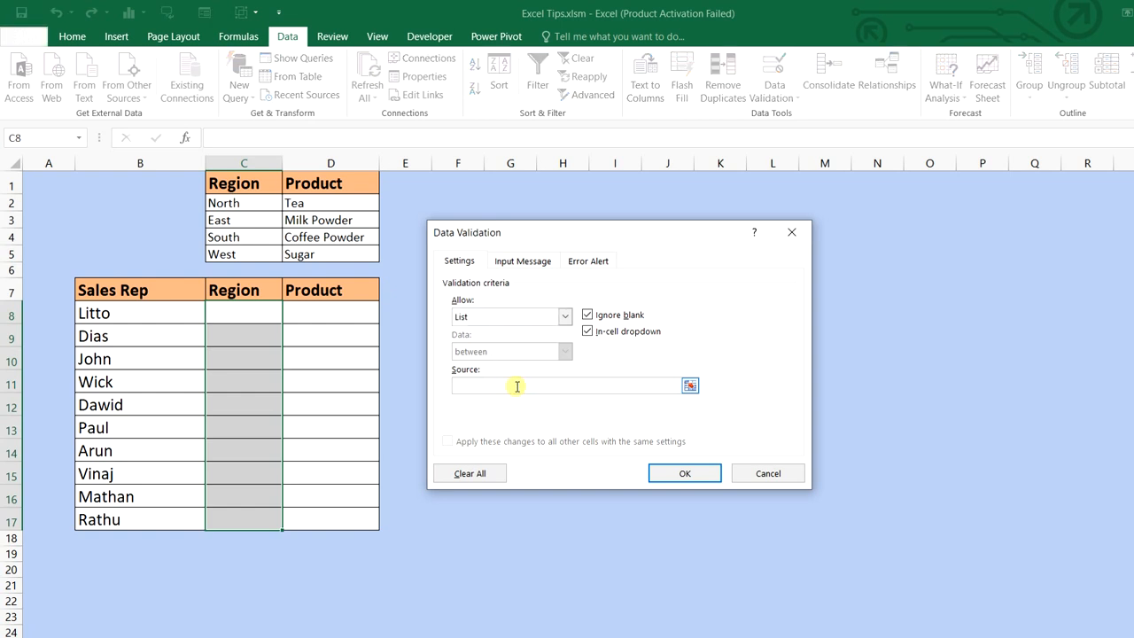
left_click_drag(257, 203, 261, 253)
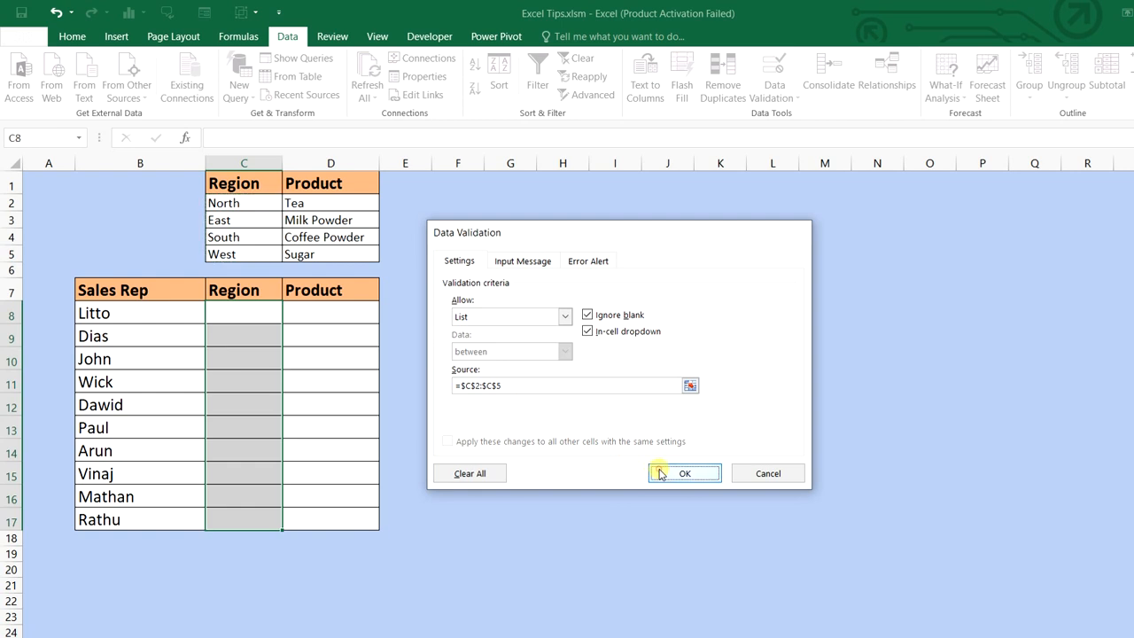
left_click(660, 474)
Pick North for Litto in C8 and South for Wick in C11, then select D8:D17
left_click(266, 310)
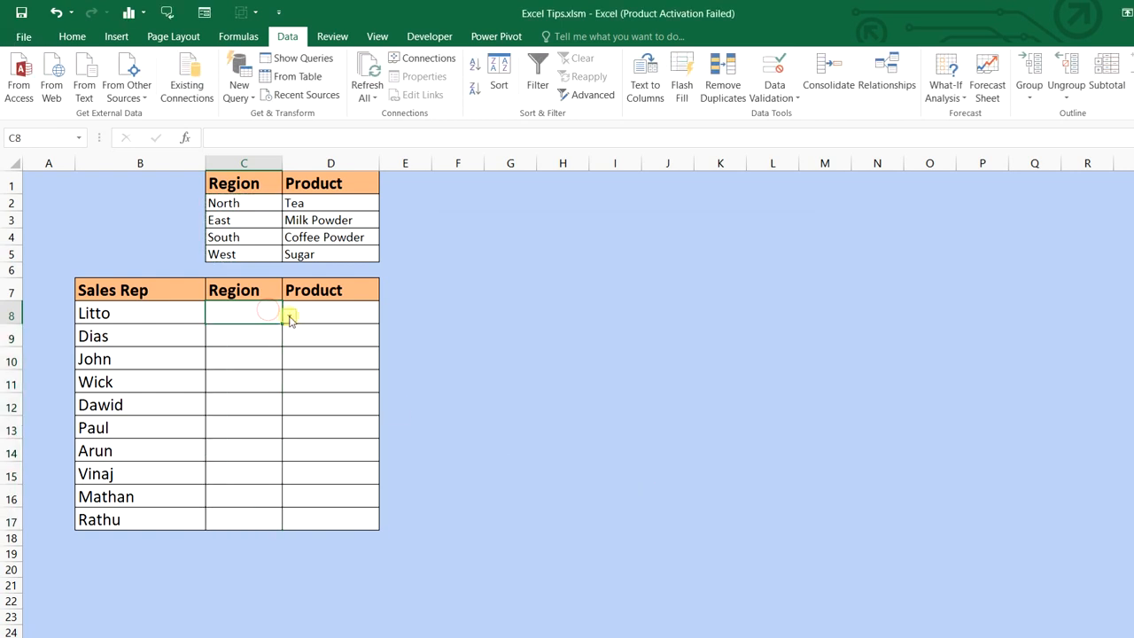
left_click(290, 316)
left_click(281, 329)
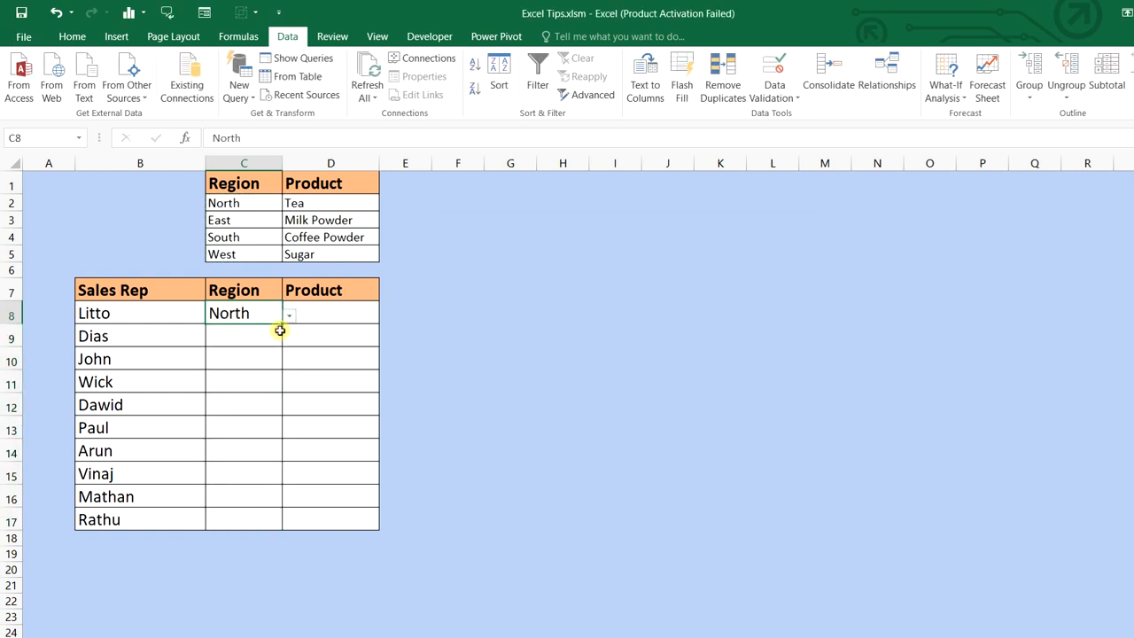
left_click(275, 383)
left_click(290, 387)
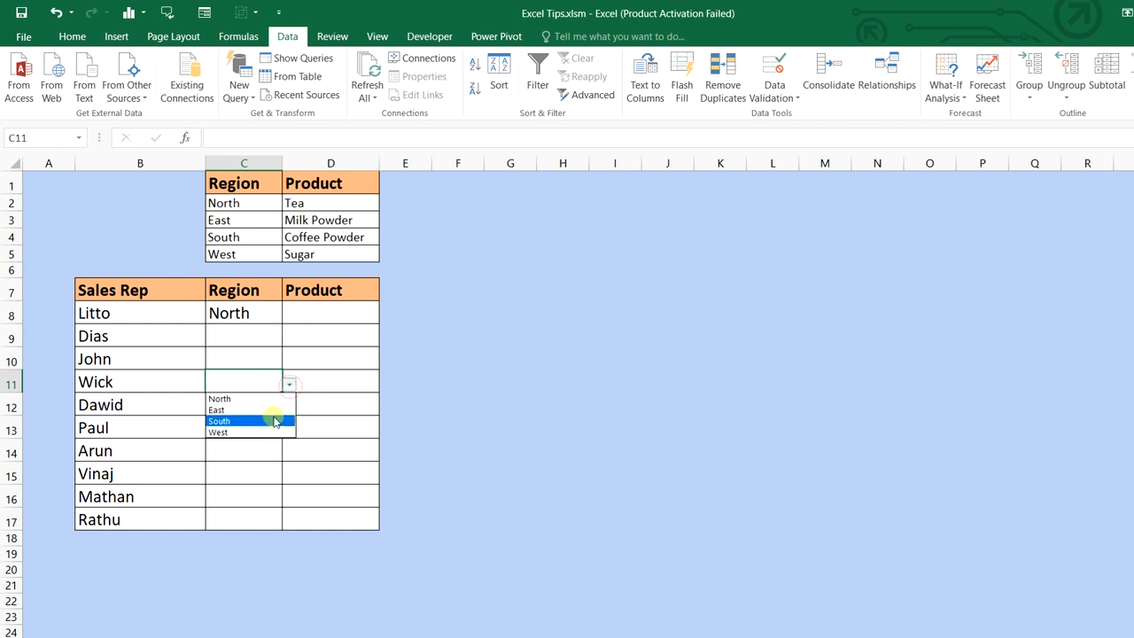
left_click(275, 421)
left_click_drag(343, 308, 359, 515)
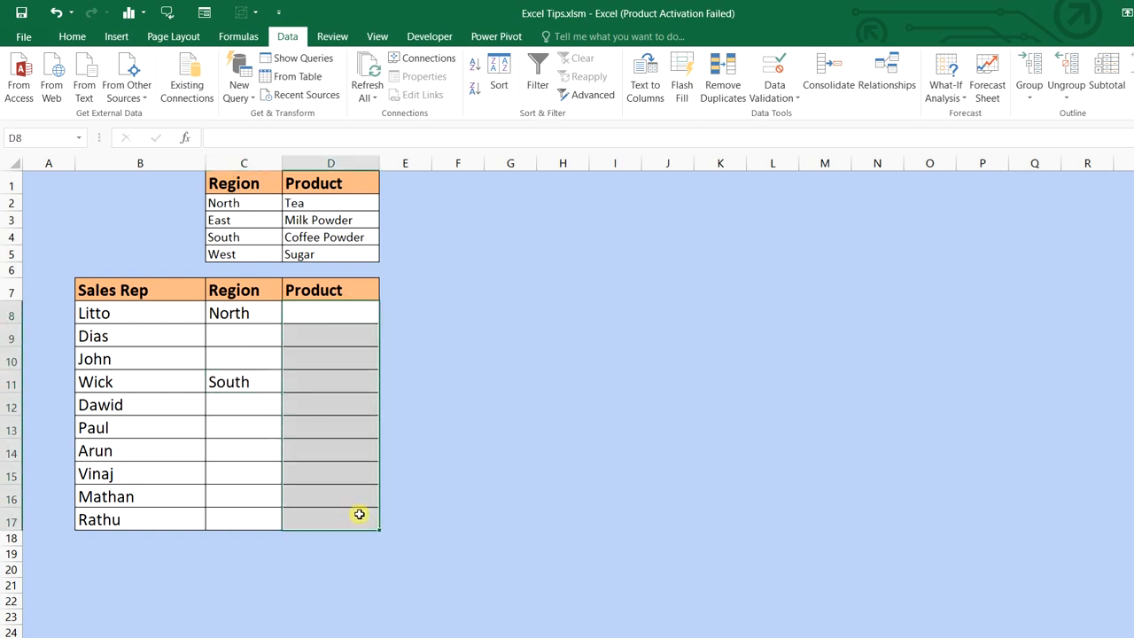
Add List data validation to D8:D17 with source =$D$2:$D$5
left_click(772, 96)
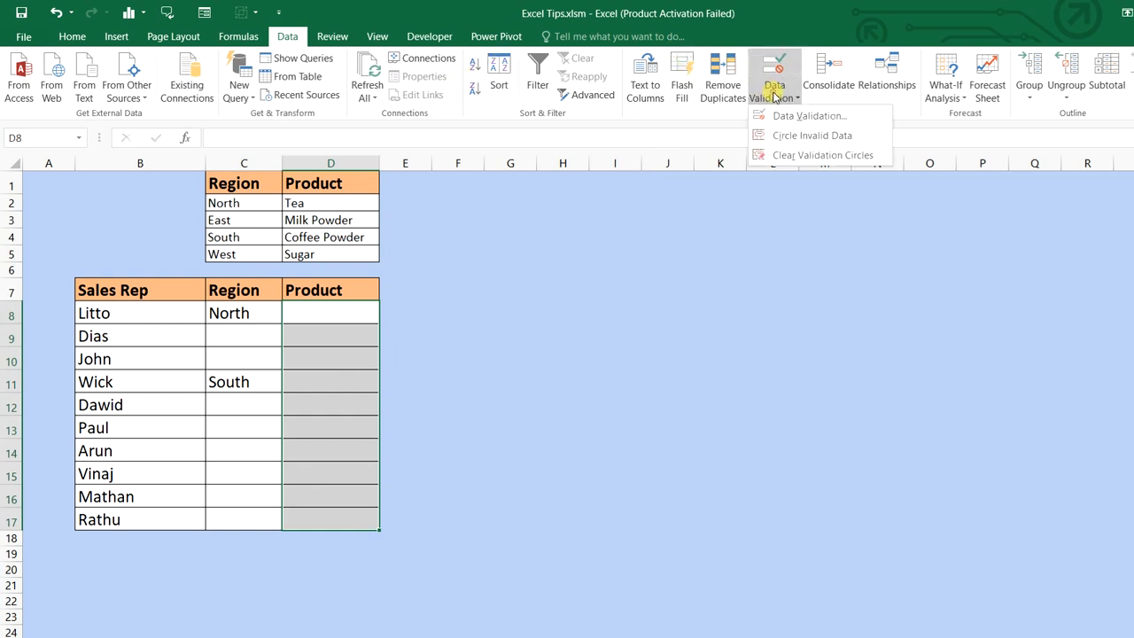
left_click(777, 117)
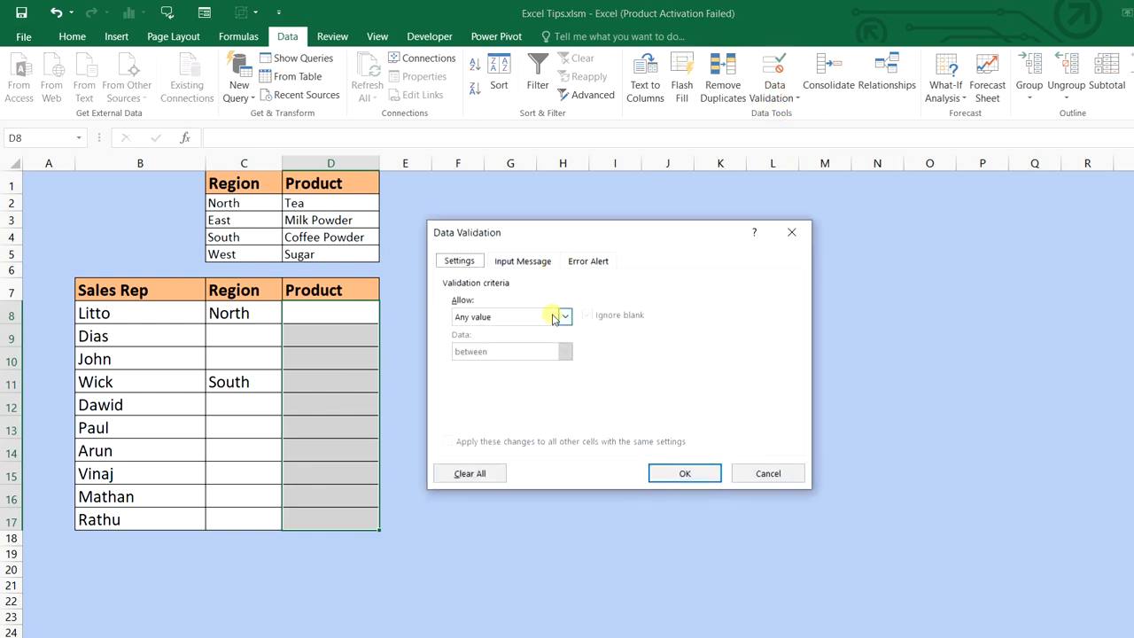
left_click(562, 316)
left_click(553, 366)
left_click(552, 383)
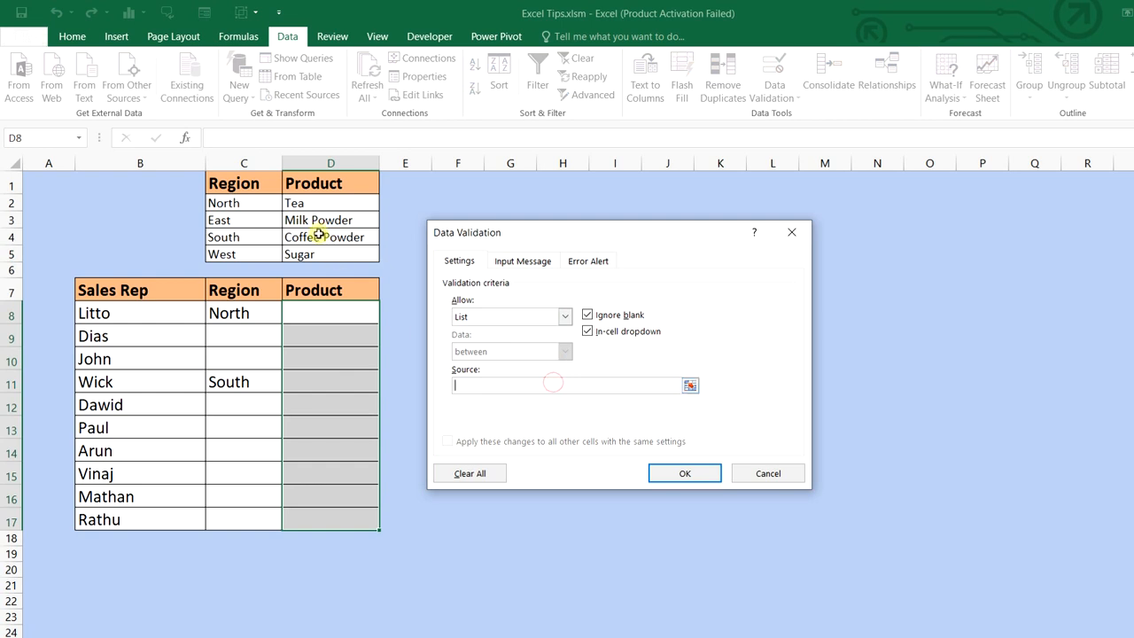
left_click_drag(308, 201, 324, 252)
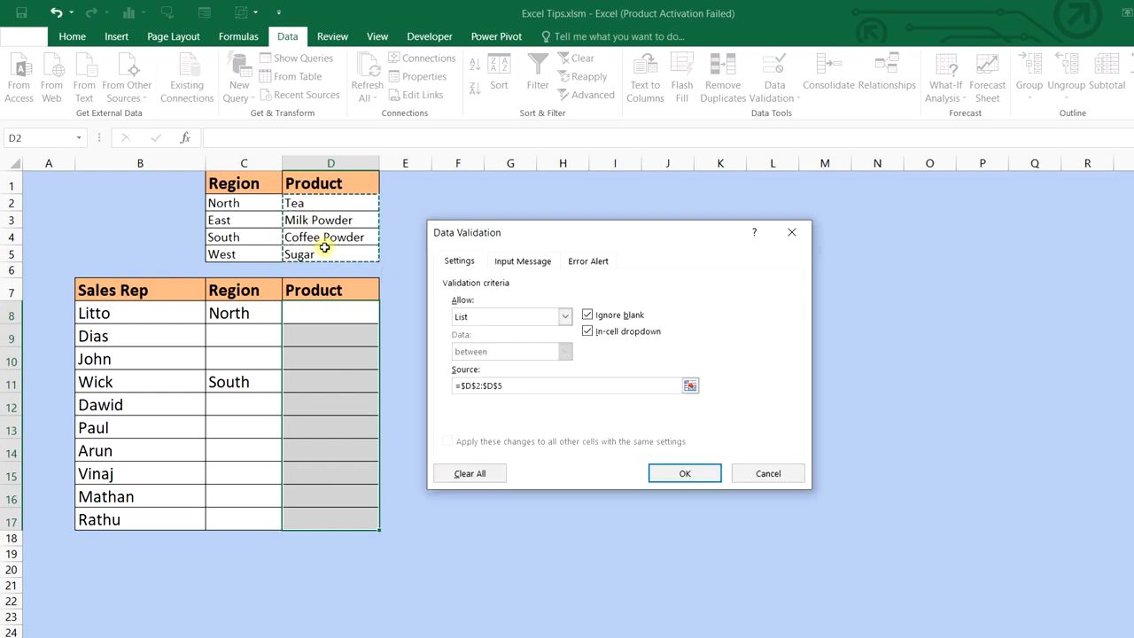
left_click(683, 474)
Pick Tea for Litto in D8 and Milk Powder for Wick in D11 from the dropdowns
left_click(354, 309)
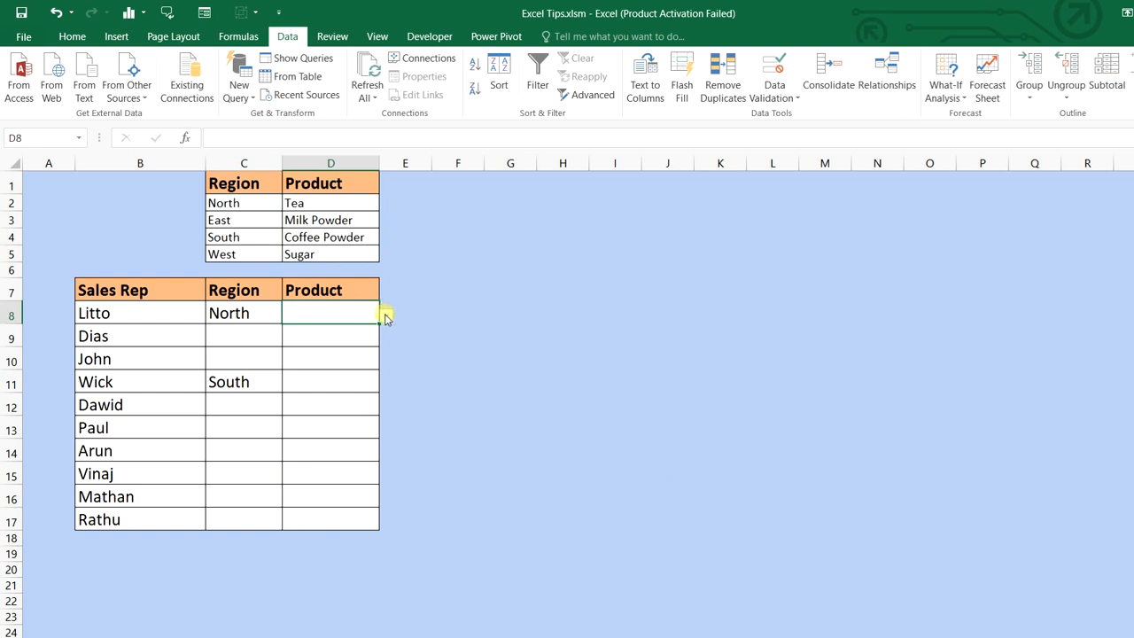
left_click(385, 316)
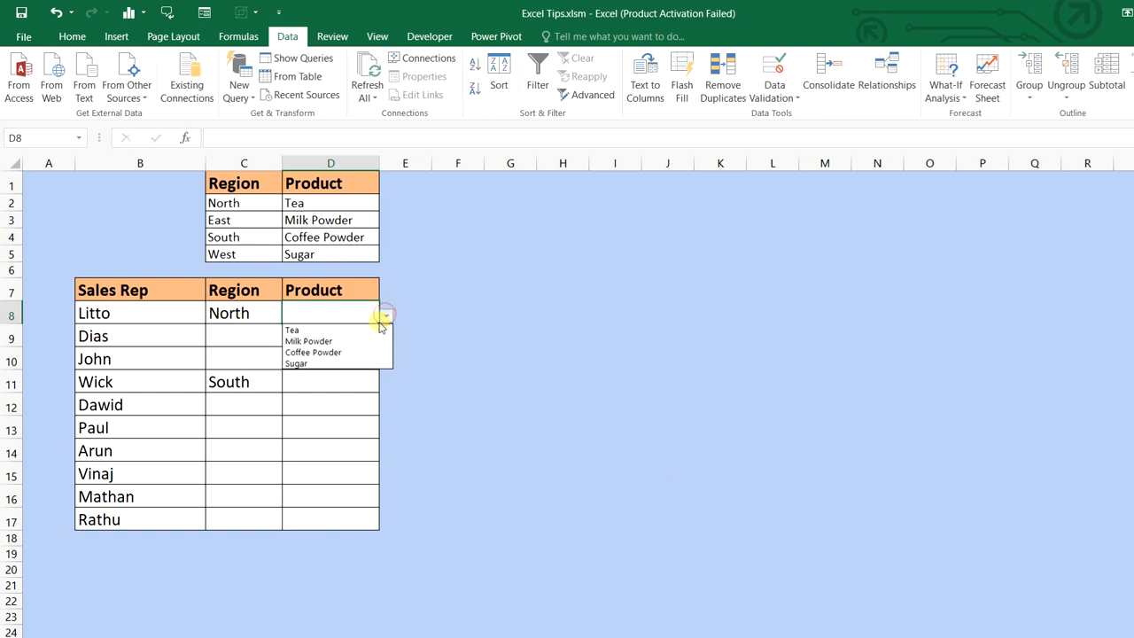
left_click(380, 330)
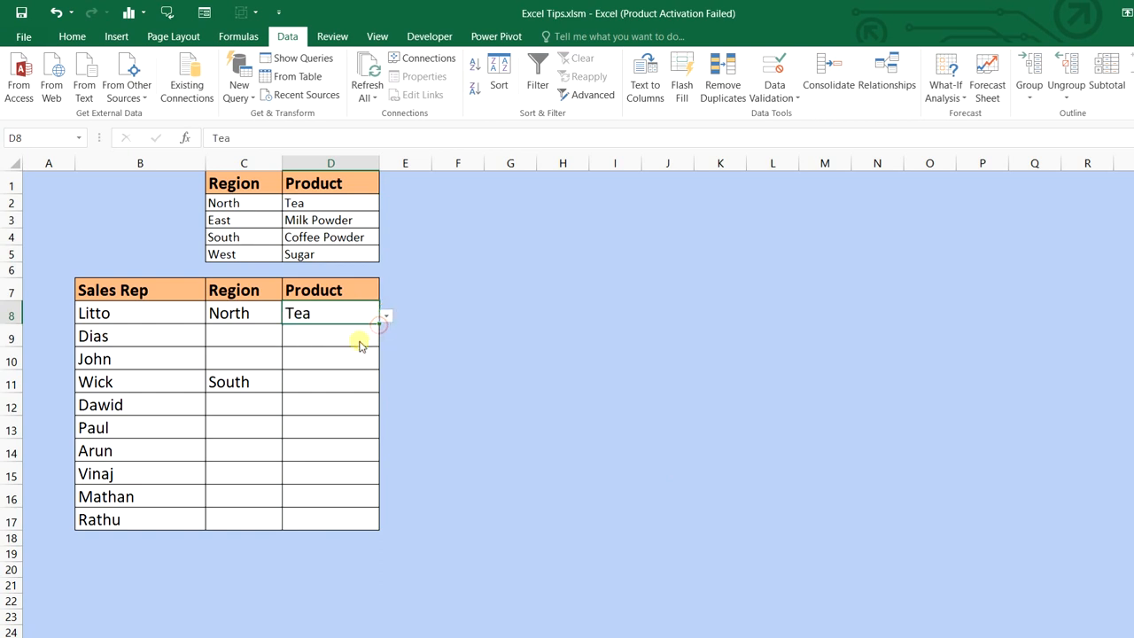
left_click(266, 376)
left_click(290, 386)
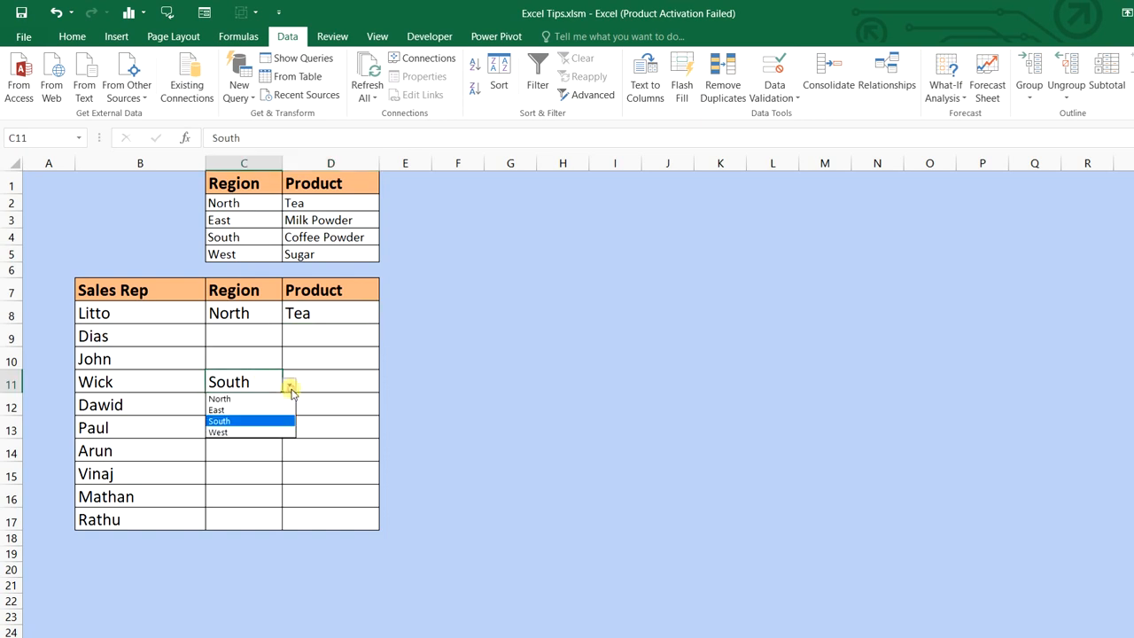
left_click(344, 386)
left_click(387, 385)
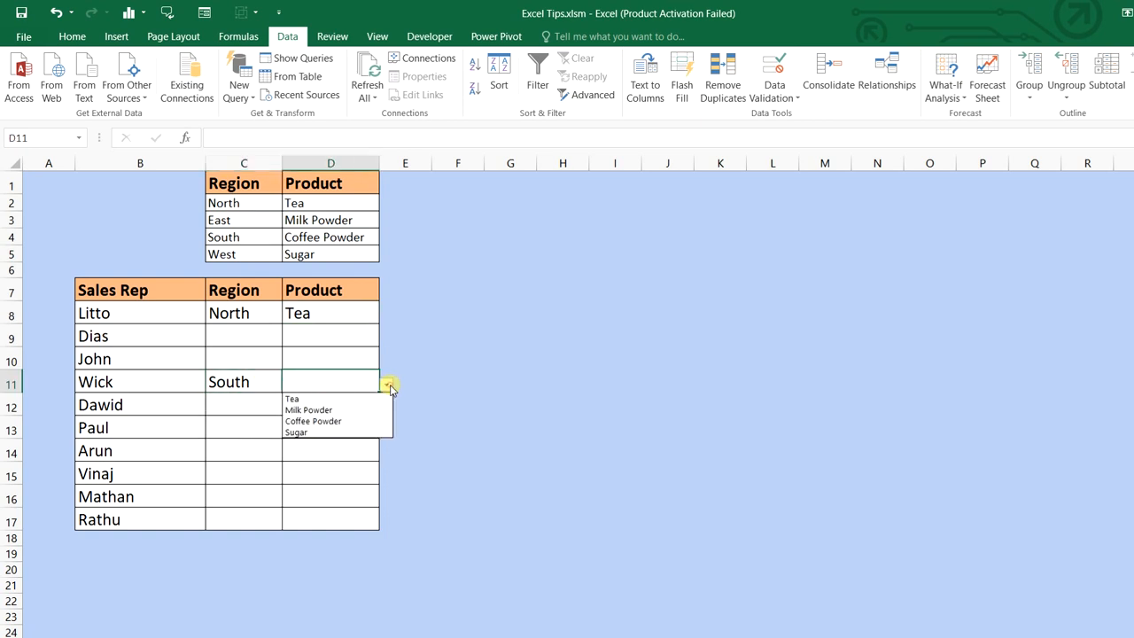
left_click(368, 406)
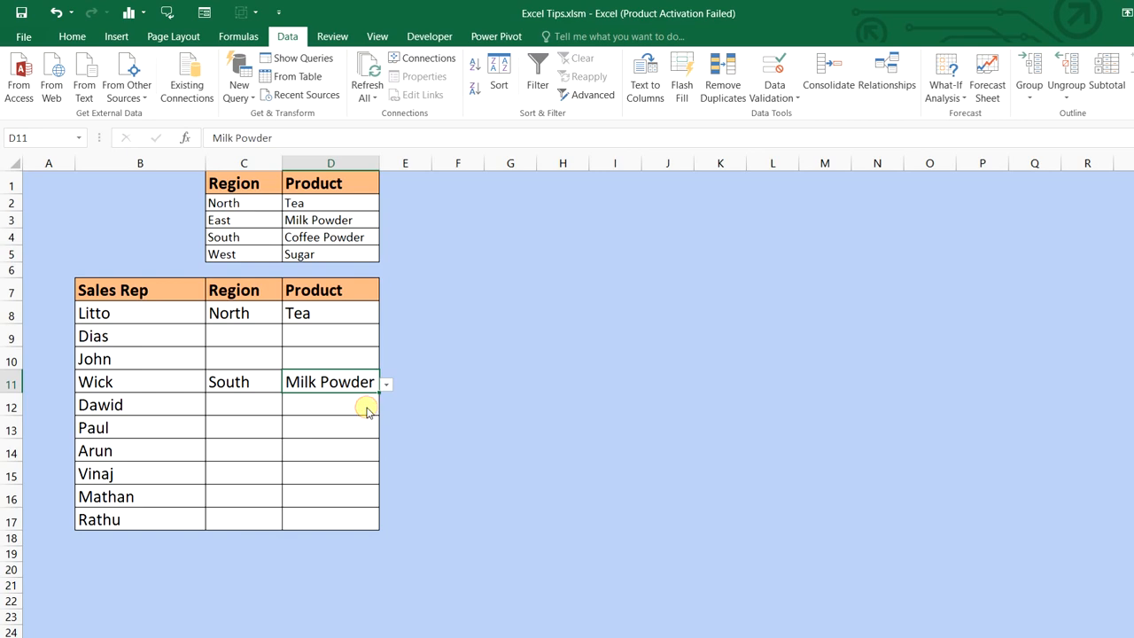
left_click(552, 477)
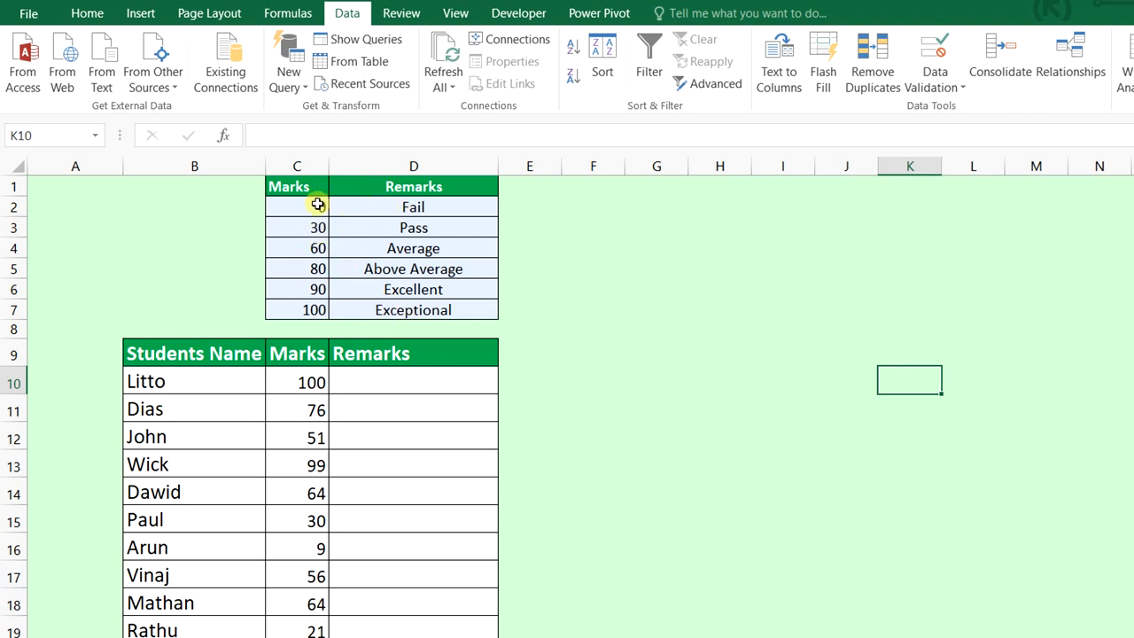
Enter =VLOOKUP(C10,$C$2:$D$7,2,TRUE) in D10 to look up Litto's remark
left_click_drag(320, 207, 314, 310)
left_click_drag(375, 370, 405, 615)
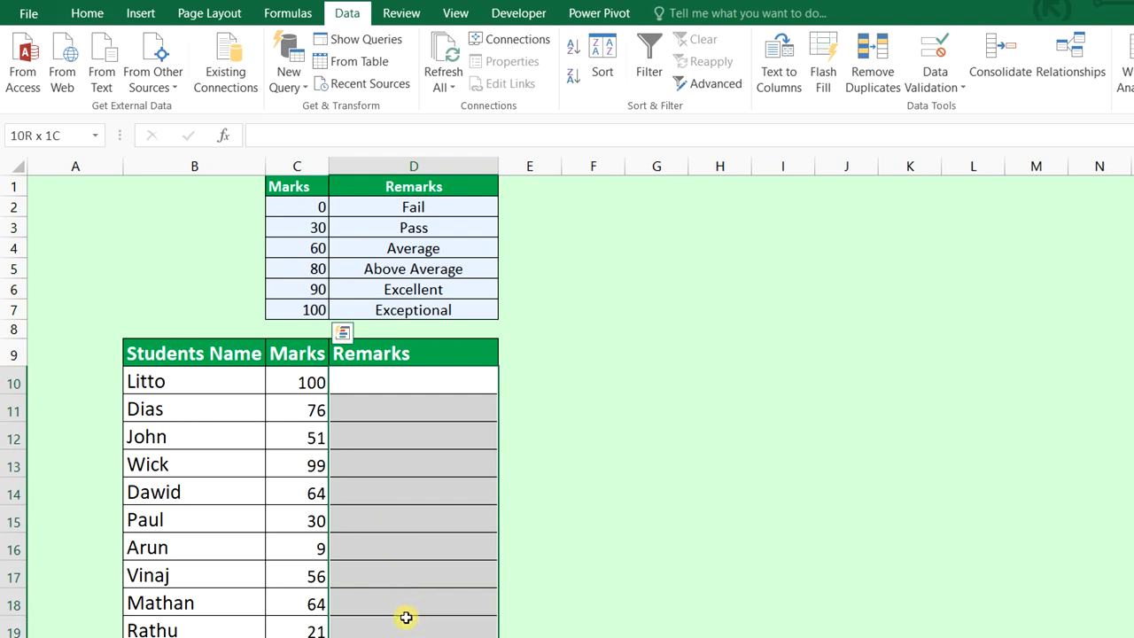
left_click(455, 382)
type("=")
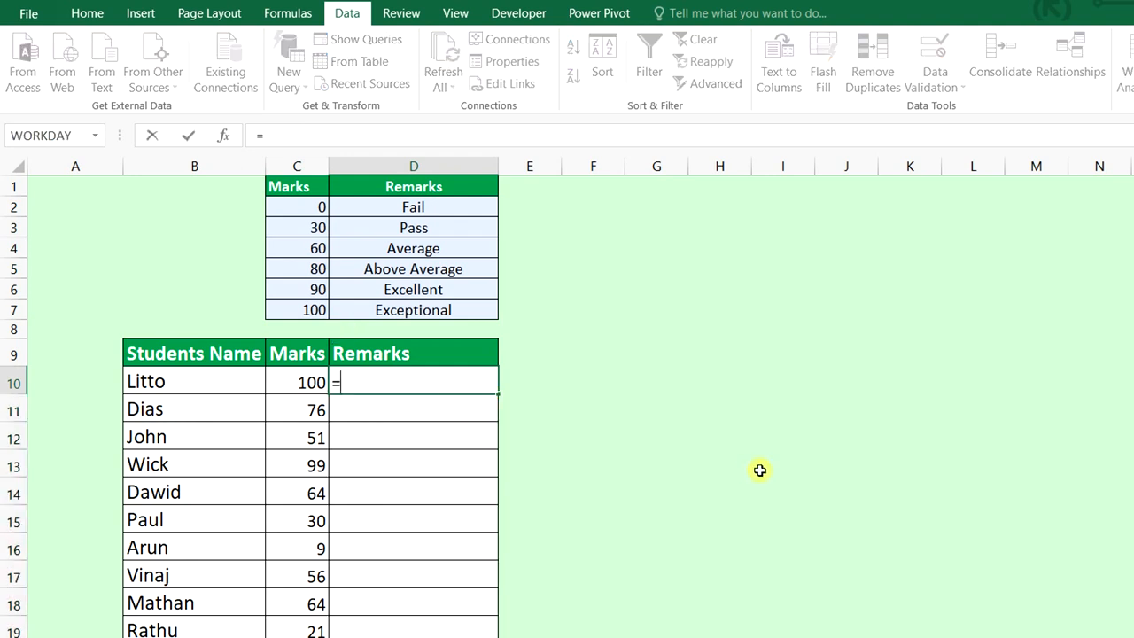
type("vlo")
key("Tab")
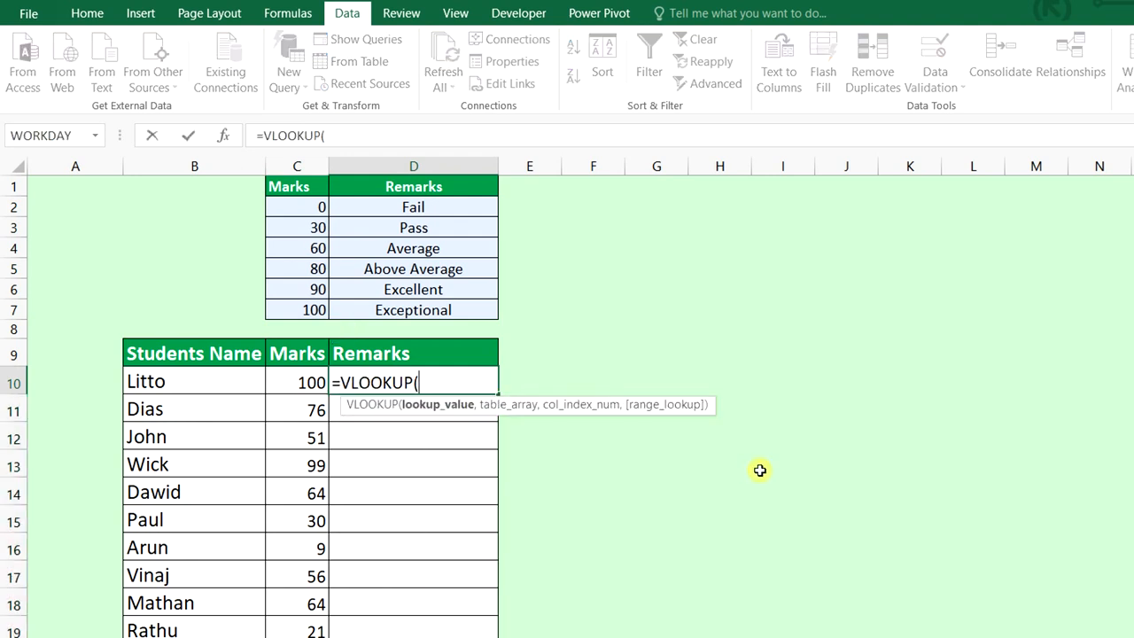
left_click(304, 379)
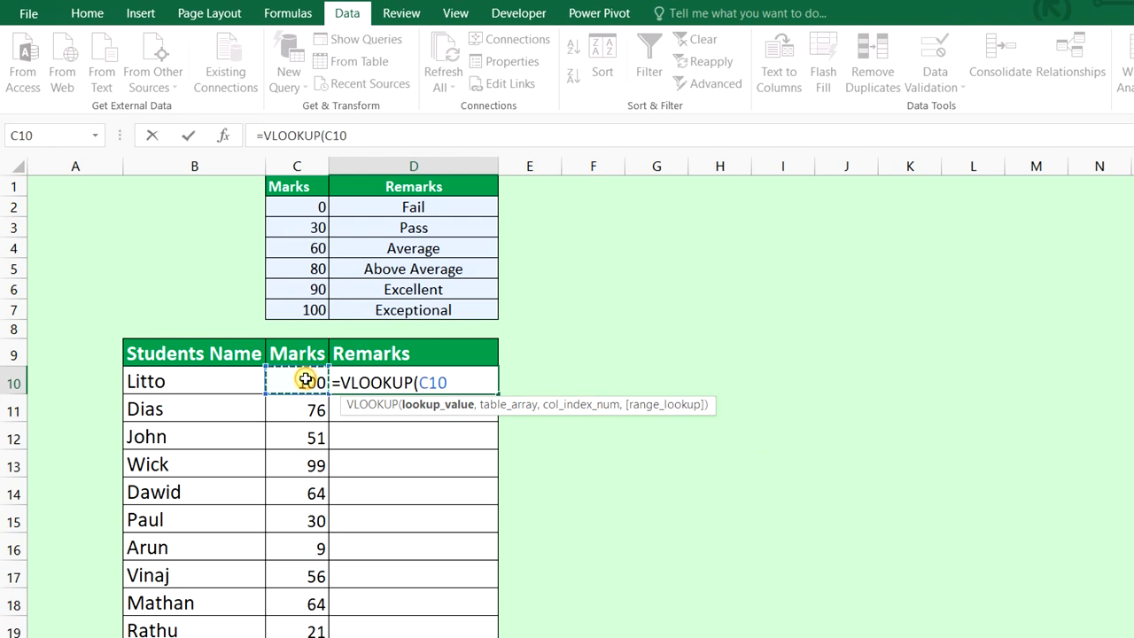
type(",")
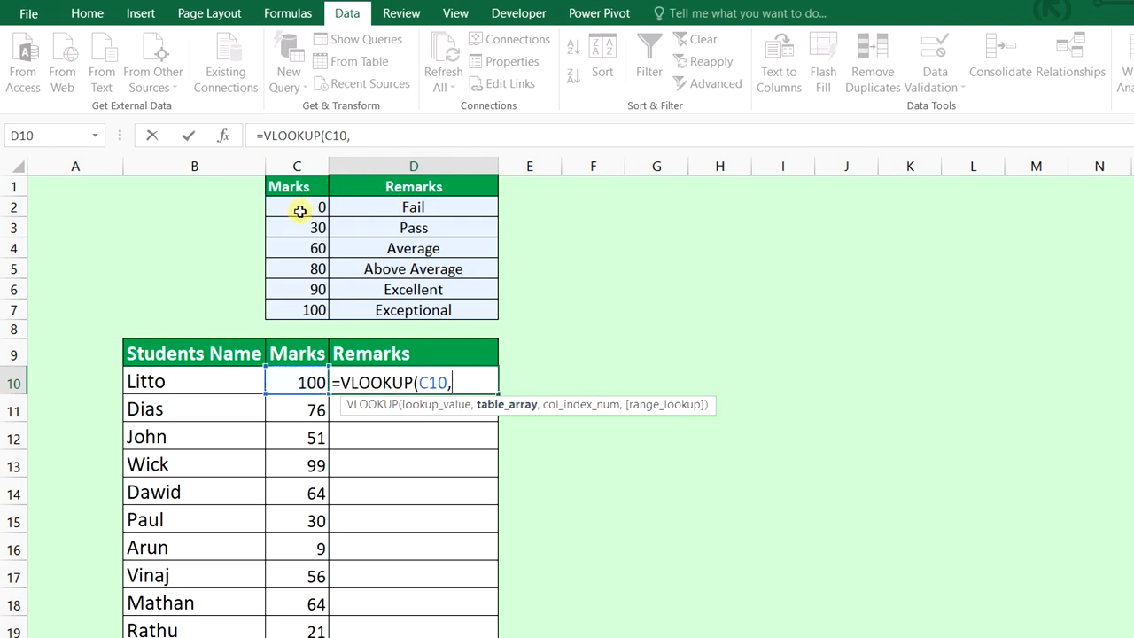
left_click_drag(301, 211, 408, 310)
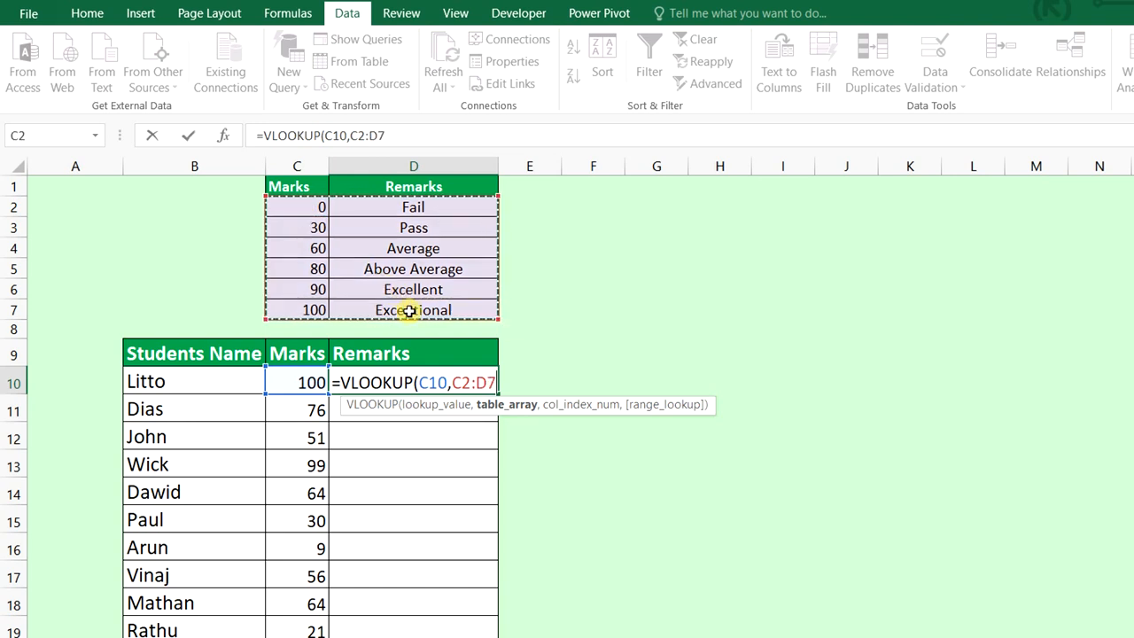
key("F4")
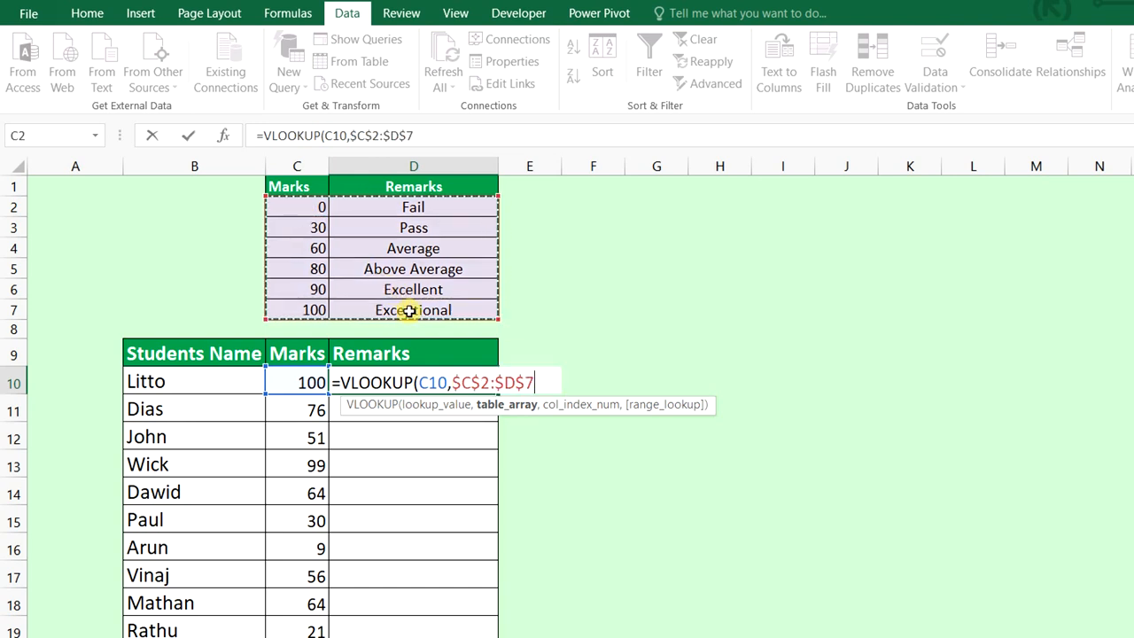
type(",")
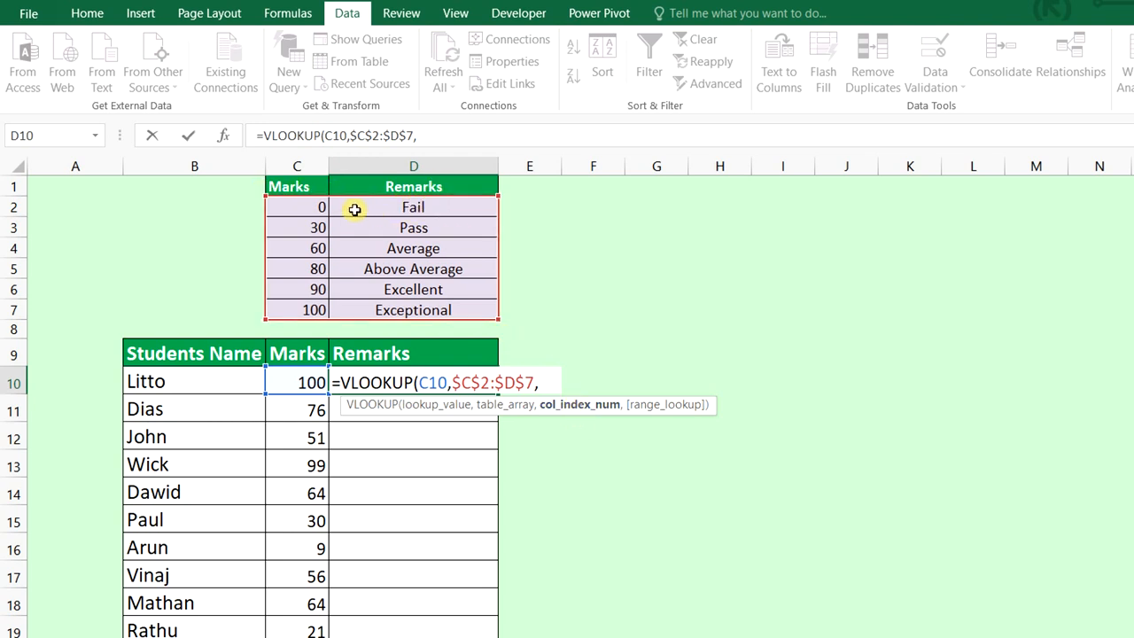
type(",")
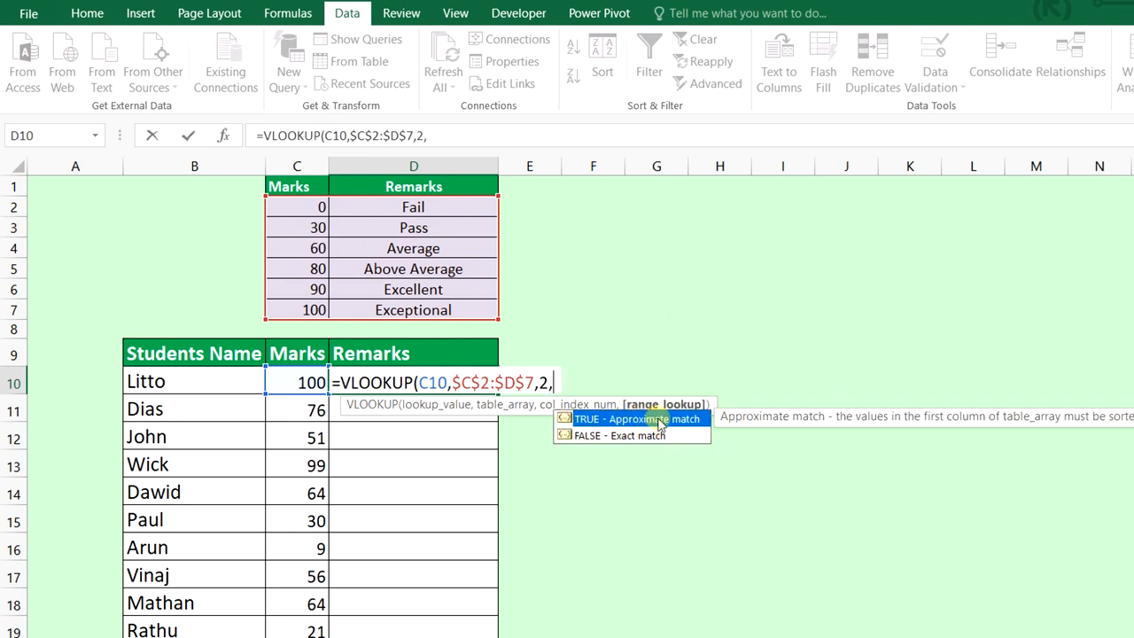
double_click(695, 424)
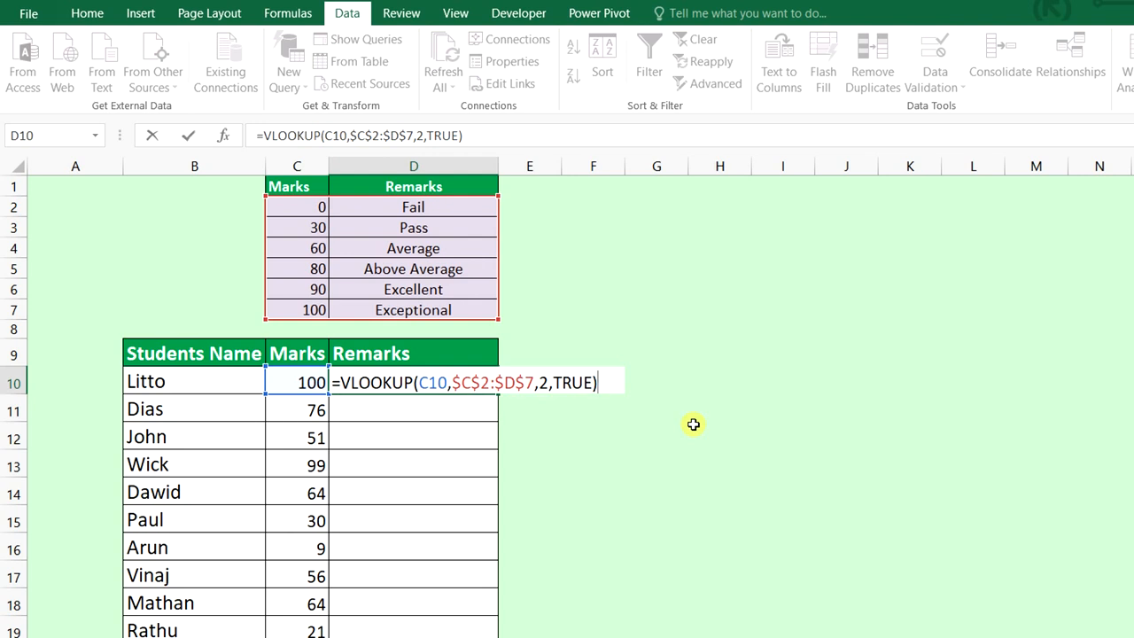
key("Return")
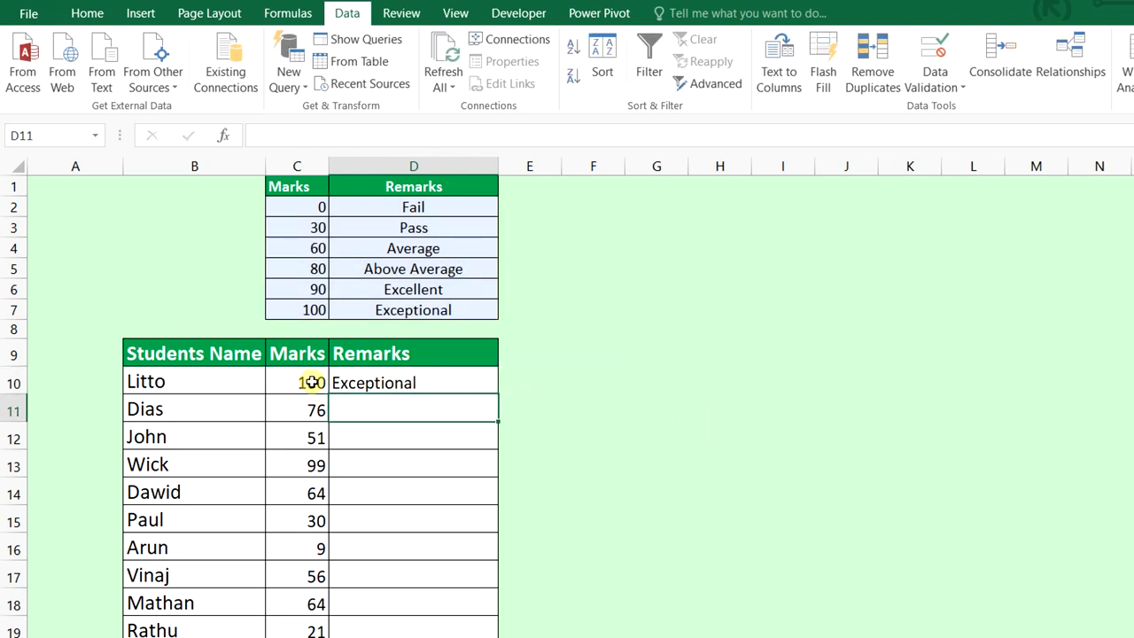
Fill the D10 lookup formula down the Remarks column for every student
left_click(489, 389)
double_click(496, 395)
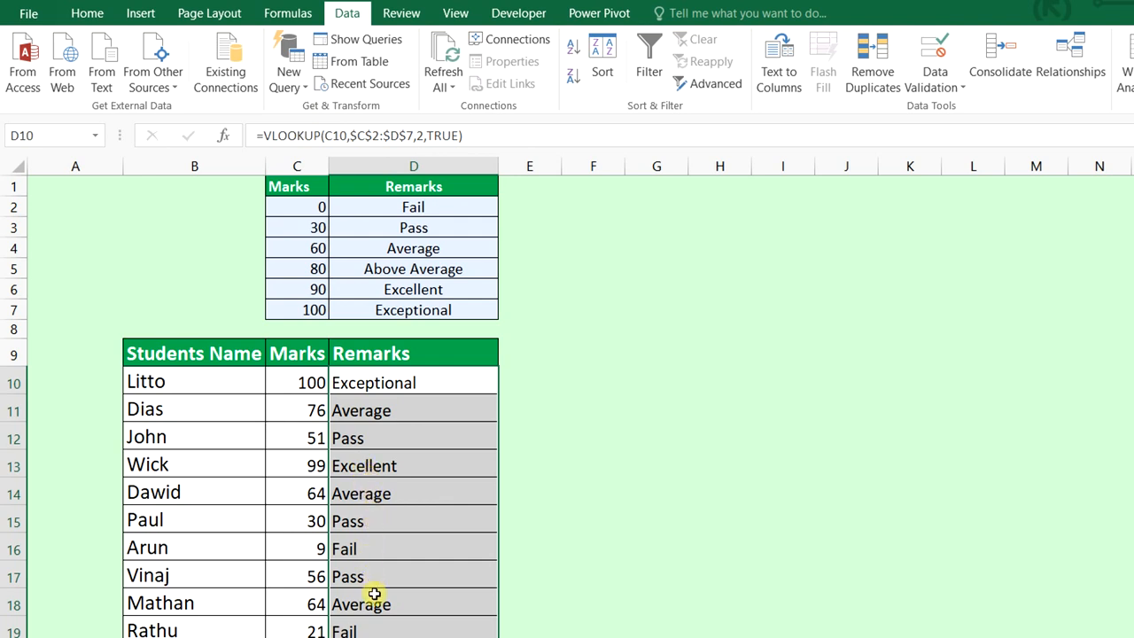
left_click(701, 559)
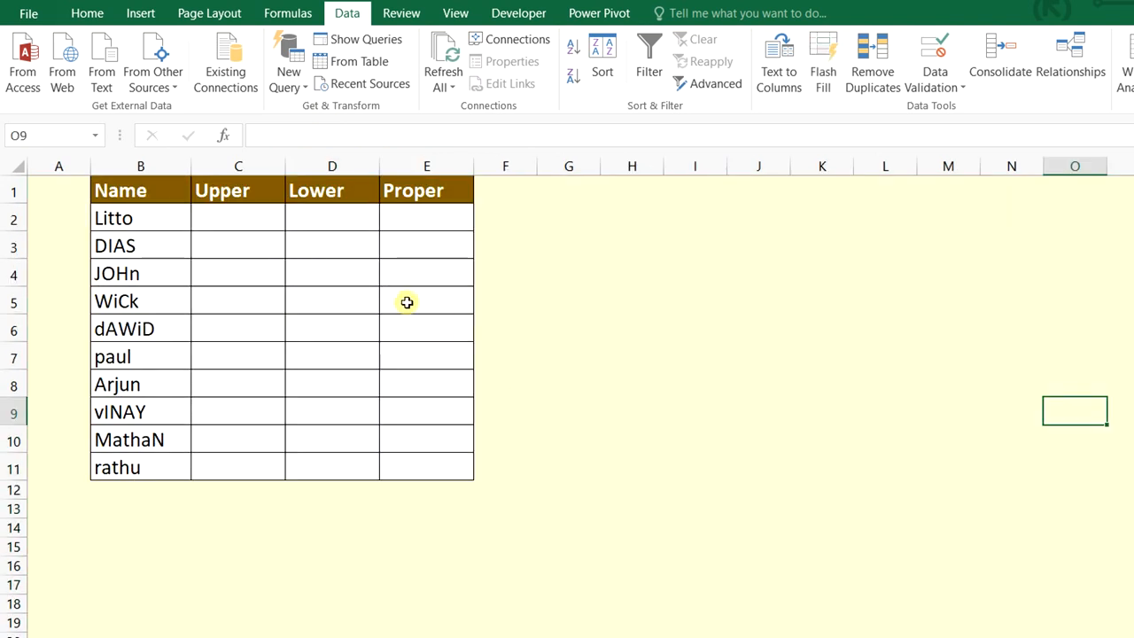
Enter =UPPER(B2) in C2
left_click(221, 218)
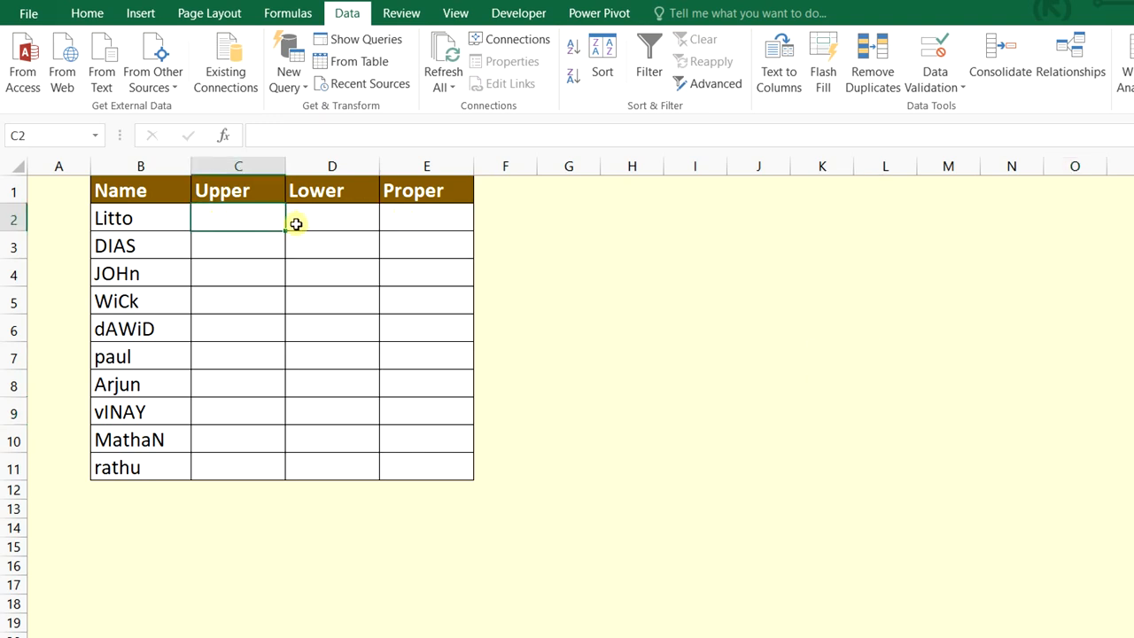
type("=upp")
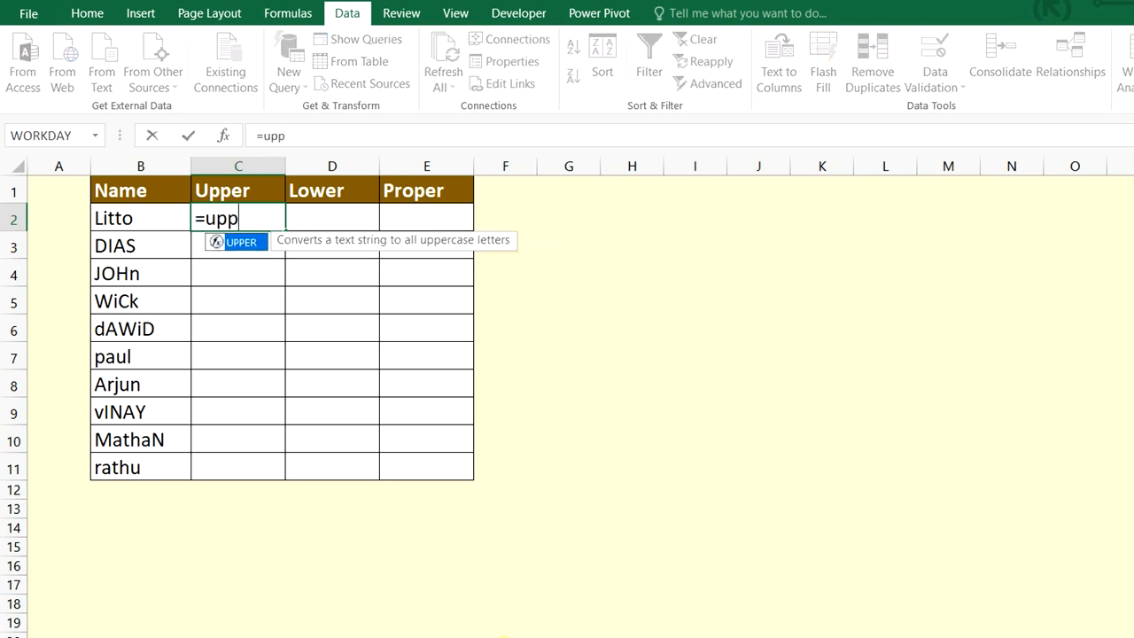
key("Tab")
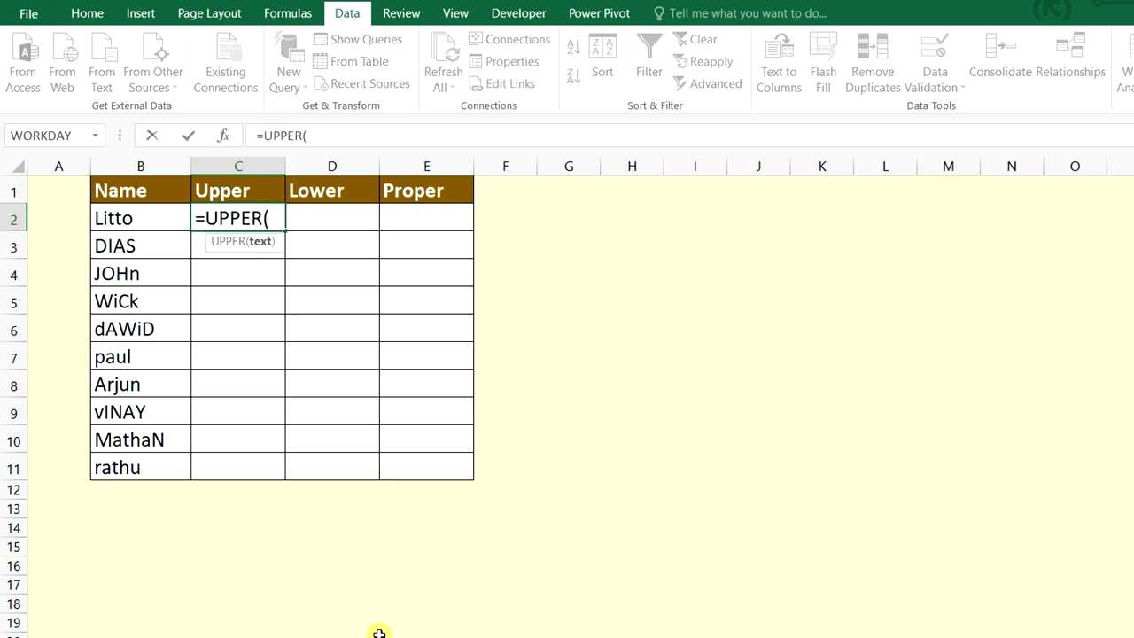
left_click(141, 218)
key("Return")
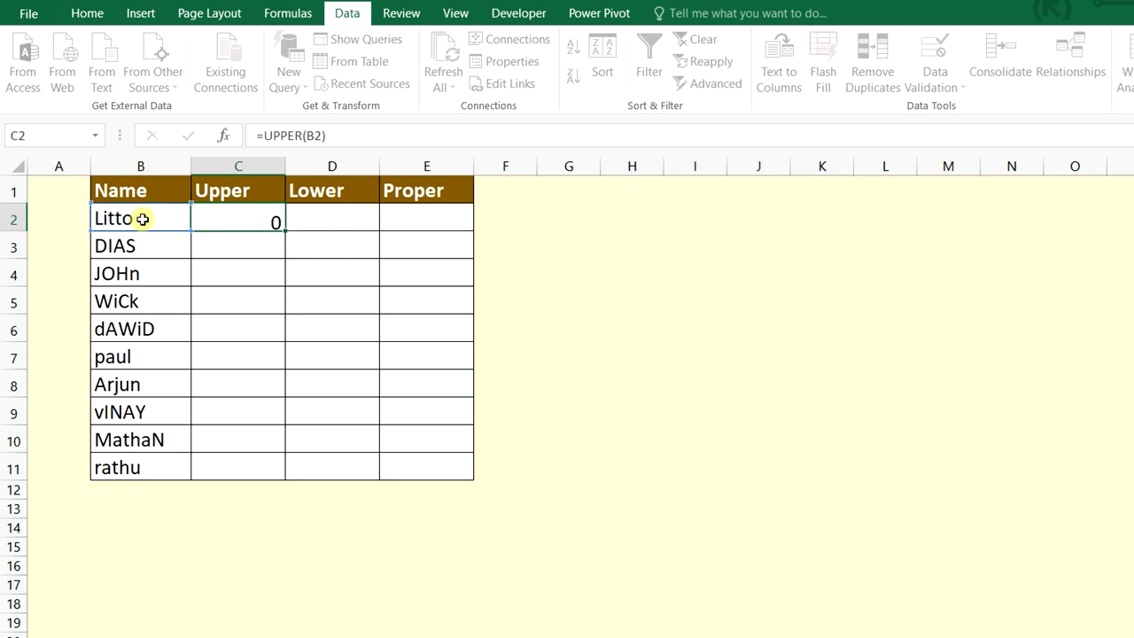
Enter =LOWER(B2) in D2
left_click(332, 215)
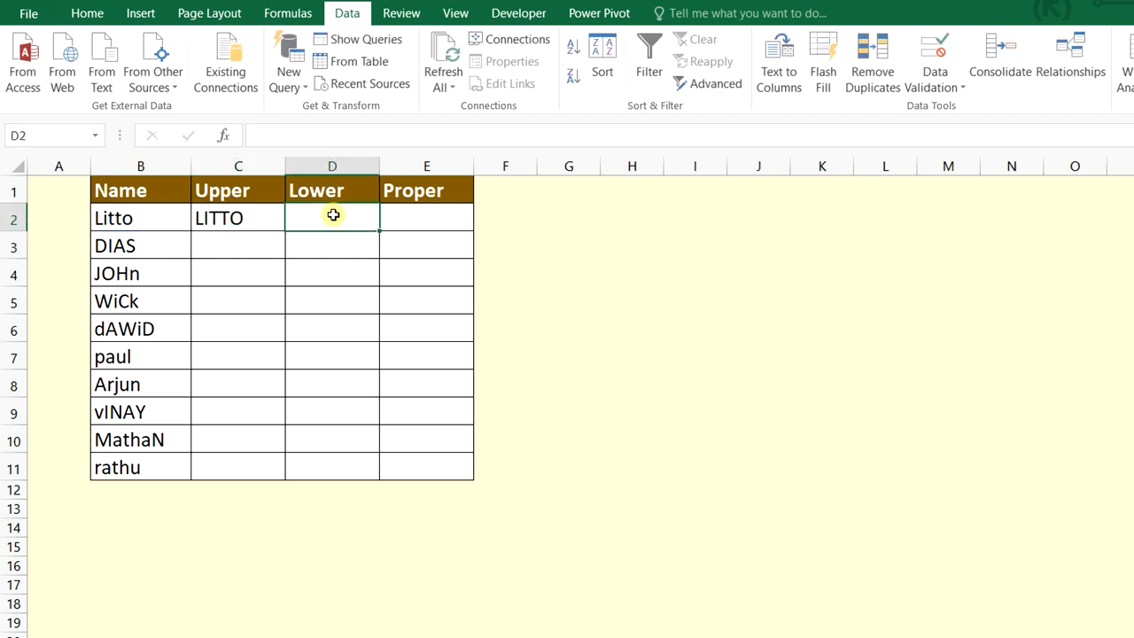
type("=")
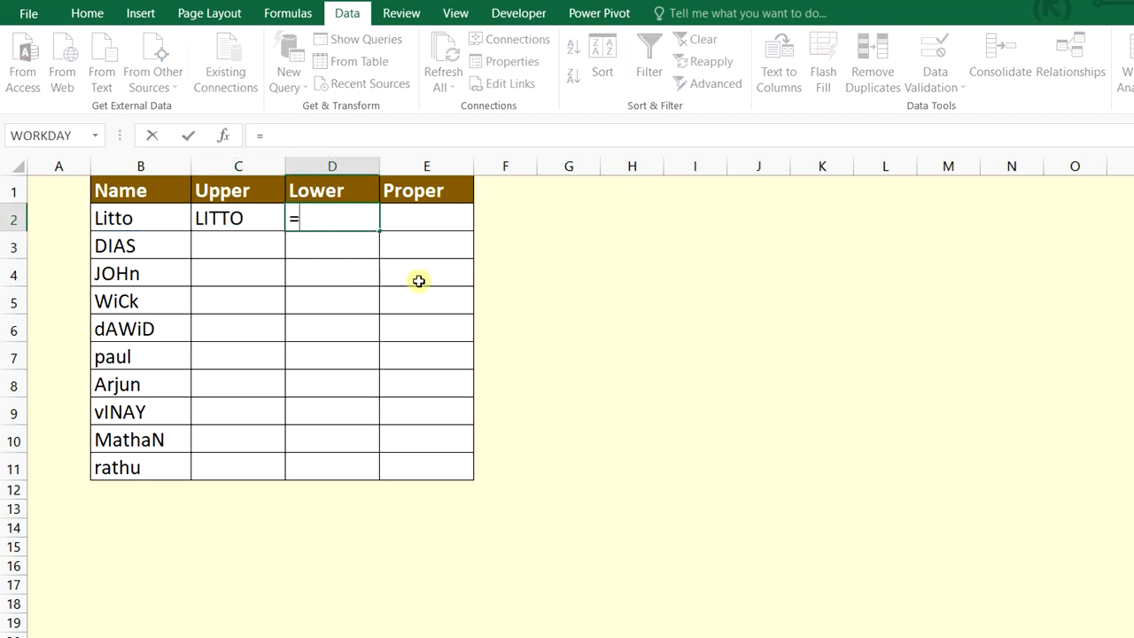
type("low")
key("Tab")
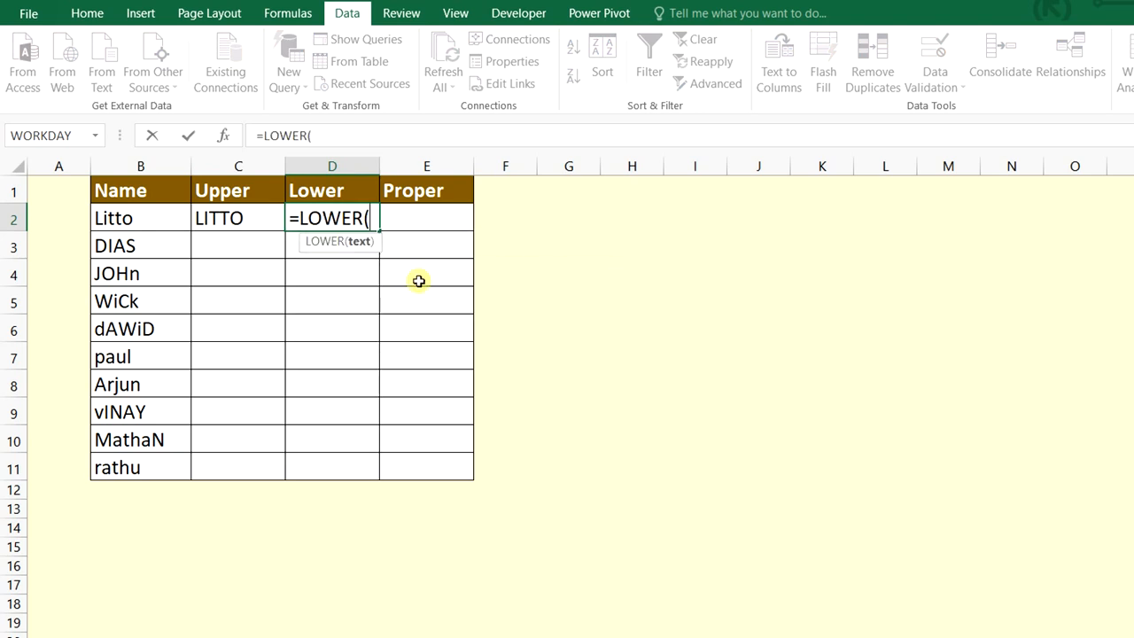
left_click(169, 222)
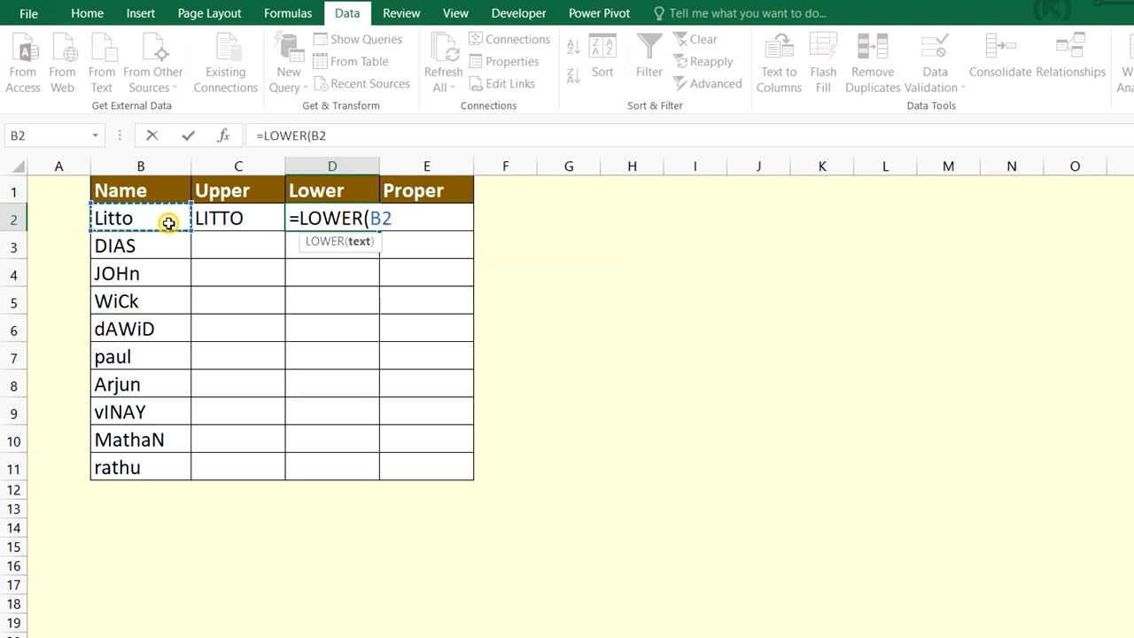
type(")")
key("Return")
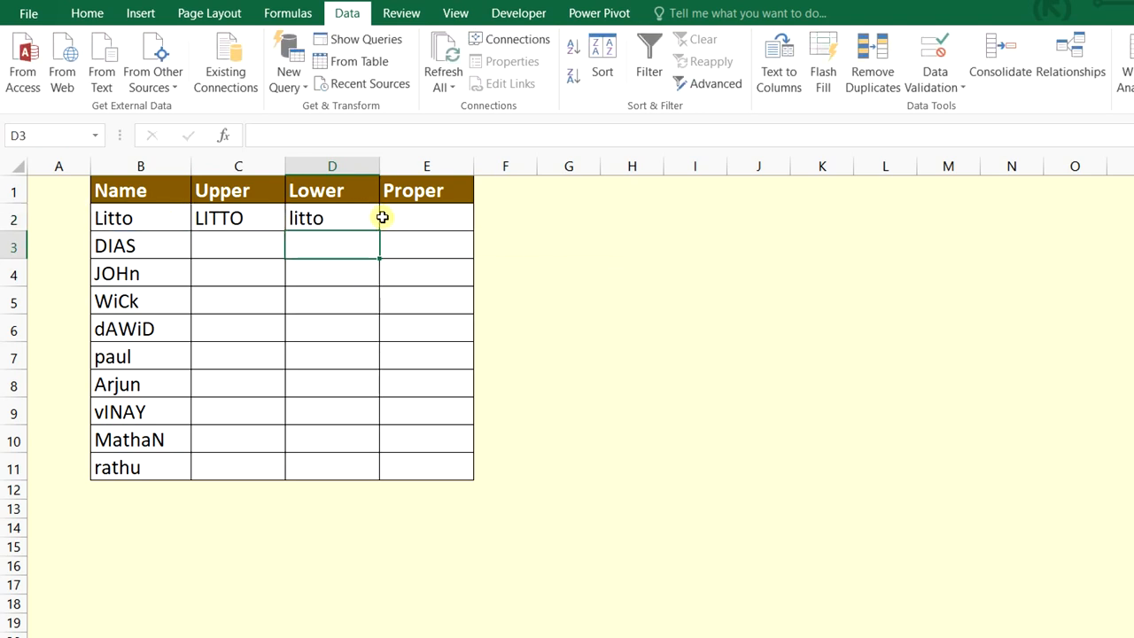
Enter =PROPER(B2) in E2
left_click(420, 224)
type("=p")
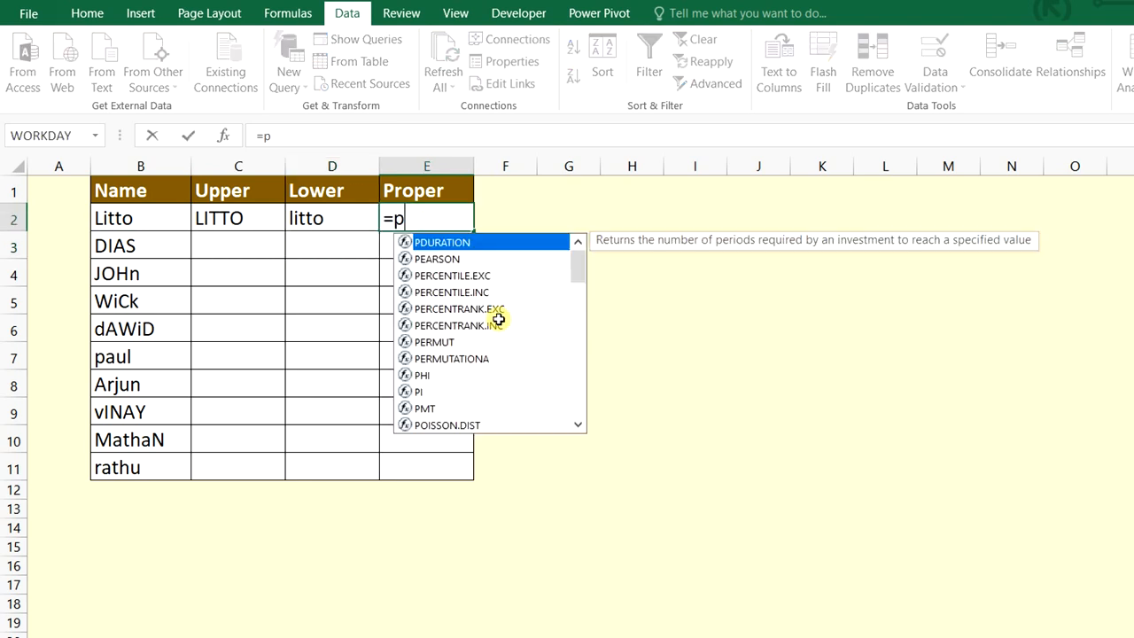
type("rop")
key("Tab")
left_click(151, 225)
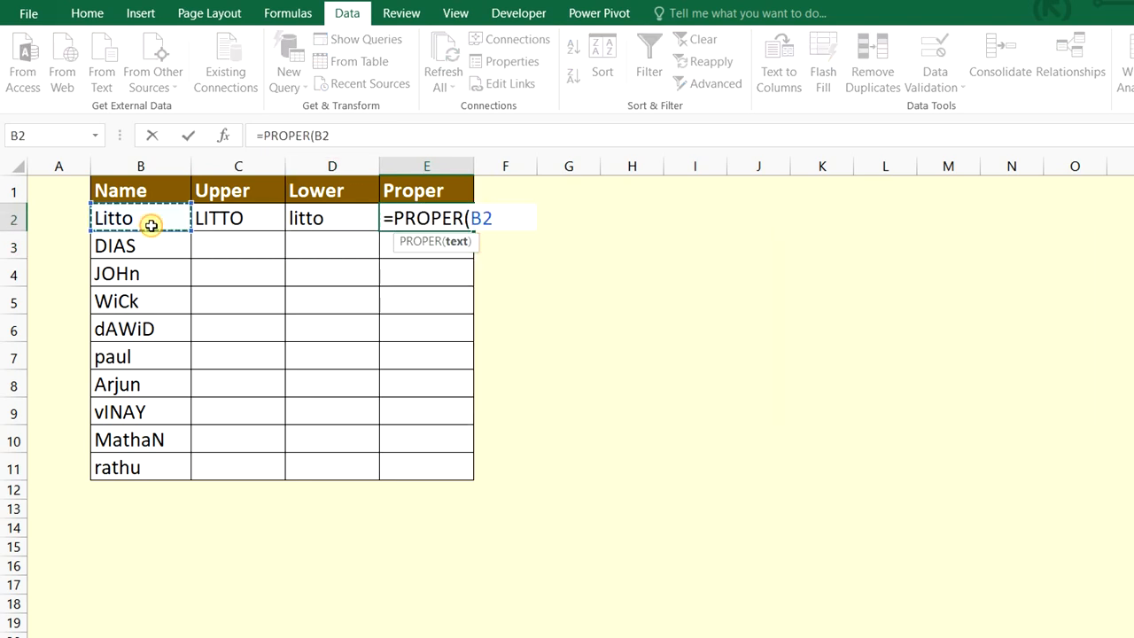
key("ctrl+Return")
key("Return")
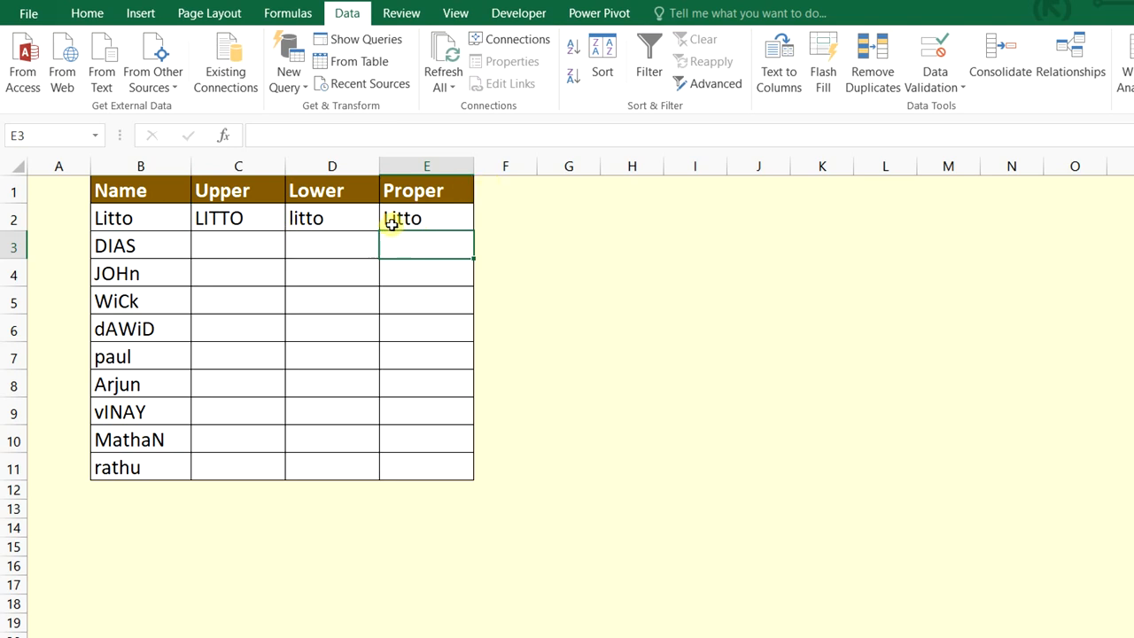
Fill the three case formulas in C2:E2 down to row 11
left_click(283, 221)
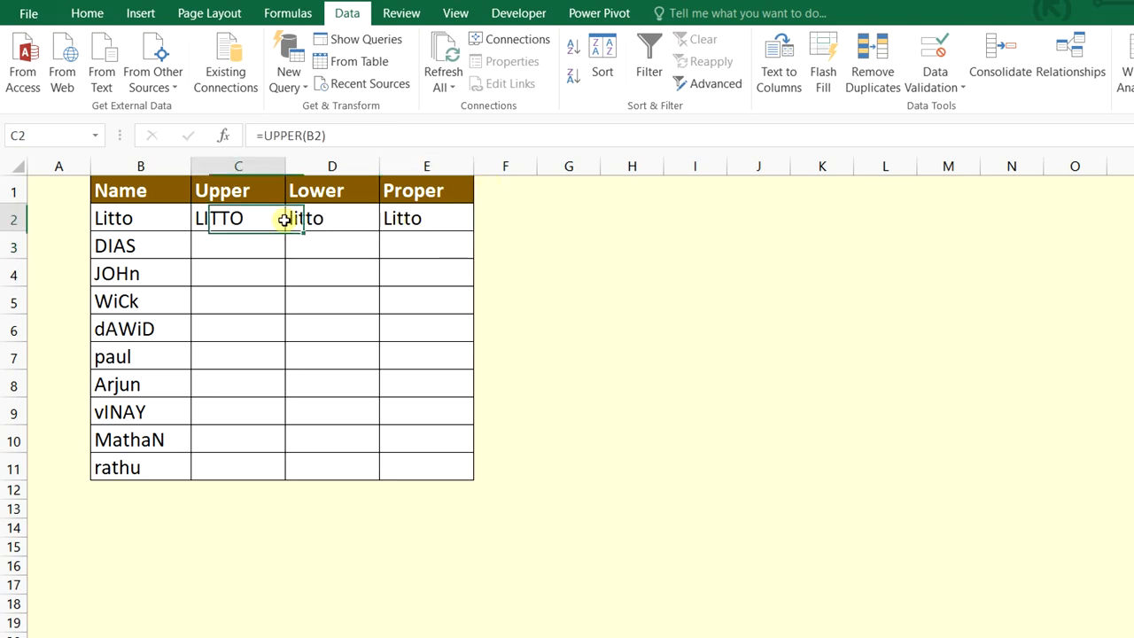
left_click_drag(283, 221, 469, 232)
double_click(473, 233)
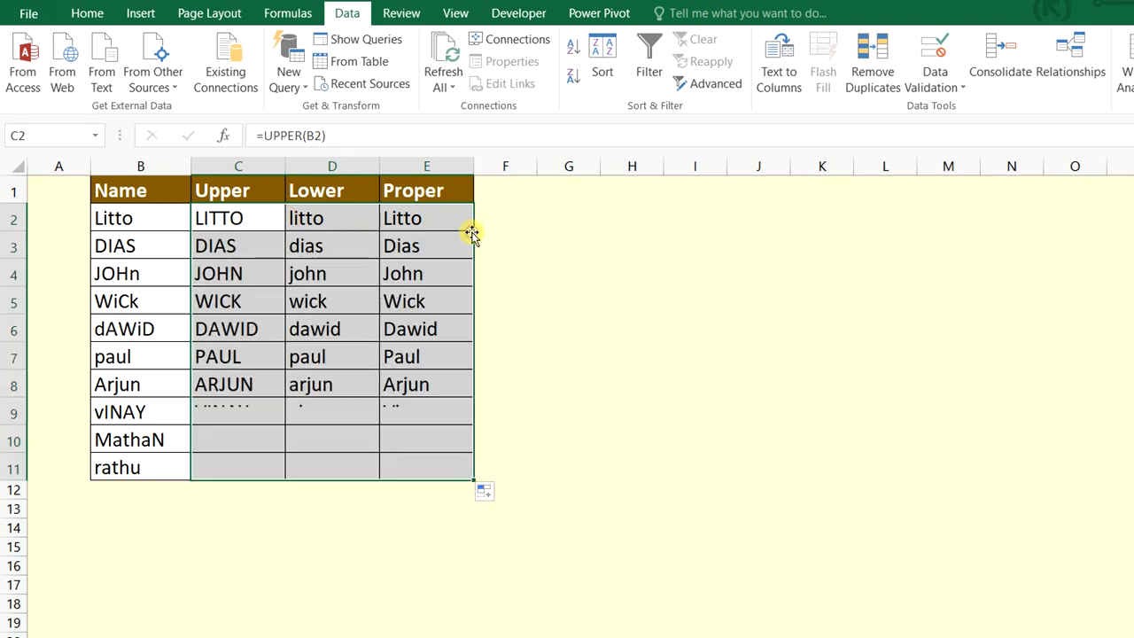
left_click(711, 438)
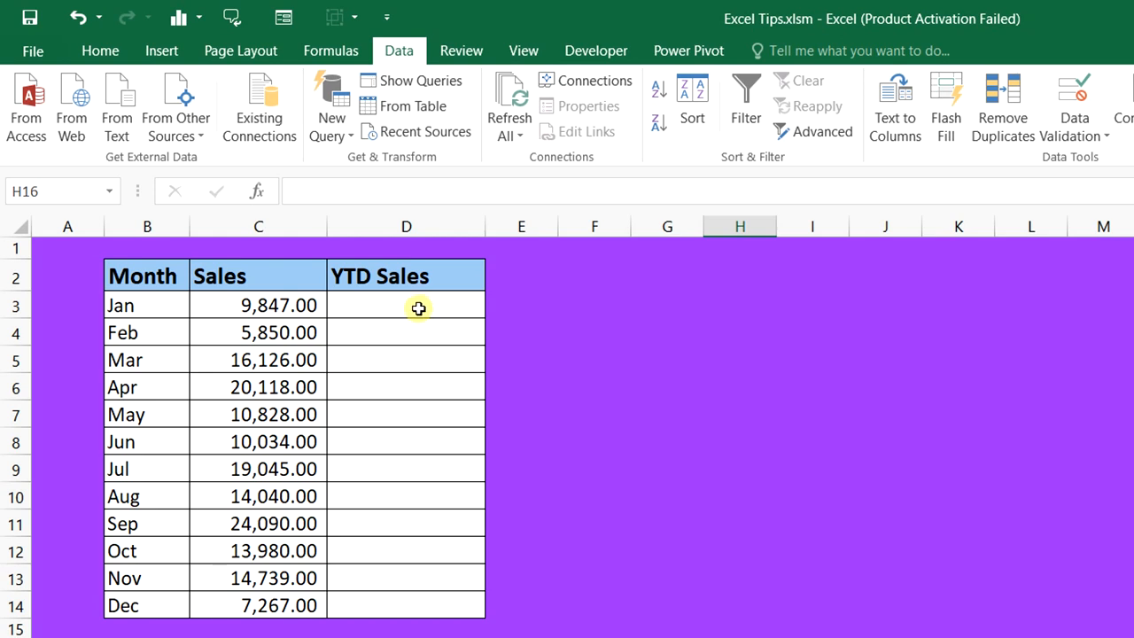
Enter the running total =SUM($C$3:C3) in D3
left_click(453, 302)
type("=")
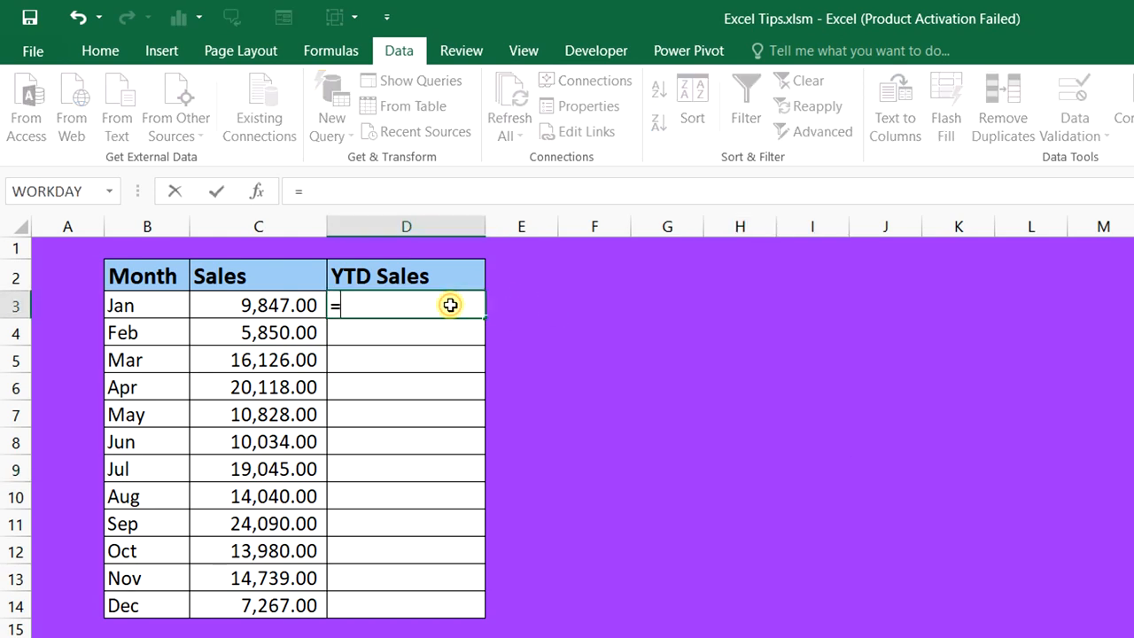
type("sum")
key("Tab")
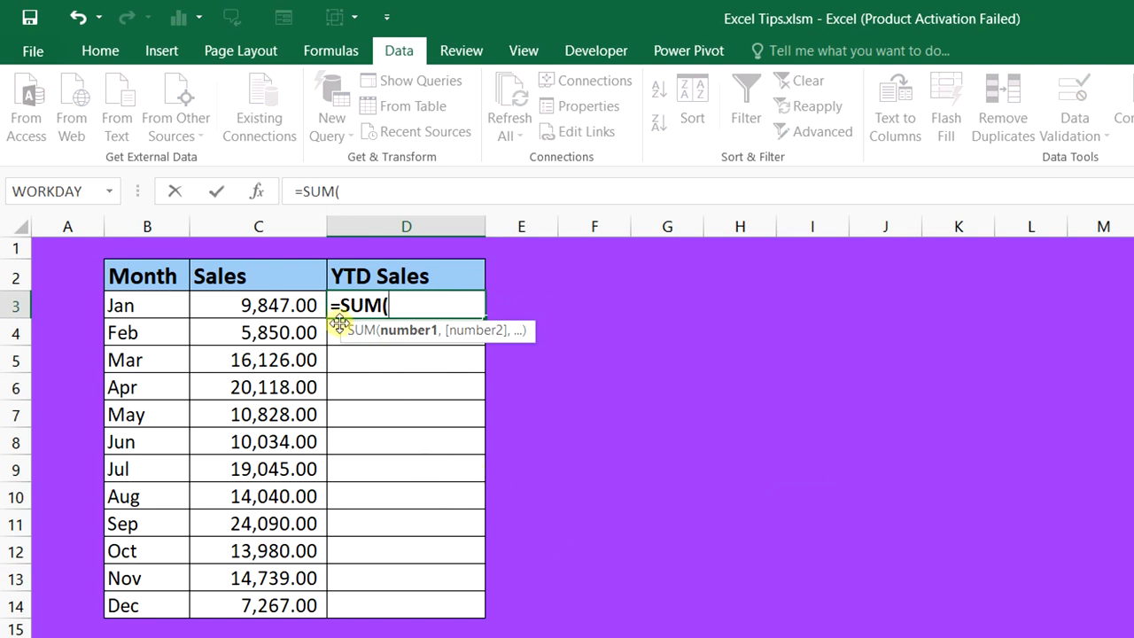
left_click(302, 305)
type(":")
left_click(302, 304)
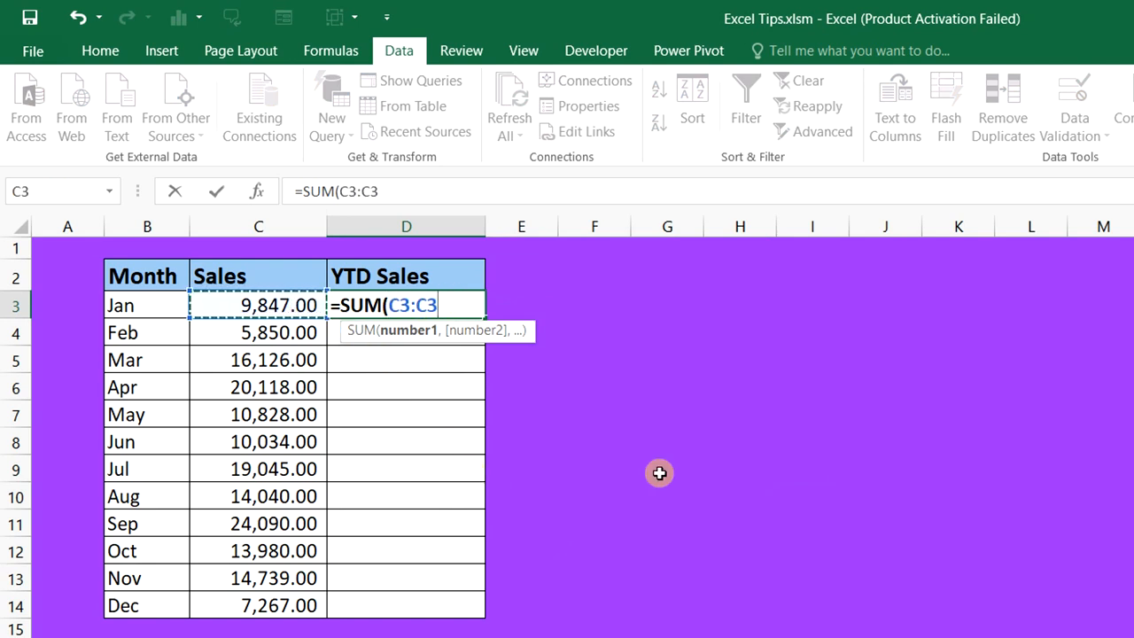
double_click(394, 305)
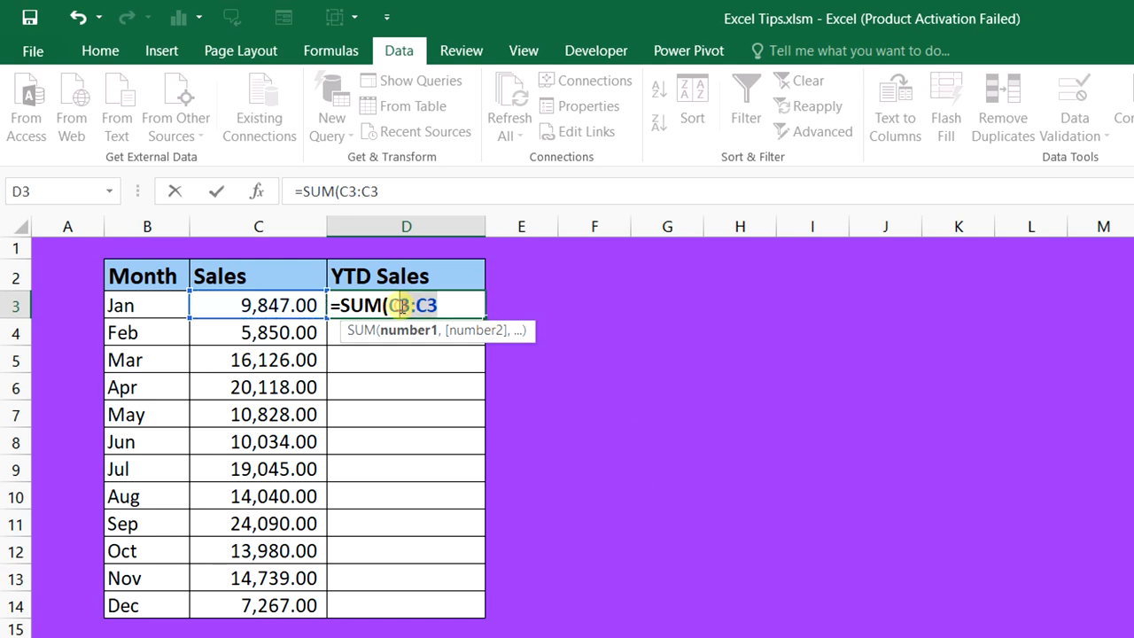
left_click(393, 305)
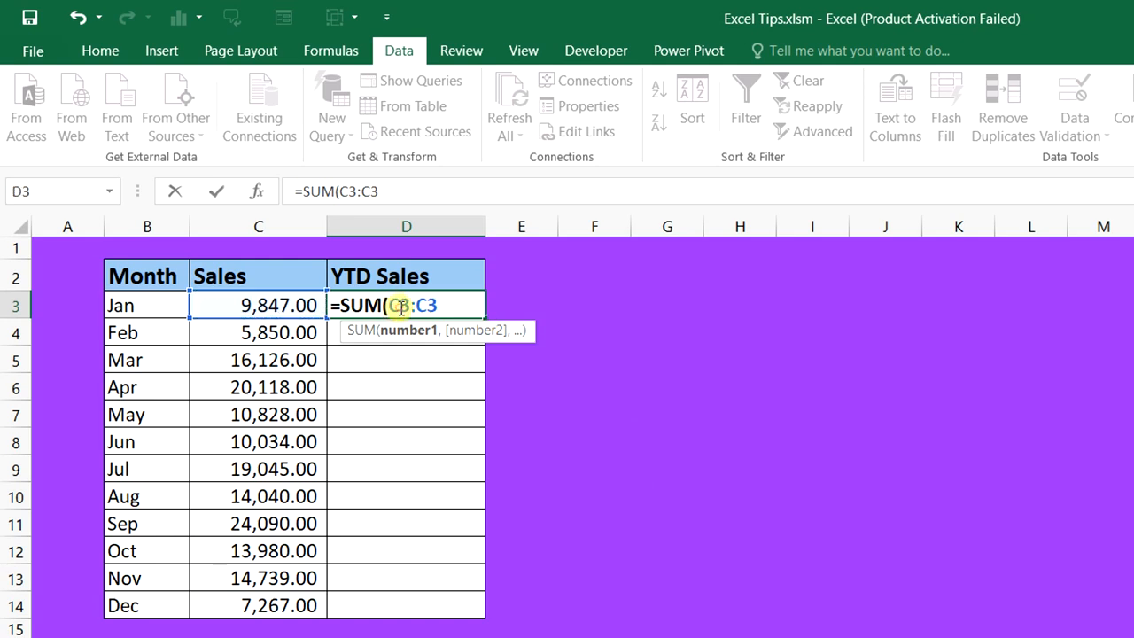
key("F4")
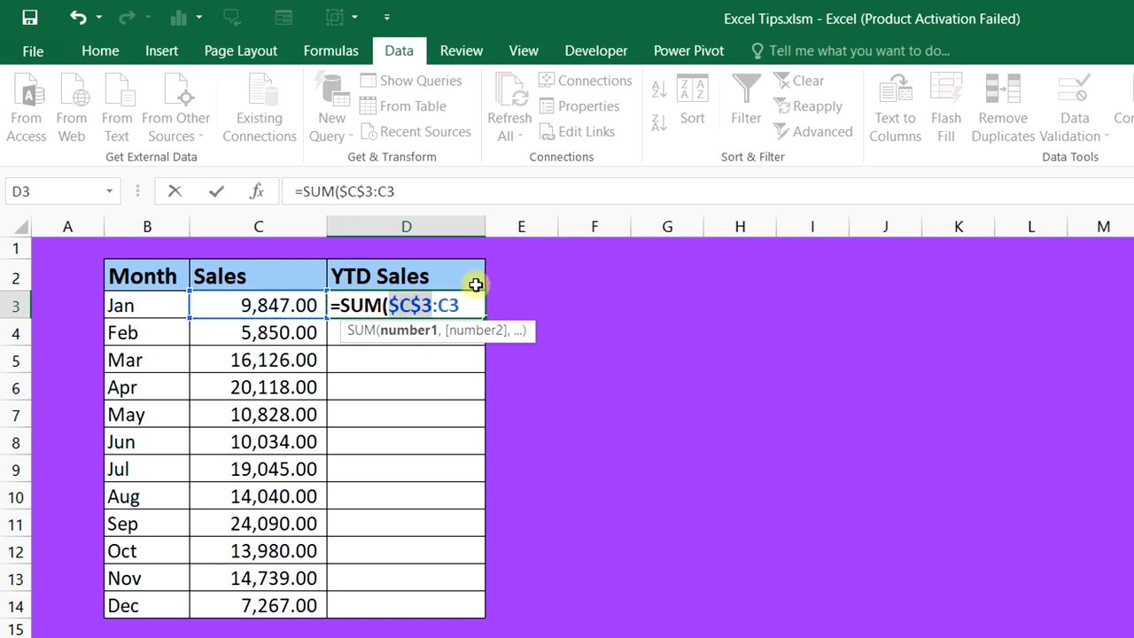
left_click(478, 306)
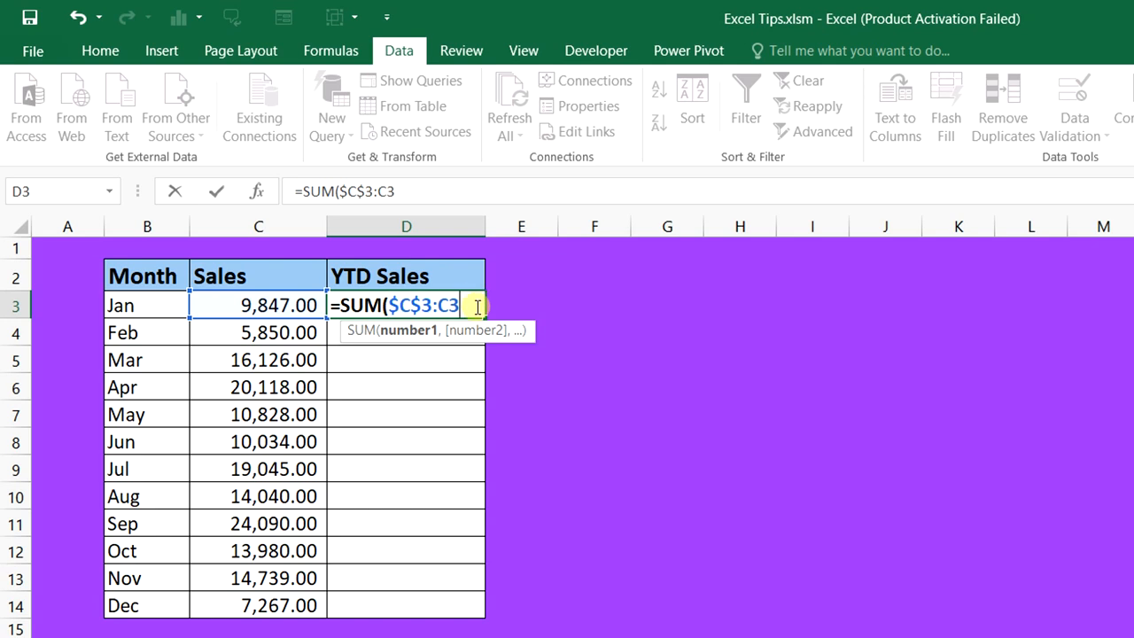
type(")")
key("Return")
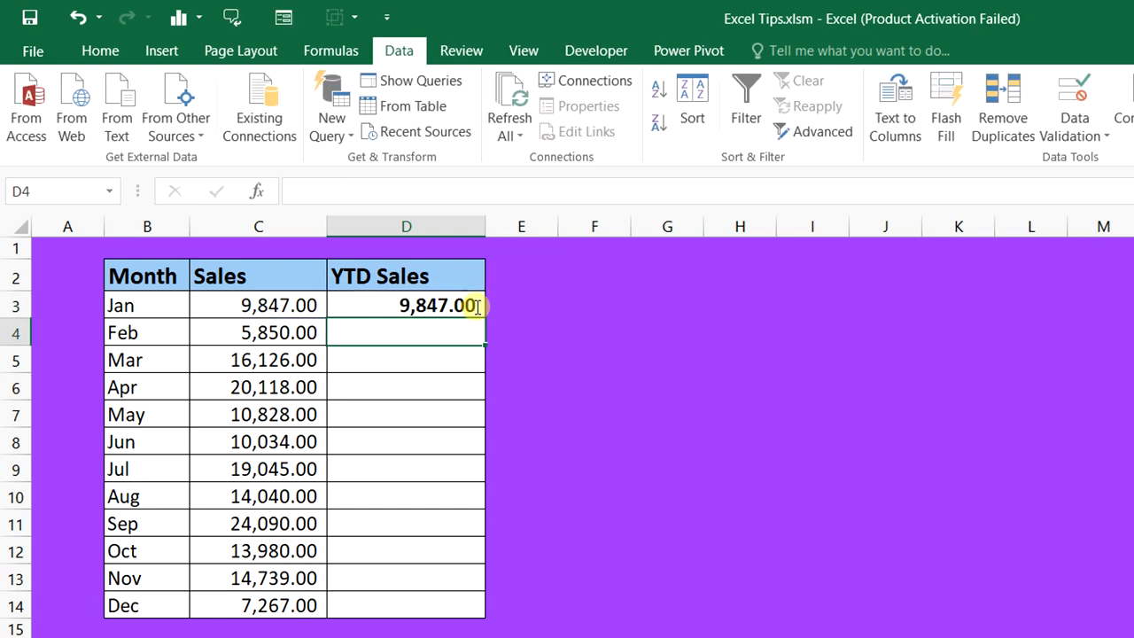
Fill the running total down to D14, ending at 165,964.00, and select D3:D14
left_click(477, 305)
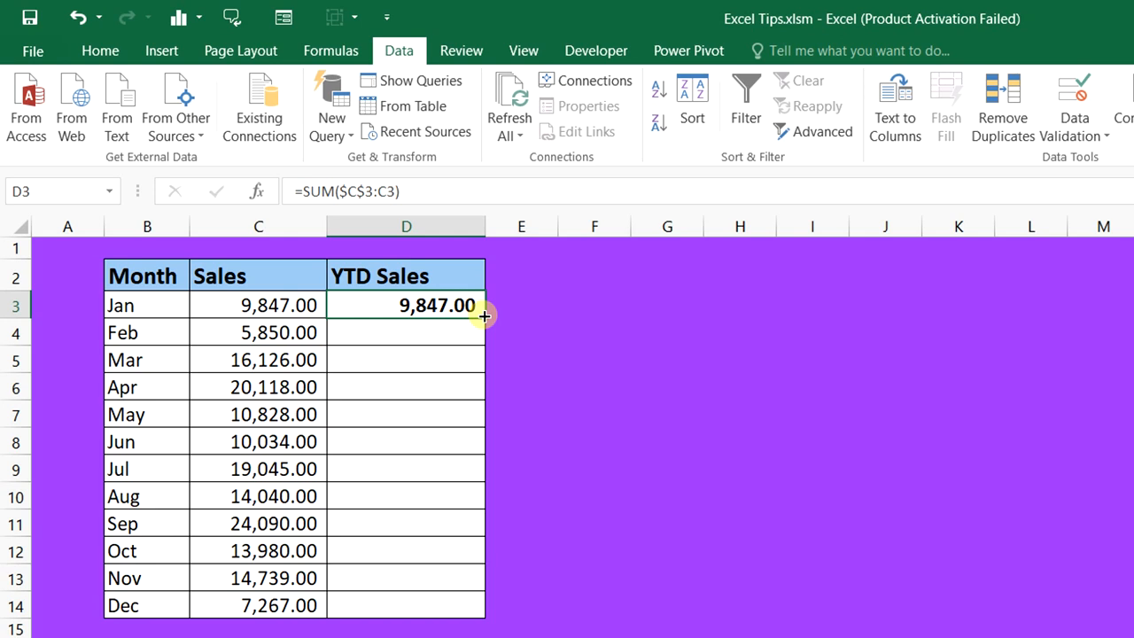
double_click(484, 316)
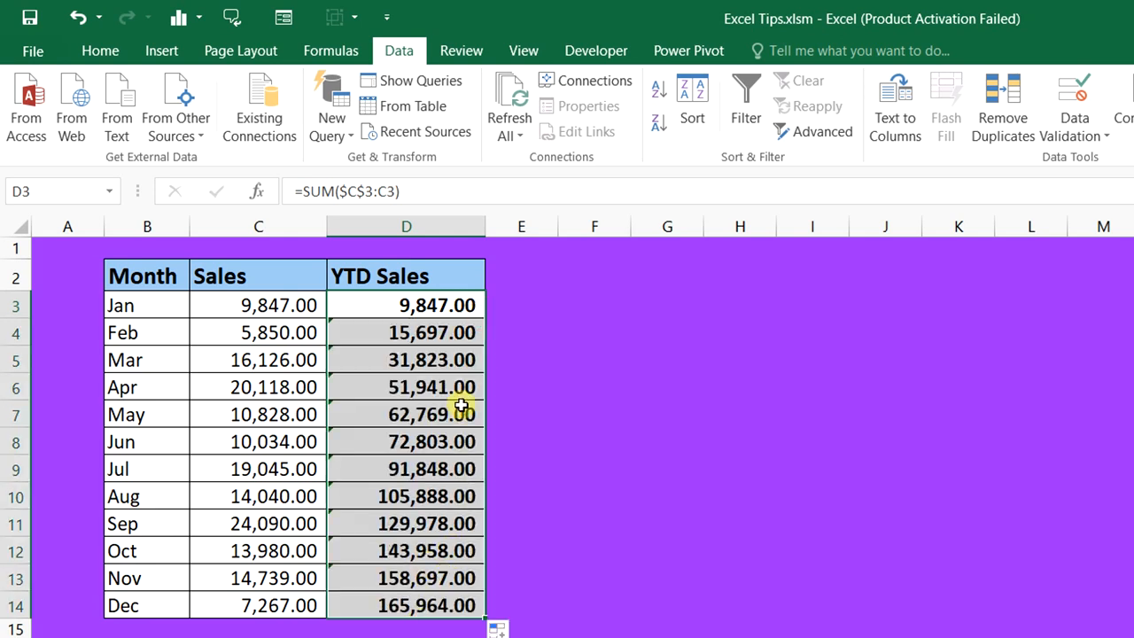
left_click(422, 306)
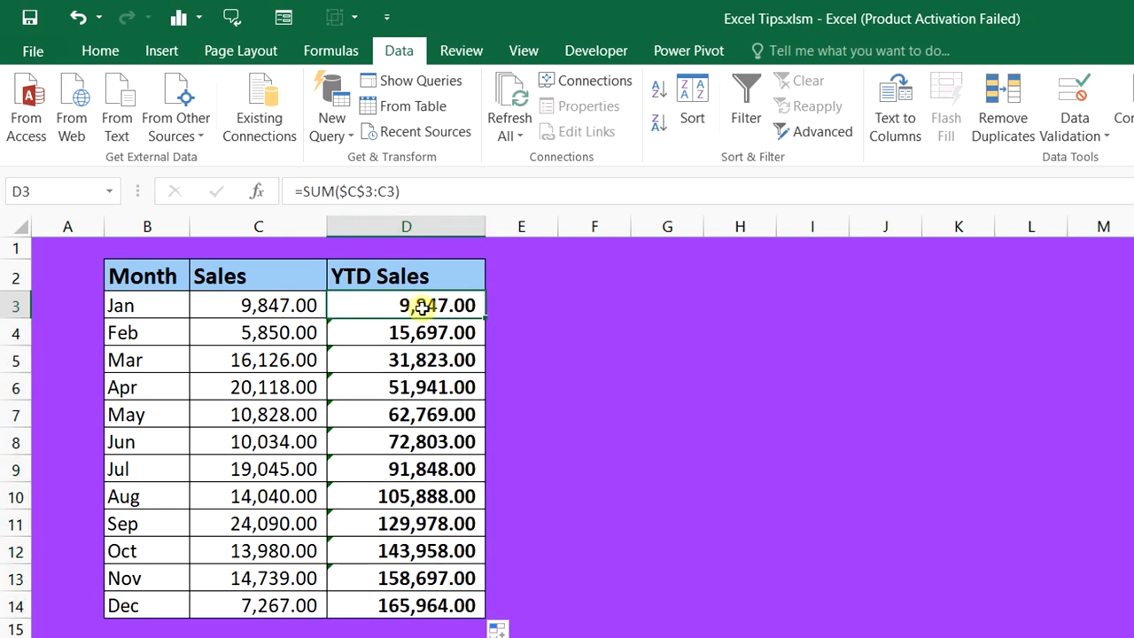
left_click_drag(421, 306, 422, 604)
Clear D3:D14 and rebuild YTD Sales from C3:C14 with Quick Analysis Running Total
key("Delete")
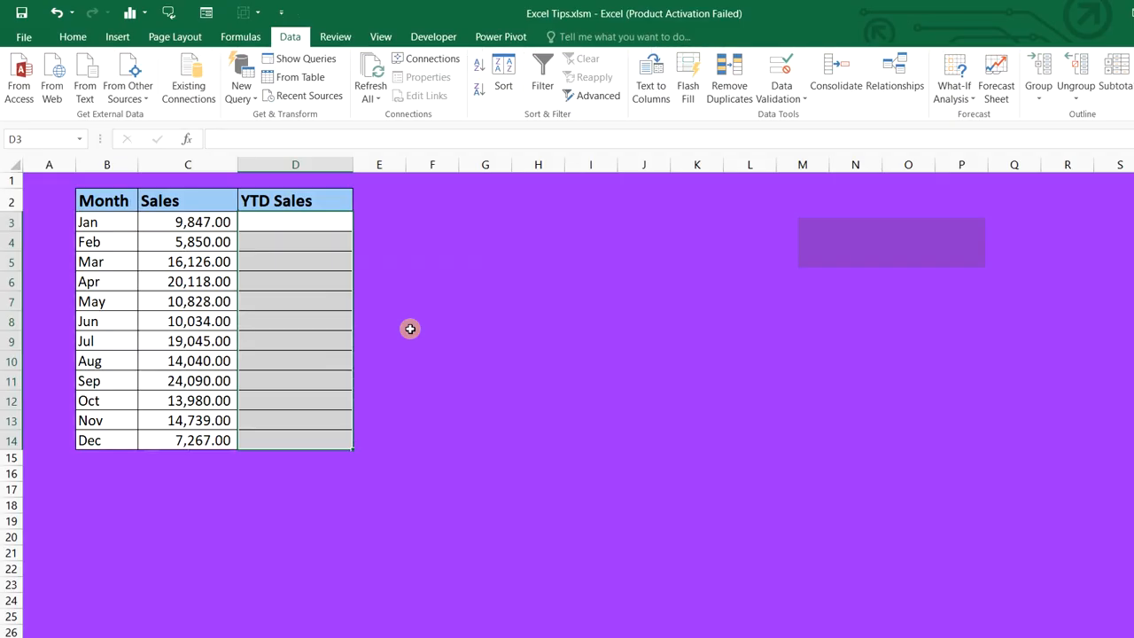
left_click_drag(221, 220, 218, 440)
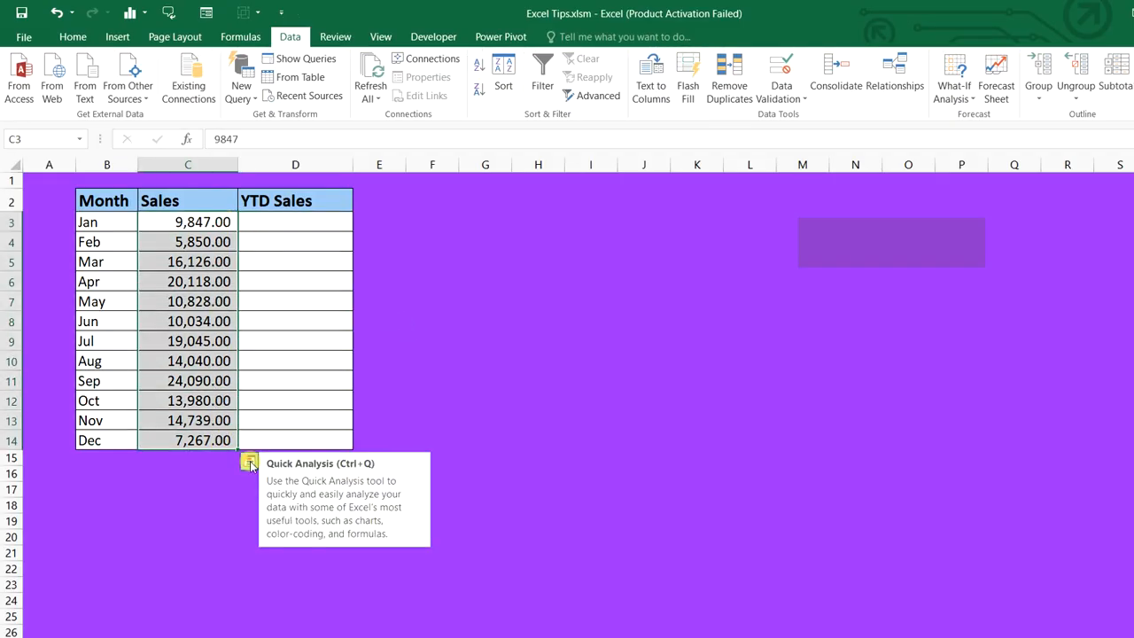
left_click(251, 465)
left_click(219, 497)
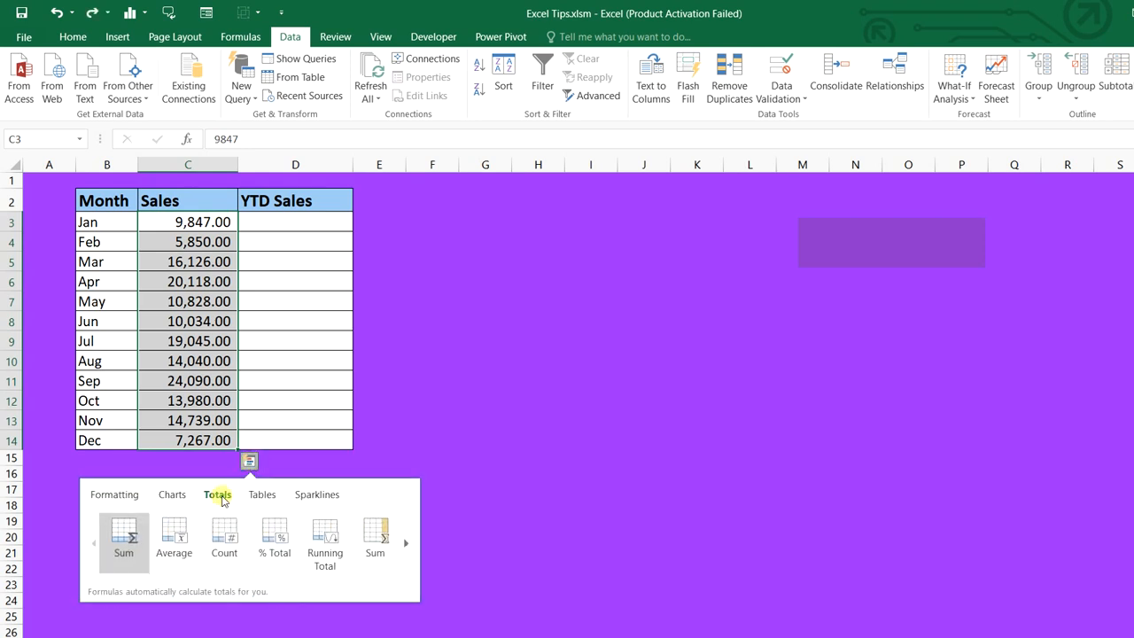
left_click(405, 542)
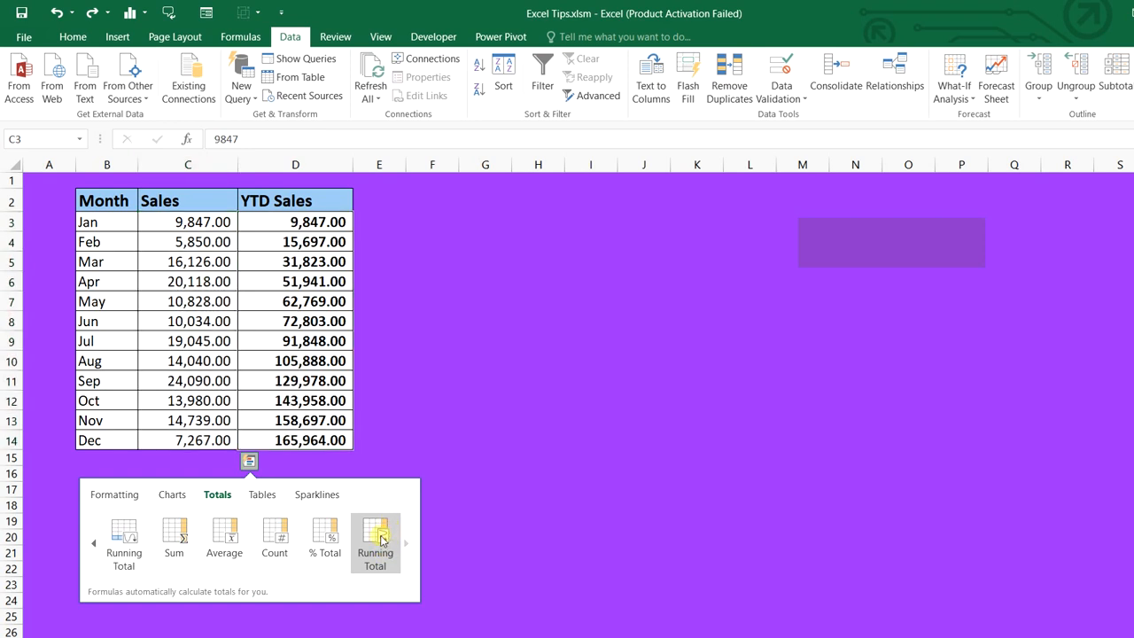
left_click(381, 538)
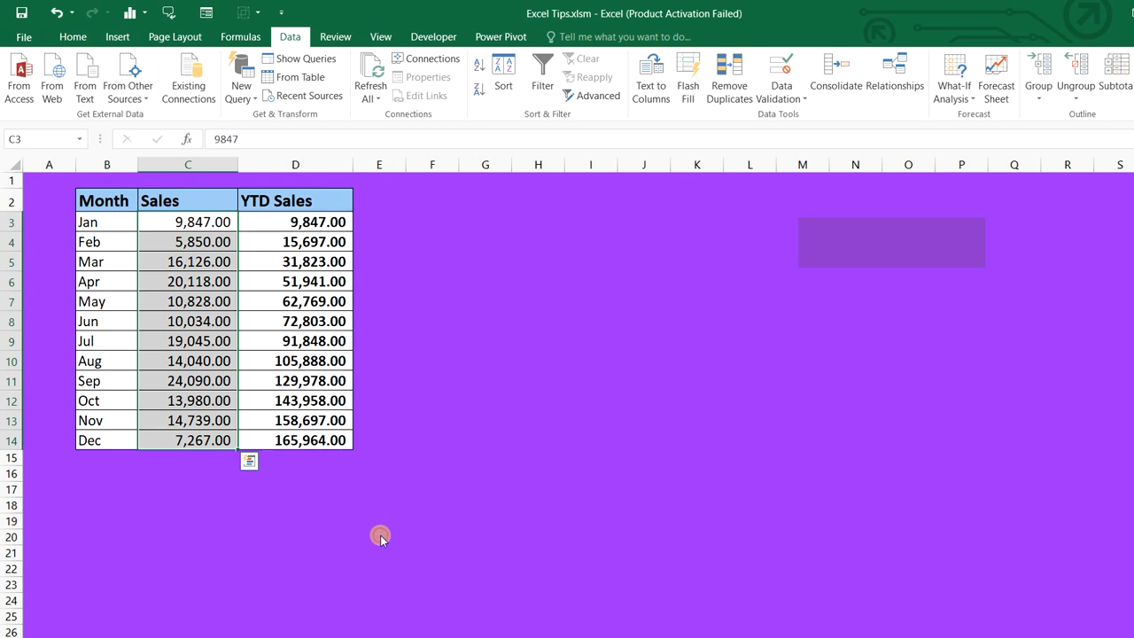
left_click(327, 224)
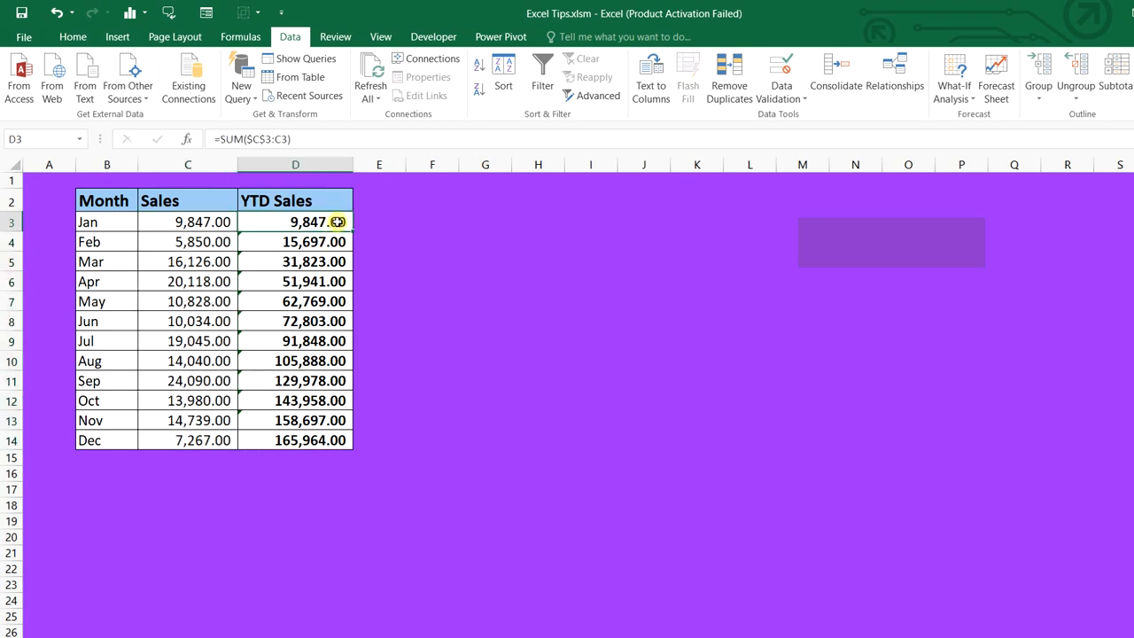
left_click(301, 139)
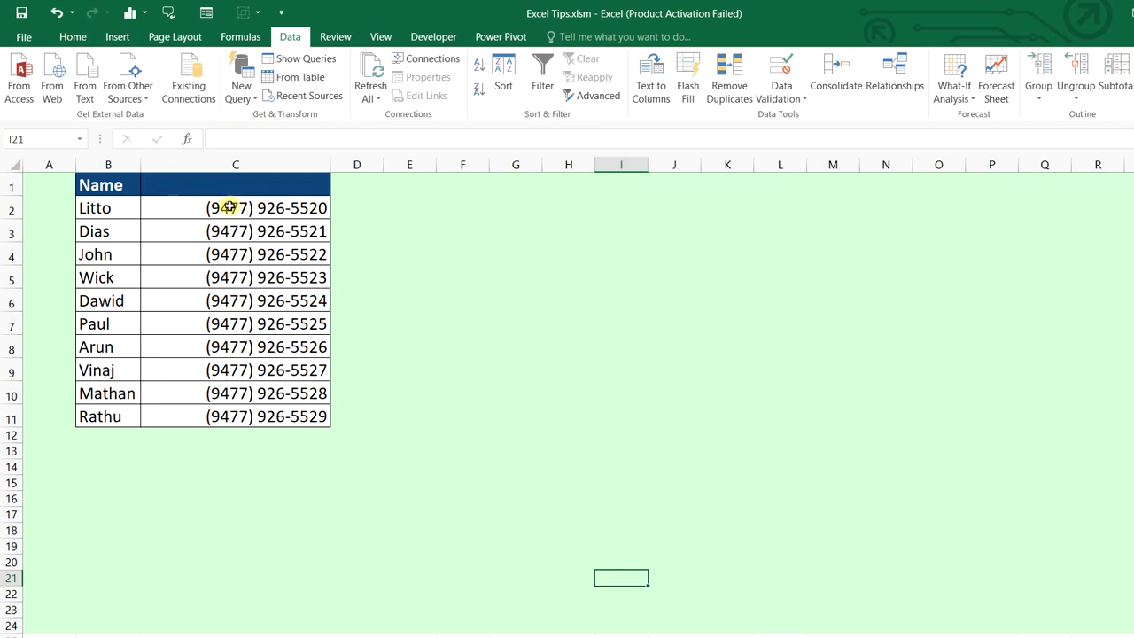
Enter the header Mobile in C1
left_click_drag(229, 206, 257, 415)
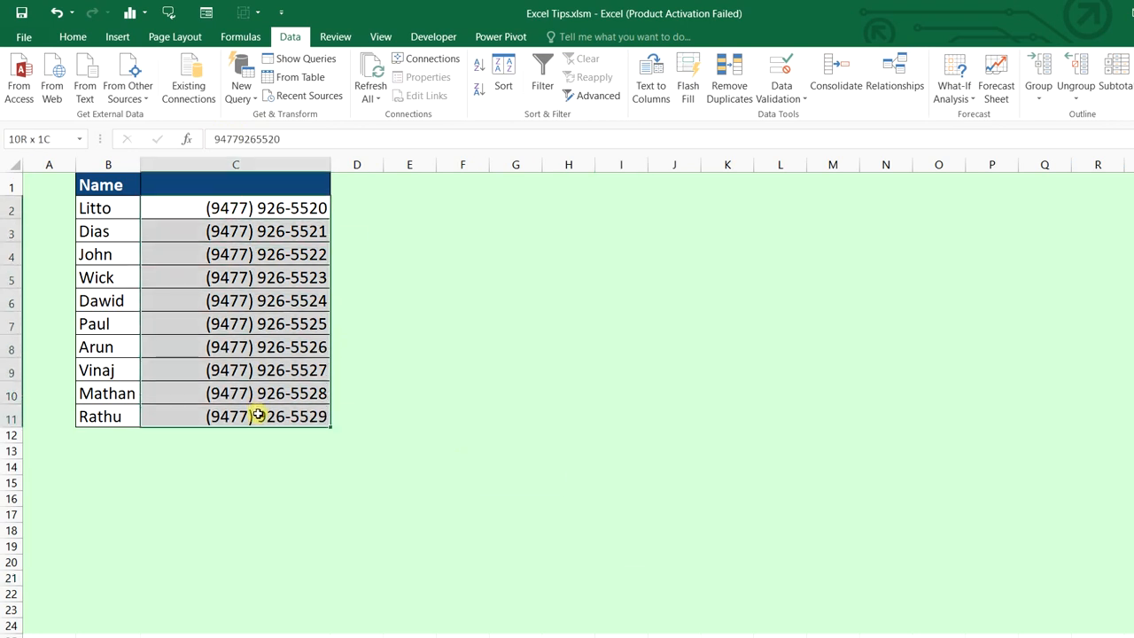
left_click(228, 183)
type("Mobile")
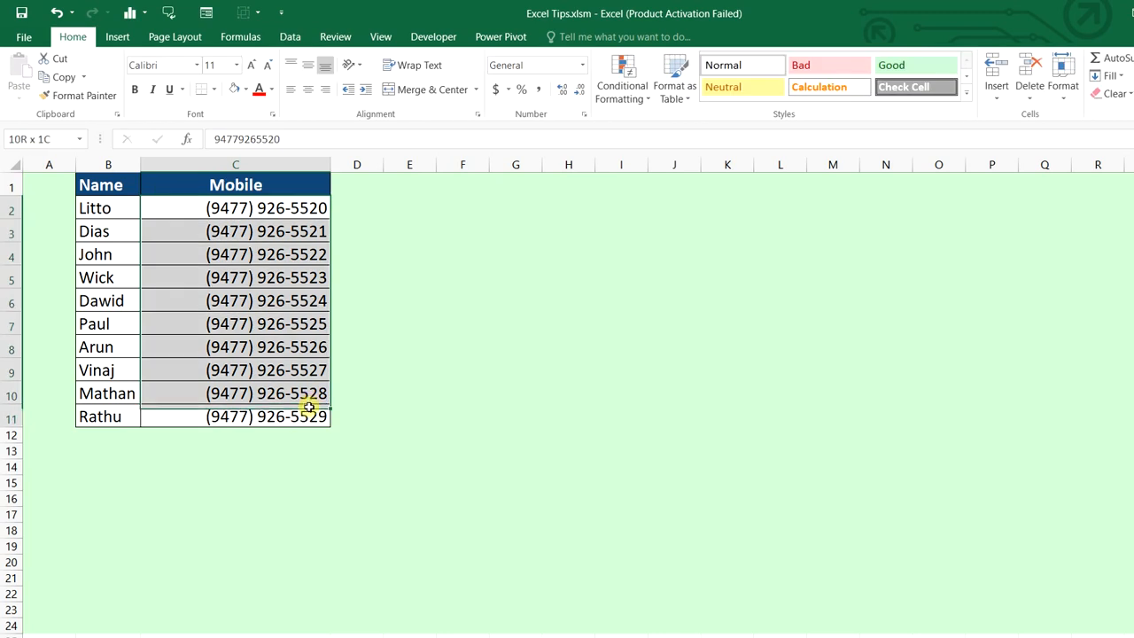
Apply the custom ;;; number format to C2:C11 to hide the phone numbers
left_click_drag(304, 399, 306, 407)
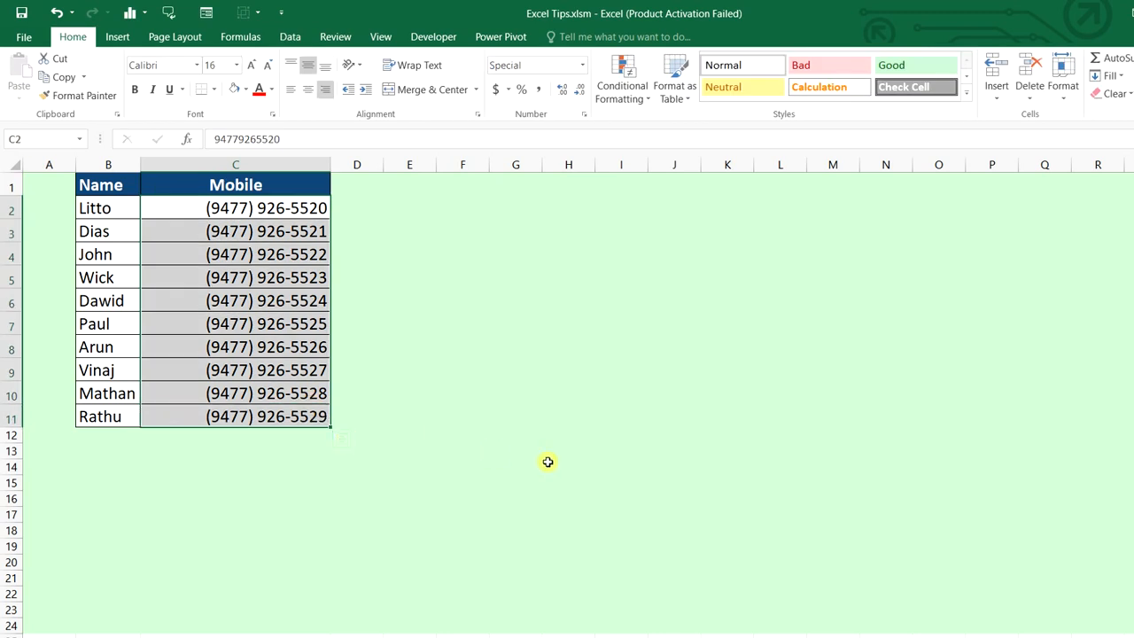
key("ctrl+1")
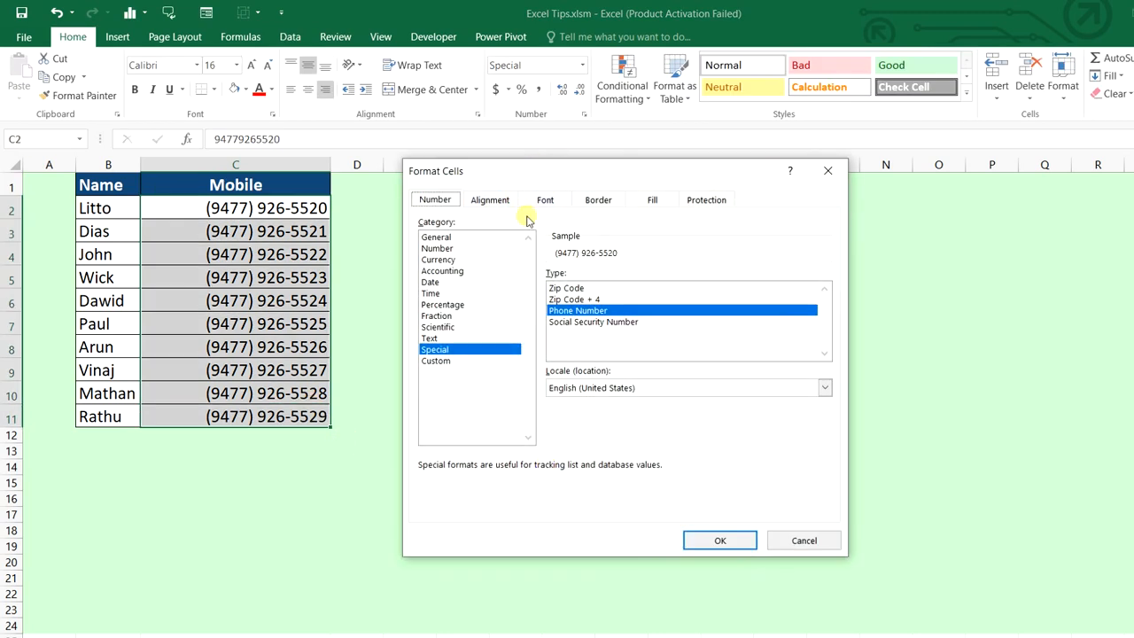
left_click(434, 360)
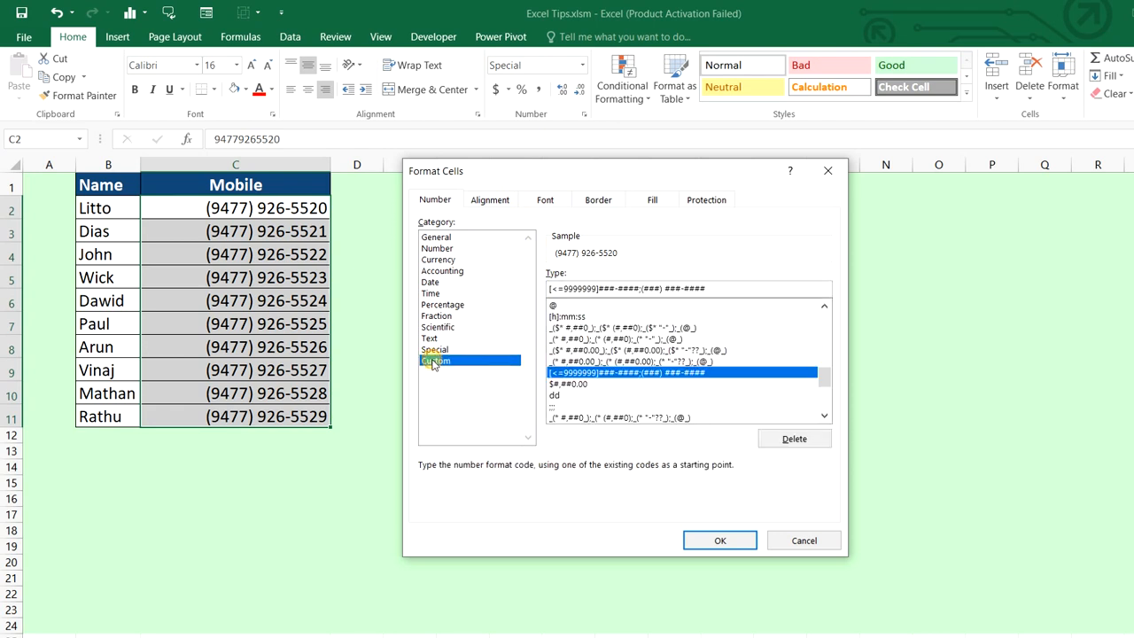
left_click_drag(720, 288, 551, 286)
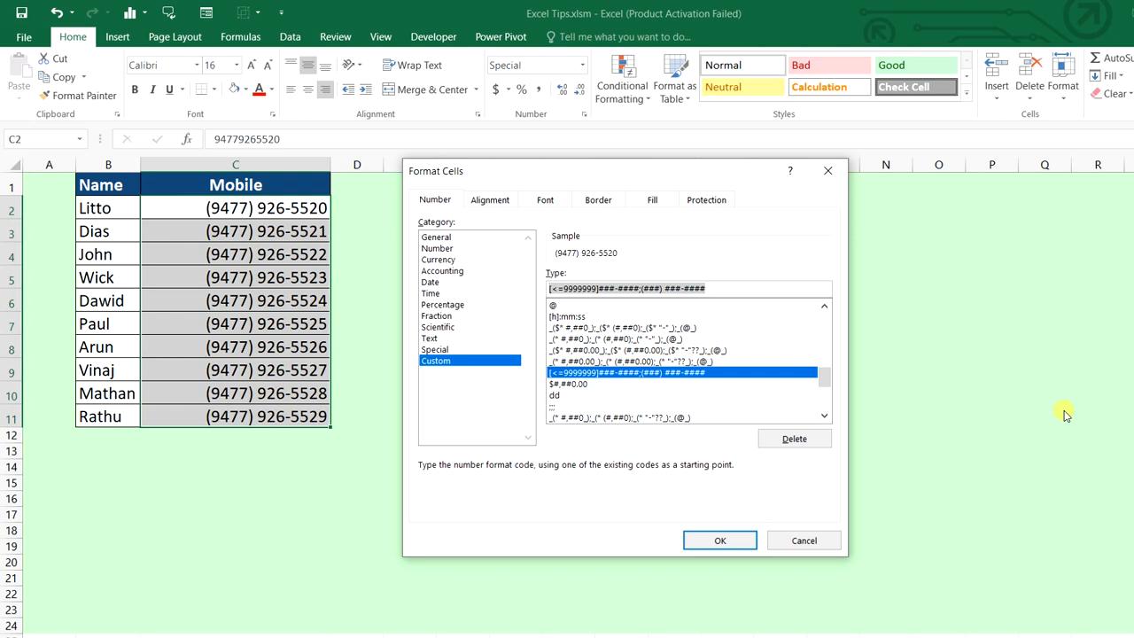
key("BackSpace")
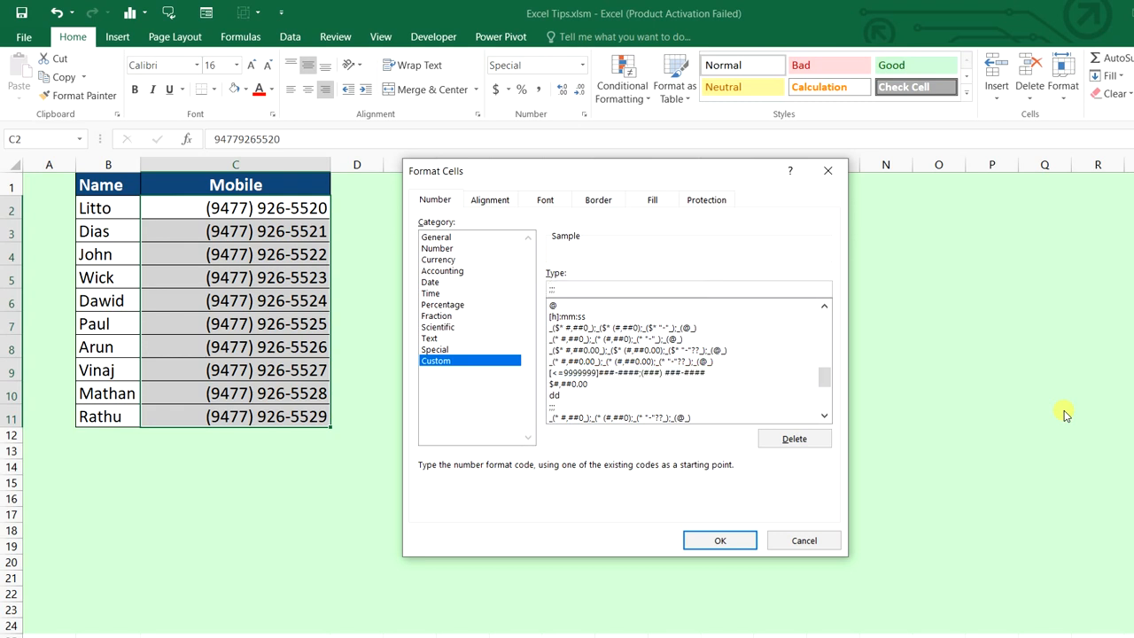
left_click(744, 538)
left_click(521, 332)
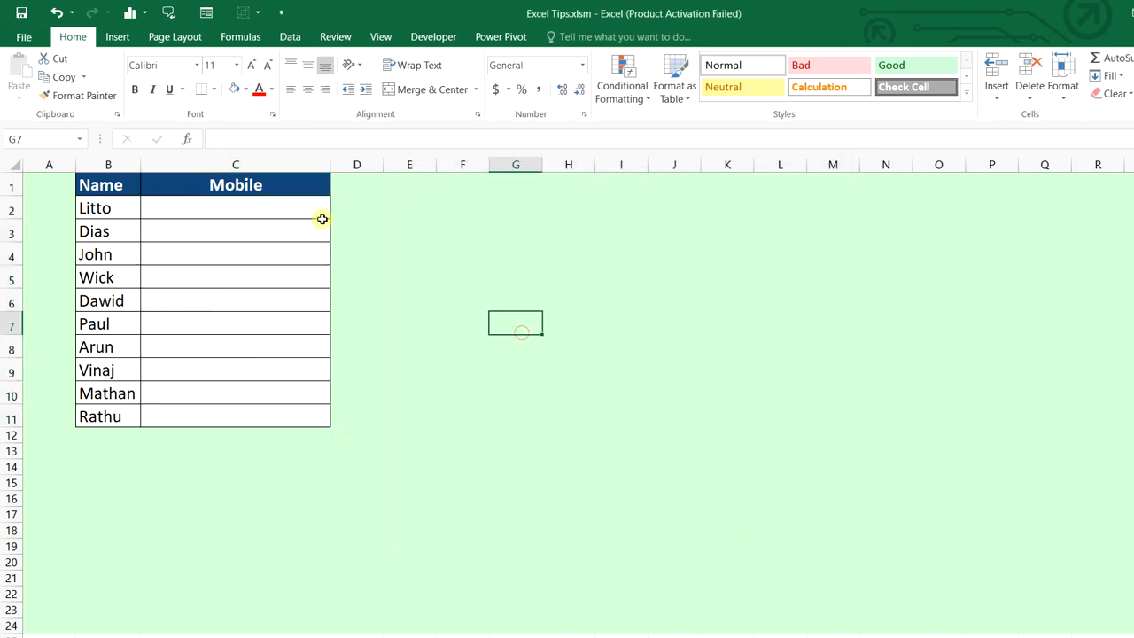
left_click_drag(311, 212, 310, 417)
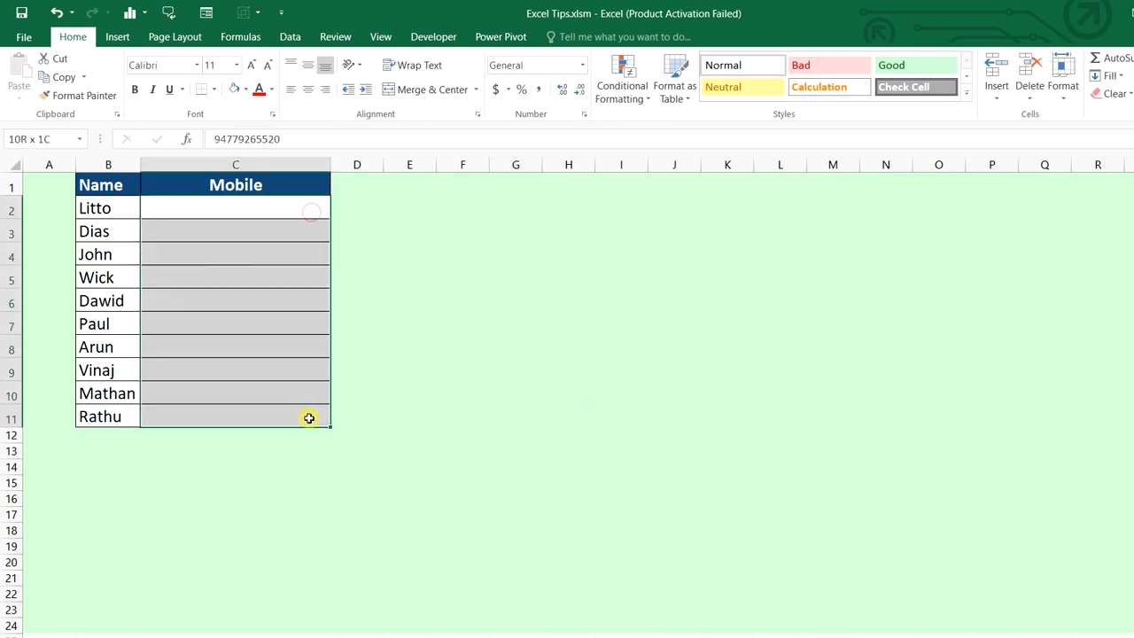
left_click(278, 205)
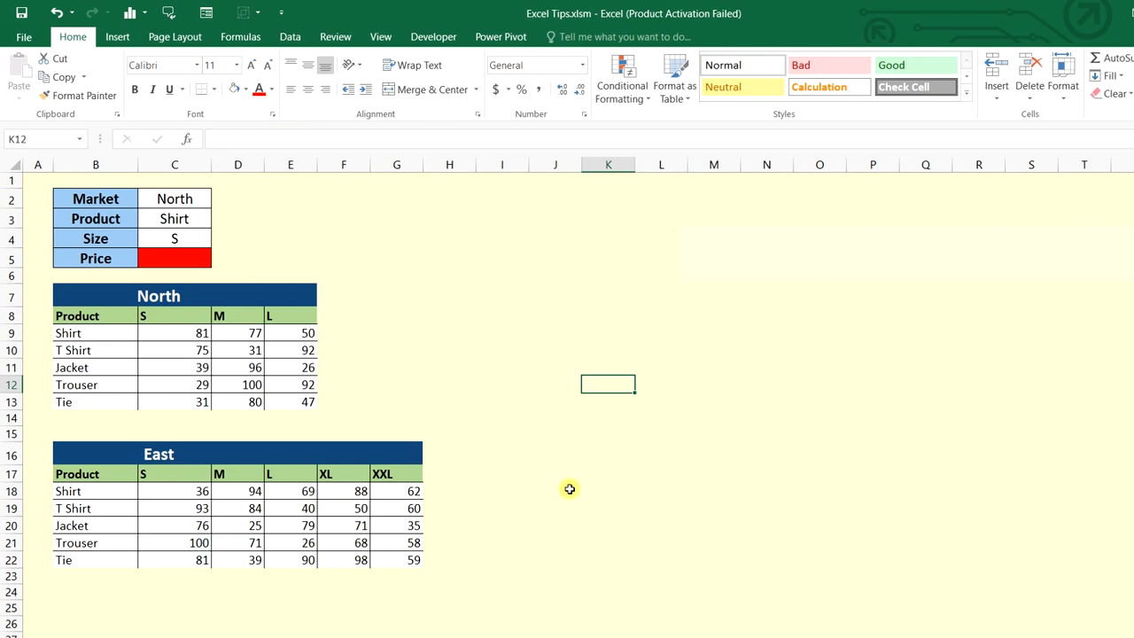
left_click_drag(133, 312, 294, 400)
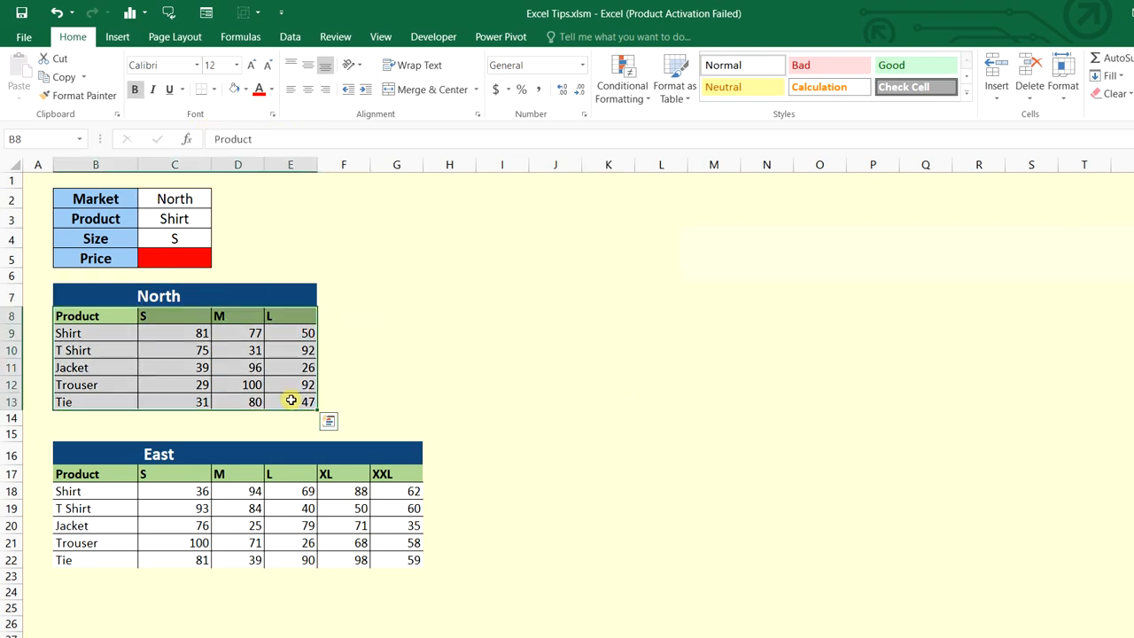
left_click_drag(129, 467, 394, 554)
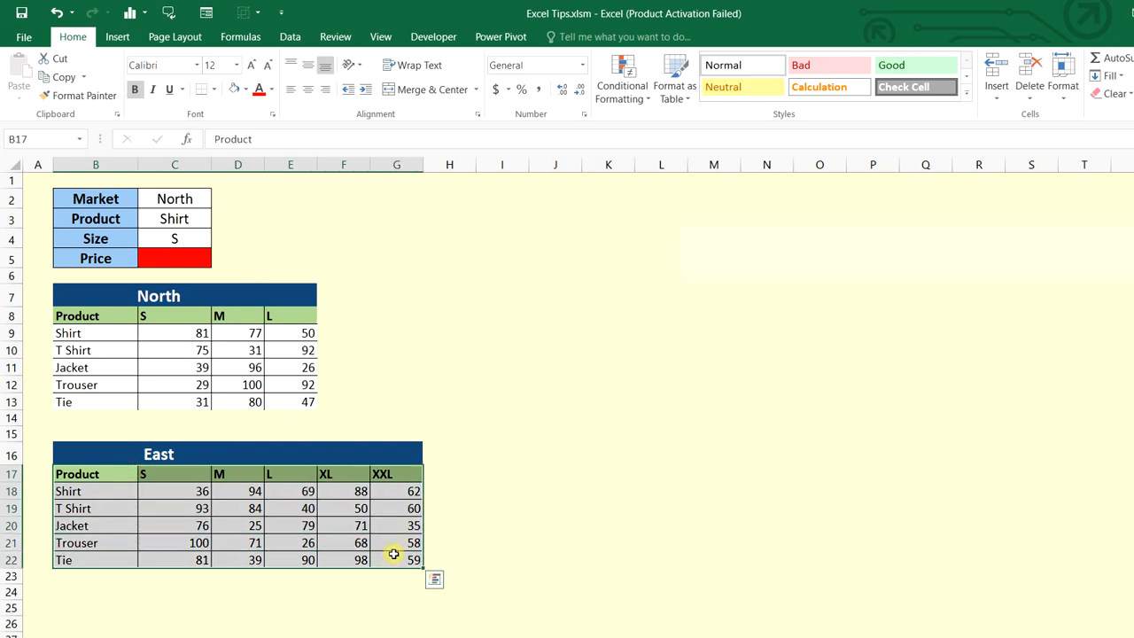
left_click_drag(126, 315, 289, 401)
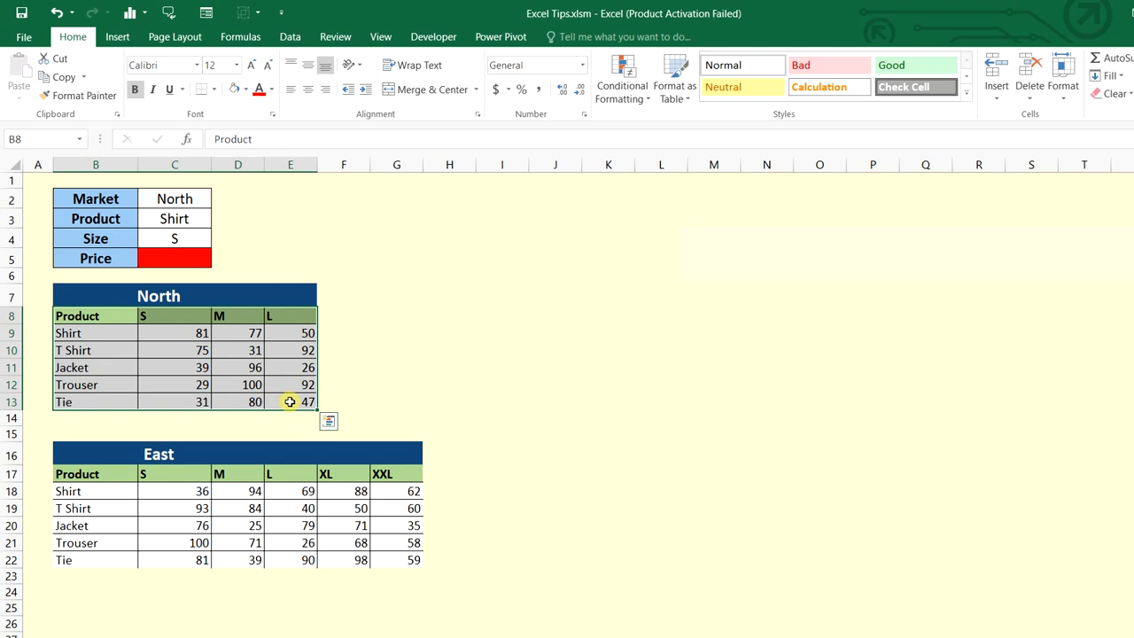
key("ctrl+t")
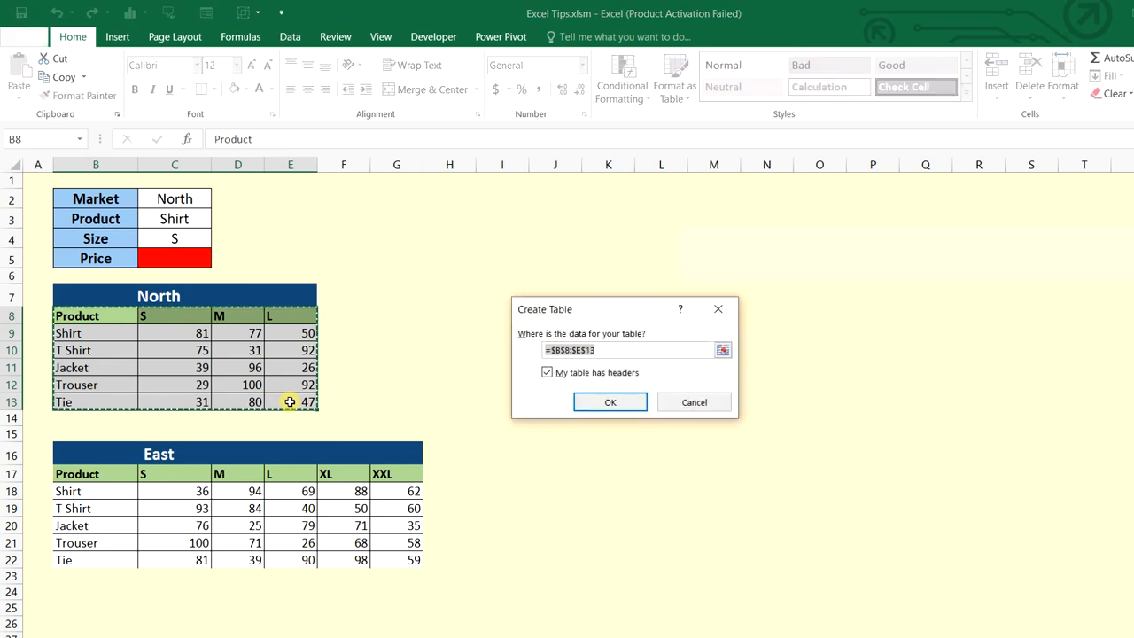
left_click(590, 398)
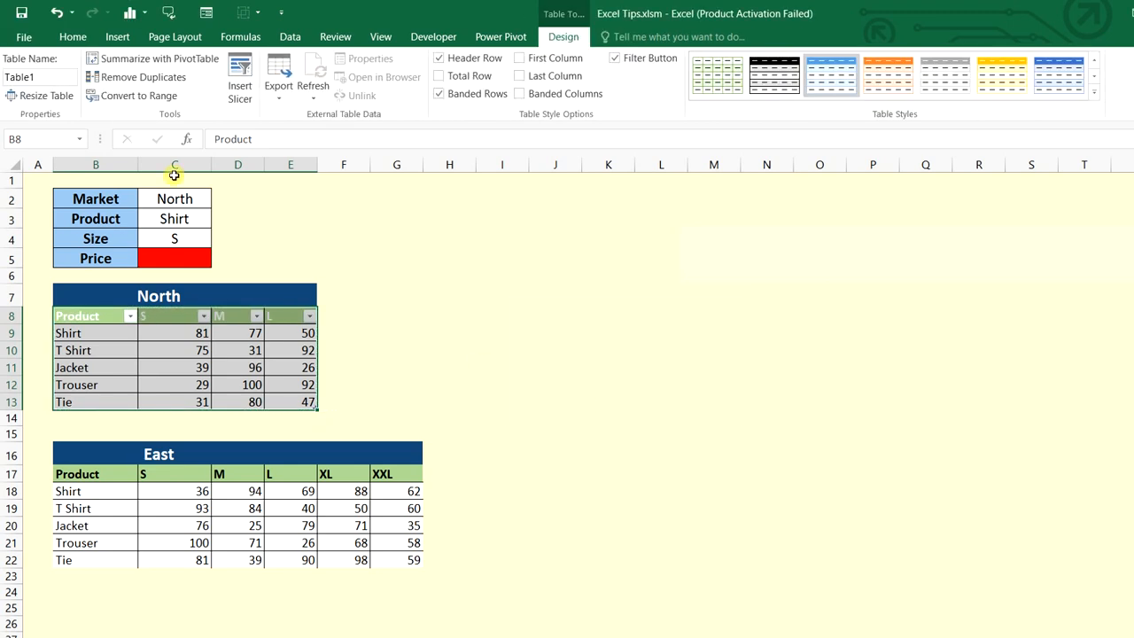
left_click(45, 77)
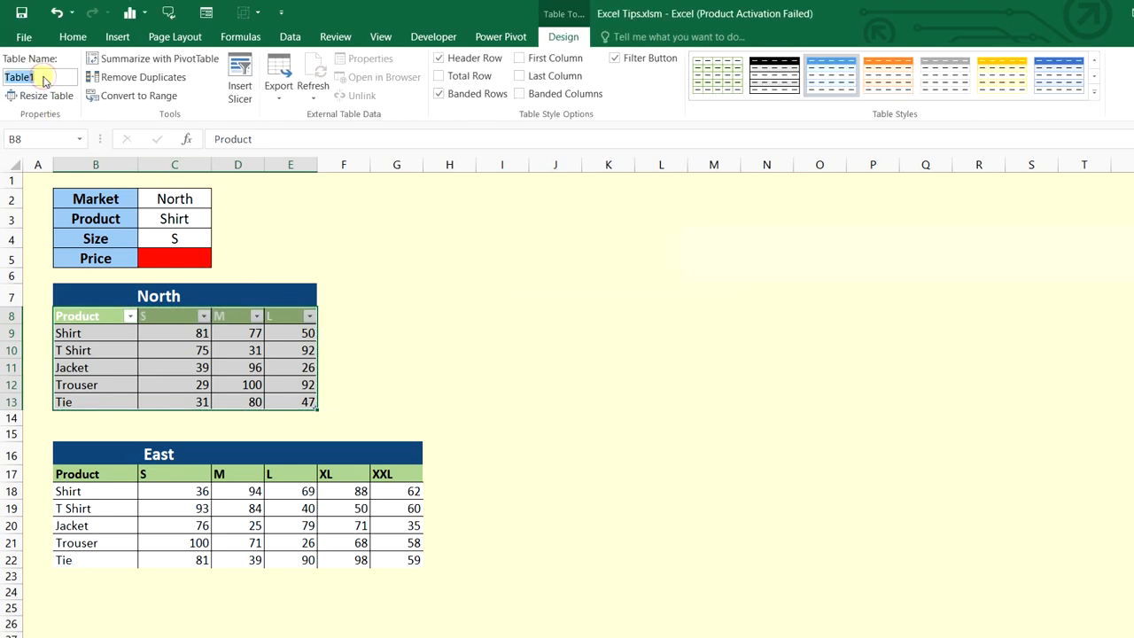
type("NO")
left_click_drag(124, 479, 385, 555)
key("ctrl+t")
key("Return")
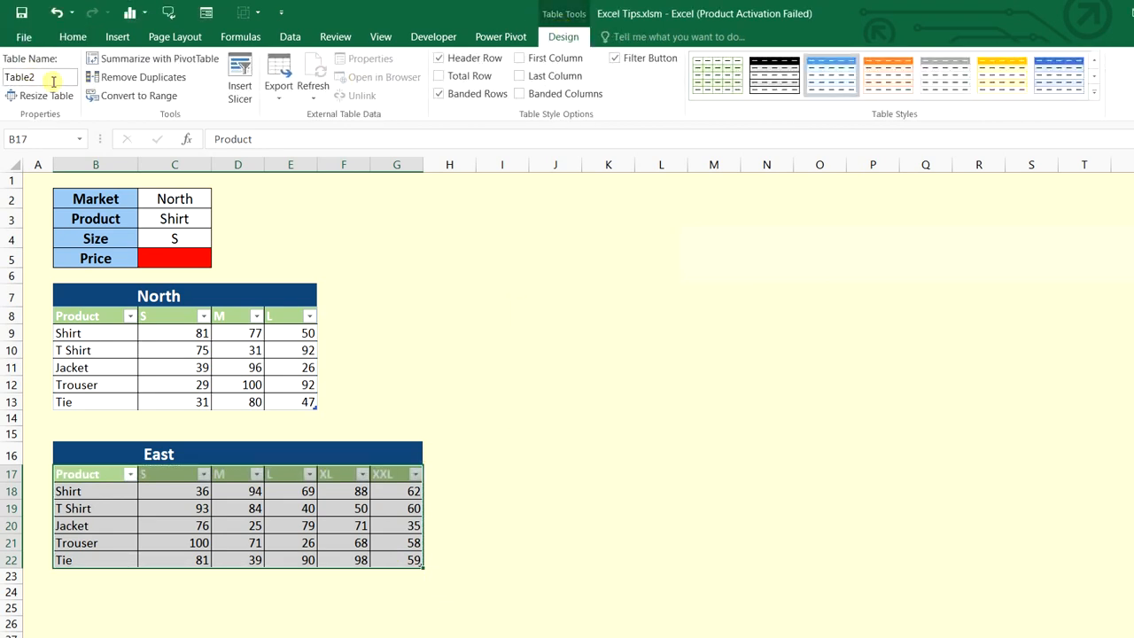
left_click(53, 81)
type("E")
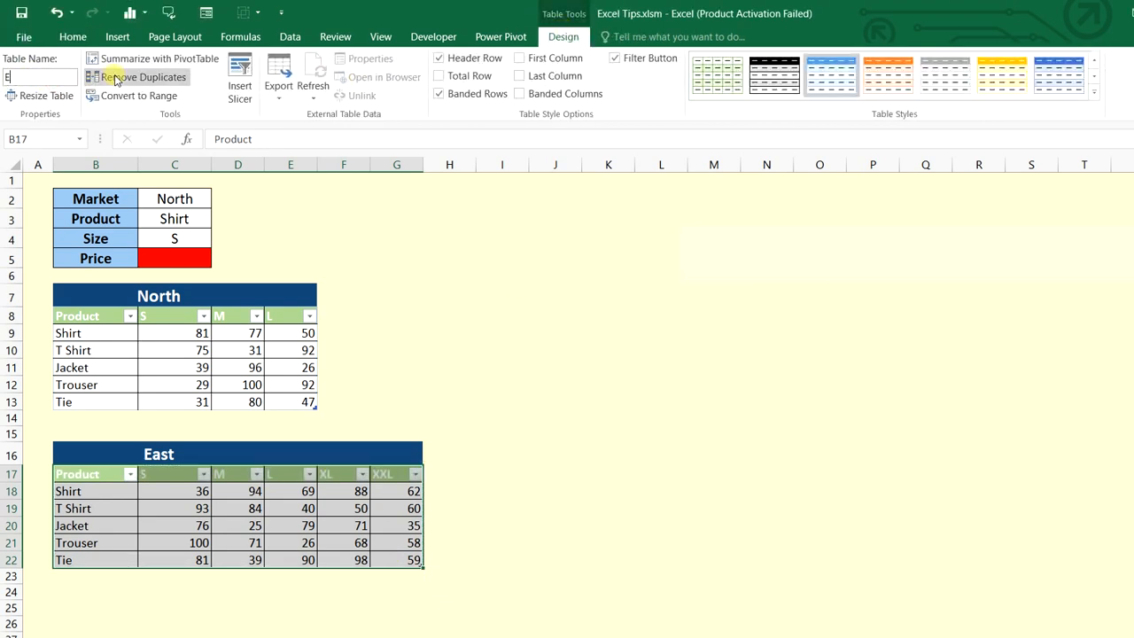
type("ast")
key("Return")
left_click(195, 199)
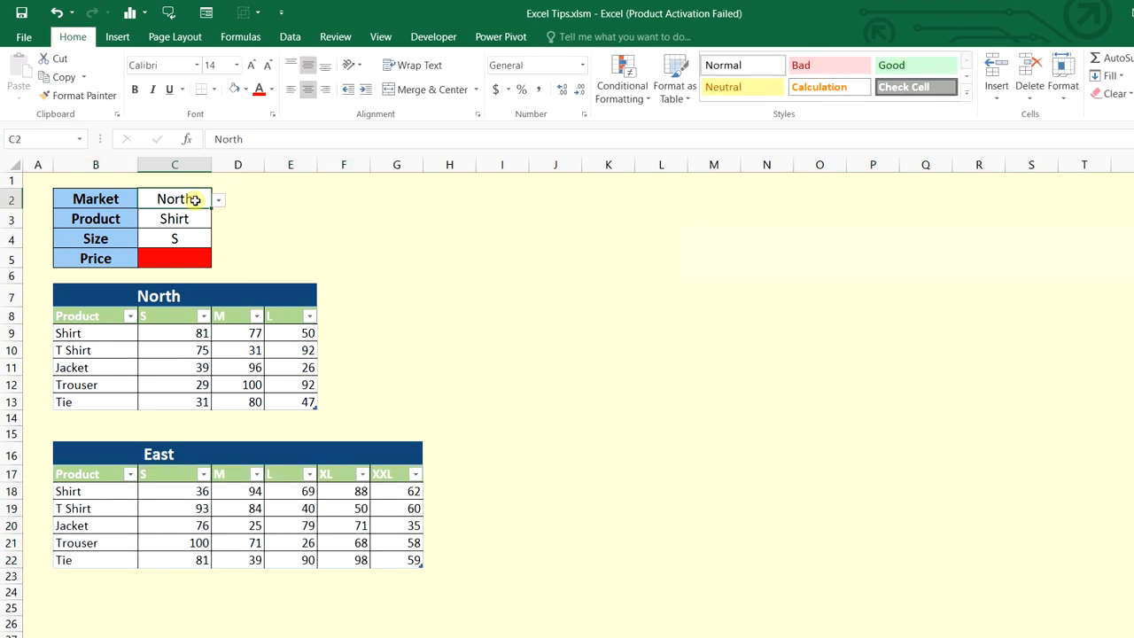
left_click(217, 200)
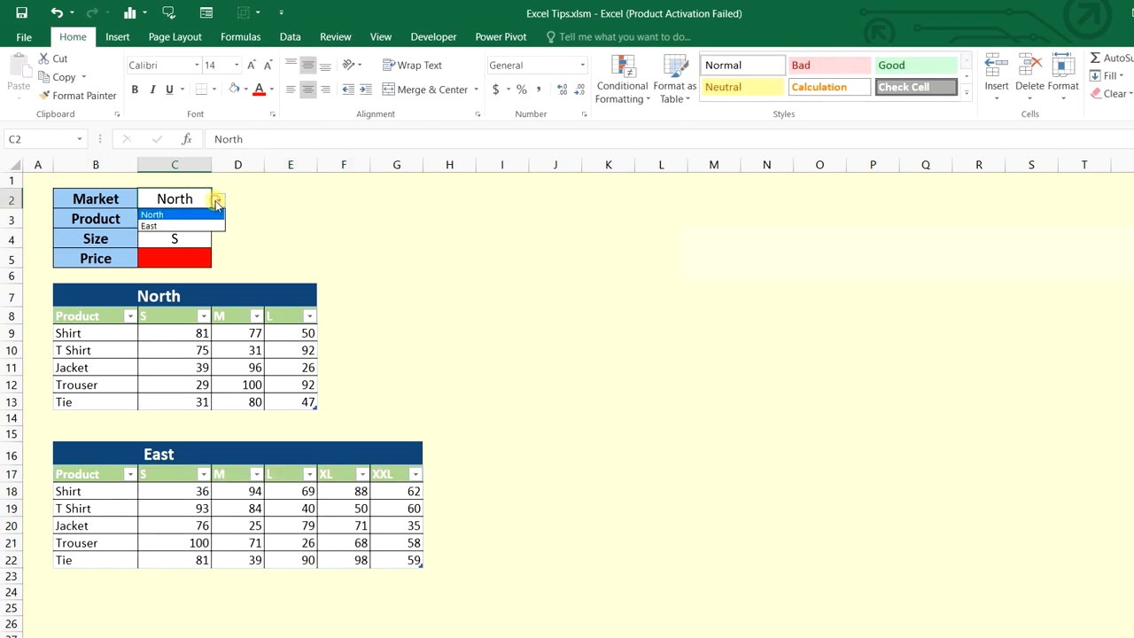
left_click(212, 216)
left_click(196, 219)
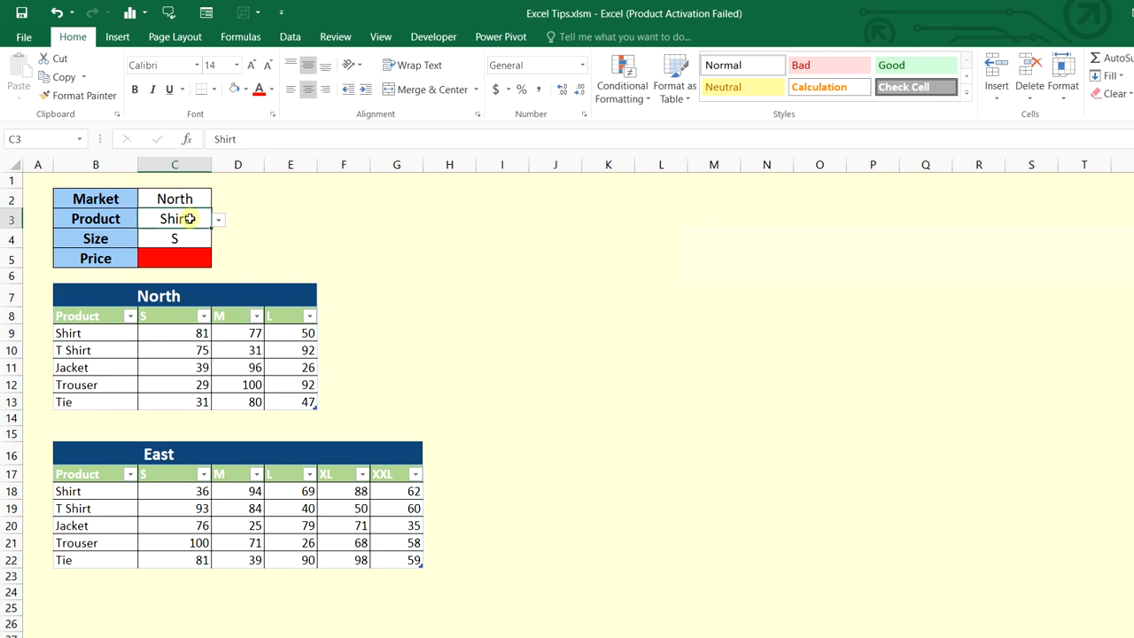
left_click(201, 240)
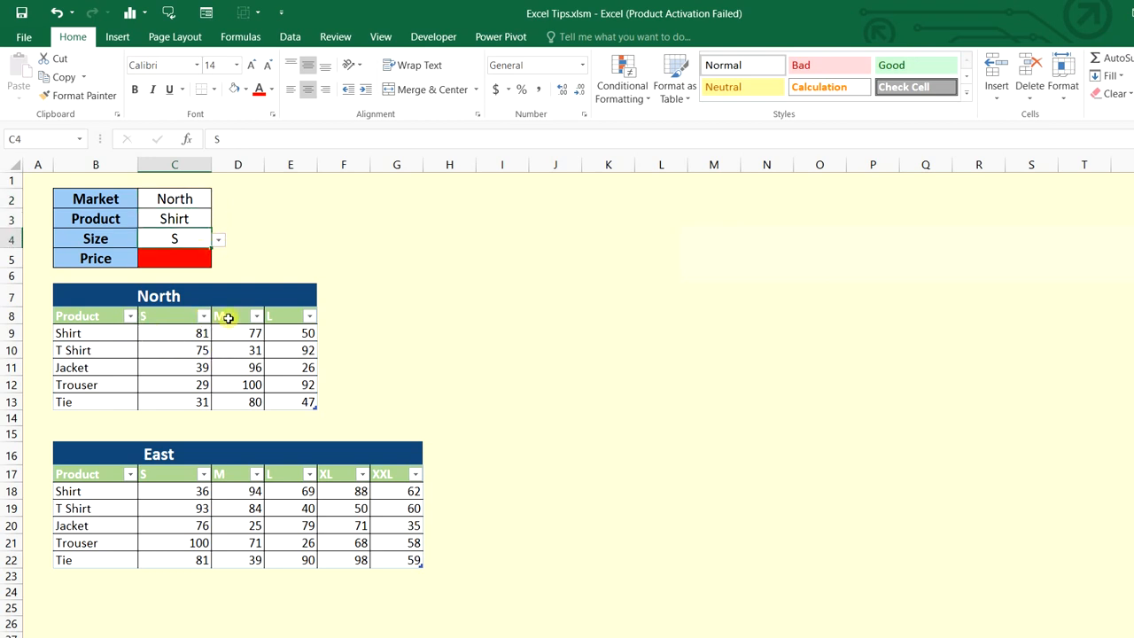
left_click(197, 255)
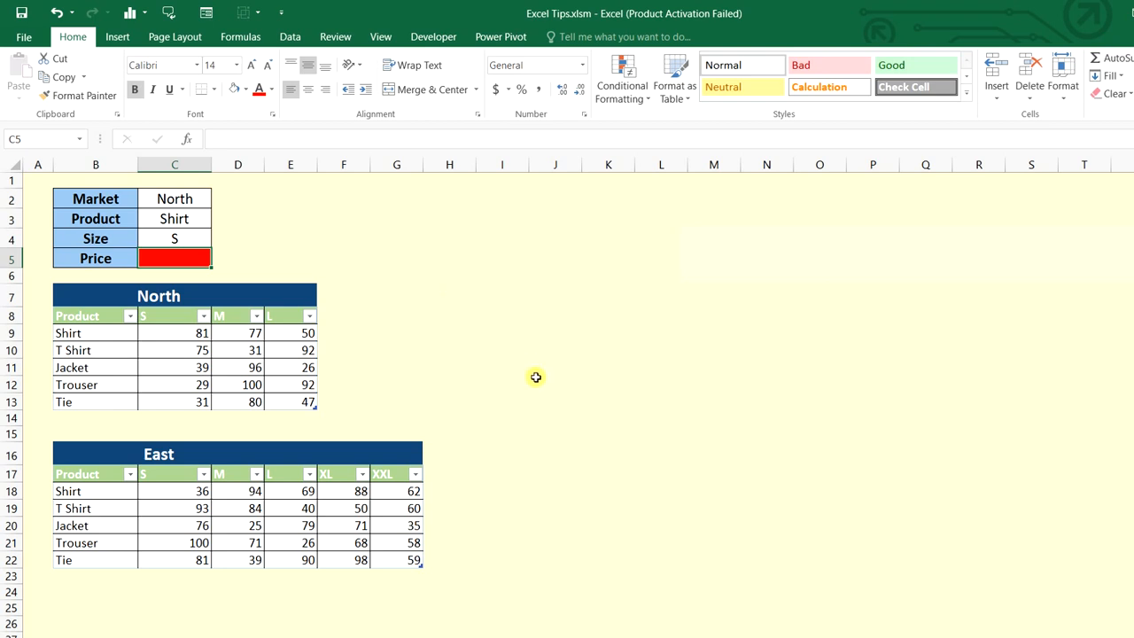
Start C5's formula as =IFERROR(VLOOKUP(C3,INDIRECT(C2
type("=if")
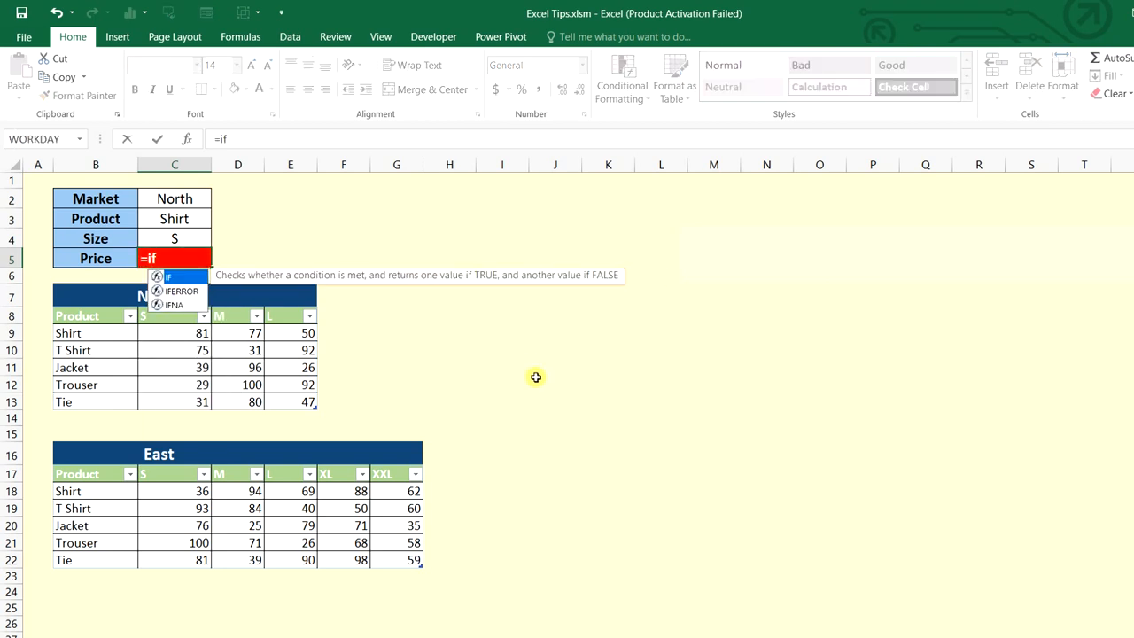
key("Down")
key("Tab")
type("vl")
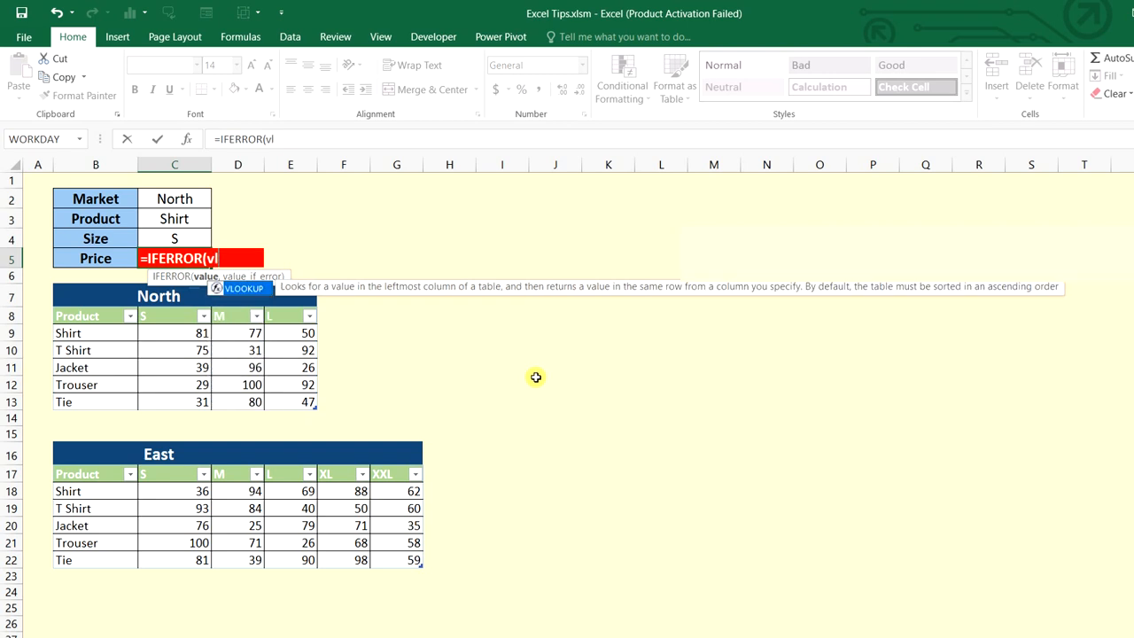
key("Tab")
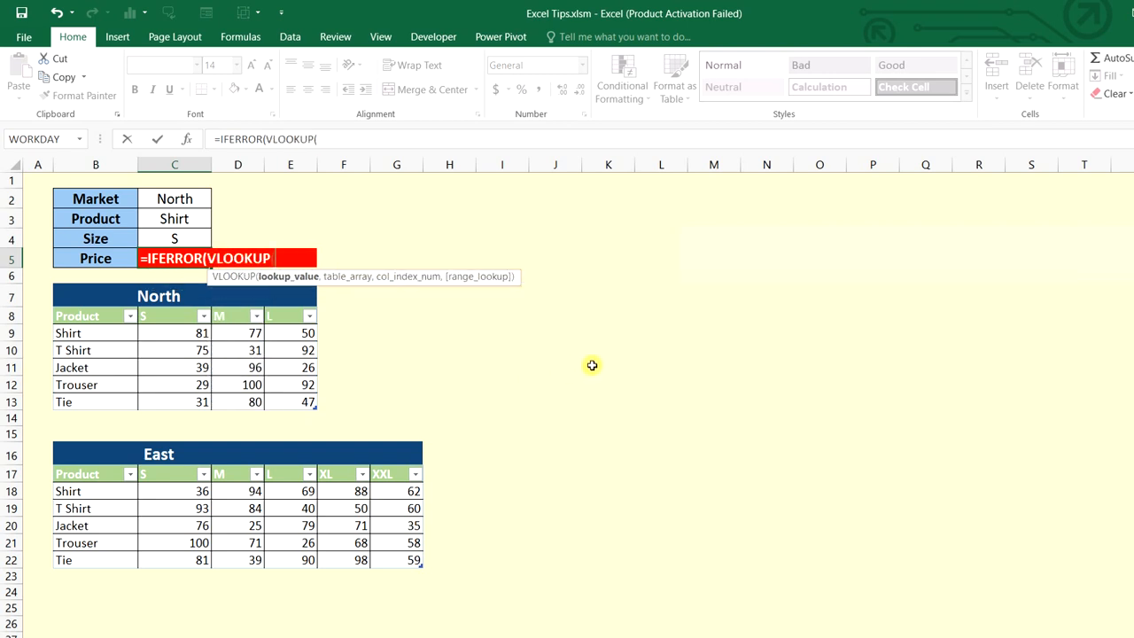
left_click(190, 218)
type(",")
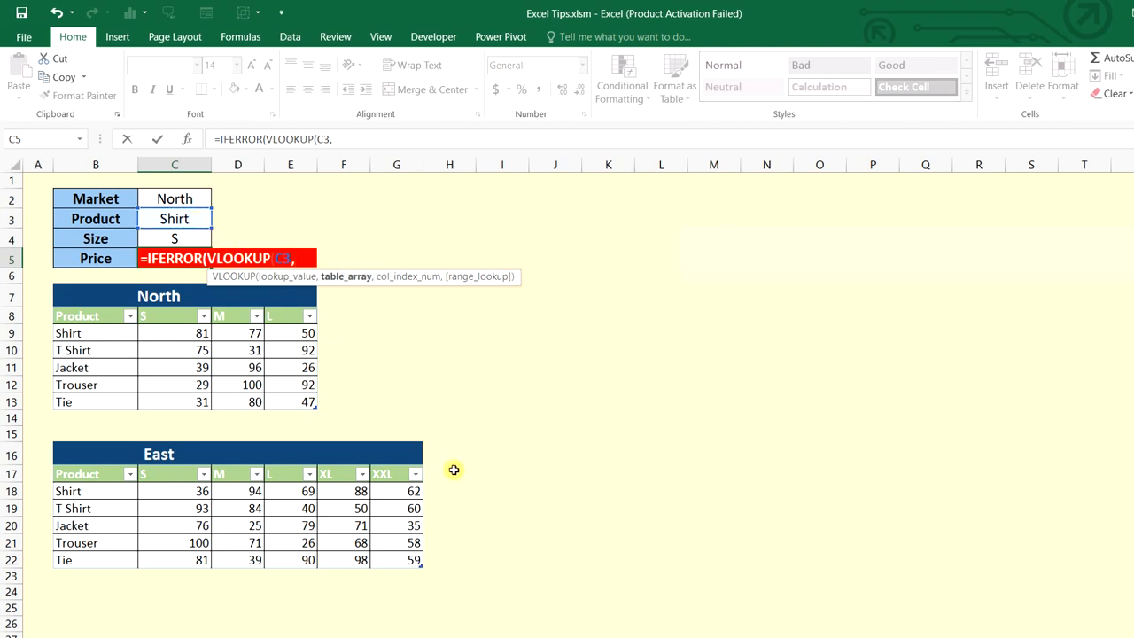
type("ind")
key("Down")
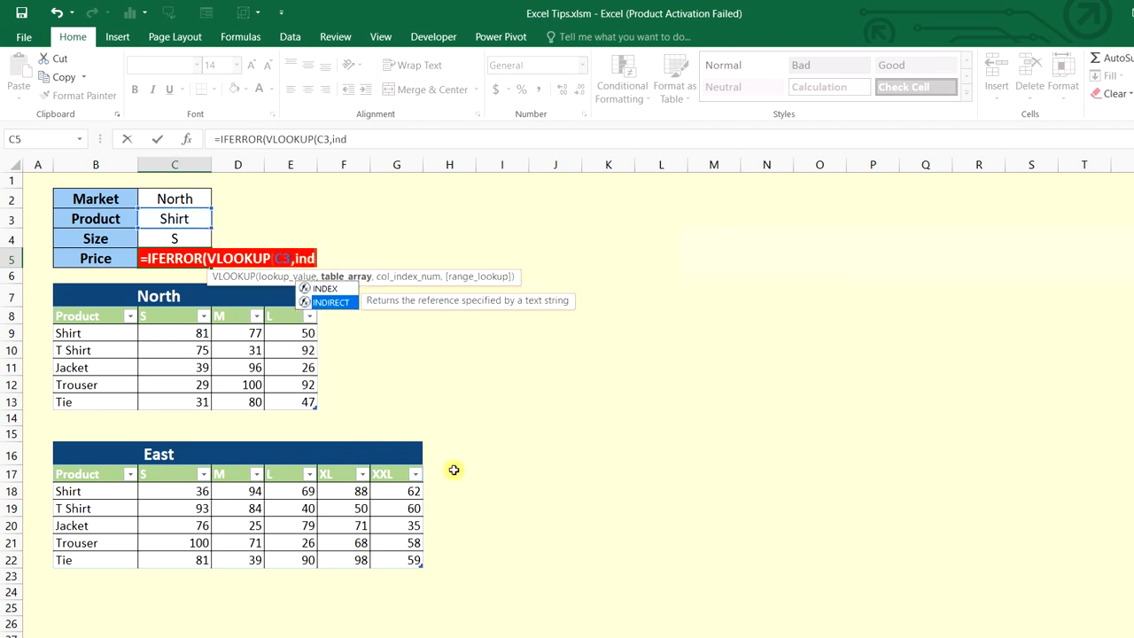
key("Tab")
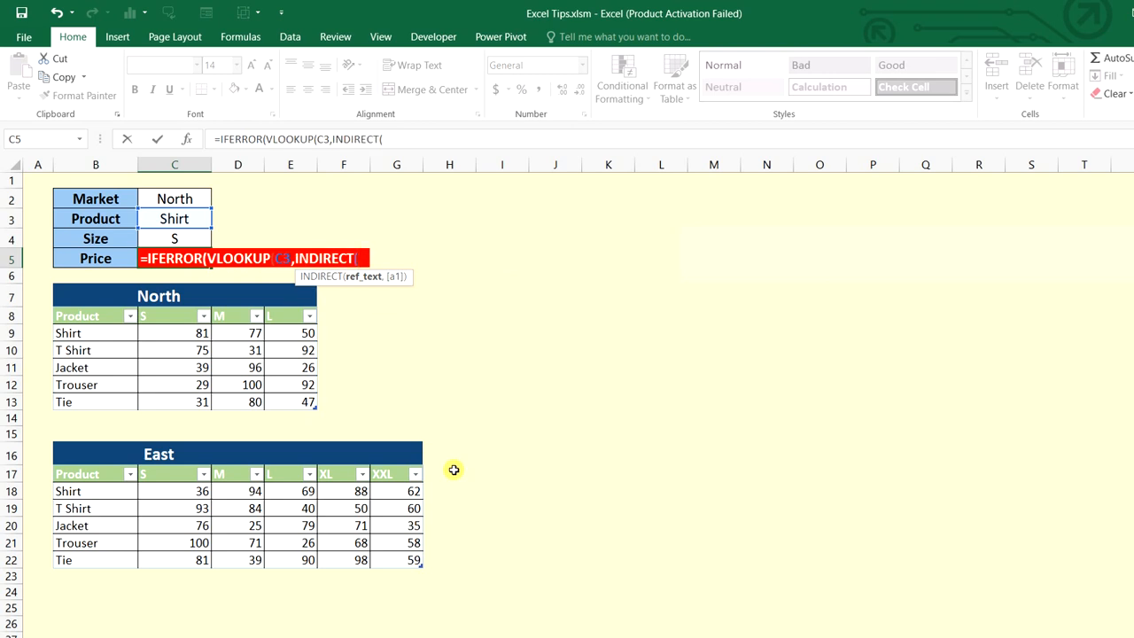
left_click(180, 198)
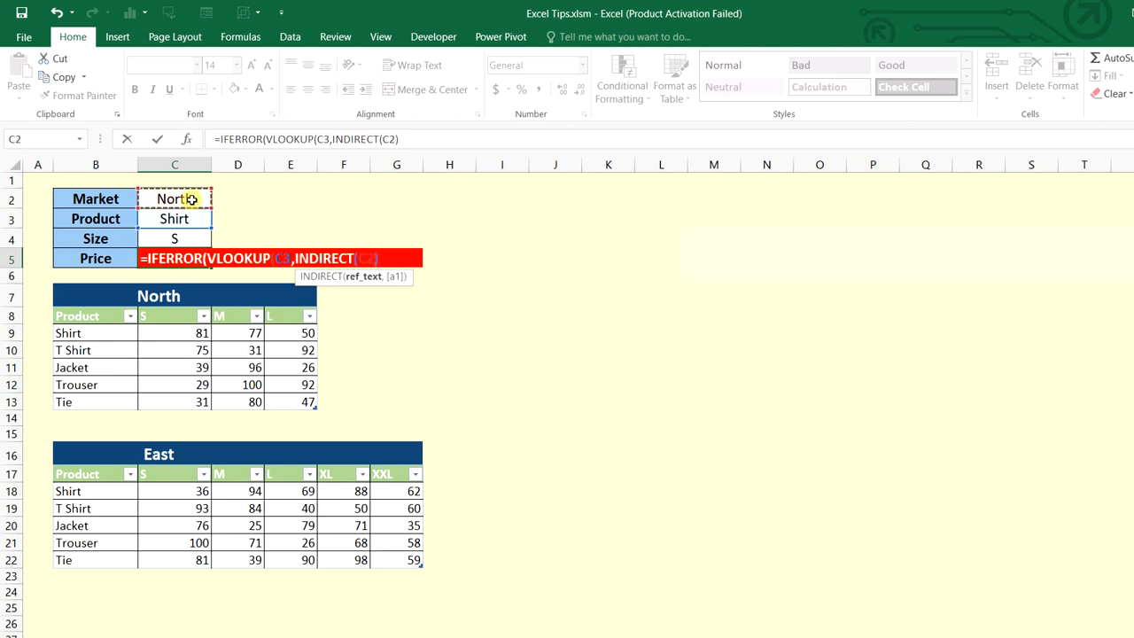
Add MATCH(C4,INDIRECT( as the VLOOKUP column-number argument
type("),")
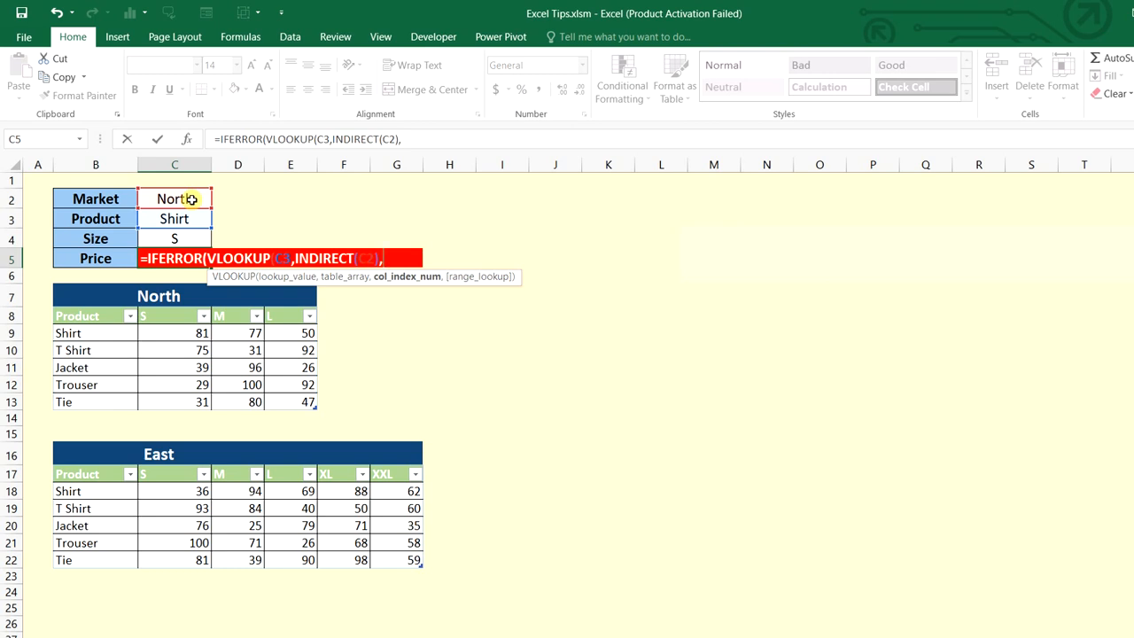
type("mat")
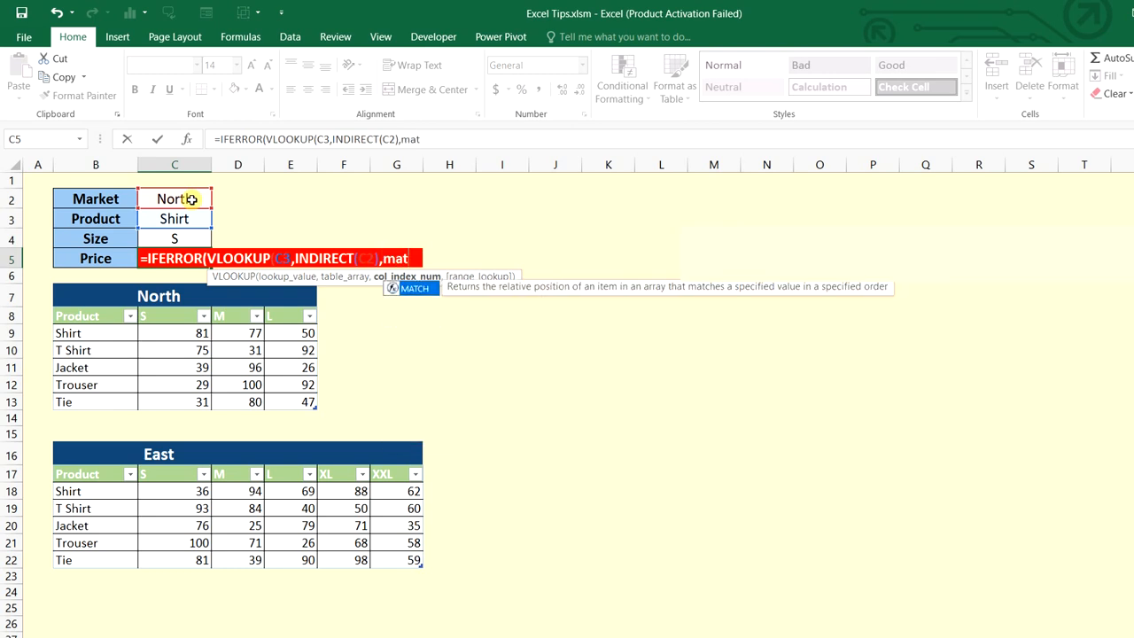
key("Tab")
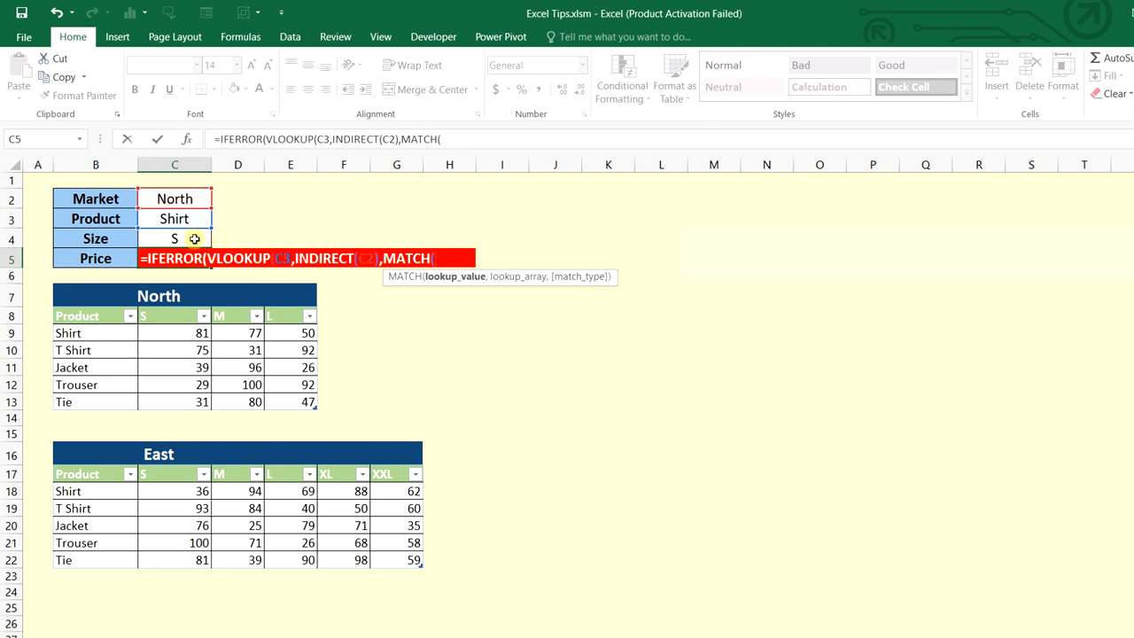
left_click(177, 236)
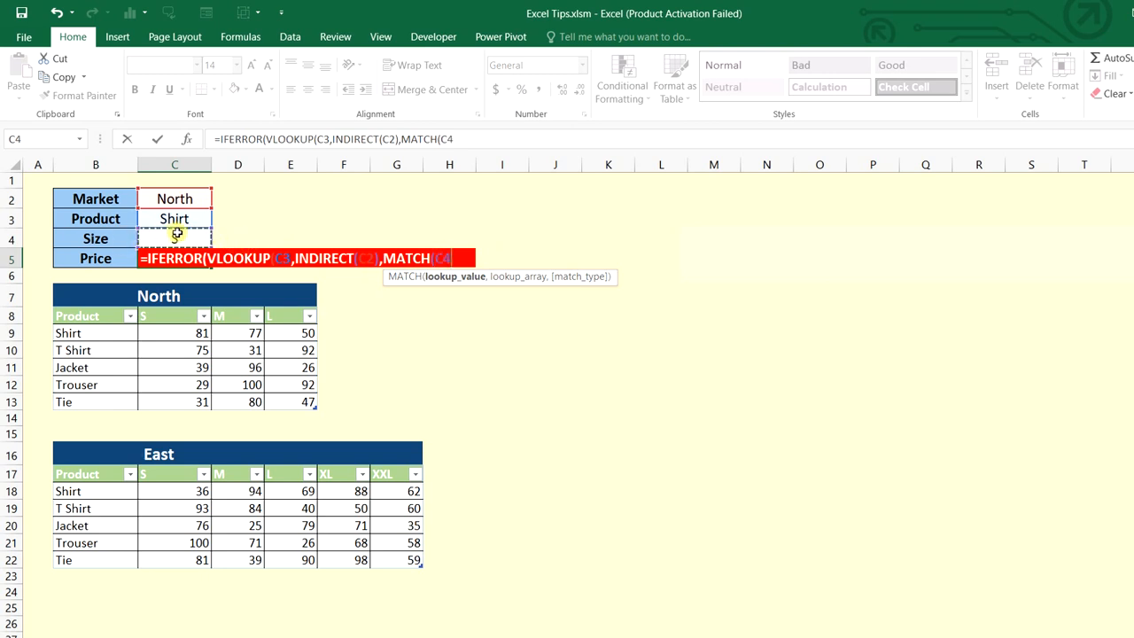
type(",")
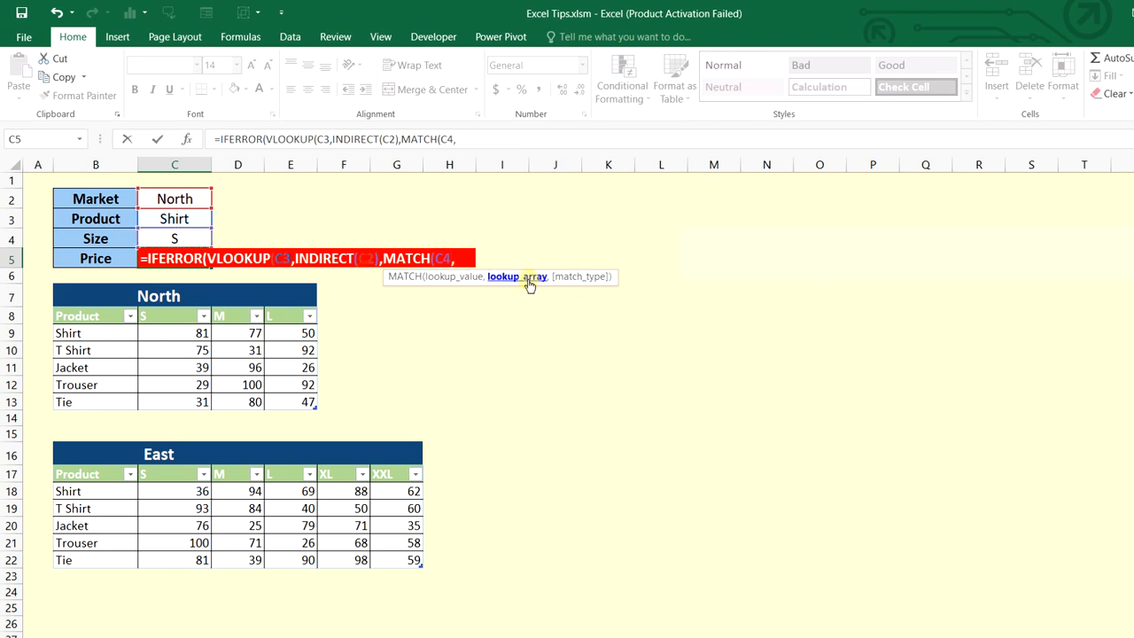
type("ind")
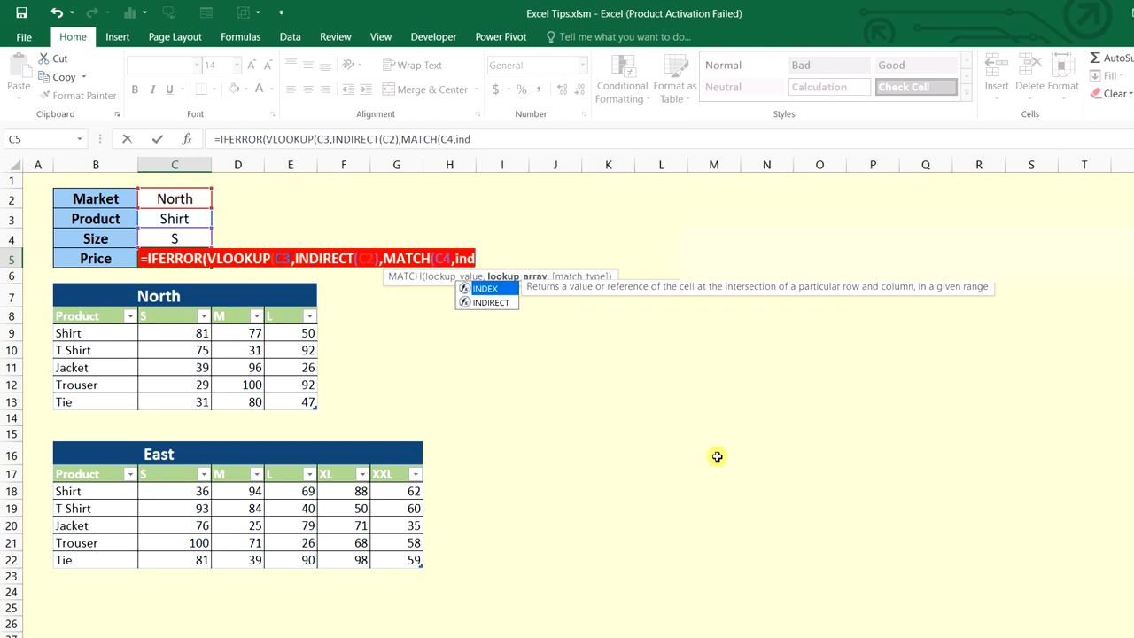
key("Down")
key("Tab")
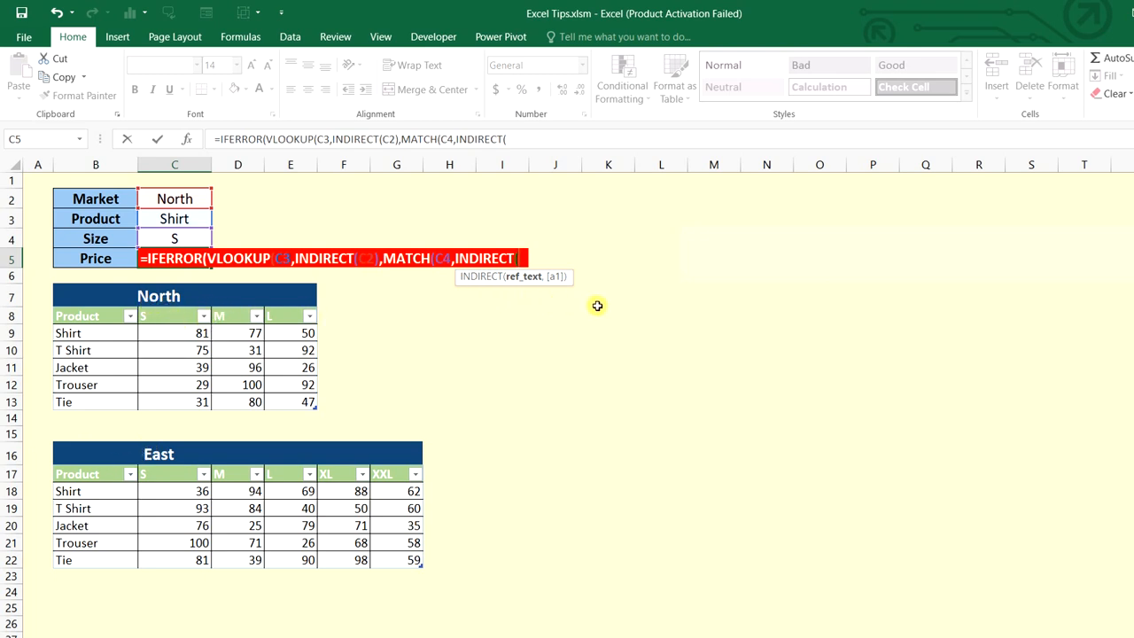
Turn the North header reference into INDIRECT(C2&"[#Headers]") for MATCH's lookup array
left_click(118, 316)
left_click_drag(118, 316, 283, 315)
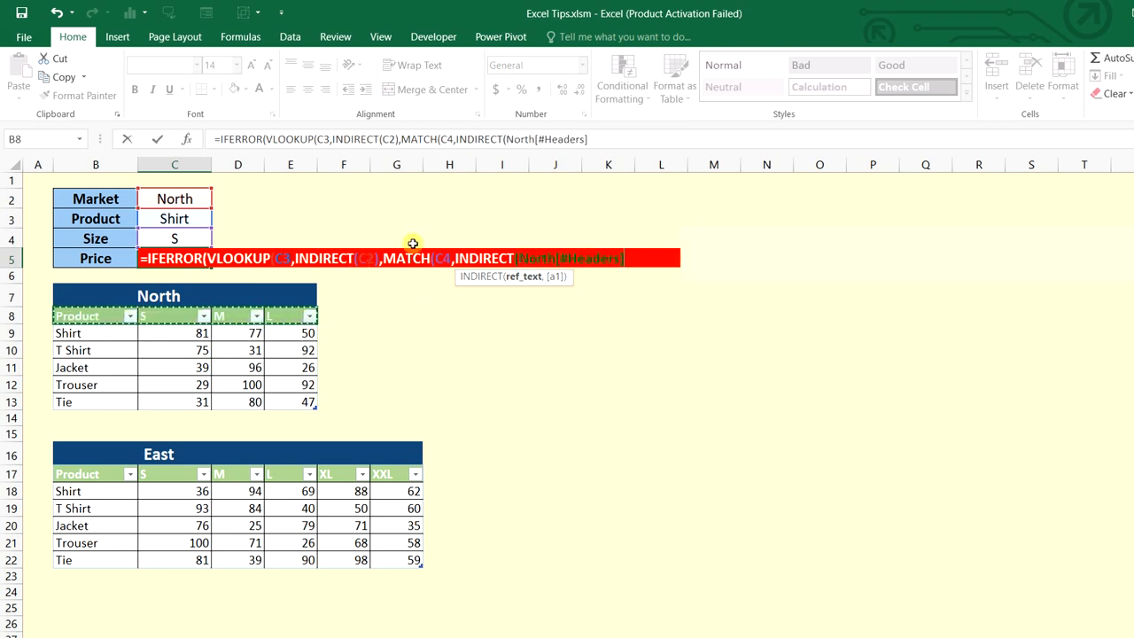
left_click_drag(557, 259, 523, 257)
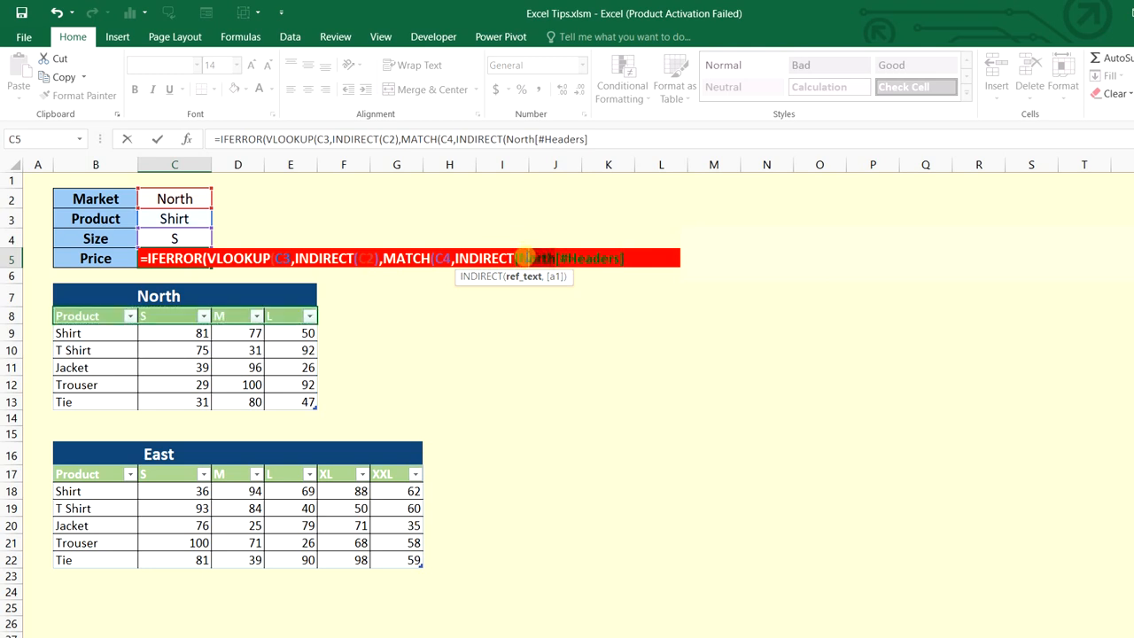
type("N")
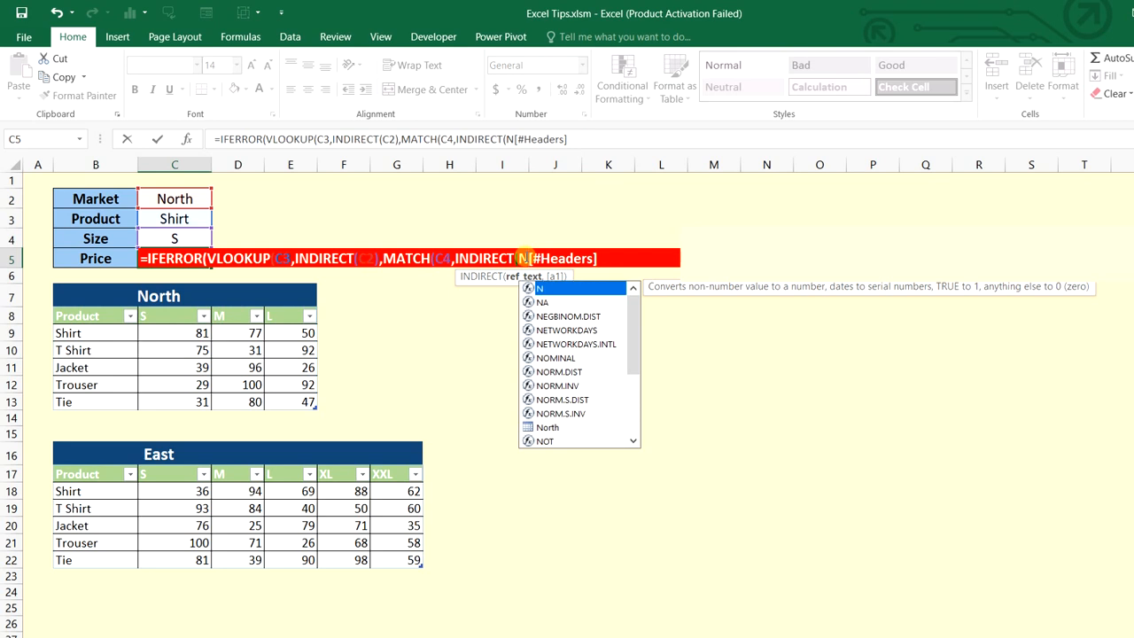
key("BackSpace")
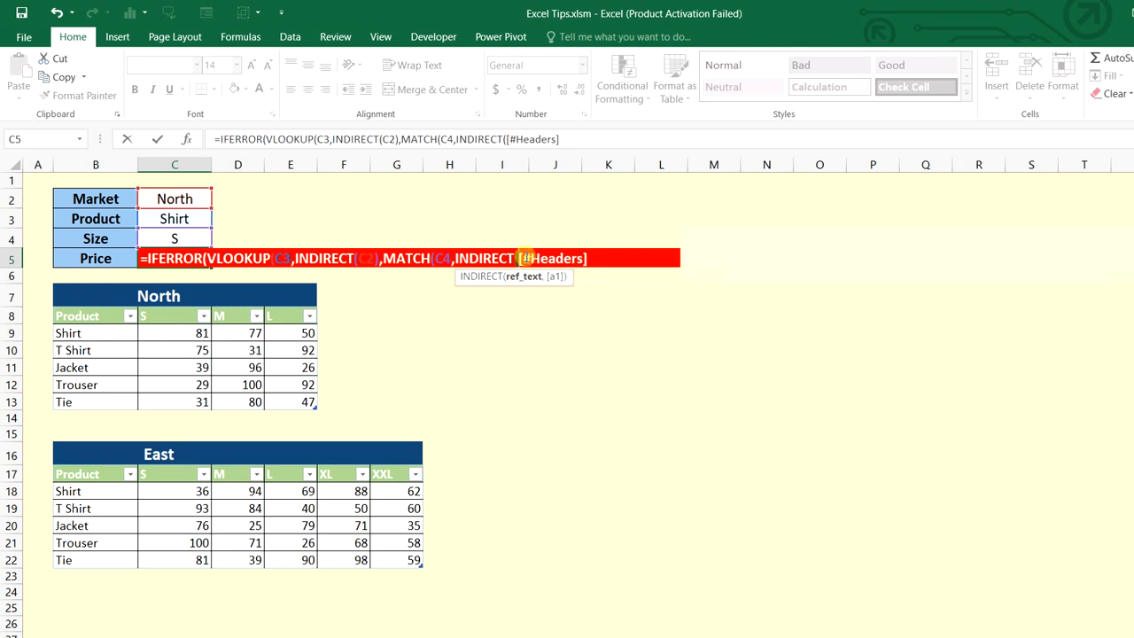
left_click(175, 198)
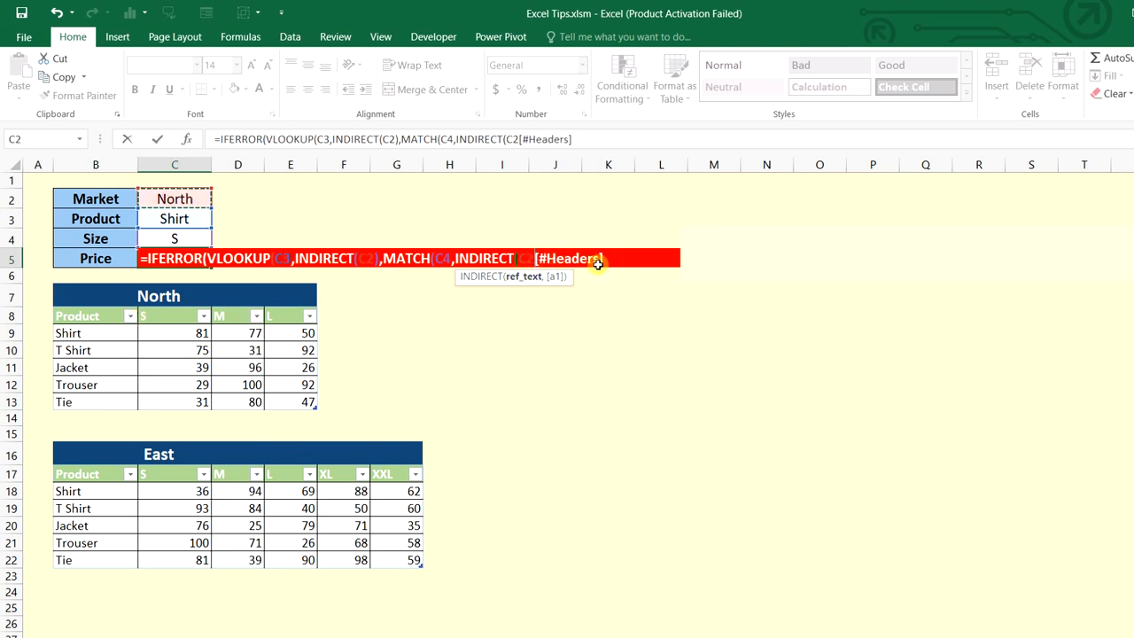
left_click(533, 257)
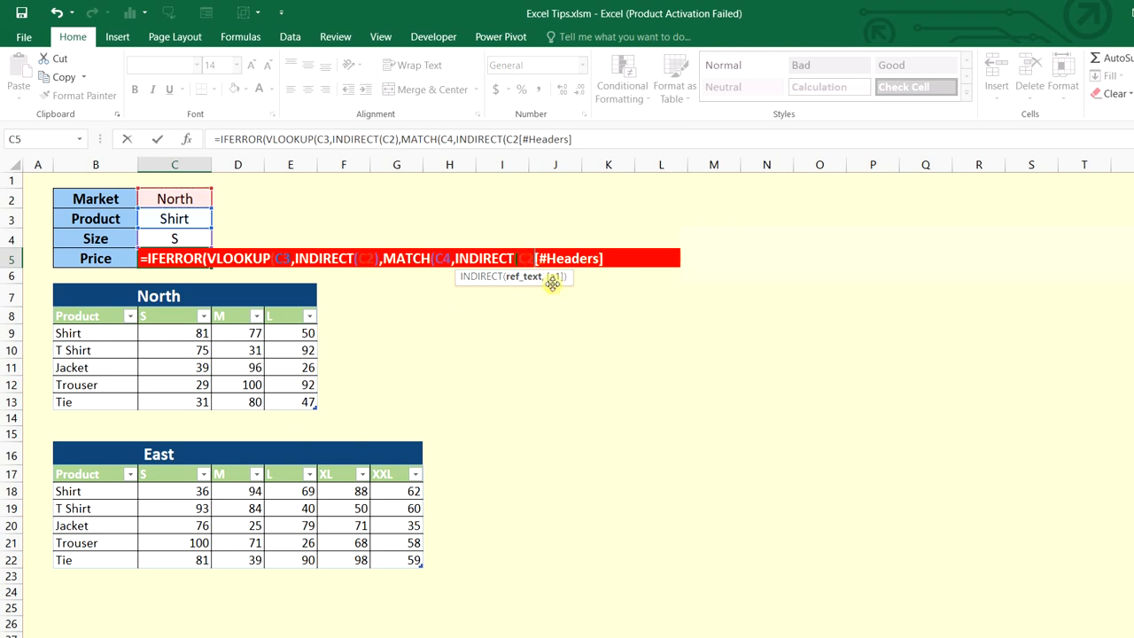
type("&")
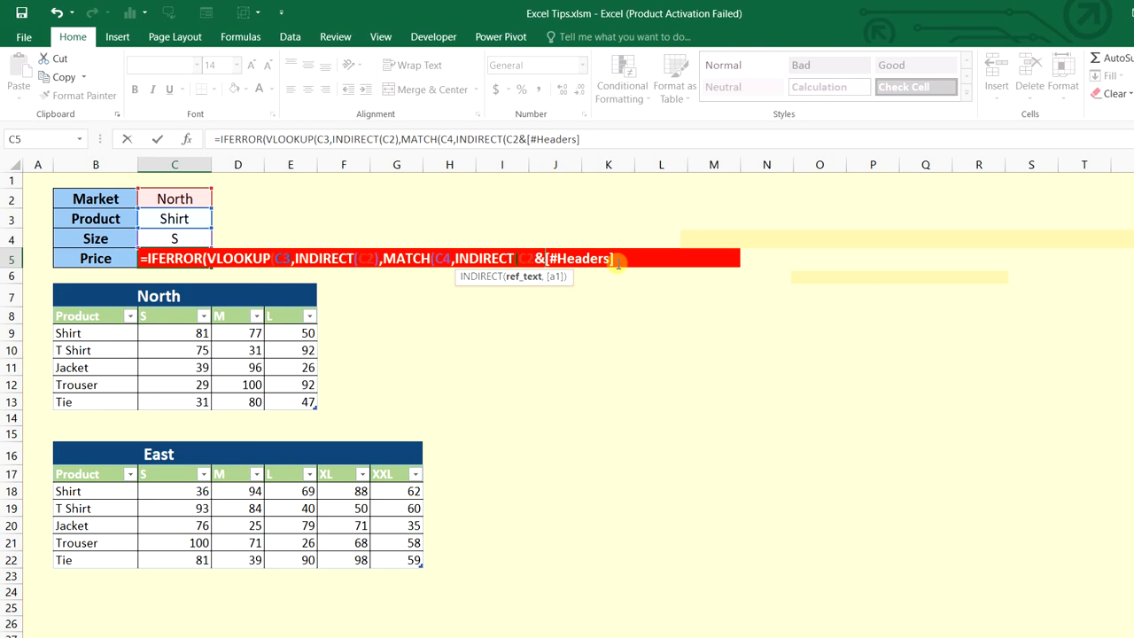
type("\"")
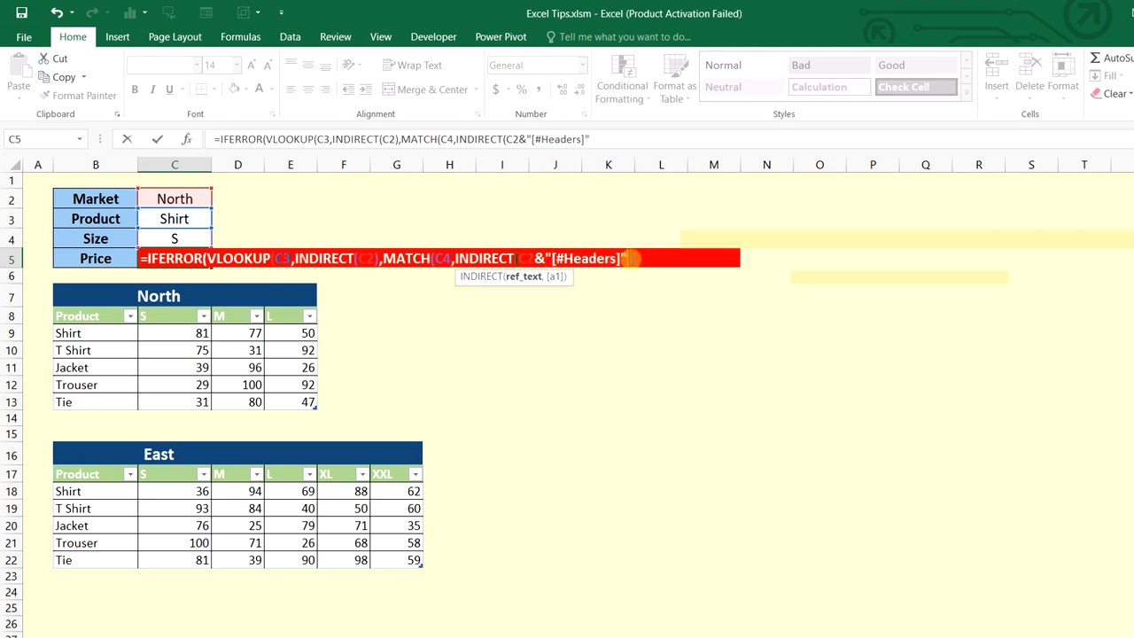
type("),")
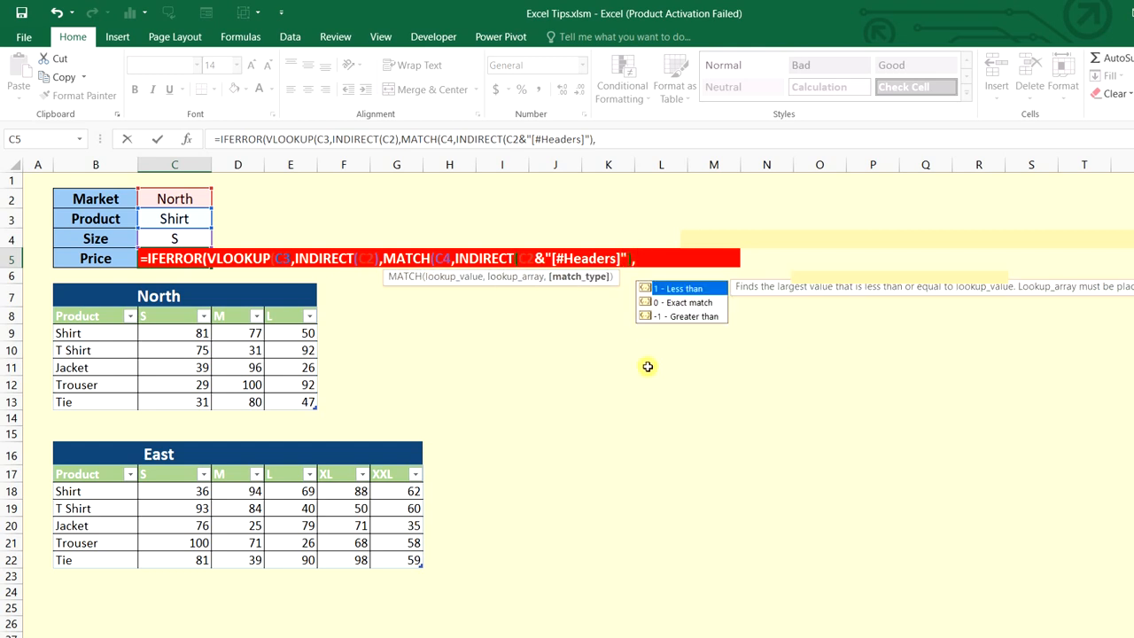
Set MATCH to exact match 0 and VLOOKUP's range lookup to FALSE
key("Down")
key("Tab")
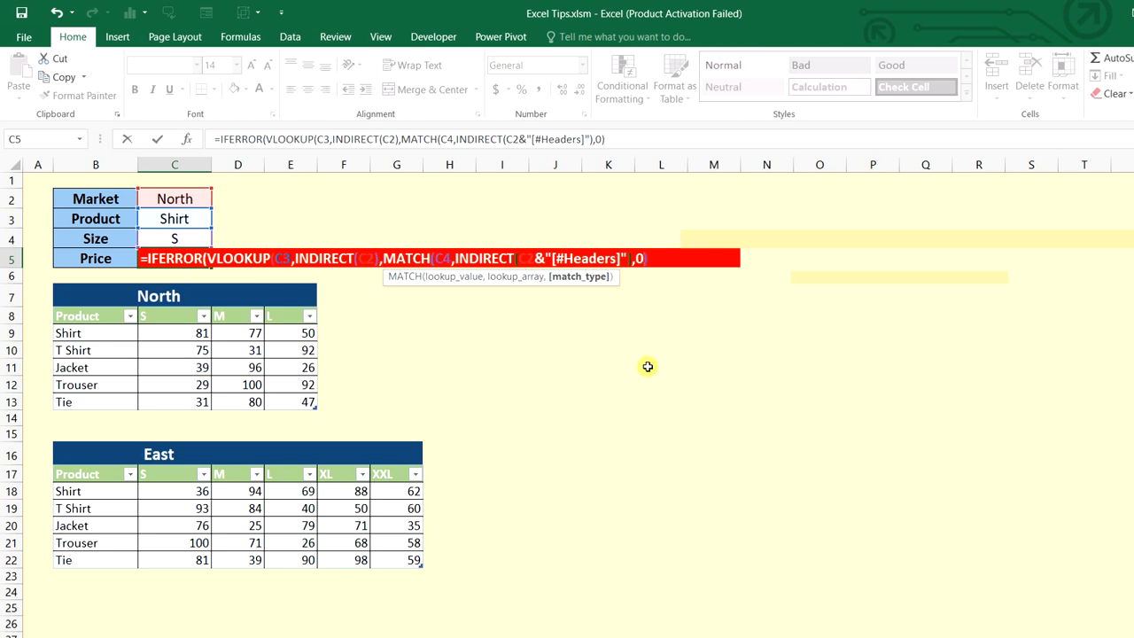
type(")")
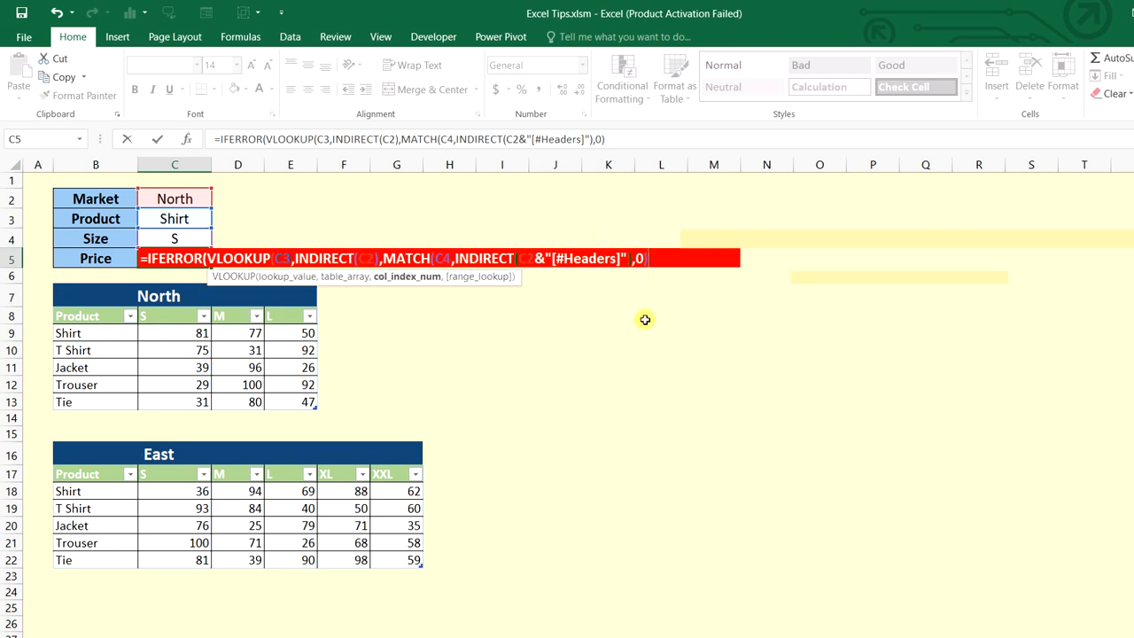
type(",")
key("Down")
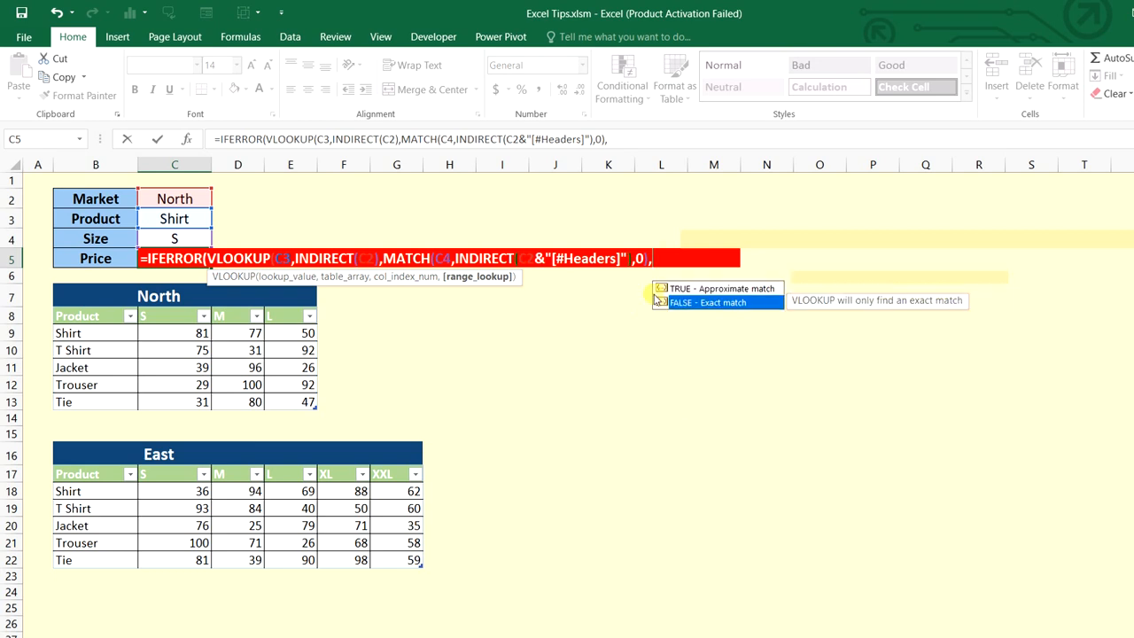
key("Tab")
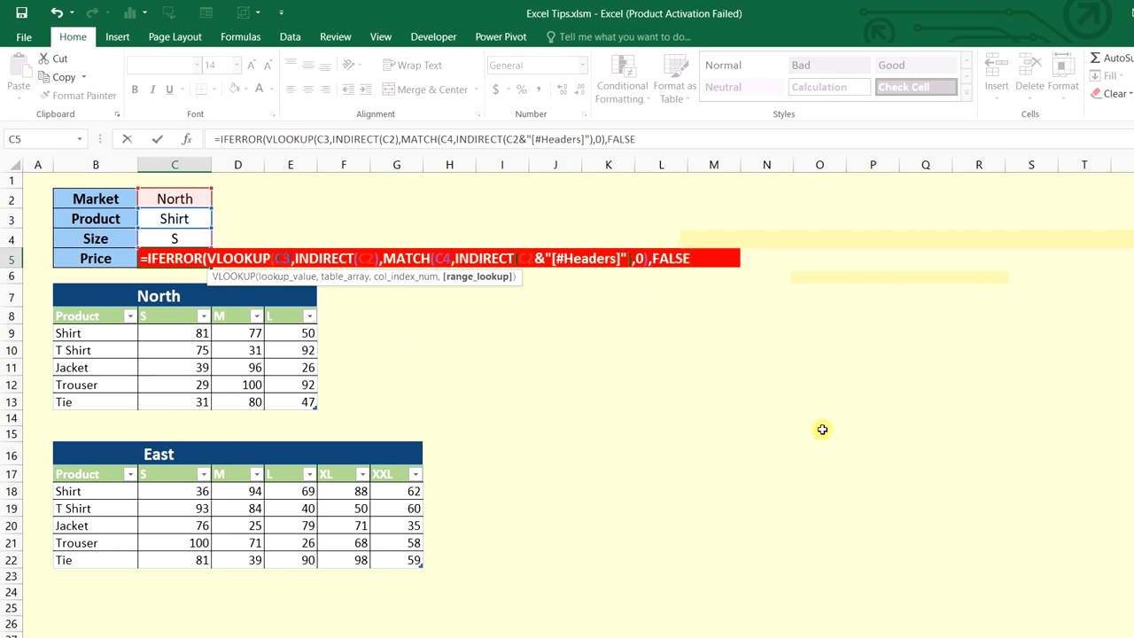
Add the "No Data" IFERROR fallback and commit, so C5 shows 81
key("Right")
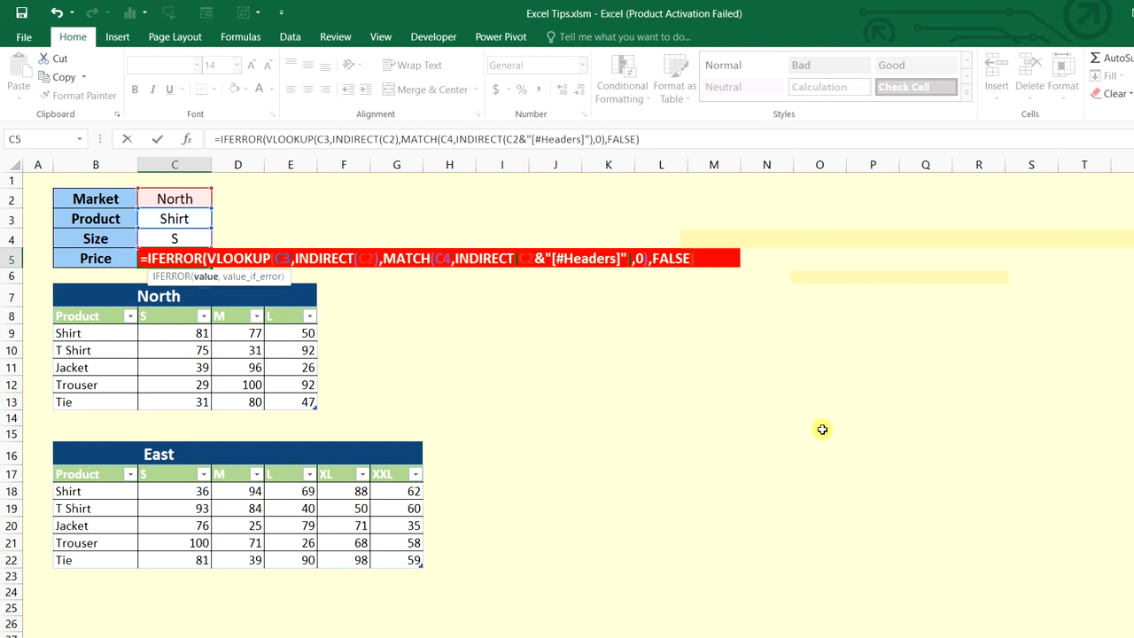
type(",")
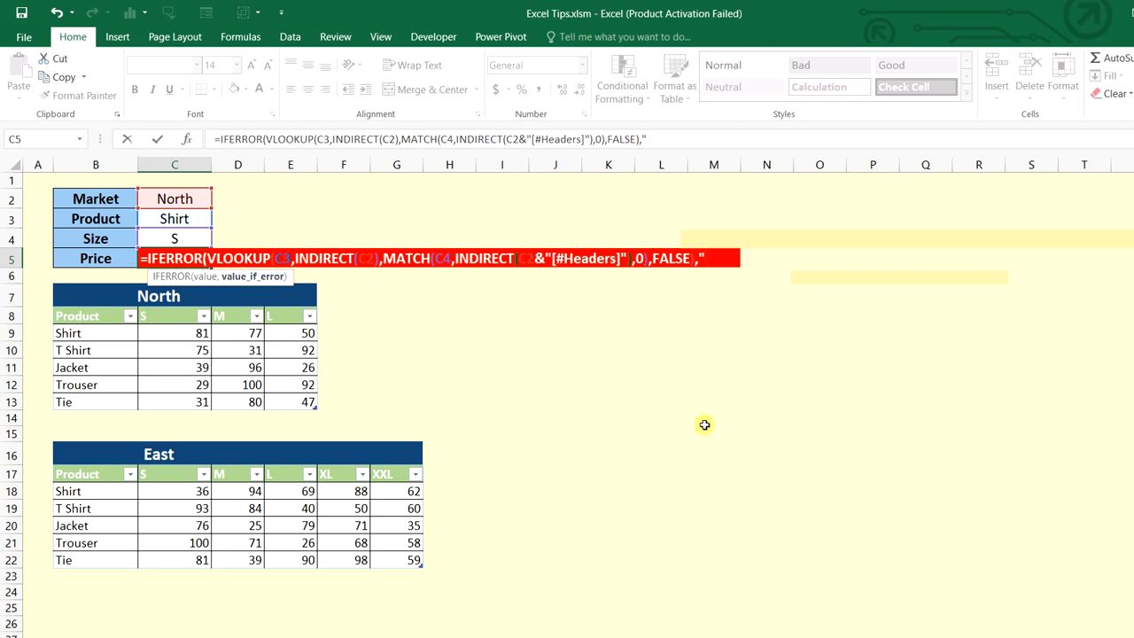
type("Data")
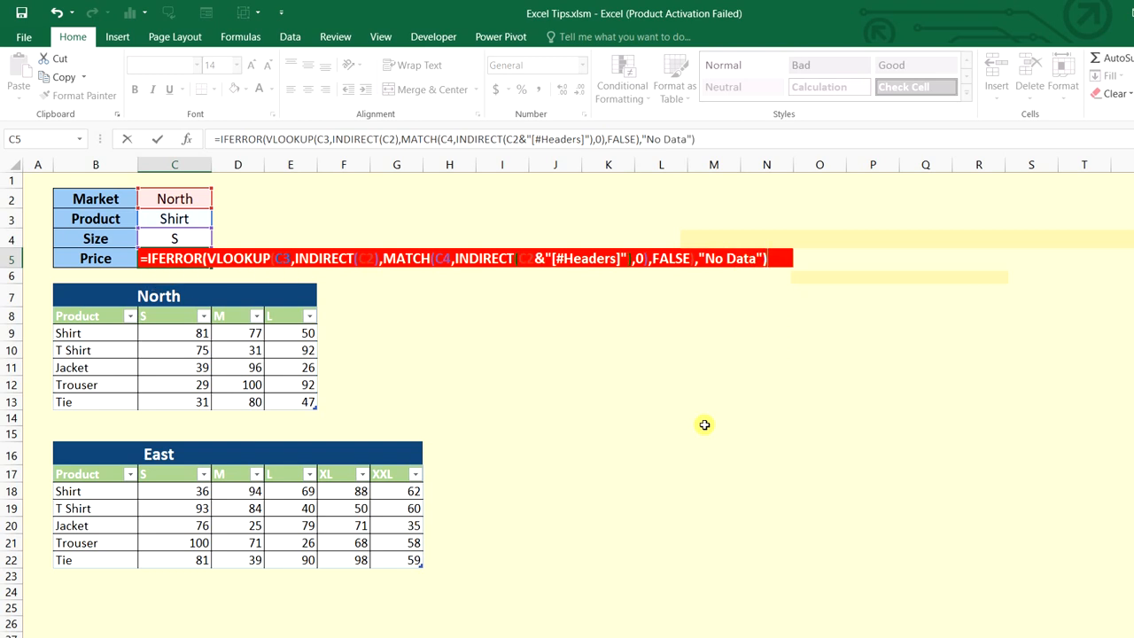
key("Return")
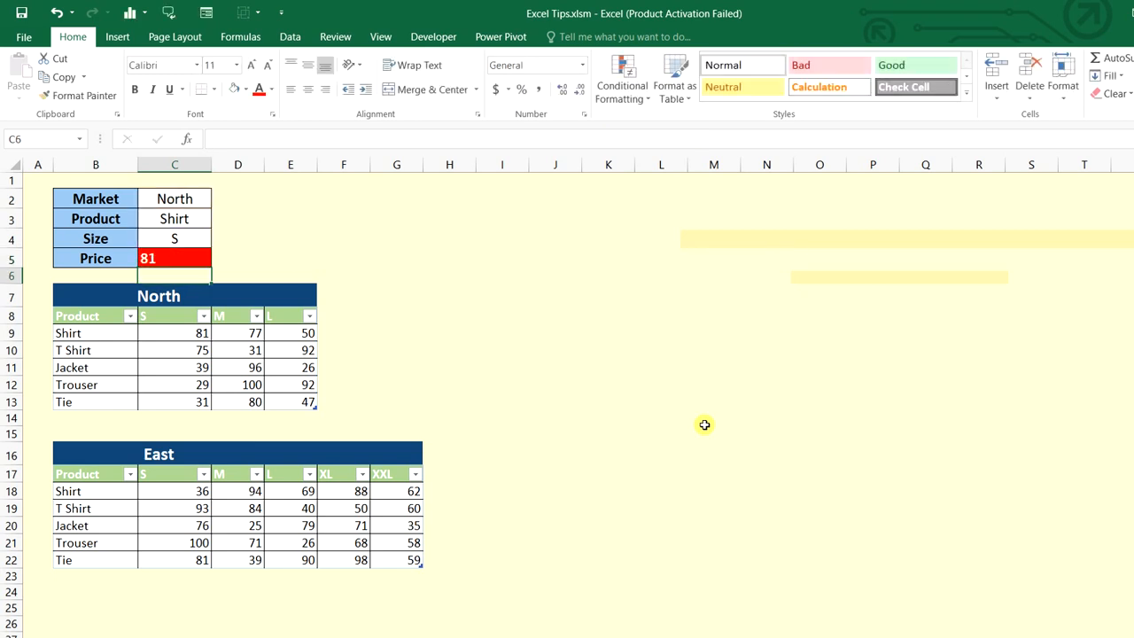
Check the North Shirt price row, then change the size in C4 to L
key("Up")
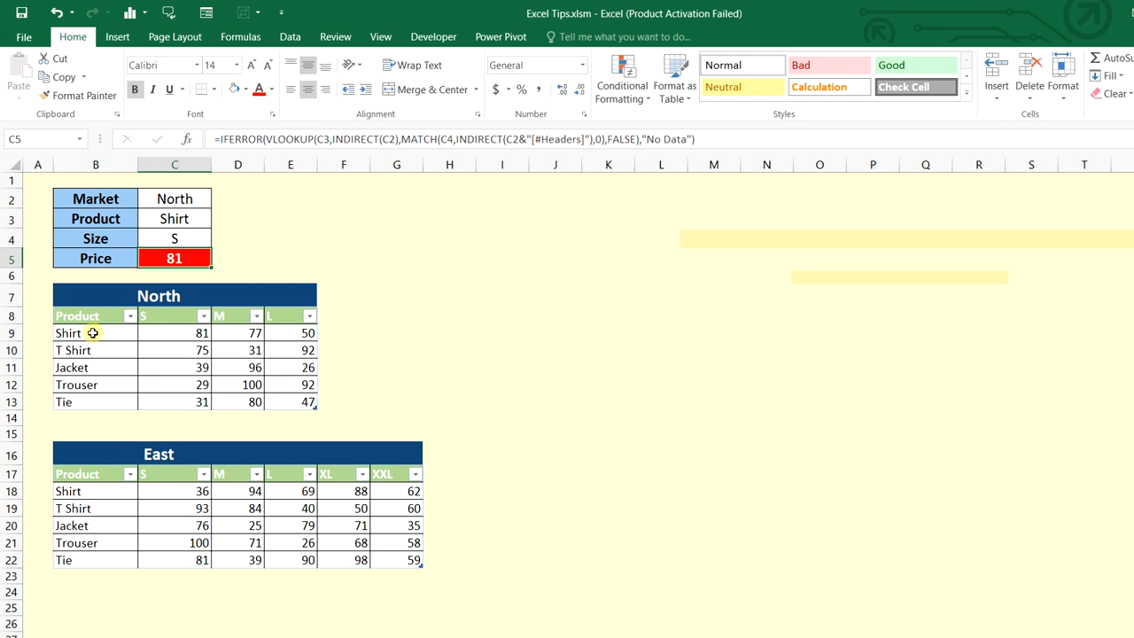
left_click(12, 333)
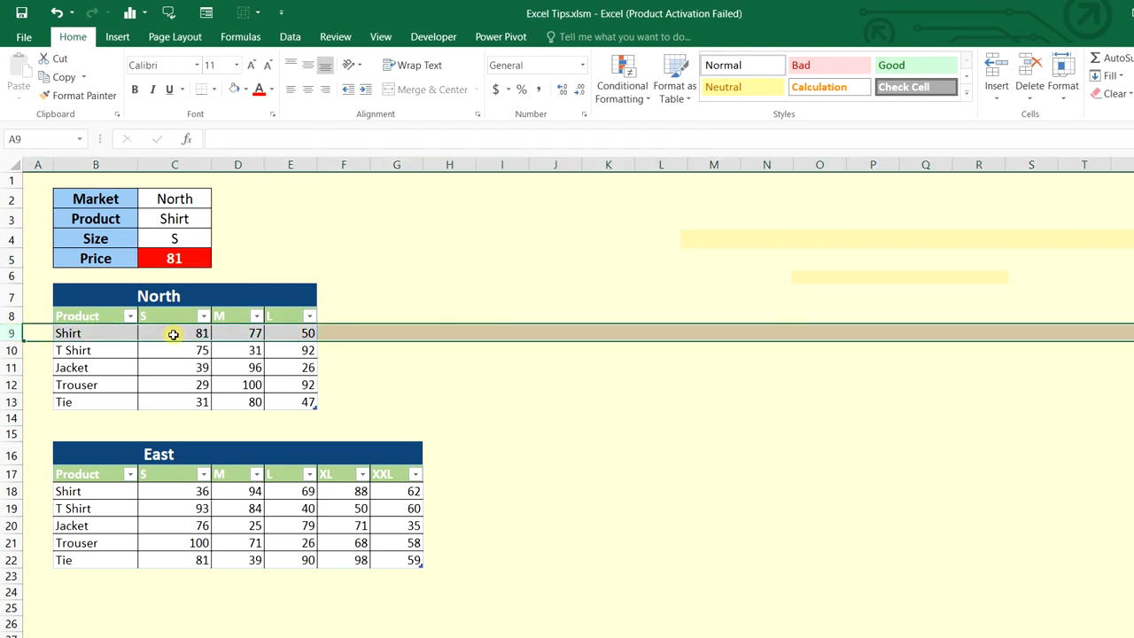
left_click(173, 334)
left_click(203, 236)
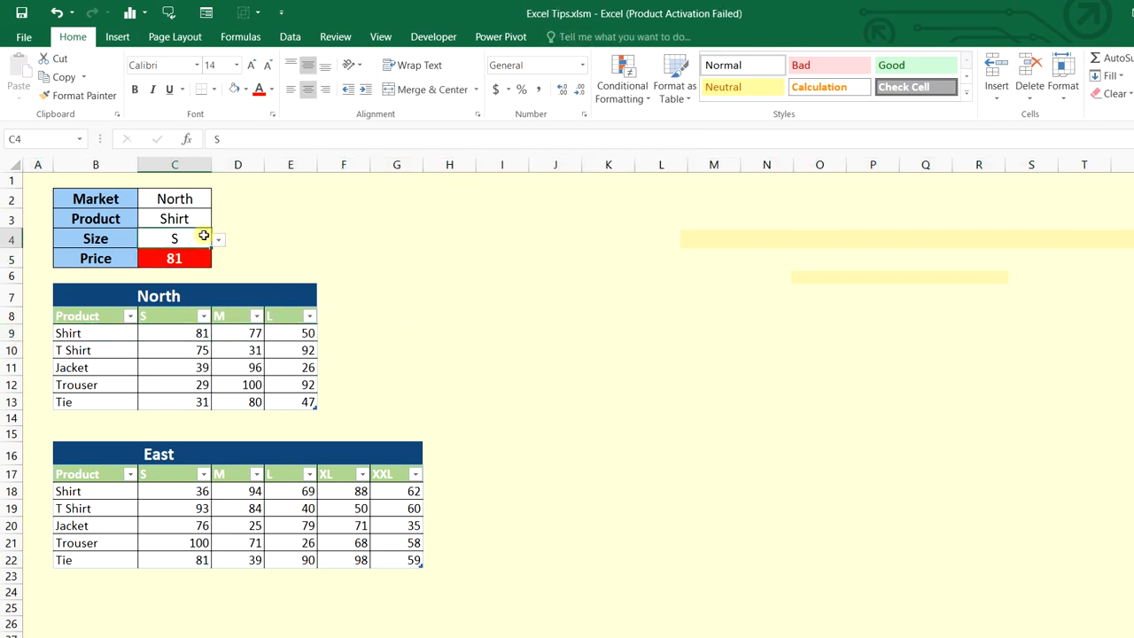
left_click(218, 239)
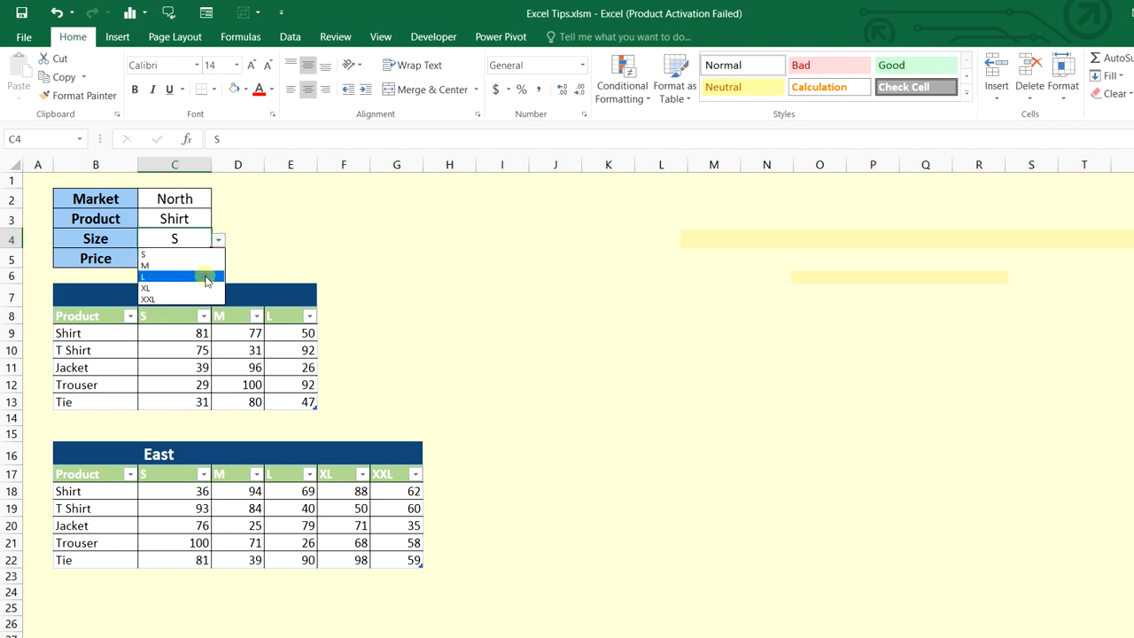
left_click(206, 278)
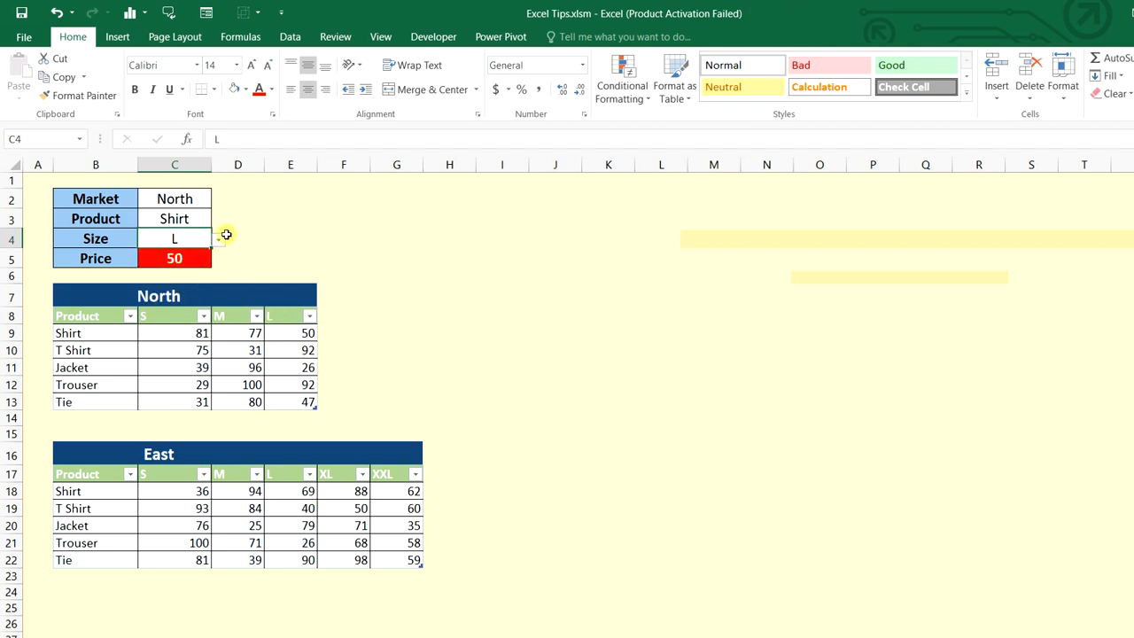
Switch the market to East and back to North, then choose size XXL for No Data
left_click(203, 198)
left_click(220, 203)
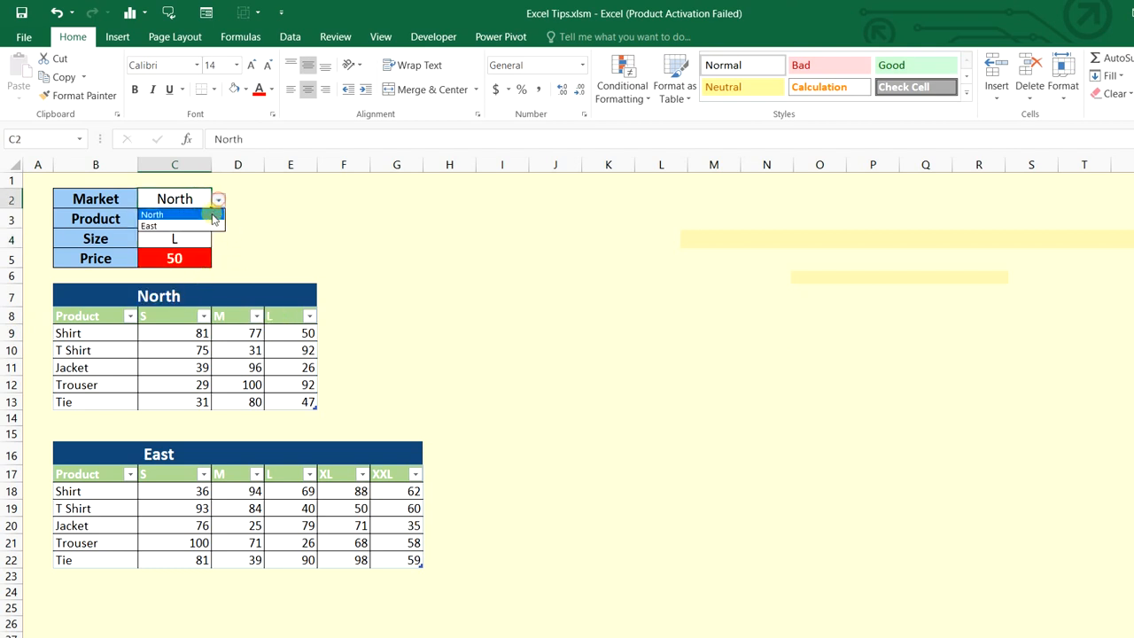
left_click(209, 229)
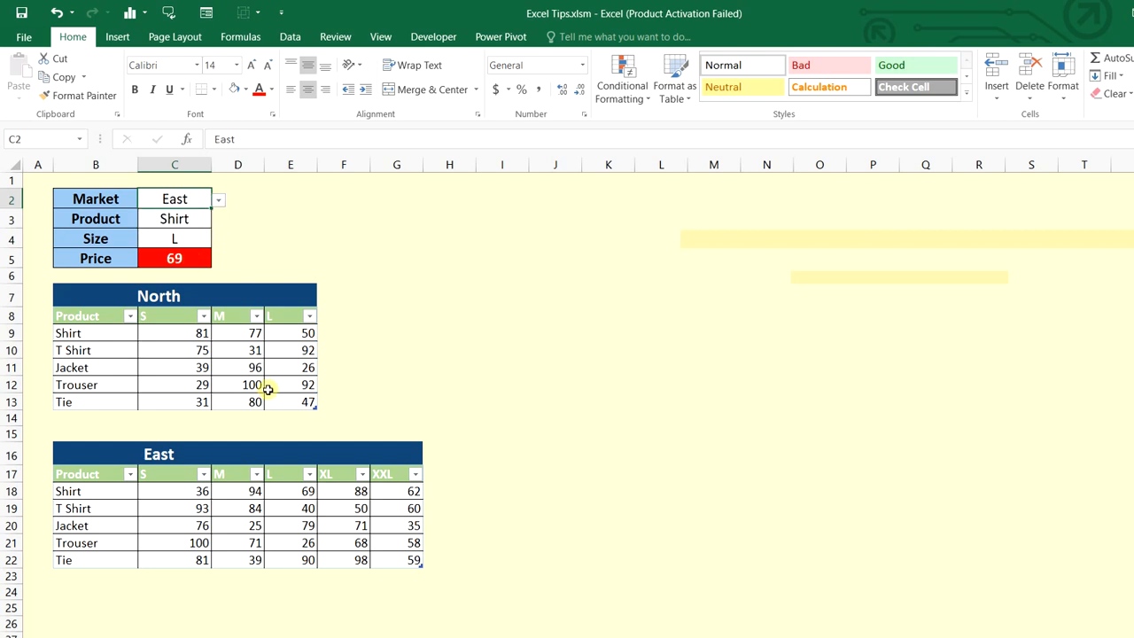
left_click(218, 200)
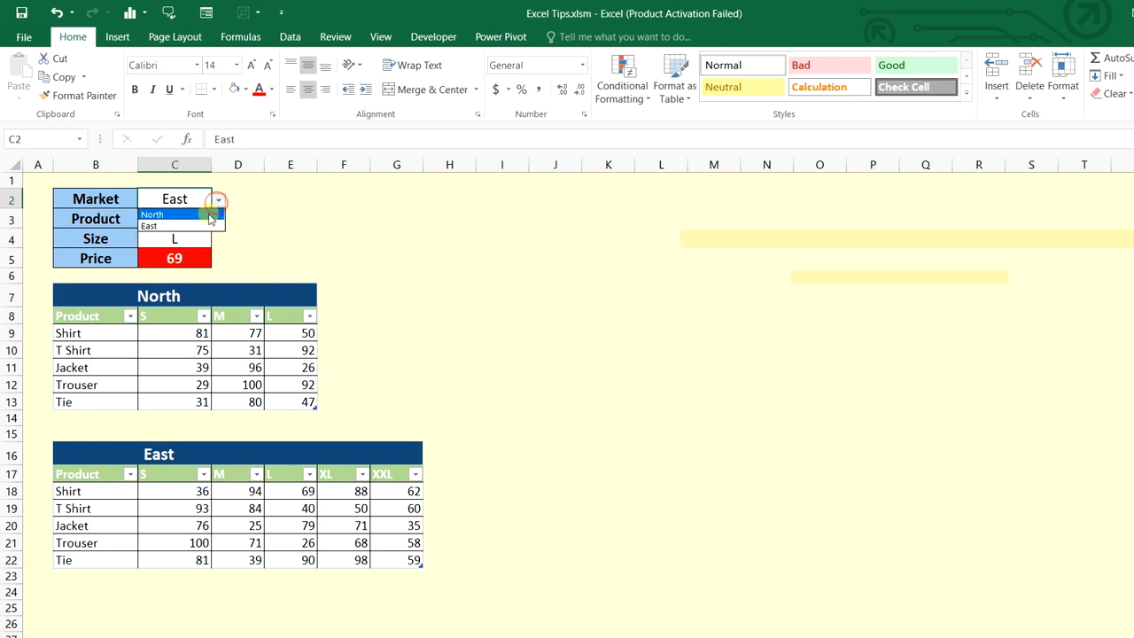
left_click(209, 214)
left_click(202, 241)
left_click(218, 239)
left_click(215, 296)
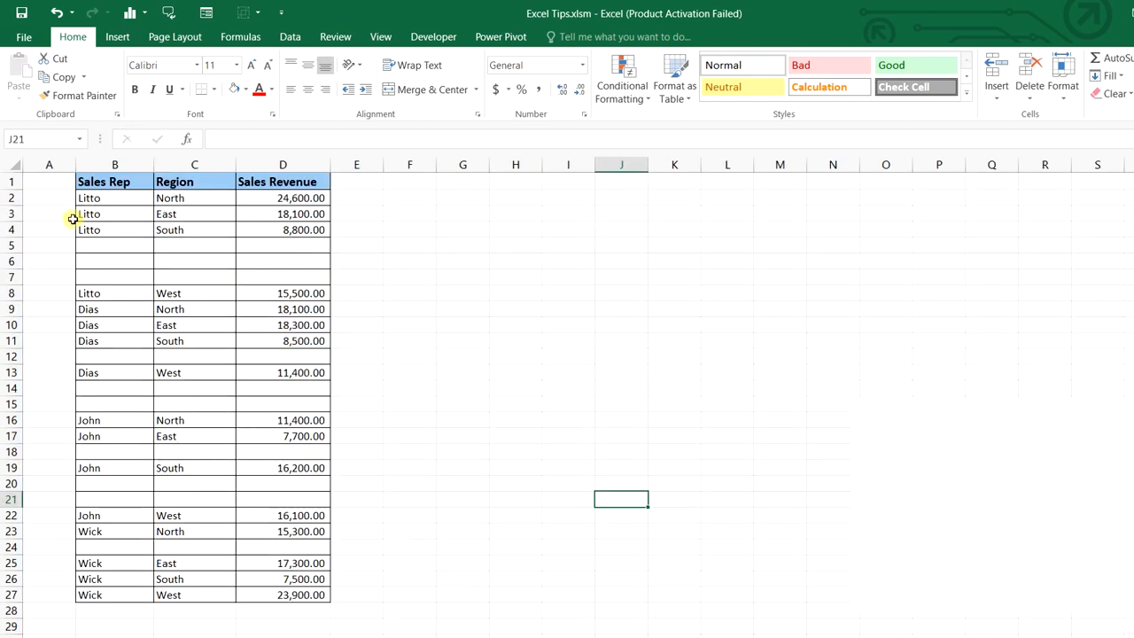
Highlight the empty rows 5–7, 12 and 14–15, then select the sales table B1:D27
left_click_drag(8, 246, 10, 276)
left_click(11, 356)
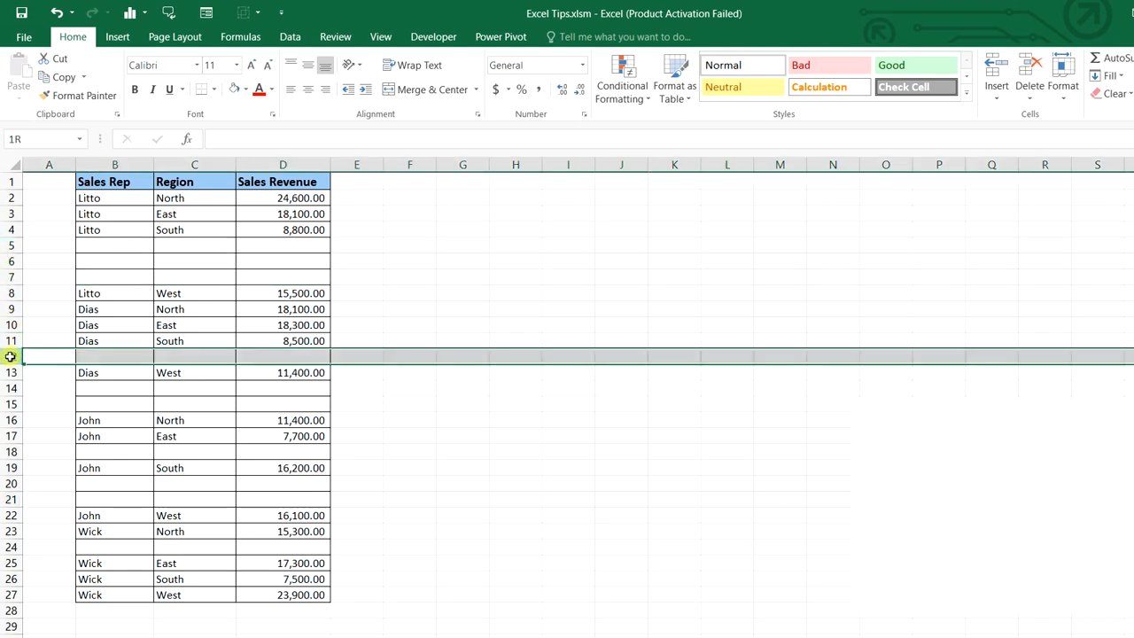
left_click_drag(11, 388, 11, 404)
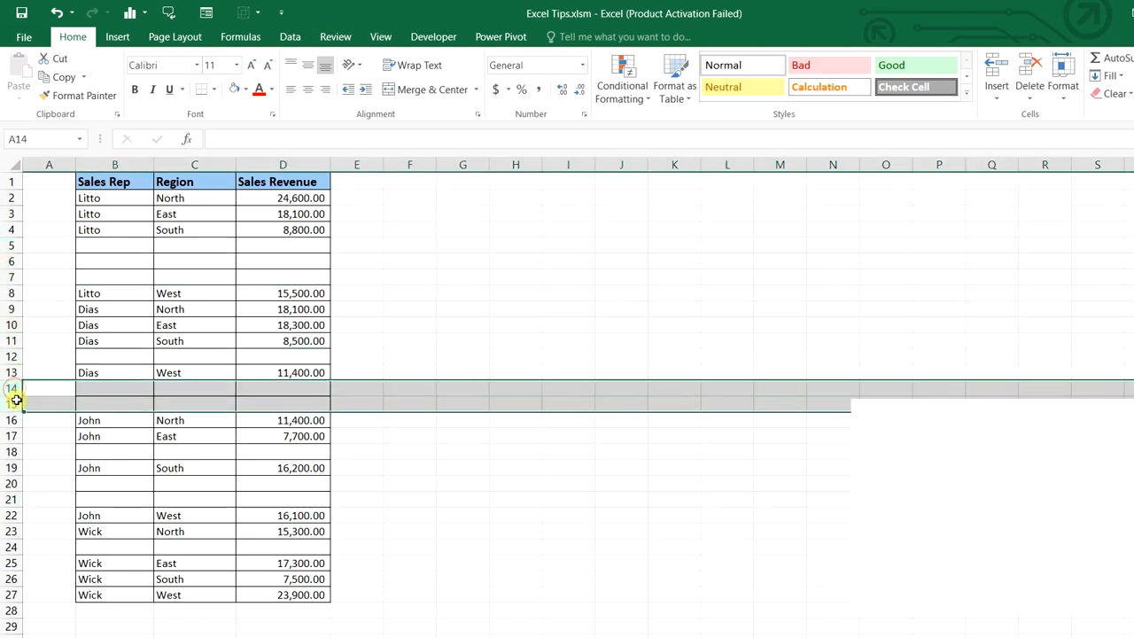
left_click(525, 386)
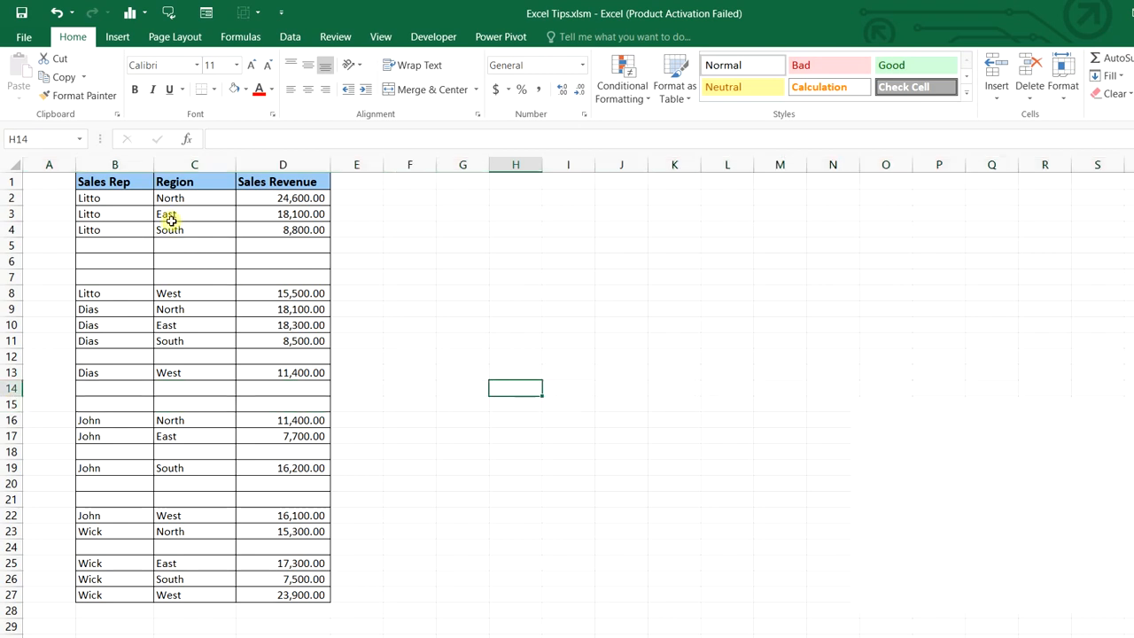
left_click_drag(131, 182, 286, 591)
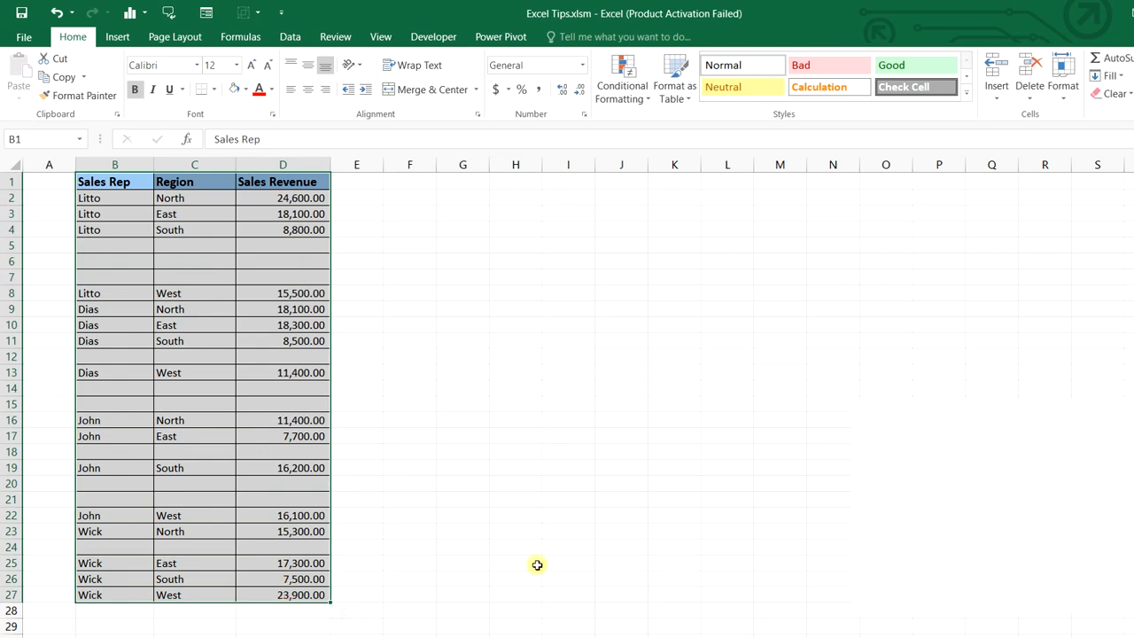
Use Go To Special with Blanks to select only the empty cells in B1:D27
key("F5")
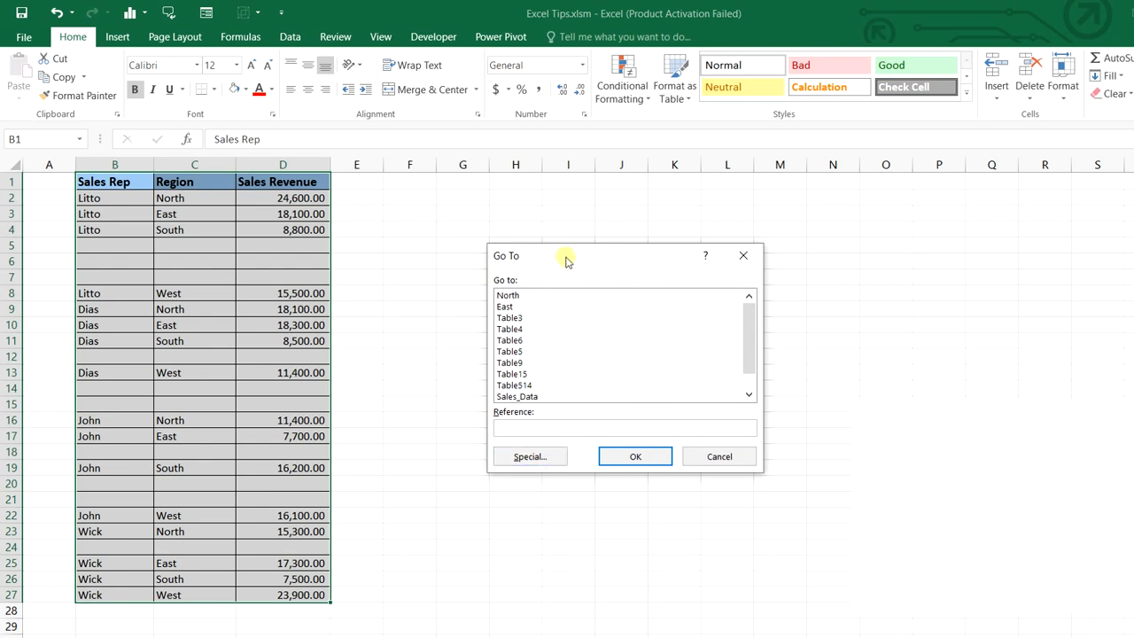
left_click_drag(567, 258, 468, 262)
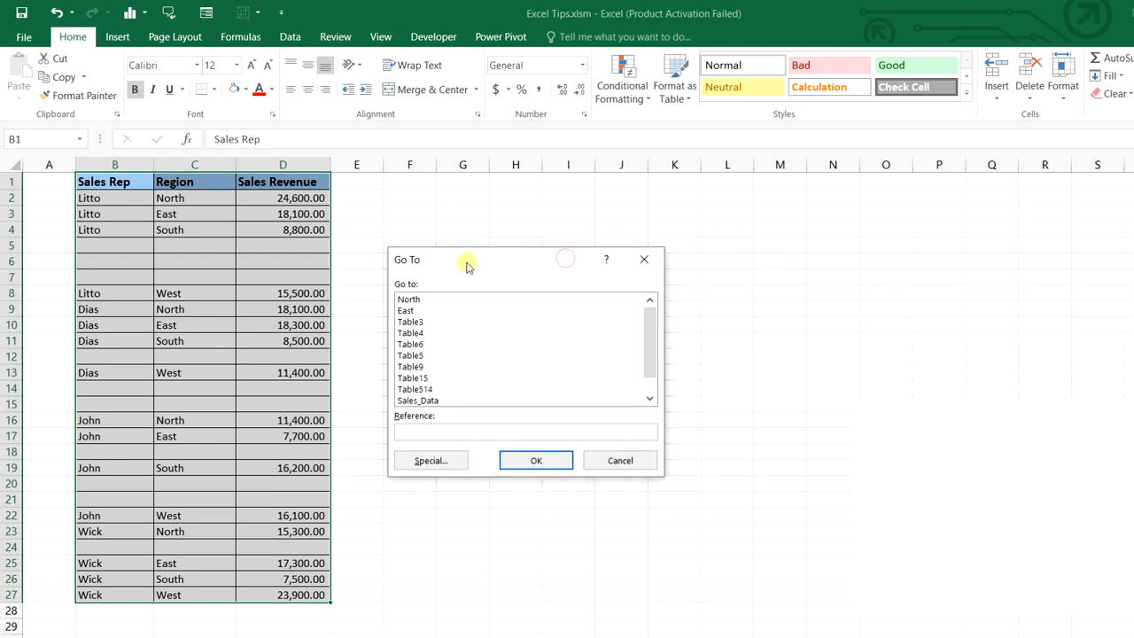
left_click(460, 462)
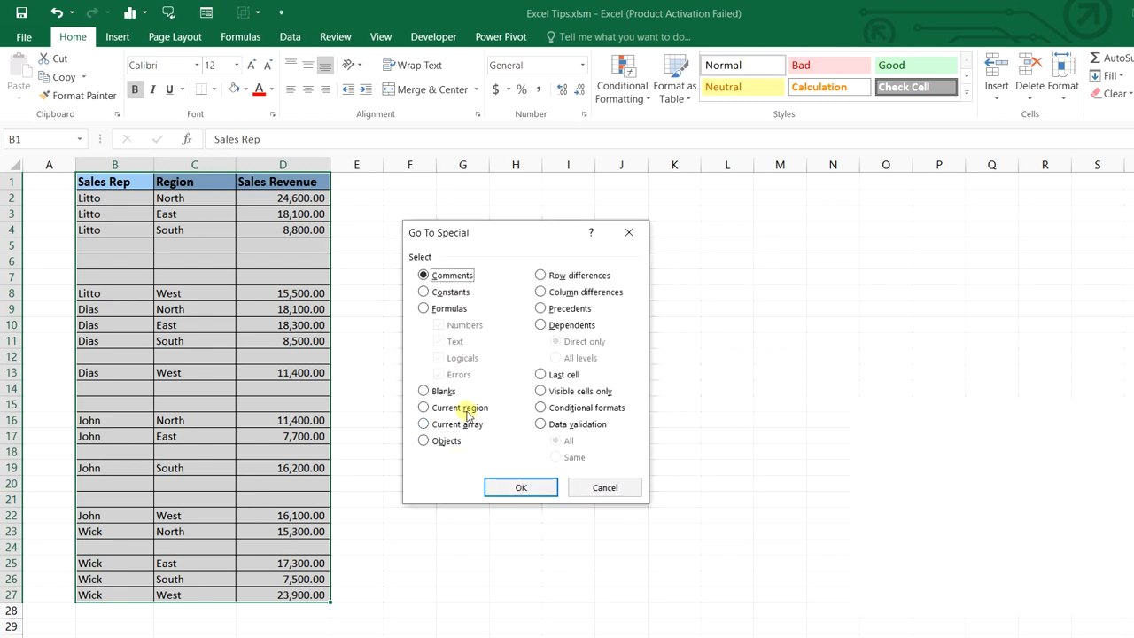
left_click(423, 391)
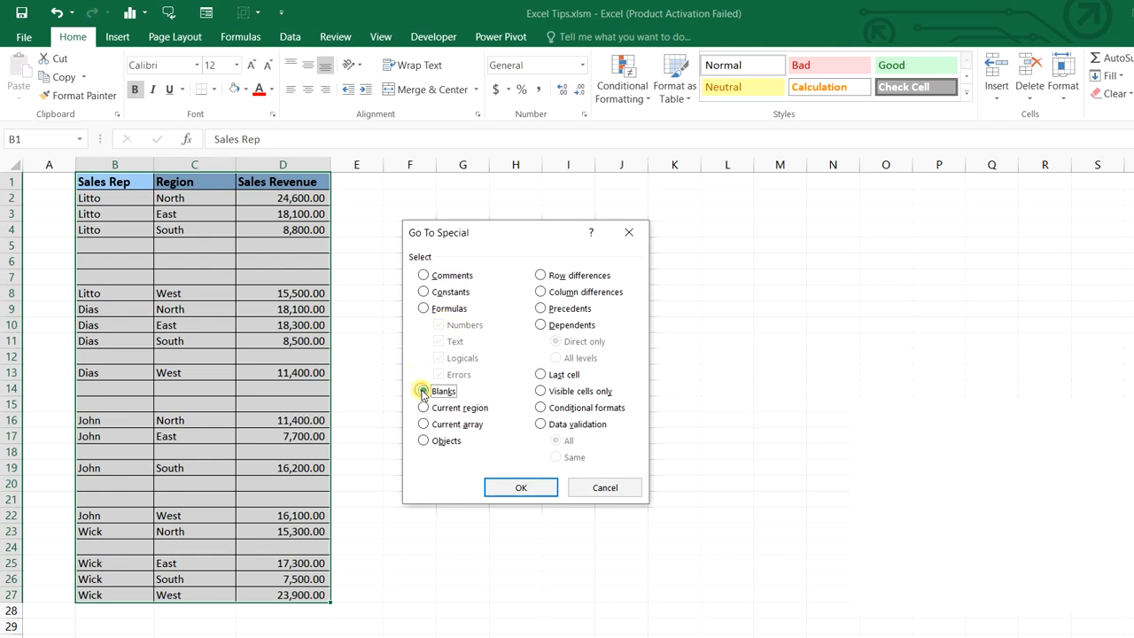
left_click(519, 488)
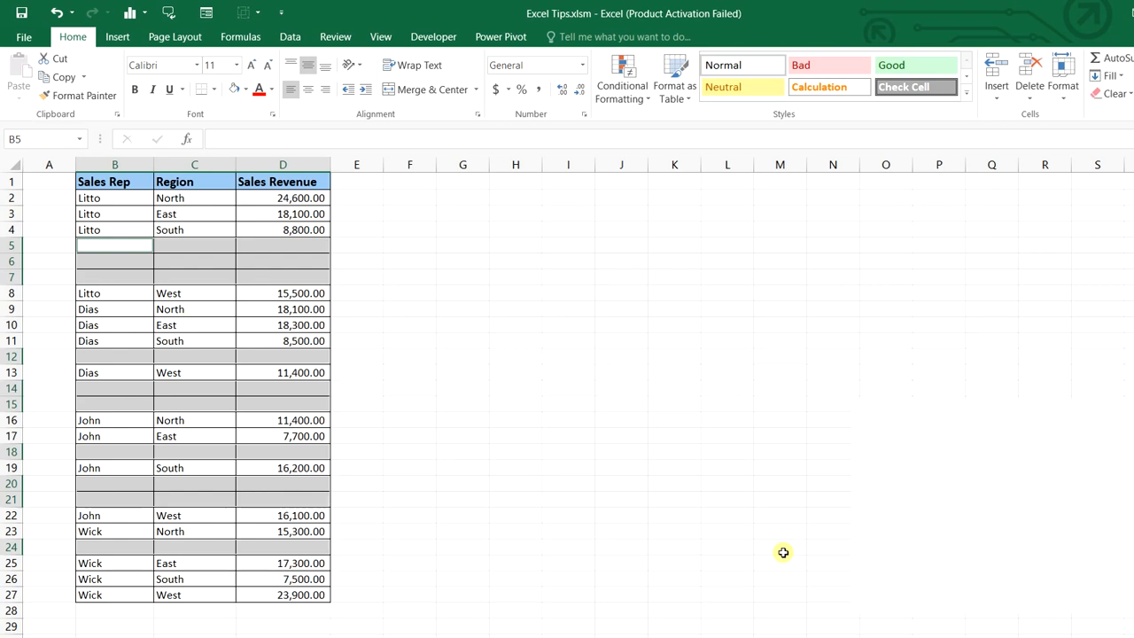
Delete the selected blank cells with Shift cells up so the sales rows close up
key("ctrl+minus")
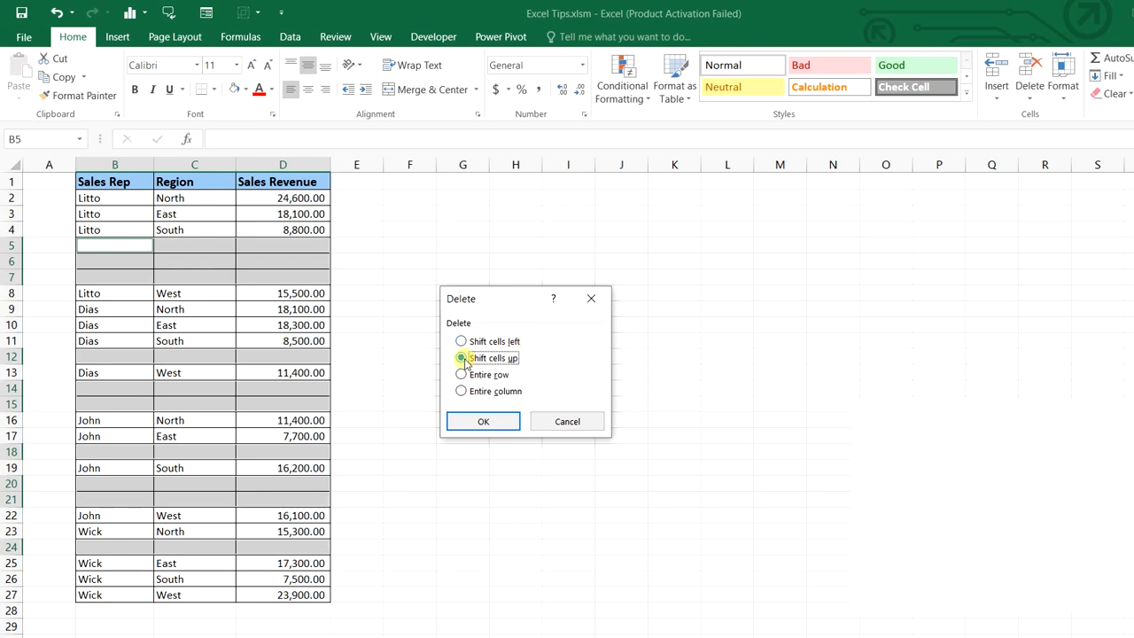
left_click(494, 421)
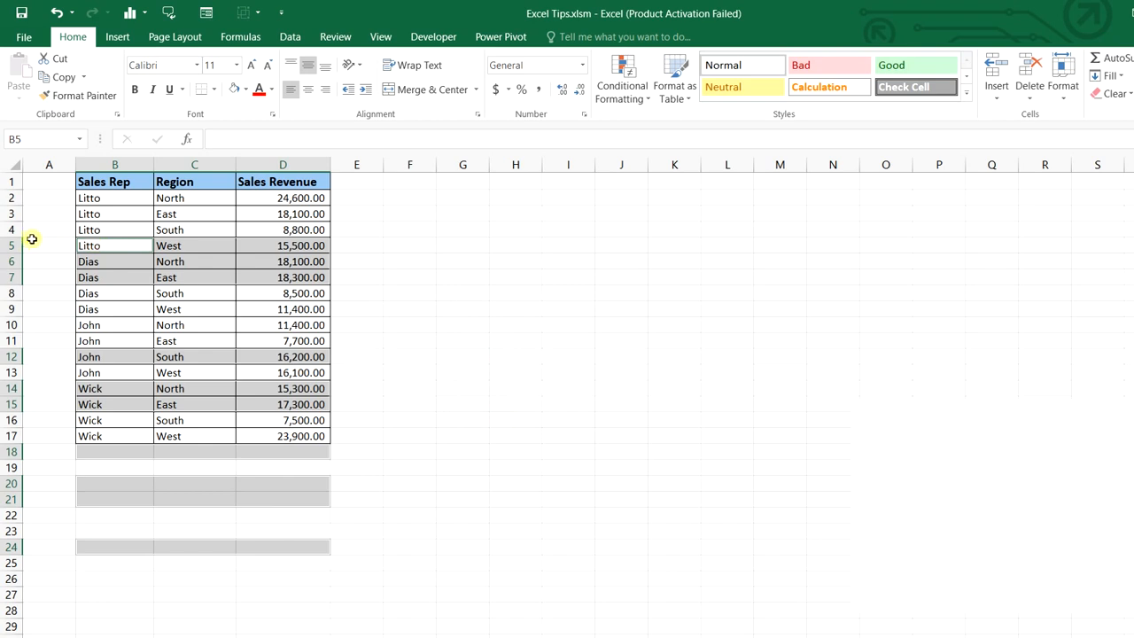
left_click(673, 458)
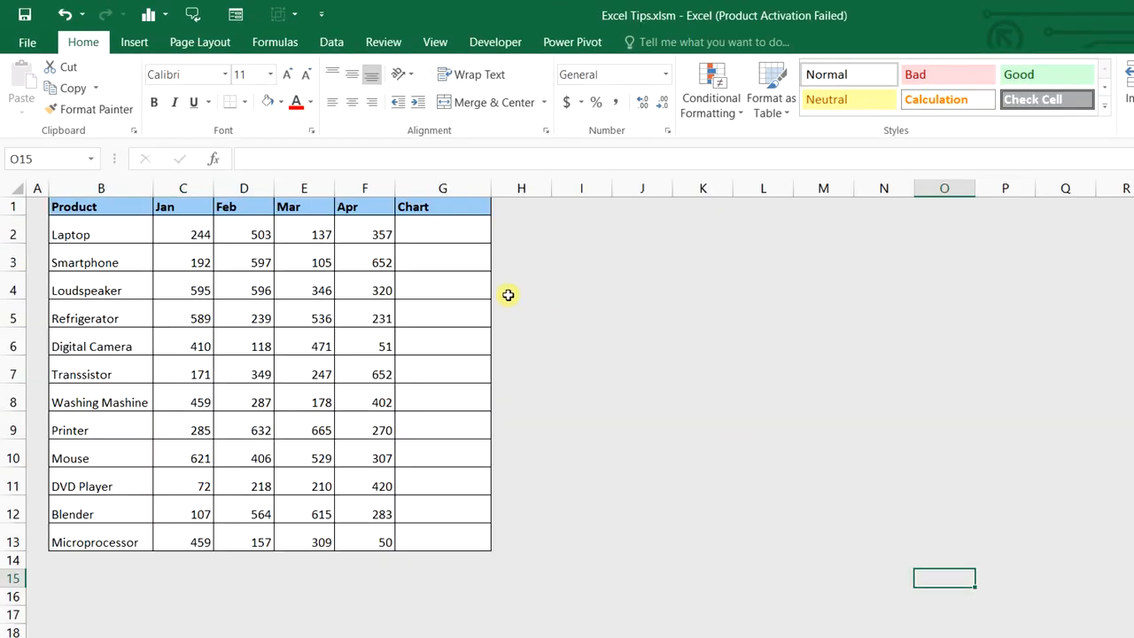
left_click_drag(446, 231, 462, 529)
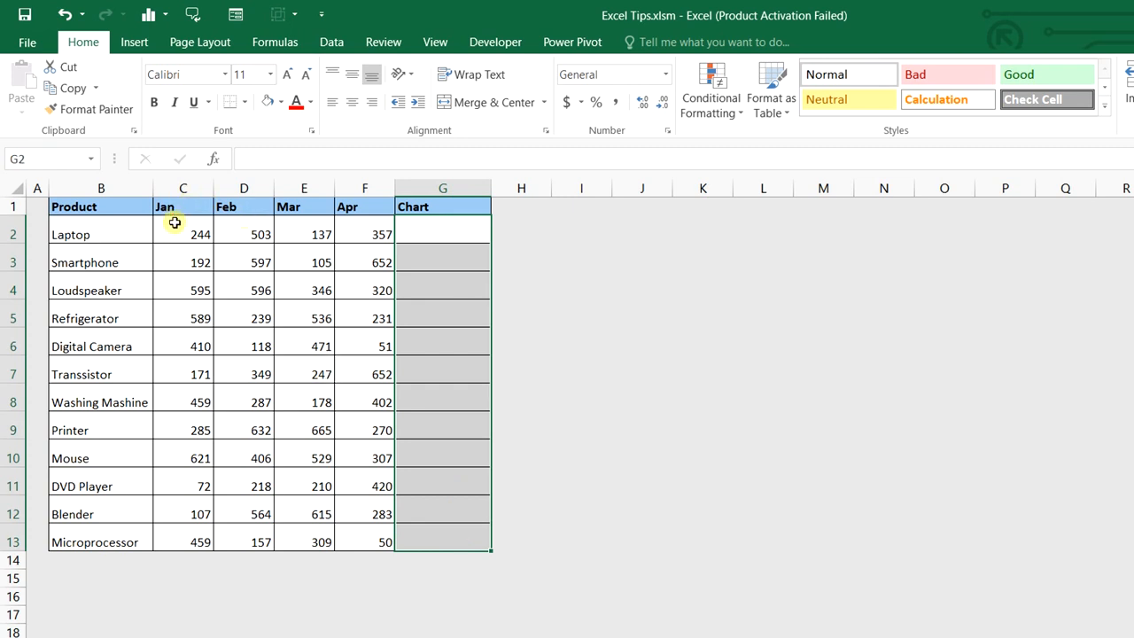
Insert line sparklines in G2:G13 using the monthly data range C2:F13
left_click_drag(176, 229, 430, 526)
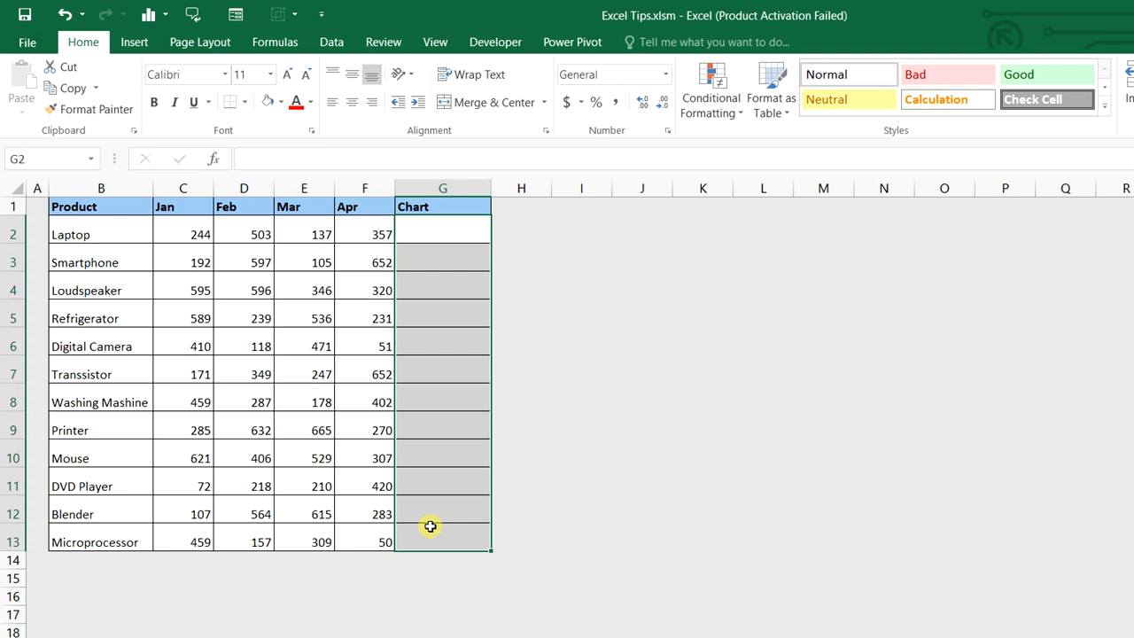
left_click(134, 42)
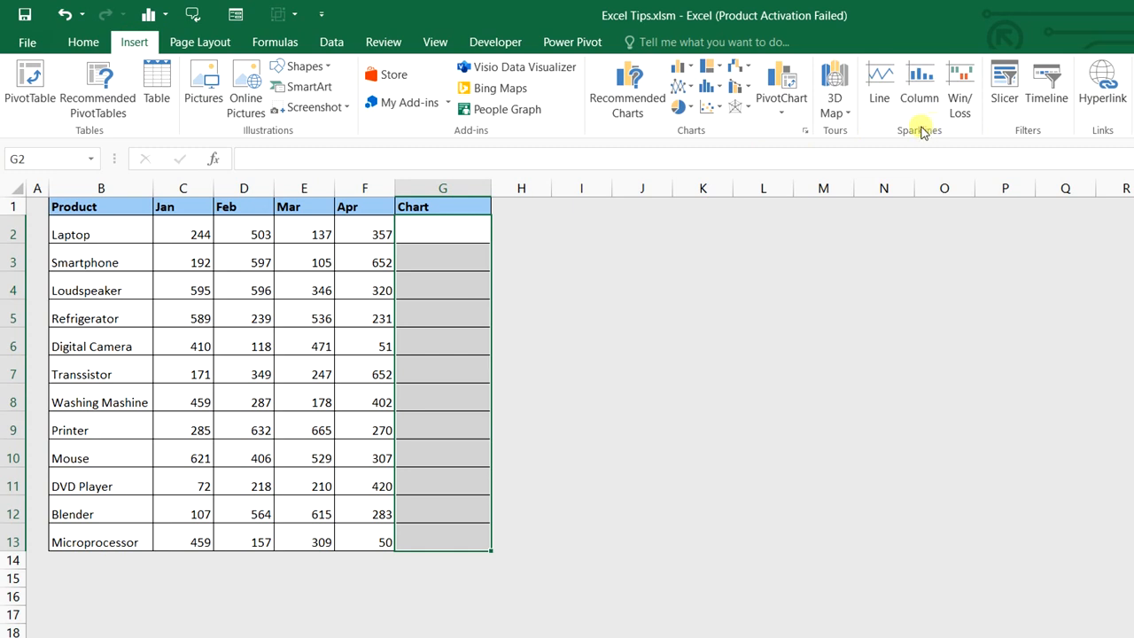
left_click(882, 88)
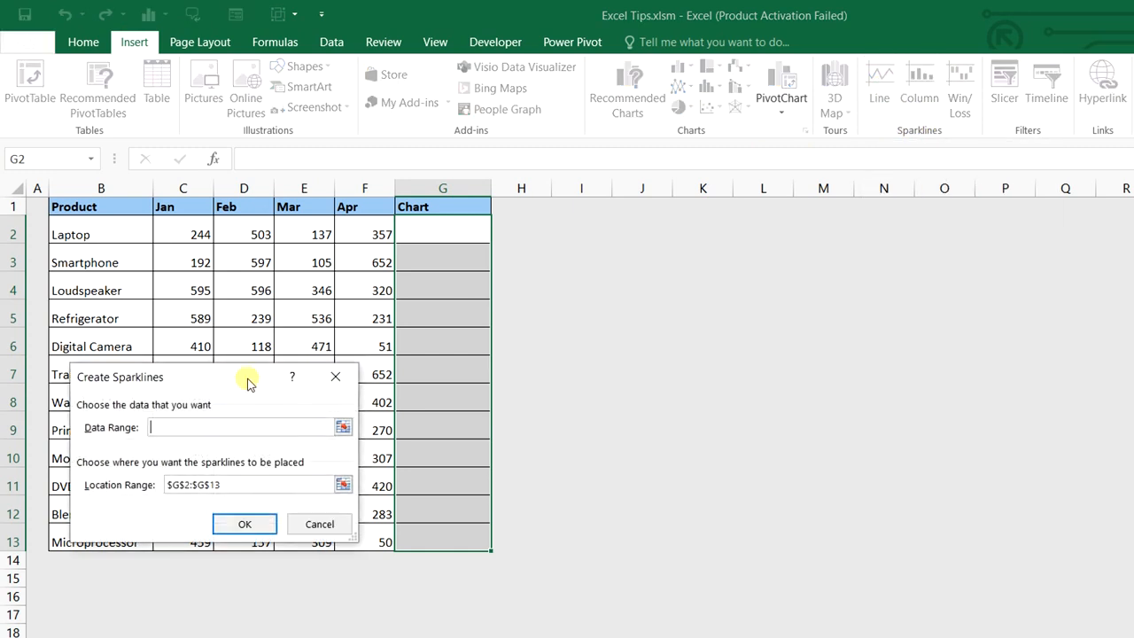
left_click_drag(246, 377, 689, 314)
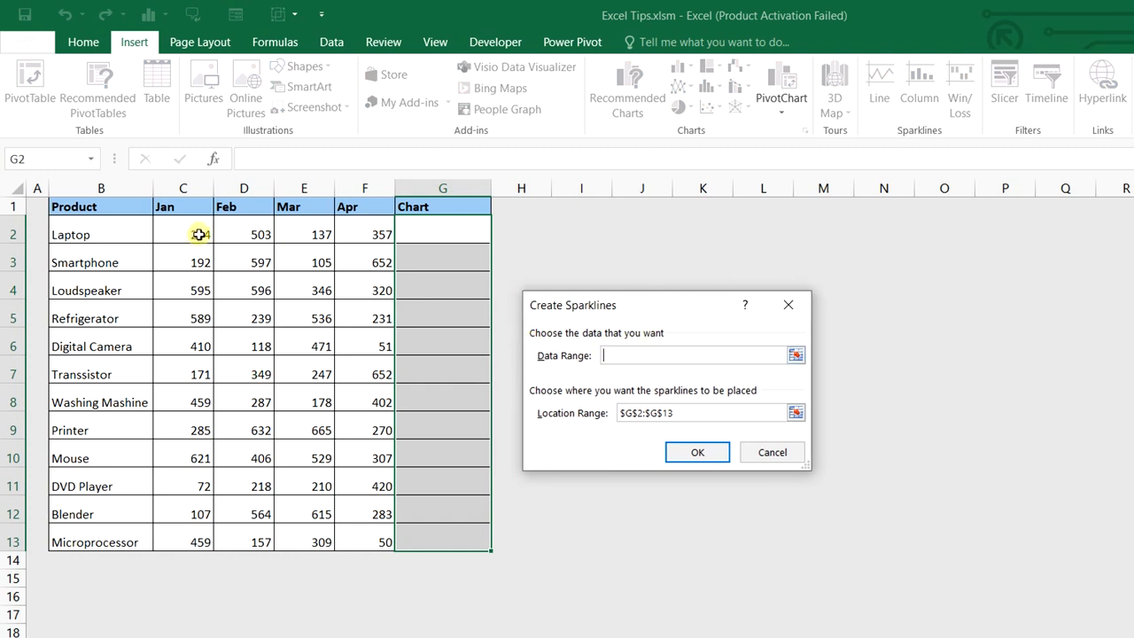
left_click_drag(200, 233, 349, 544)
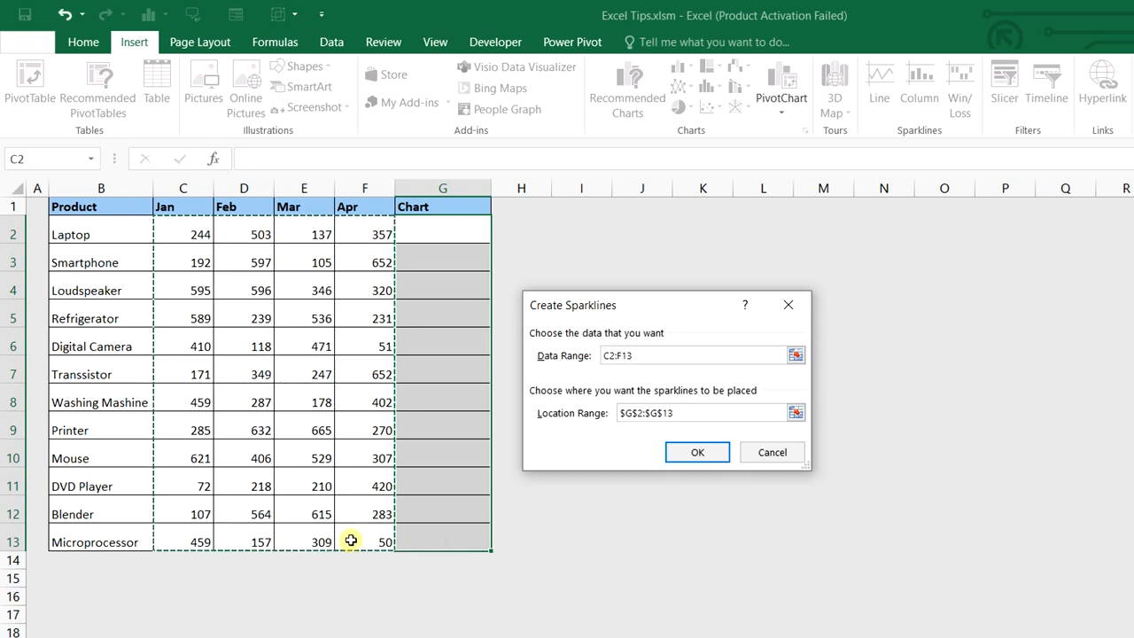
left_click(673, 413)
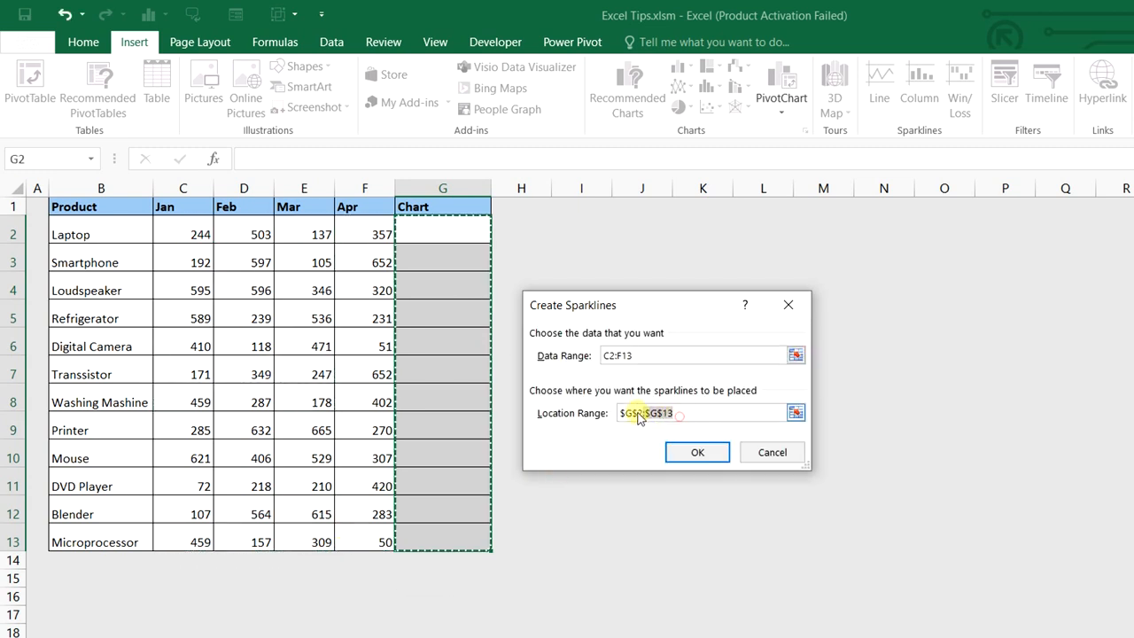
left_click(697, 452)
Restyle the sparkline group with an orange sparkline style
left_click(641, 387)
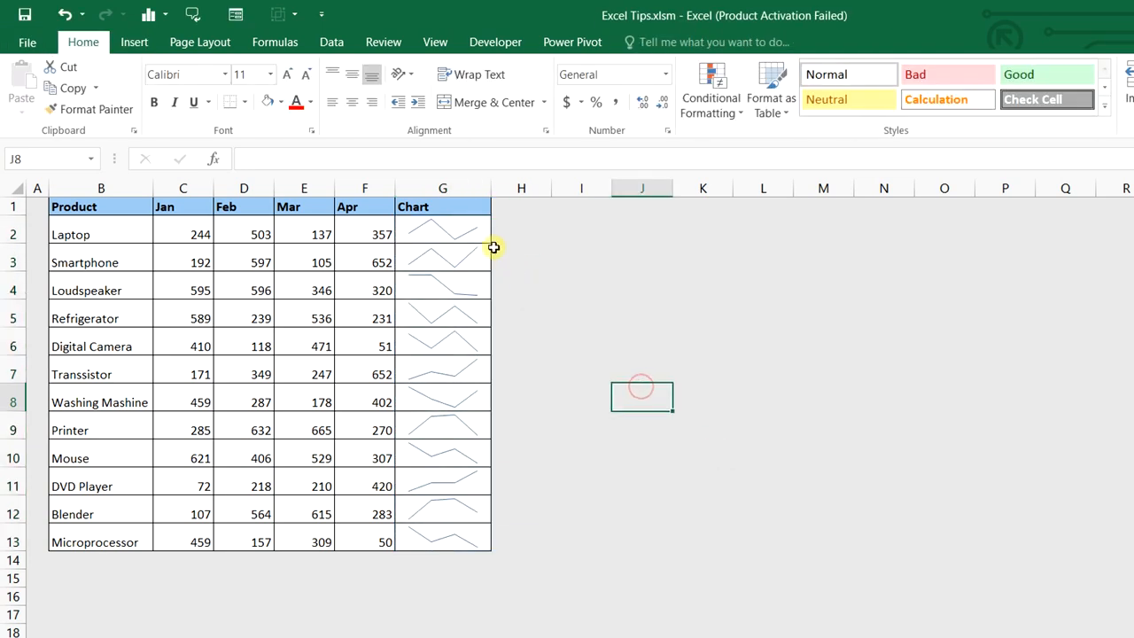
left_click(446, 234)
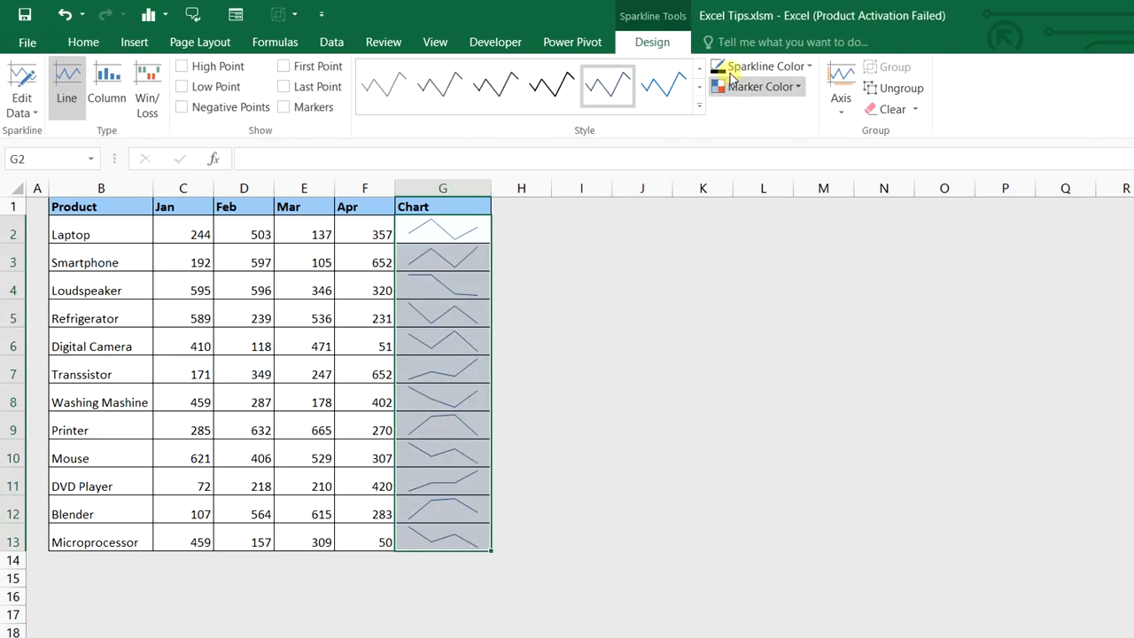
left_click(699, 107)
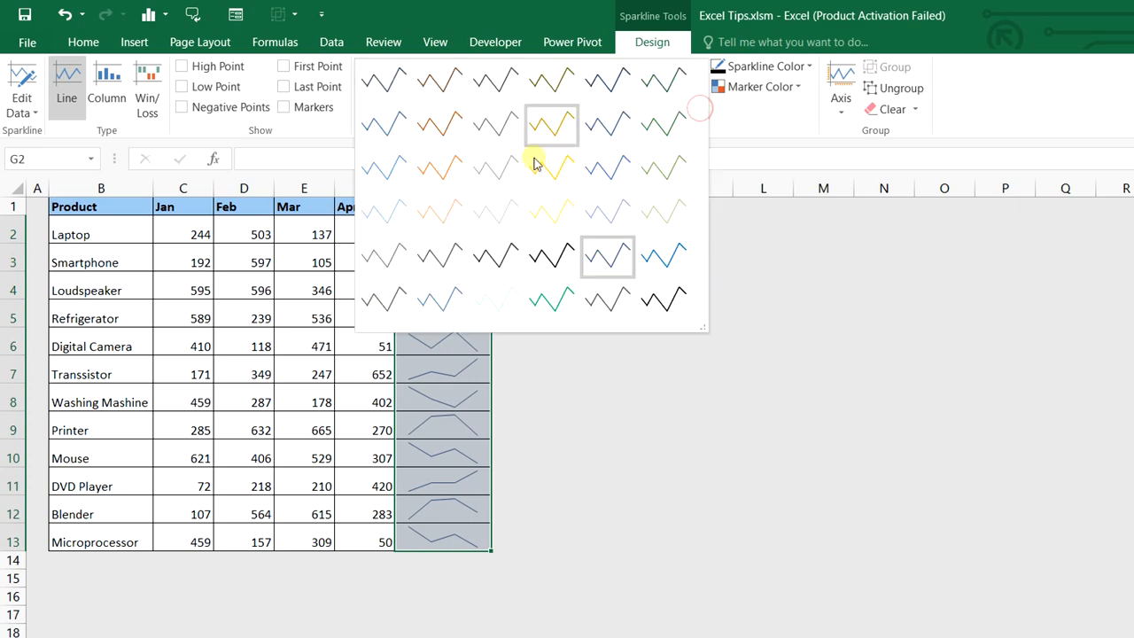
left_click(449, 175)
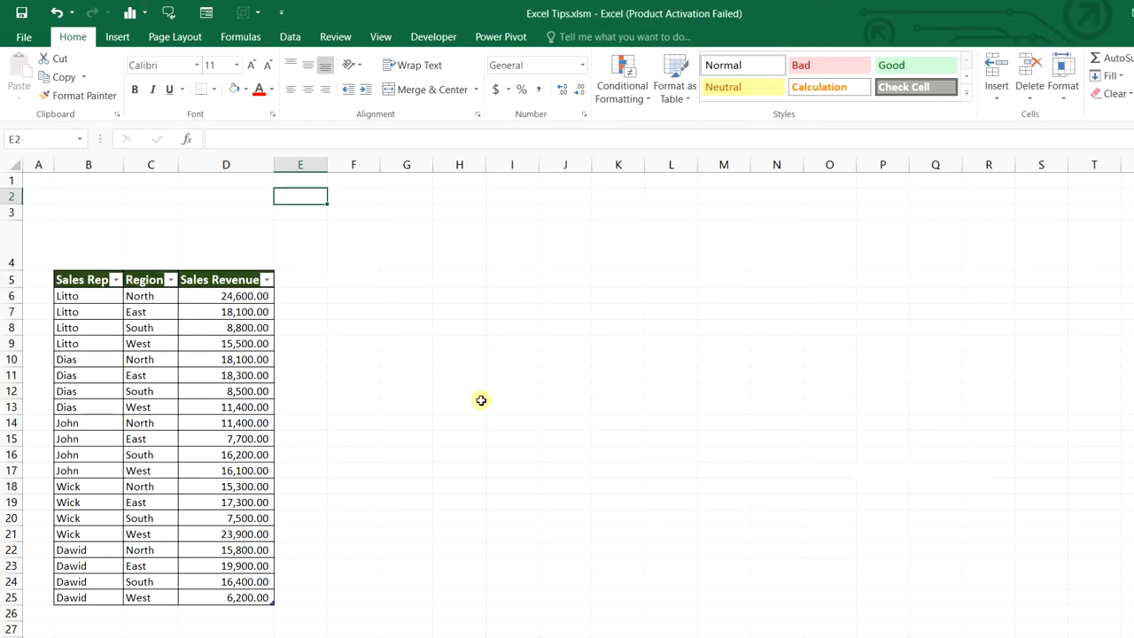
Insert Sales Rep and Region slicers for the sales table and move them beside it
left_click_drag(93, 280, 241, 594)
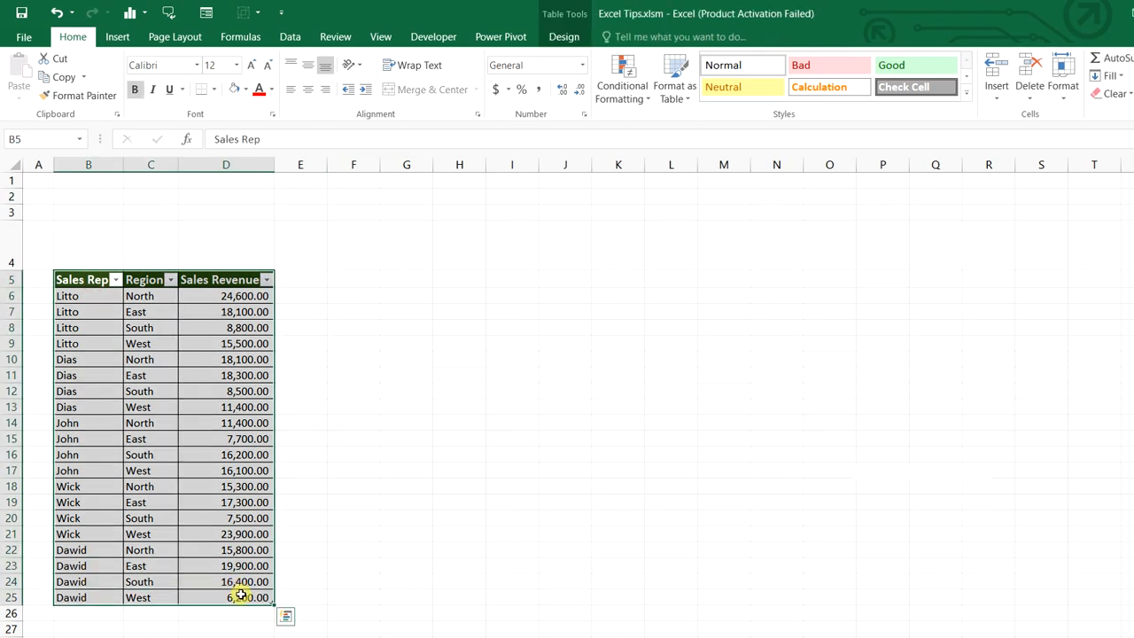
left_click(515, 452)
left_click(225, 438)
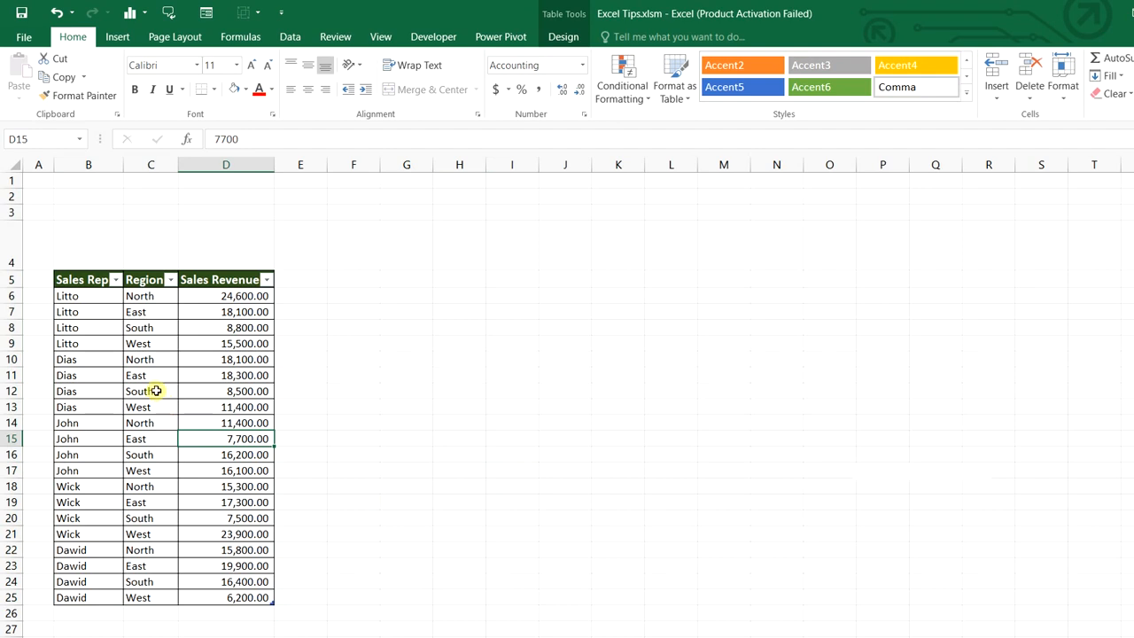
left_click(154, 390)
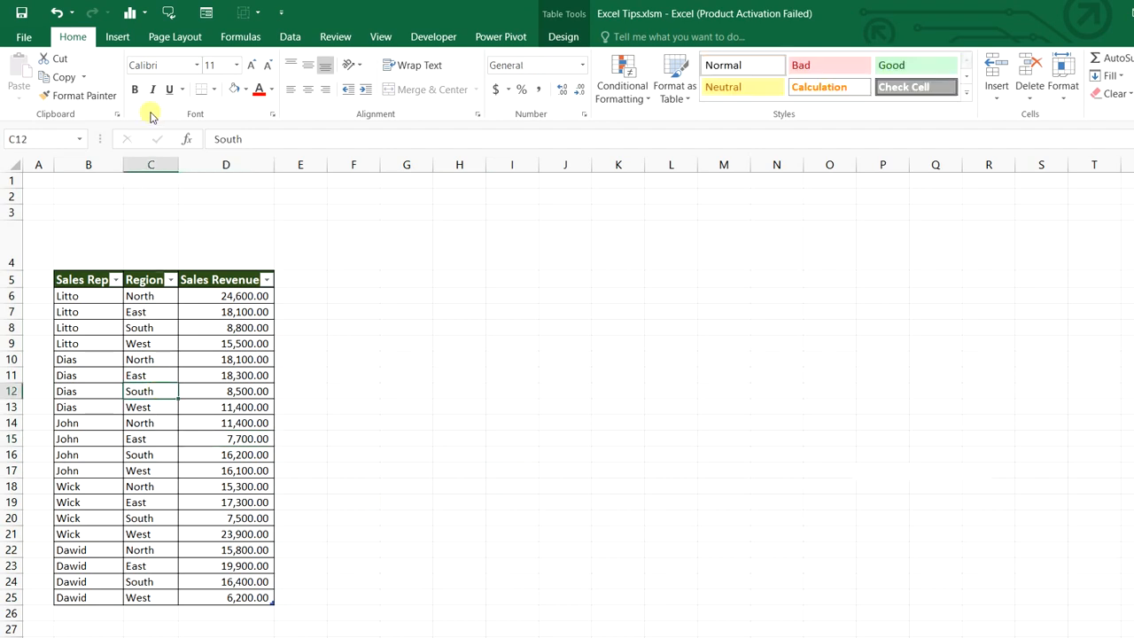
left_click(117, 36)
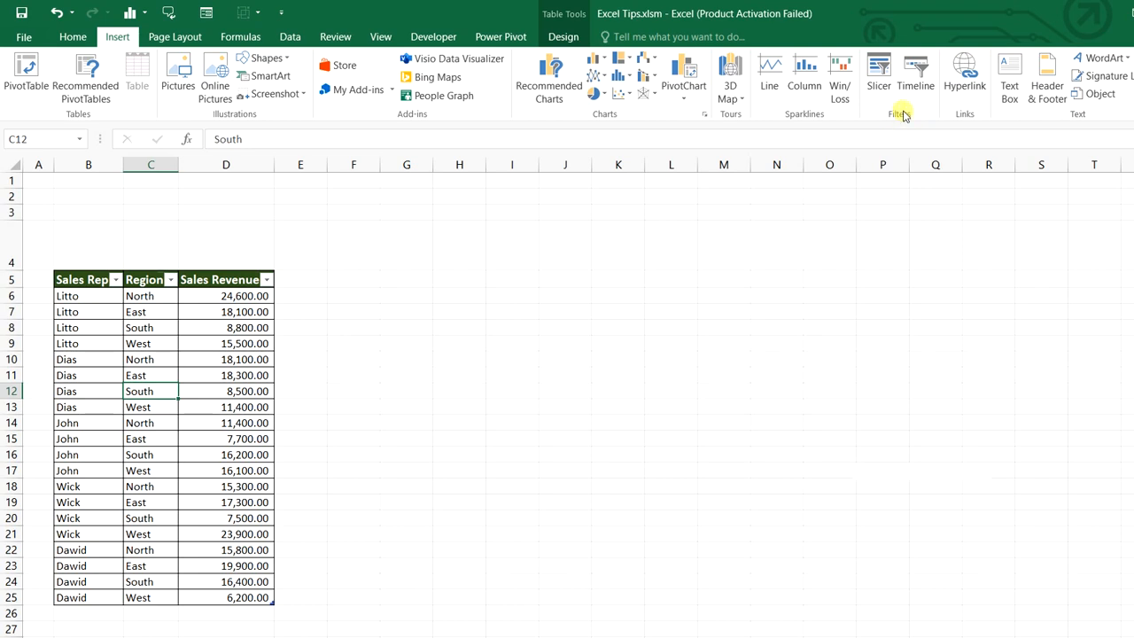
left_click(883, 86)
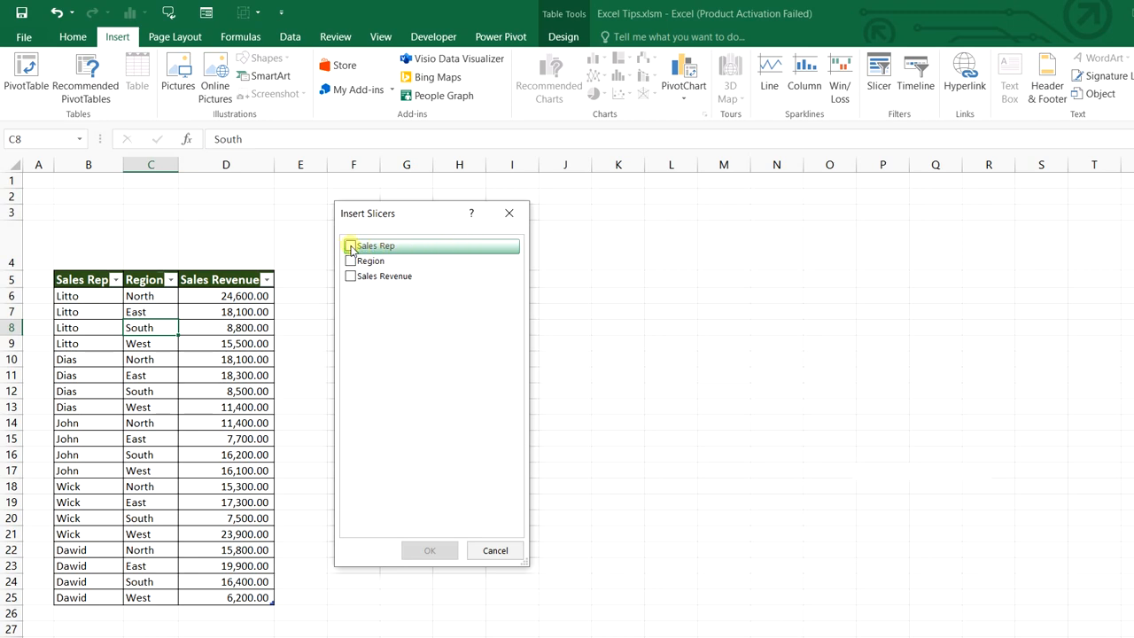
left_click(350, 246)
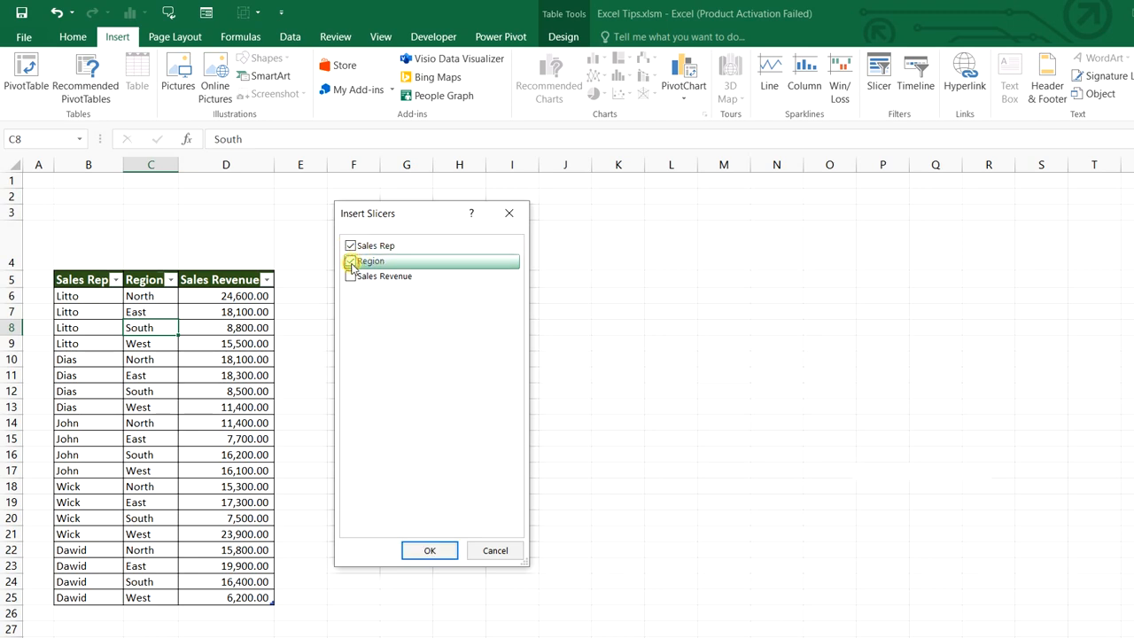
left_click(351, 263)
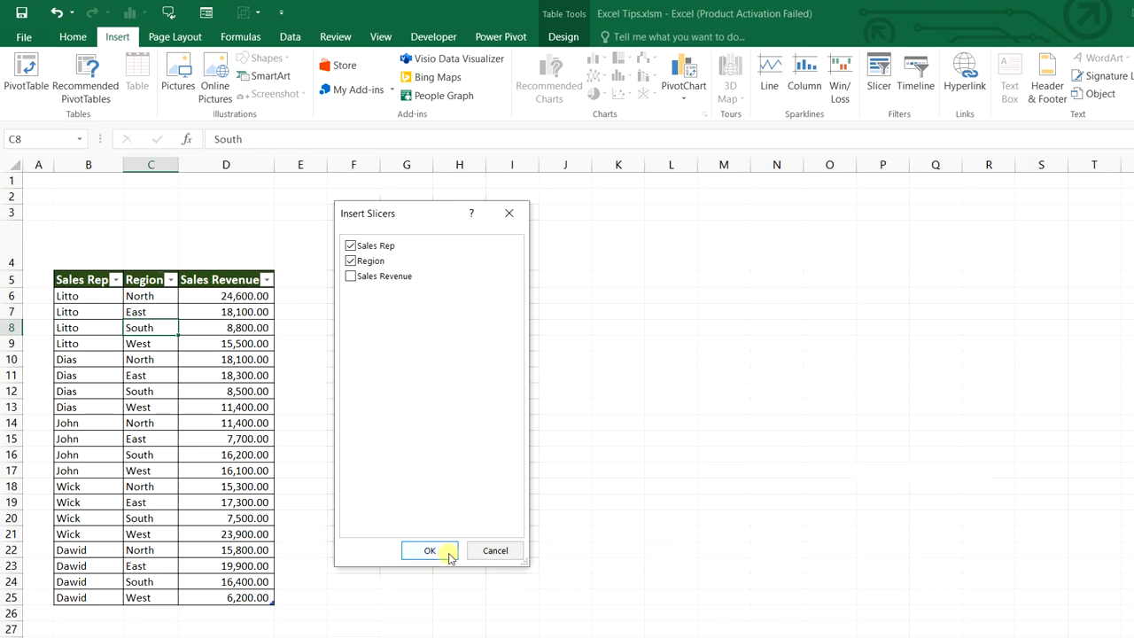
left_click(431, 551)
left_click_drag(446, 283, 417, 273)
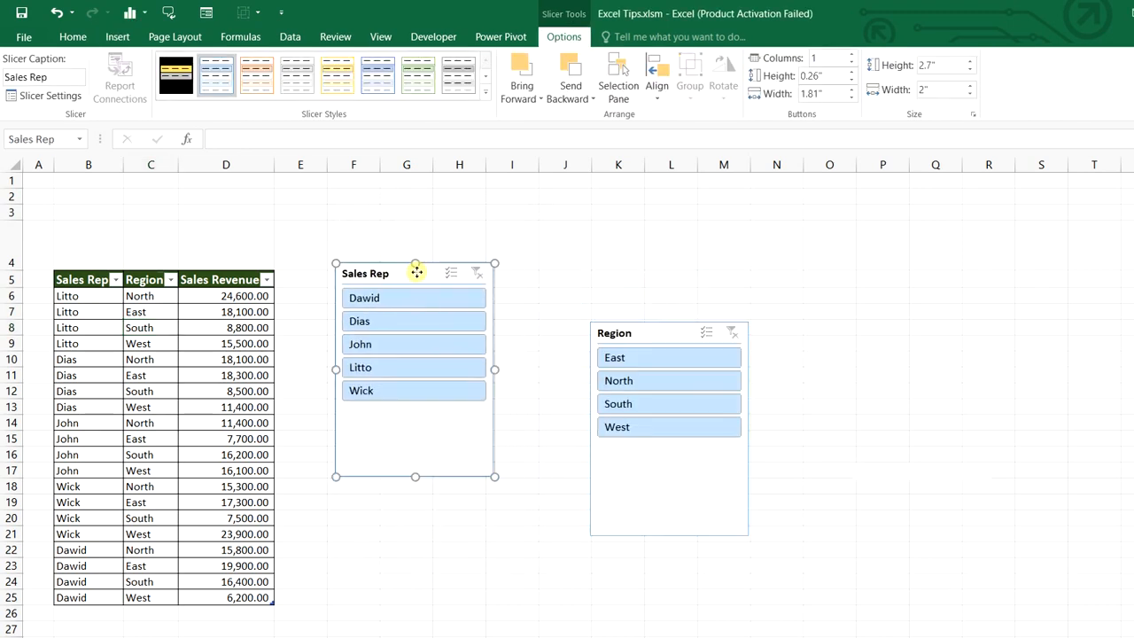
Hide the Sales Rep slicer's header and its no-data items, then shorten it
left_click_drag(658, 333, 574, 272)
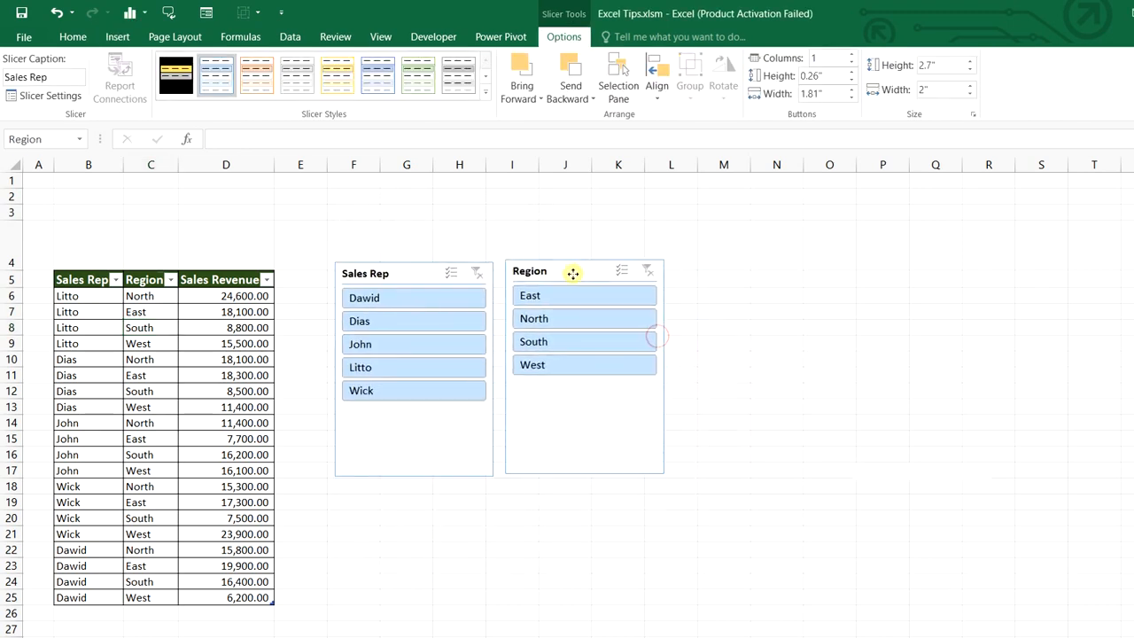
right_click(417, 264)
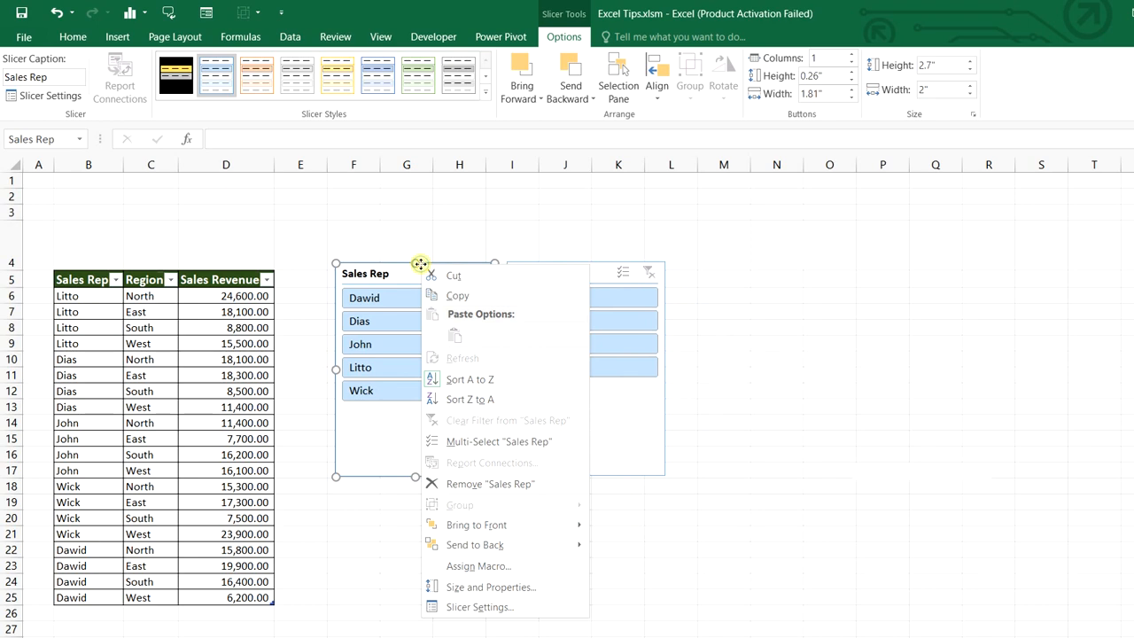
left_click(501, 605)
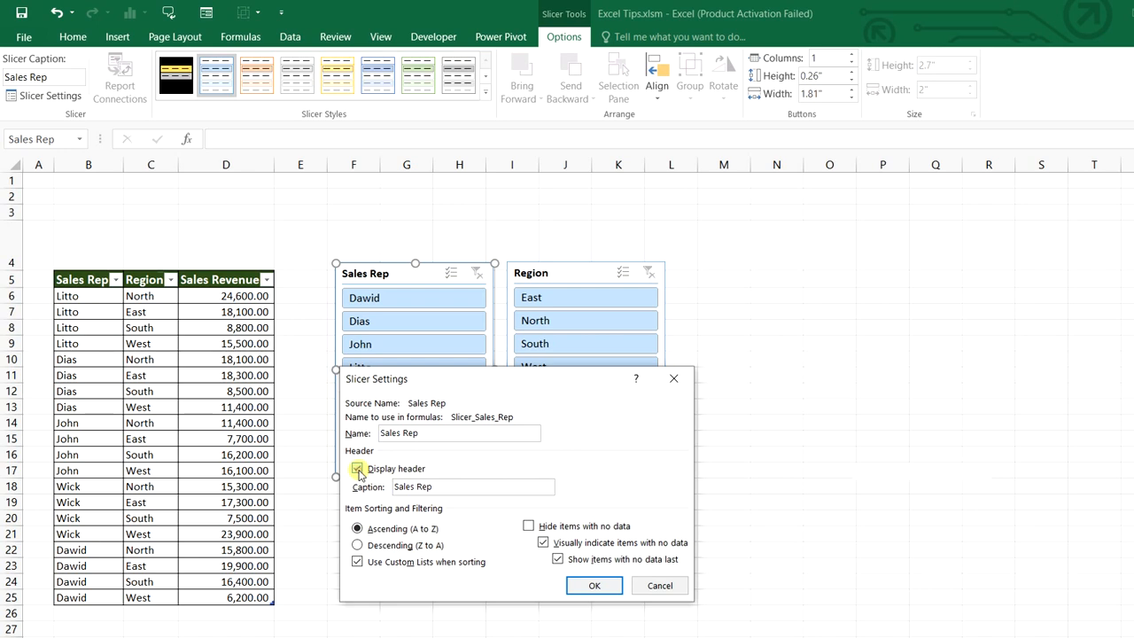
left_click(358, 469)
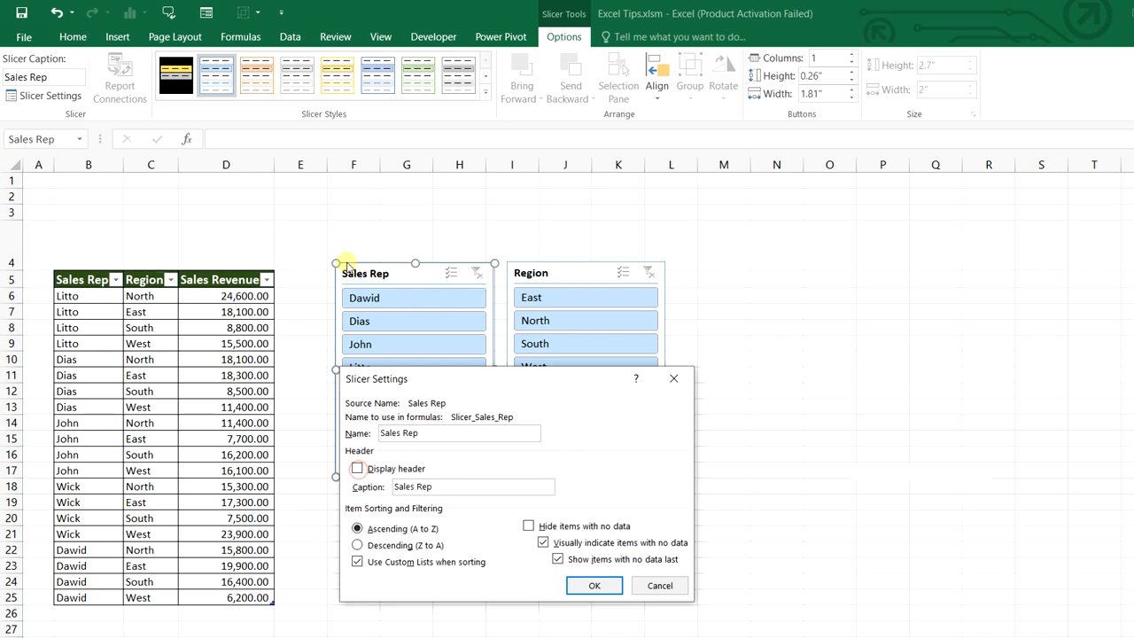
left_click(529, 526)
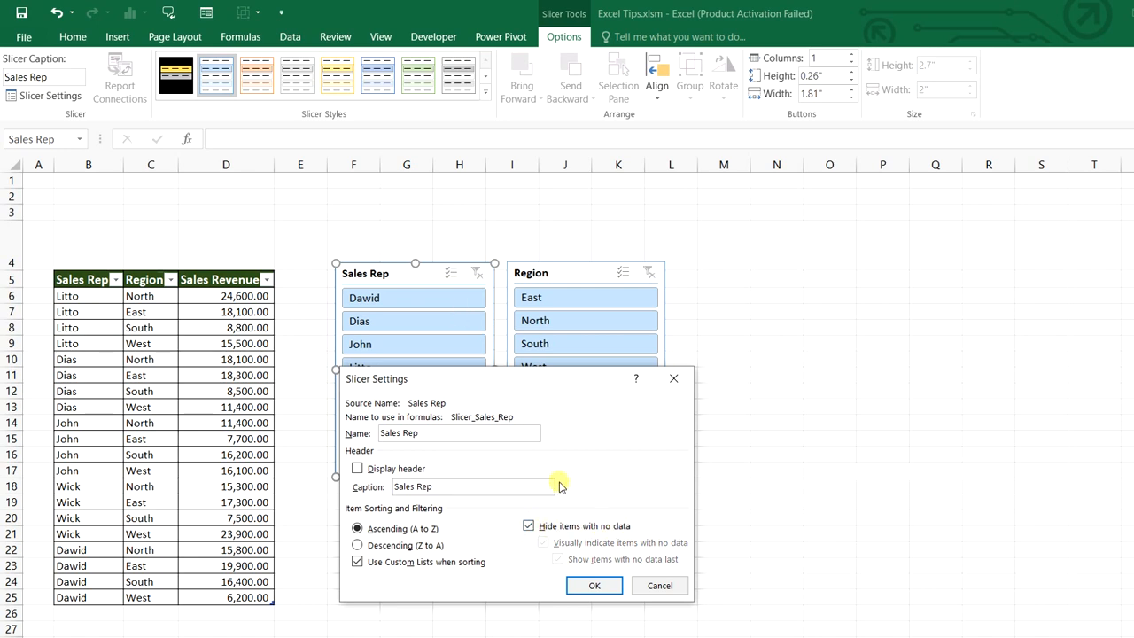
left_click(592, 585)
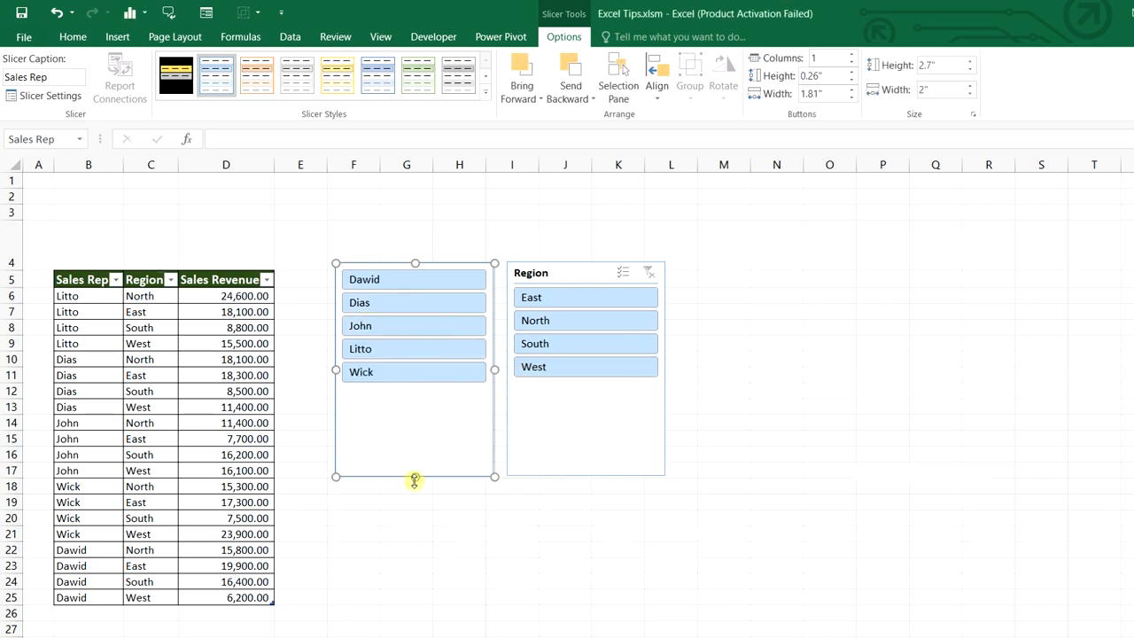
left_click_drag(414, 477, 400, 397)
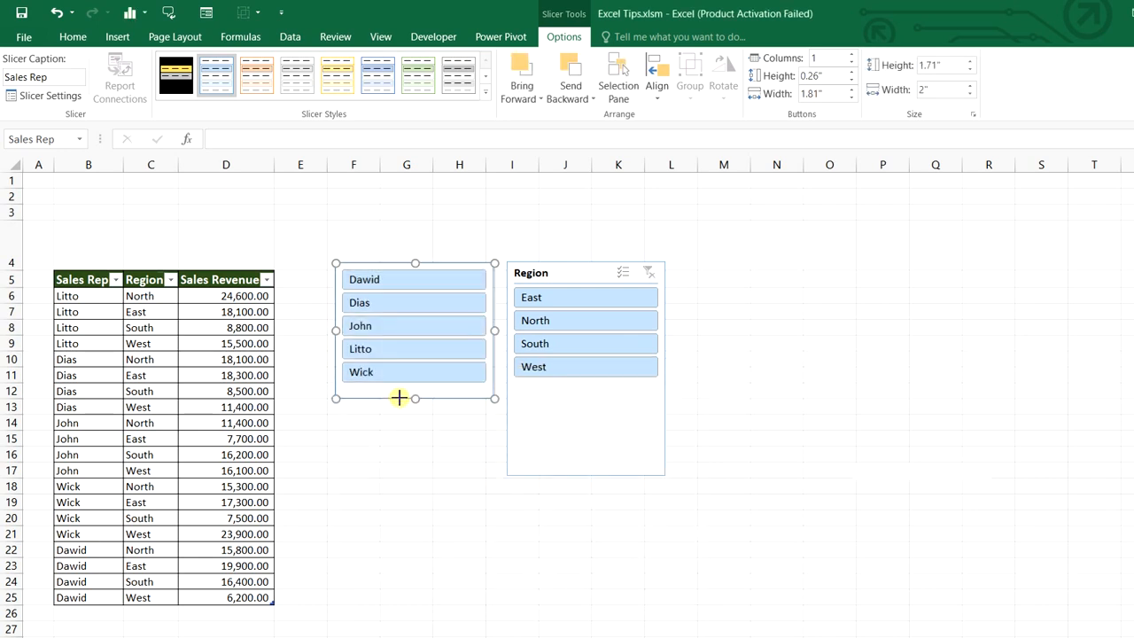
Set the Sales Rep slicer to 1 column and move the Region slicer closer
left_click(852, 55)
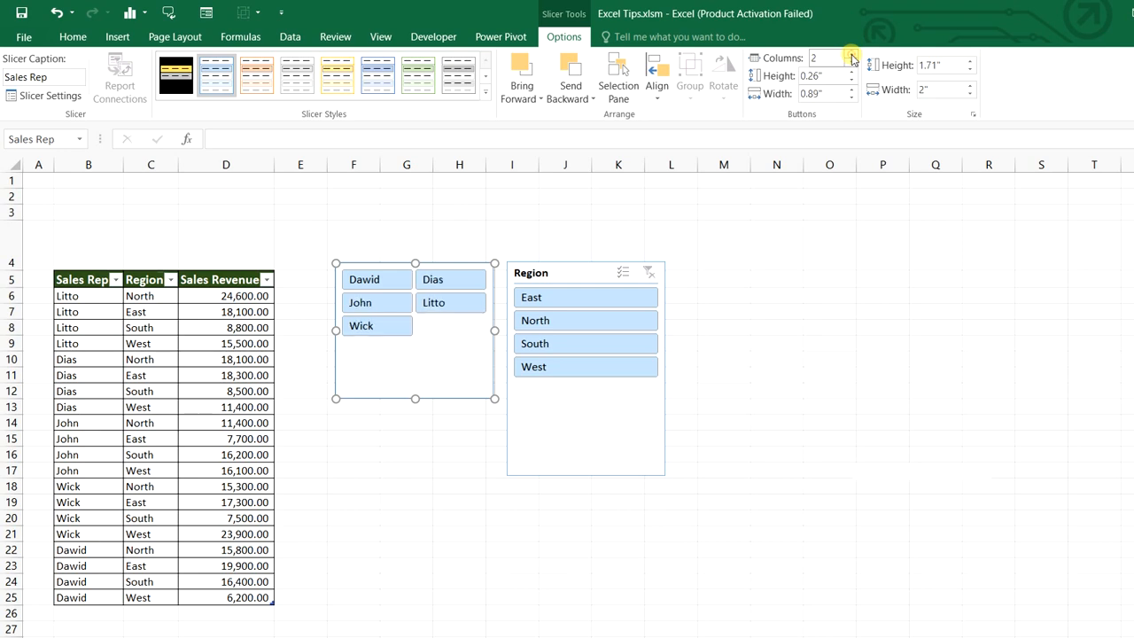
left_click(852, 55)
left_click(852, 55)
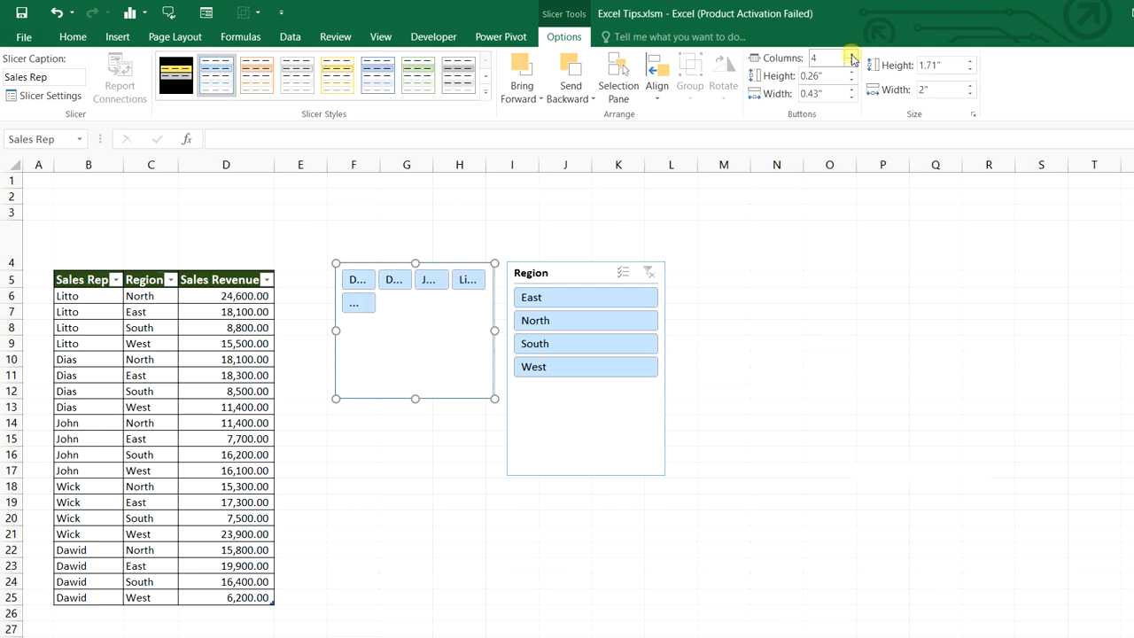
left_click(852, 55)
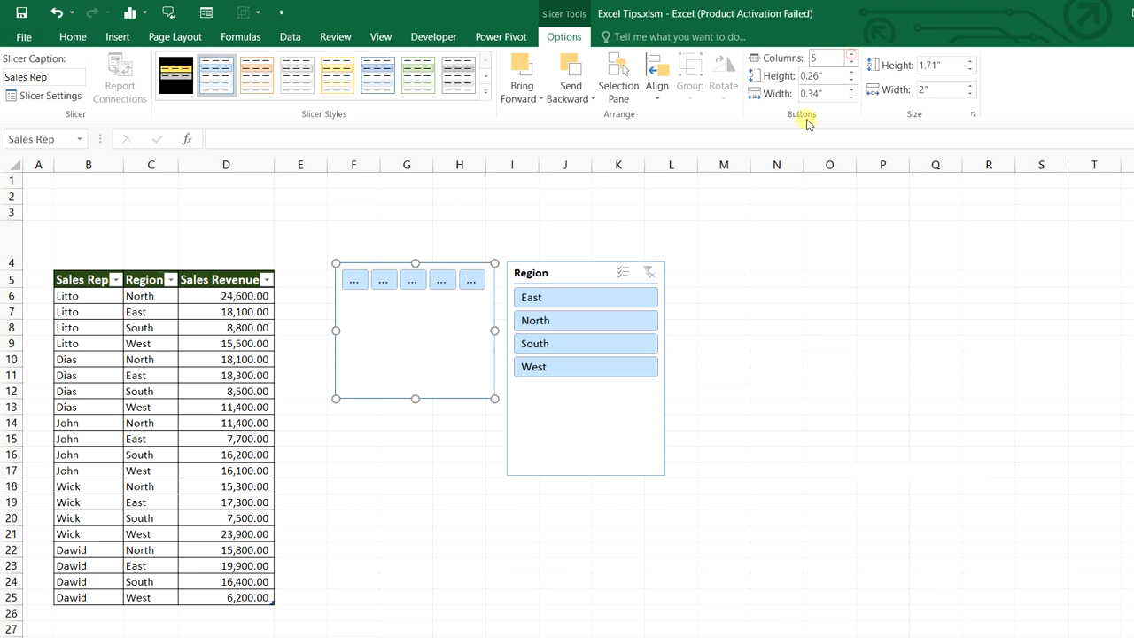
left_click(852, 66)
left_click(852, 66)
left_click(852, 66)
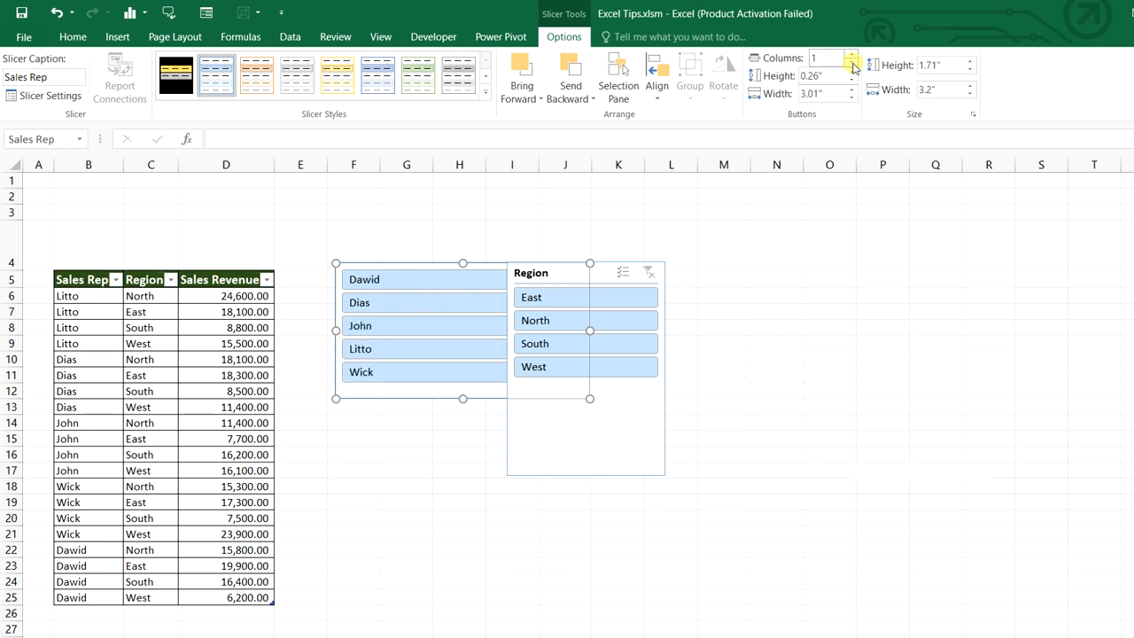
left_click_drag(575, 267, 461, 253)
Remove the Region slicer's header, hide items with no data, and shrink it compactly
right_click(462, 253)
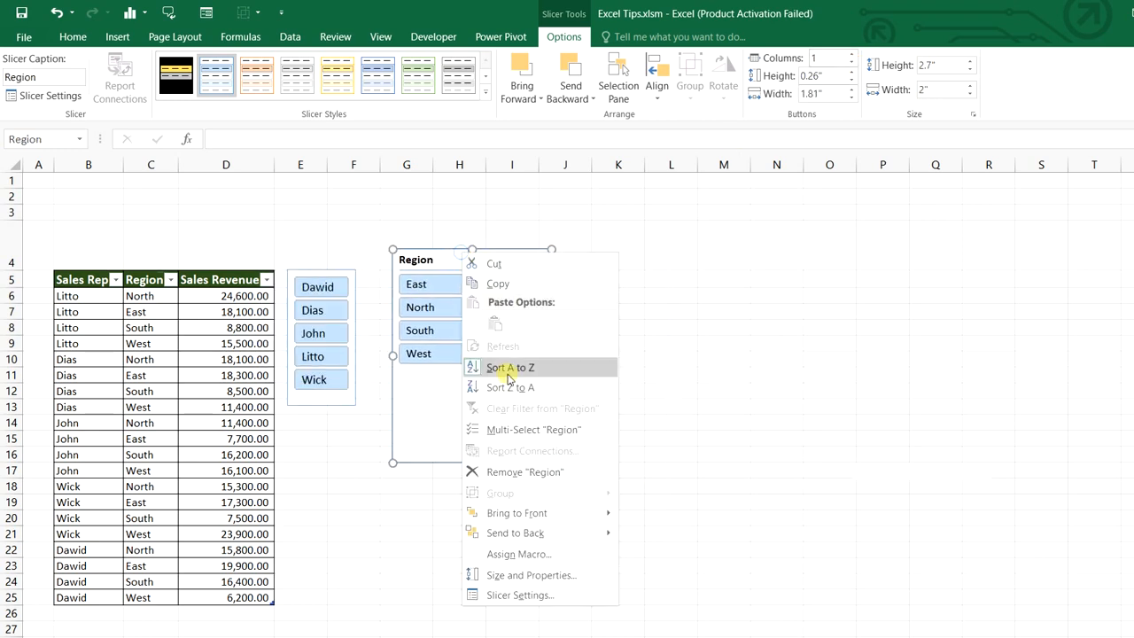
left_click(521, 595)
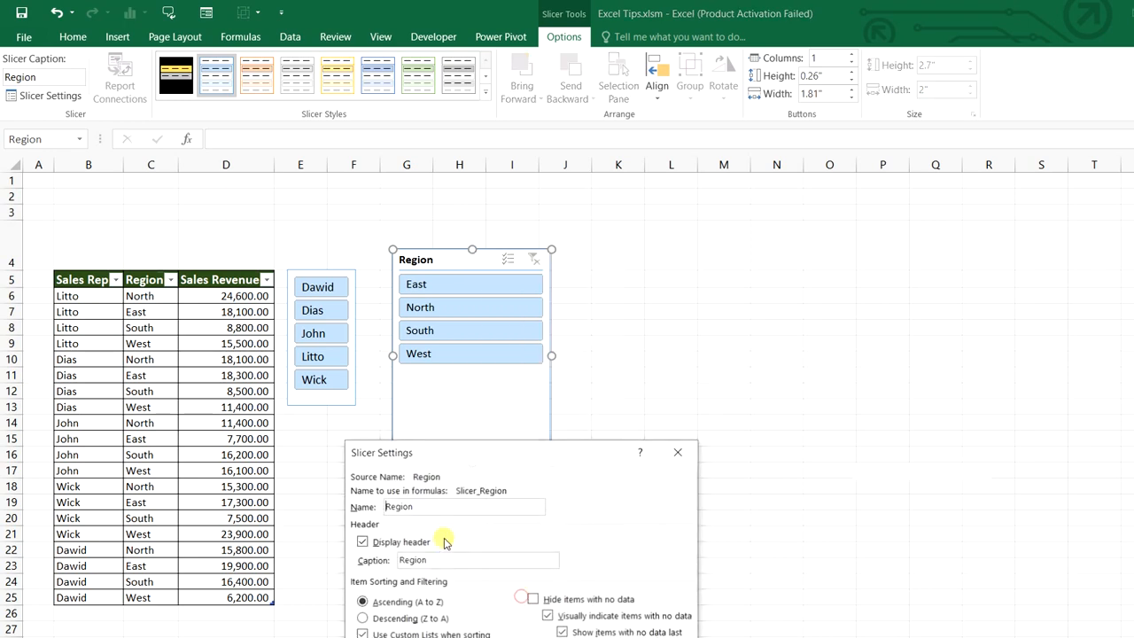
left_click(363, 542)
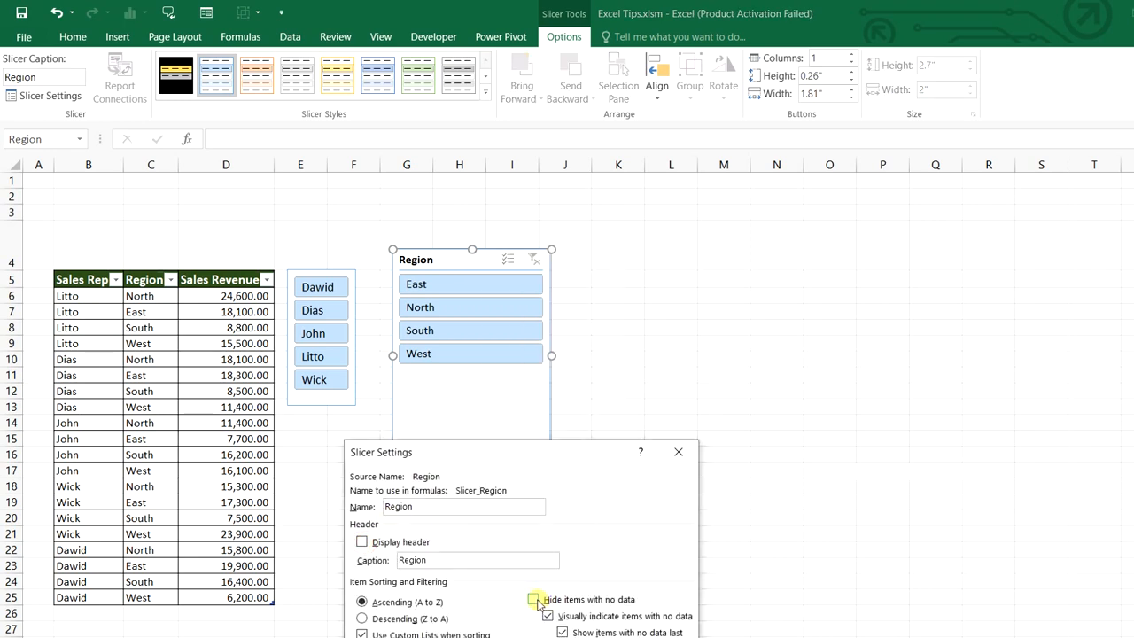
left_click(534, 600)
key("Return")
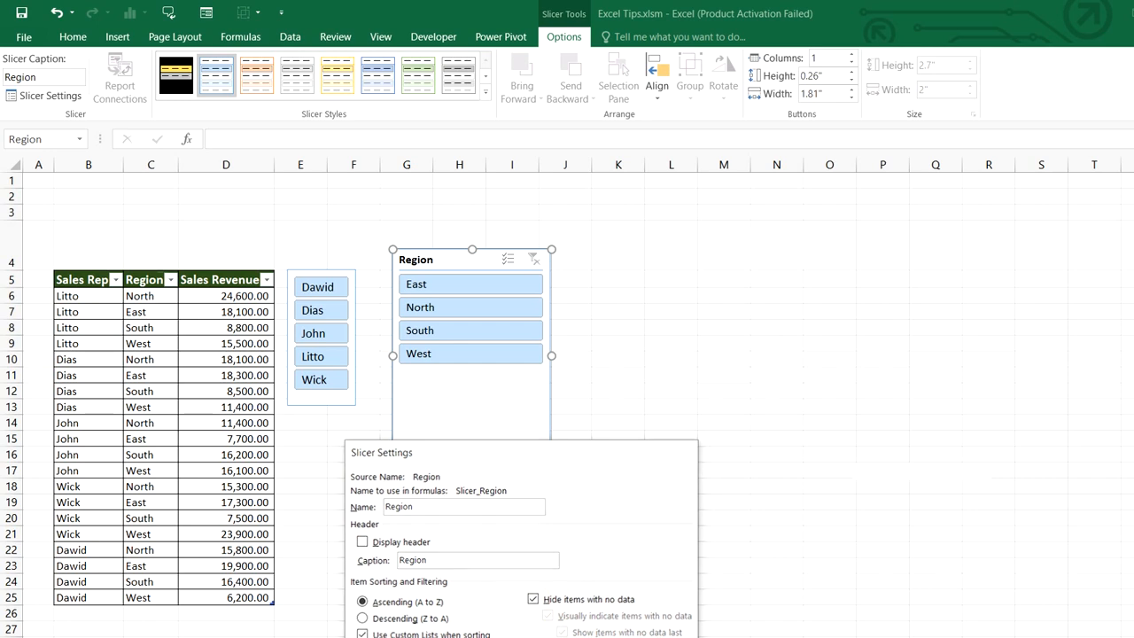
left_click_drag(472, 462, 454, 354)
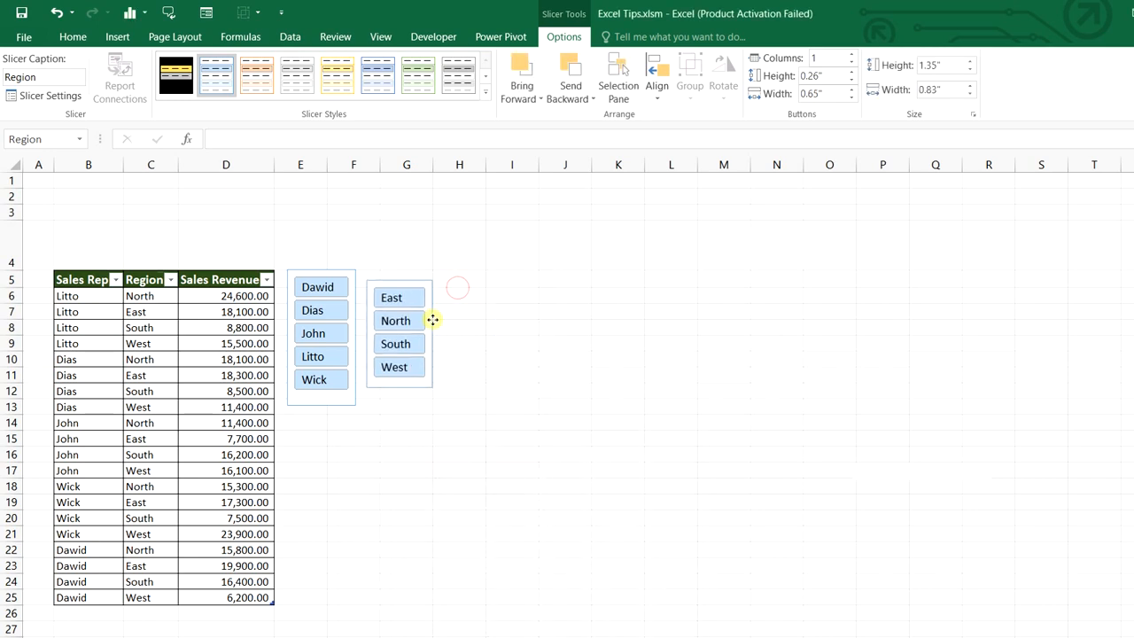
mouse_move(434, 319)
left_mouse_down()
mouse_move(435, 310)
mouse_move(434, 321)
left_mouse_up()
key("Escape")
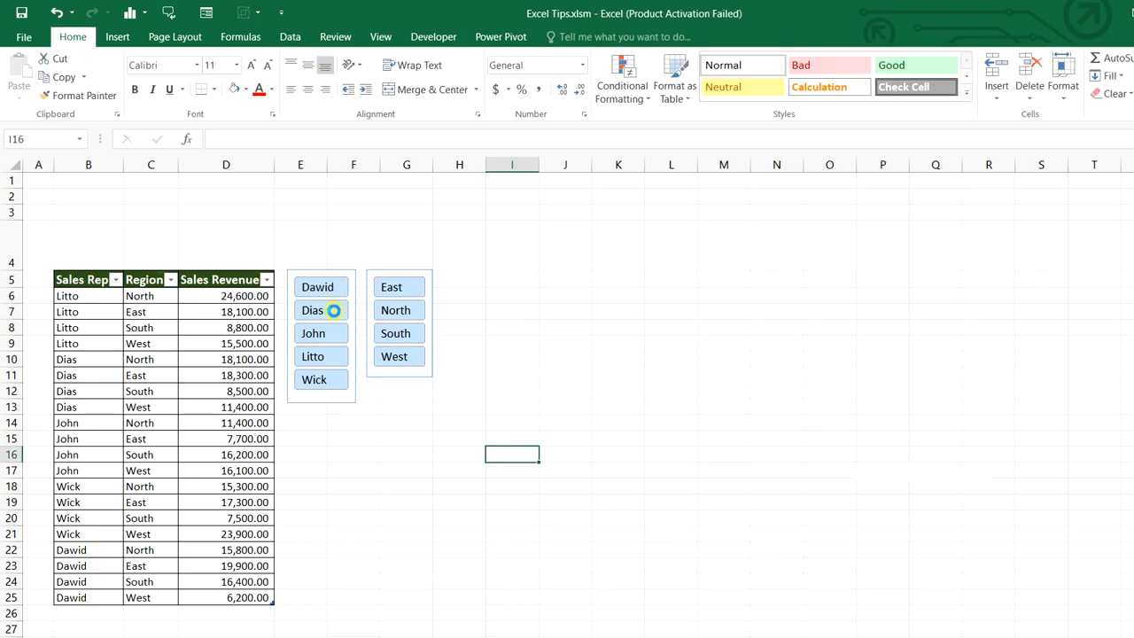
Test slicer filtering with Dias, North, Dawid and East, then reselect all reps and regions
left_click(333, 310)
left_click(409, 319)
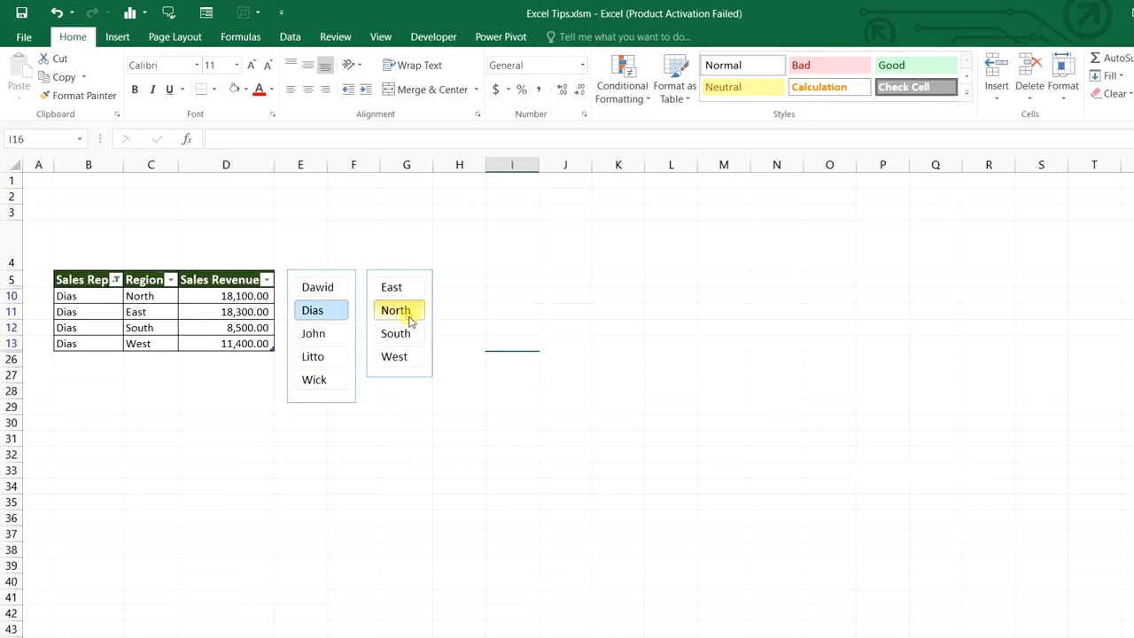
left_click(340, 294)
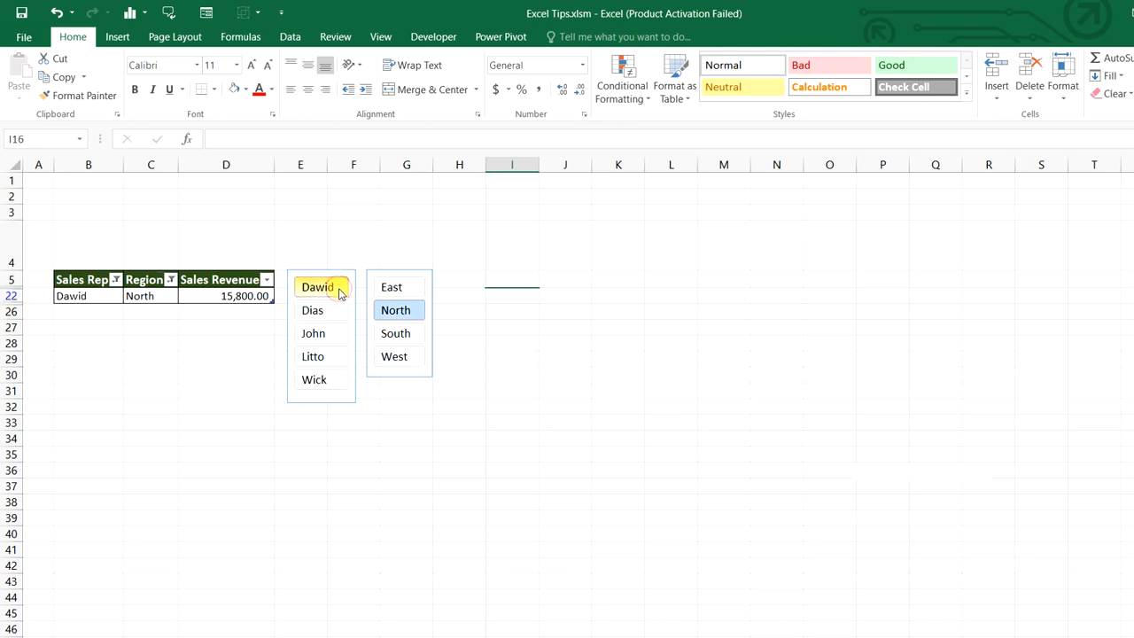
left_click(336, 381, "shift")
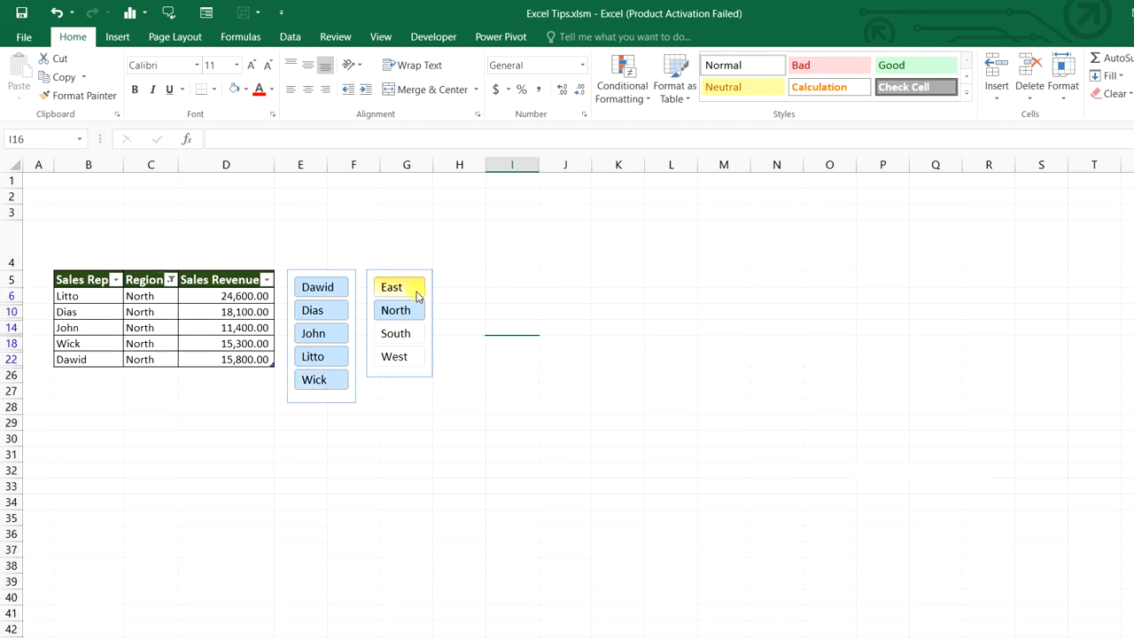
left_click(417, 294)
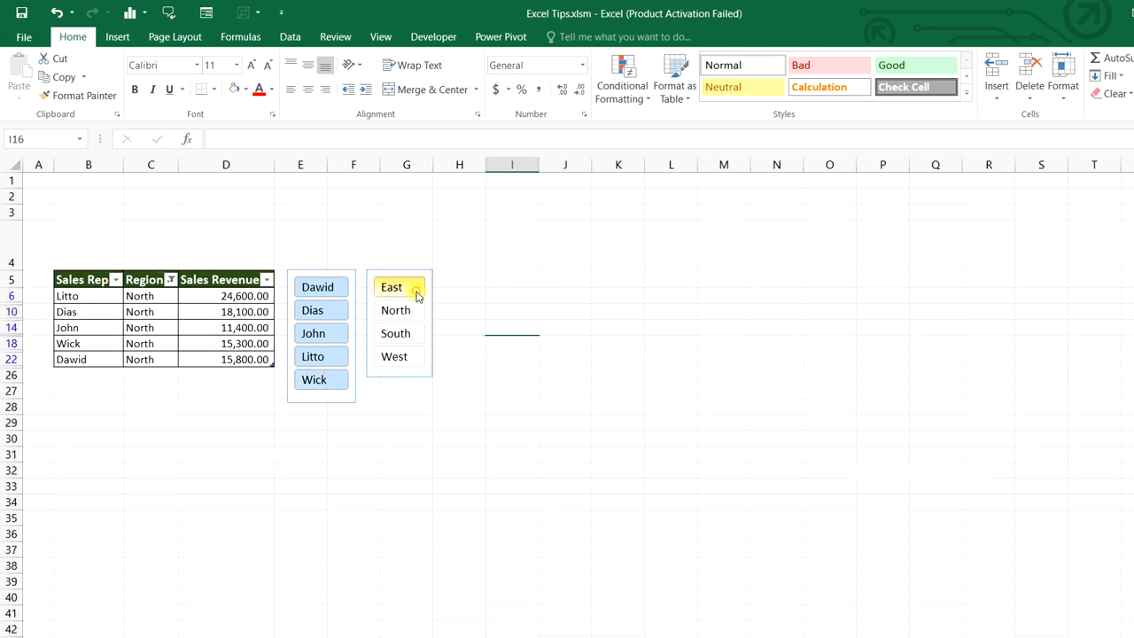
left_click(418, 367, "shift")
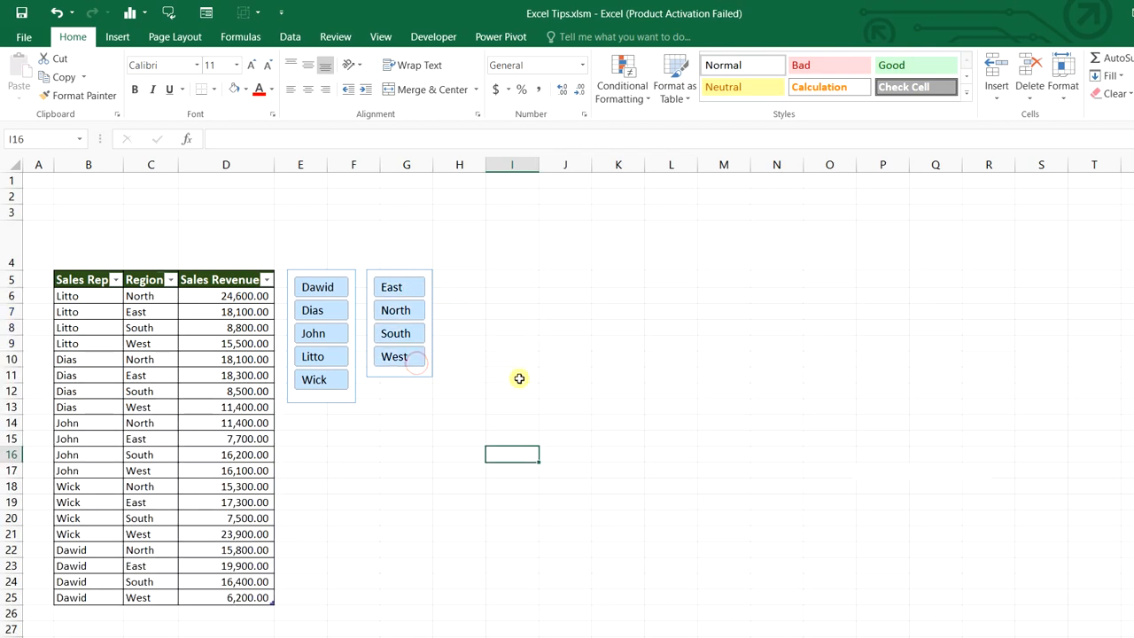
key("Up")
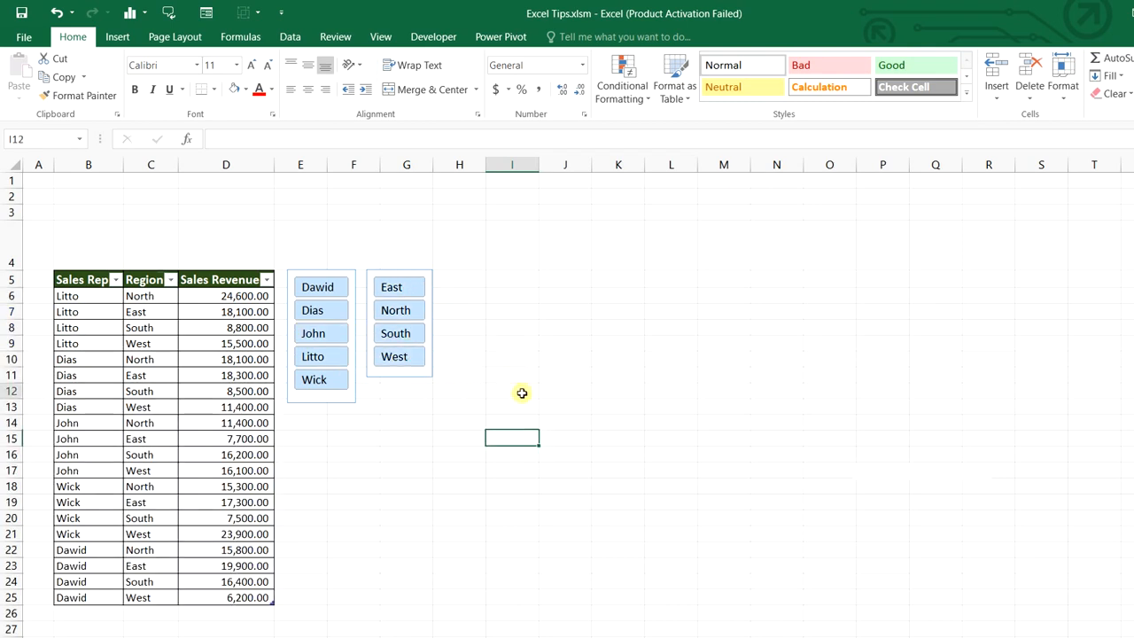
key("Up")
key("Up")
key("Up")
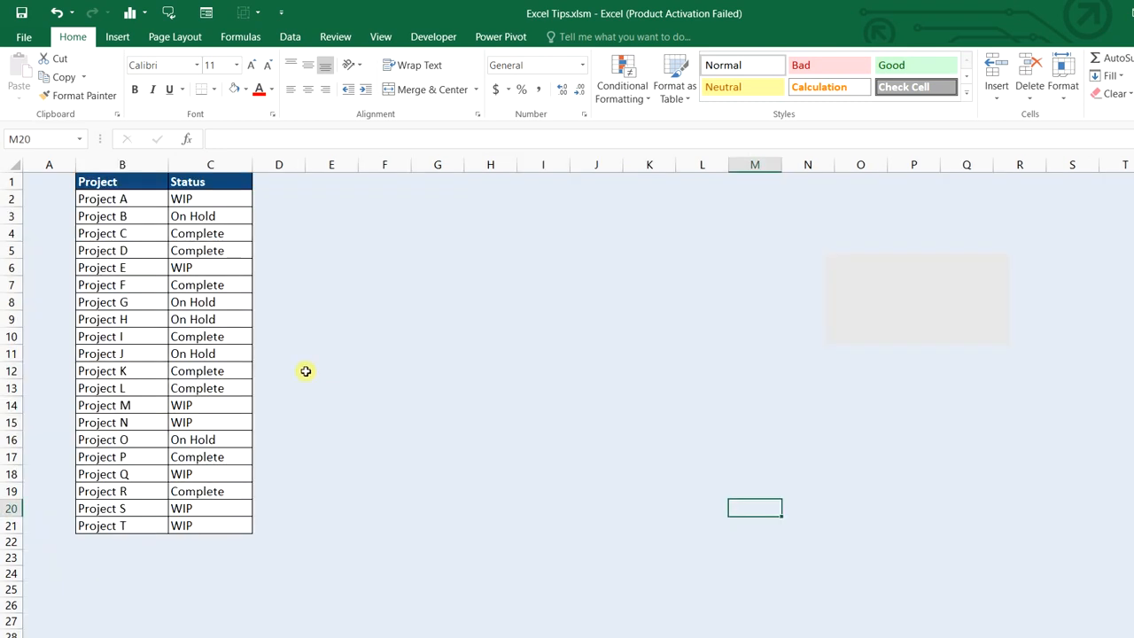
Start a new conditional rule on C2:C21 where cell value is equal to Complete
left_click_drag(205, 199, 237, 521)
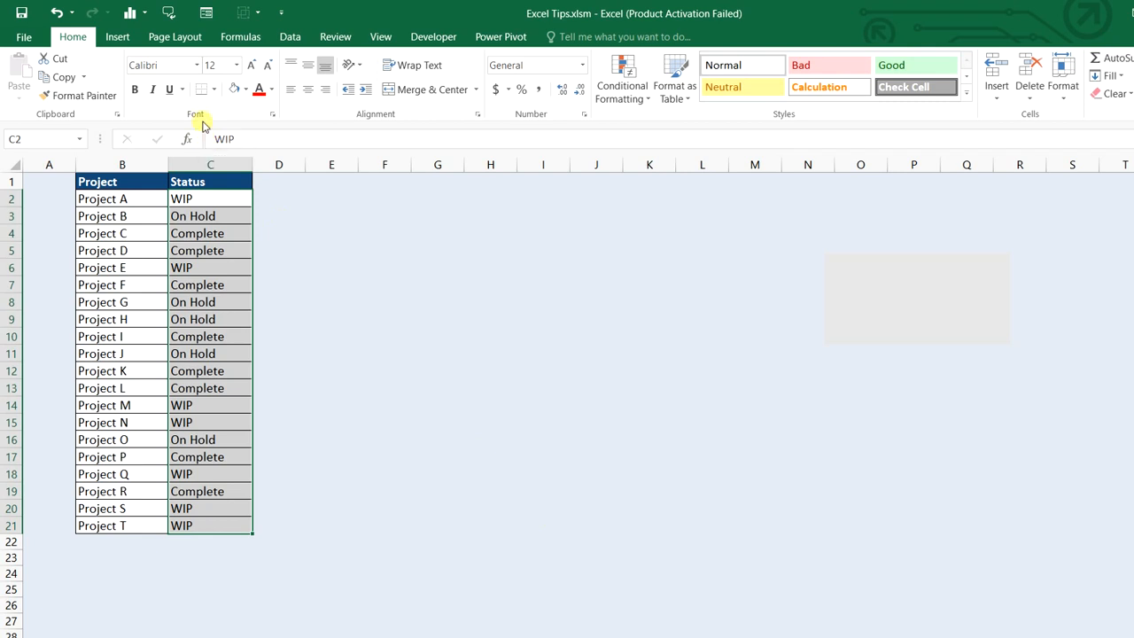
left_click(618, 97)
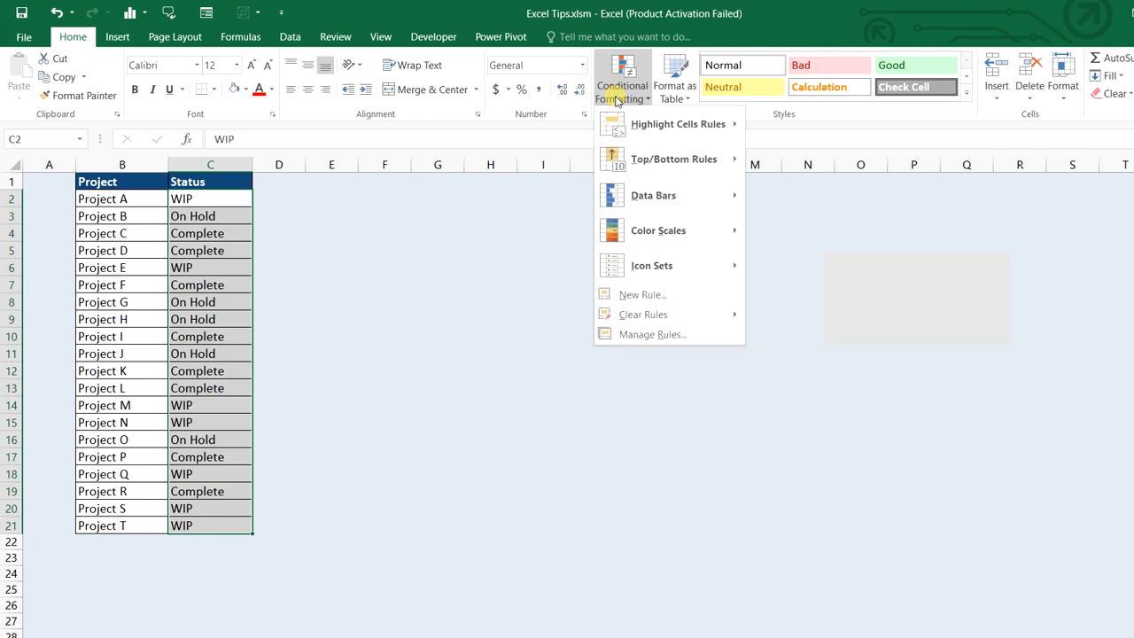
left_click(646, 294)
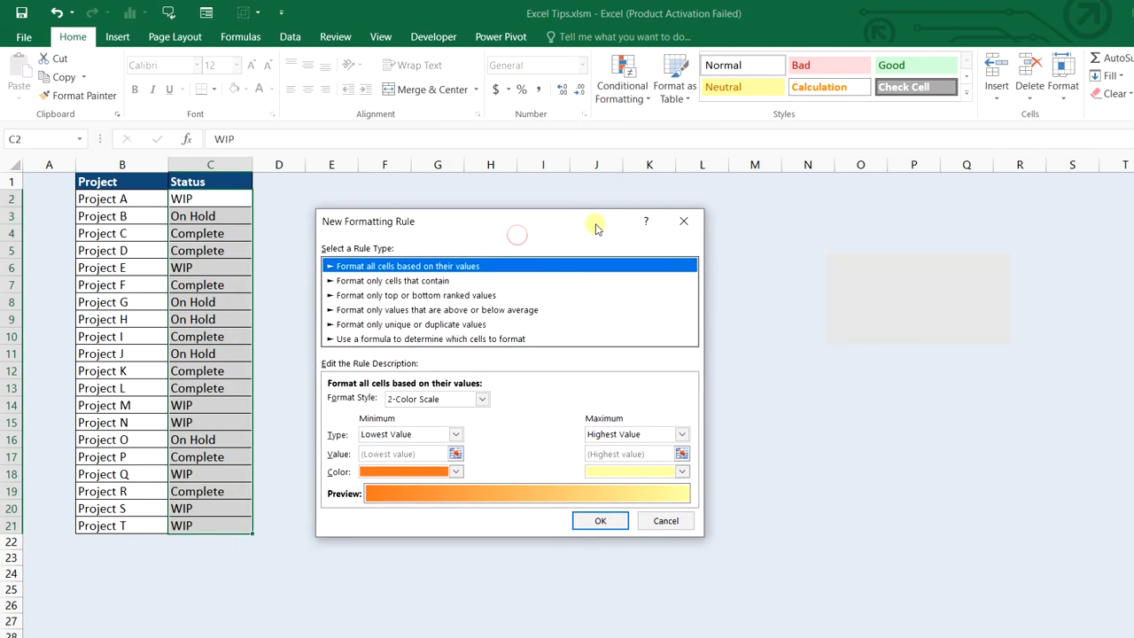
left_click(391, 281)
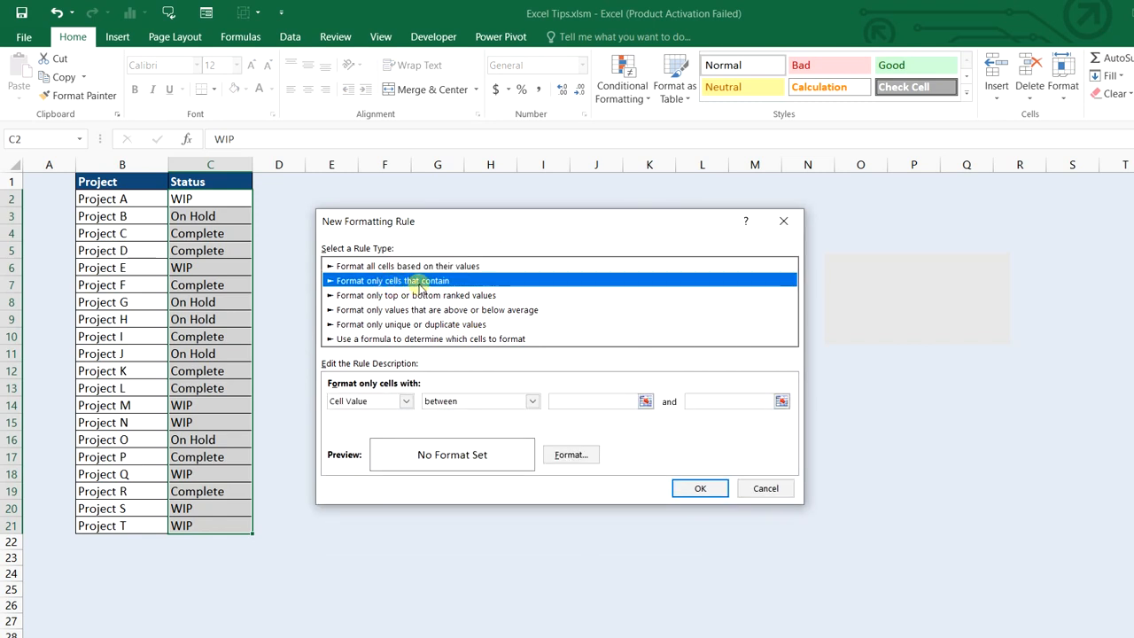
left_click(402, 400)
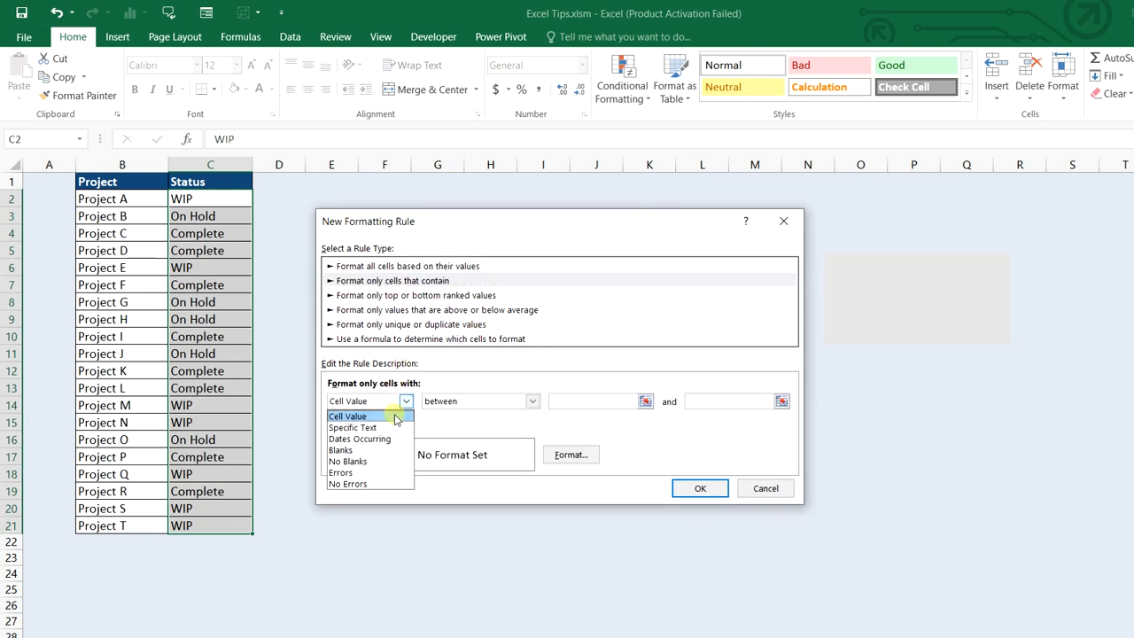
left_click(393, 414)
left_click(531, 401)
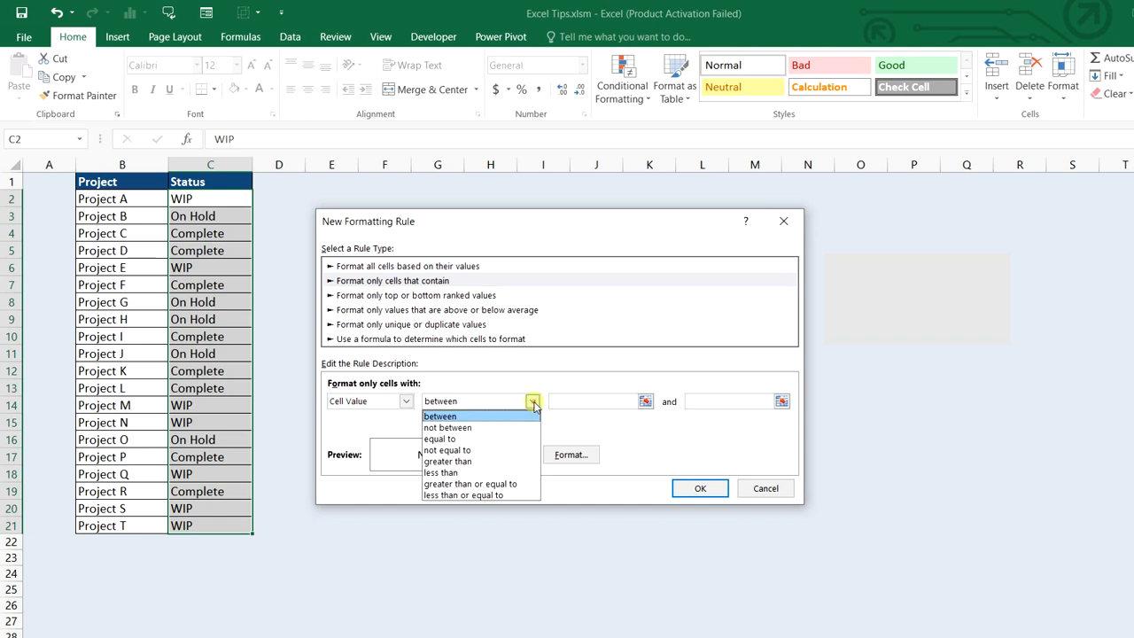
left_click(477, 440)
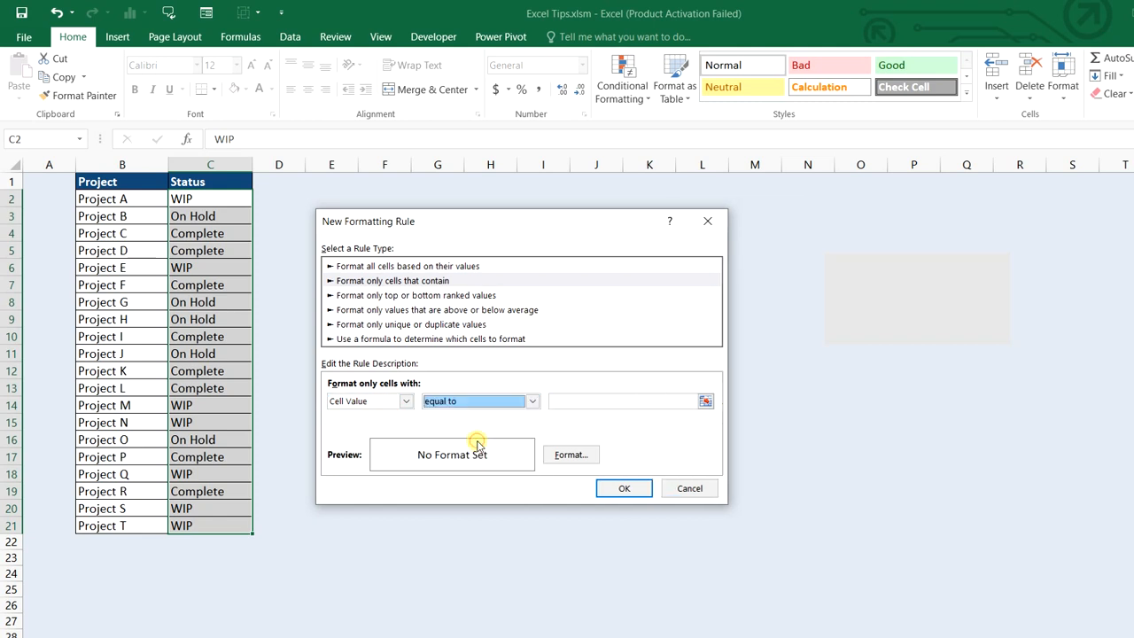
left_click(618, 402)
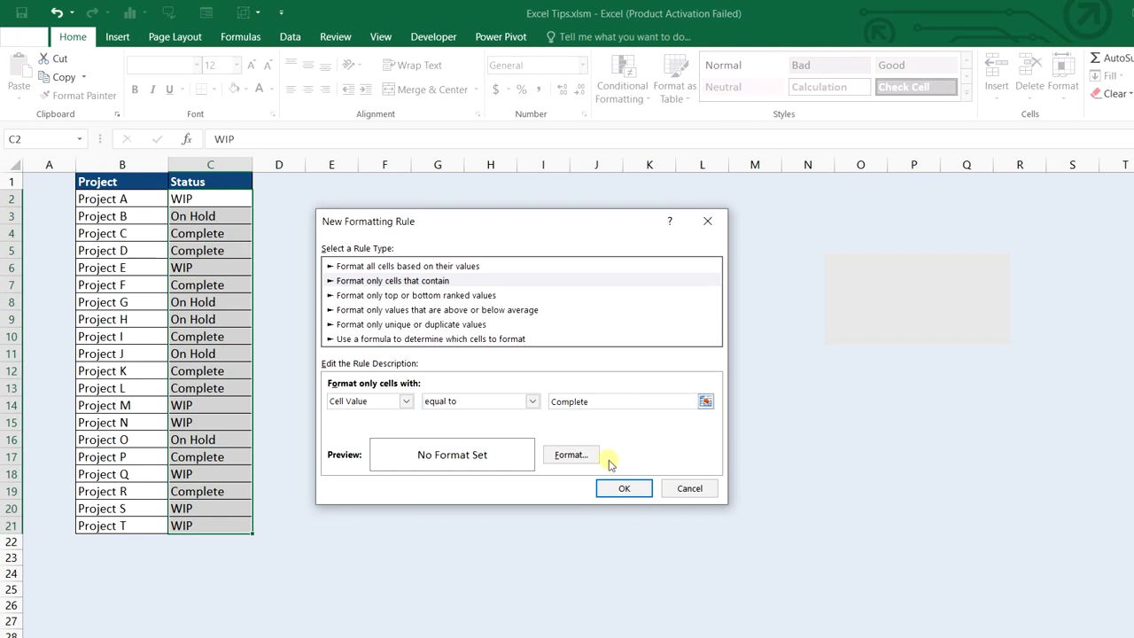
Give the Complete rule a light green fill and apply it to the Status cells
left_click(569, 454)
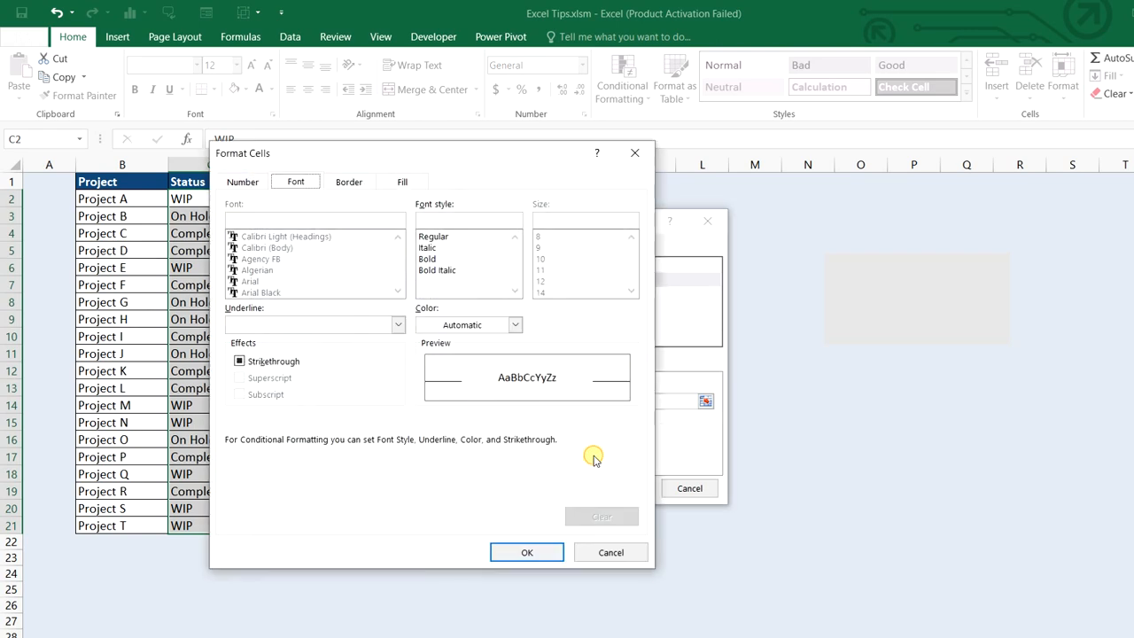
left_click(403, 181)
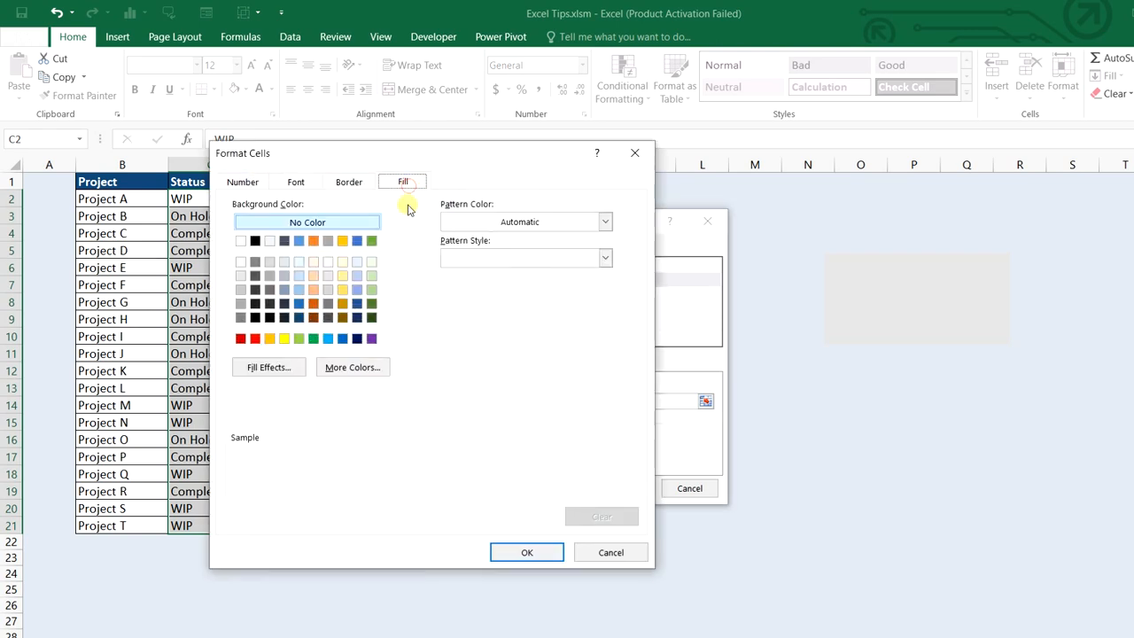
left_click(371, 280)
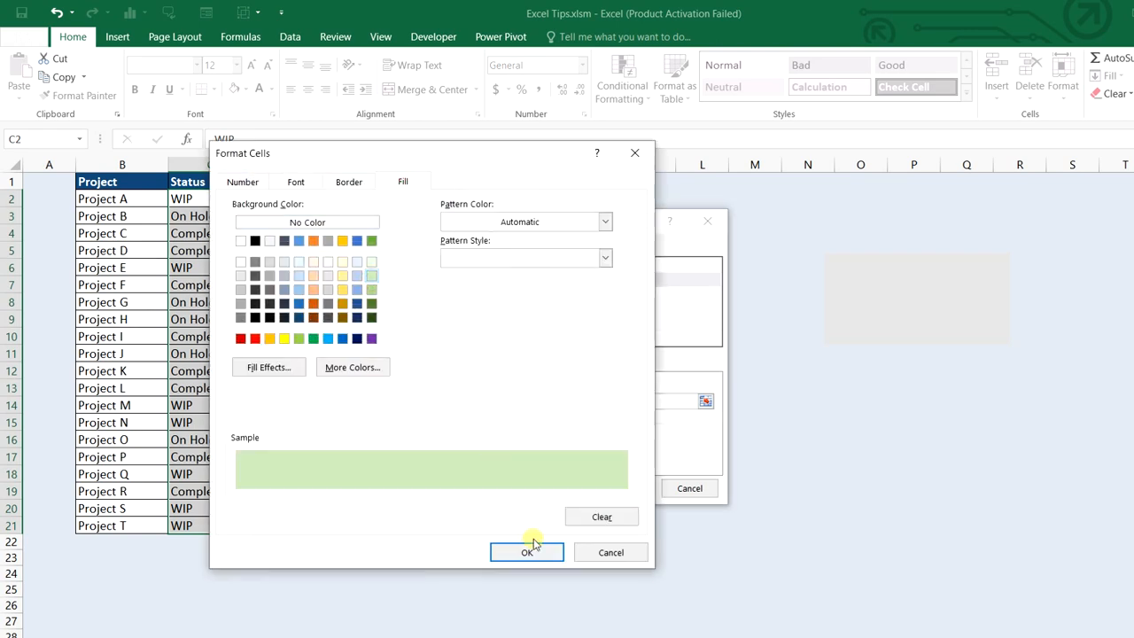
left_click(529, 551)
left_click(624, 488)
left_click(625, 490)
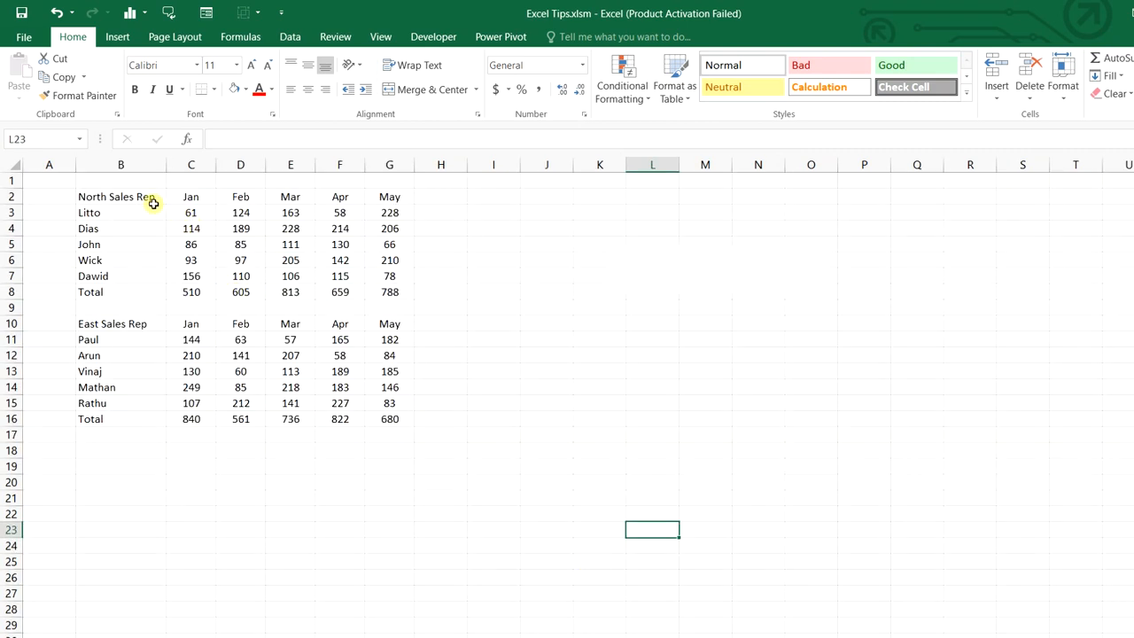
Apply the Colorful 3 AutoFormat to the North Sales Rep table B2:G8
left_click_drag(152, 198, 377, 289)
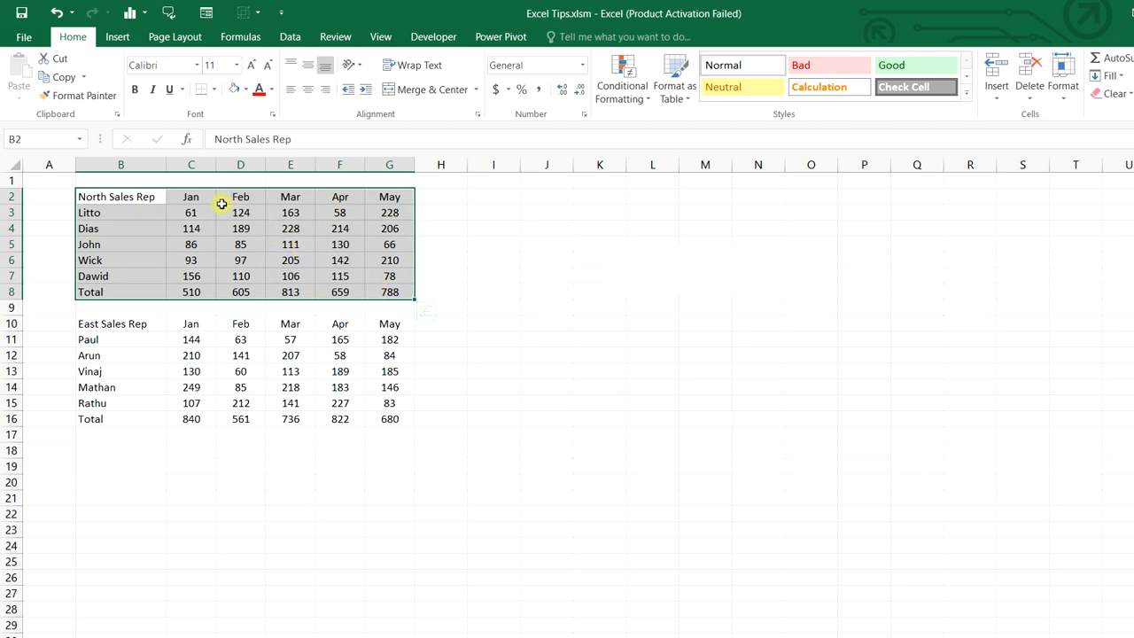
left_click(11, 292)
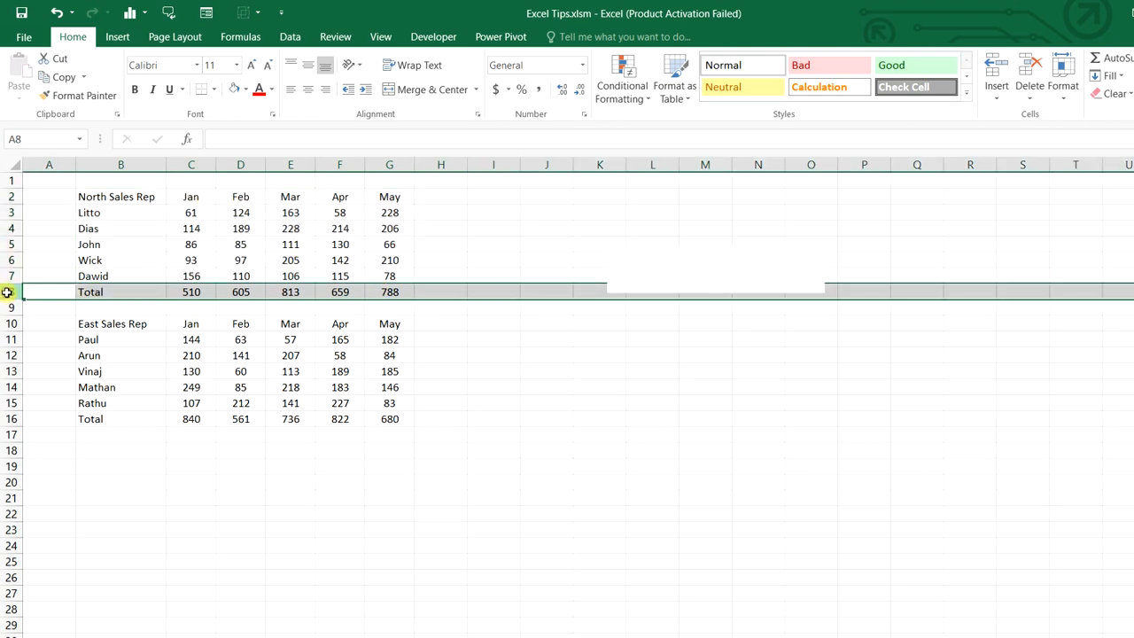
left_click(11, 419)
left_click_drag(83, 197, 373, 293)
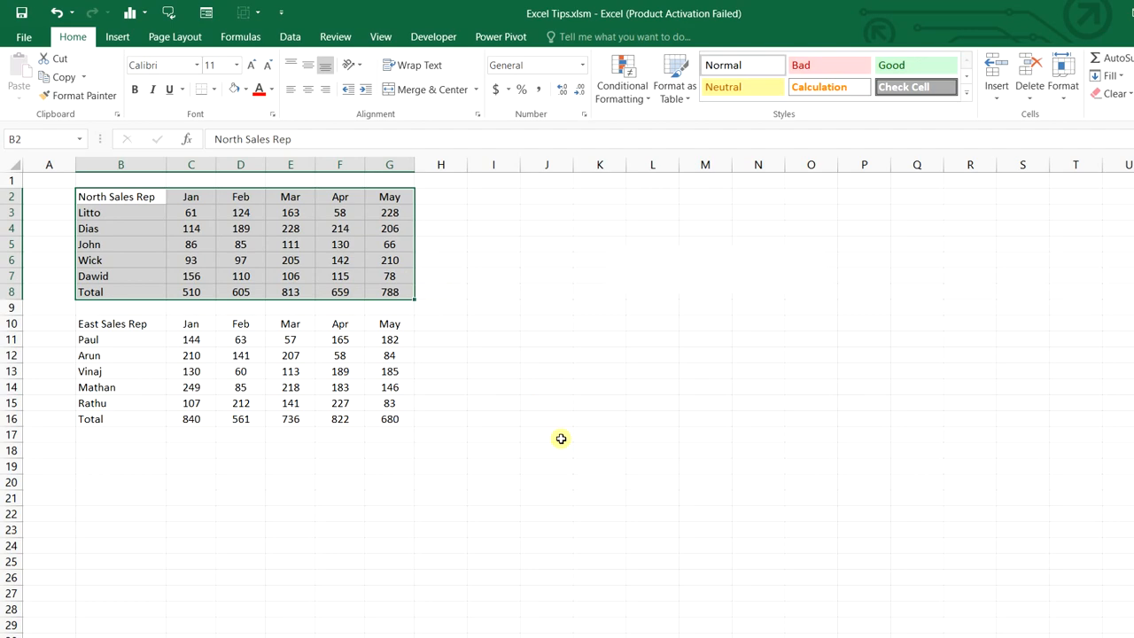
key("alt+o")
key("a")
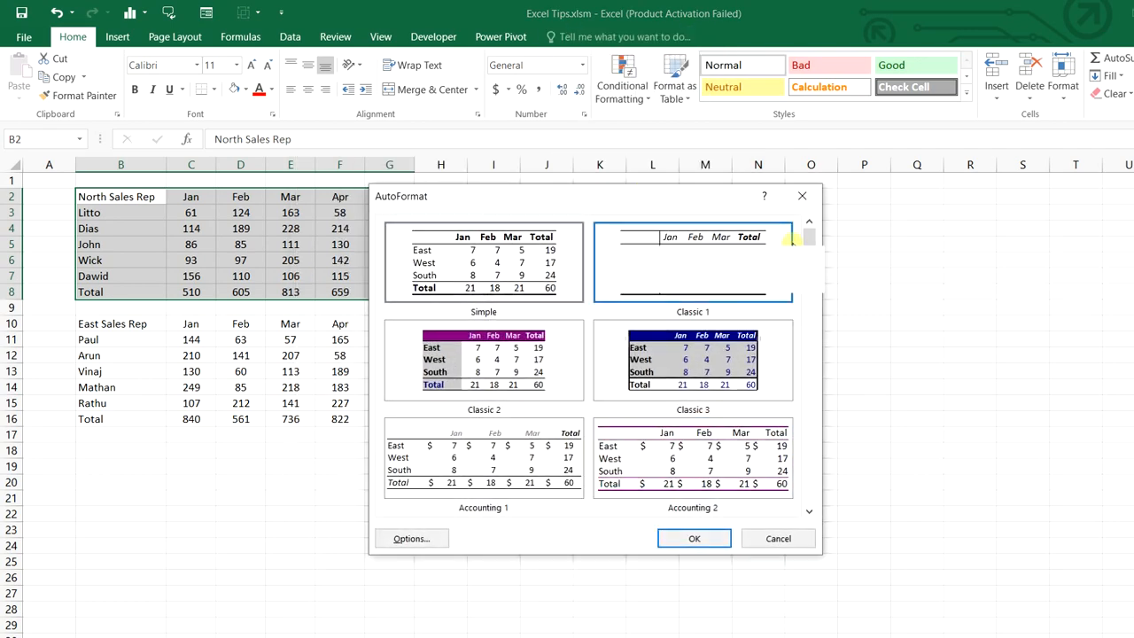
left_click_drag(808, 240, 805, 405)
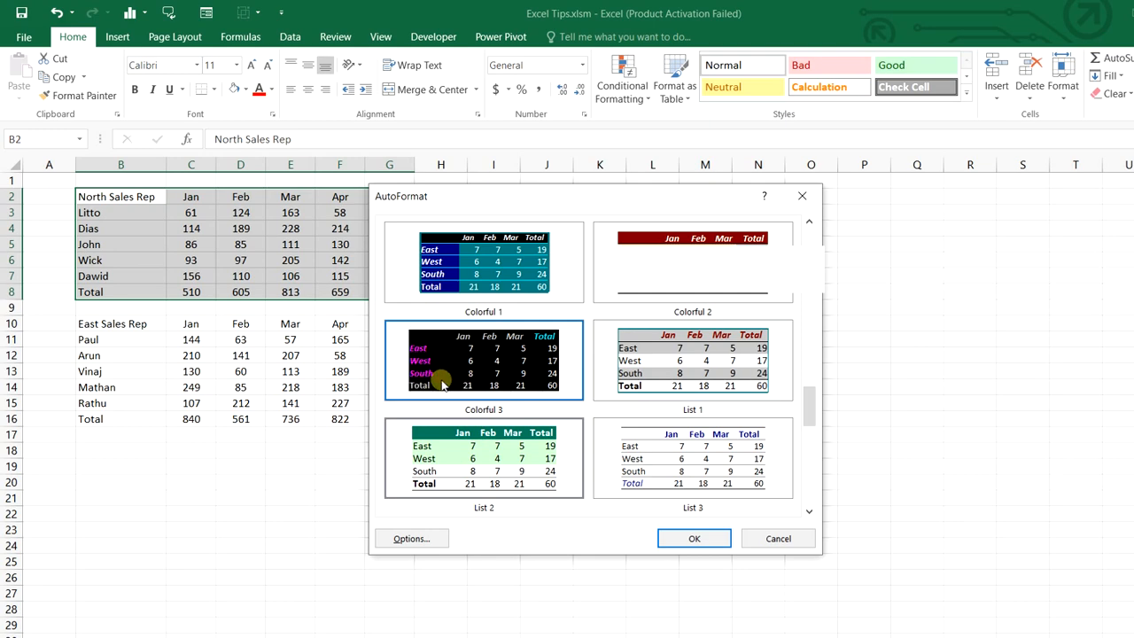
left_click(518, 348)
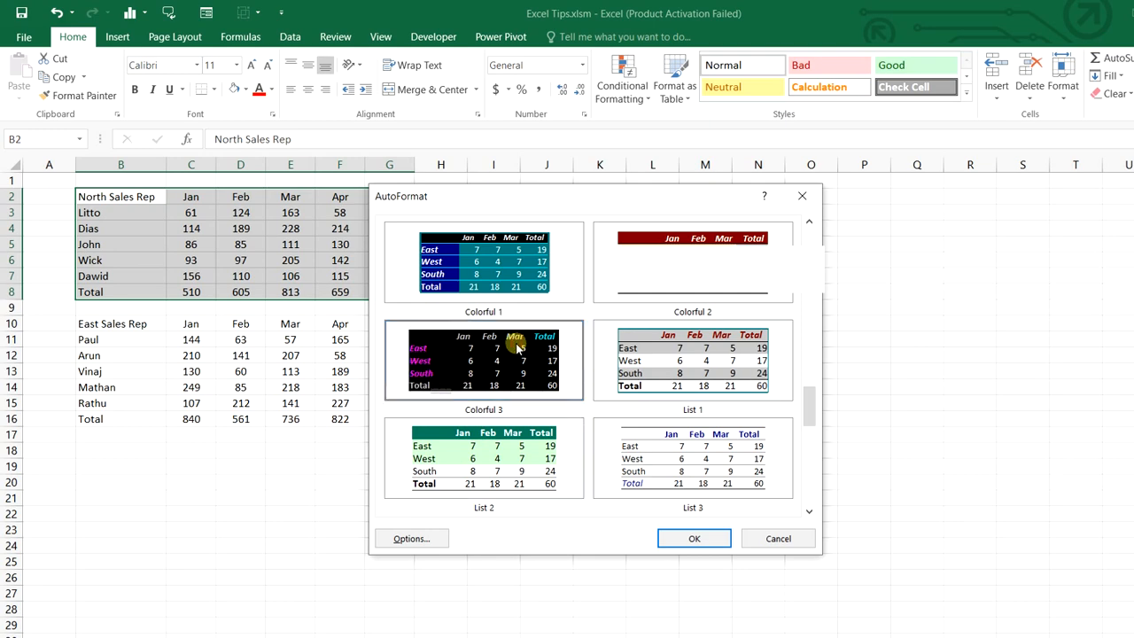
left_click(699, 538)
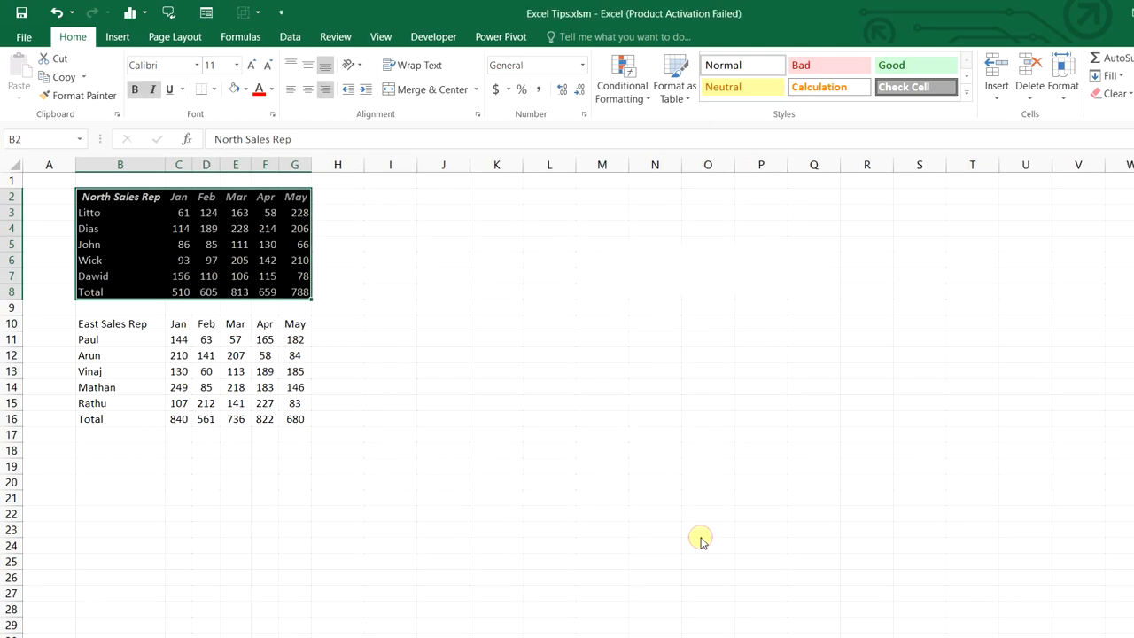
left_click(479, 422)
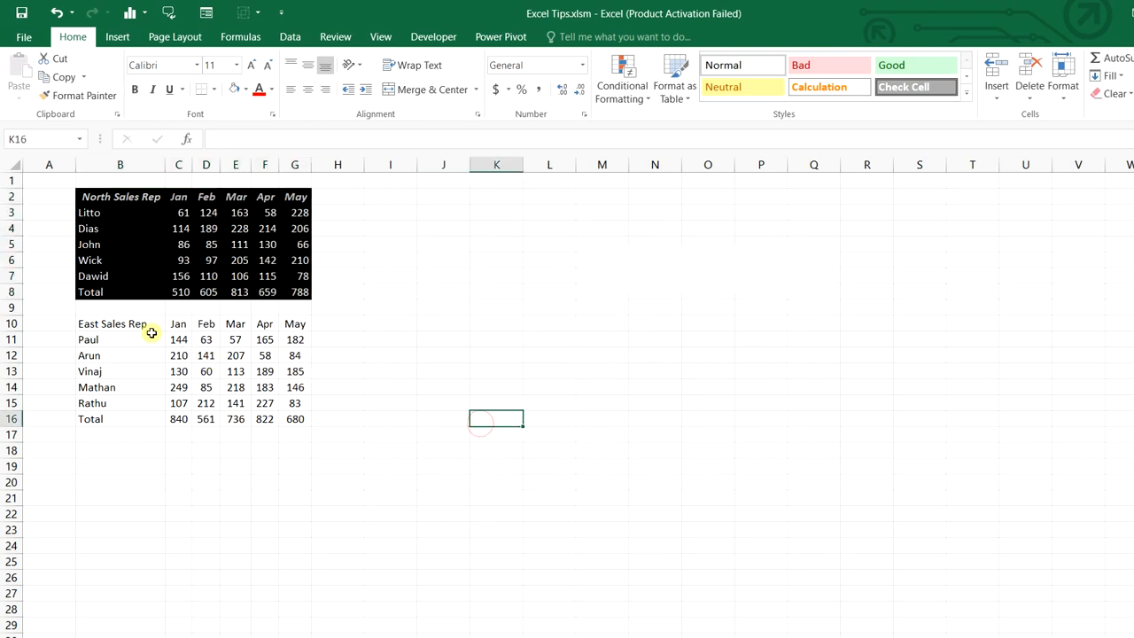
Apply the same Colorful 3 AutoFormat to the East Sales Rep table B10:G16
left_click_drag(137, 322, 293, 419)
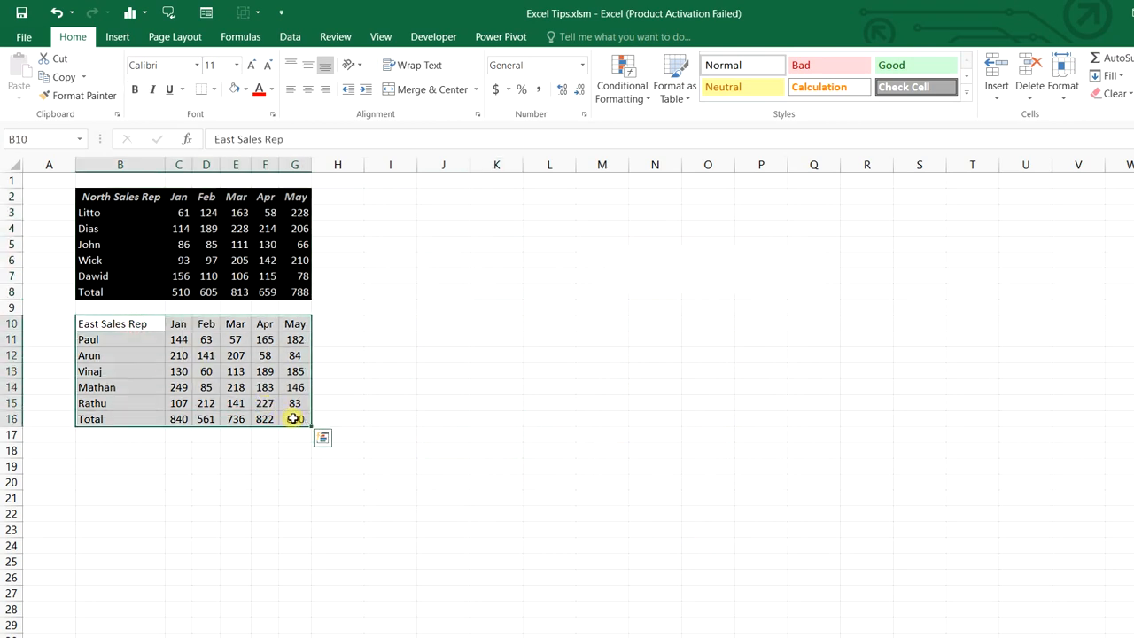
key("alt+o")
key("a")
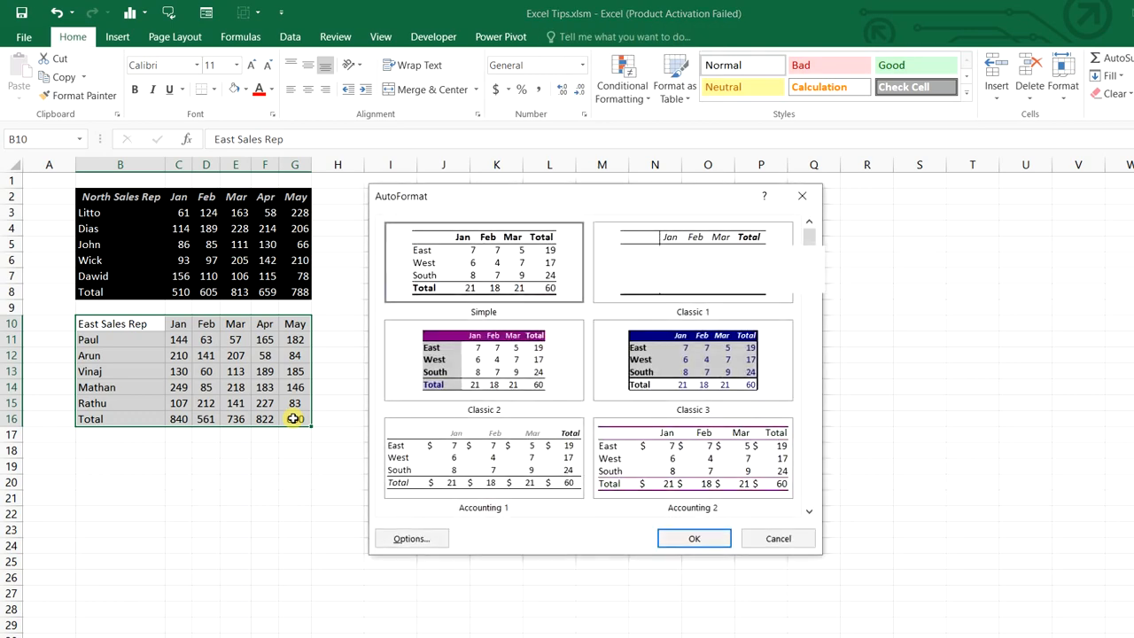
scroll(807, 376, "down", 3)
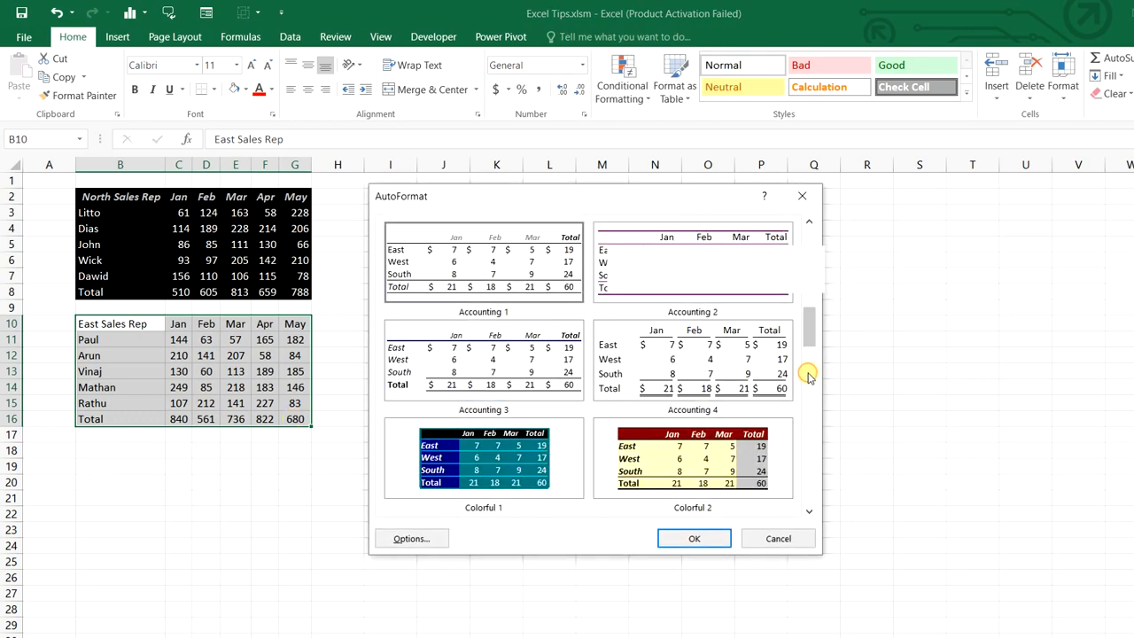
scroll(808, 376, "down", 2)
left_click(555, 363)
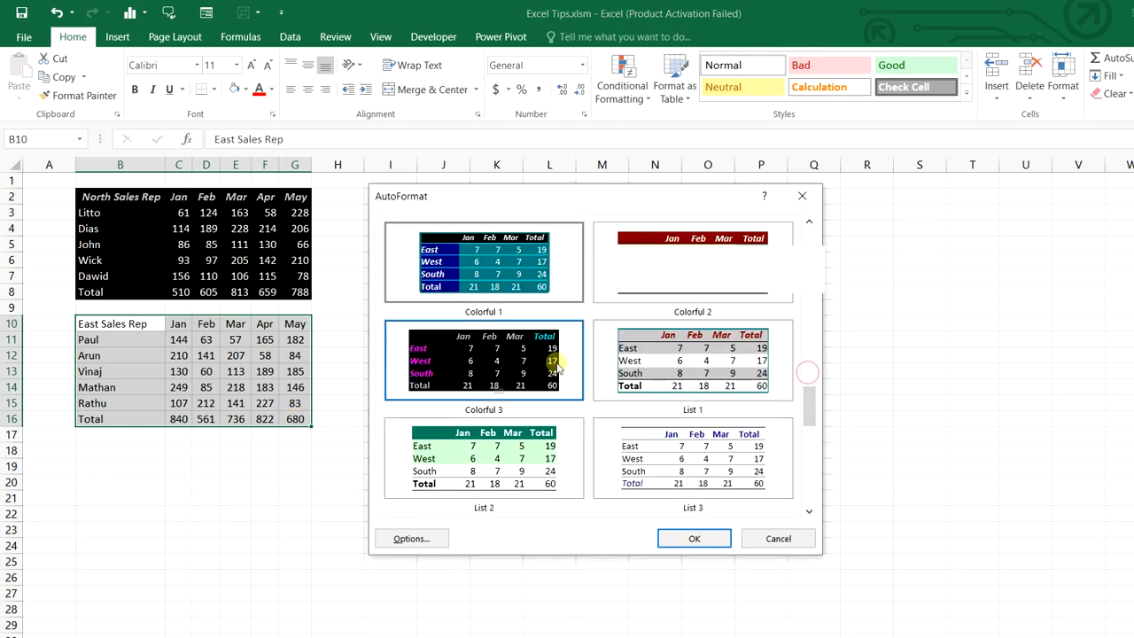
left_click(693, 536)
left_click(692, 542)
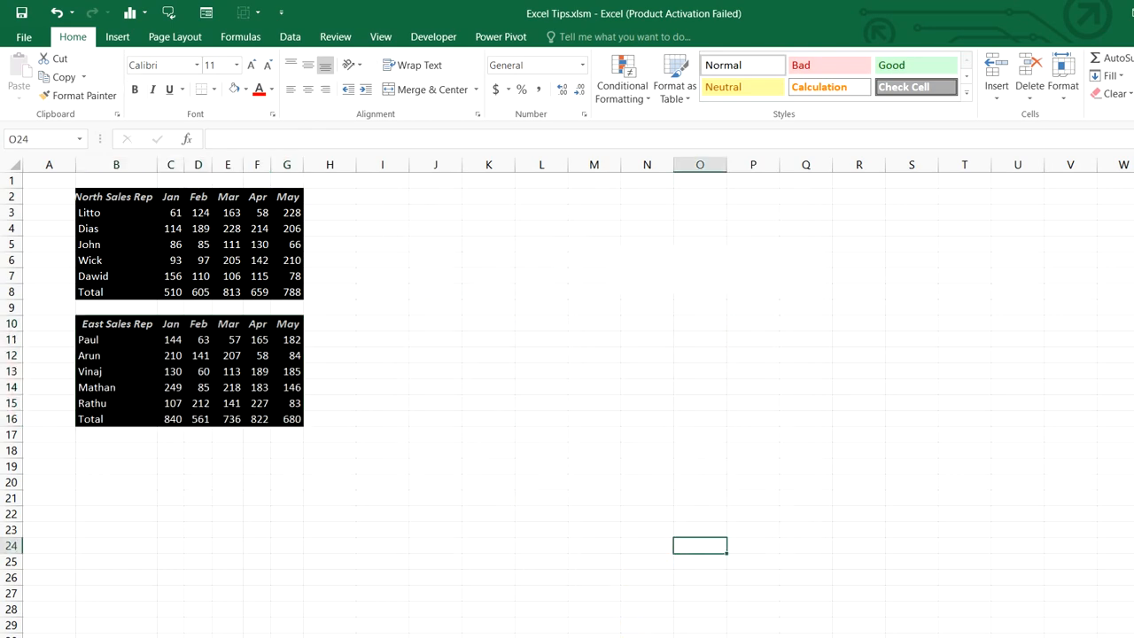
left_click(628, 637)
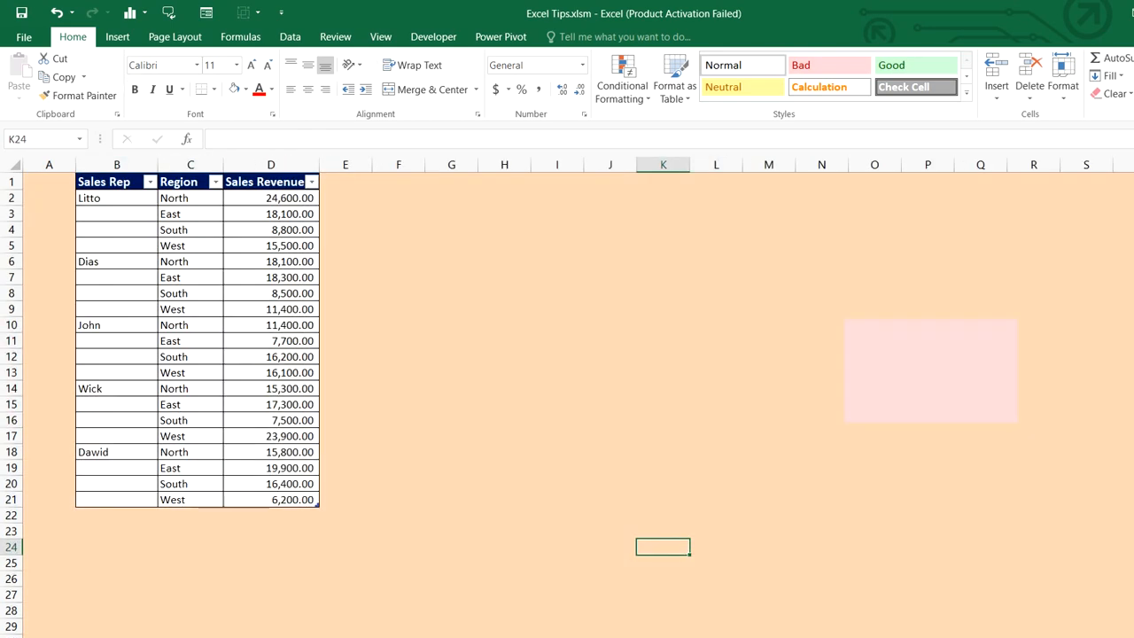
Select only the blank cells in the Sales Rep table using Go To Special Blanks
left_click(132, 201)
left_click_drag(130, 214, 270, 496)
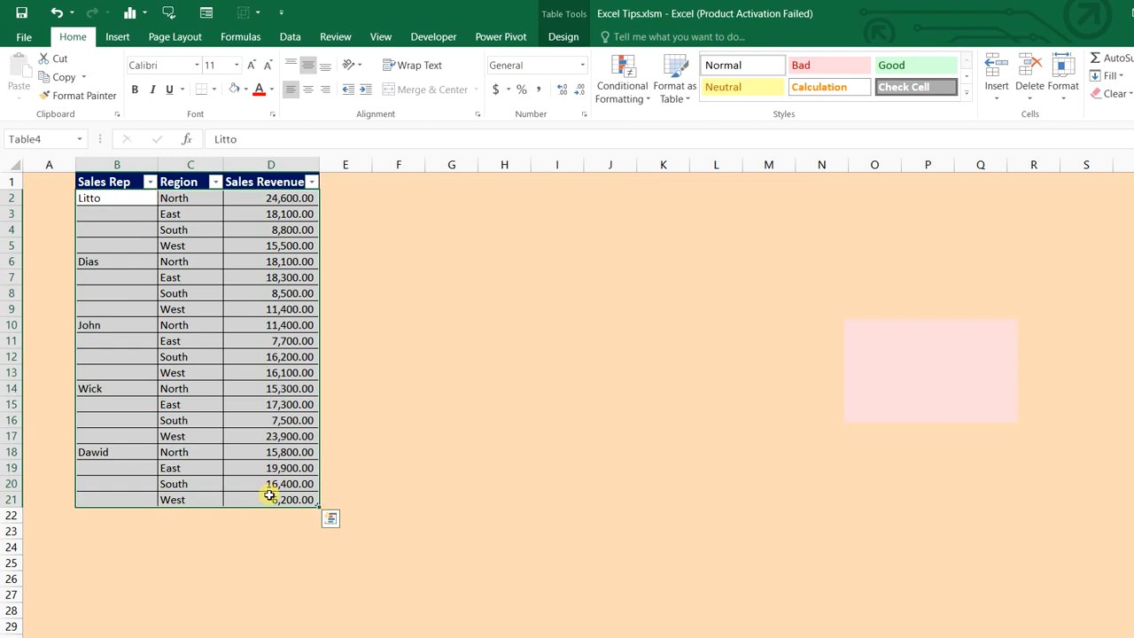
key("ctrl+g")
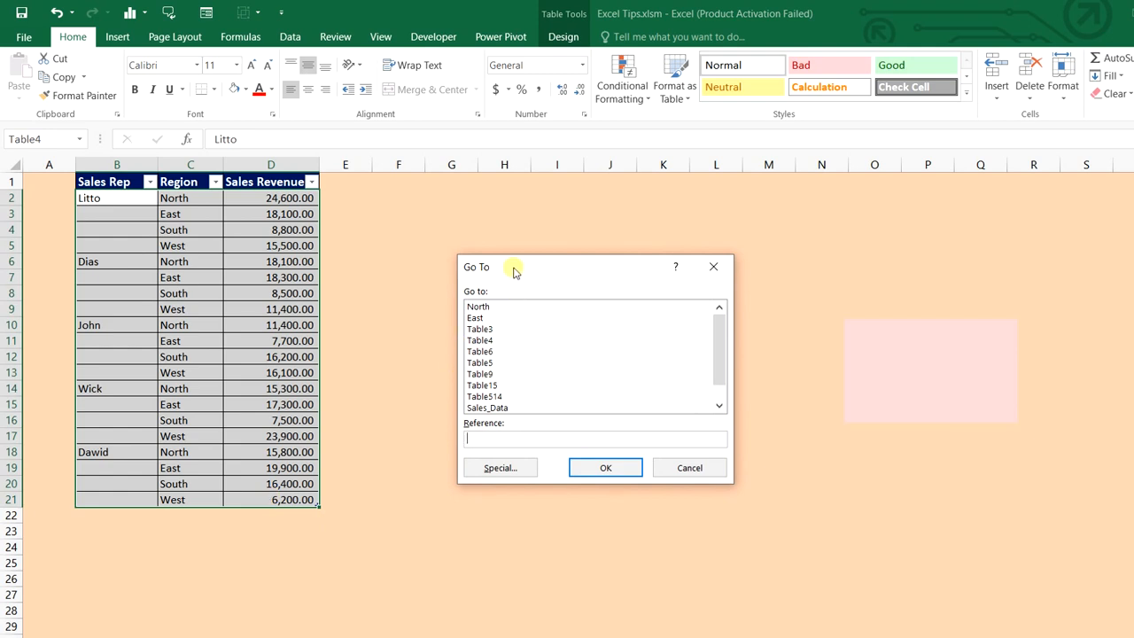
left_click_drag(513, 272, 440, 227)
left_click(447, 427)
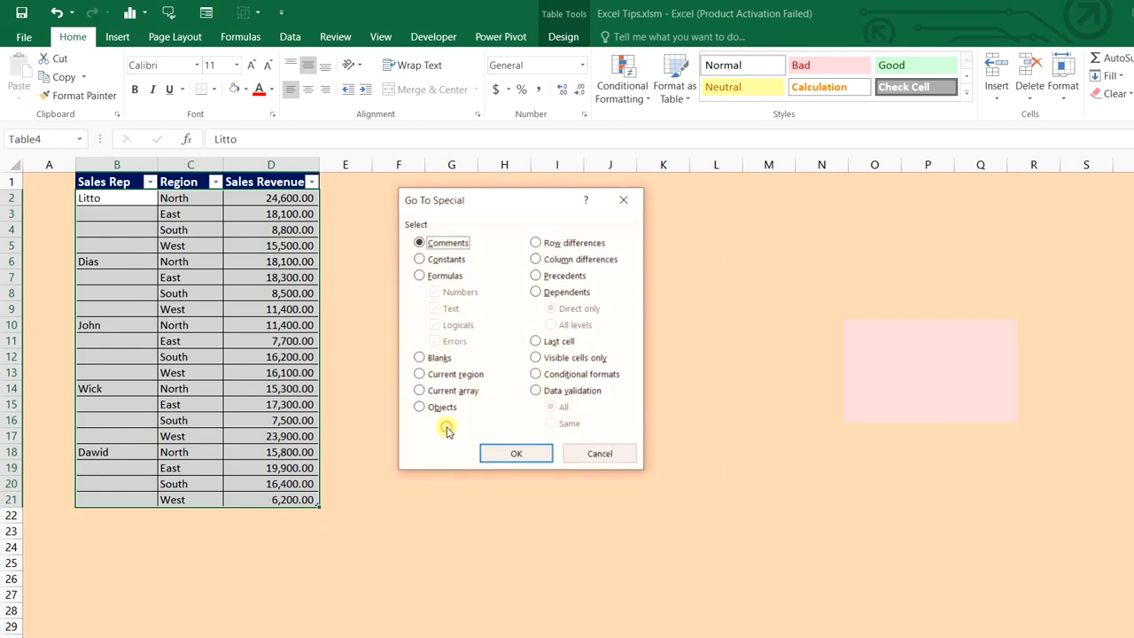
left_click(418, 357)
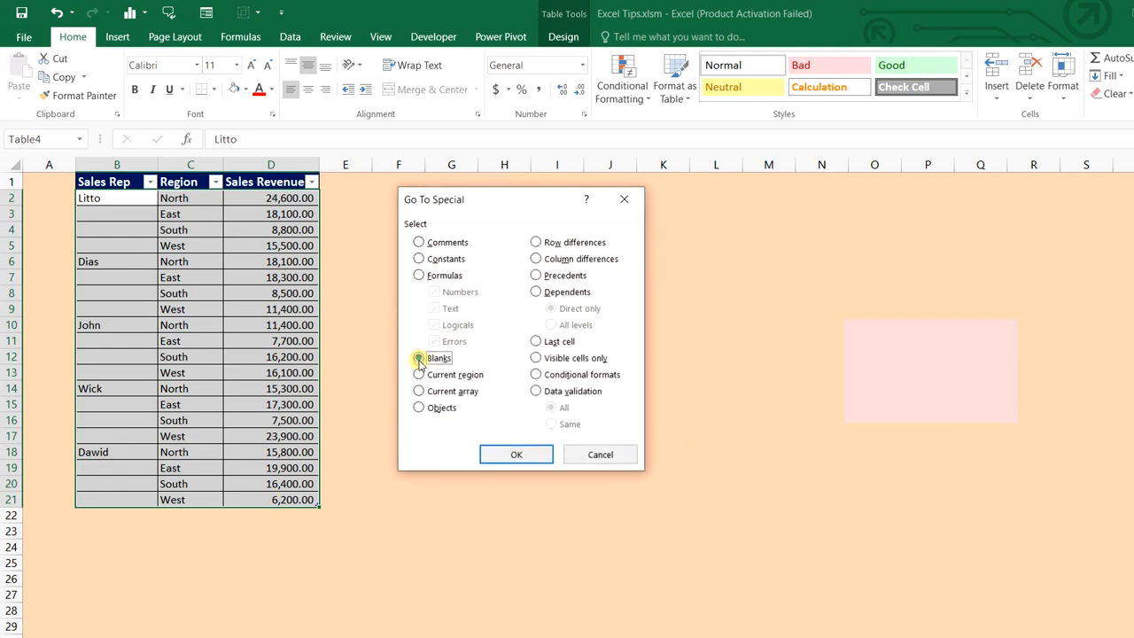
left_click(514, 454)
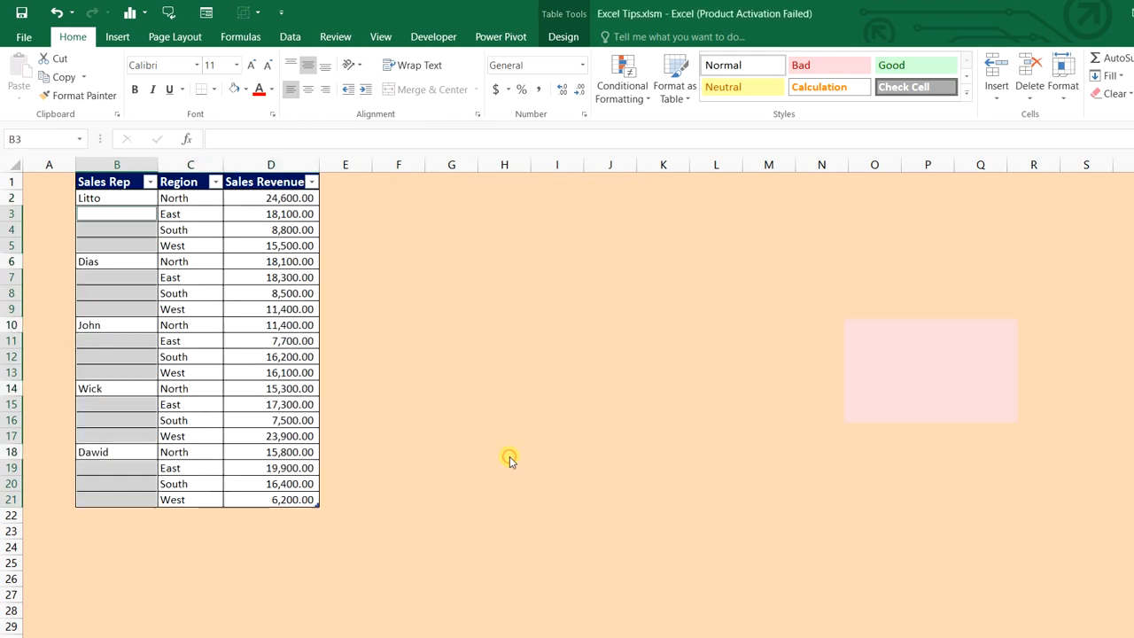
Fill all blanks at once with =B2 so each repeats the name above
type("=")
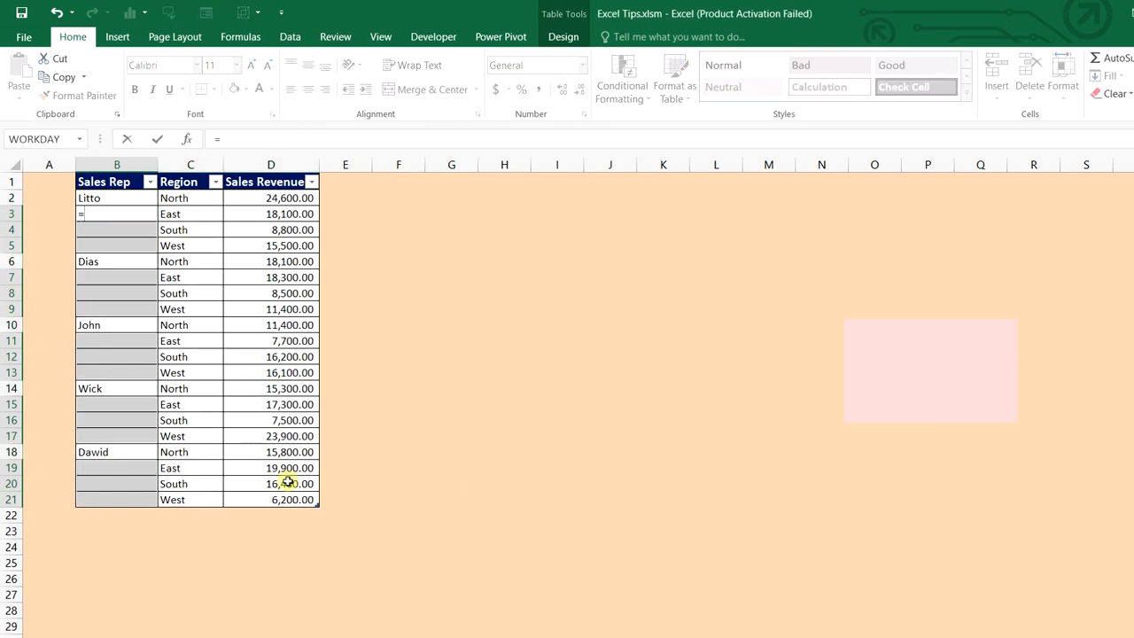
left_click(96, 197)
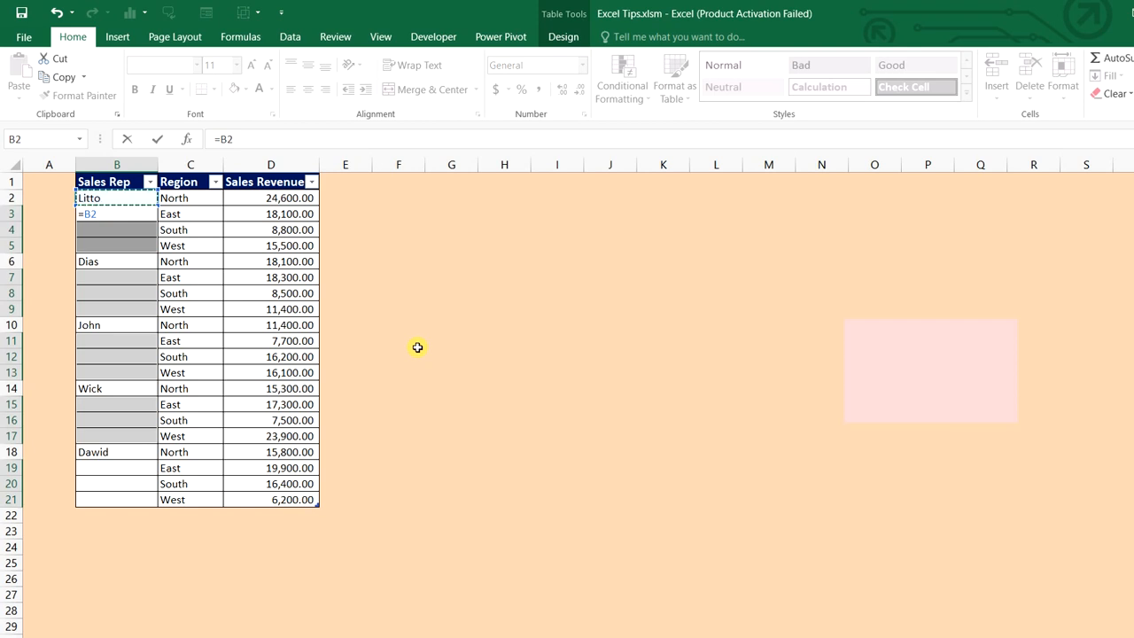
key("ctrl+Return")
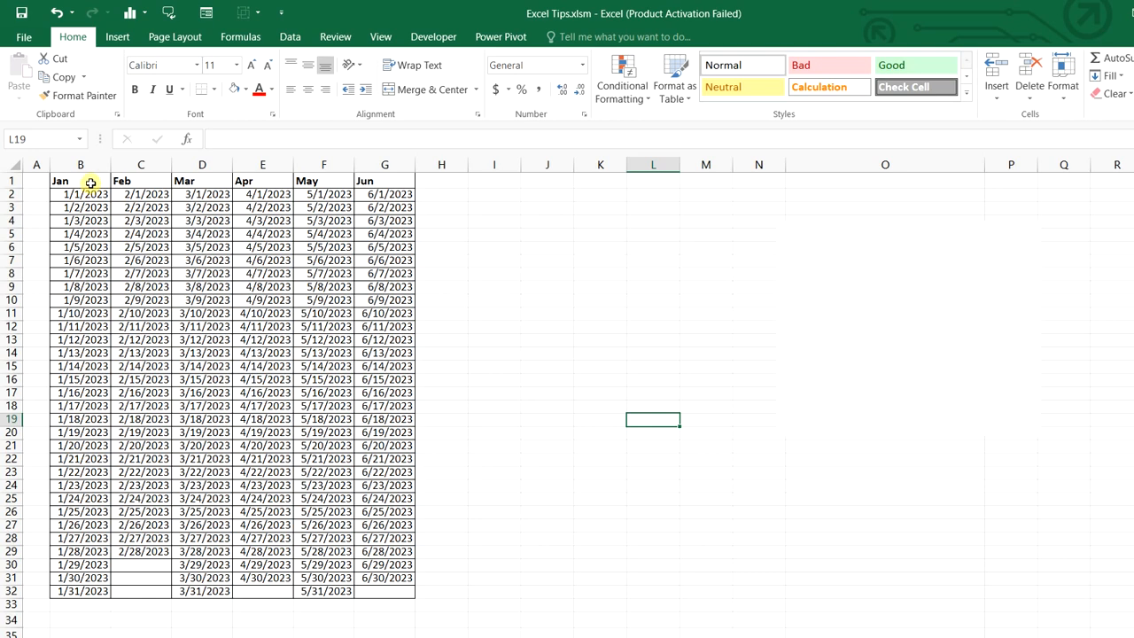
Start a new formula-based conditional formatting rule for the Jan–Jun date table B1:G32
left_click_drag(89, 183, 388, 589)
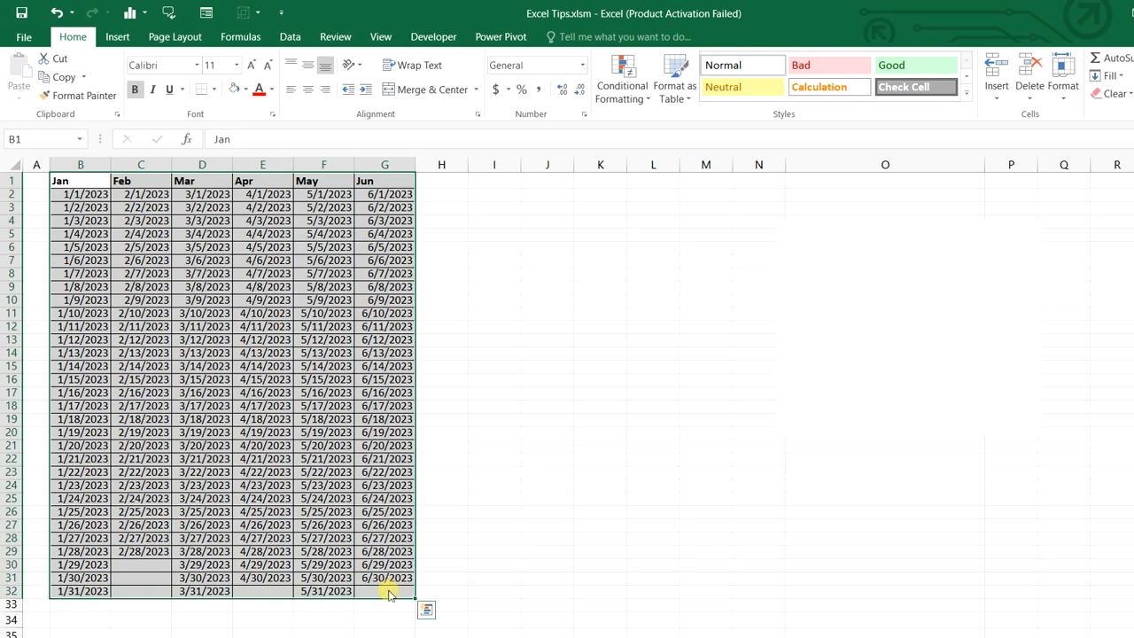
key("alt+o")
key("d")
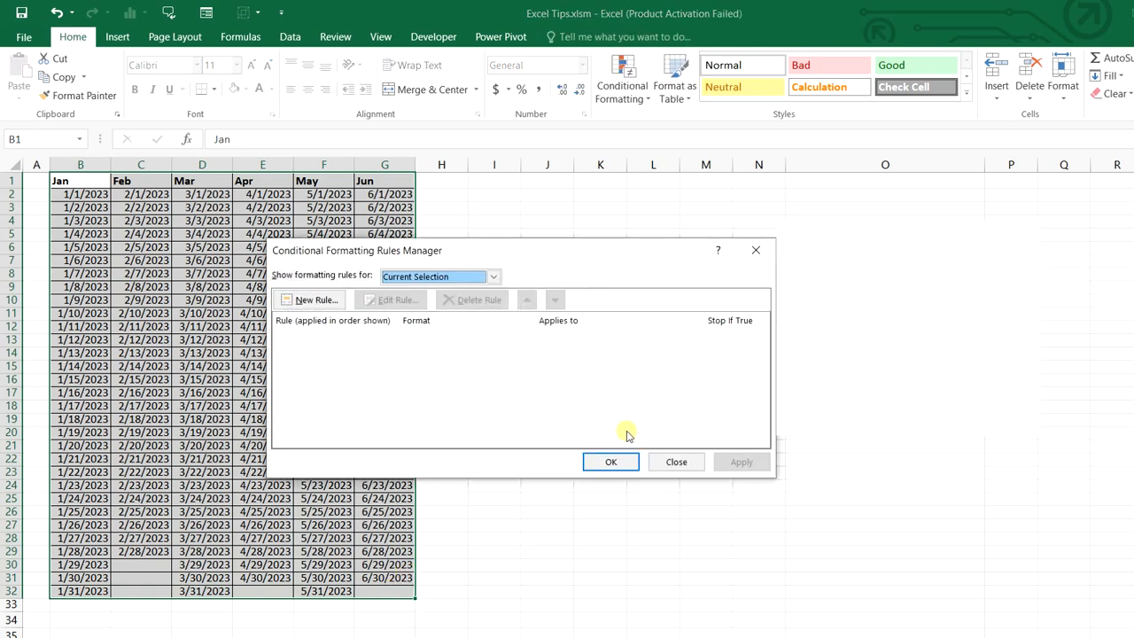
left_click_drag(583, 251, 479, 310)
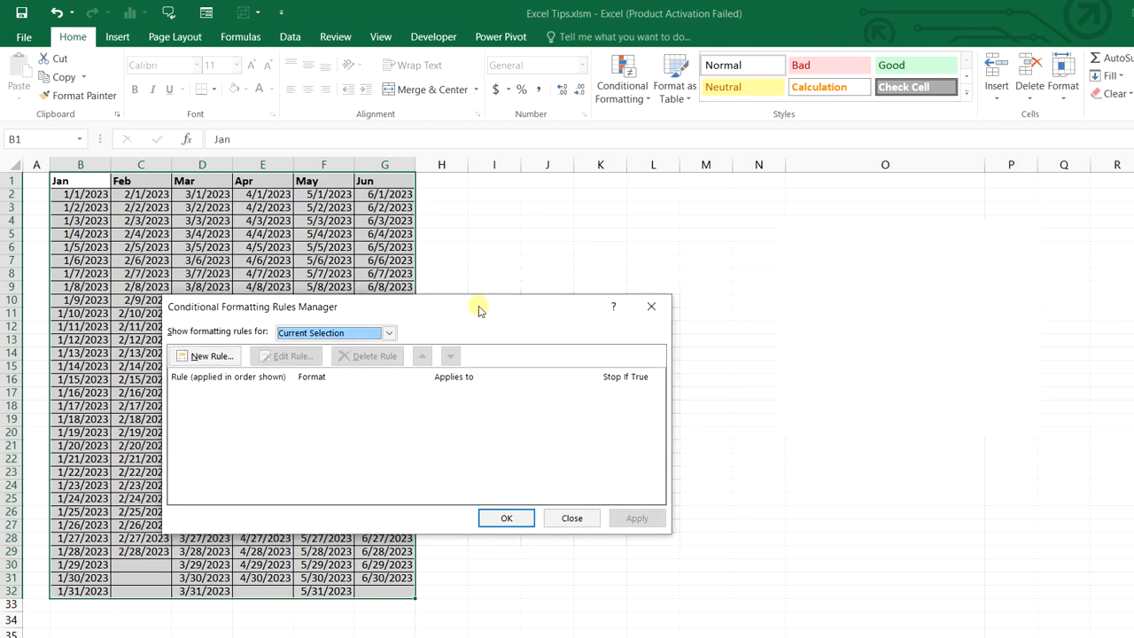
left_click(220, 356)
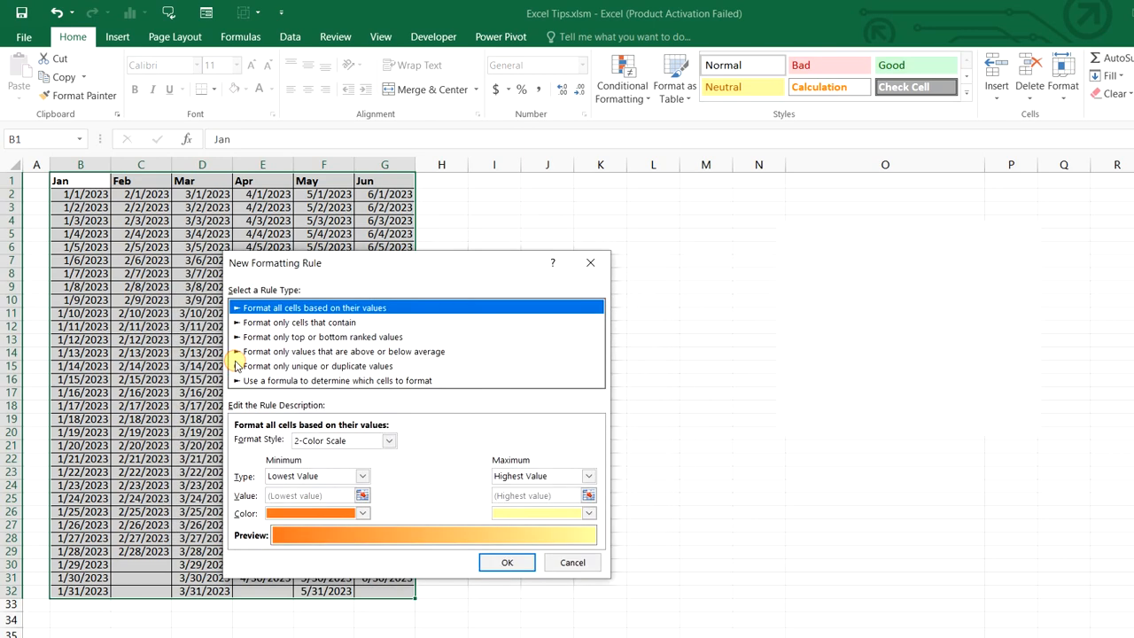
left_click(323, 381)
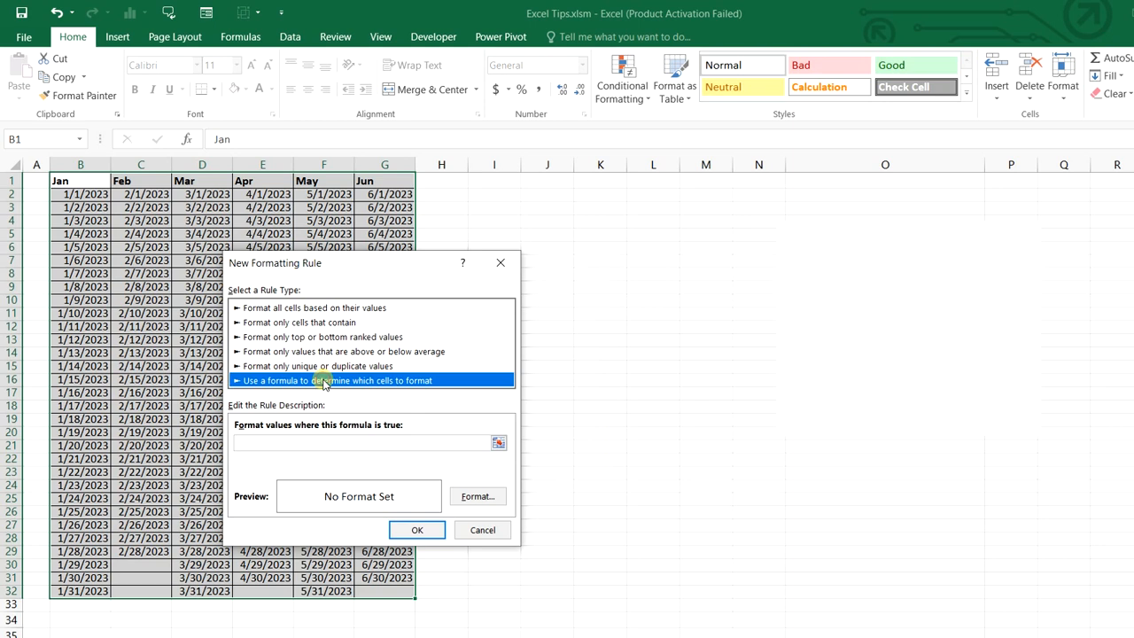
left_click(378, 443)
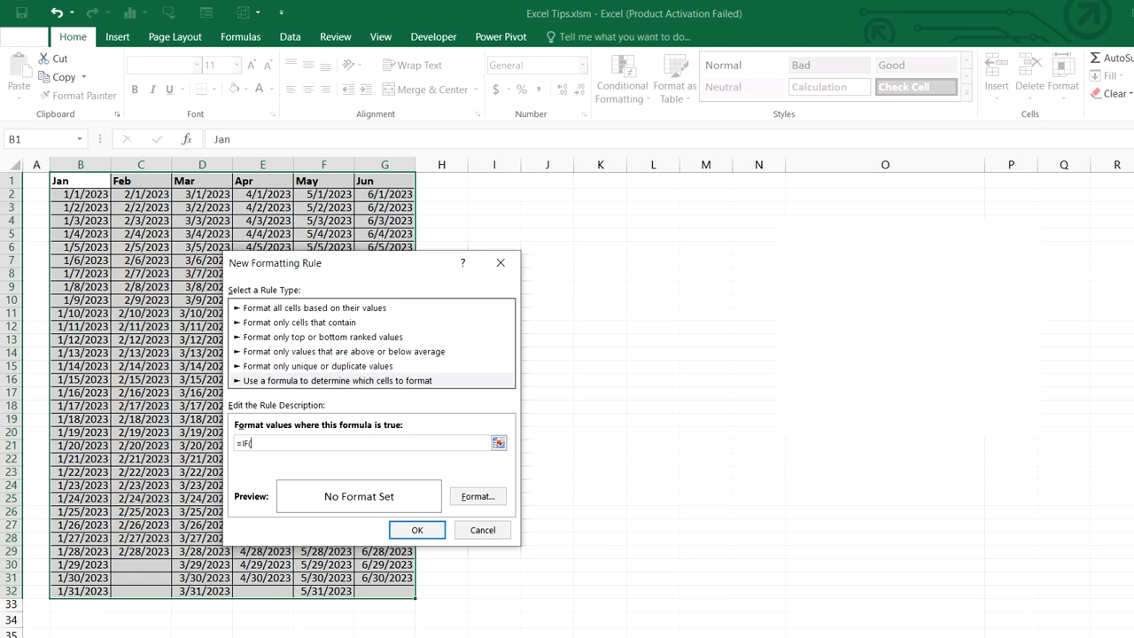
Enter the rule formula =IF(B2<>"",WEEKDAY(B2,11)>5,"")
left_click(97, 194)
key("F4")
key("F4")
key("F4")
type("<>\"\",WEE")
type("KDAY(")
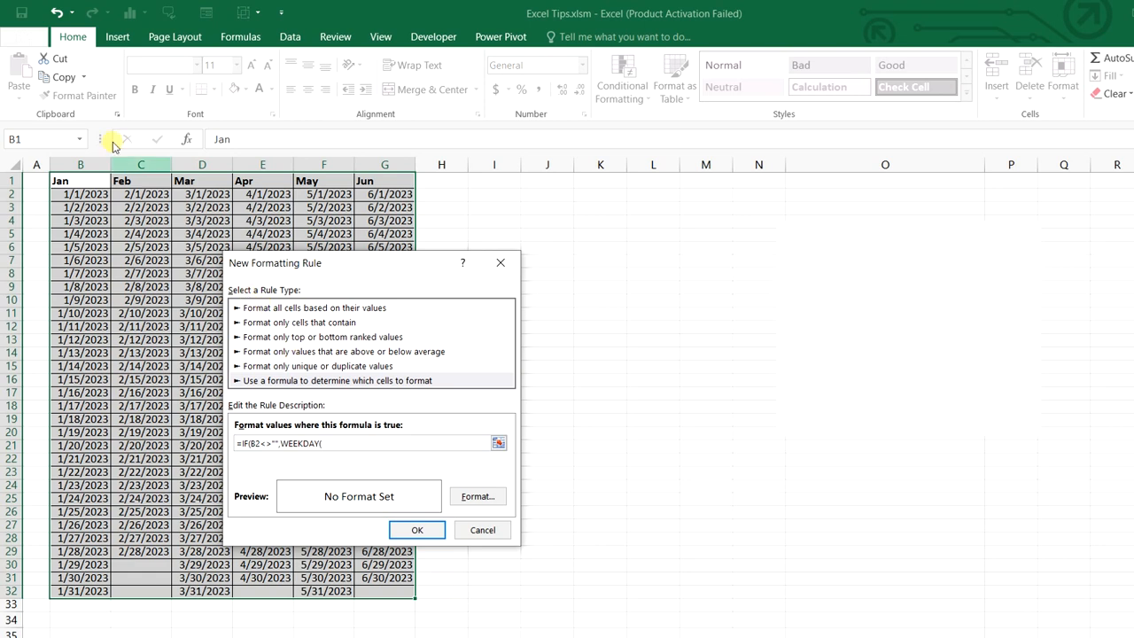
left_click(103, 192)
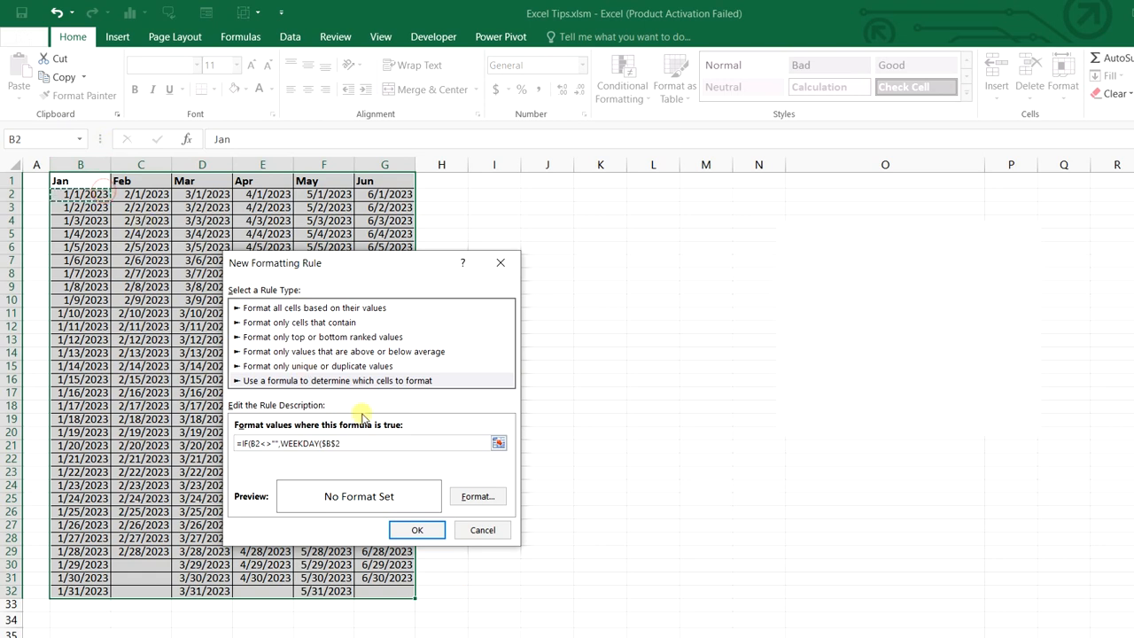
key("F4")
key("F4")
key("F4")
type(",11")
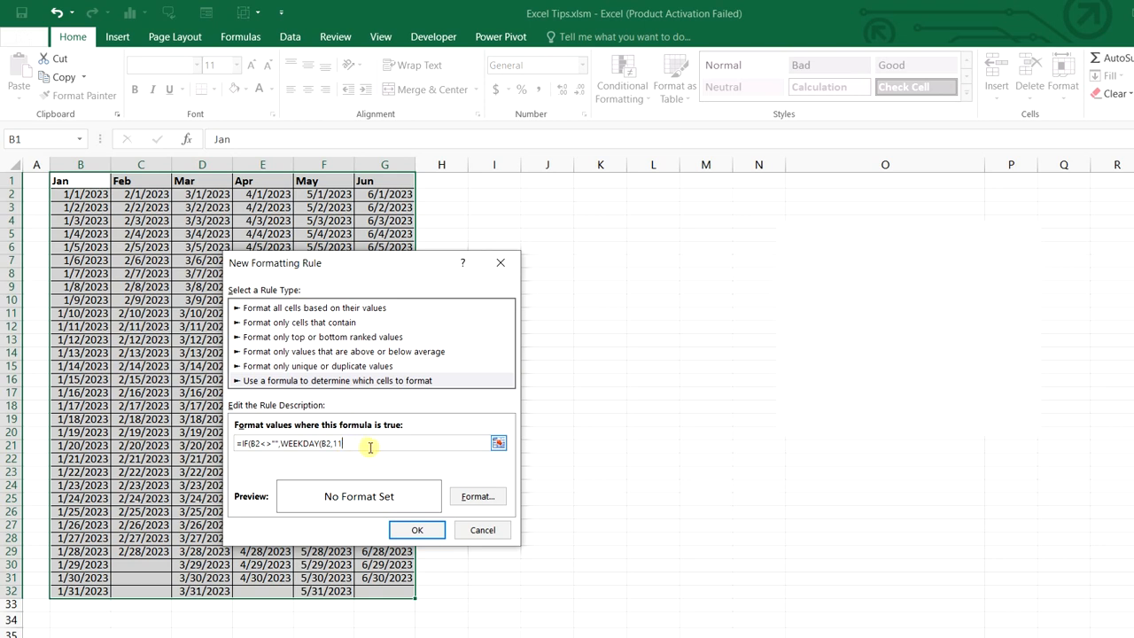
type(")")
left_click(334, 445)
type("1)>5,")
left_click(478, 497)
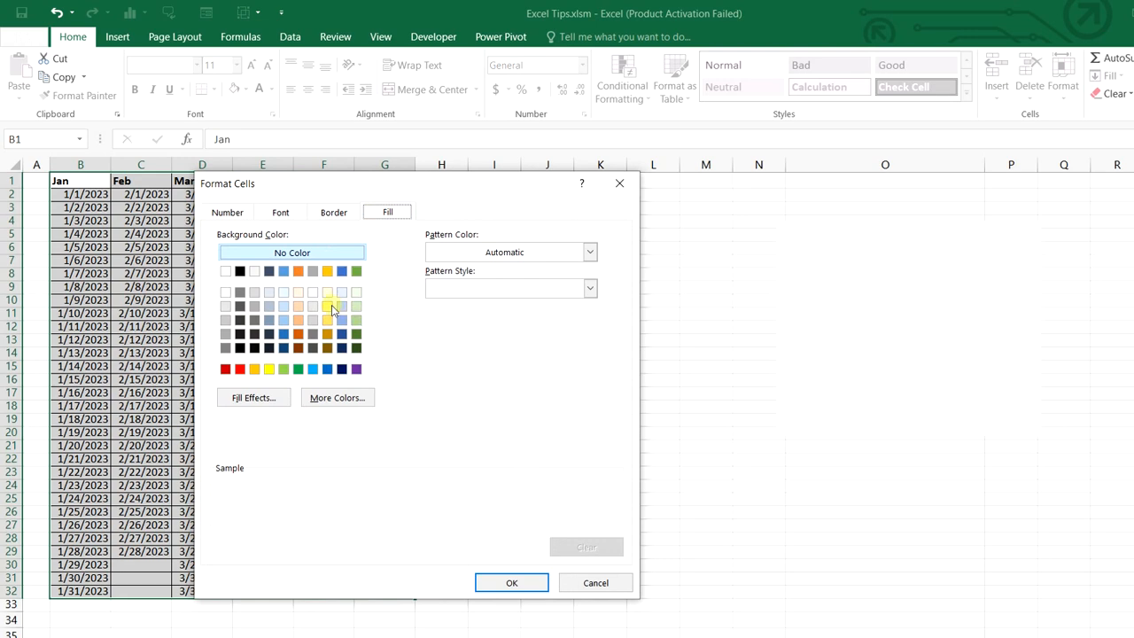
Give the weekend-date rule a light grey fill and apply it through the rules manager
left_click(225, 320)
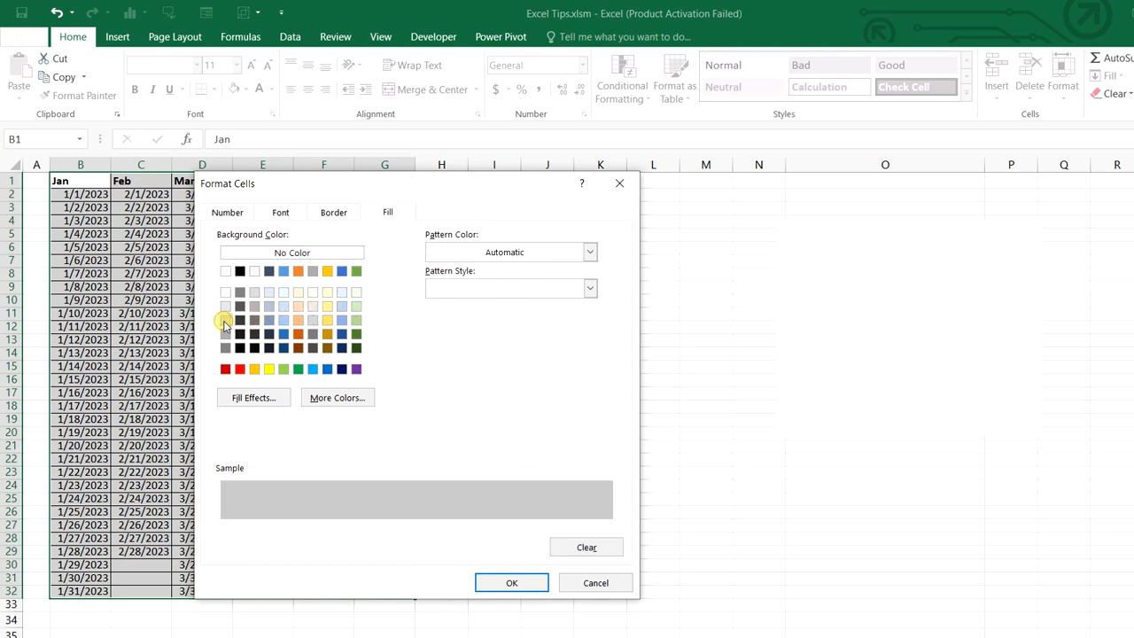
left_click(511, 582)
left_click(501, 525)
left_click(549, 418)
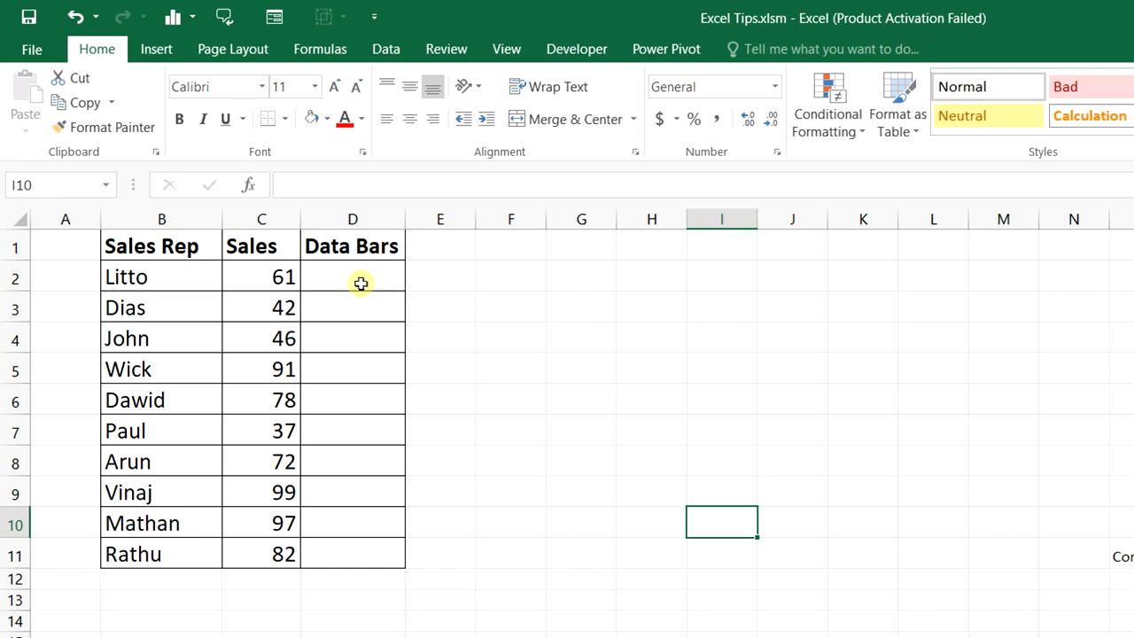
Copy the Sales values C2:C11 into the Data Bars column starting at D2
left_click_drag(296, 274, 266, 541)
key("ctrl+c")
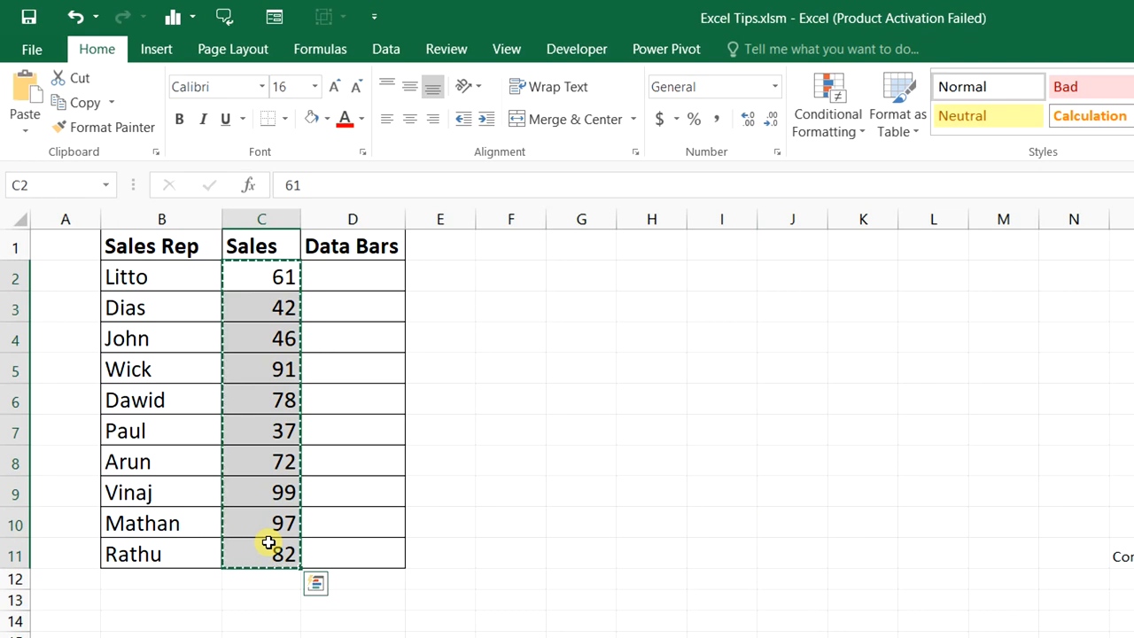
left_click(370, 280)
key("ctrl+v")
key("Escape")
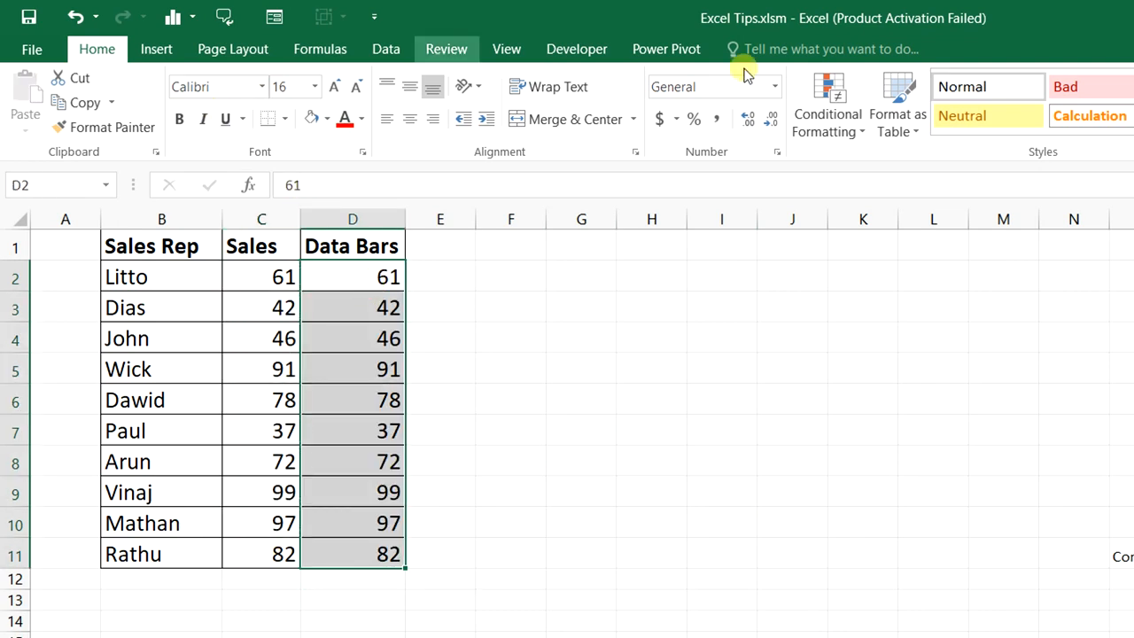
Apply green Solid Fill data bars to the Data Bars column
left_click(853, 144)
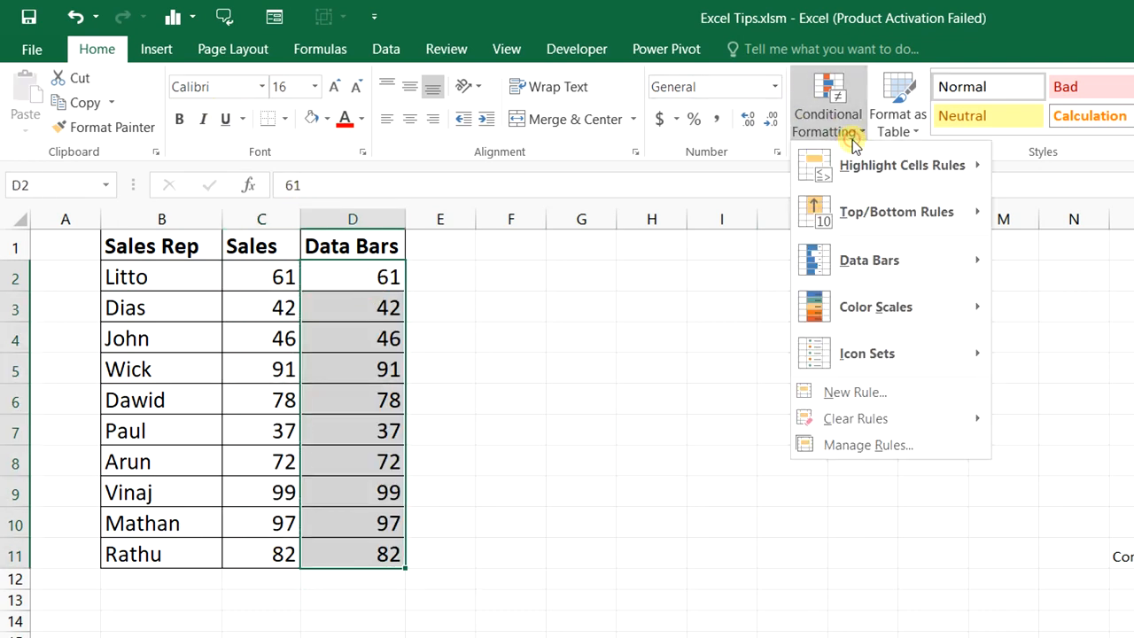
mouse_move(943, 259)
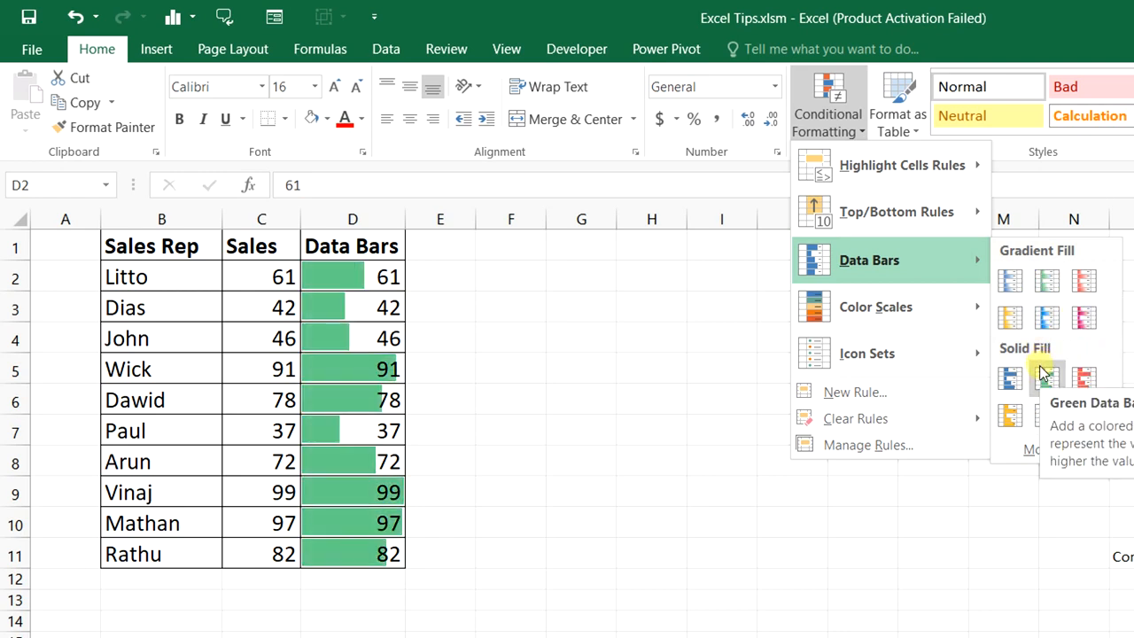
left_click(1045, 376)
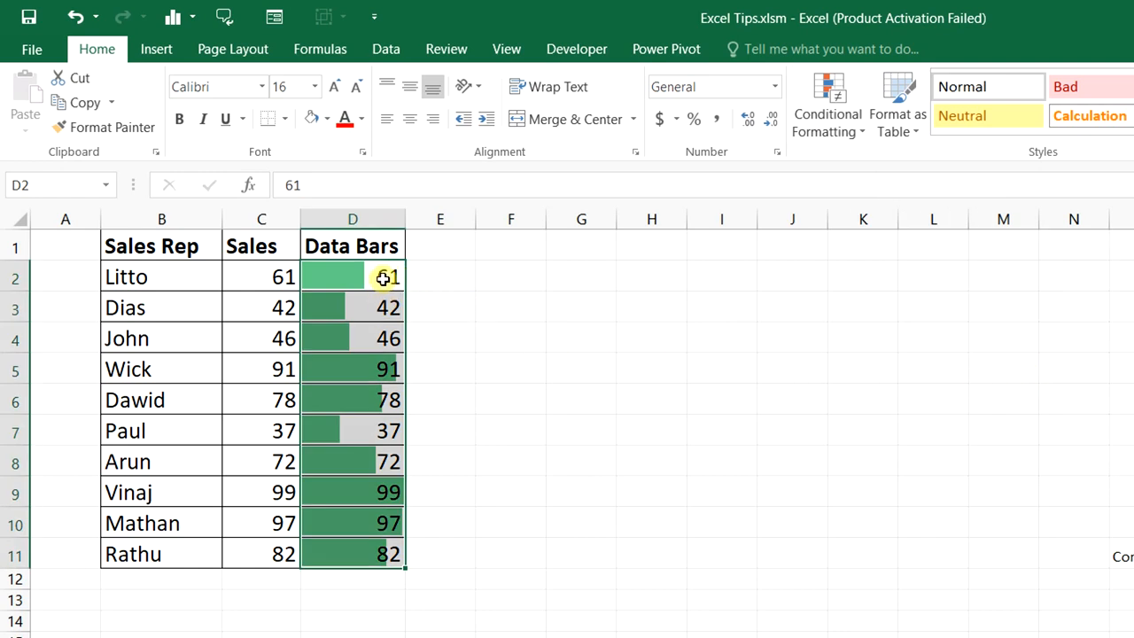
Hide the Data Bars numbers with custom format ;;; and move to the 23 Target Line sheet
key("ctrl+1")
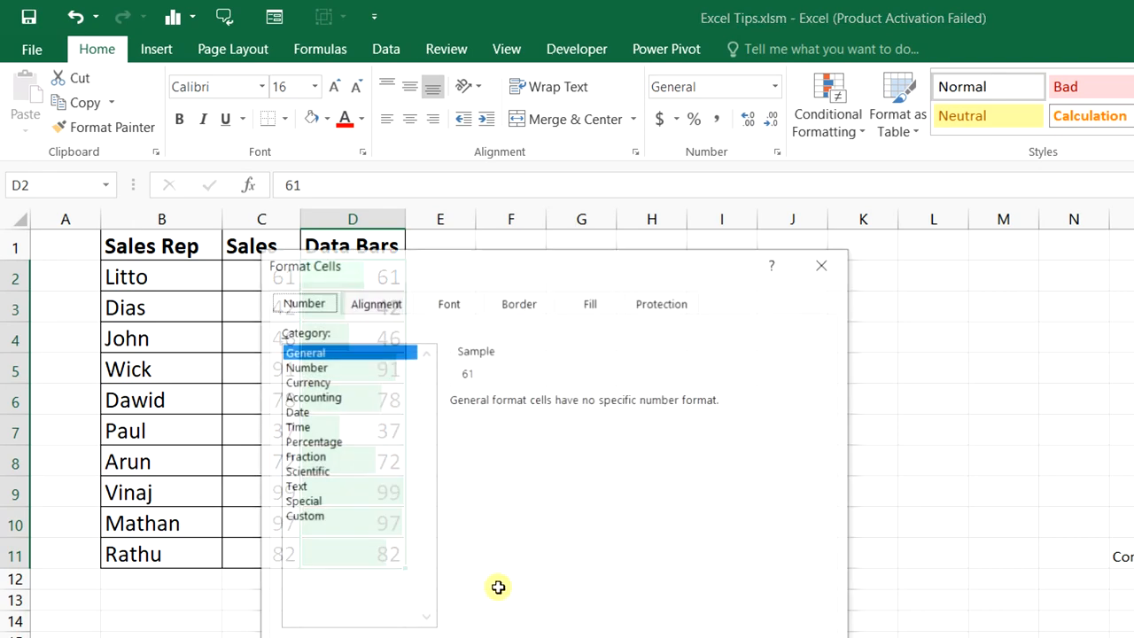
left_click_drag(479, 269, 826, 282)
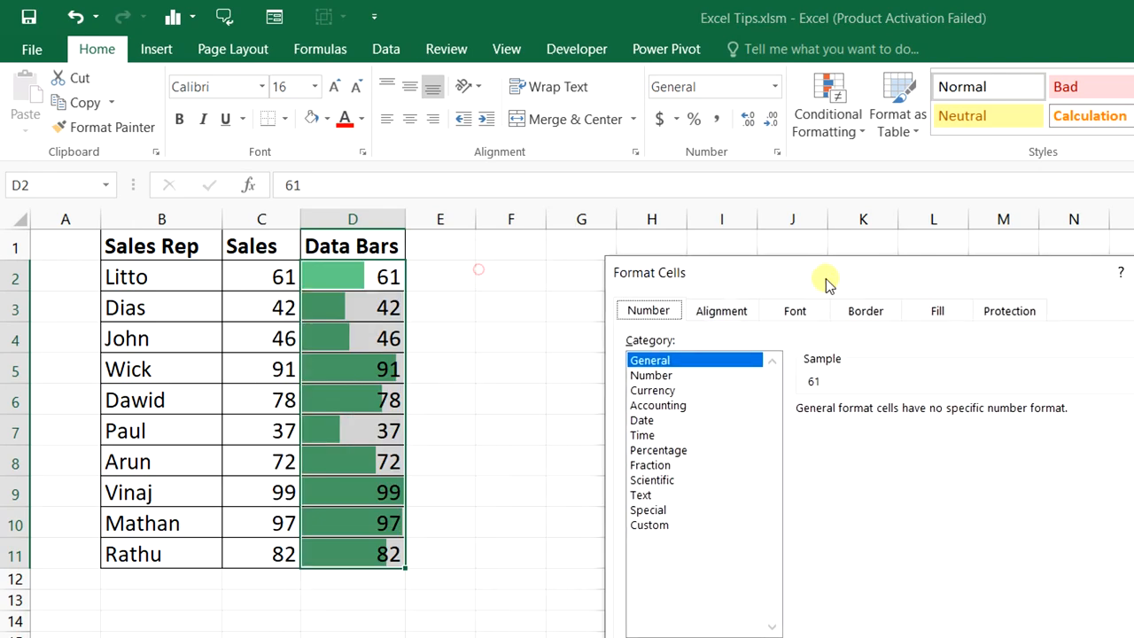
left_click(657, 525)
left_click_drag(854, 428, 800, 428)
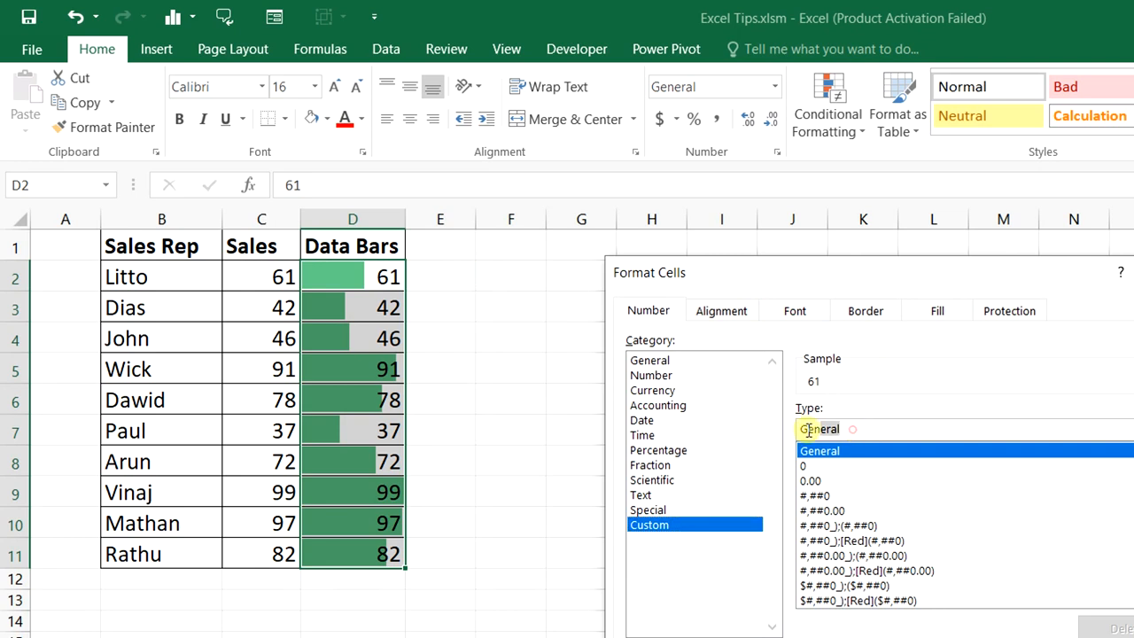
type(";;")
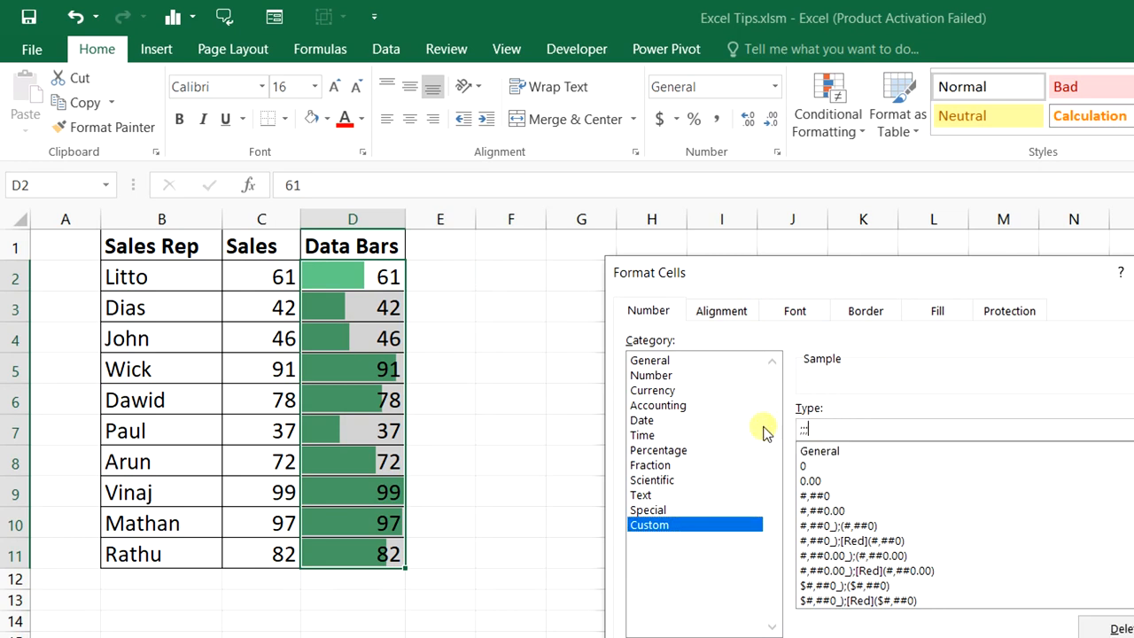
type(";")
key("Return")
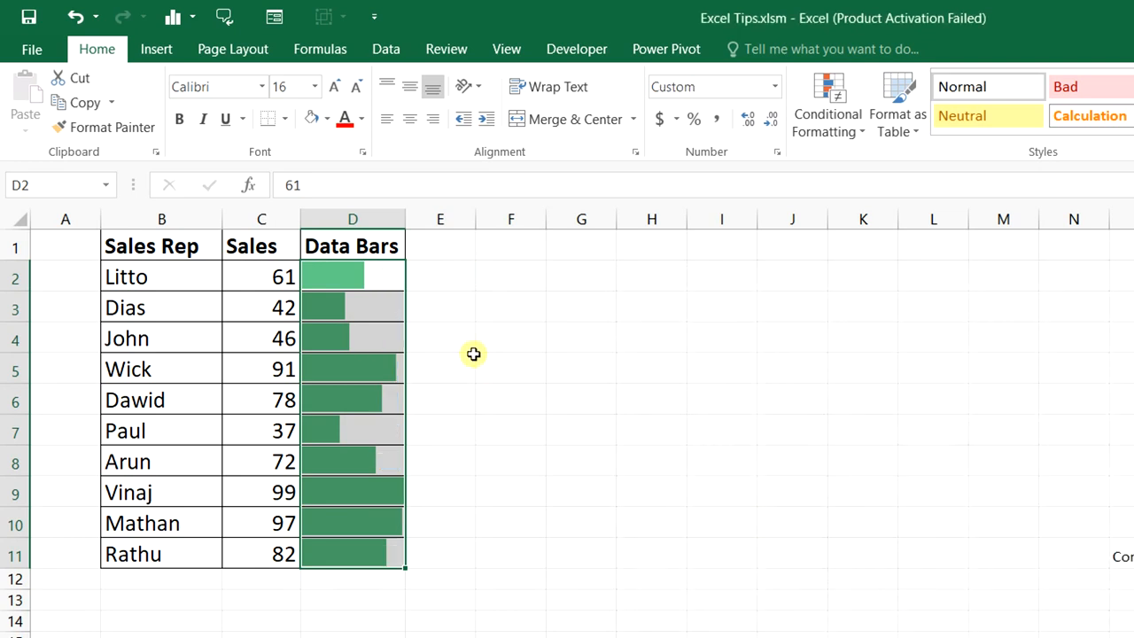
key("ctrl+Page_Down")
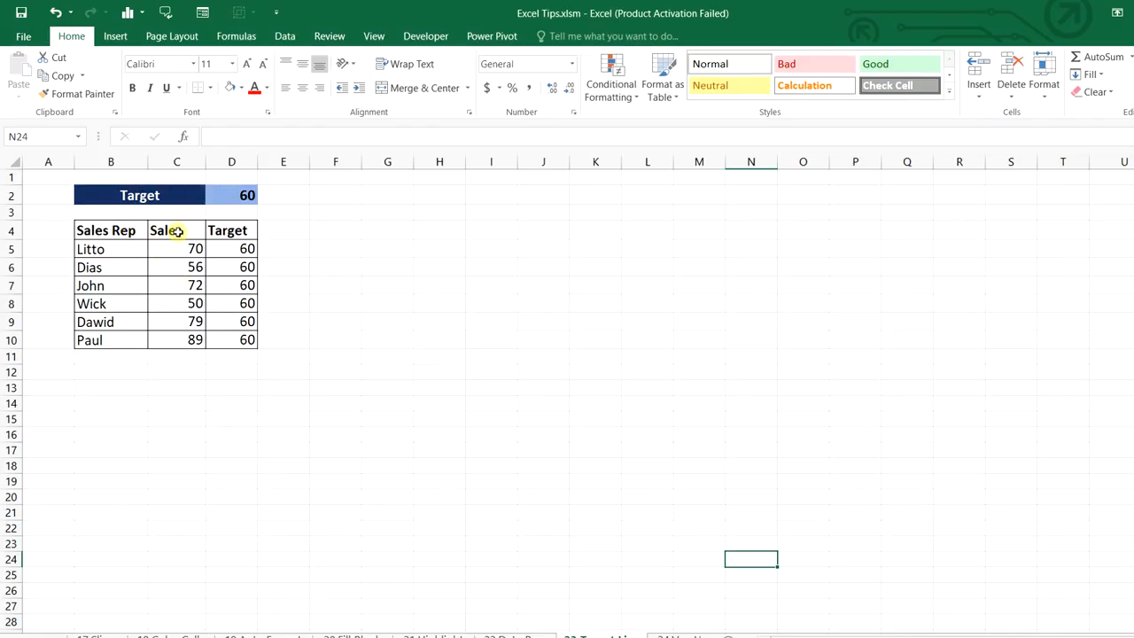
Change the target value in D2 to 65
left_click_drag(177, 231, 194, 341)
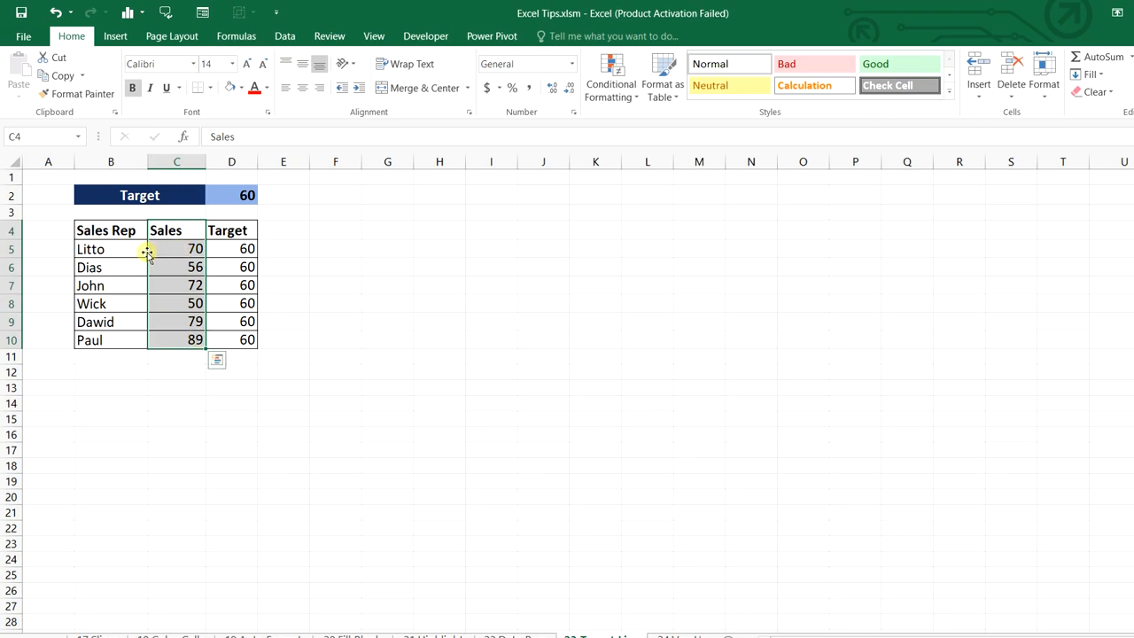
left_click(164, 246)
left_click(224, 197)
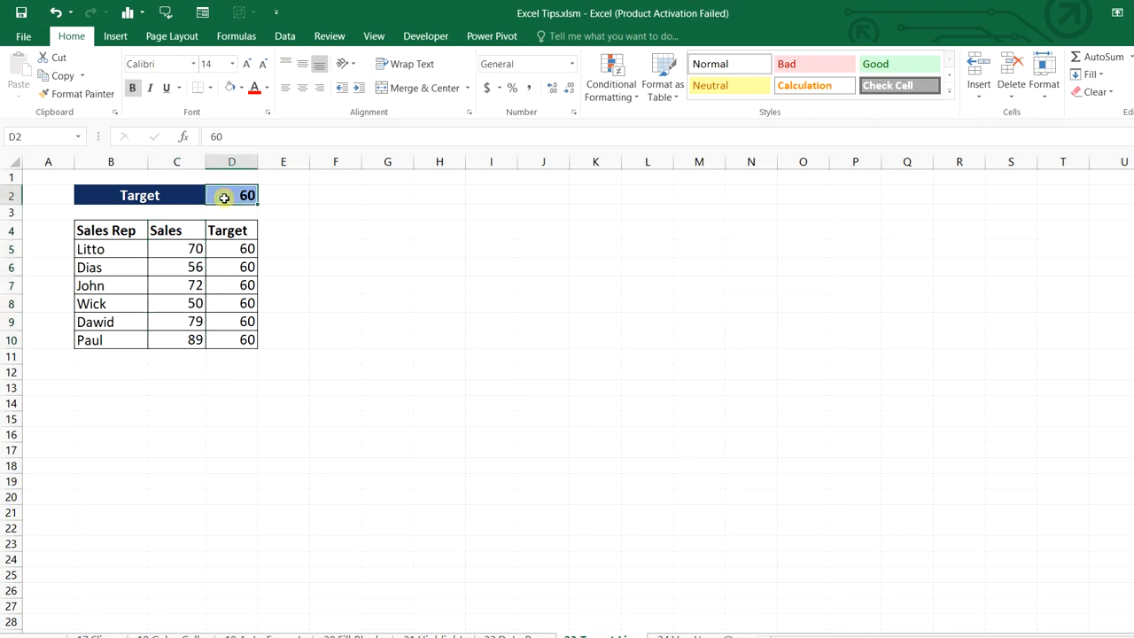
type("65")
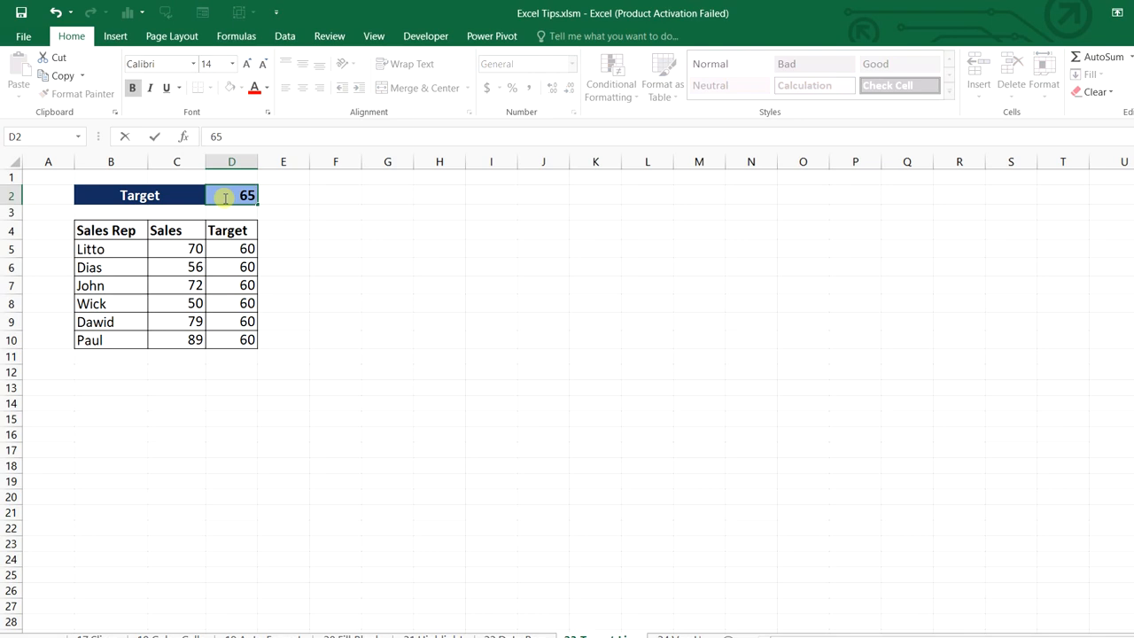
left_click(387, 321)
Enter =$D$2 in D5 and fill it down to D10
left_click(247, 249)
type("=")
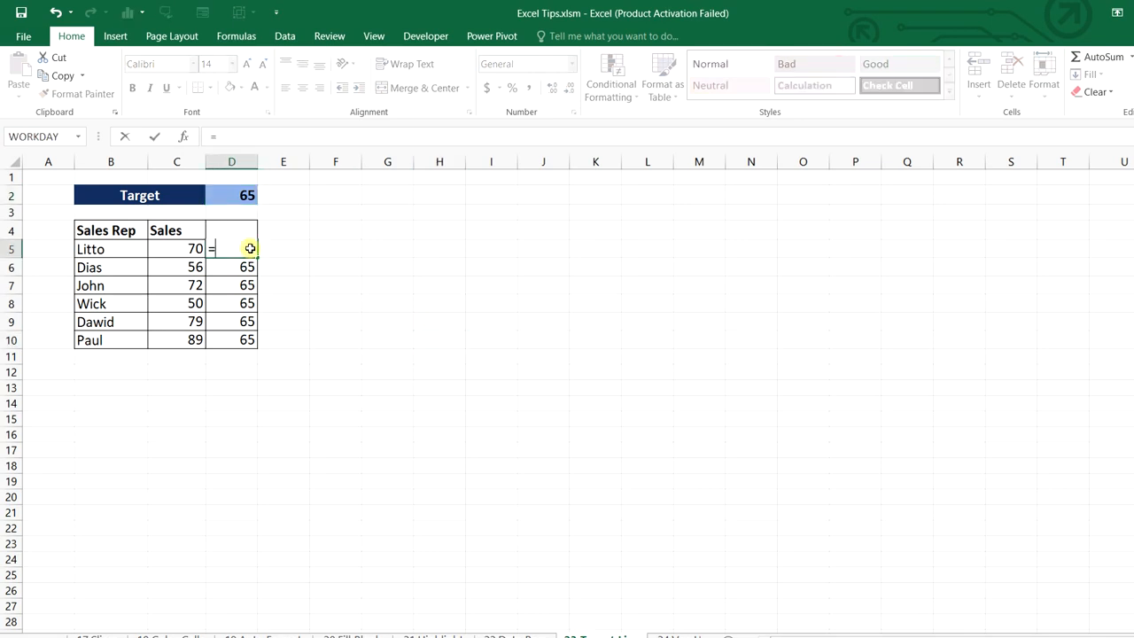
left_click(249, 195)
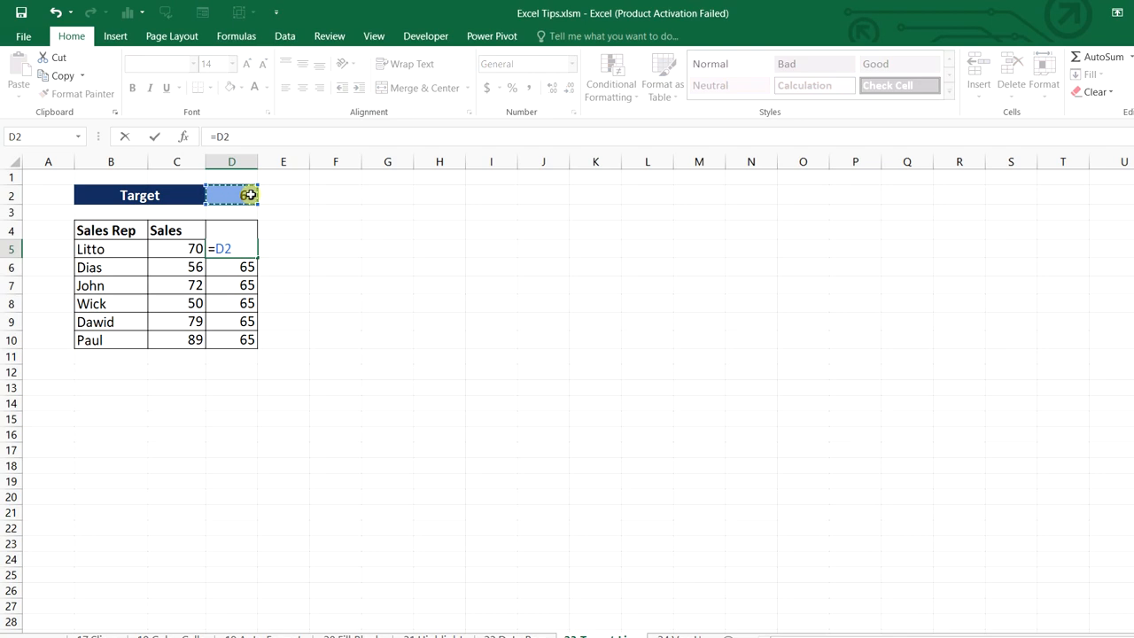
key("F4")
key("Return")
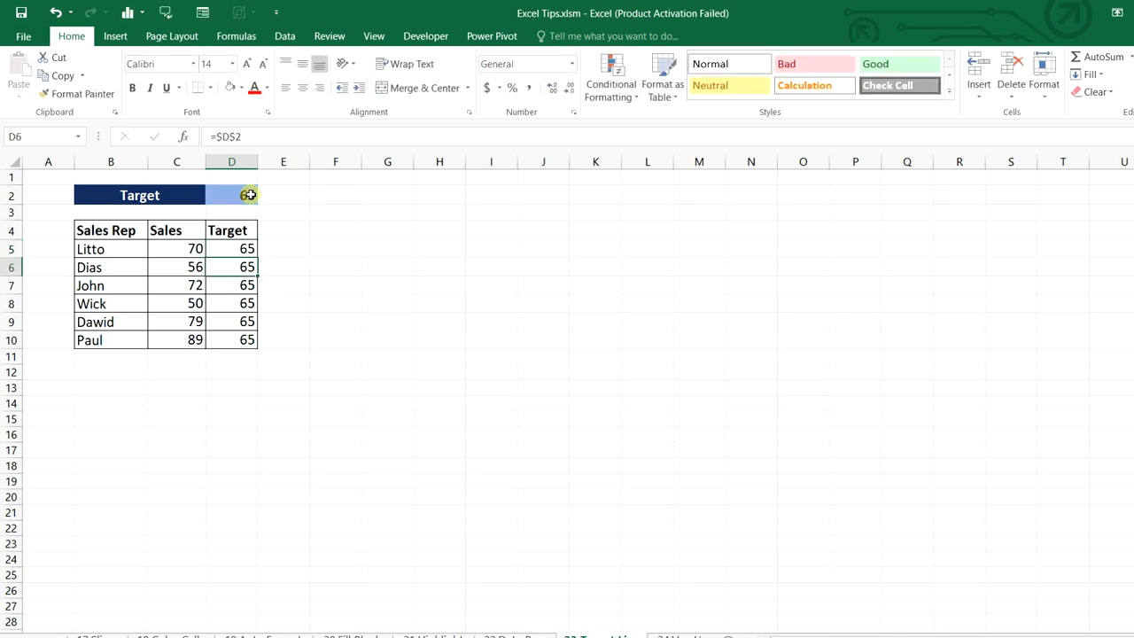
left_click(248, 249)
left_click_drag(256, 295, 248, 341)
Check the Target cells and select the whole table B4:D10 for charting
left_click(241, 190)
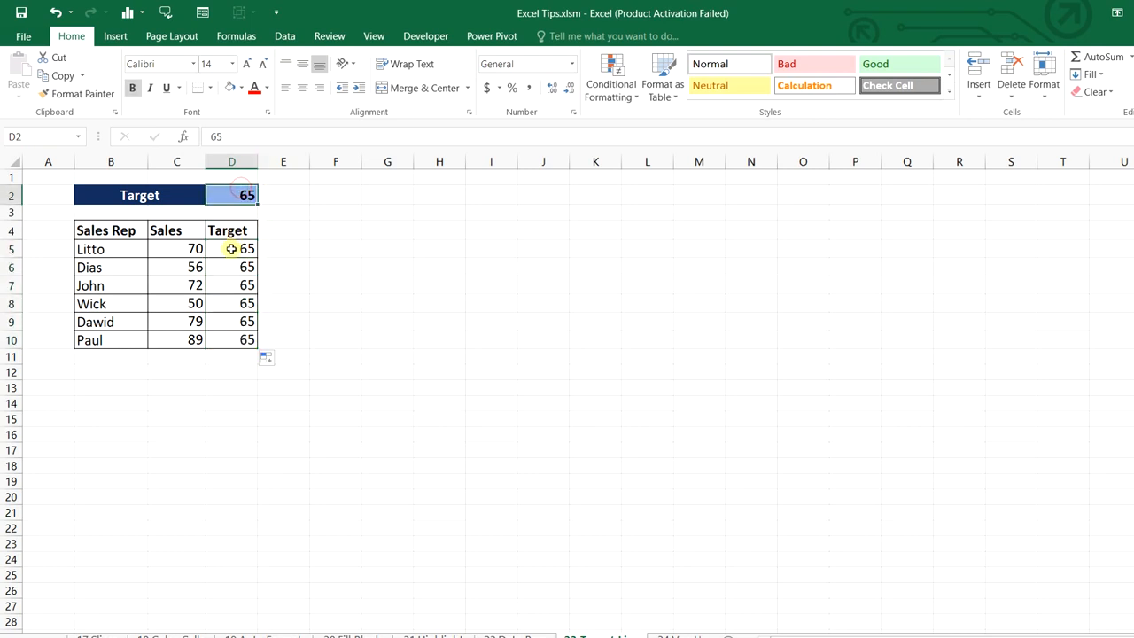
left_click_drag(233, 248, 238, 339)
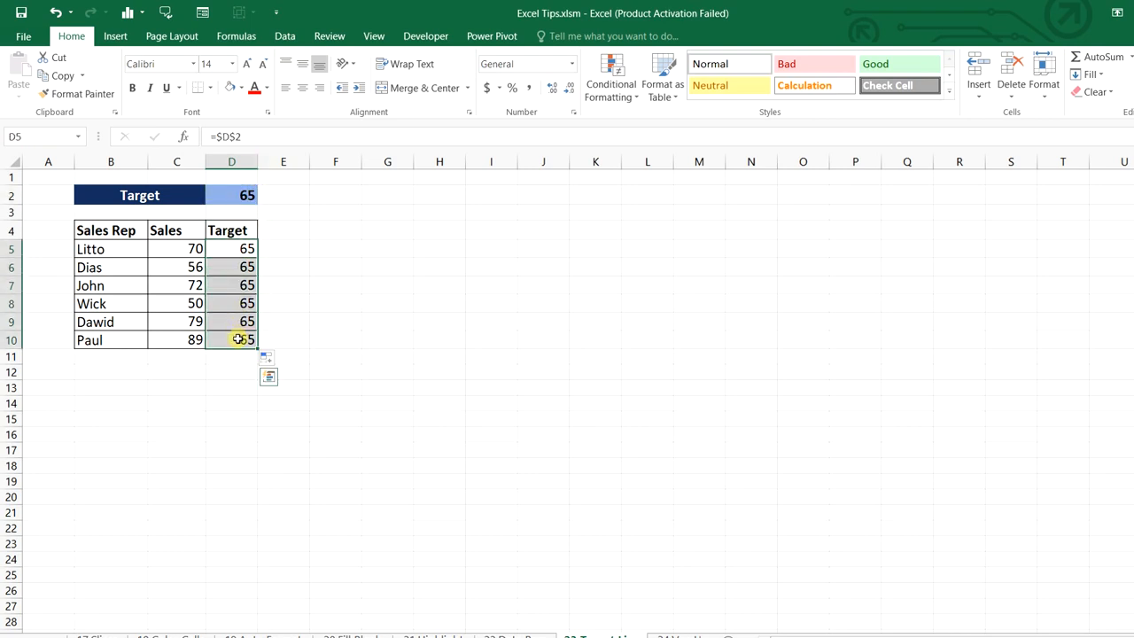
left_click(404, 374)
left_click_drag(163, 271, 240, 339)
left_click(116, 37)
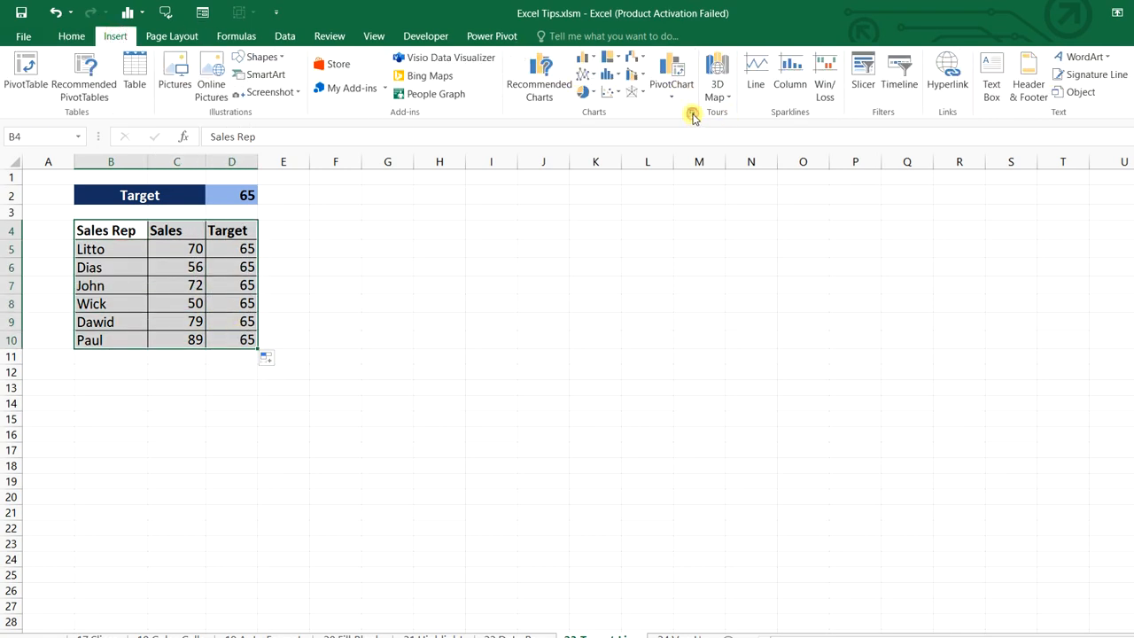
Insert a clustered column chart of the table and move it beside the data
left_click(692, 113)
left_click(126, 159)
left_click(84, 221)
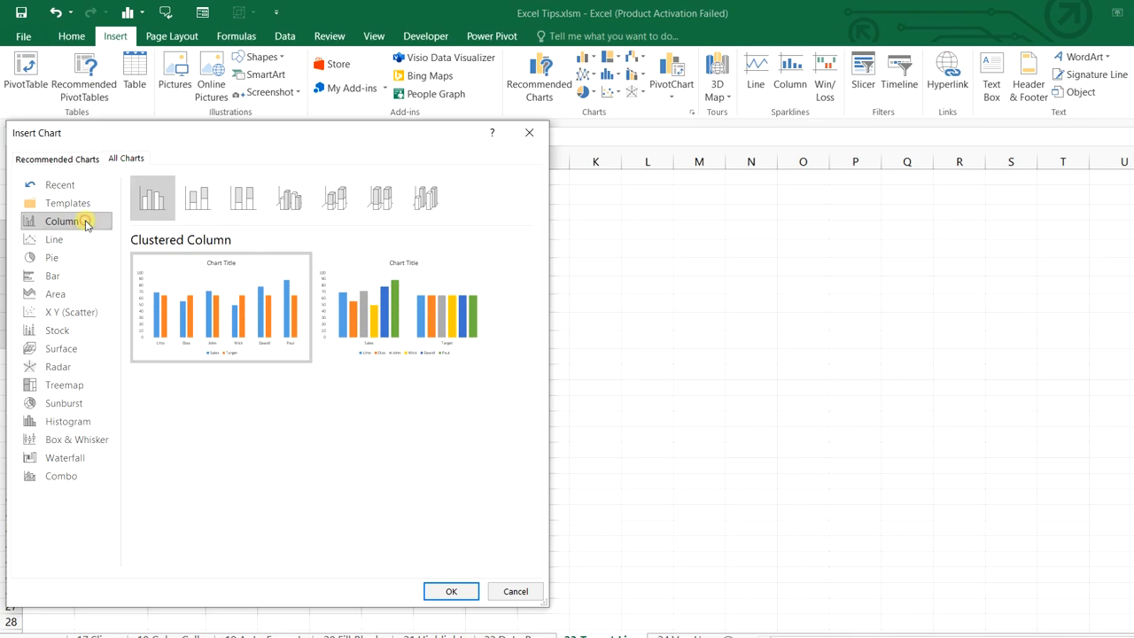
mouse_move(220, 288)
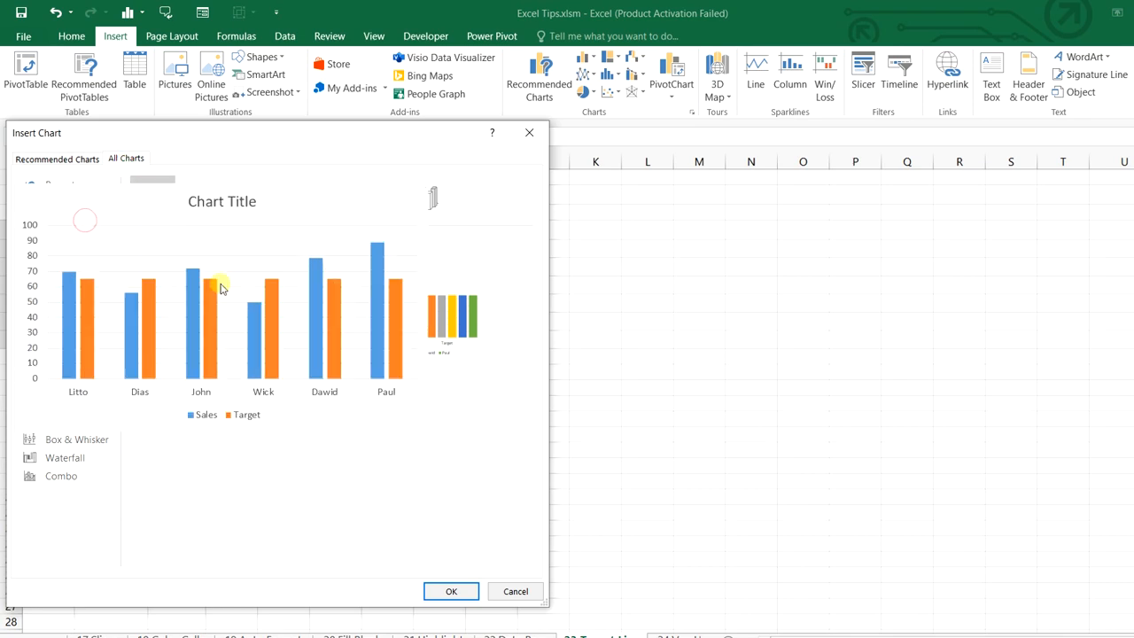
left_click(443, 590)
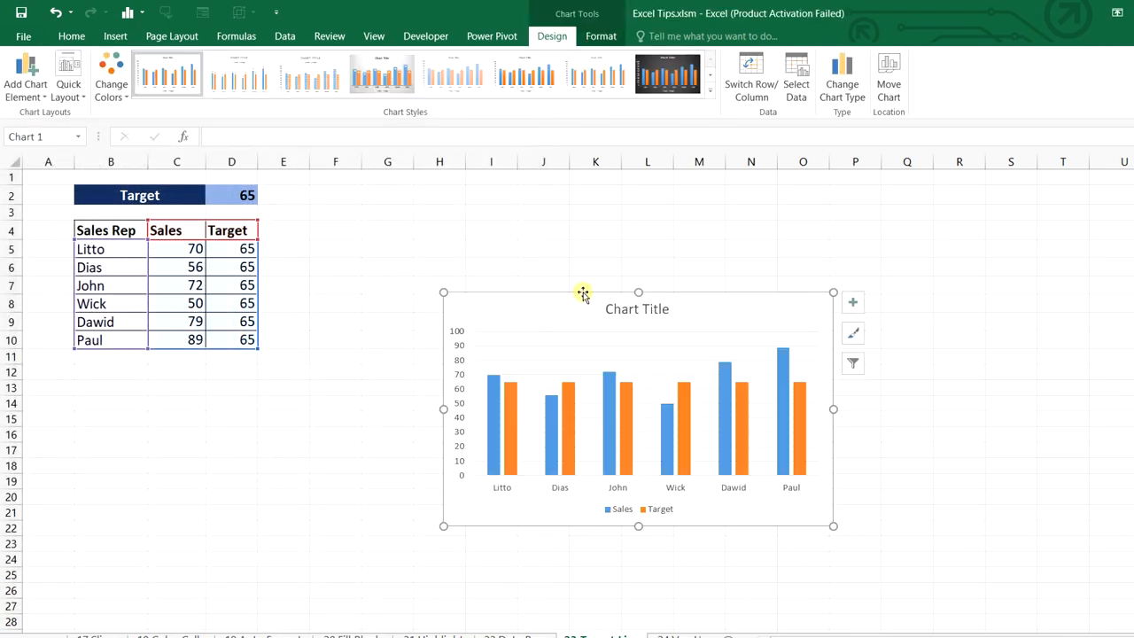
left_click_drag(583, 294, 426, 244)
Remove the chart's title, gridlines and legend
left_click(698, 256)
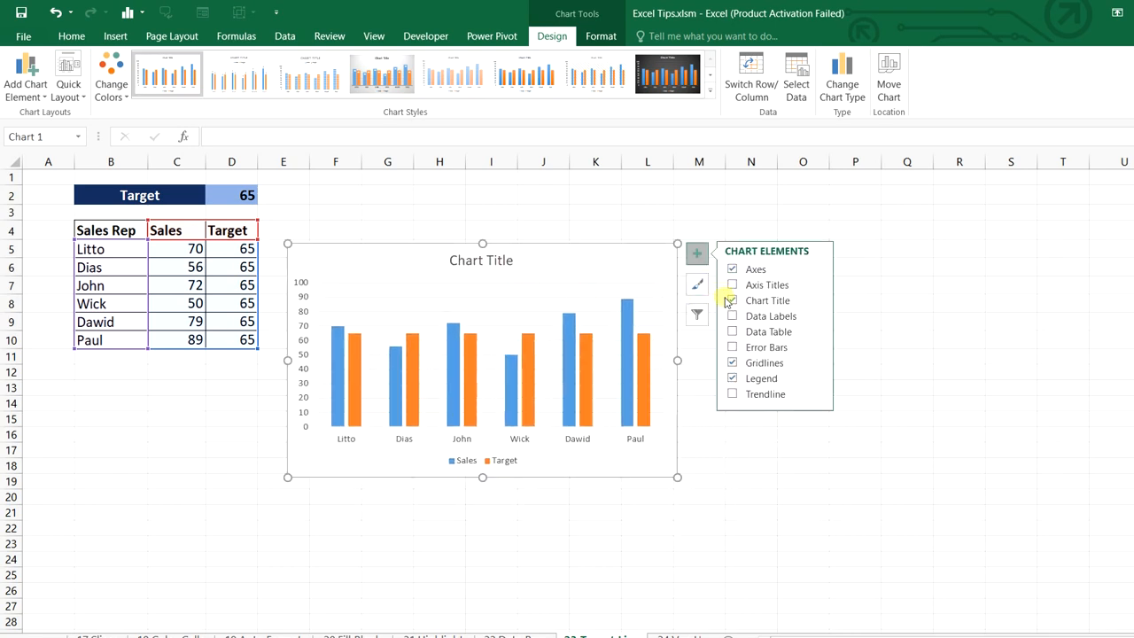
left_click(732, 300)
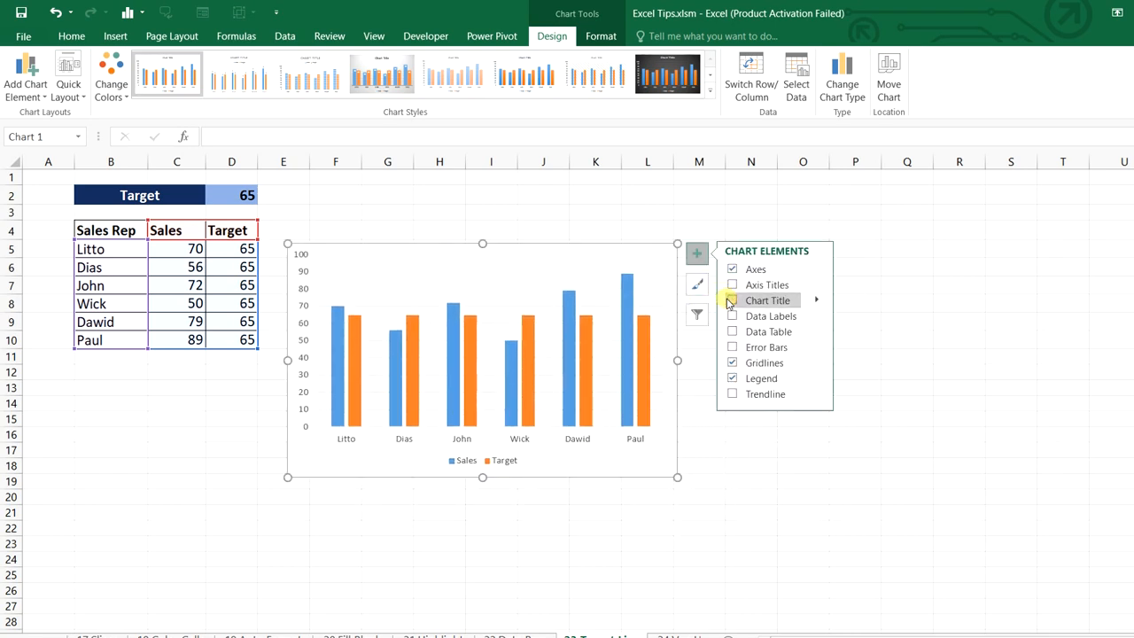
left_click(731, 362)
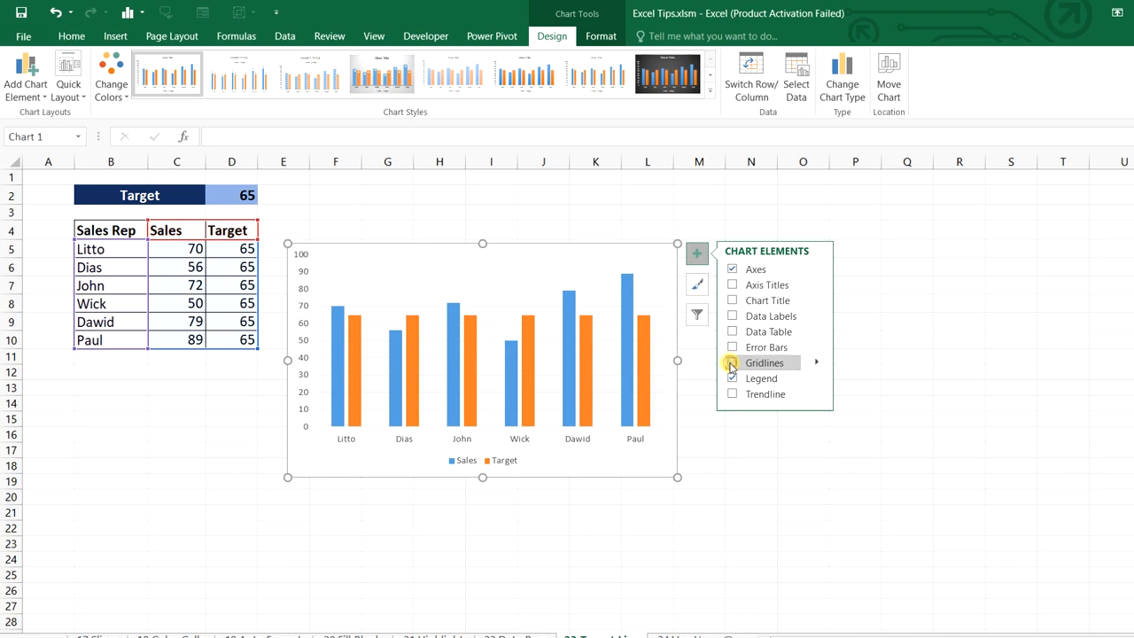
left_click(732, 379)
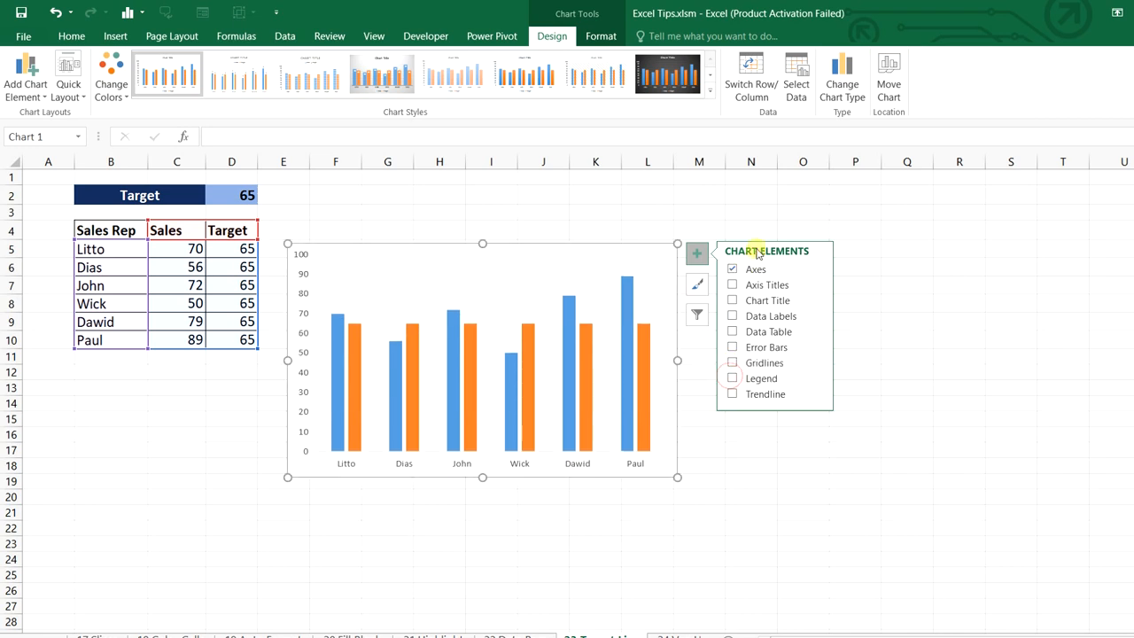
Change the chart to a combo with Sales as clustered columns and Target as a line
key("Escape")
right_click(620, 245)
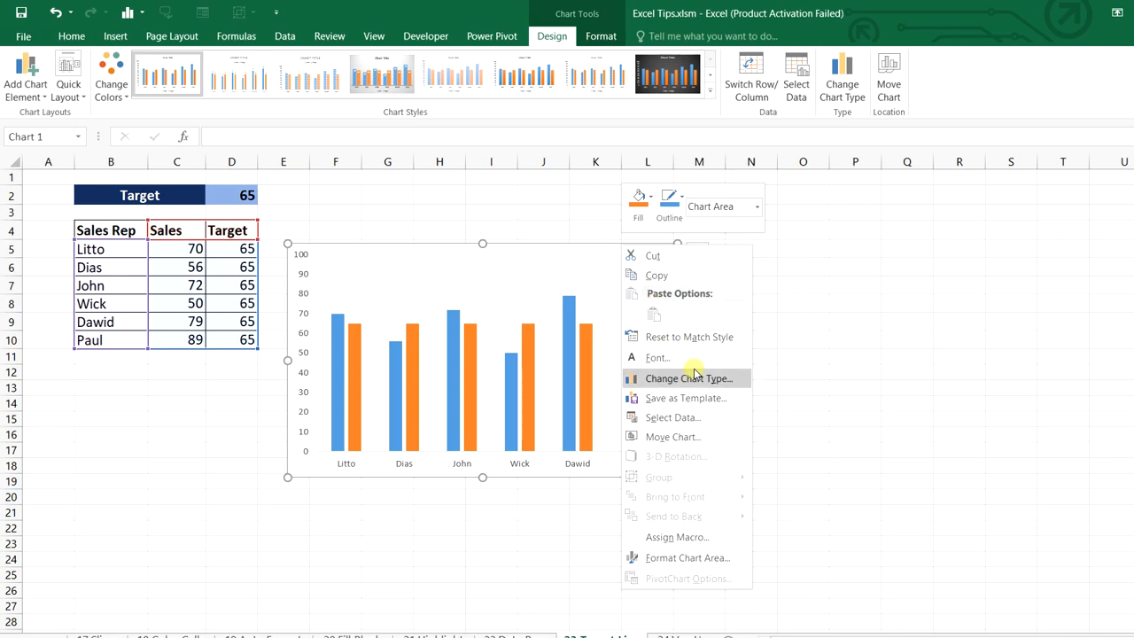
left_click(719, 379)
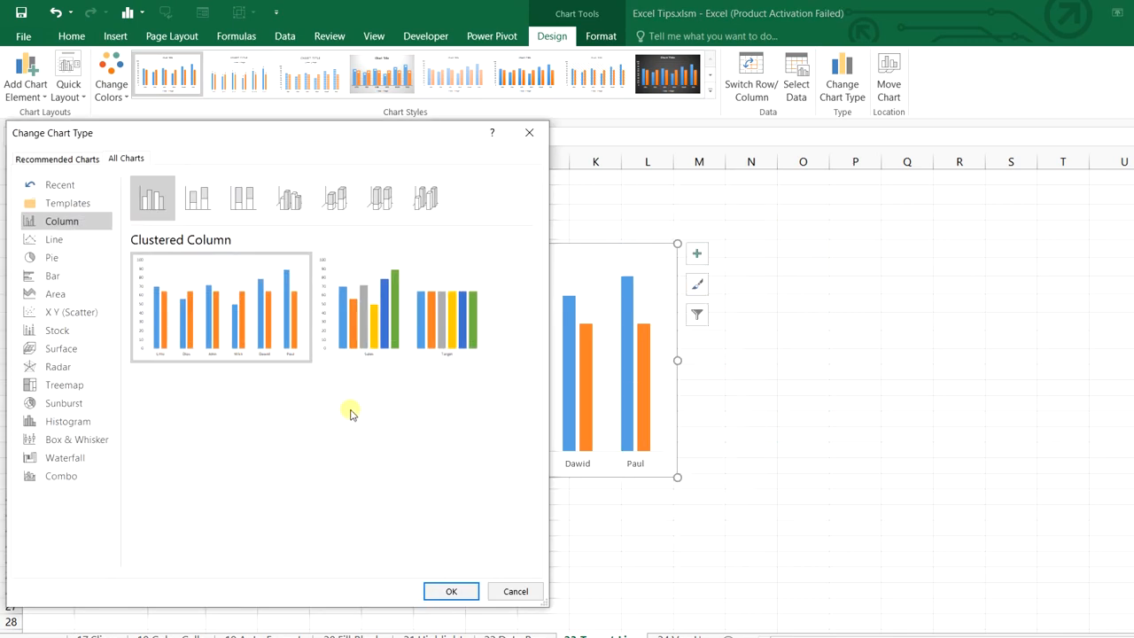
left_click(62, 479)
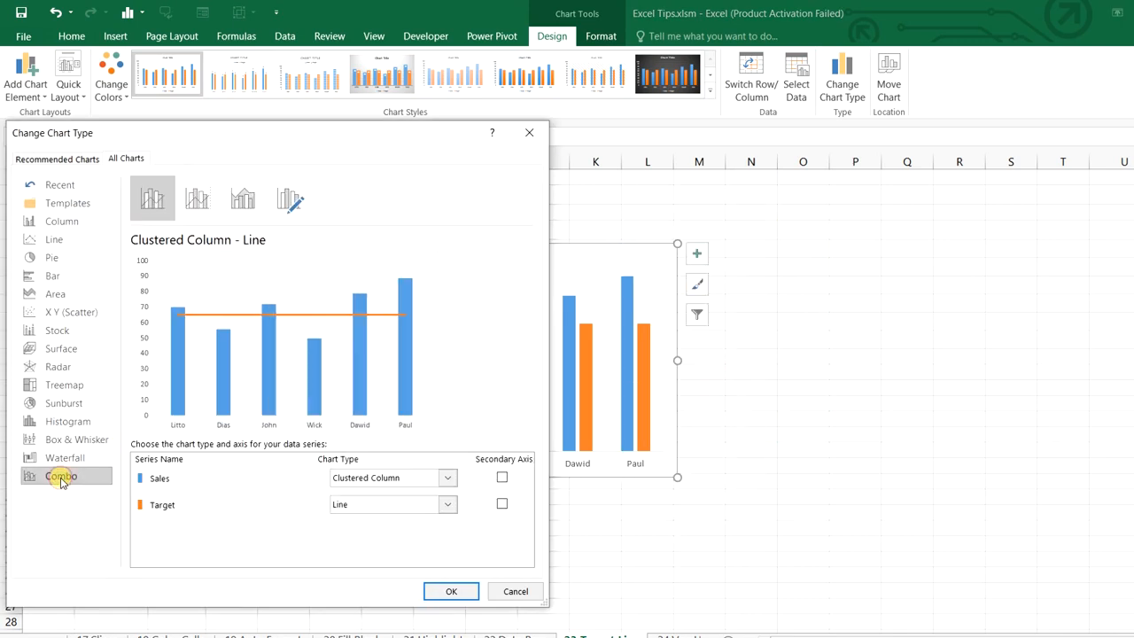
left_click(446, 478)
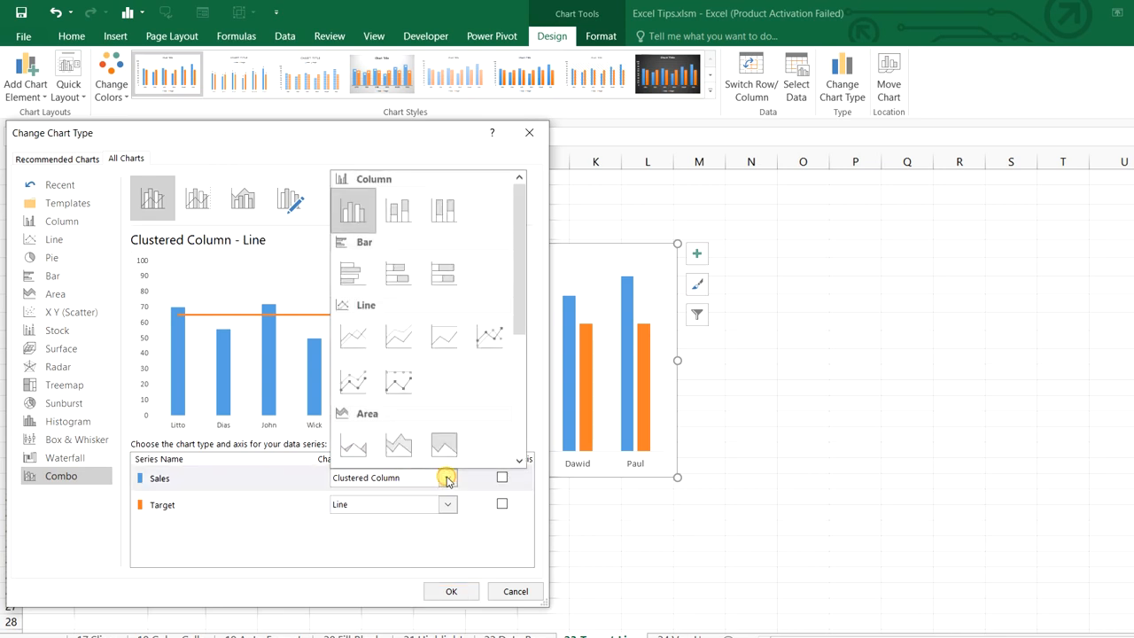
left_click(362, 223)
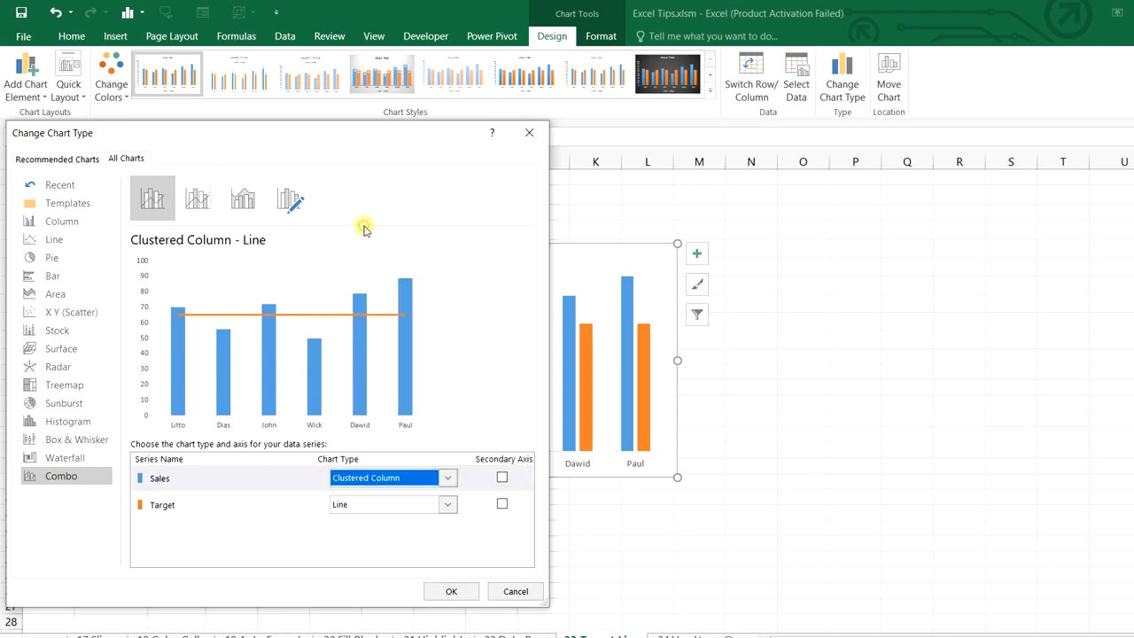
left_click(449, 505)
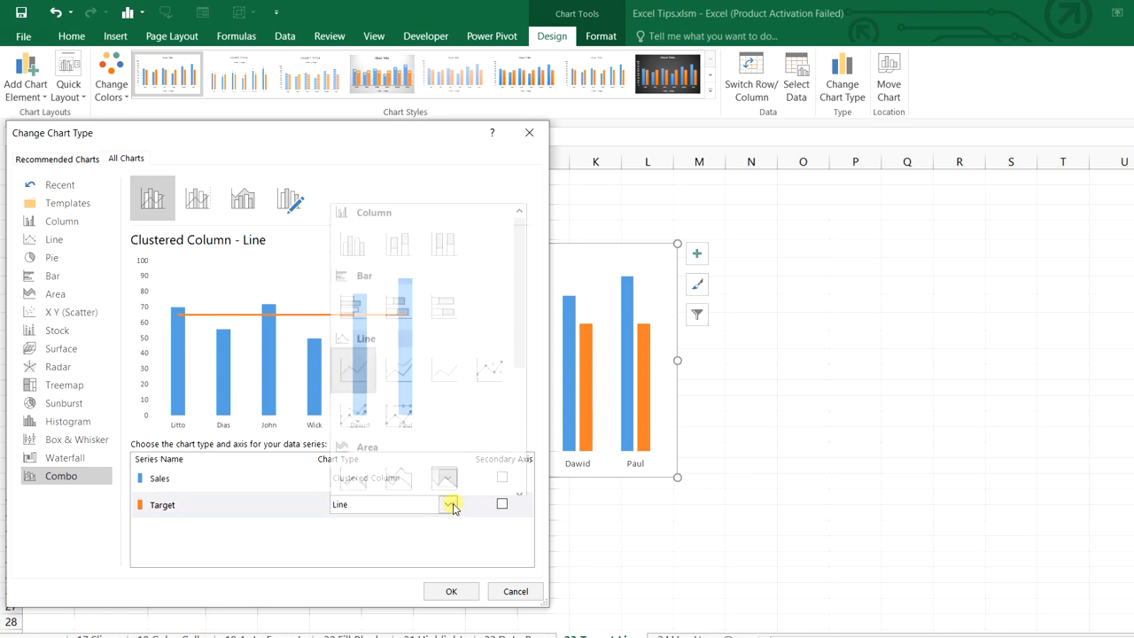
left_click(368, 377)
left_click(439, 592)
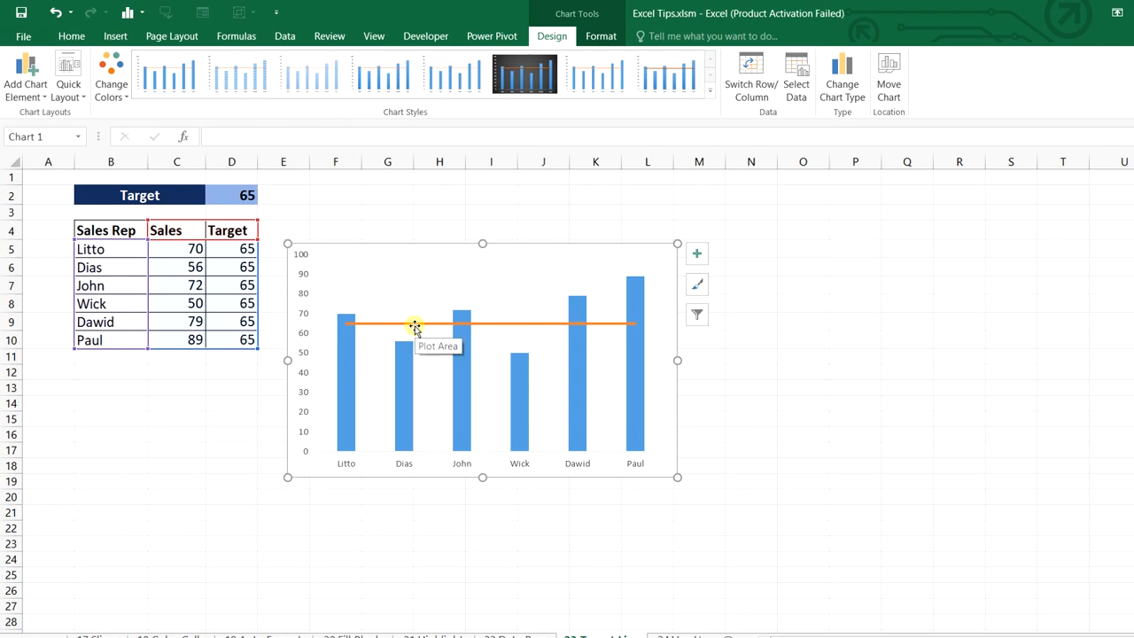
key("Escape")
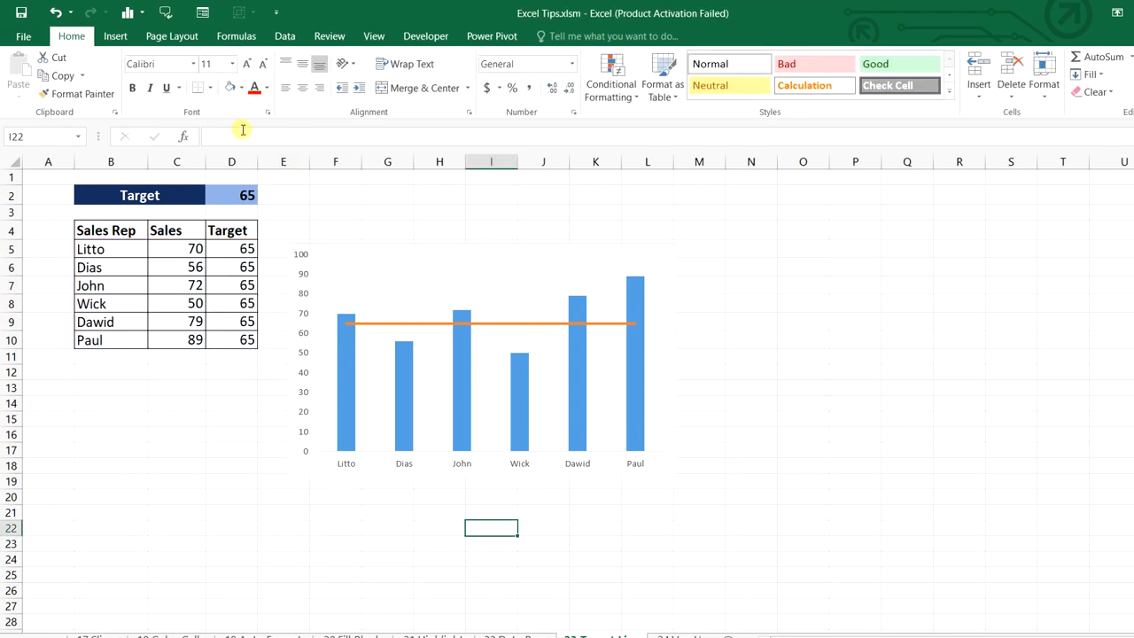
Try targets of 60, 40 and finally 70 in D2, then go to the Threshold sheet
left_click(230, 202)
type("60")
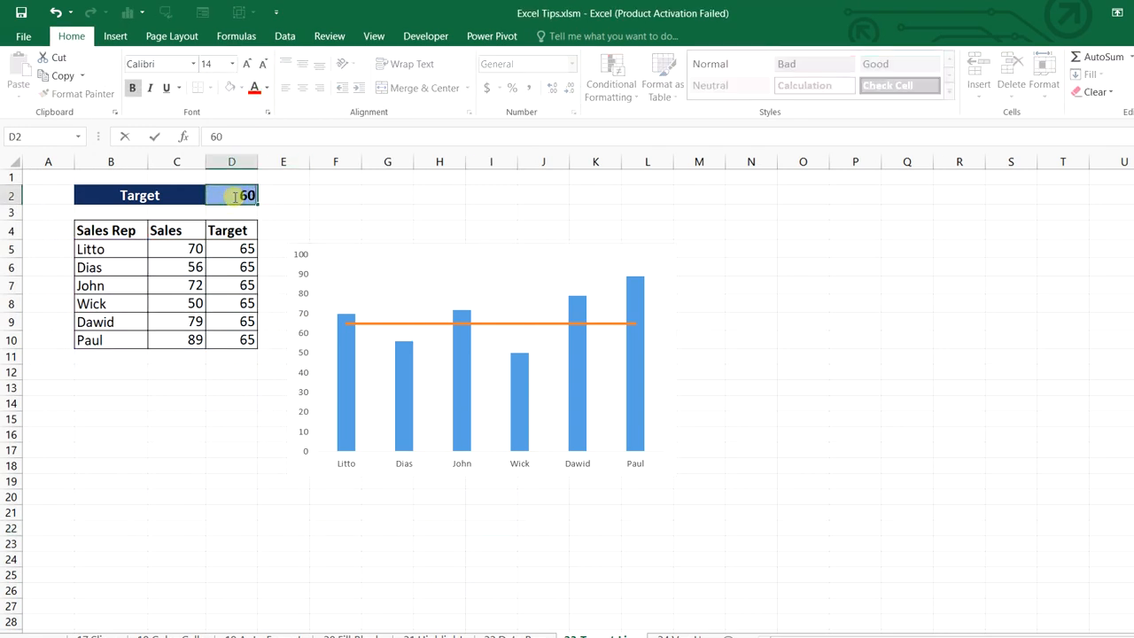
key("Return")
left_click(232, 196)
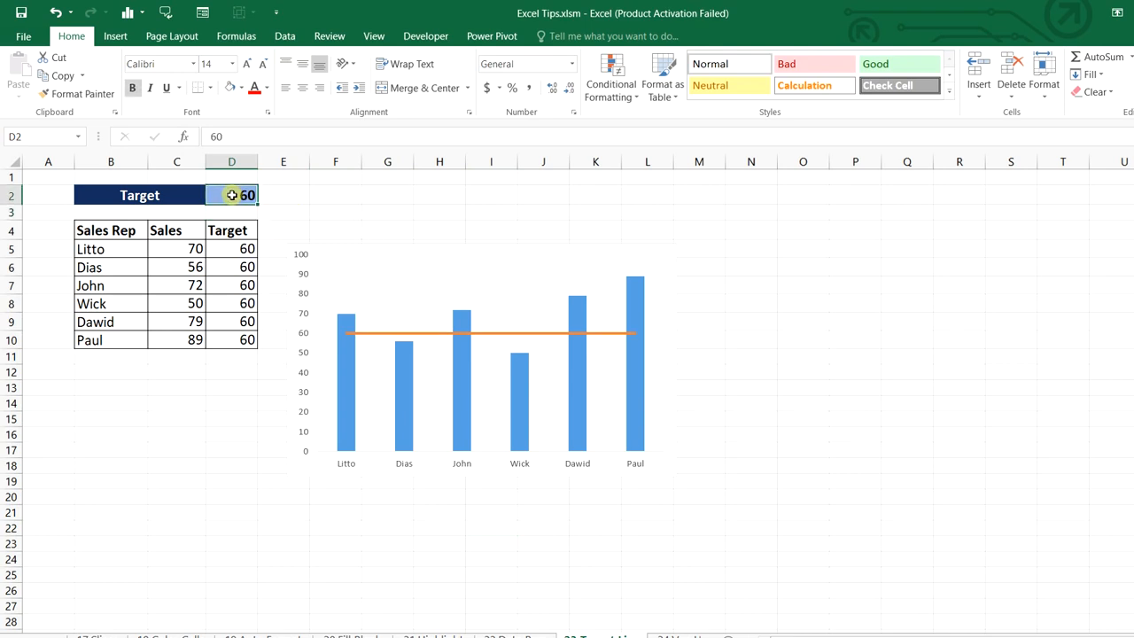
type("40")
key("Return")
left_click(232, 195)
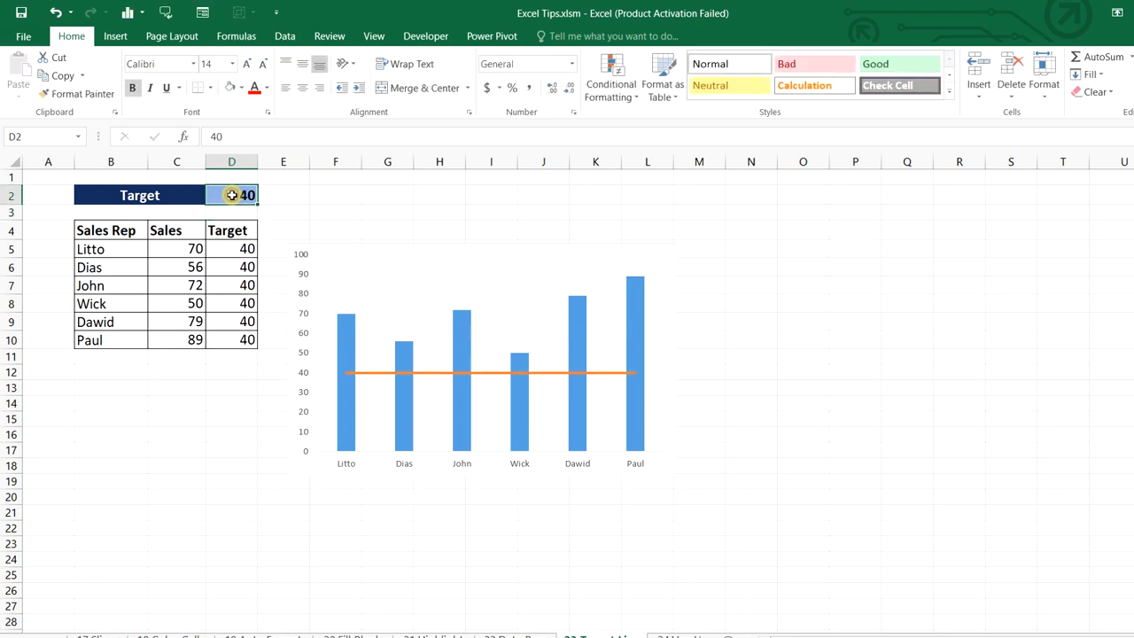
type("70")
key("Return")
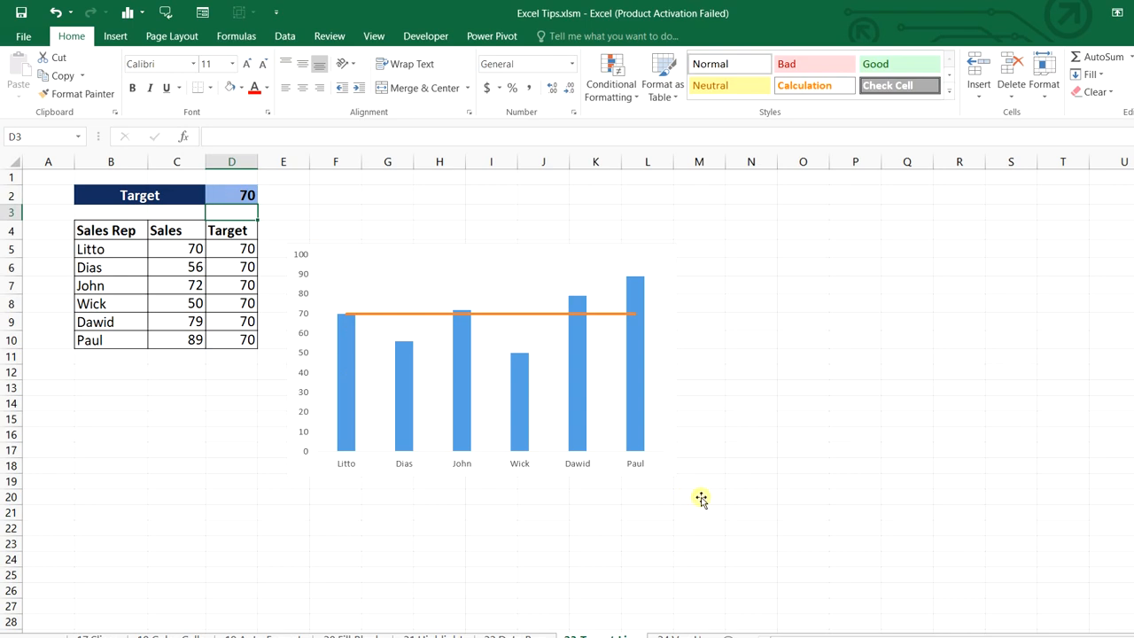
left_click(671, 635)
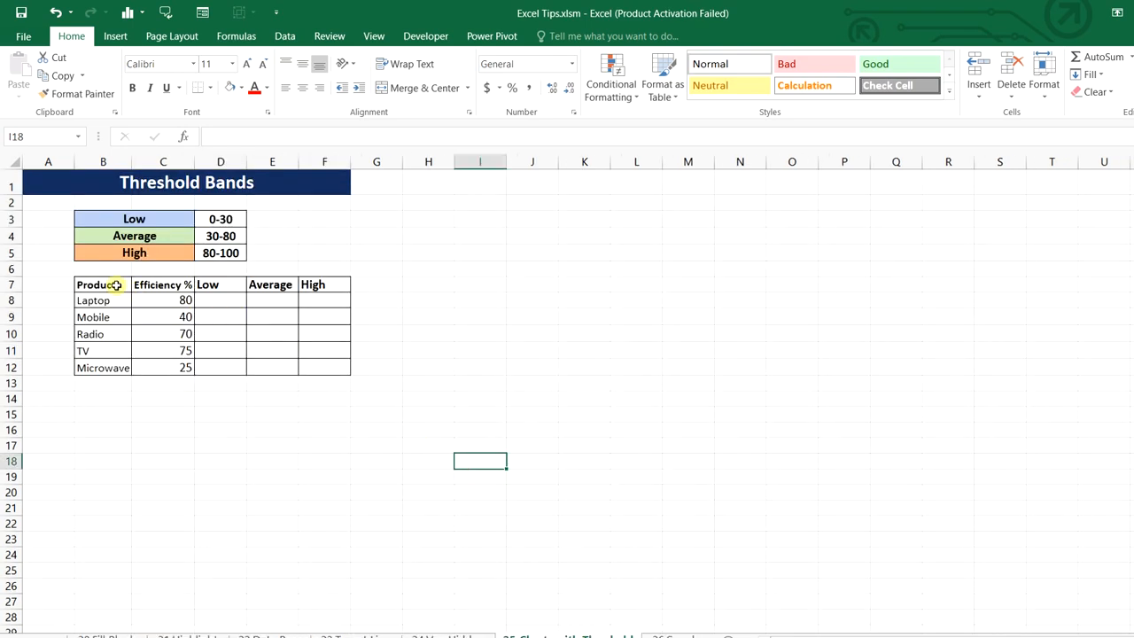
Insert a clustered column chart of Product and Efficiency % (B7:C12) and remove its title
left_click_drag(115, 284, 181, 365)
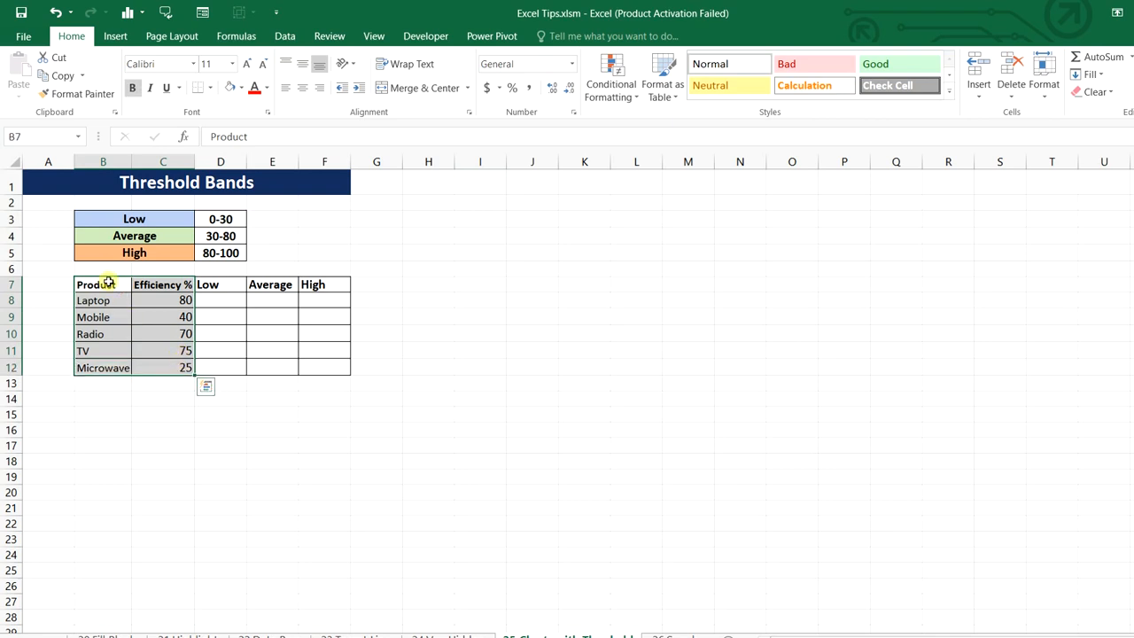
left_click_drag(108, 282, 181, 365)
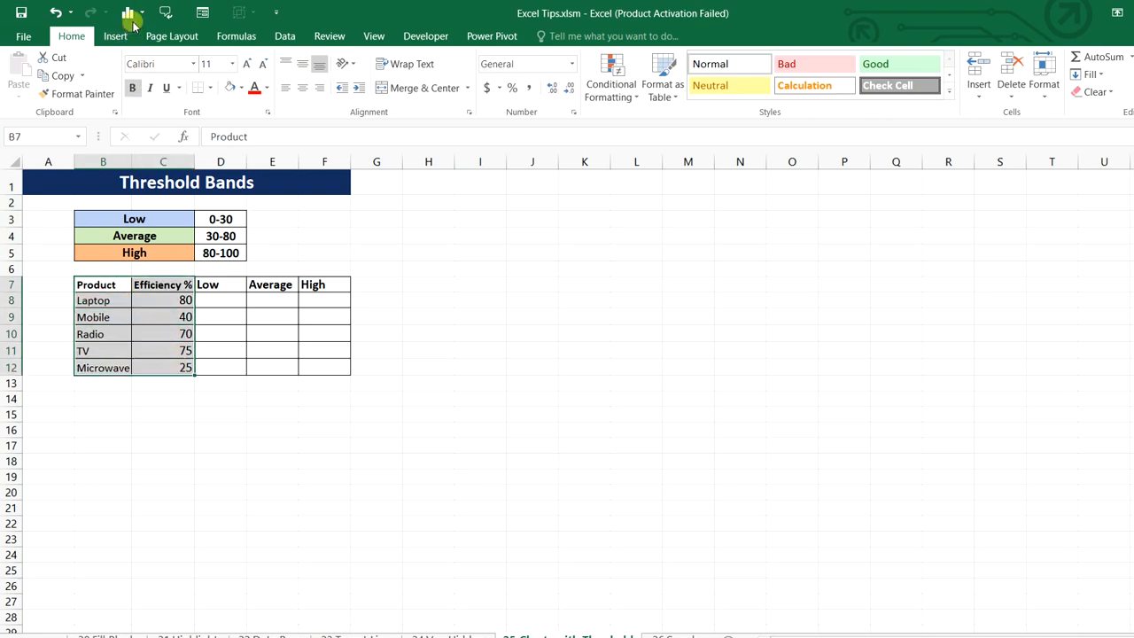
left_click(129, 15)
left_click(131, 69)
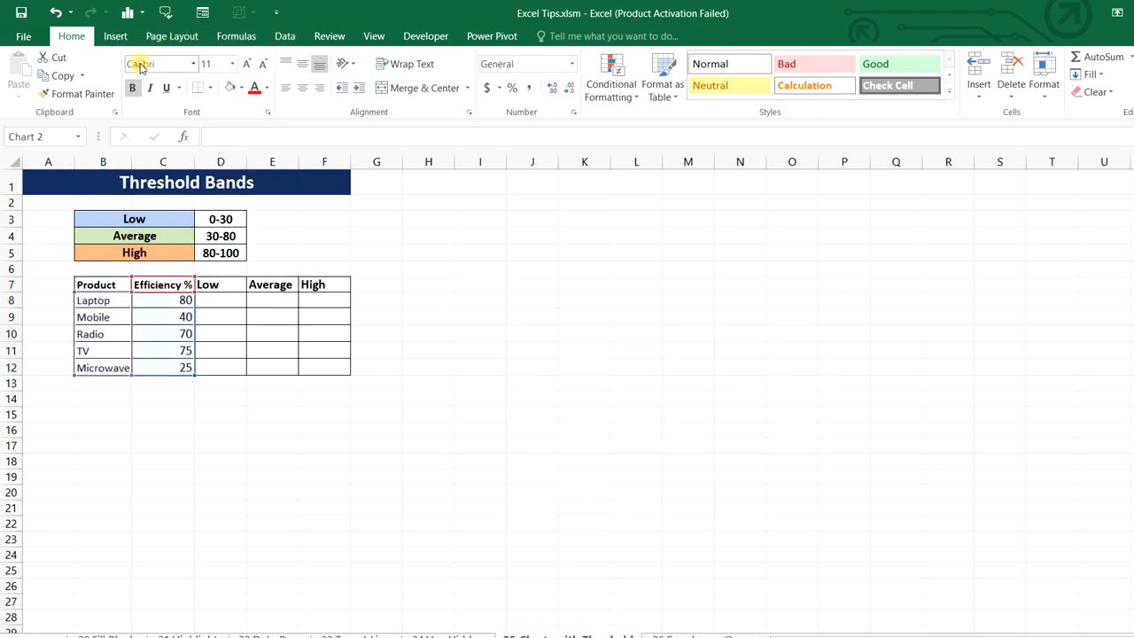
left_click(852, 302)
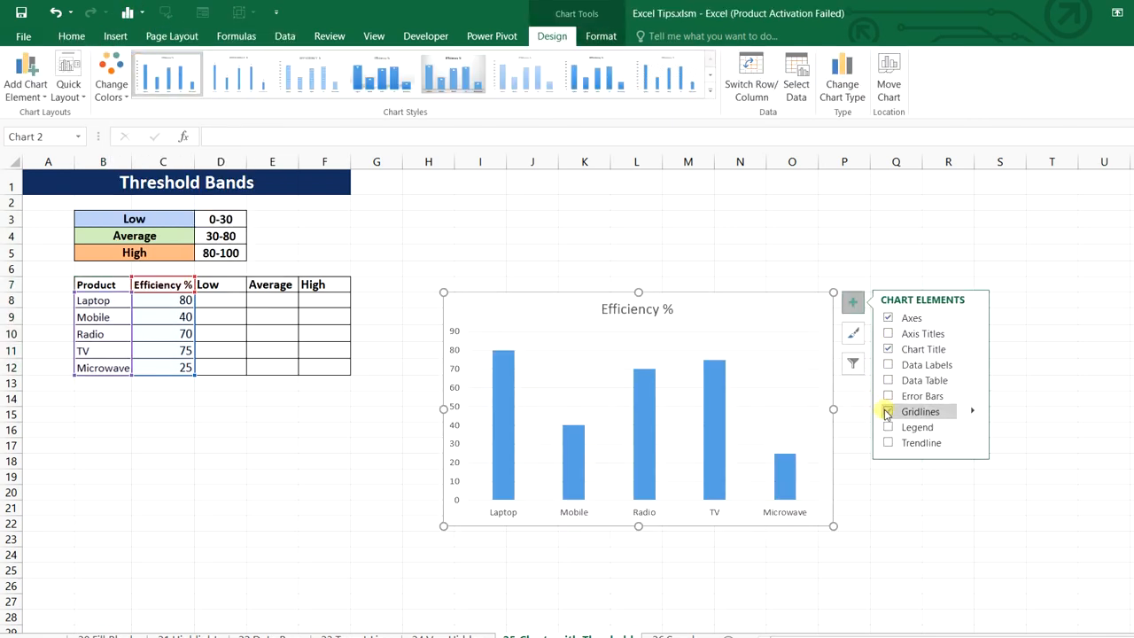
left_click(889, 349)
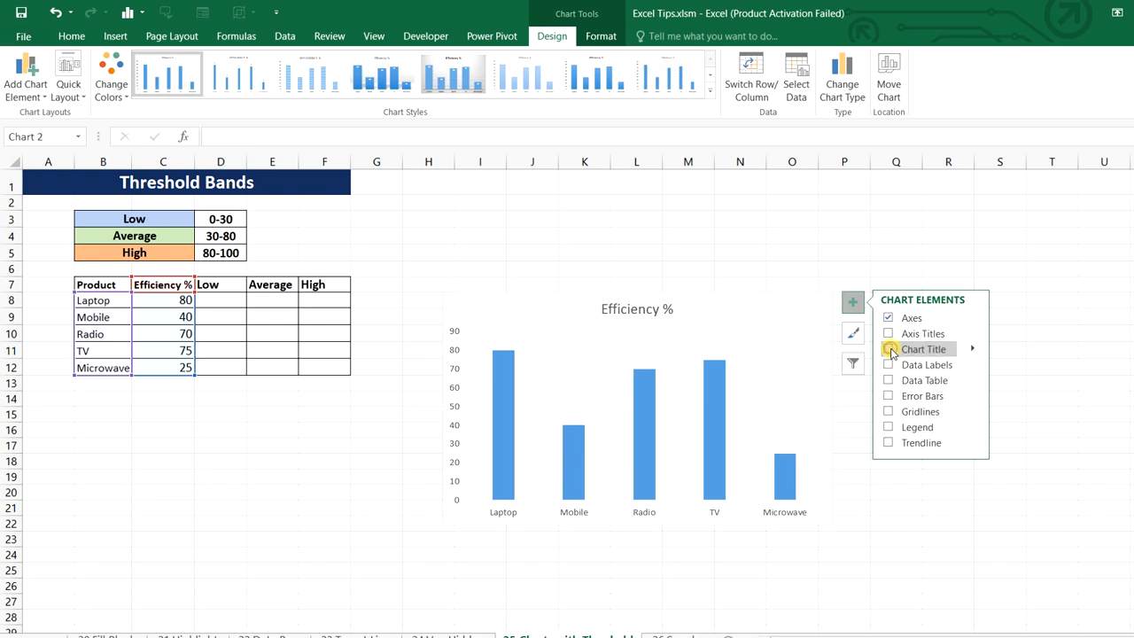
key("Escape")
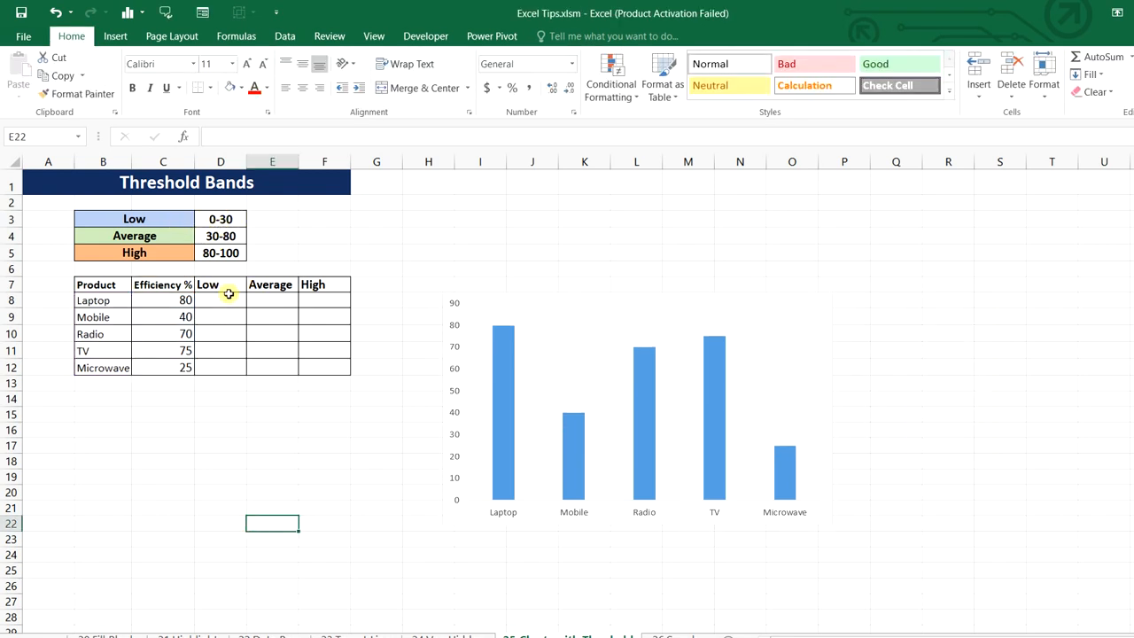
Fill Low with 30, Average with 50 and High with 20 for every product, then select D7:F12
left_click_drag(228, 295, 240, 367)
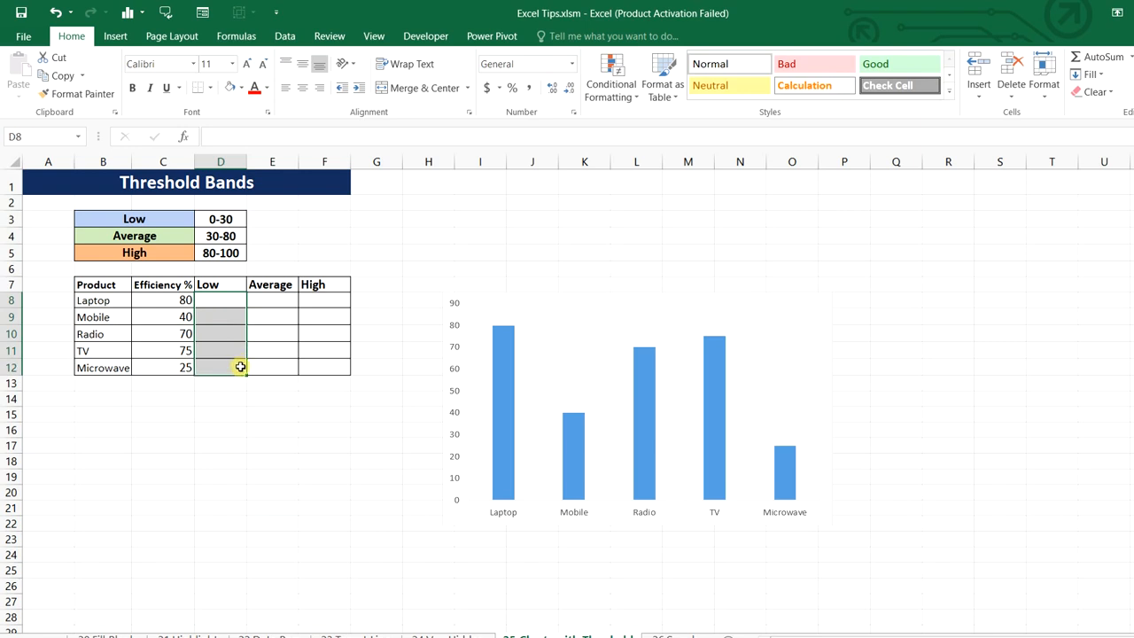
type("30")
key("ctrl+Return")
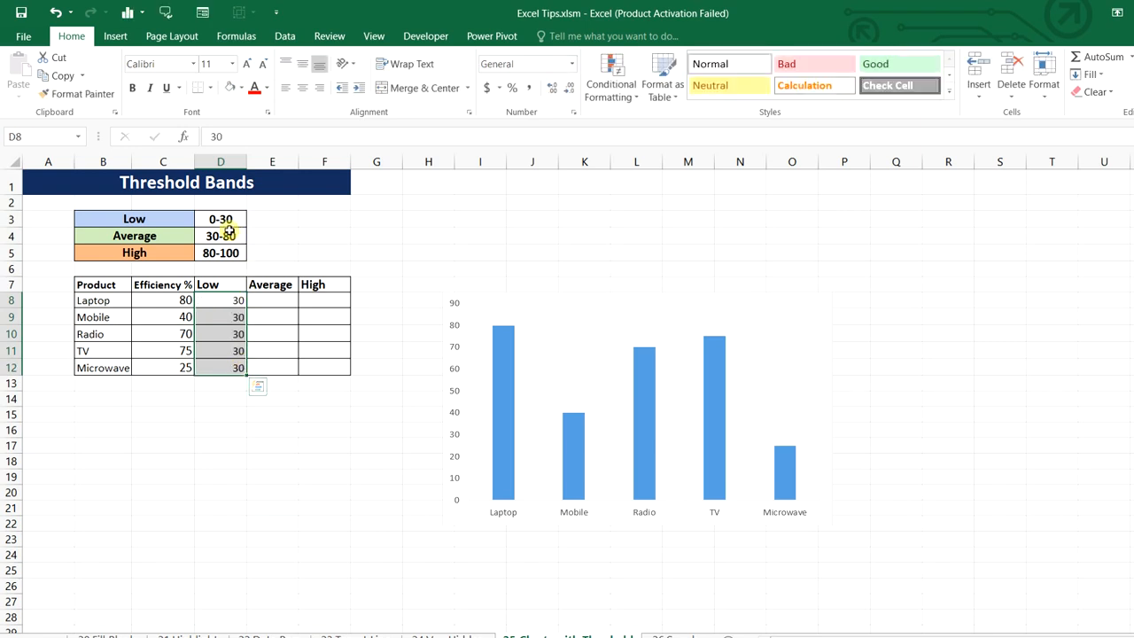
left_click_drag(274, 300, 276, 366)
type("50")
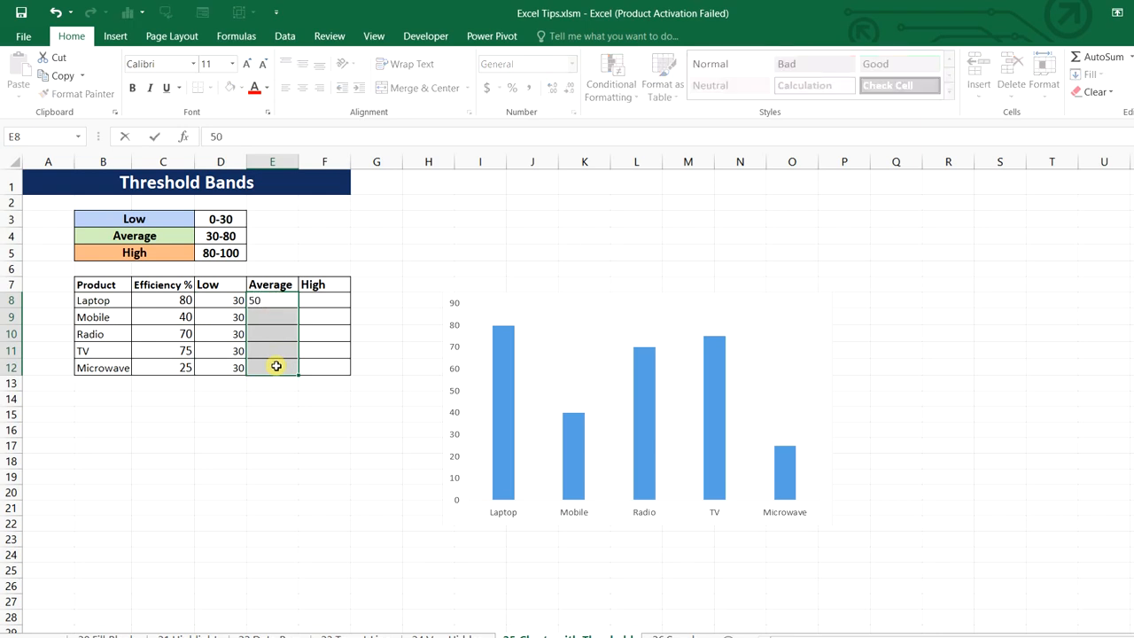
key("ctrl+Return")
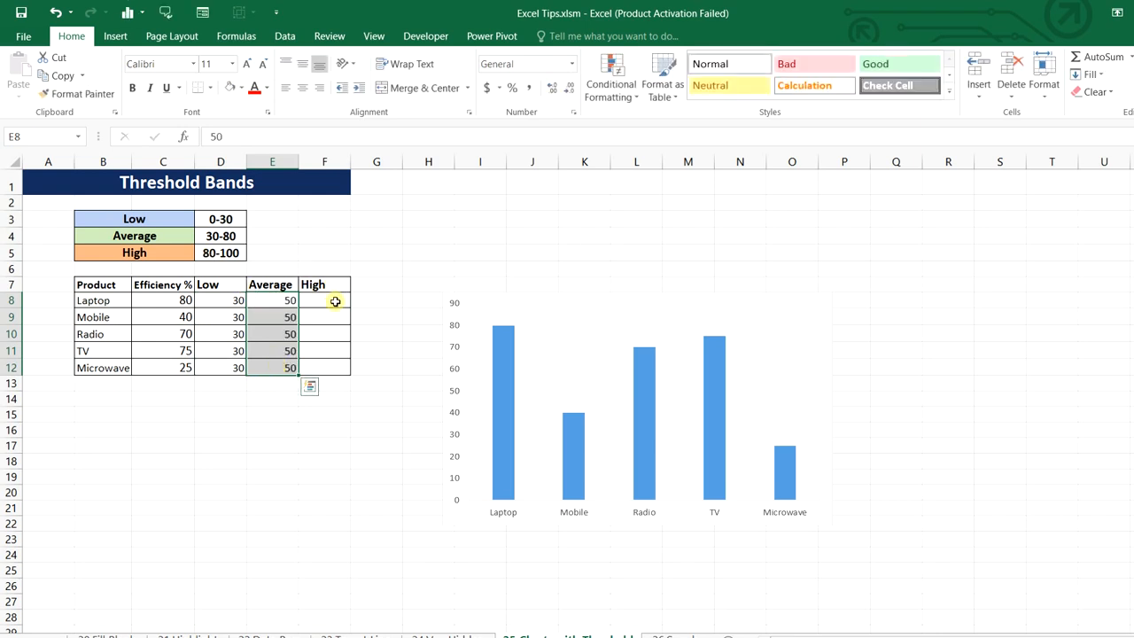
left_click_drag(335, 301, 337, 363)
type("20")
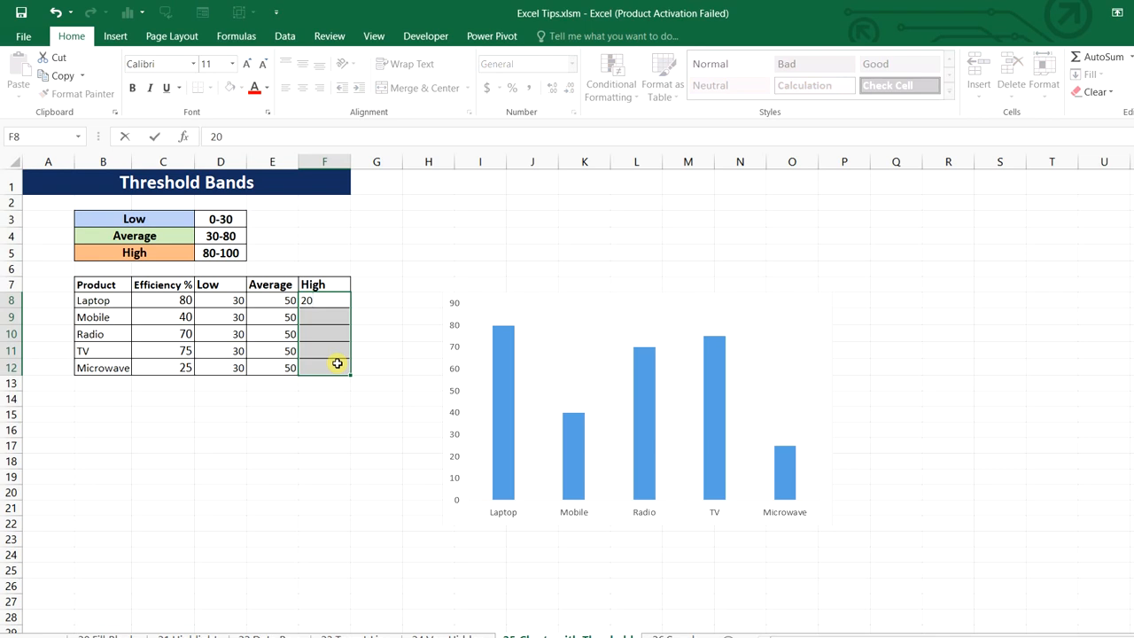
key("ctrl+Return")
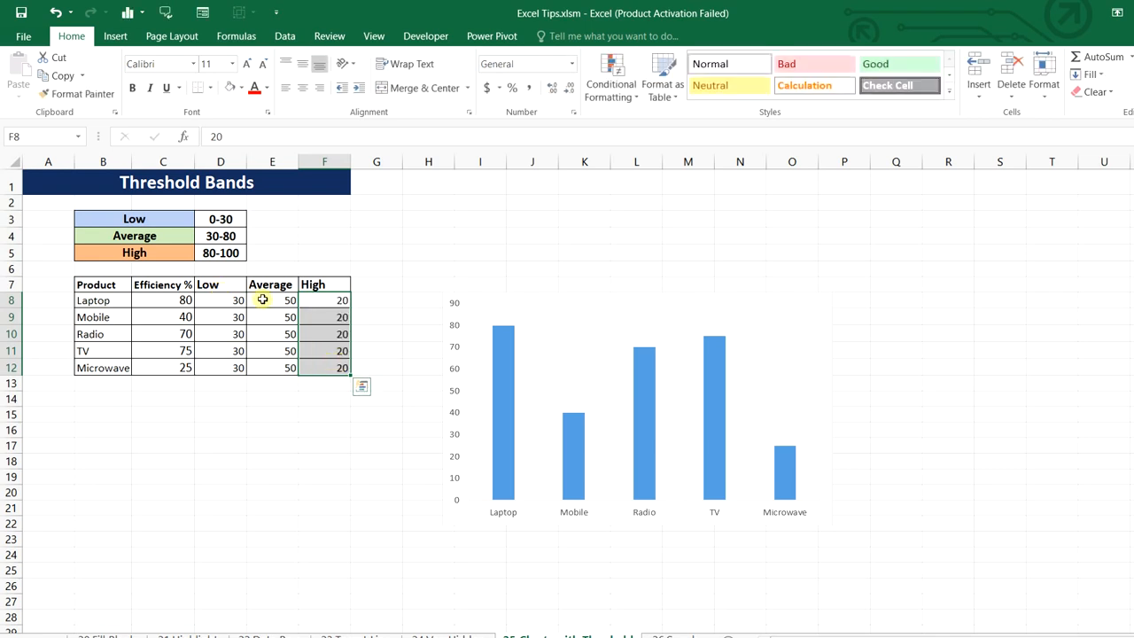
left_click(379, 475)
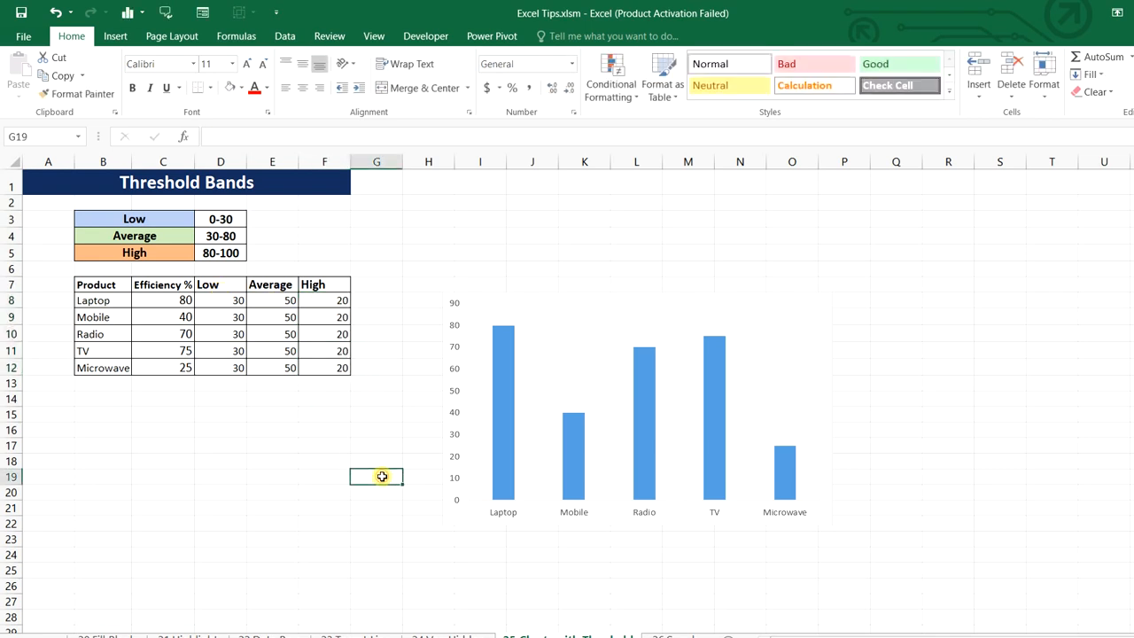
left_click_drag(227, 284, 343, 367)
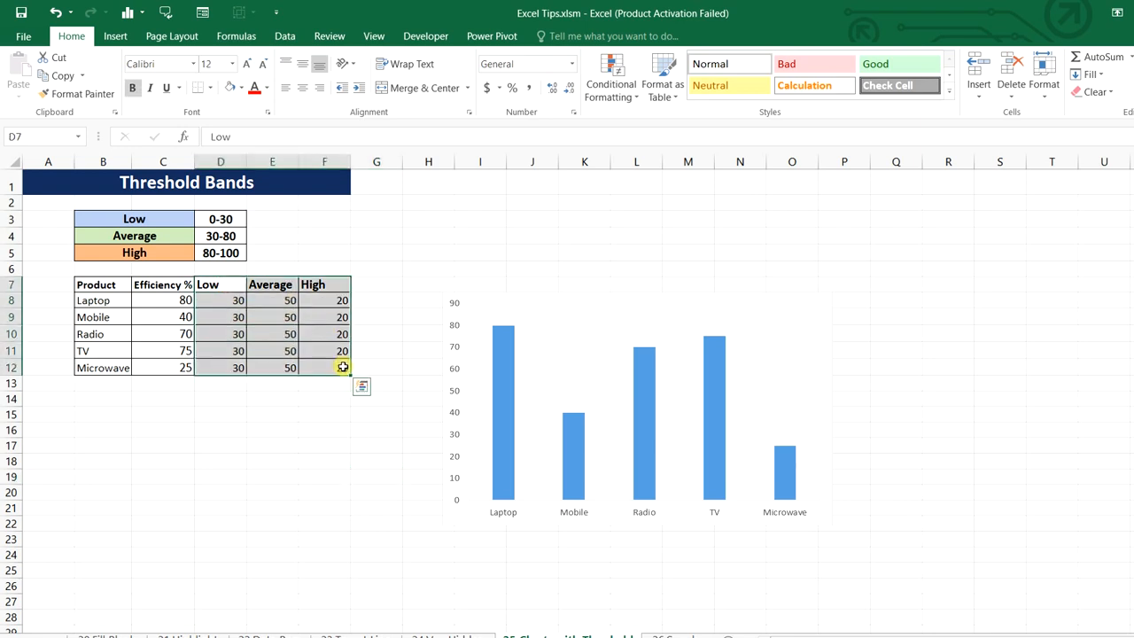
Copy the Low, Average and High columns and paste them into the chart as new series
key("ctrl+c")
right_click(343, 367)
mouse_move(377, 111)
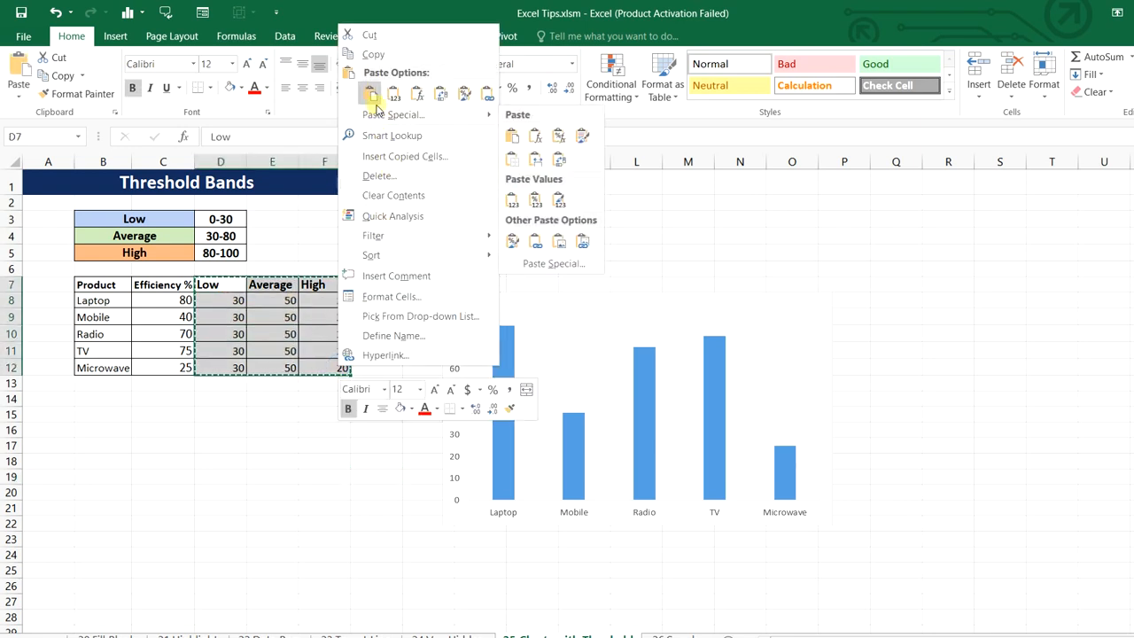
left_click(374, 55)
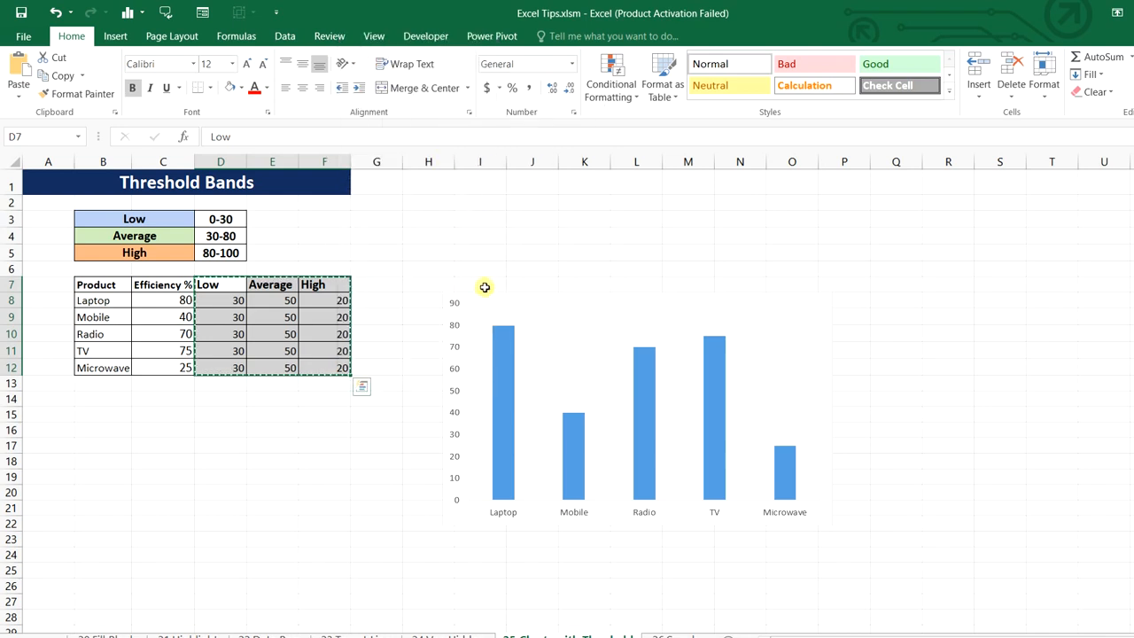
left_click(486, 290)
right_click(484, 292)
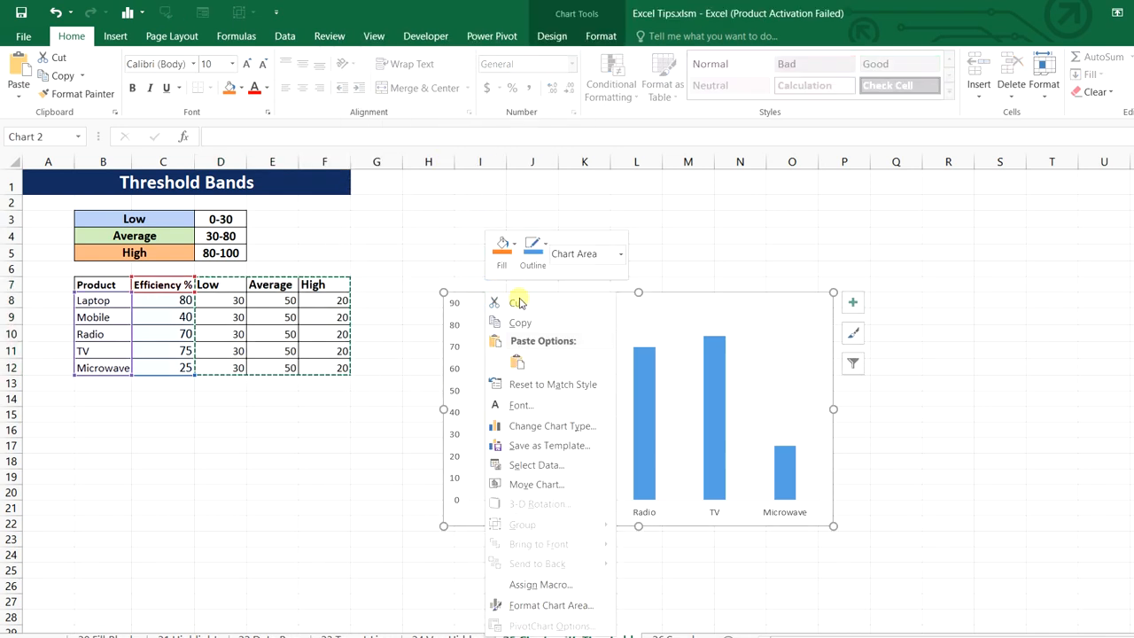
left_click(517, 362)
Switch the chart to a combo type with Efficiency % as a line with markers
right_click(531, 293)
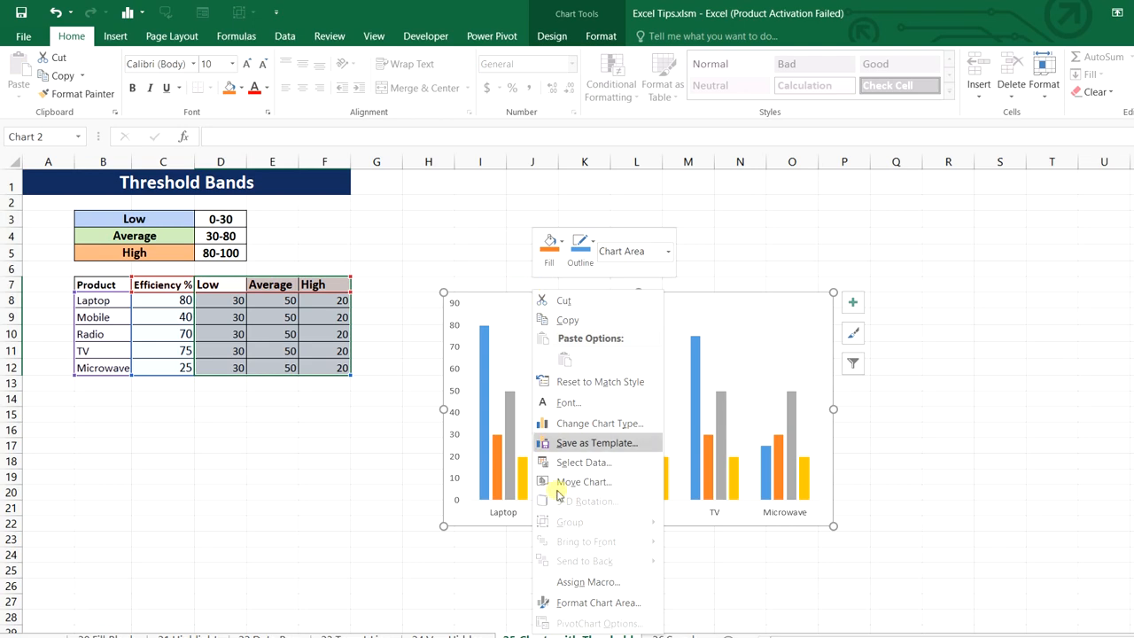
left_click(618, 424)
left_click(59, 477)
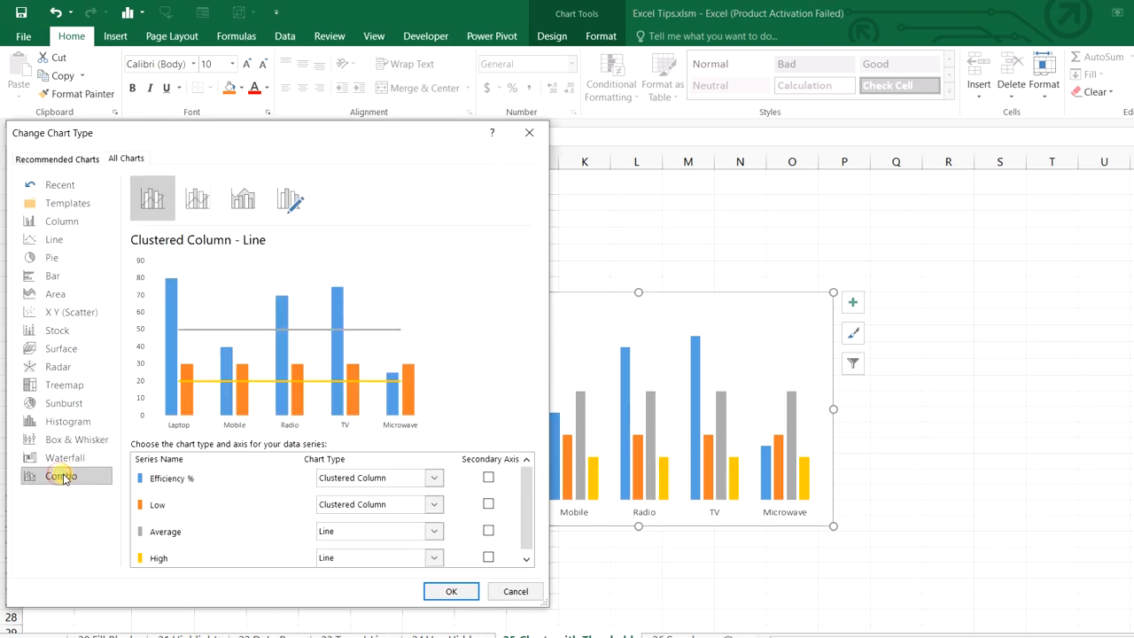
left_click(431, 479)
left_click(488, 325)
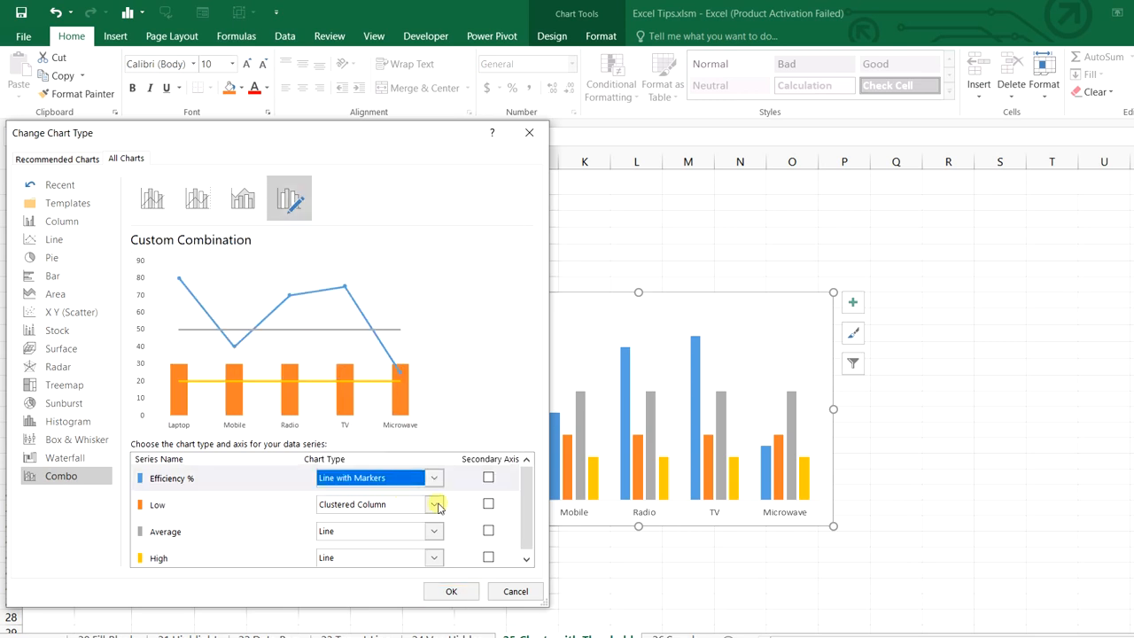
Make Low, Average and High stacked columns, put Efficiency % on a secondary axis, and reposition the chart
left_click(435, 508)
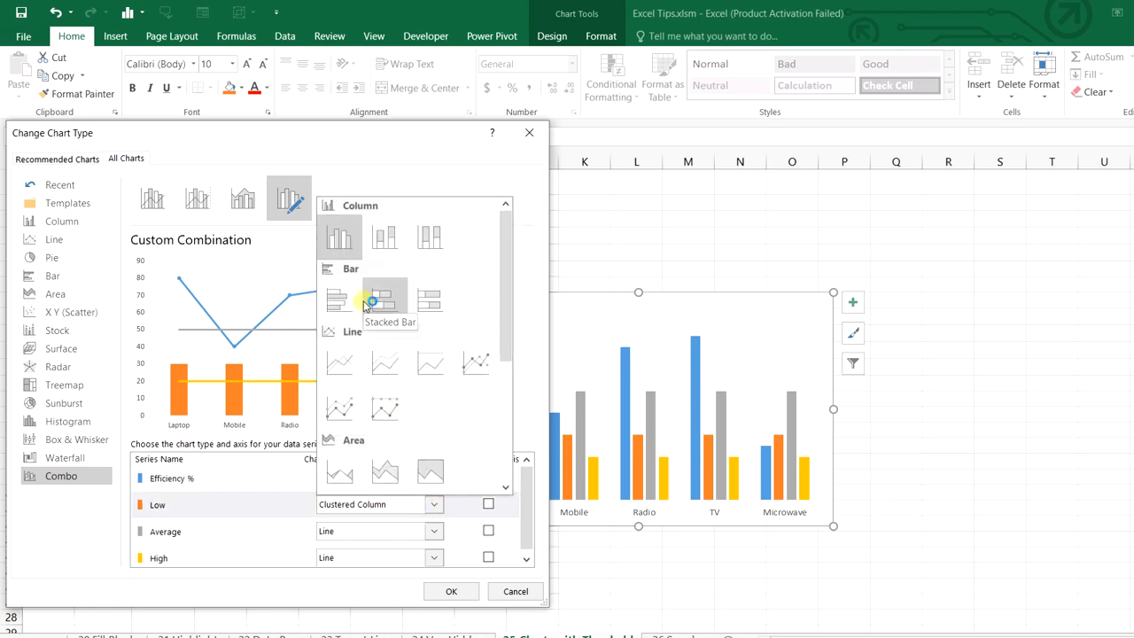
left_click(375, 248)
left_click(432, 531)
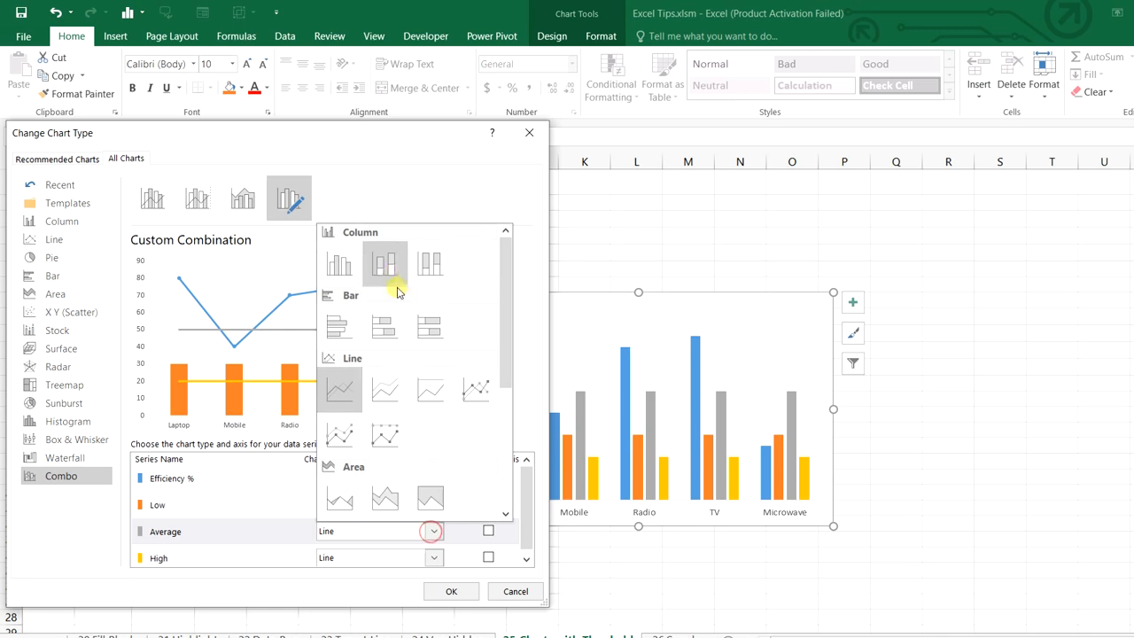
left_click(384, 263)
left_click(432, 559)
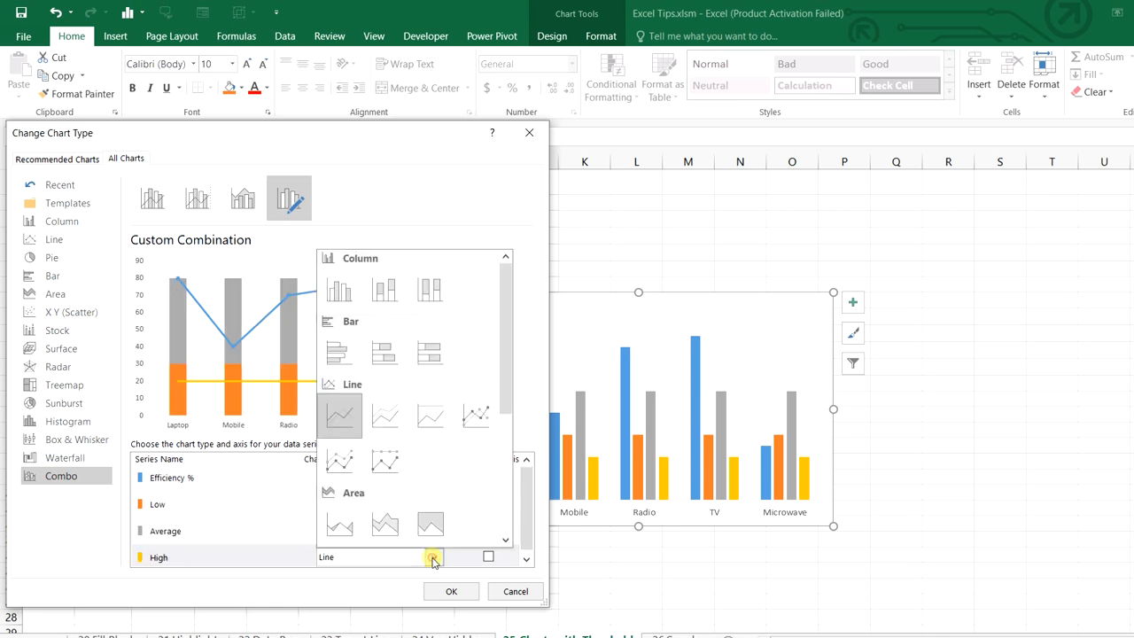
left_click(389, 296)
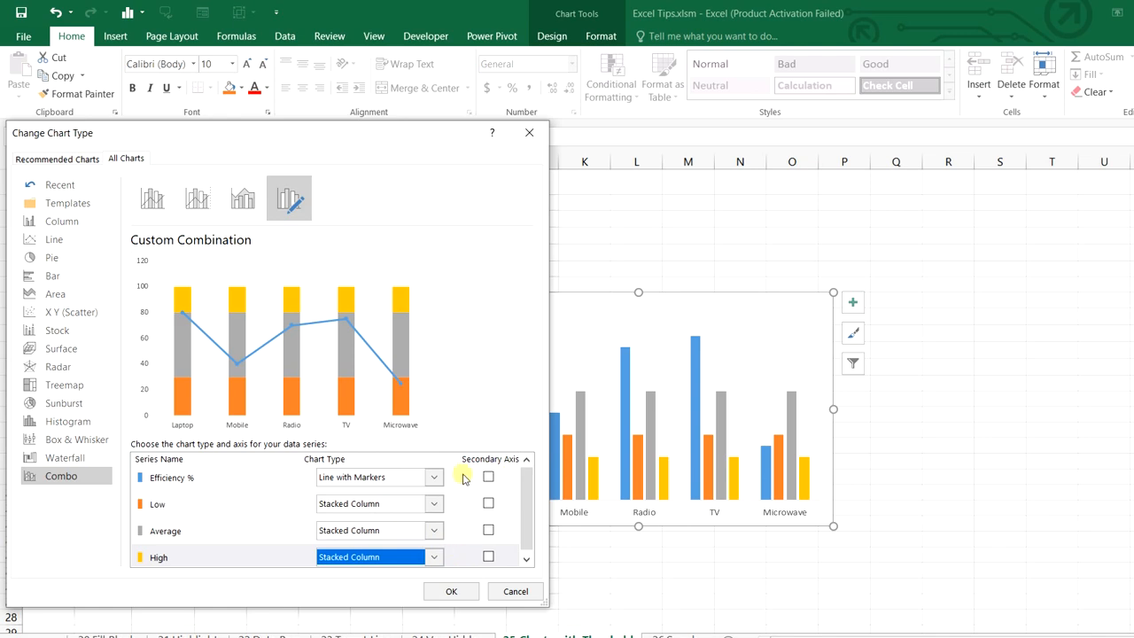
left_click(489, 477)
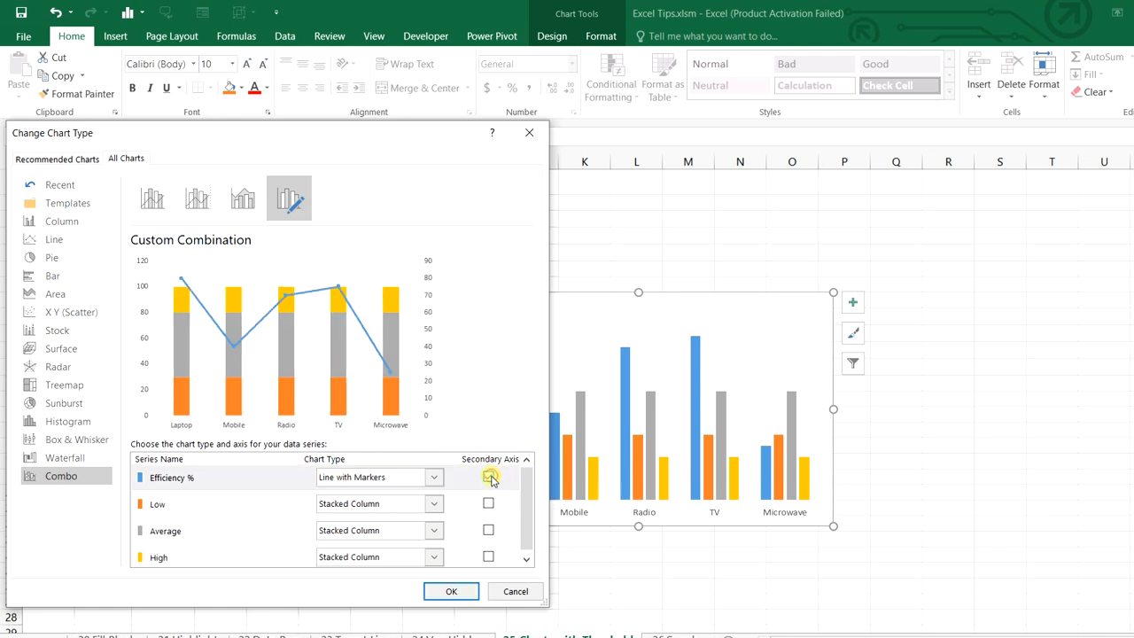
left_click(460, 598)
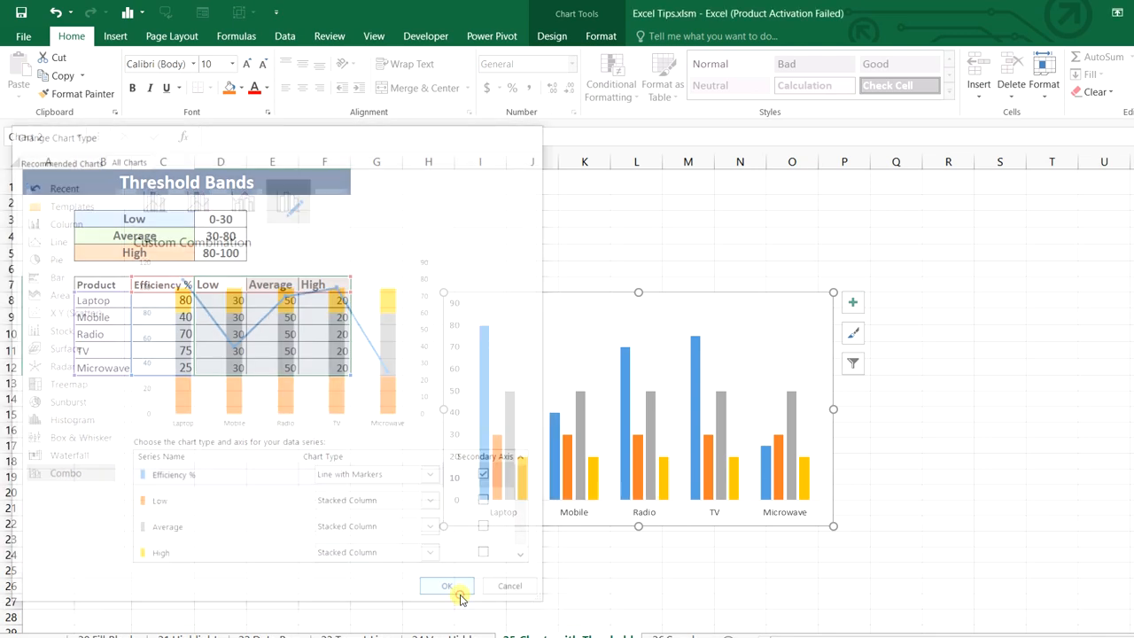
left_click_drag(612, 291, 586, 226)
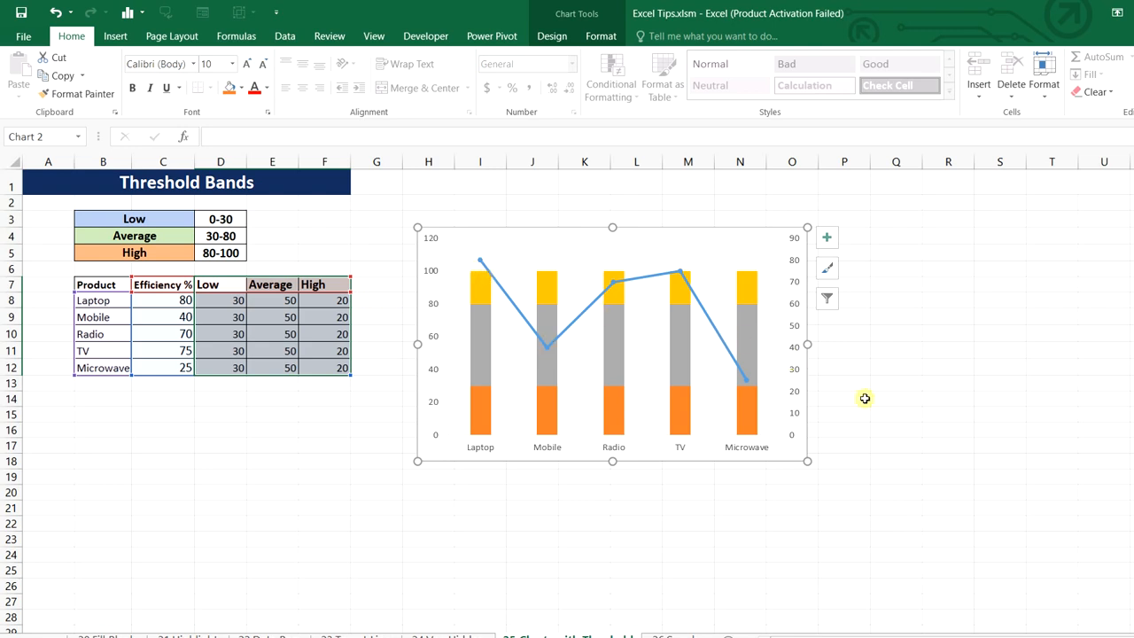
left_click(868, 483)
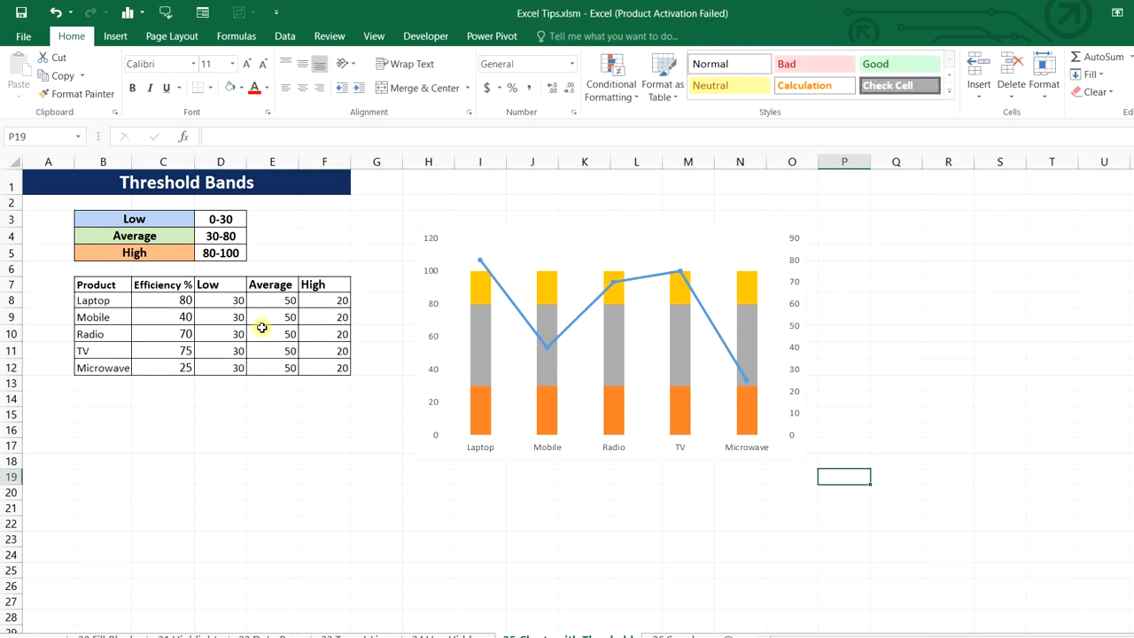
Set Mobile's efficiency to 55, then look over the Sales values and green North cells
left_click(186, 316)
type("55")
key("Return")
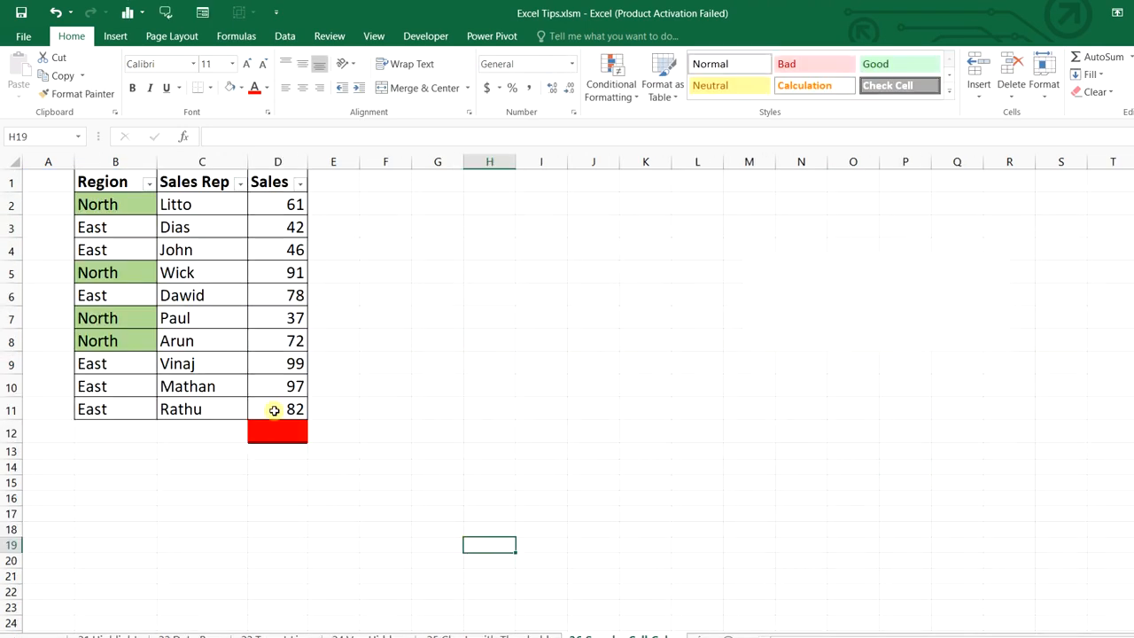
left_click_drag(284, 206, 278, 404)
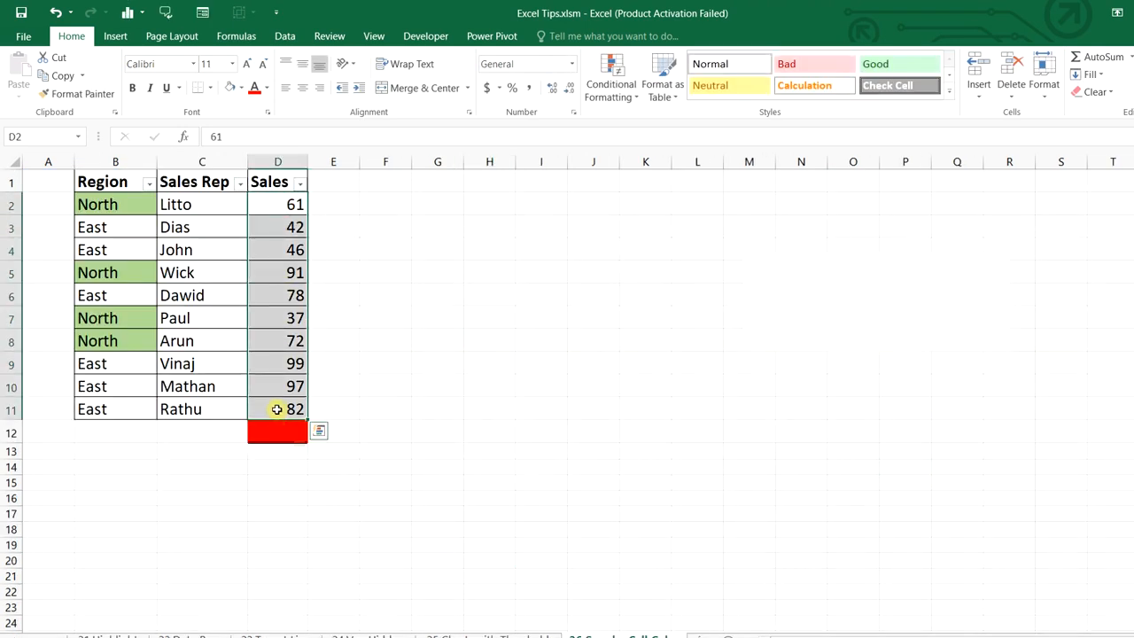
left_click(101, 205)
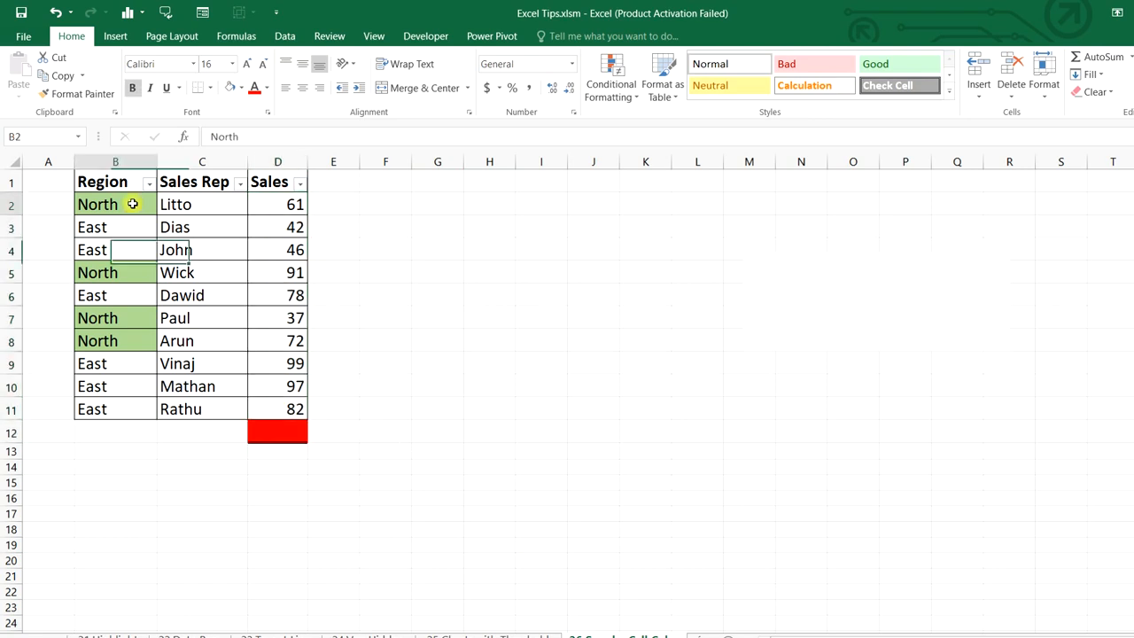
left_click(125, 274)
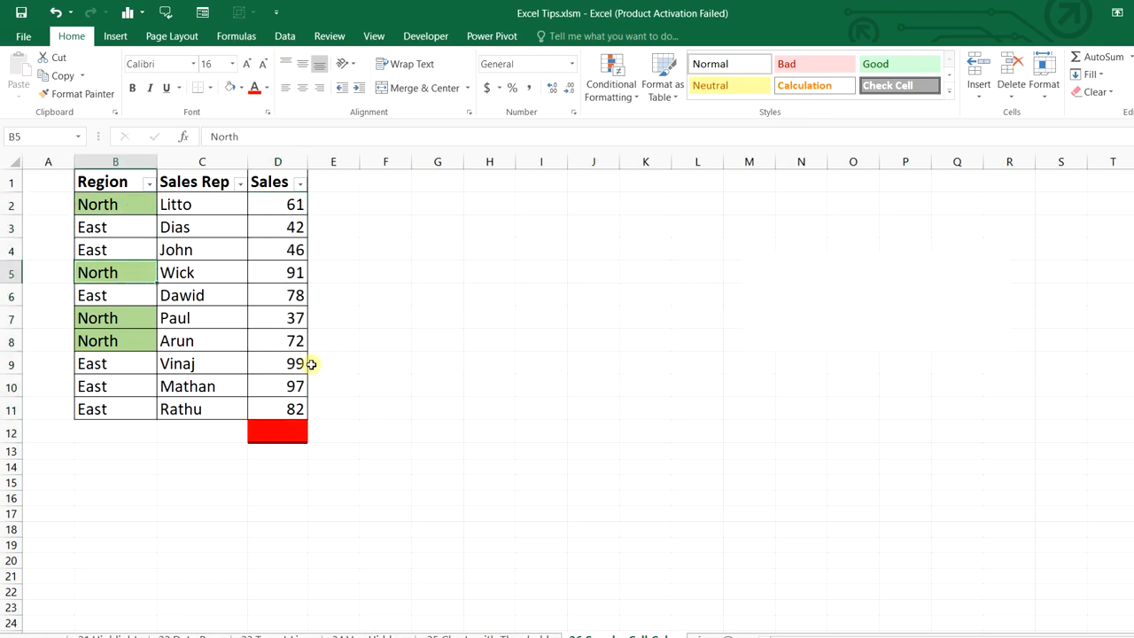
Enter =SUBTOTAL(9,D2:D11) in the total cell D12
left_click(277, 436)
type("=SUB")
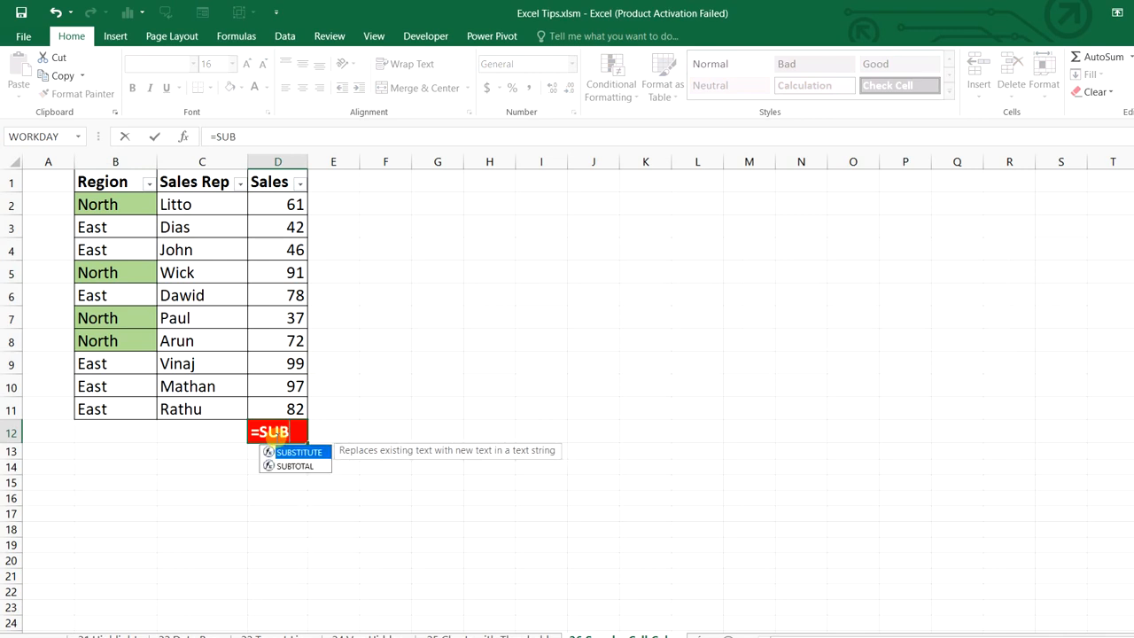
key("Down")
key("Tab")
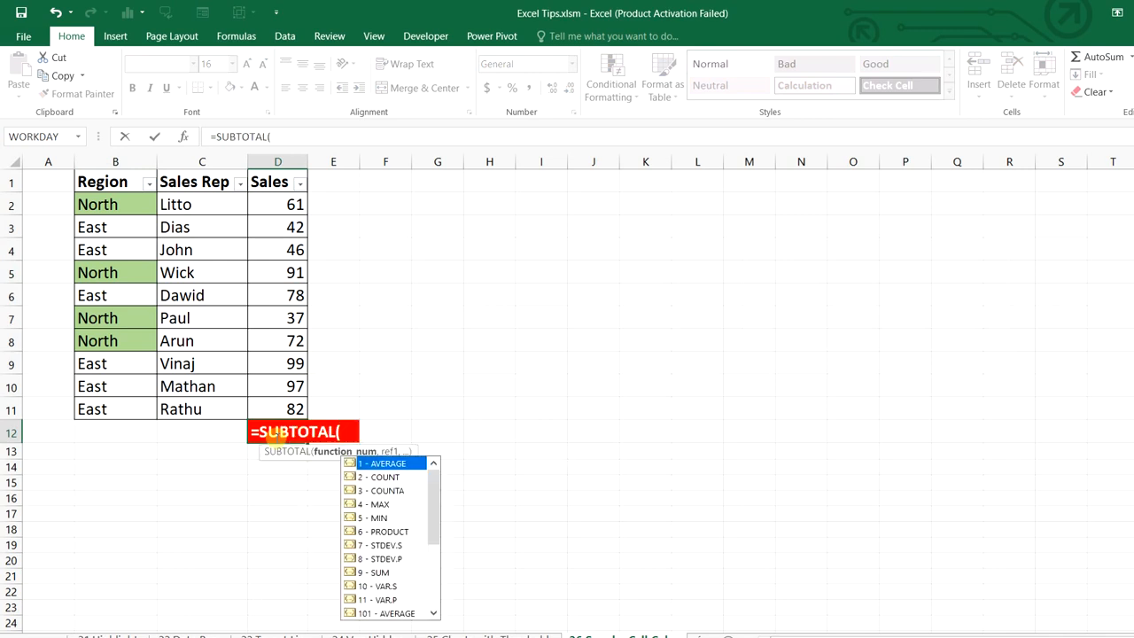
left_click(383, 573)
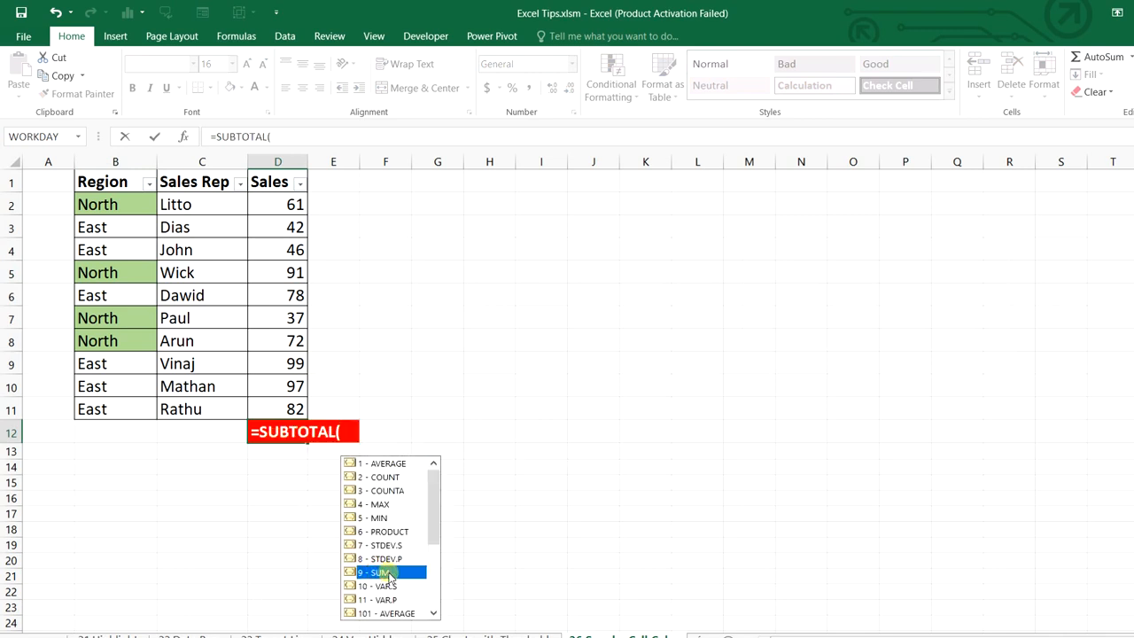
double_click(389, 574)
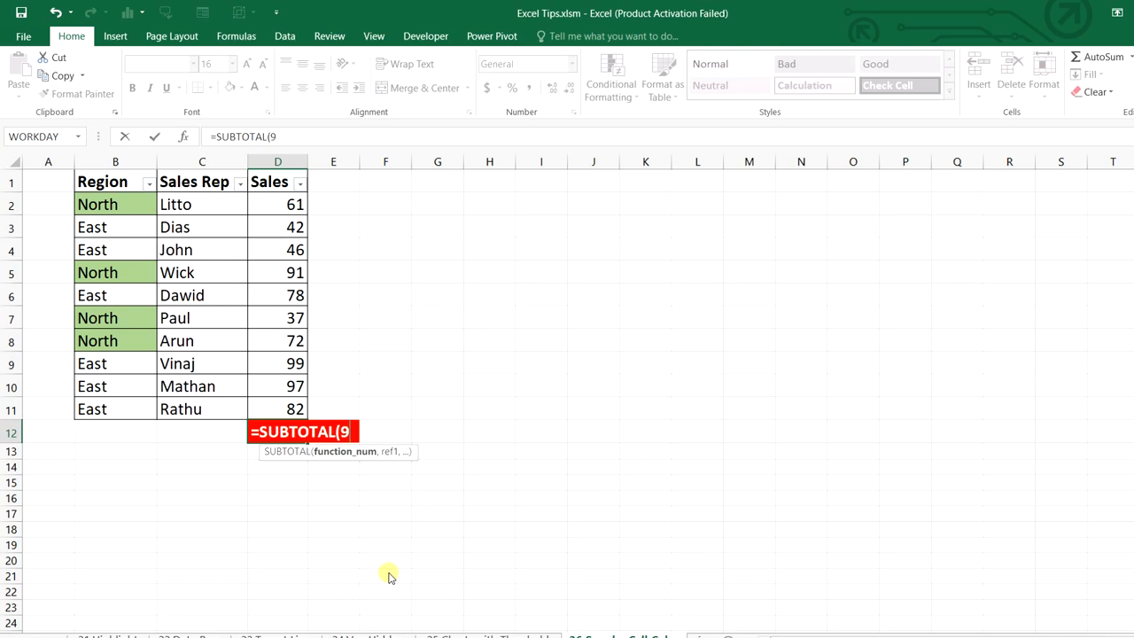
type(",")
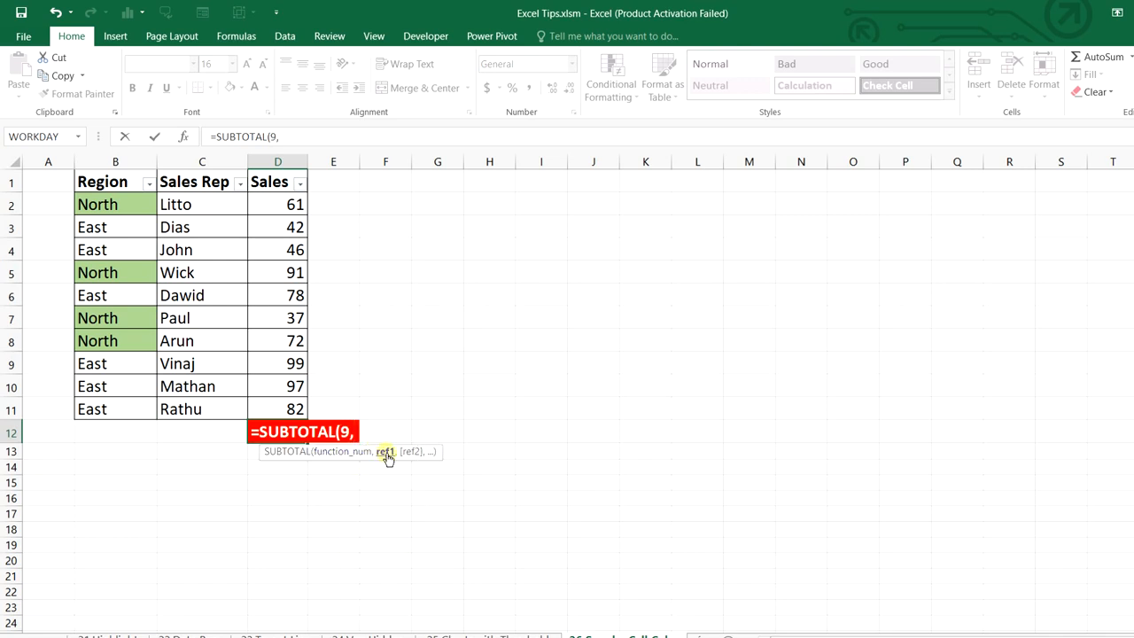
left_click_drag(283, 205, 280, 409)
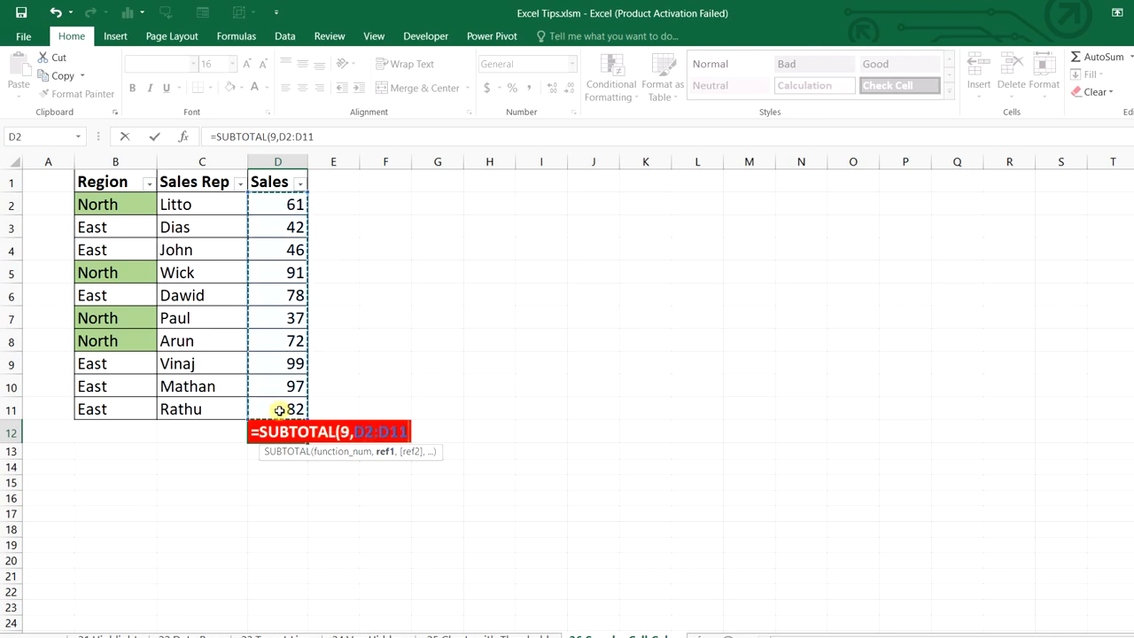
type(")")
key("ctrl+Return")
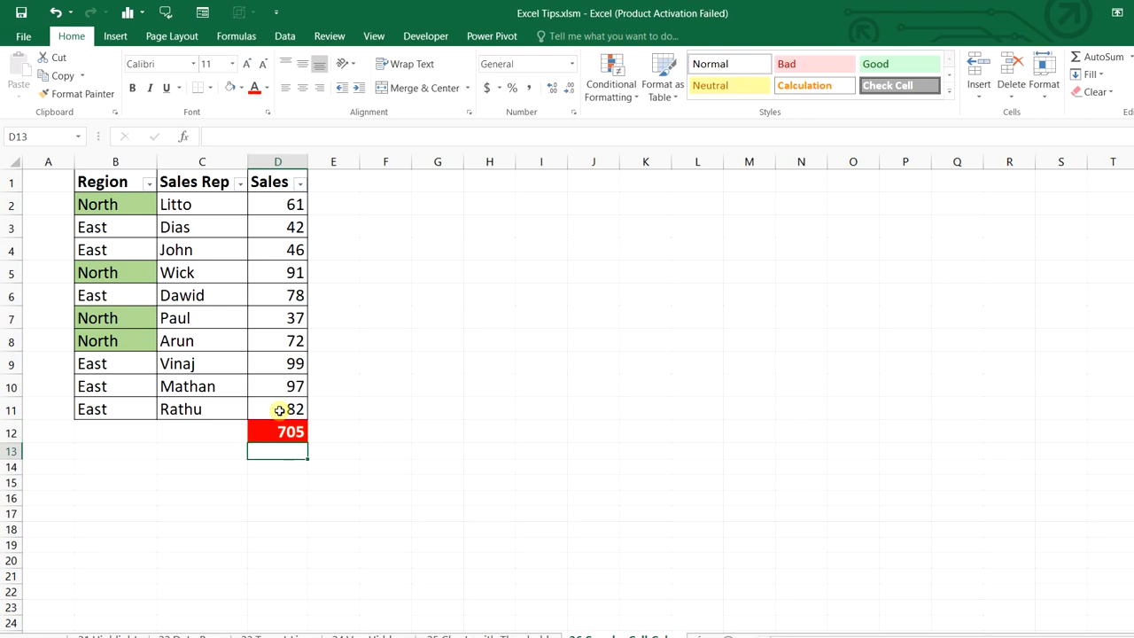
Filter the table by the green North cell colour and check the visible Sales total
left_click(140, 204)
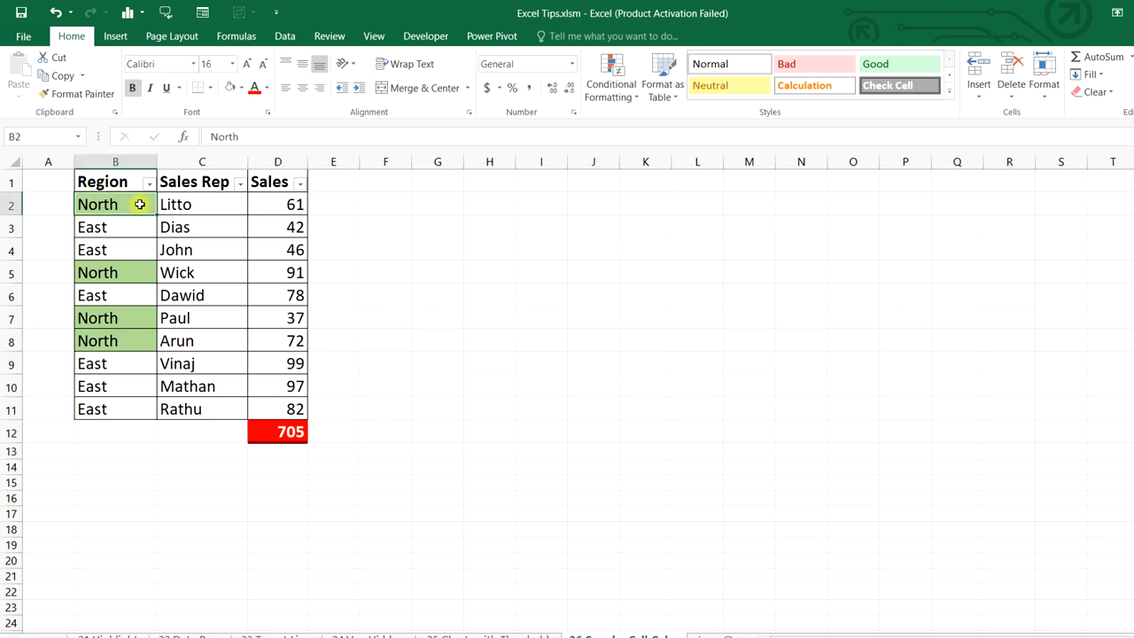
right_click(140, 205)
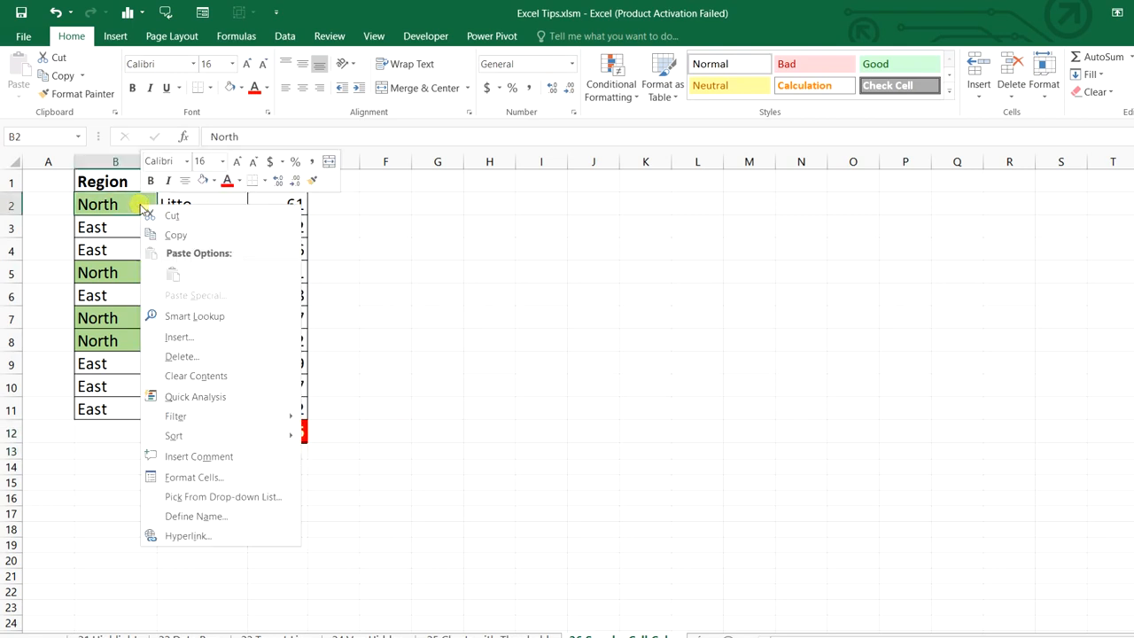
mouse_move(203, 415)
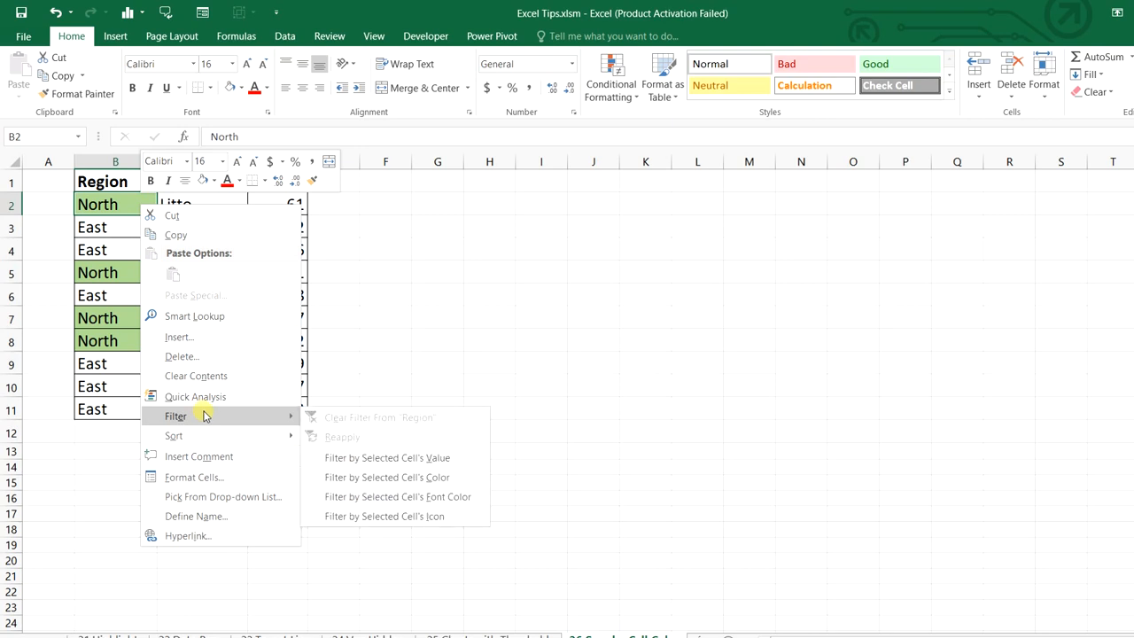
left_click(346, 477)
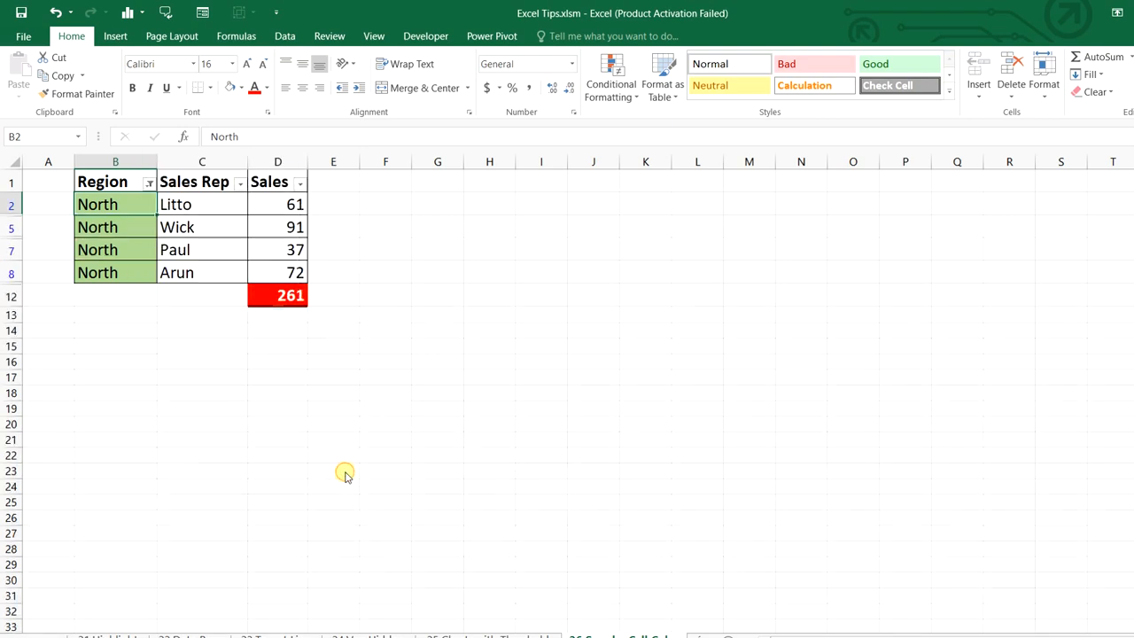
left_click_drag(114, 206, 133, 271)
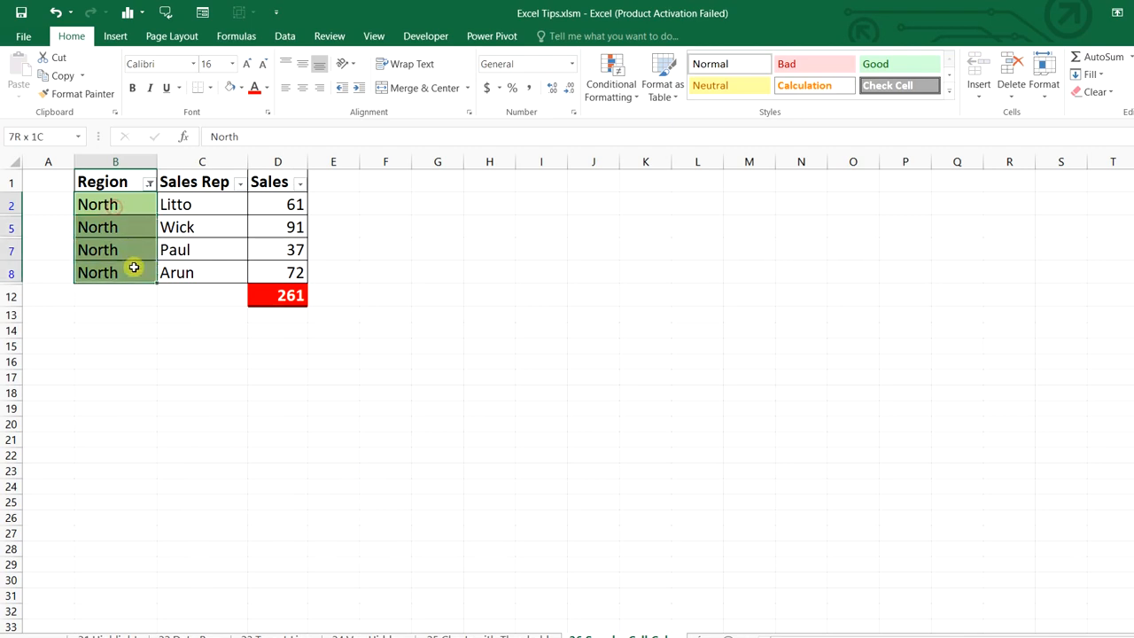
left_click(283, 294)
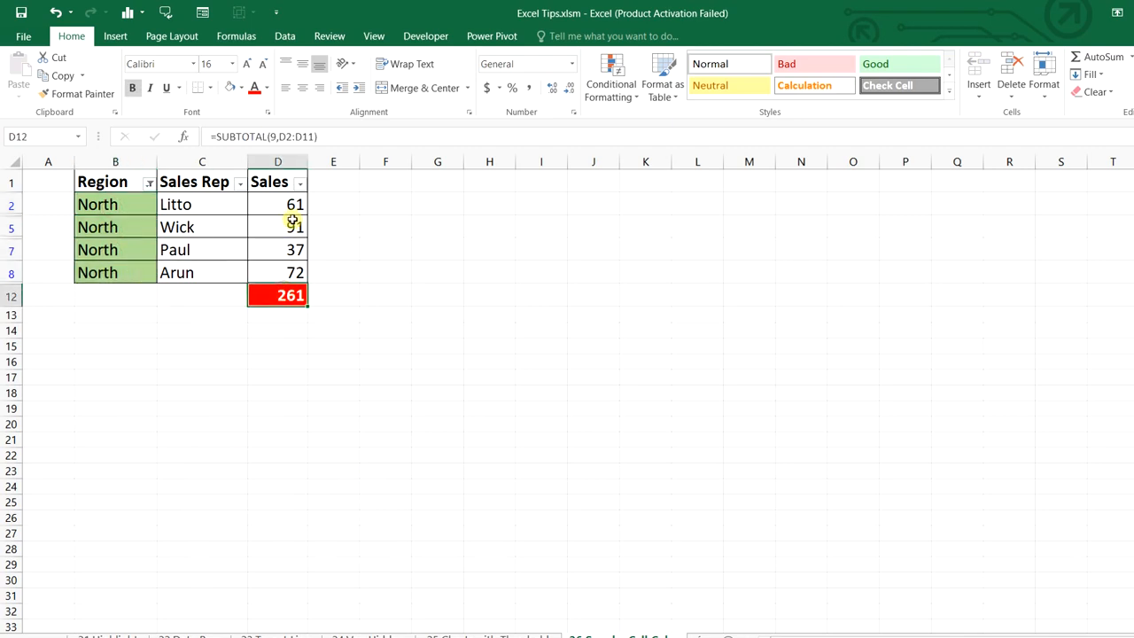
left_click_drag(292, 204, 296, 271)
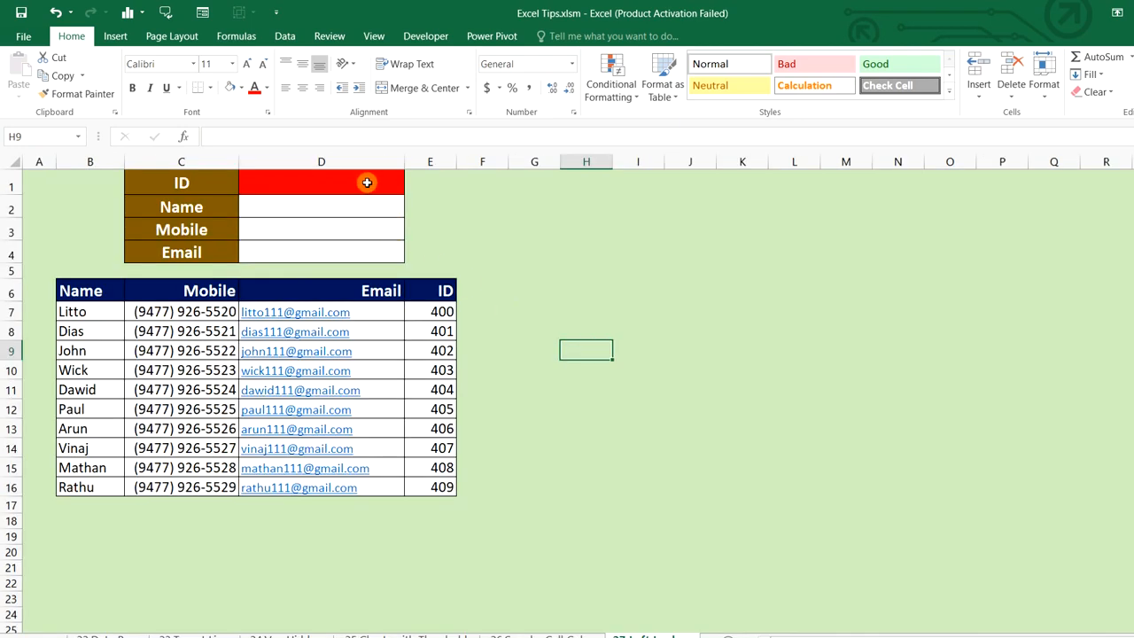
Convert the Name/Mobile/Email/ID list in B6:E16 into a table with filter arrows
left_click(441, 286)
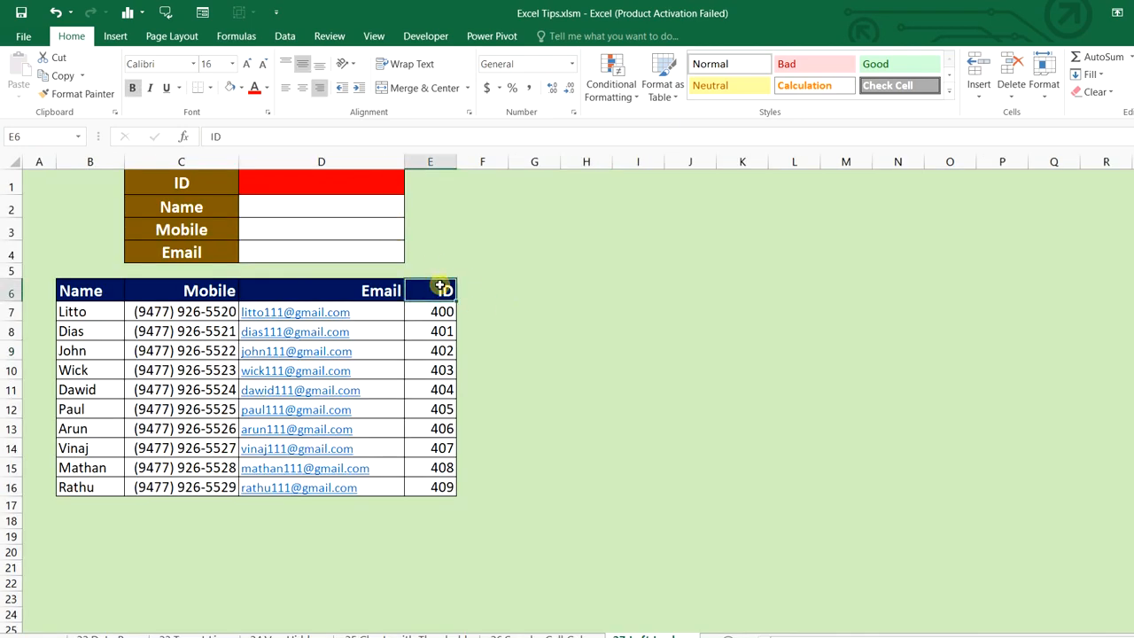
left_click_drag(99, 289, 427, 483)
key("ctrl+t")
key("Return")
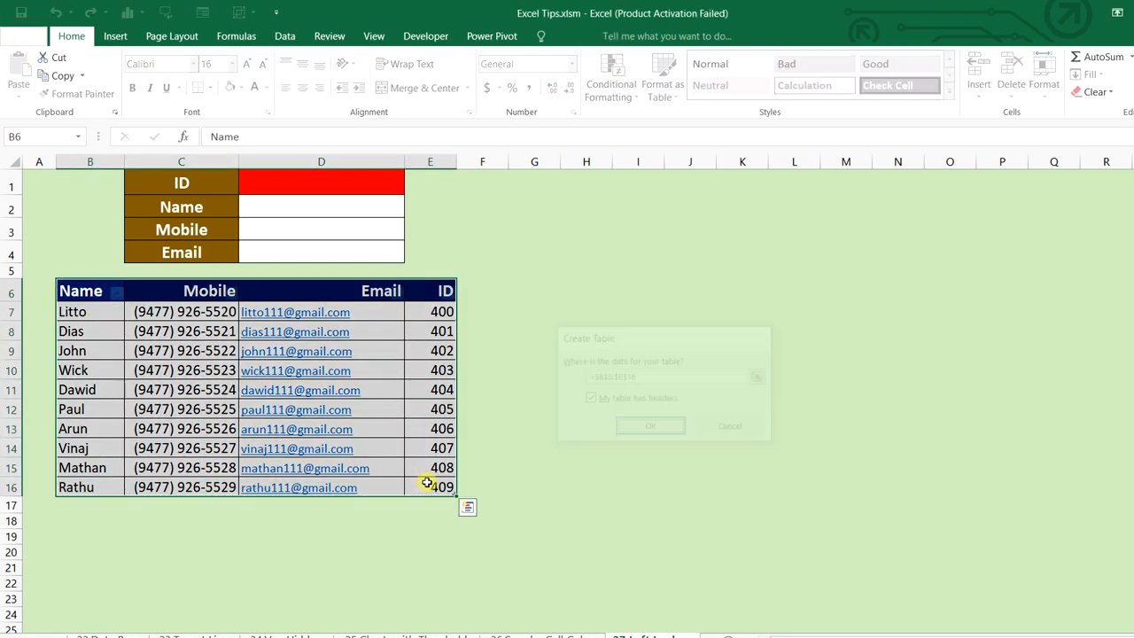
Enter 402 as the lookup ID in D1 and move to D2
left_click(370, 184)
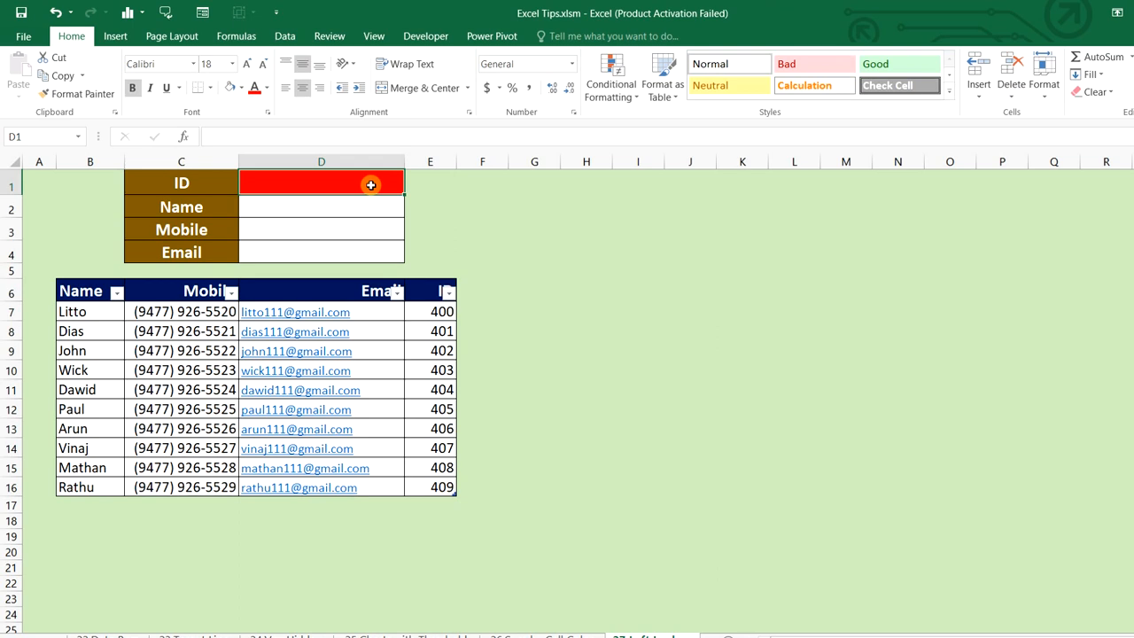
type("402")
key("ctrl+Return")
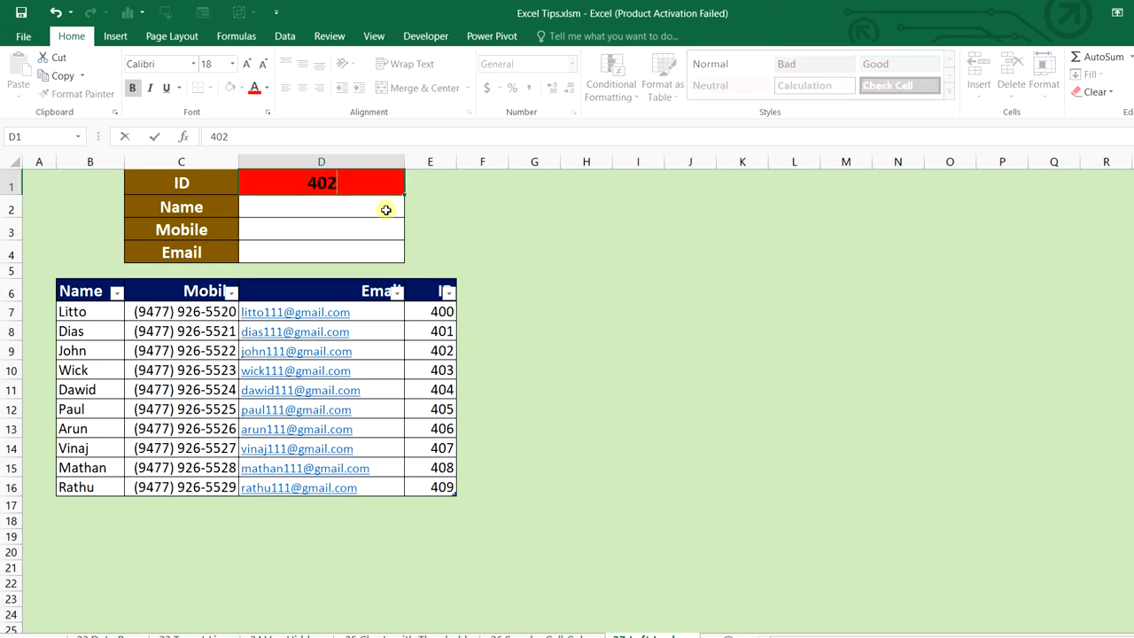
key("Return")
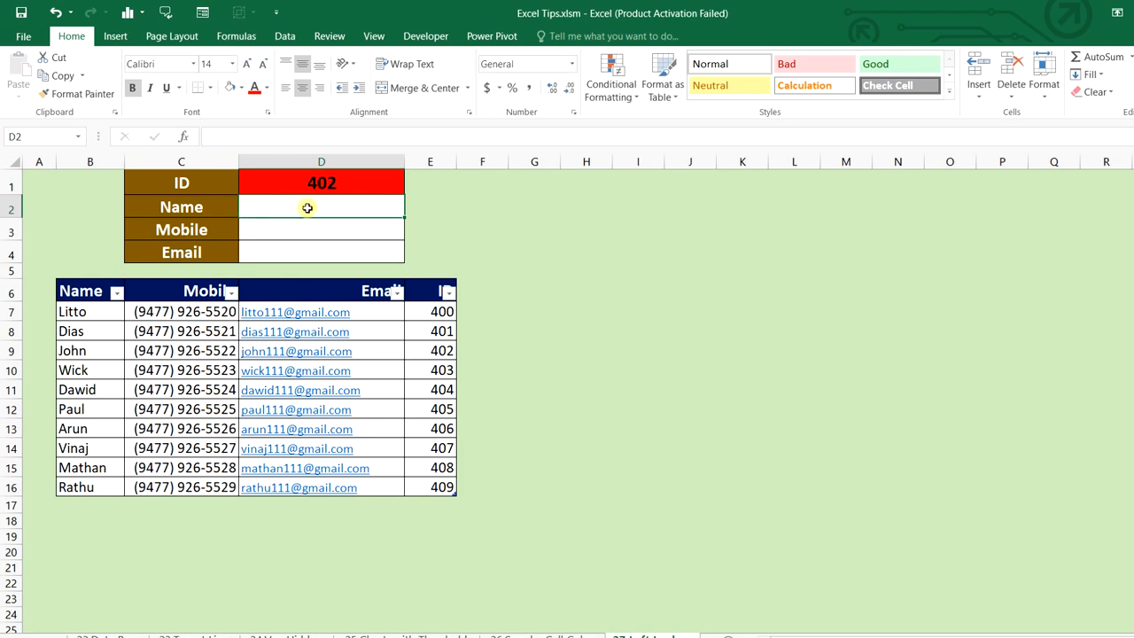
In D2, begin =VLOOKUP($D$1,CHOOSE({1,2}, with an absolute D1 lookup value
type("=")
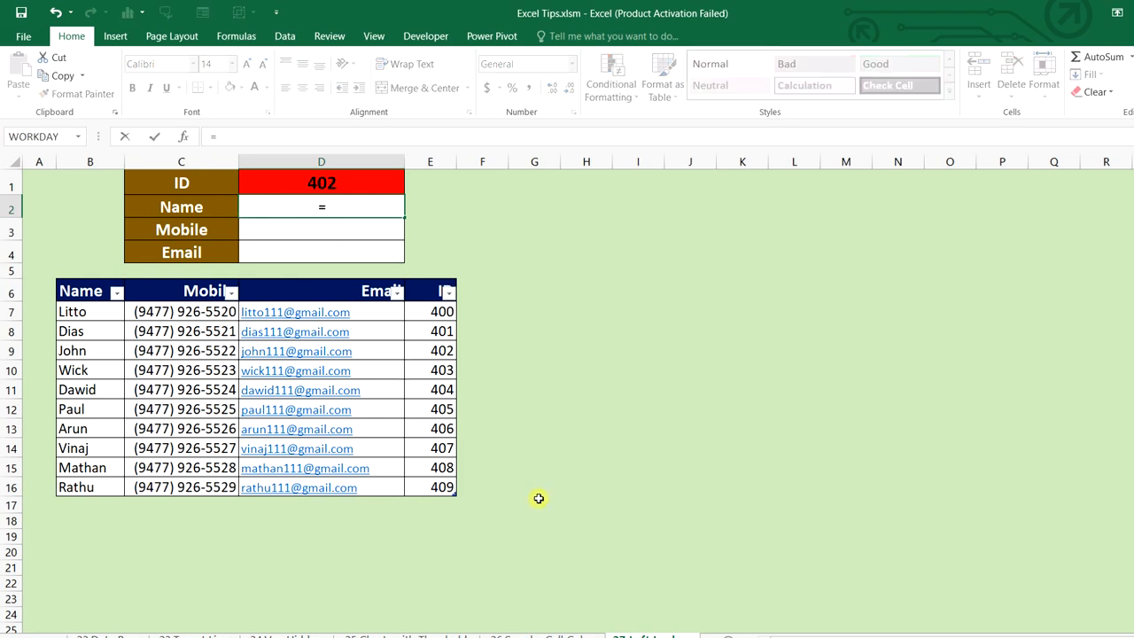
type("vlo")
key("Tab")
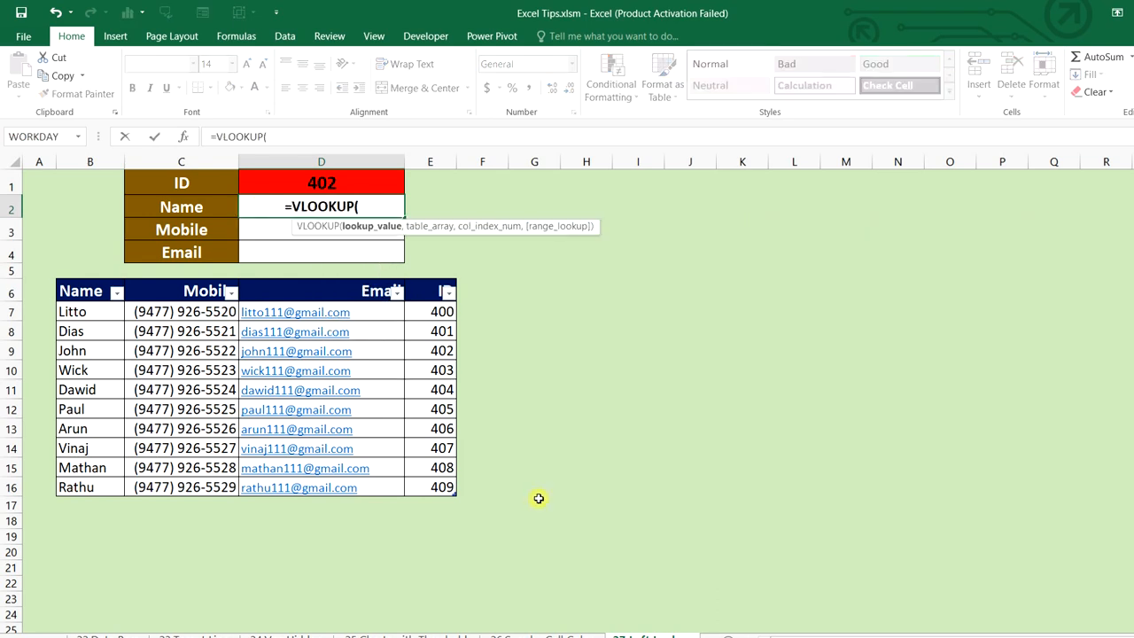
left_click(379, 179)
key("F4")
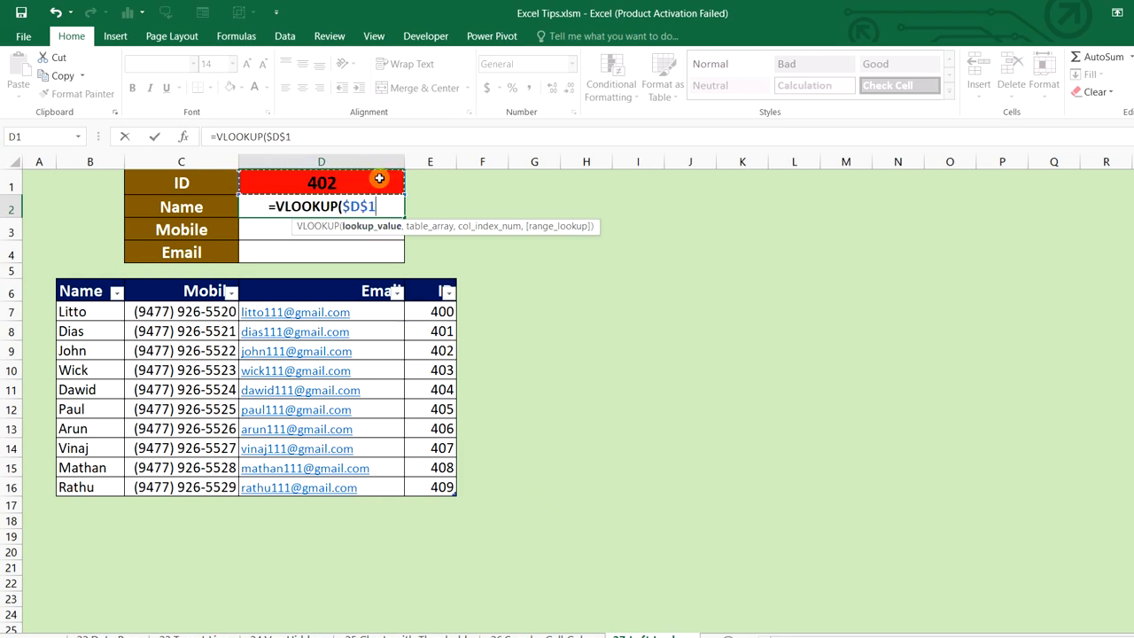
type(",")
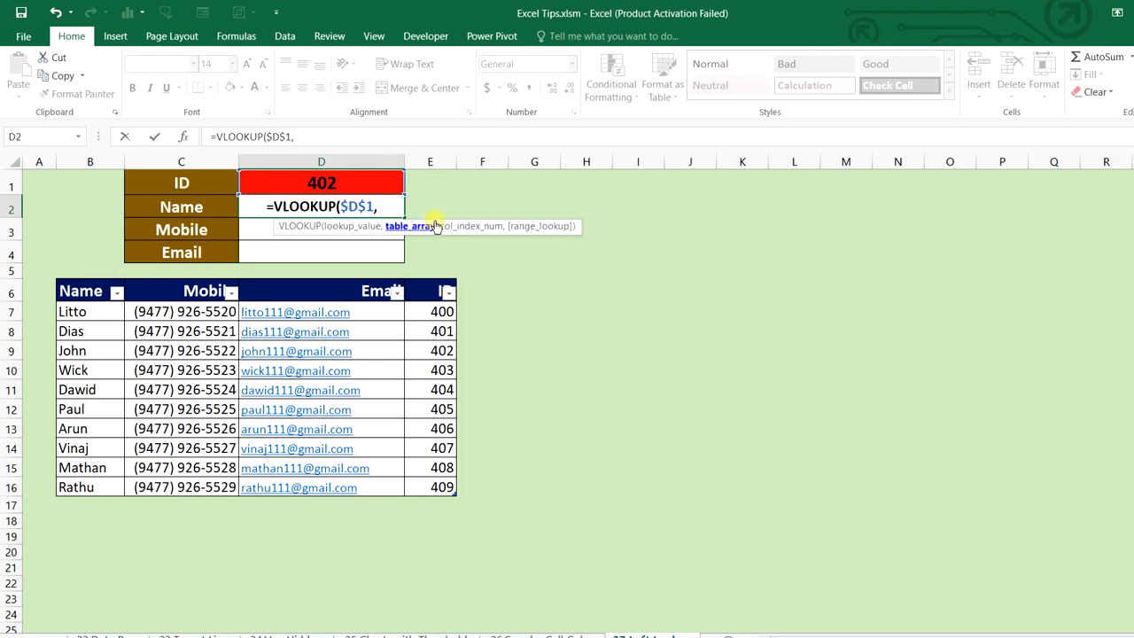
type("ch")
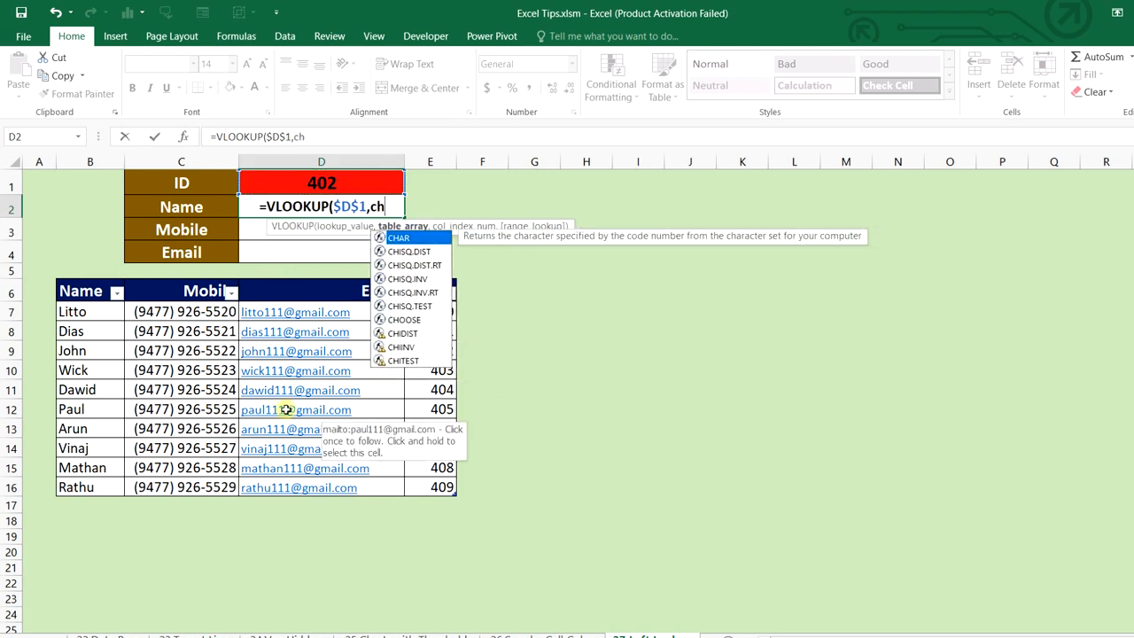
type("o")
key("Tab")
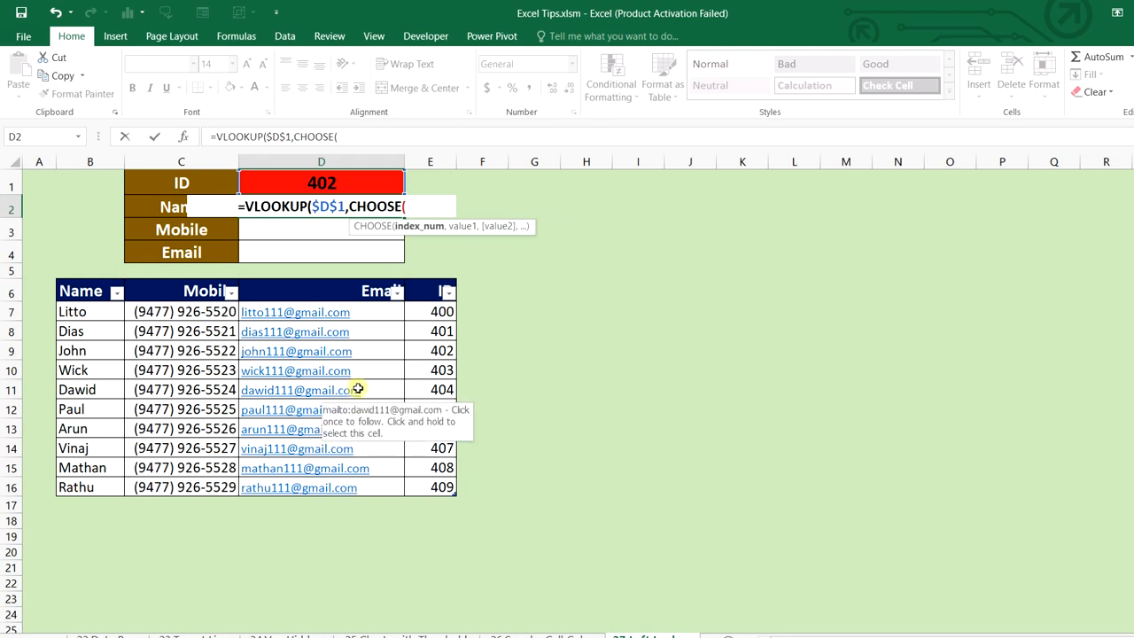
type("{")
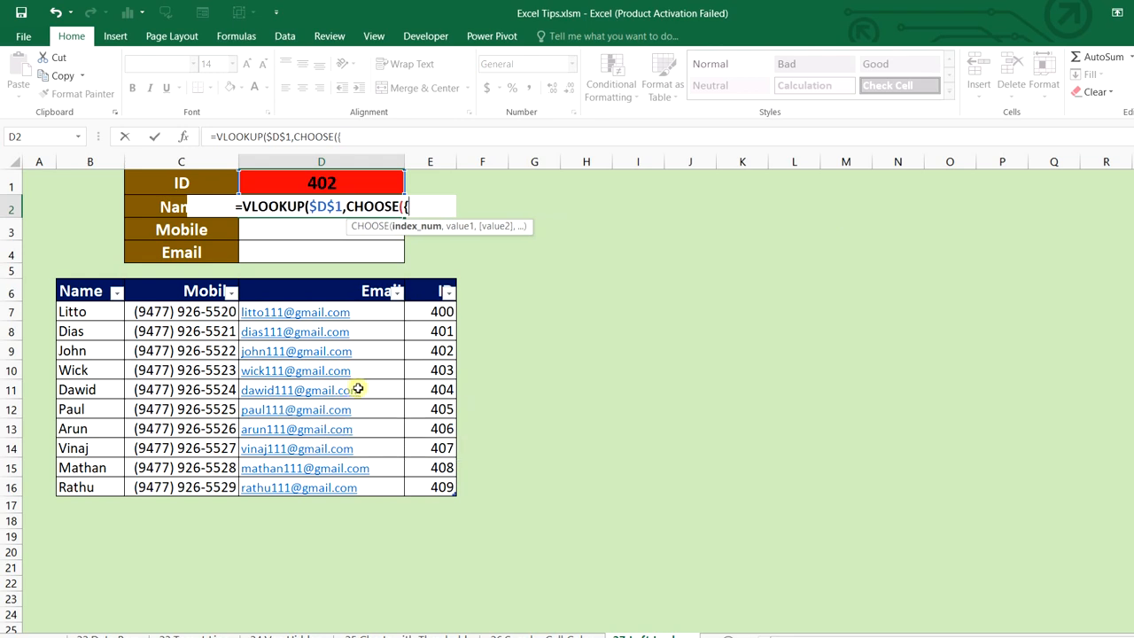
type("1,2")
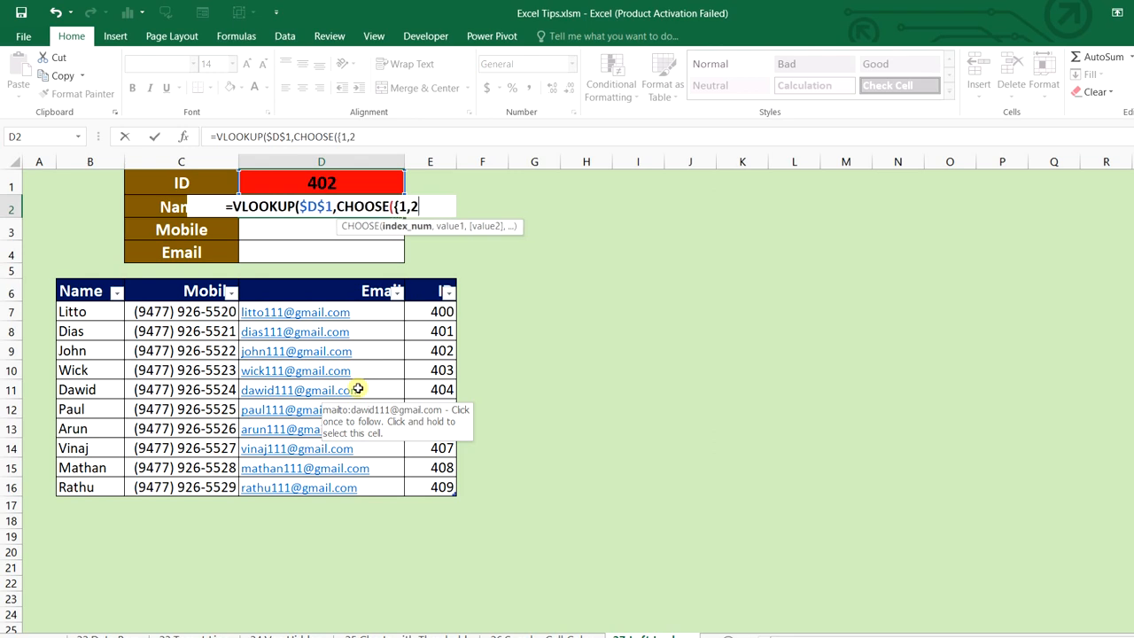
type("}")
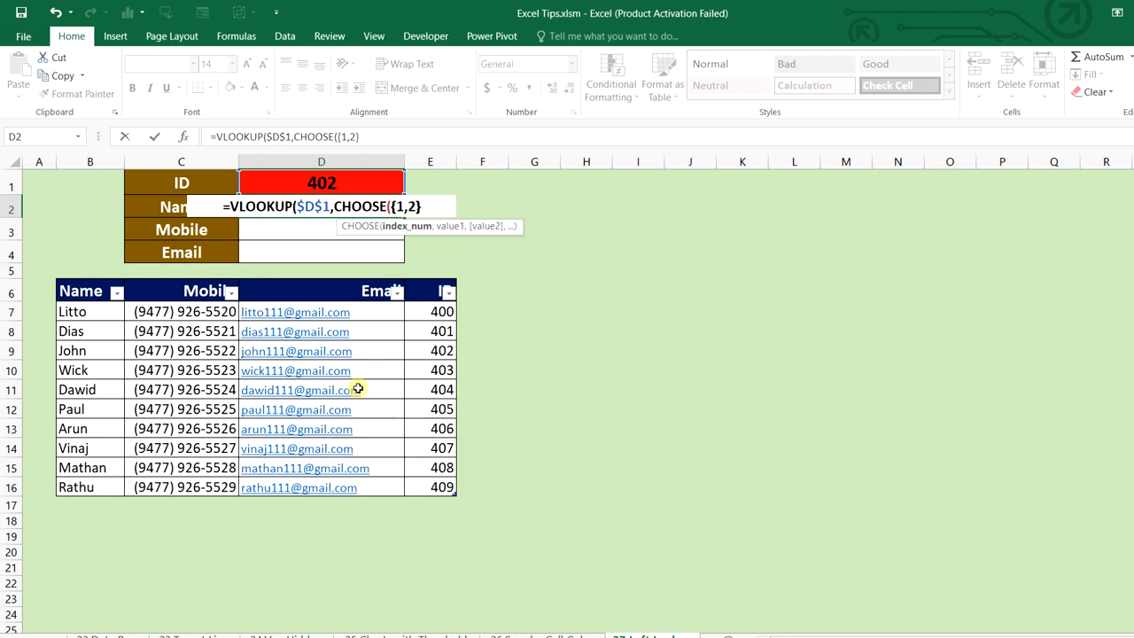
type(",")
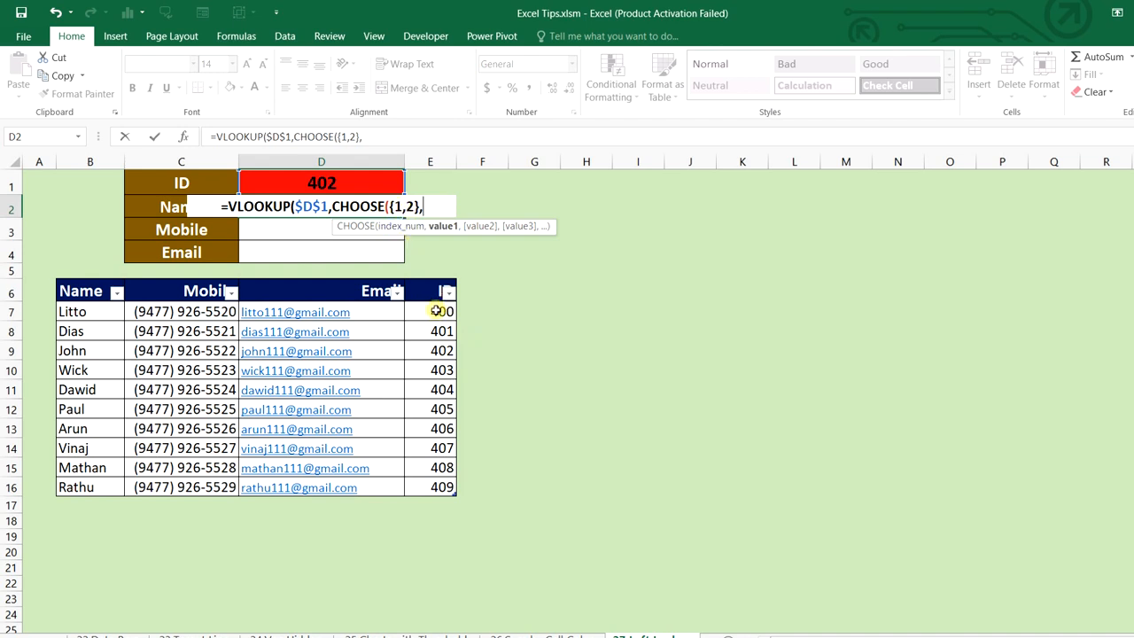
Finish D2 with Table7[ID], Table7[Name], column 2 and FALSE for exact match
left_click_drag(436, 311, 440, 487)
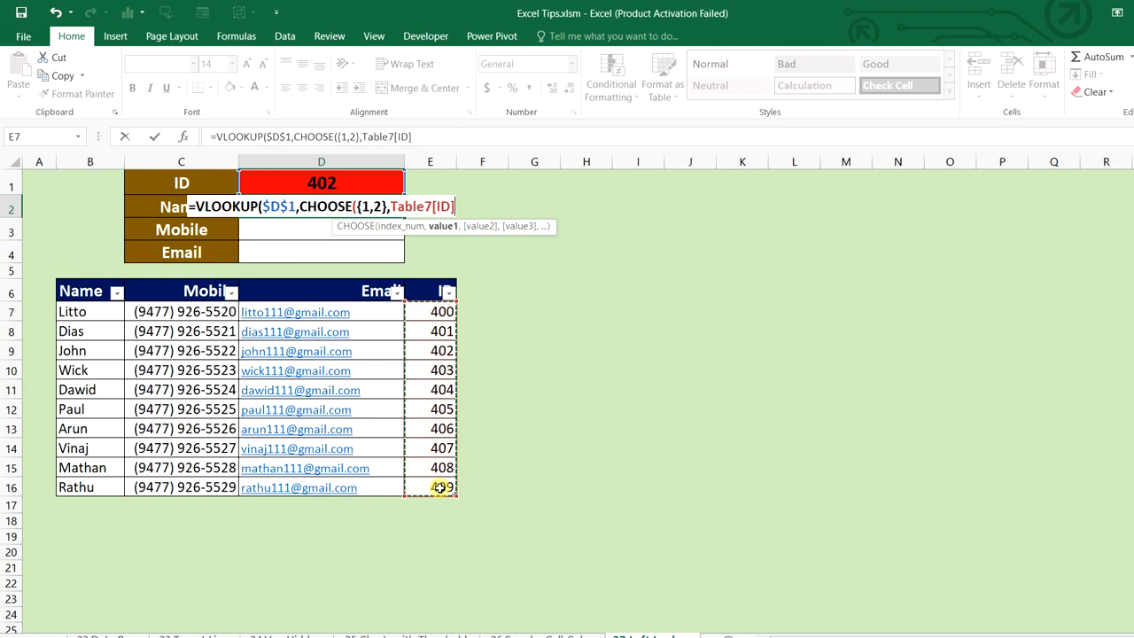
type(",")
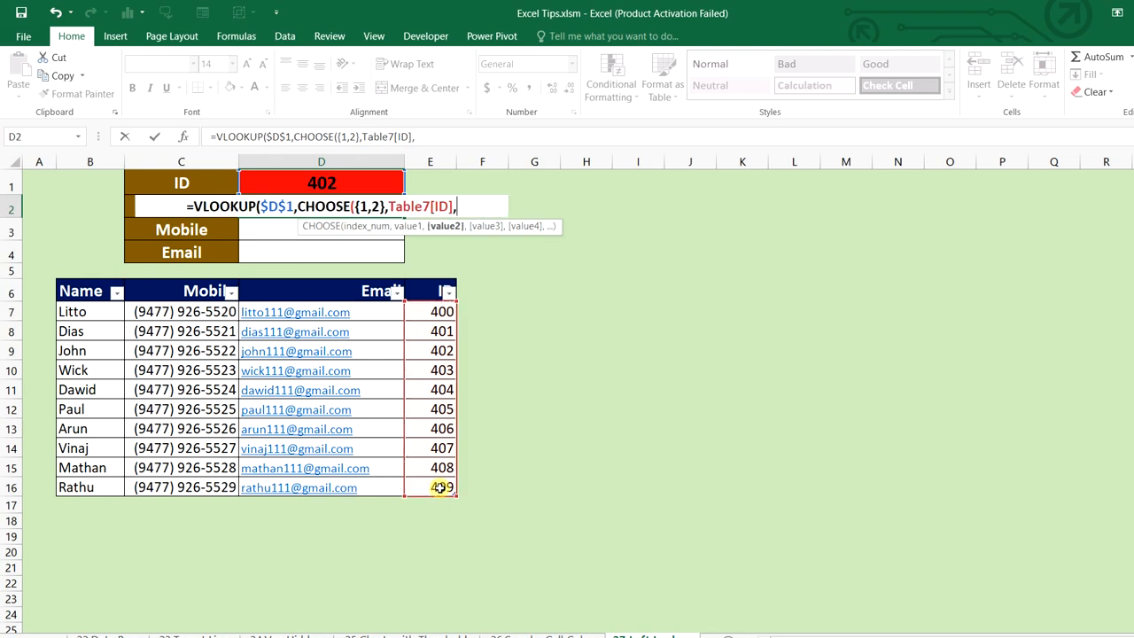
left_click(377, 206)
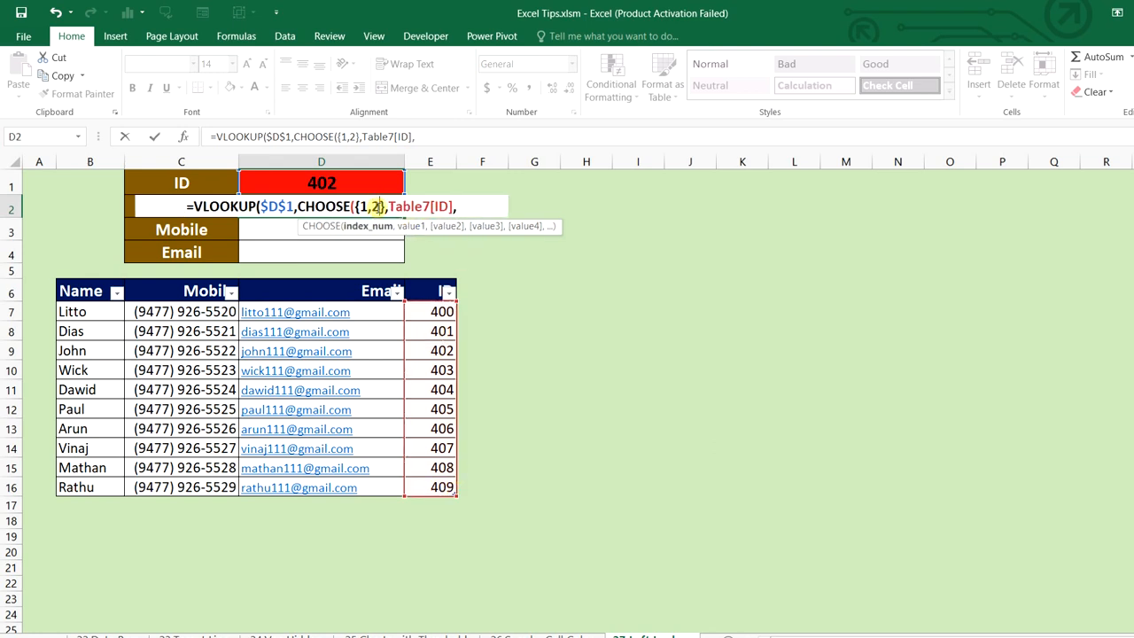
left_click(468, 210)
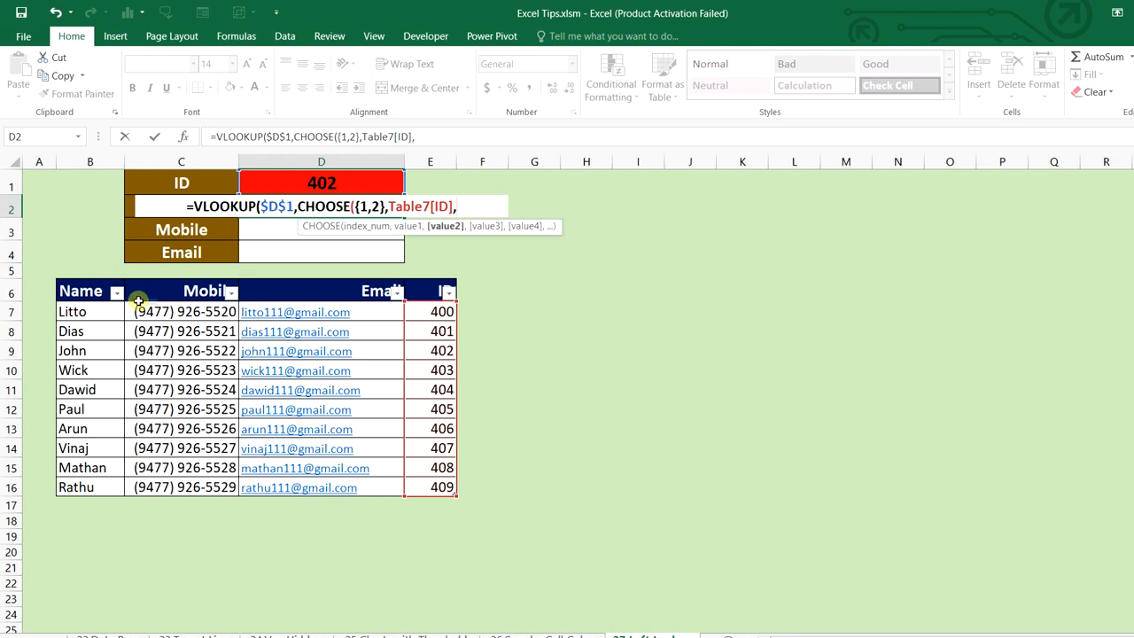
left_click(106, 309)
left_click_drag(106, 309, 114, 488)
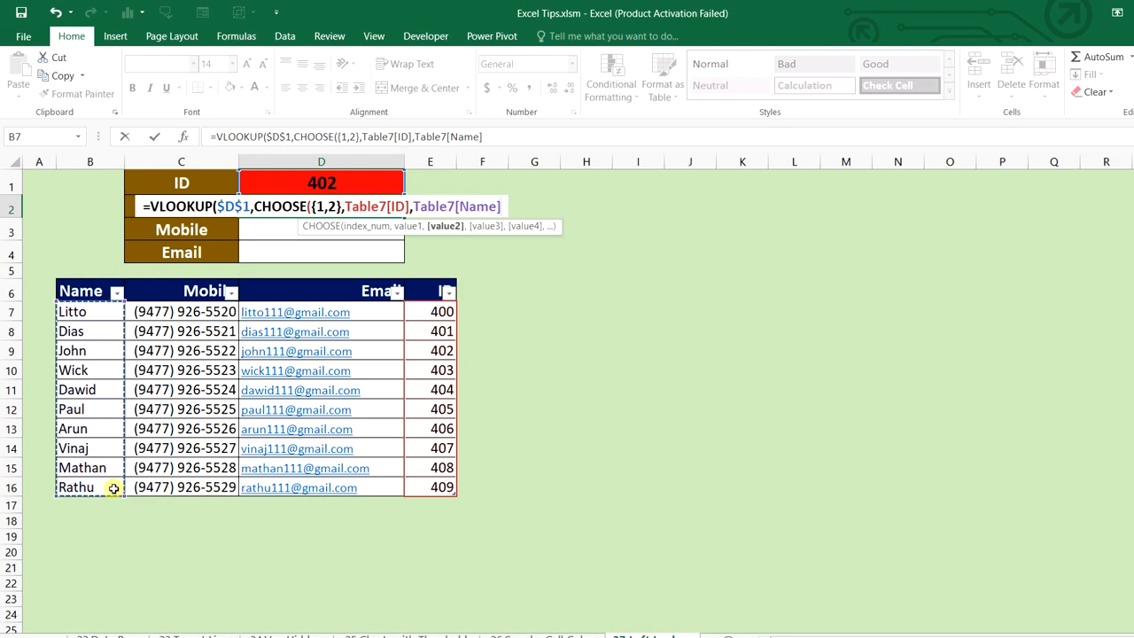
type("),")
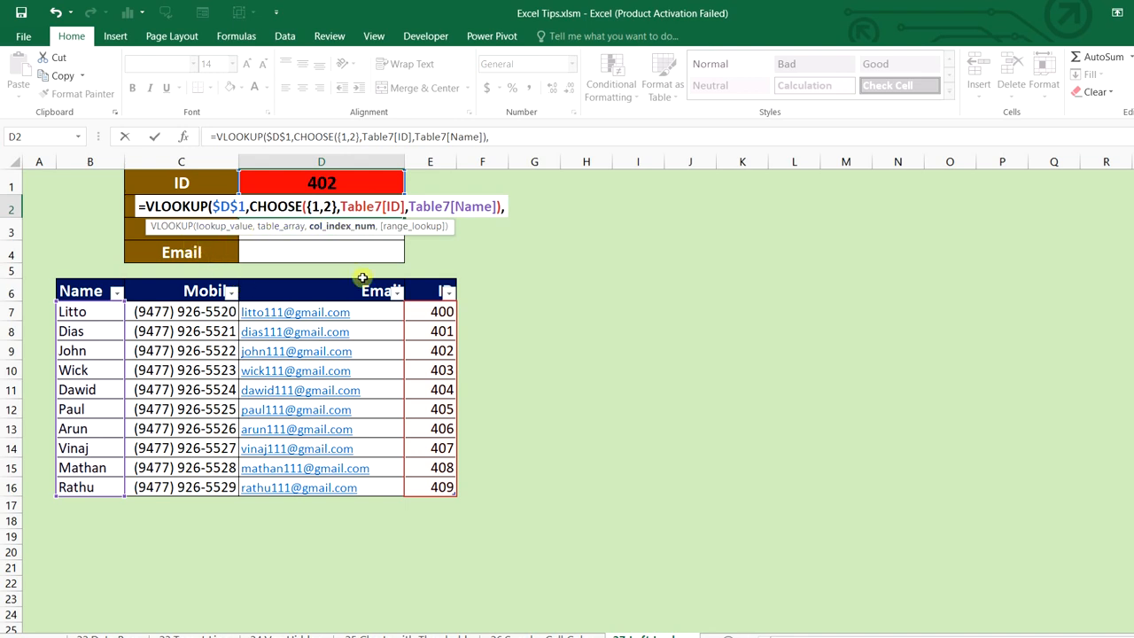
type("2")
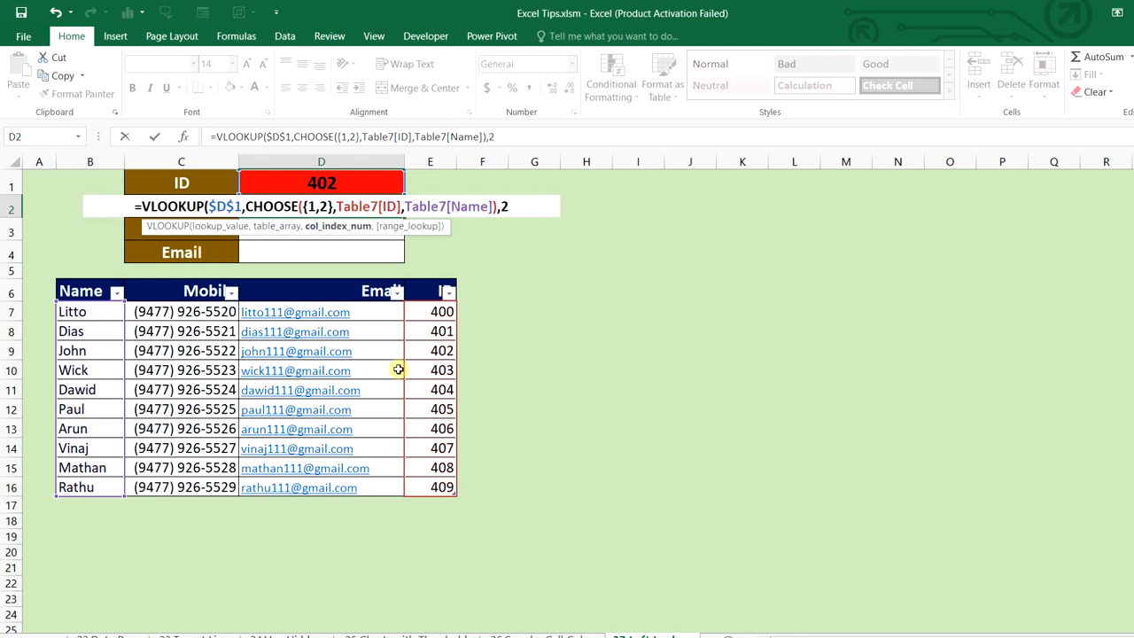
type(",")
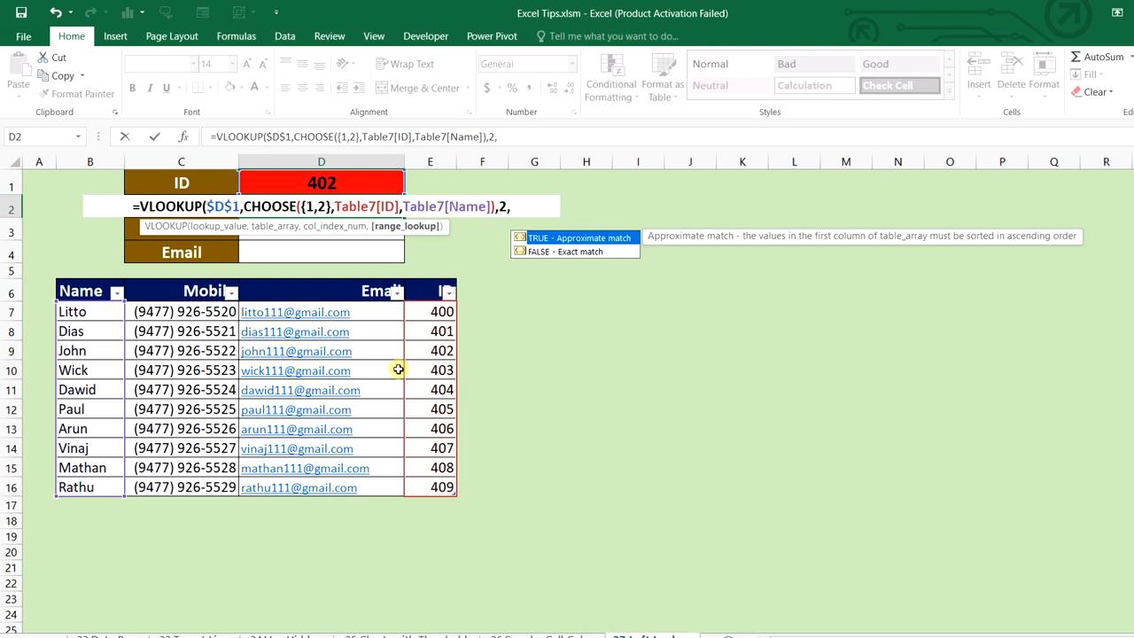
key("Down")
key("Tab")
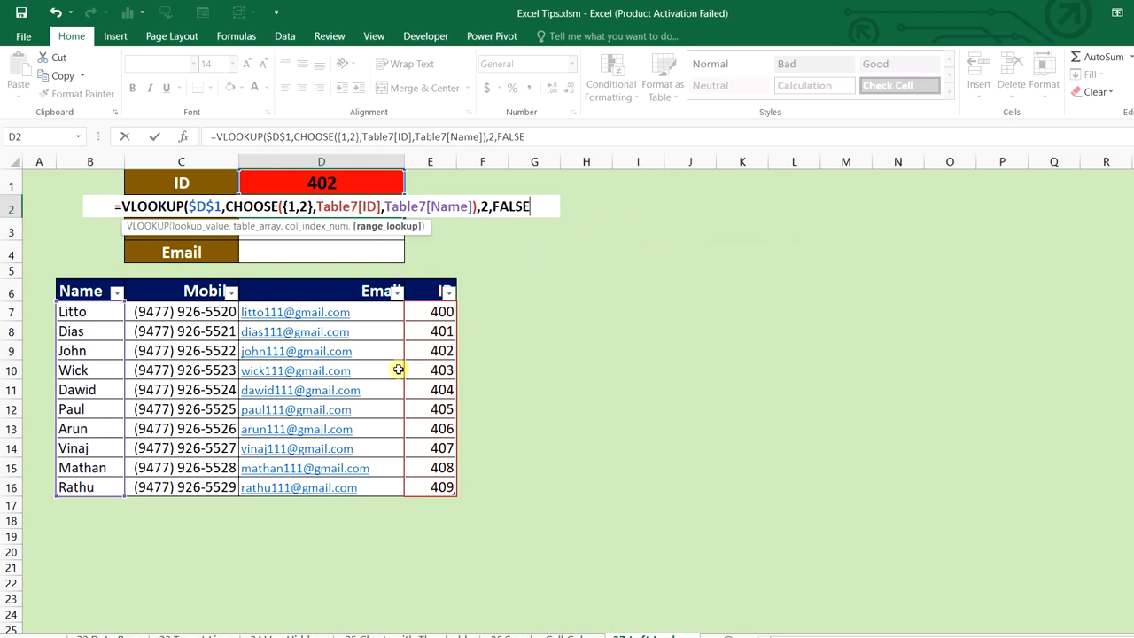
type(")")
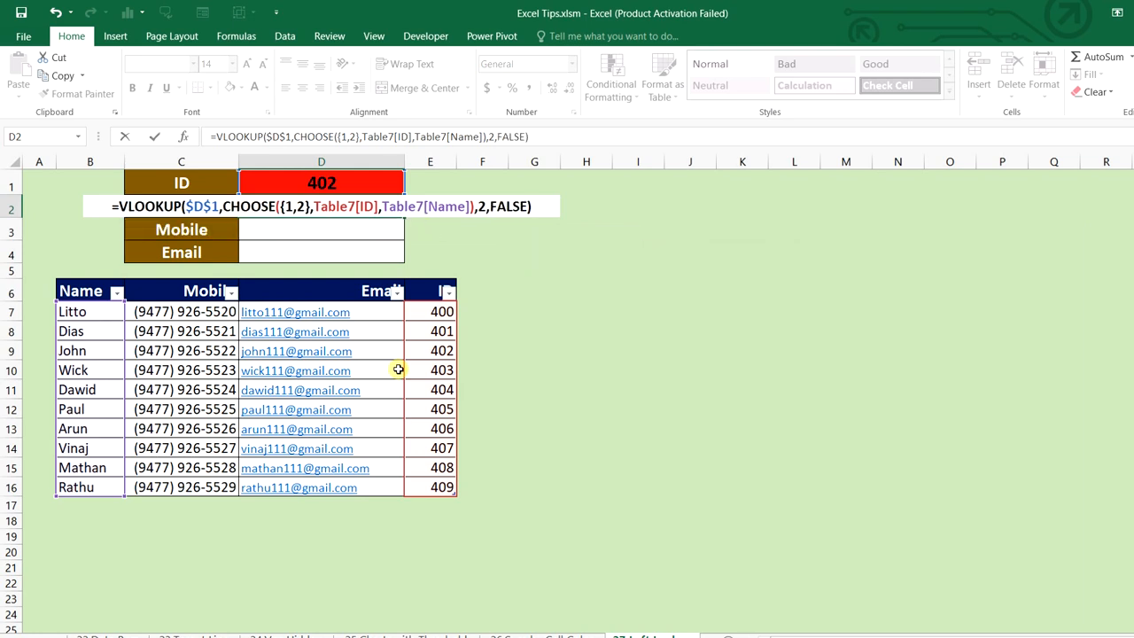
key("Return")
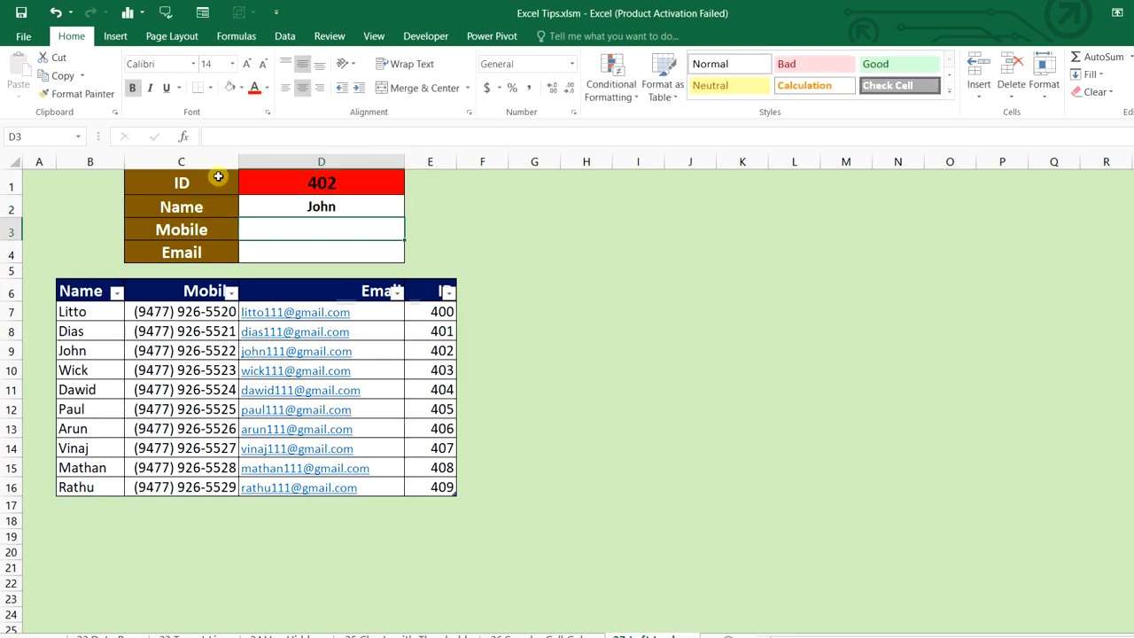
Check the table row for ID 402, then copy D2's lookup formula down to D3:D4
left_click(12, 350)
left_click(107, 349)
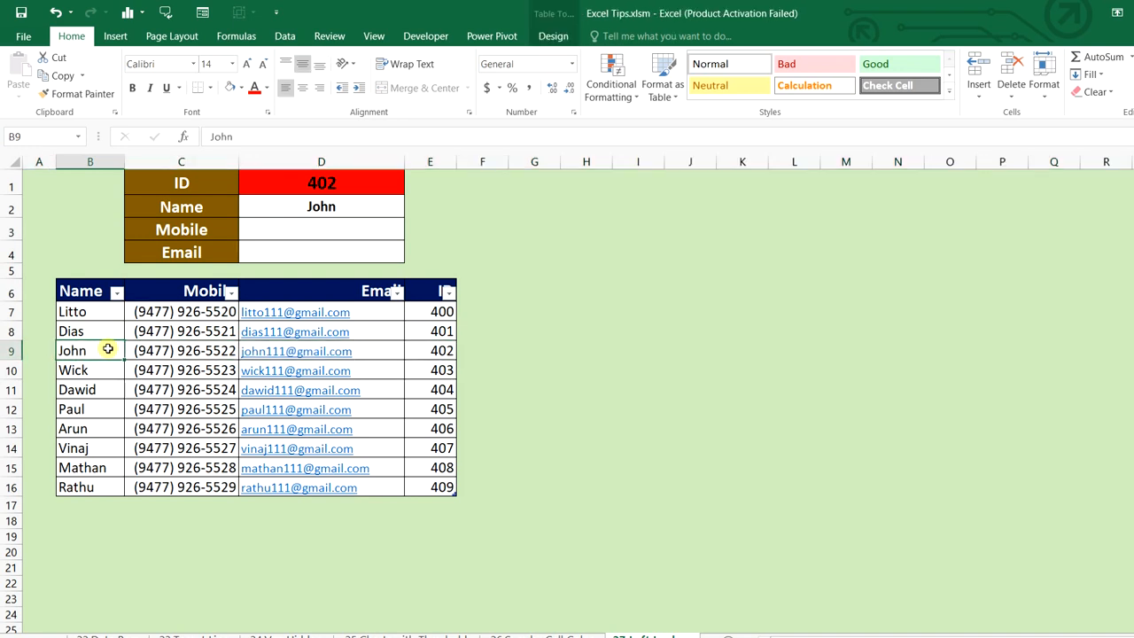
left_click(331, 205)
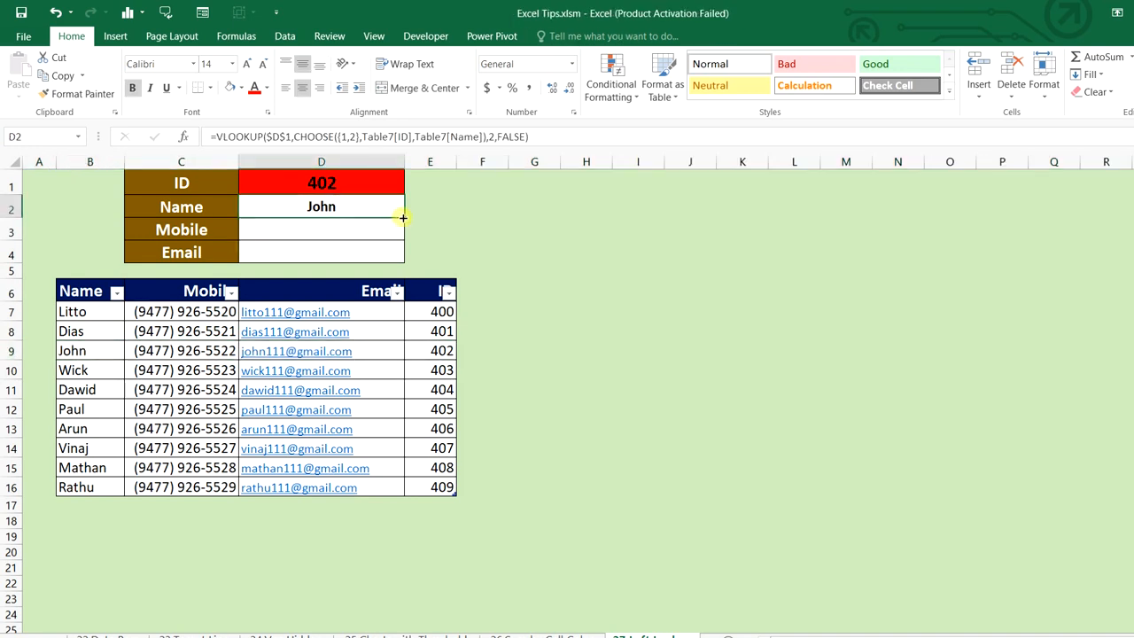
left_click_drag(405, 219, 401, 254)
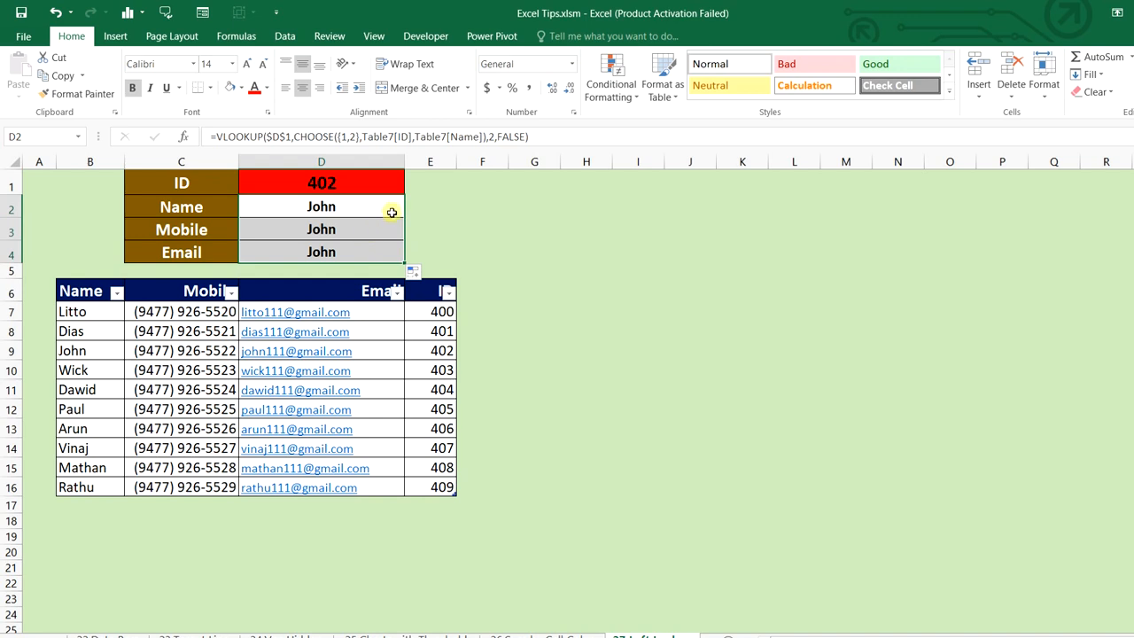
left_click(391, 213)
In D3, replace Table7[Name] with Table7[Mobile] to return the mobile number
left_click(387, 231)
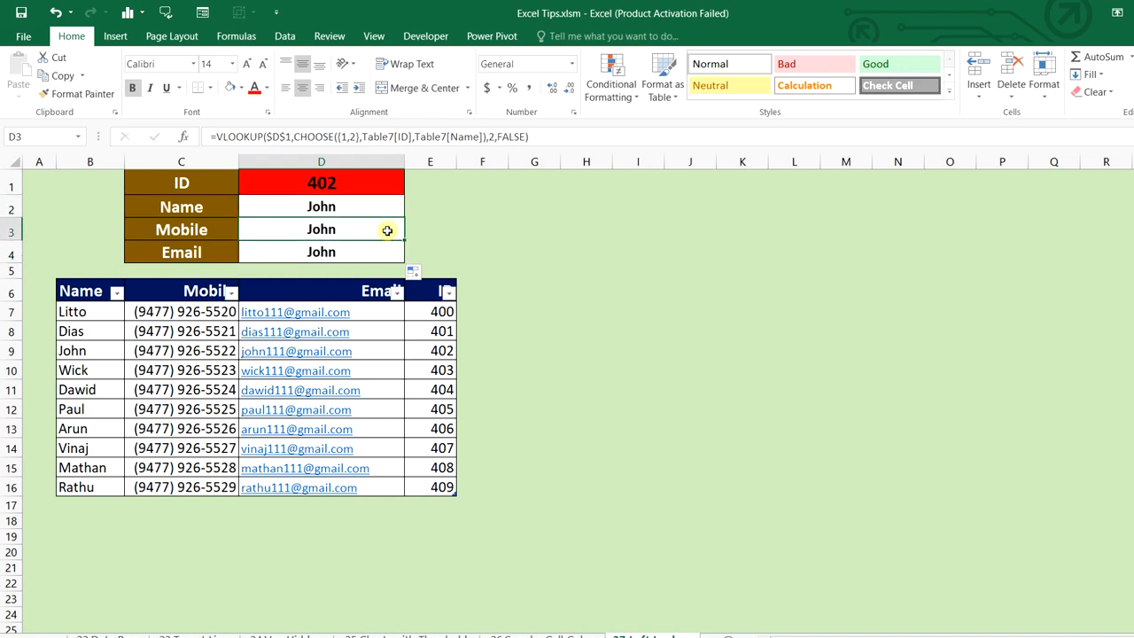
double_click(387, 230)
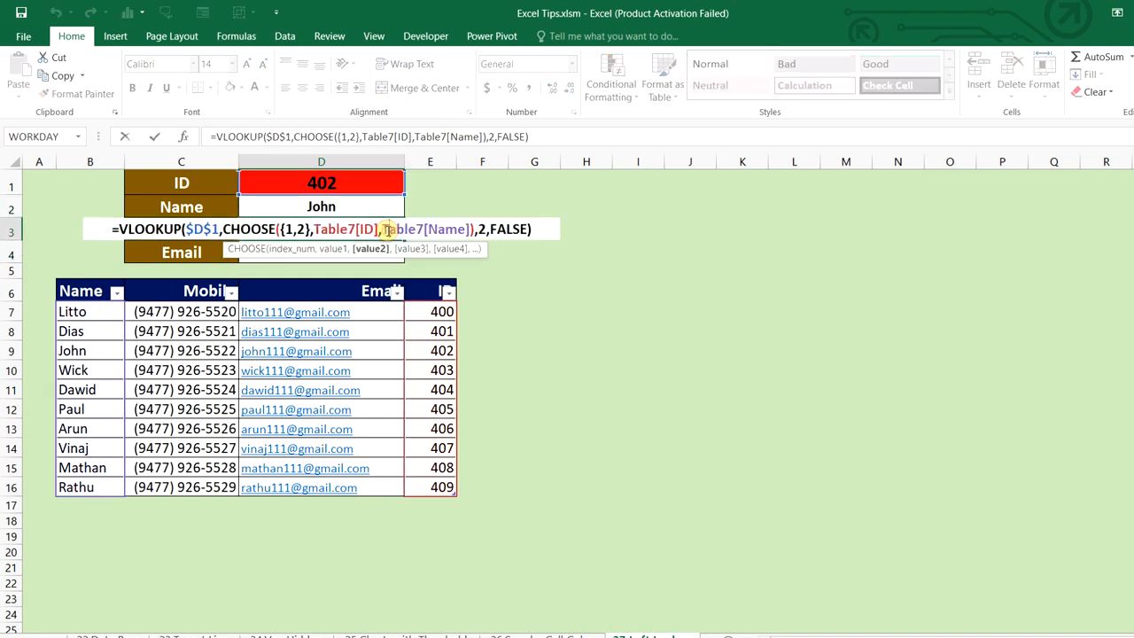
left_click_drag(387, 230, 467, 229)
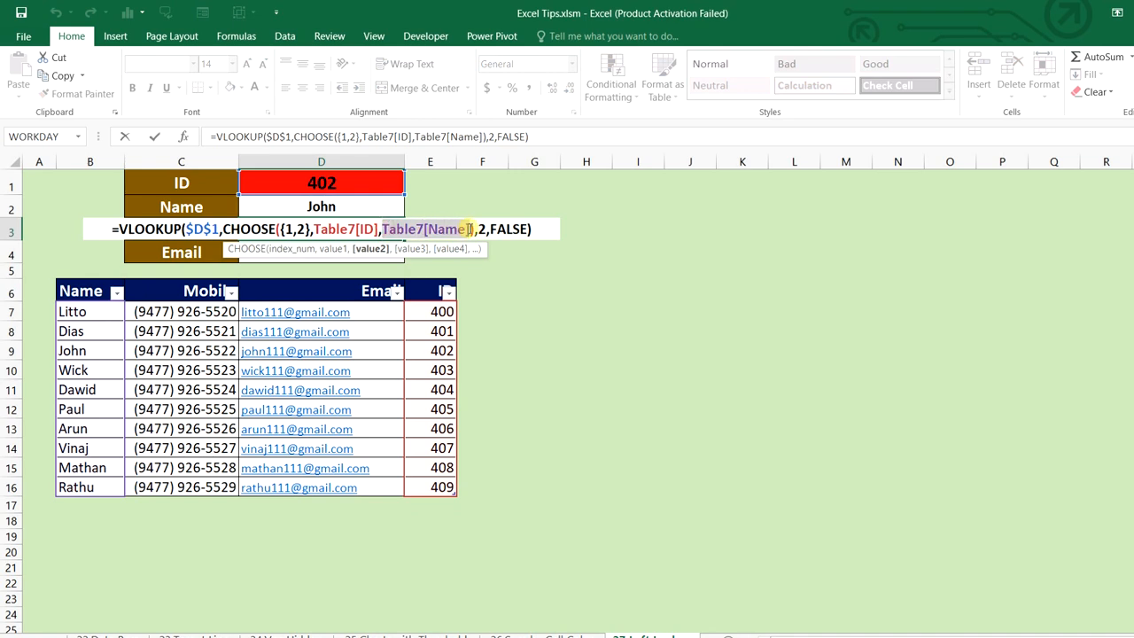
key("Delete")
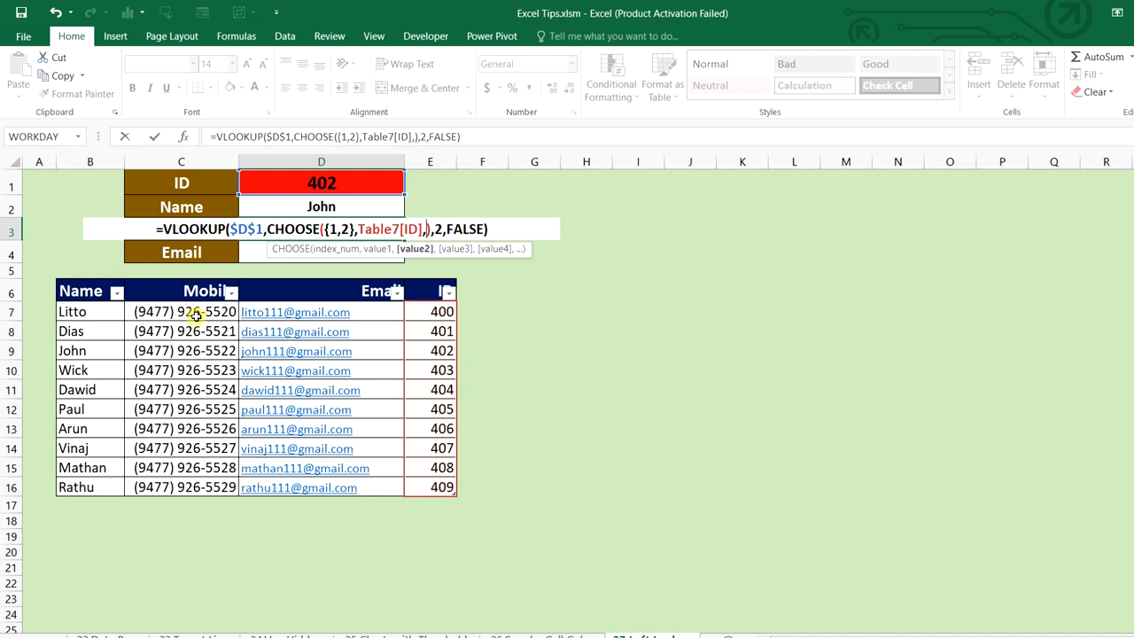
left_click_drag(194, 314, 180, 486)
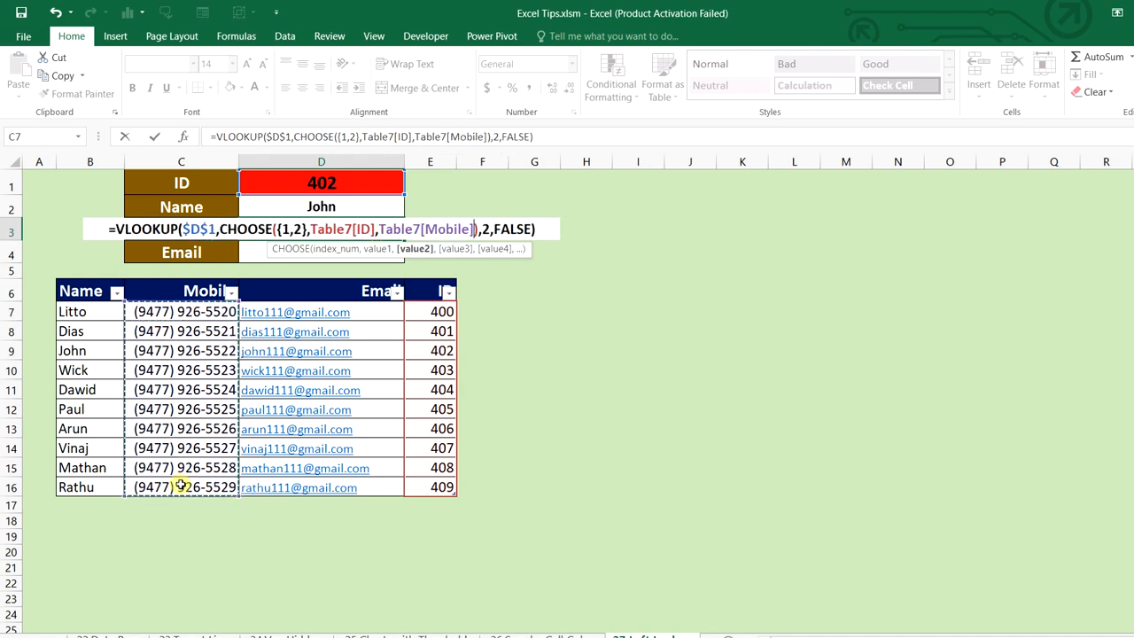
key("Return")
In D4, replace Table7[Name] with Table7[Email], then go to the next sheet
double_click(345, 252)
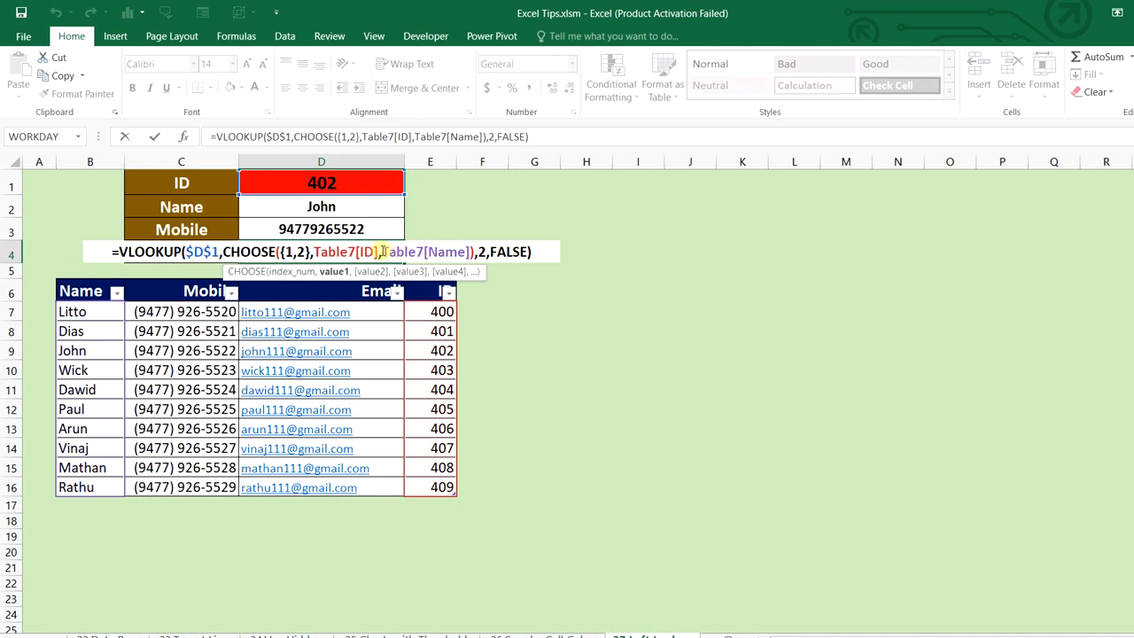
left_click_drag(384, 253, 473, 253)
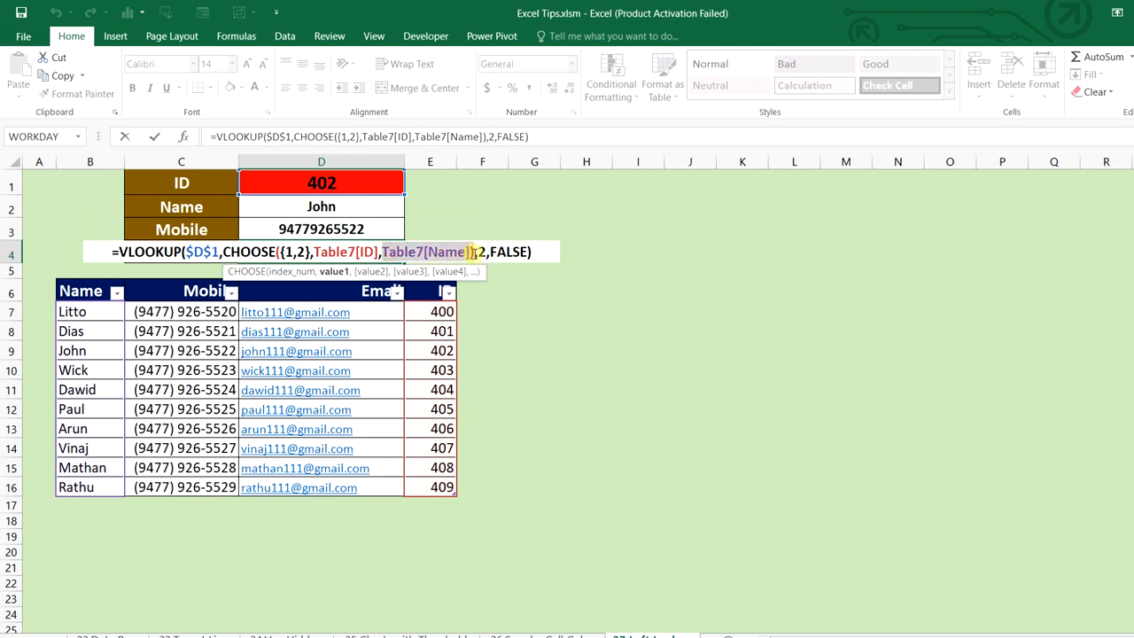
key("Delete")
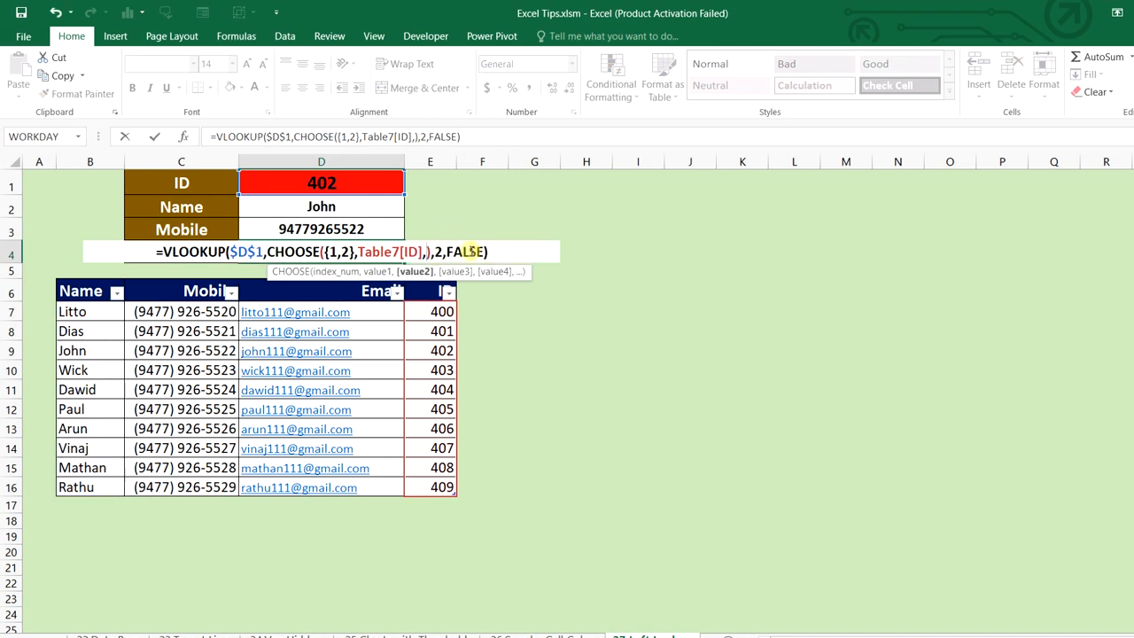
left_click_drag(330, 312, 348, 482)
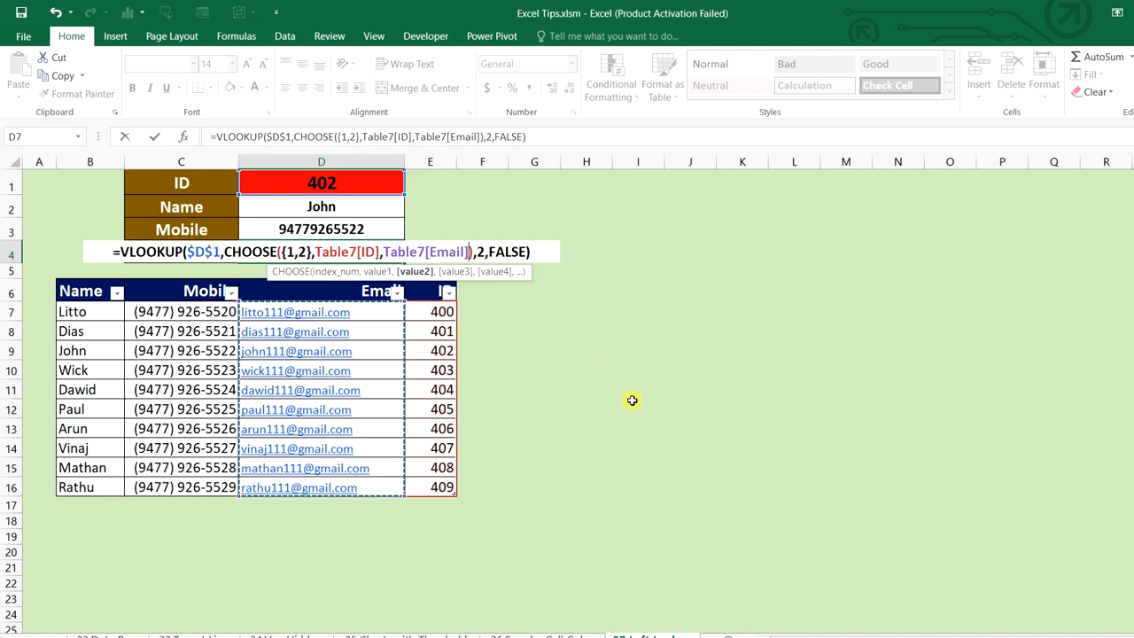
key("Return")
left_click(678, 580)
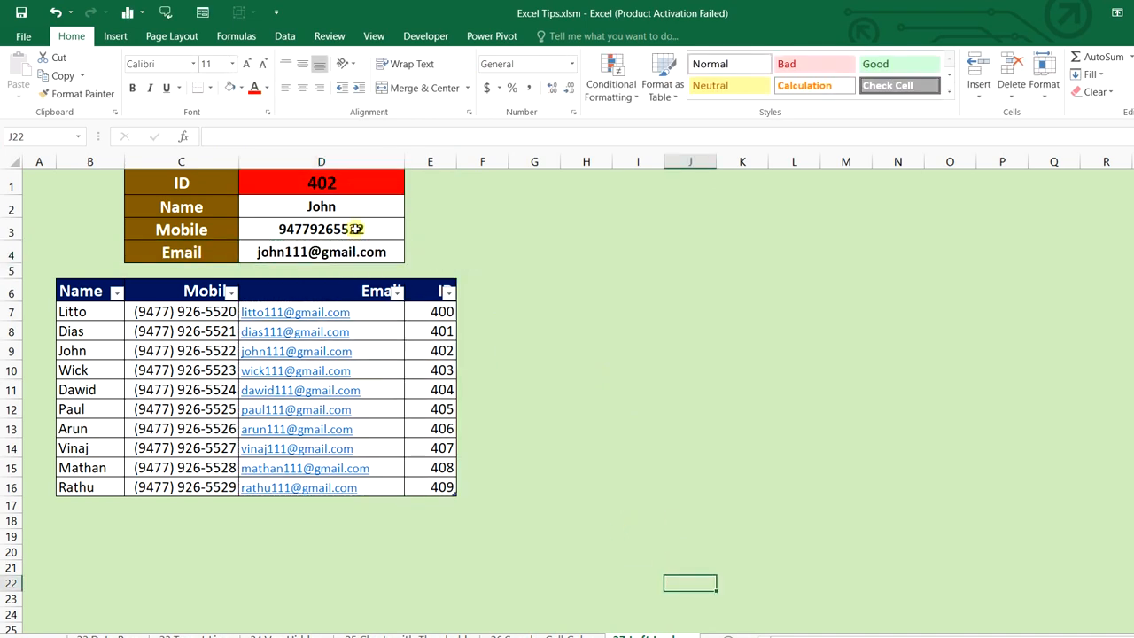
key("ctrl+Page_Down")
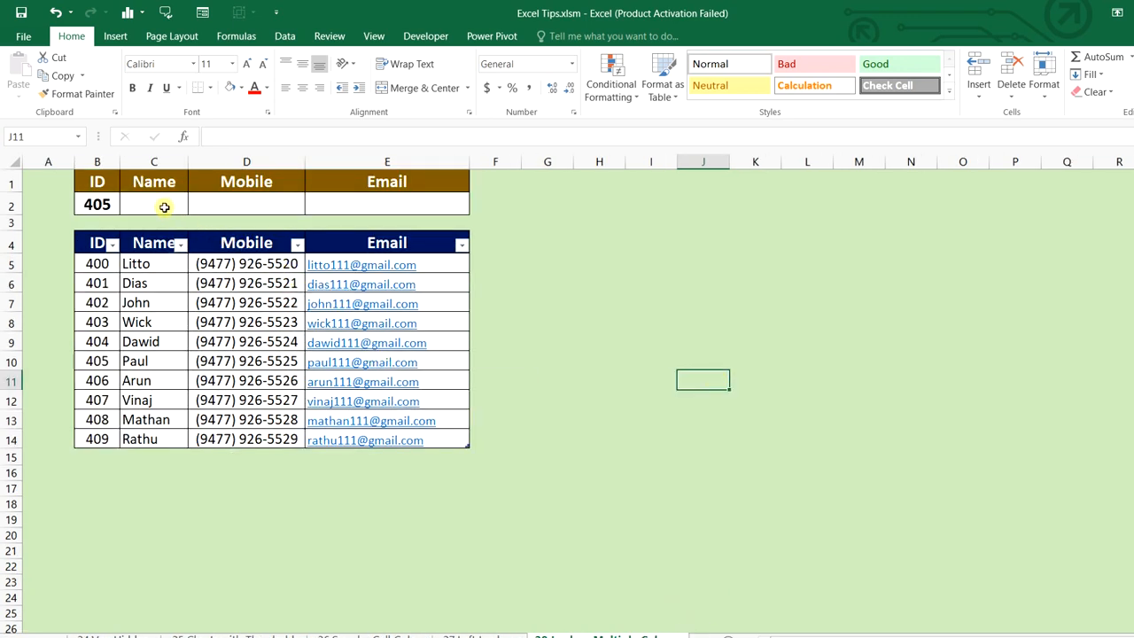
Select the result cells C2:E2 and begin =VLOOKUP($B$2,$B$4:$E$14
left_click(105, 205)
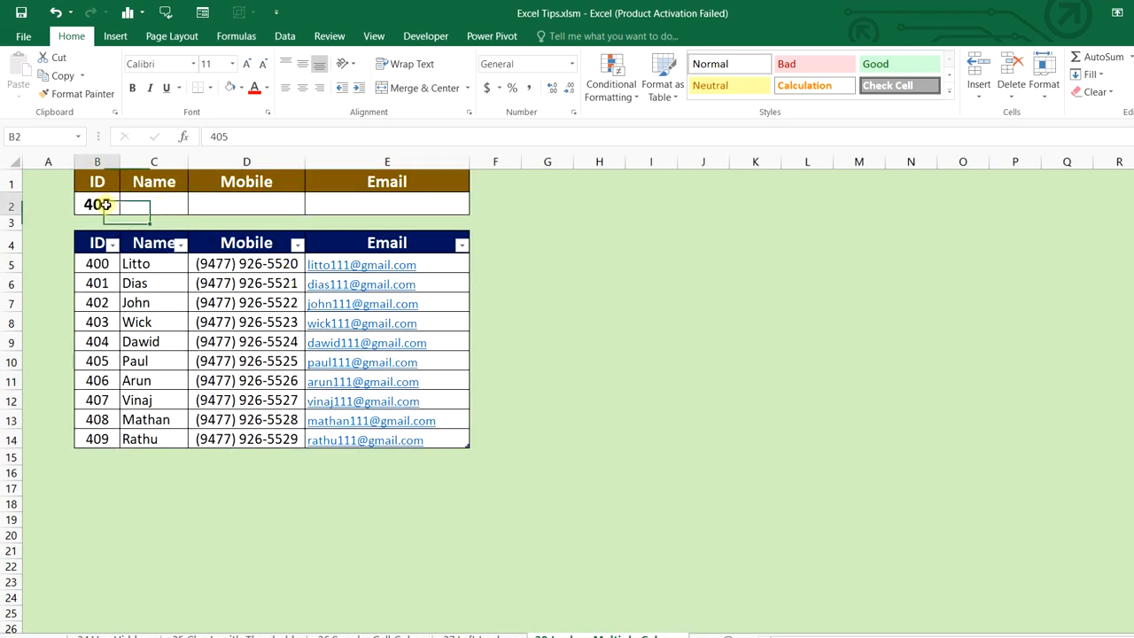
left_click_drag(155, 205, 392, 203)
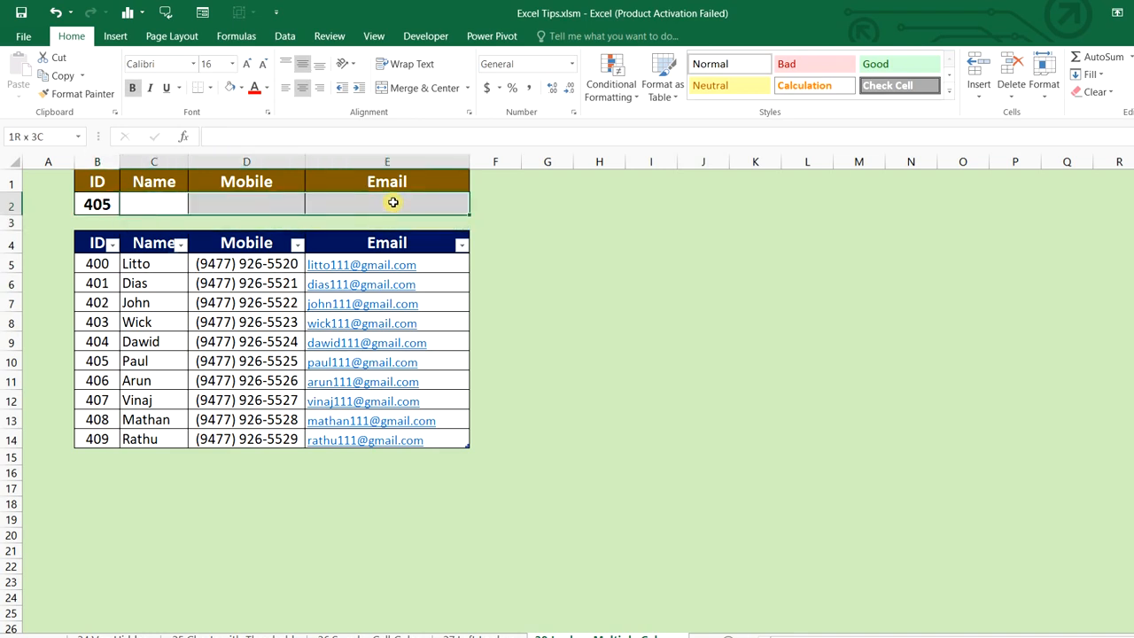
left_click_drag(165, 198, 375, 196)
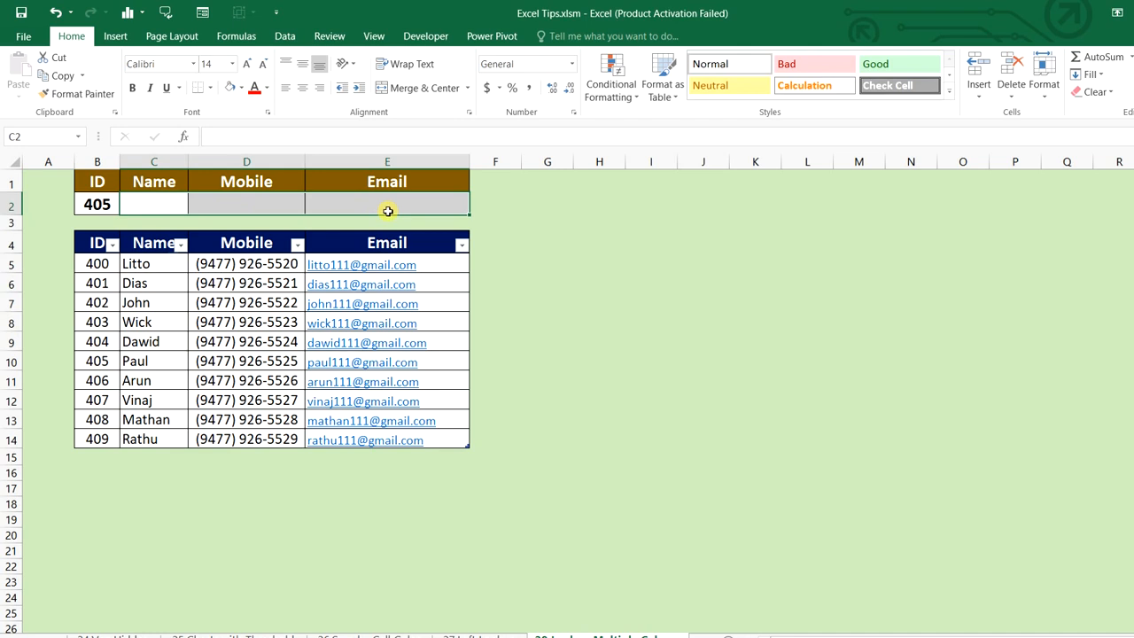
type("=vl")
key("Tab")
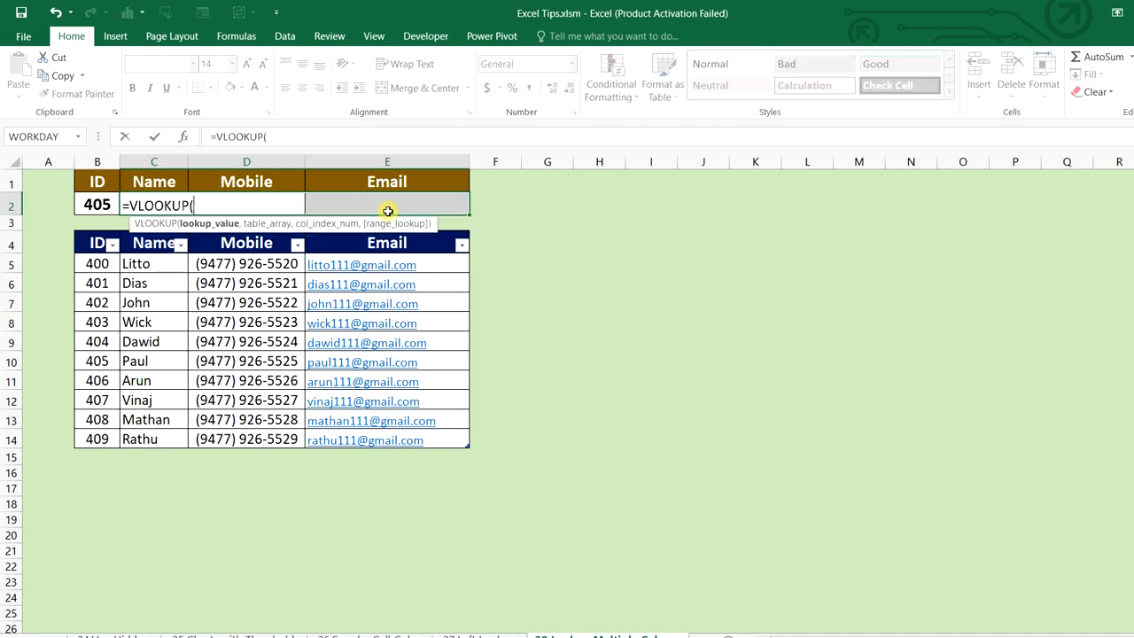
left_click(105, 204)
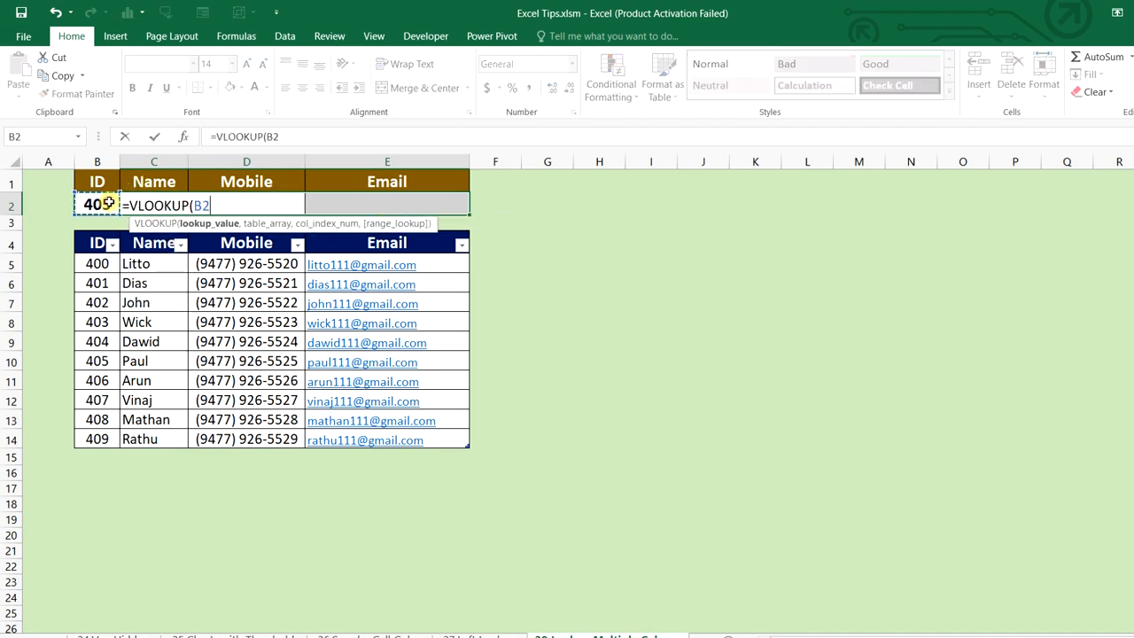
key("F4")
type(",")
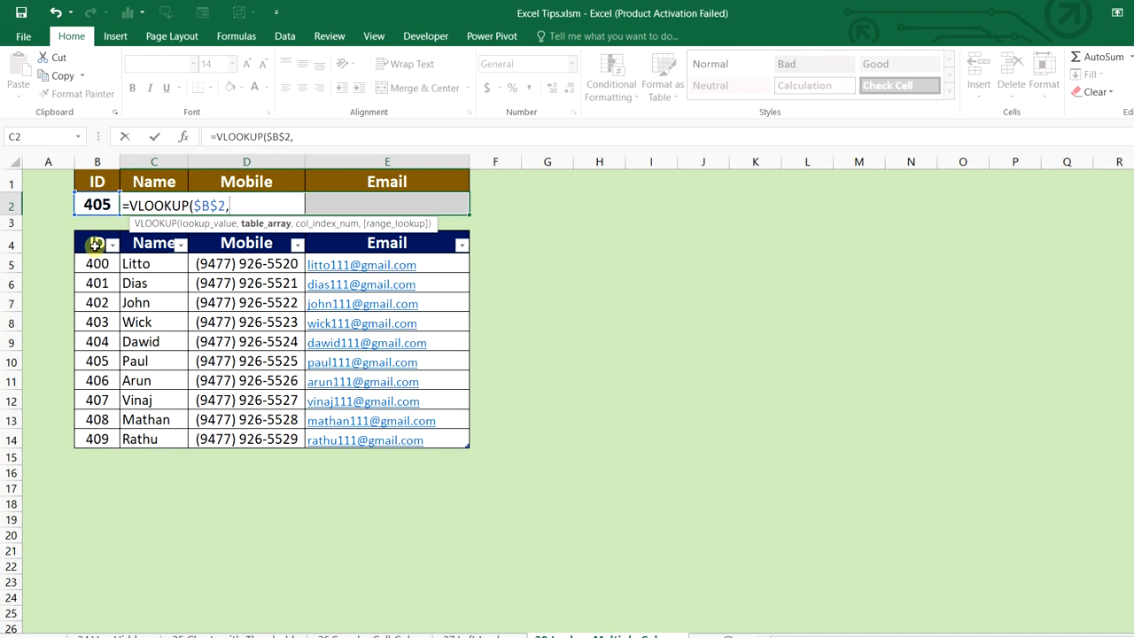
left_click_drag(96, 244, 431, 446)
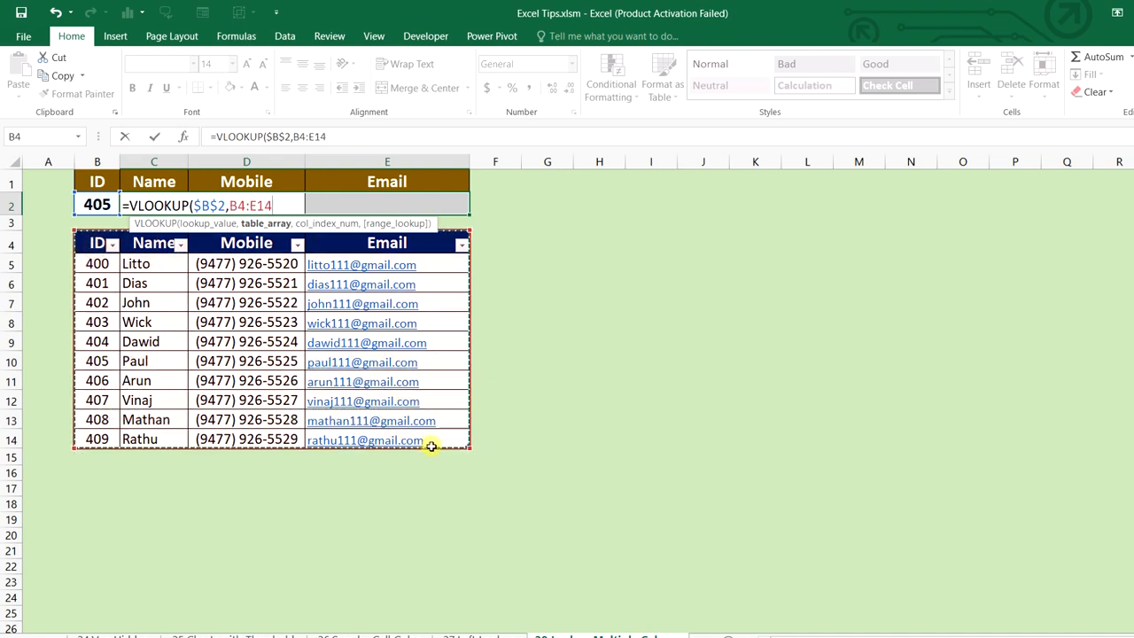
key("F4")
Complete the lookup with columns {2,3,4} and FALSE, entered as an array formula
type(",{2,3,4")
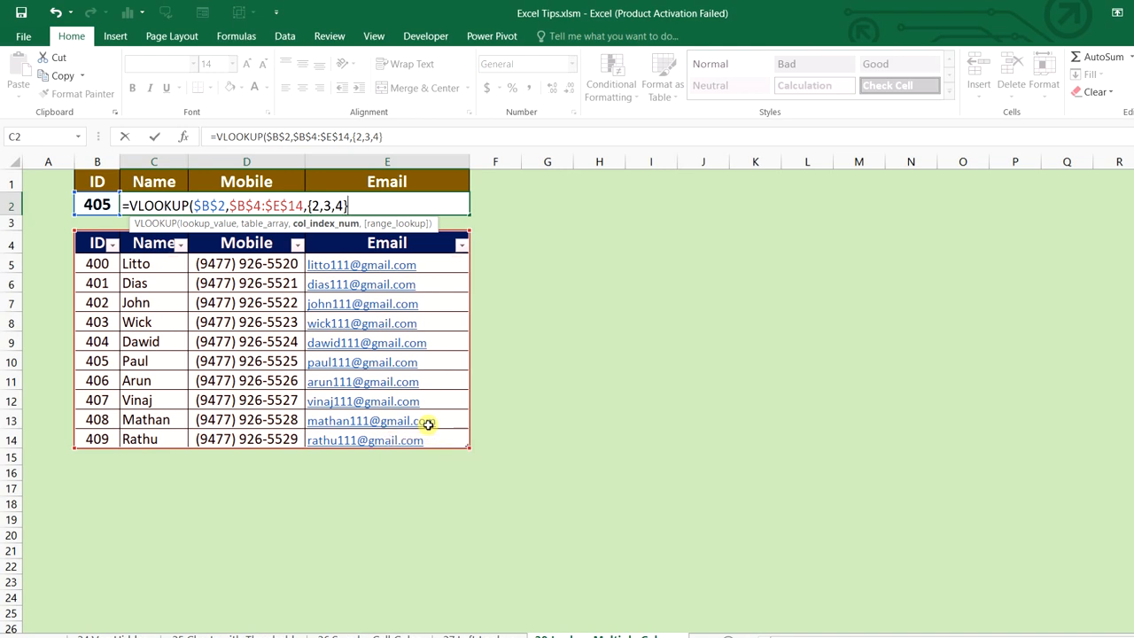
type(",")
key("Down")
key("Tab")
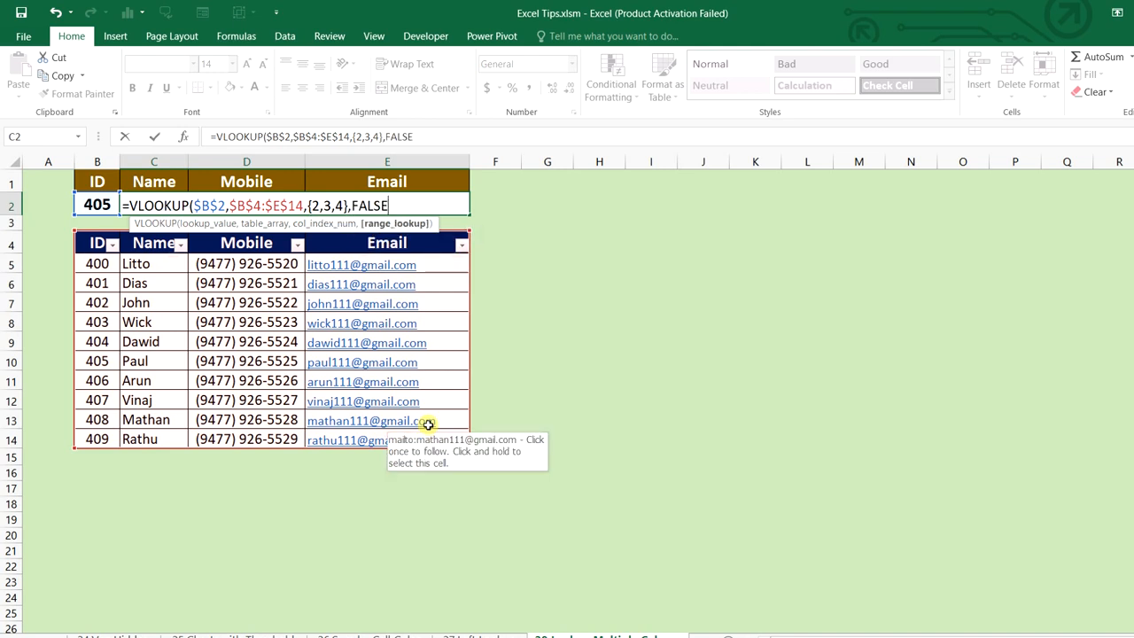
type(")")
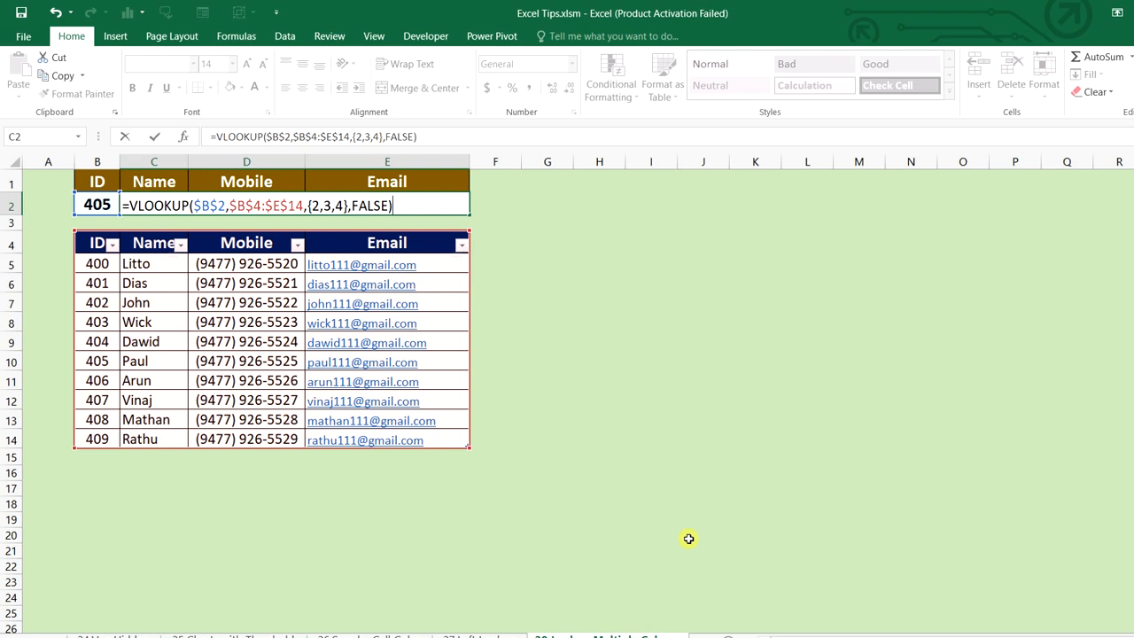
key("ctrl+shift+Return")
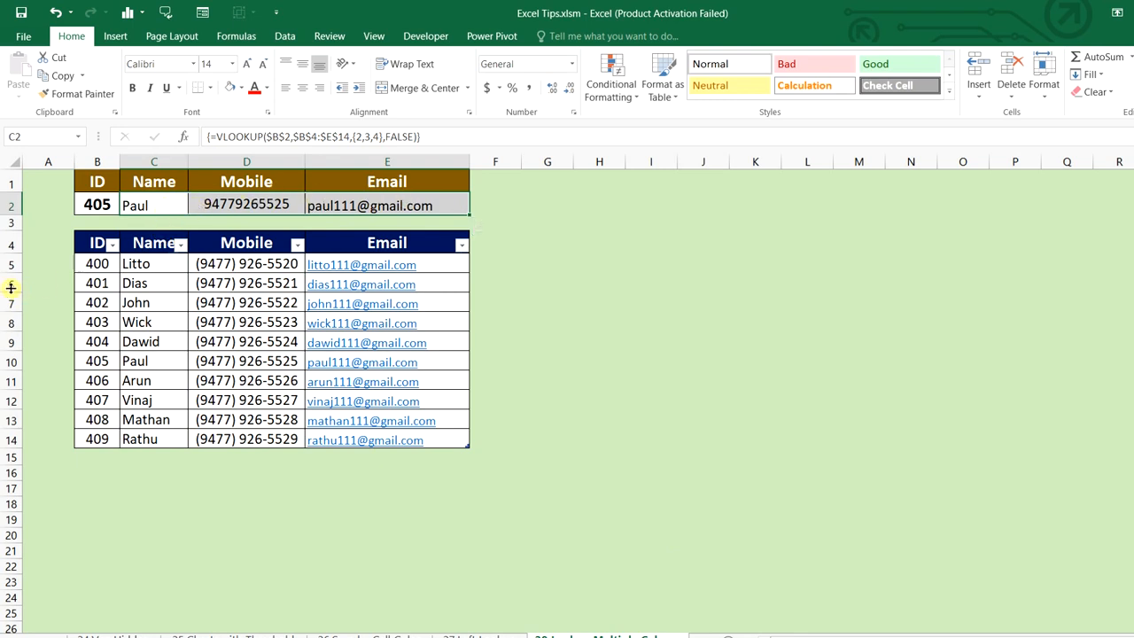
Test the array lookup by changing the ID in B2 to 400
left_click(12, 362)
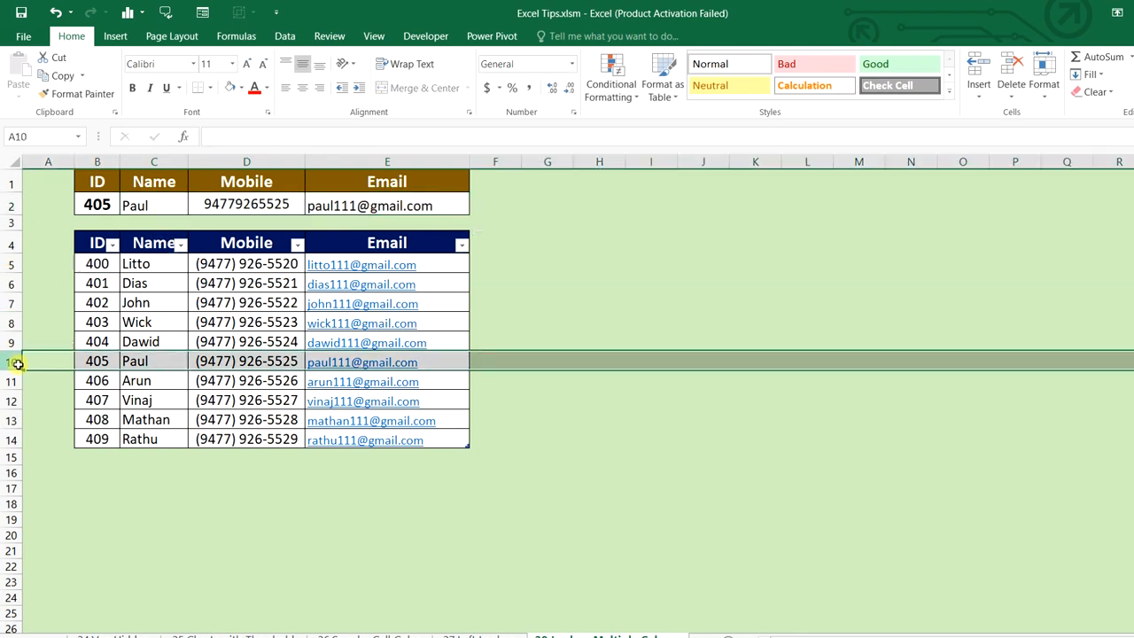
left_click(95, 205)
type("400")
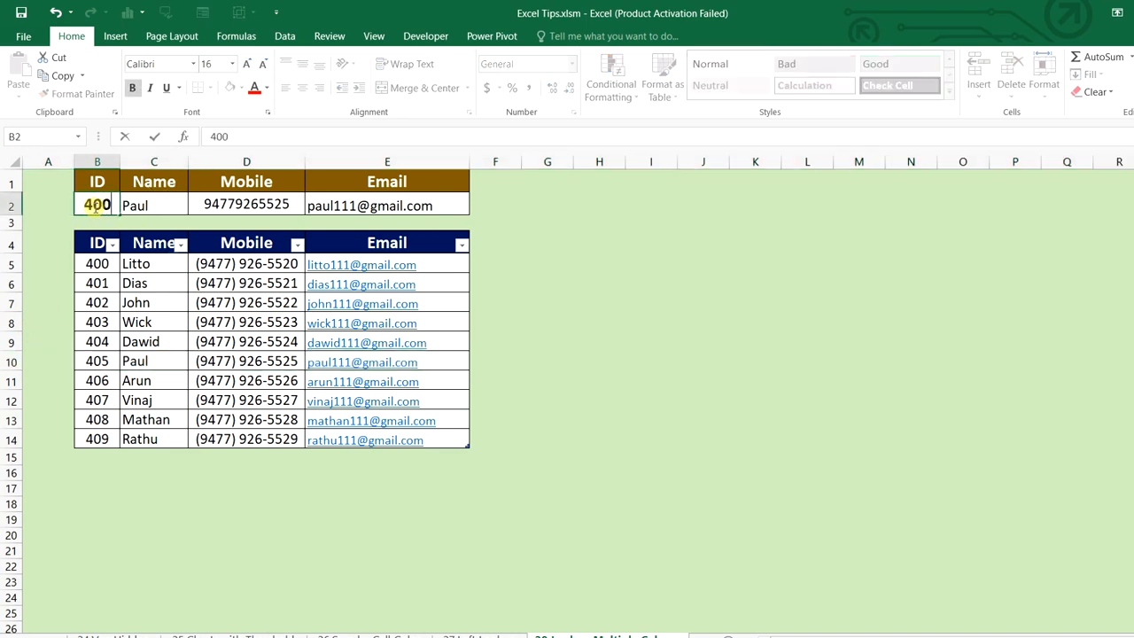
key("Return")
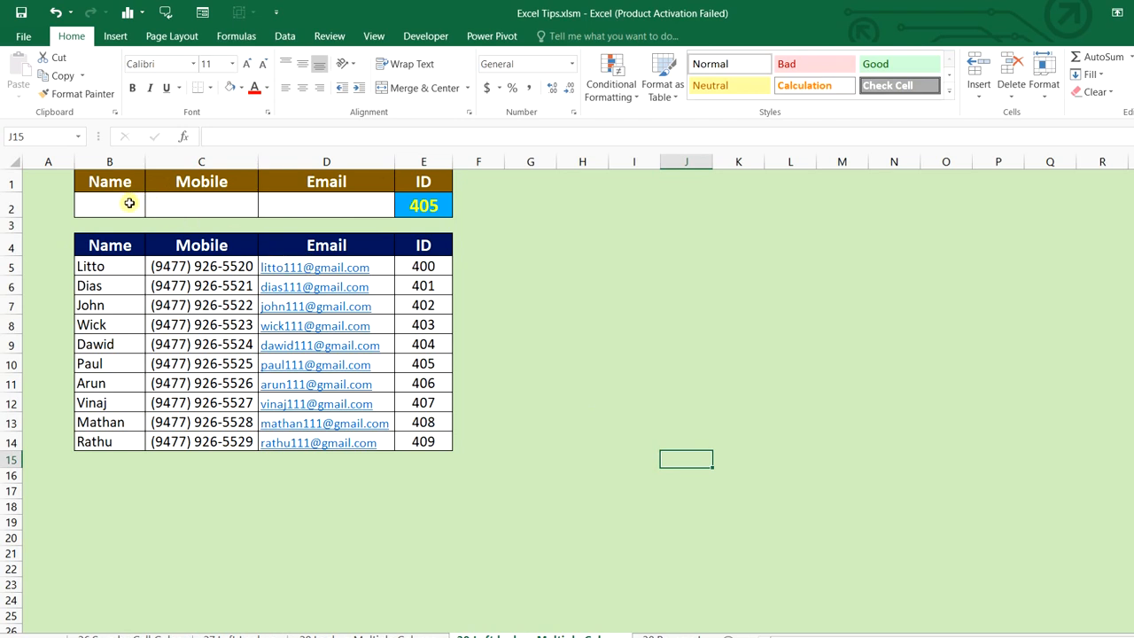
Select B2:D2 and start =VLOOKUP($E$2,CHOOSE({1,2,3,4},
left_click_drag(129, 204, 280, 205)
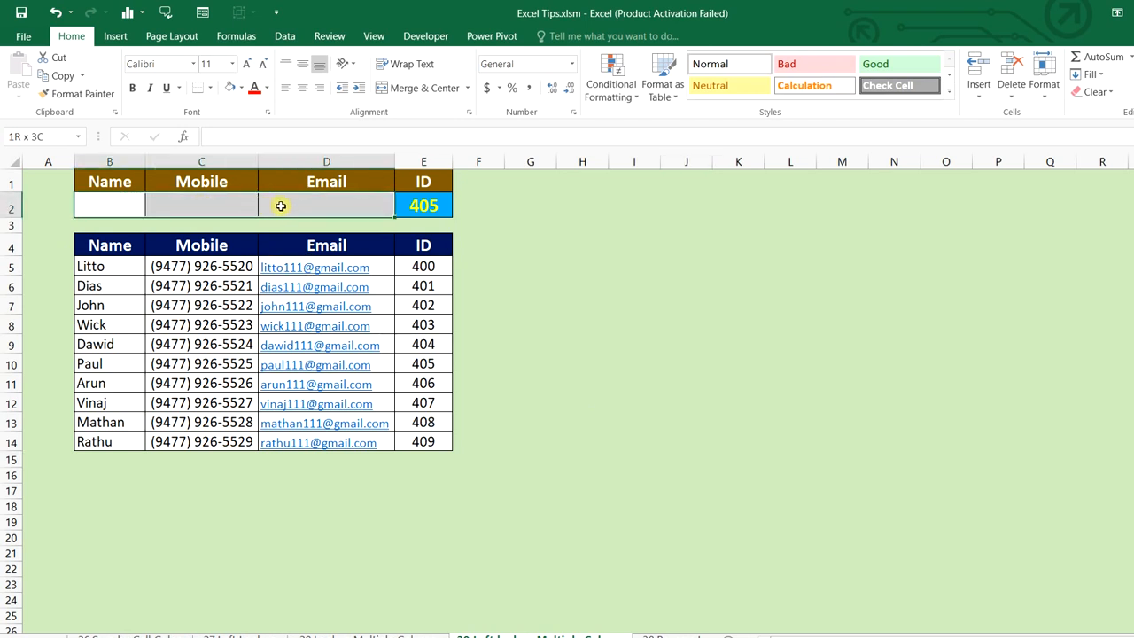
left_click_drag(88, 204, 291, 197)
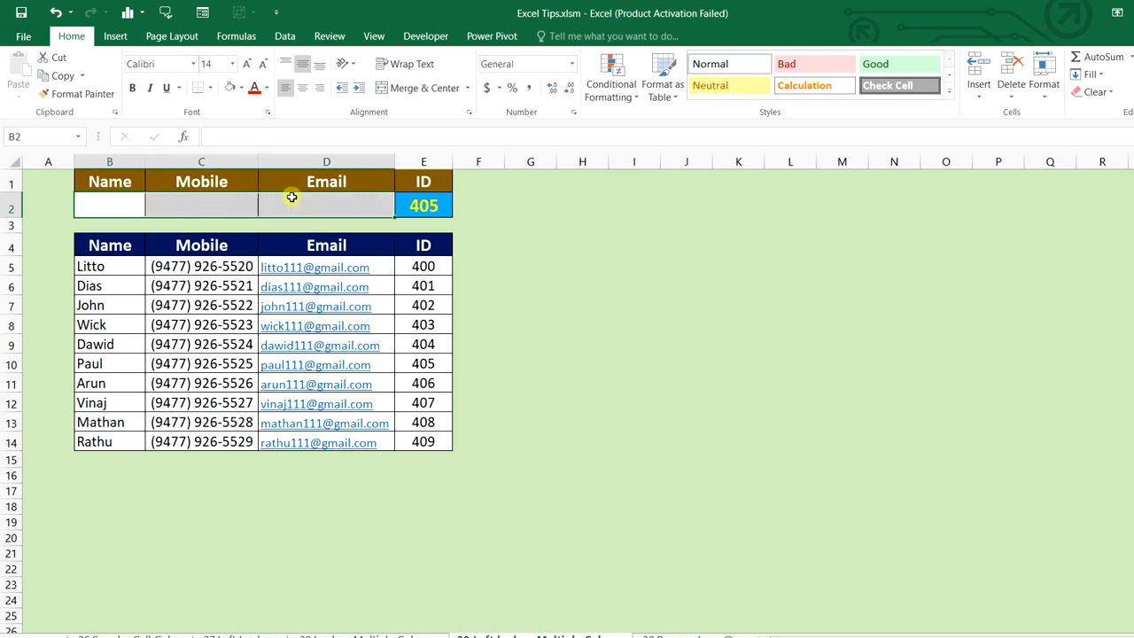
type("=vl")
key("Tab")
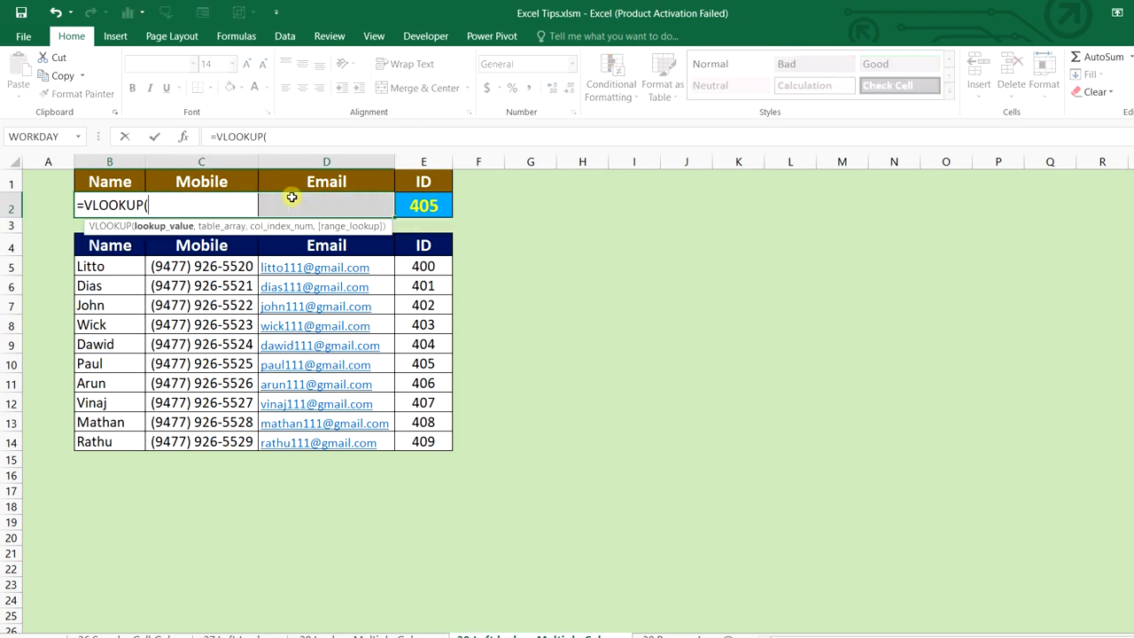
left_click(443, 205)
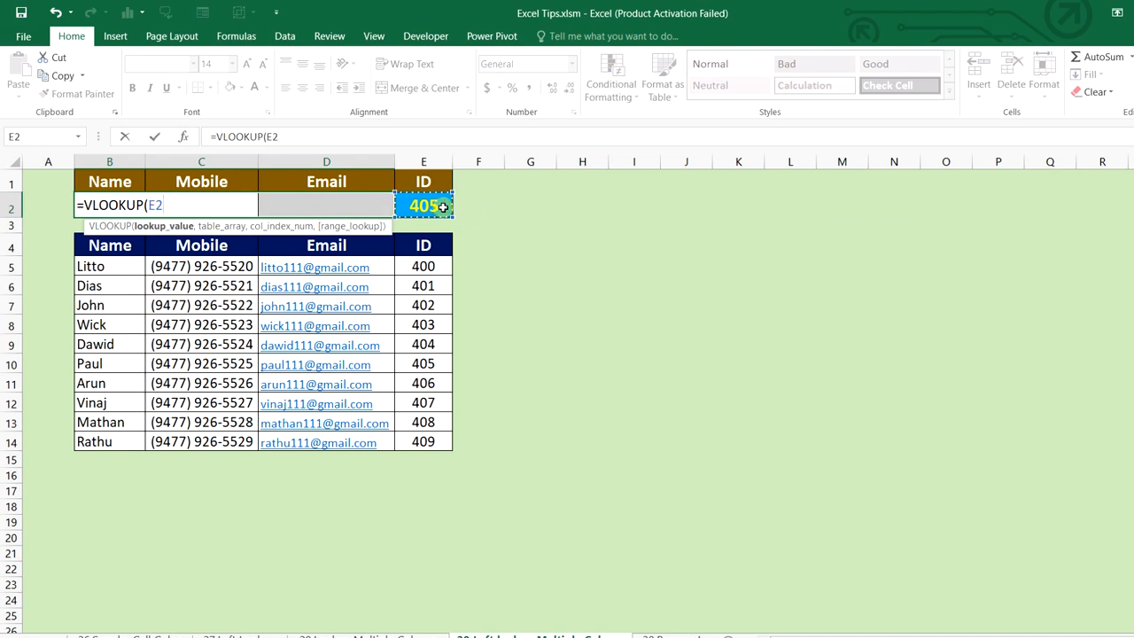
key("F4")
type(",")
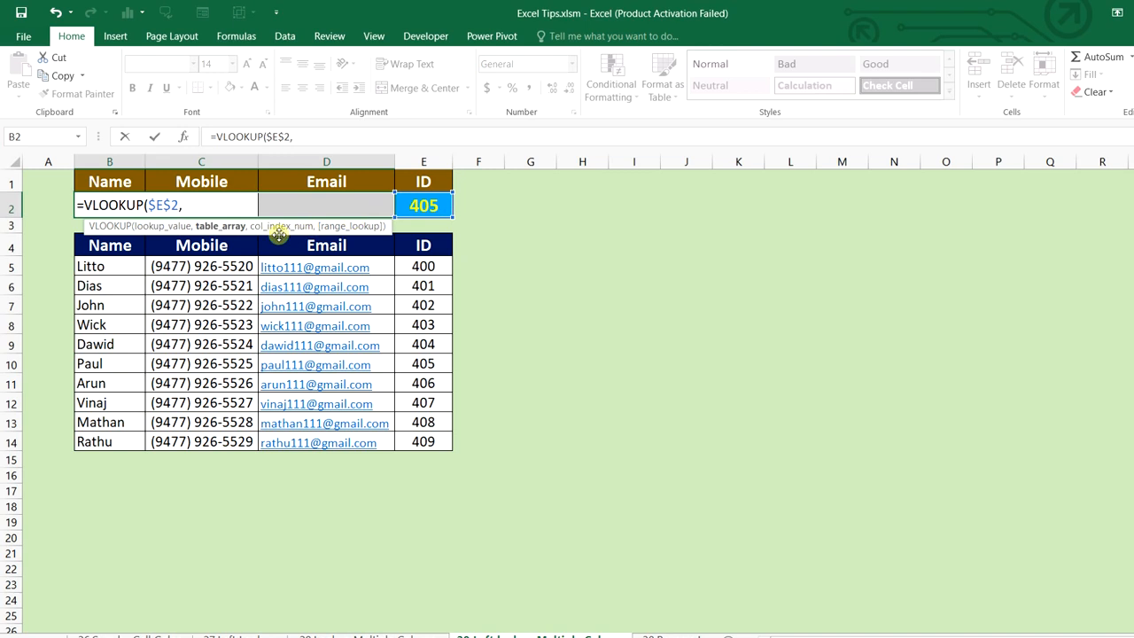
type("cho")
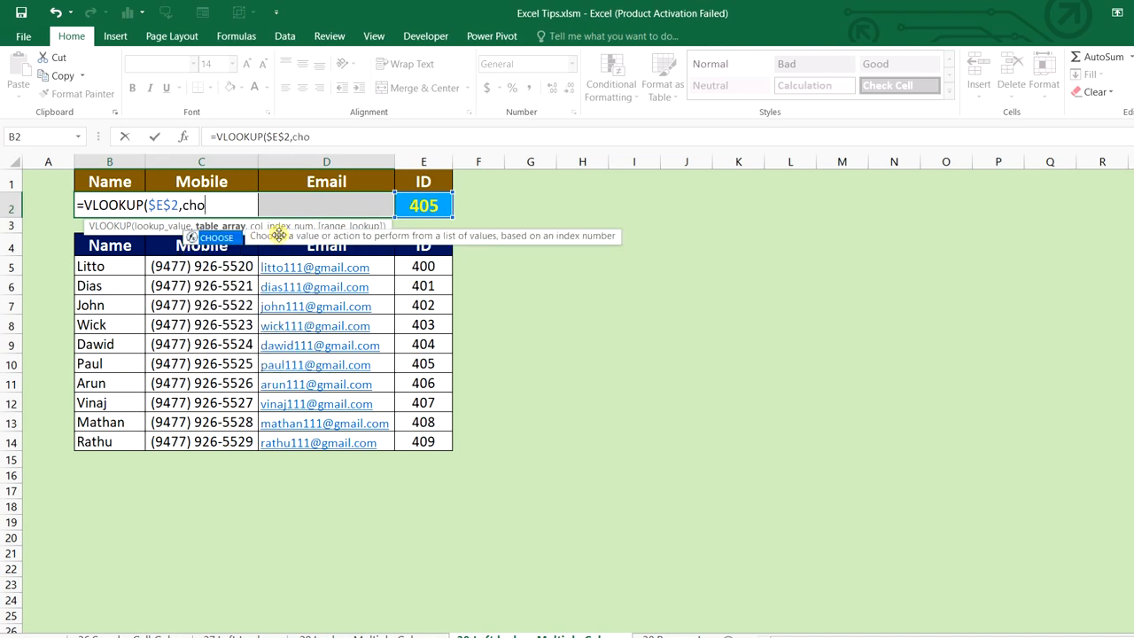
key("Tab")
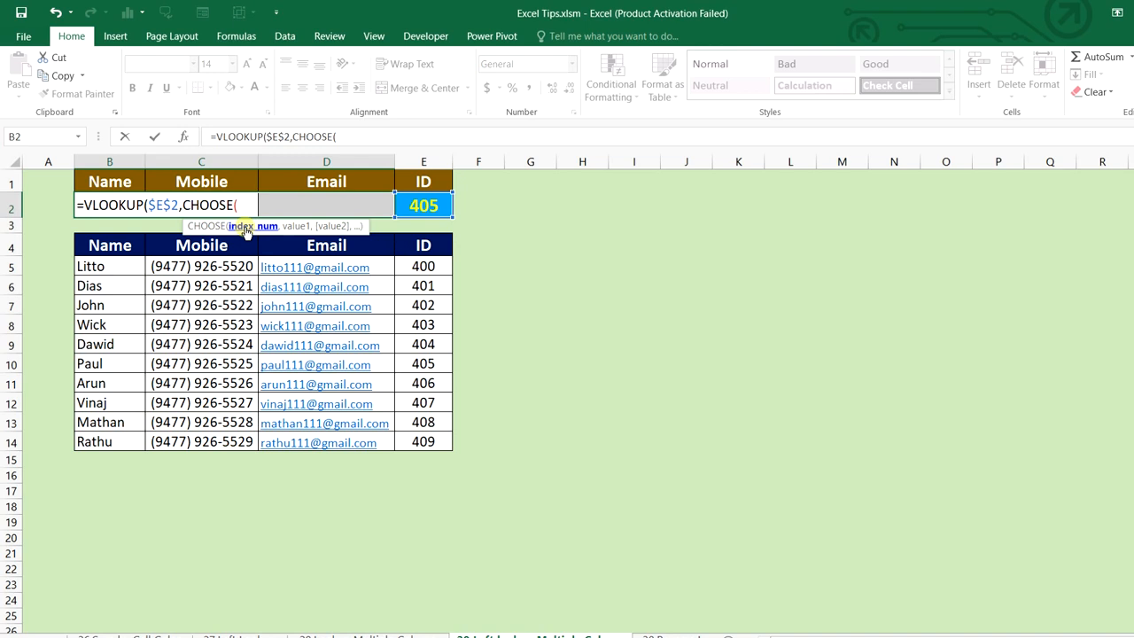
type("{1,2,3,4")
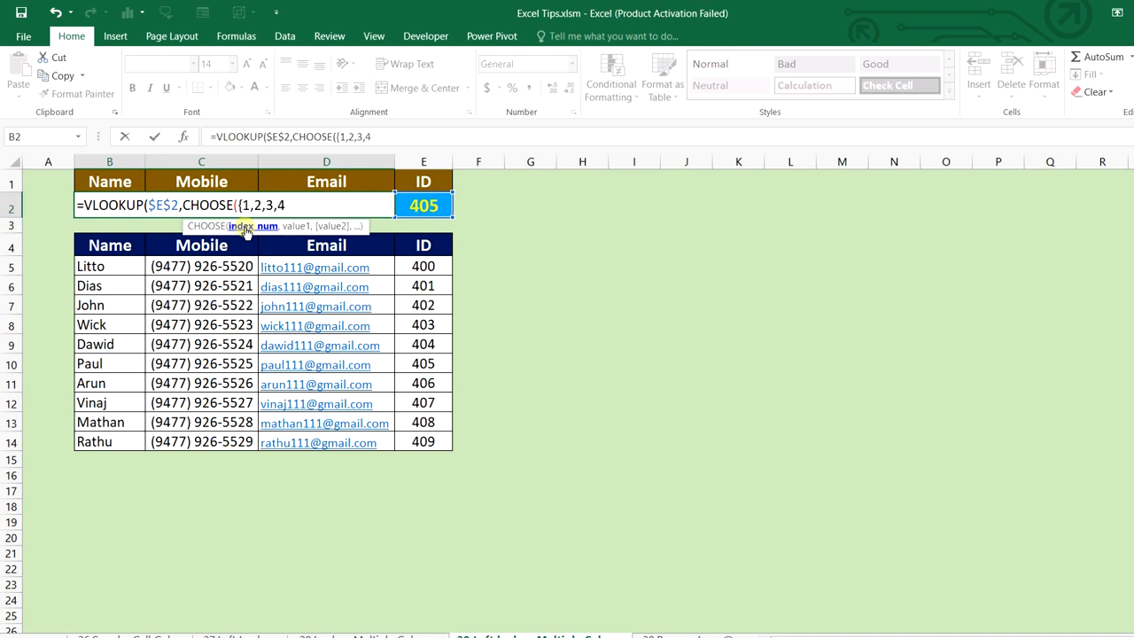
type("},")
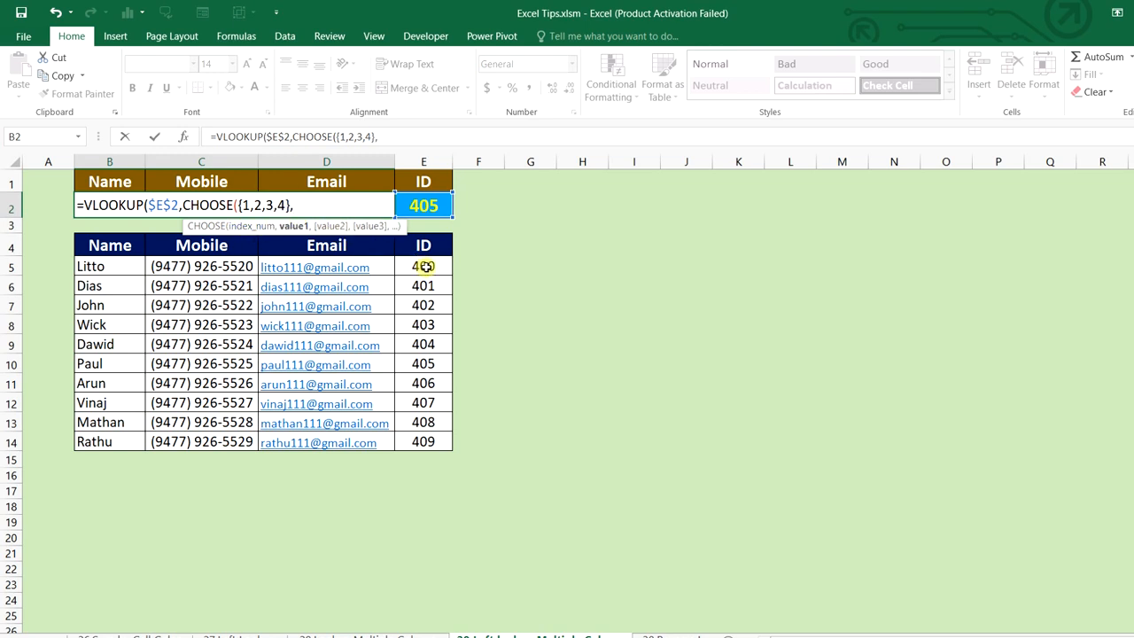
Add CHOOSE's absolute ranges $E$5:$E$14, $B$5:$B$14, $C$5:$C$14 and $D$5:$D$14
left_click_drag(425, 266, 416, 440)
key("F4")
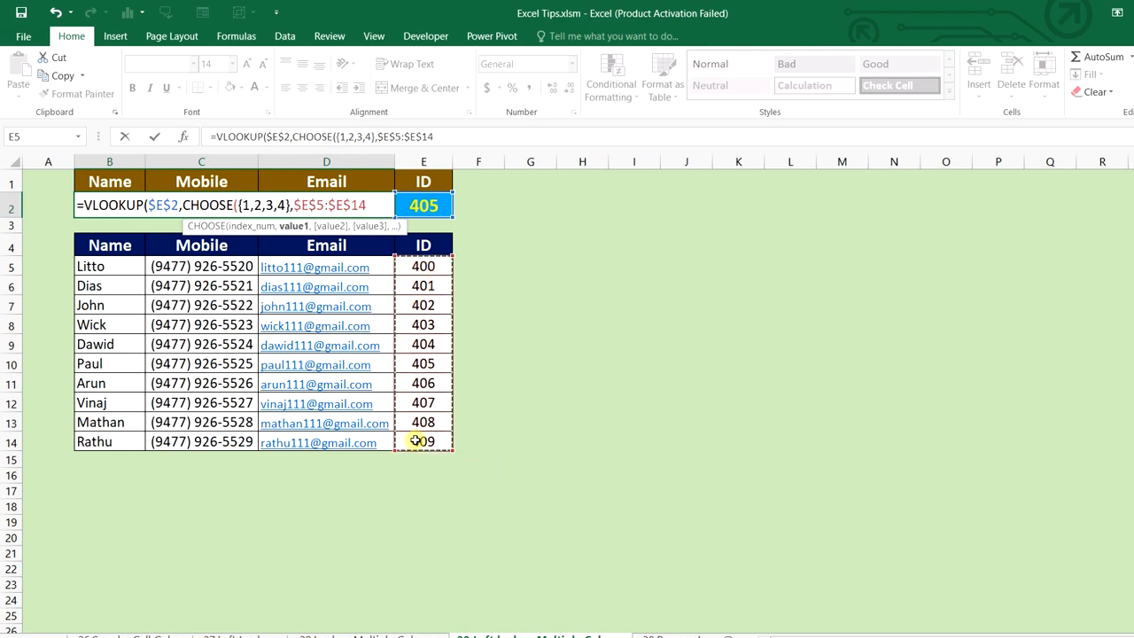
type(",")
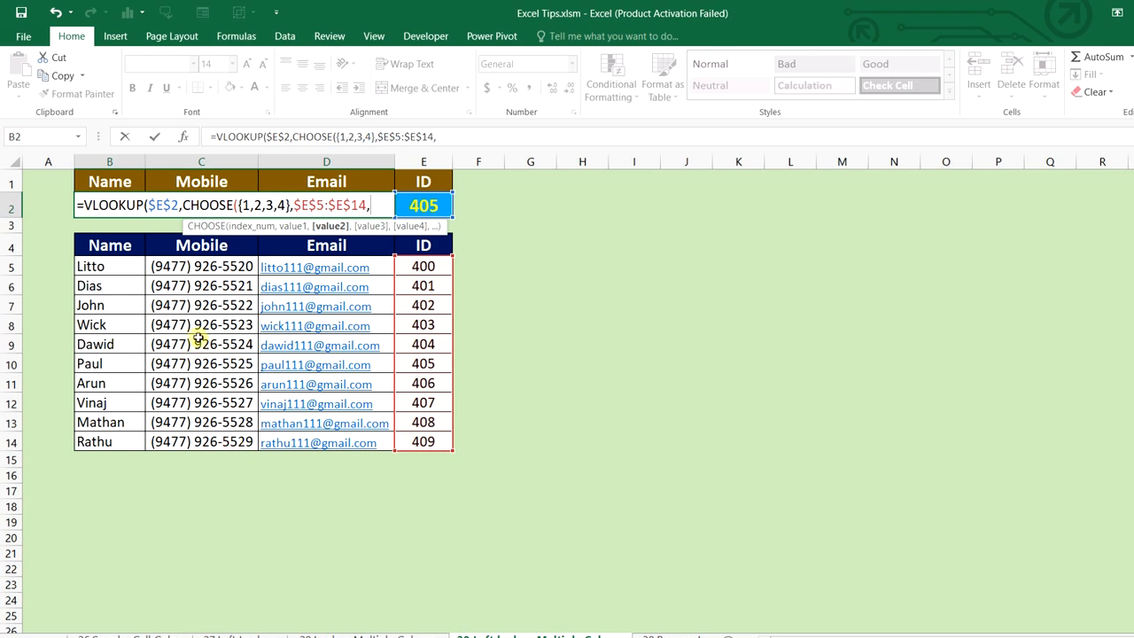
left_click_drag(132, 264, 132, 444)
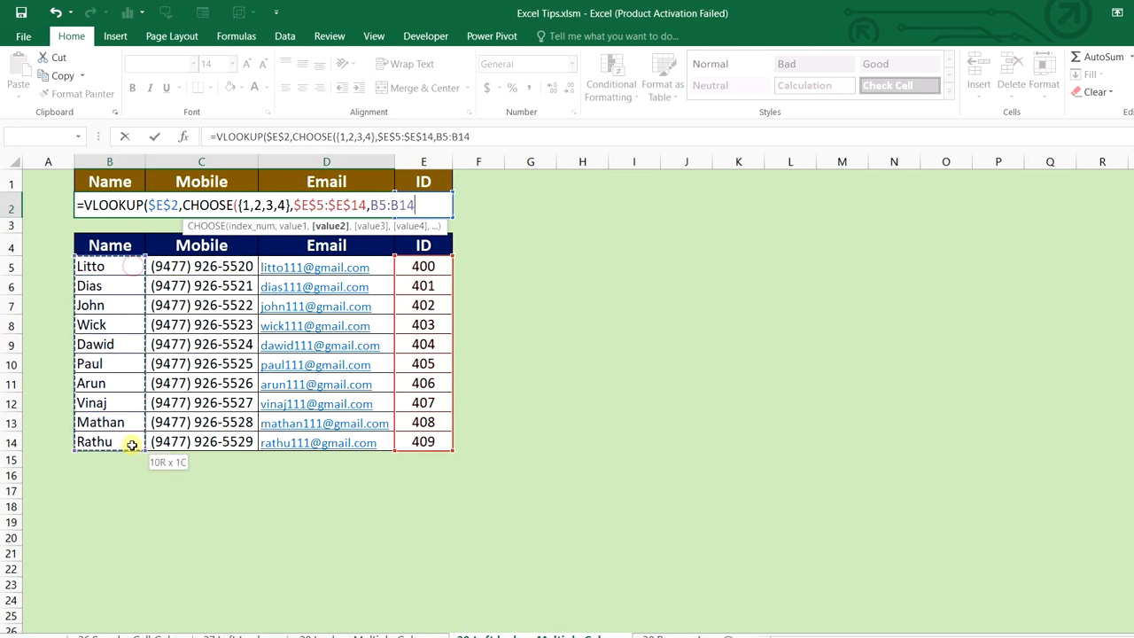
key("F4")
type(",")
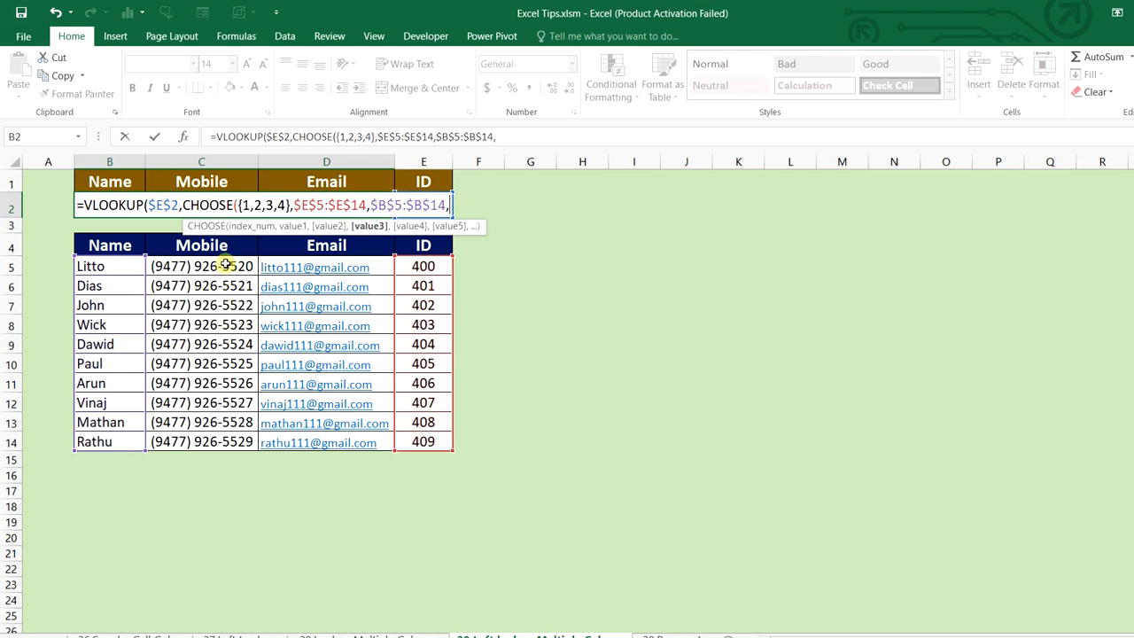
left_click_drag(223, 265, 236, 438)
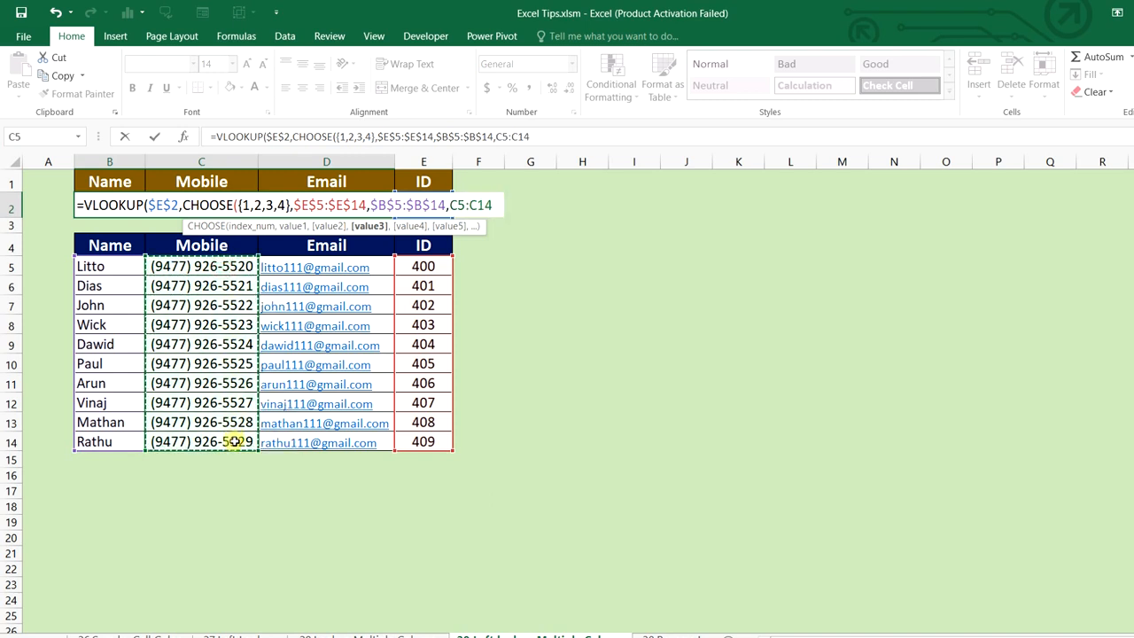
key("F4")
type(",")
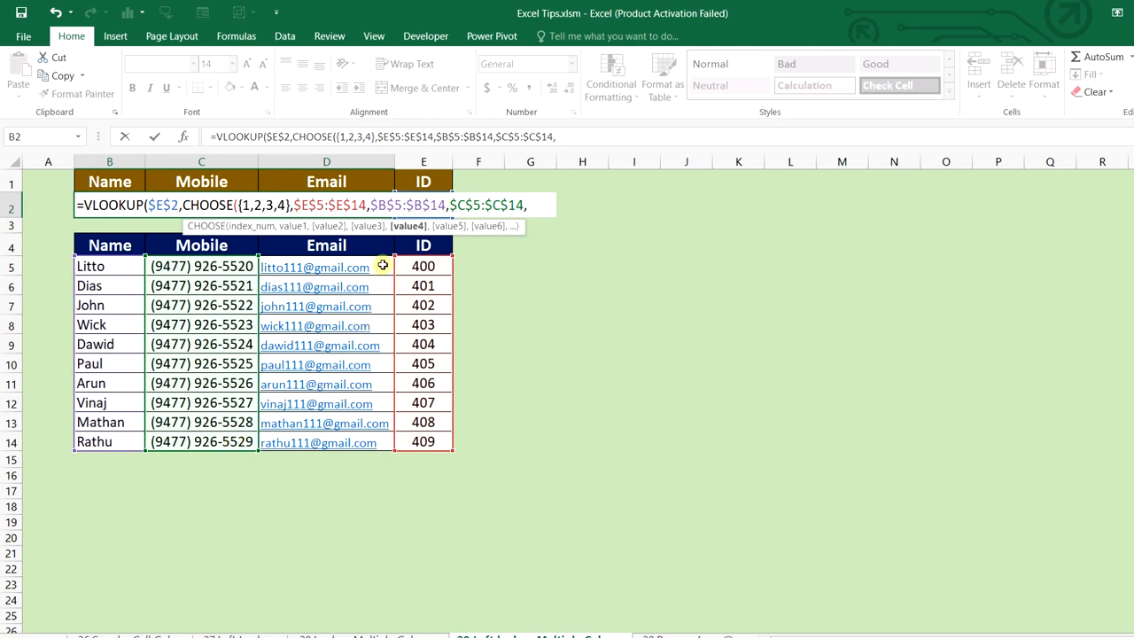
left_click_drag(383, 266, 375, 443)
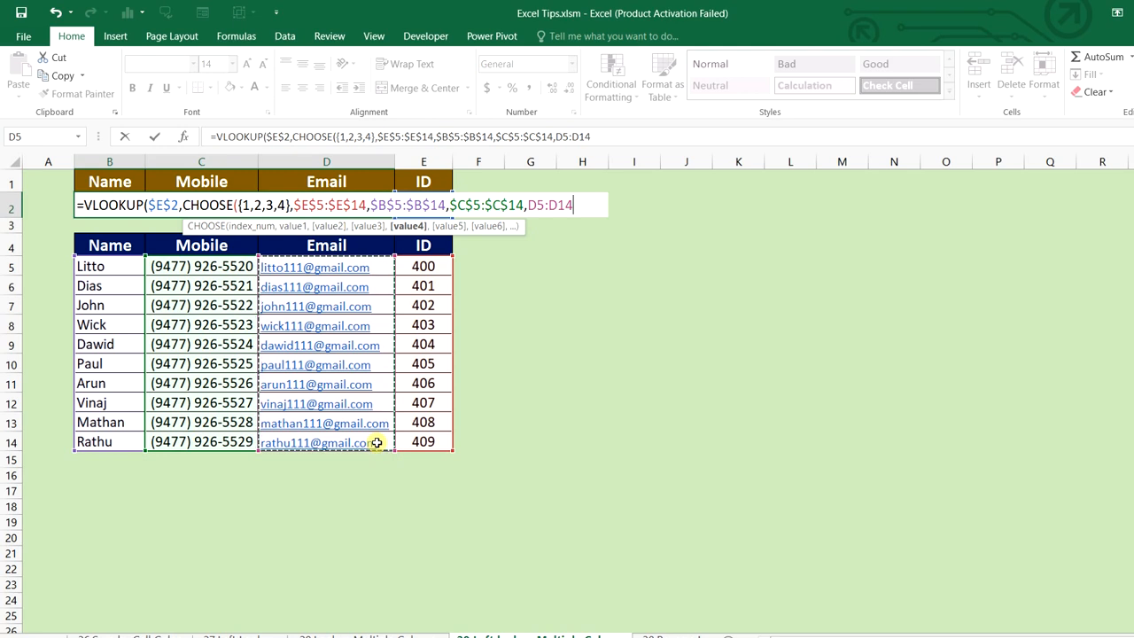
key("F4")
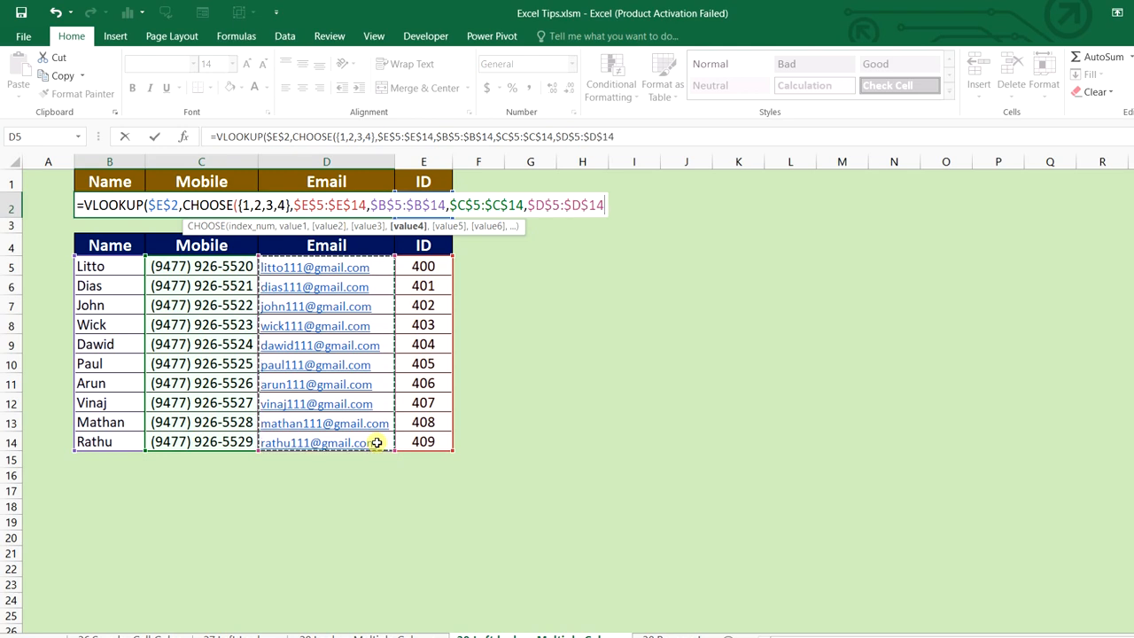
type(")")
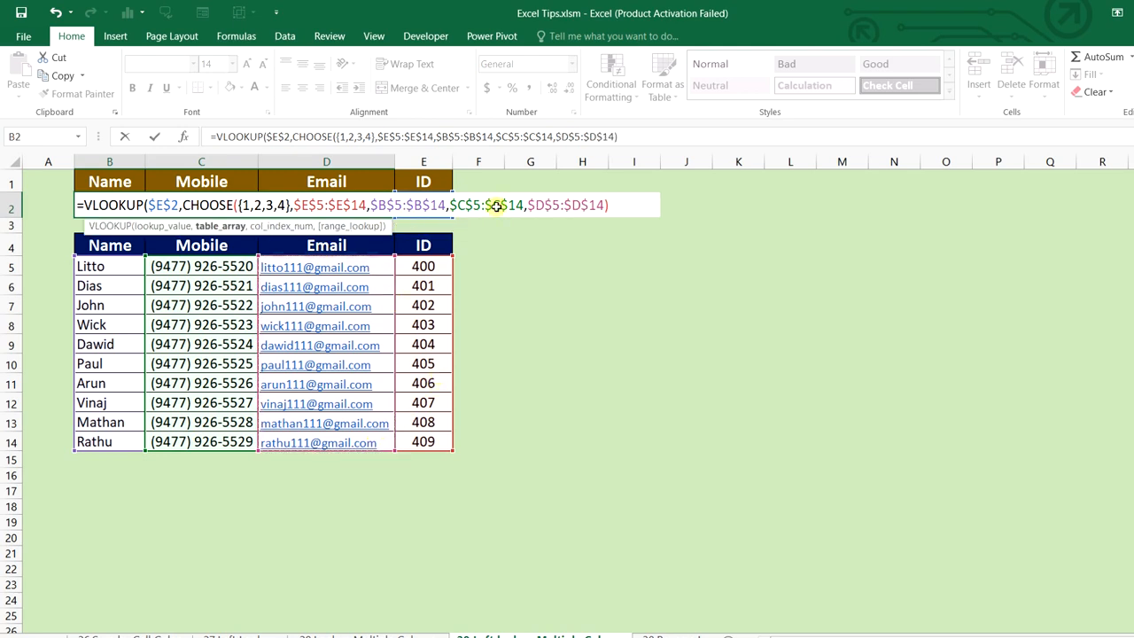
type(",{2,3,4},")
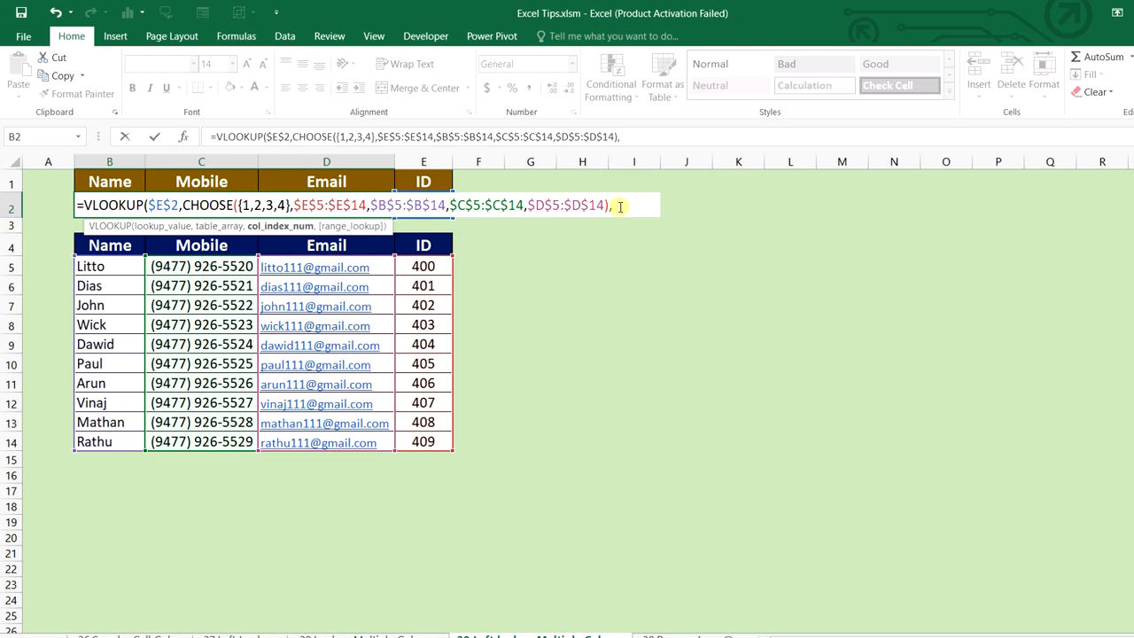
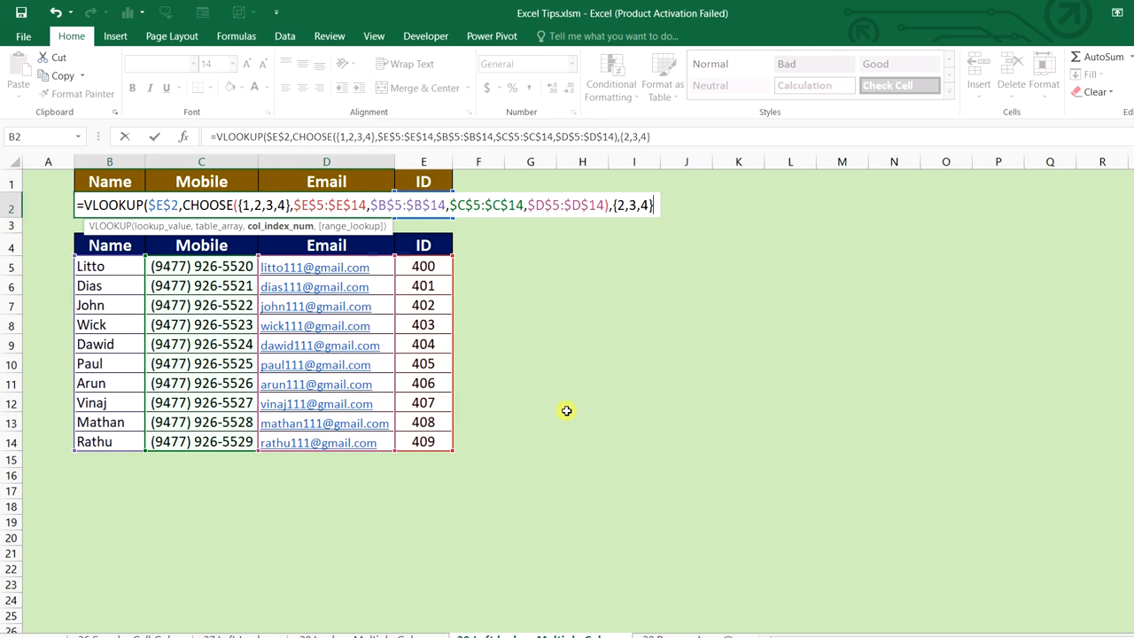
Close the VLOOKUP with FALSE for exact match and enter it as an array over B2:E2
type(",")
key("Down")
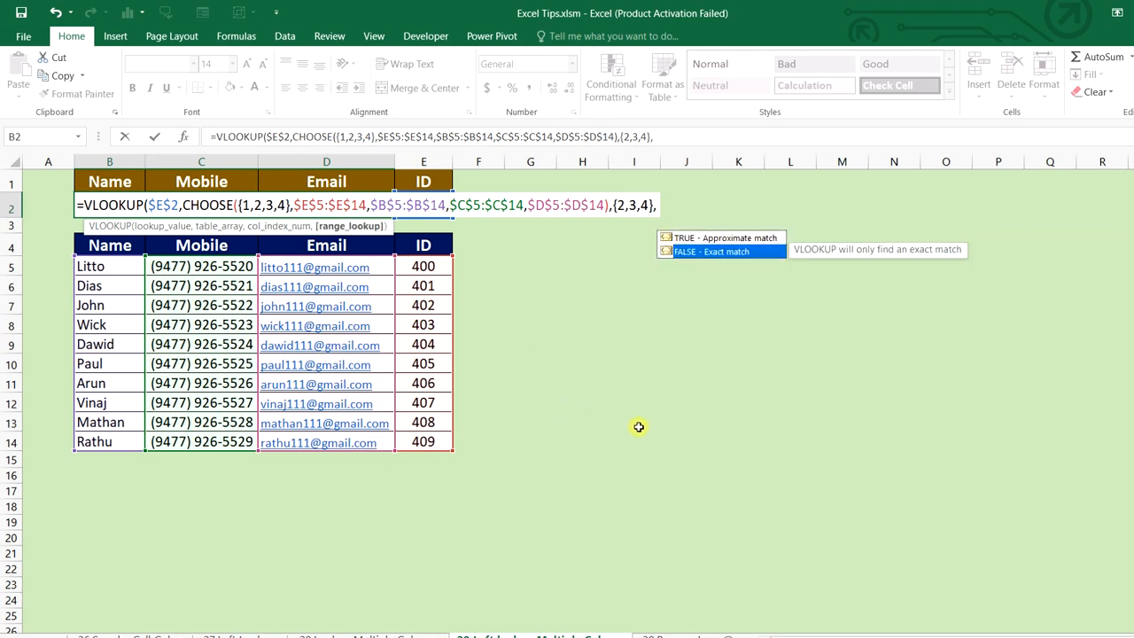
key("Tab")
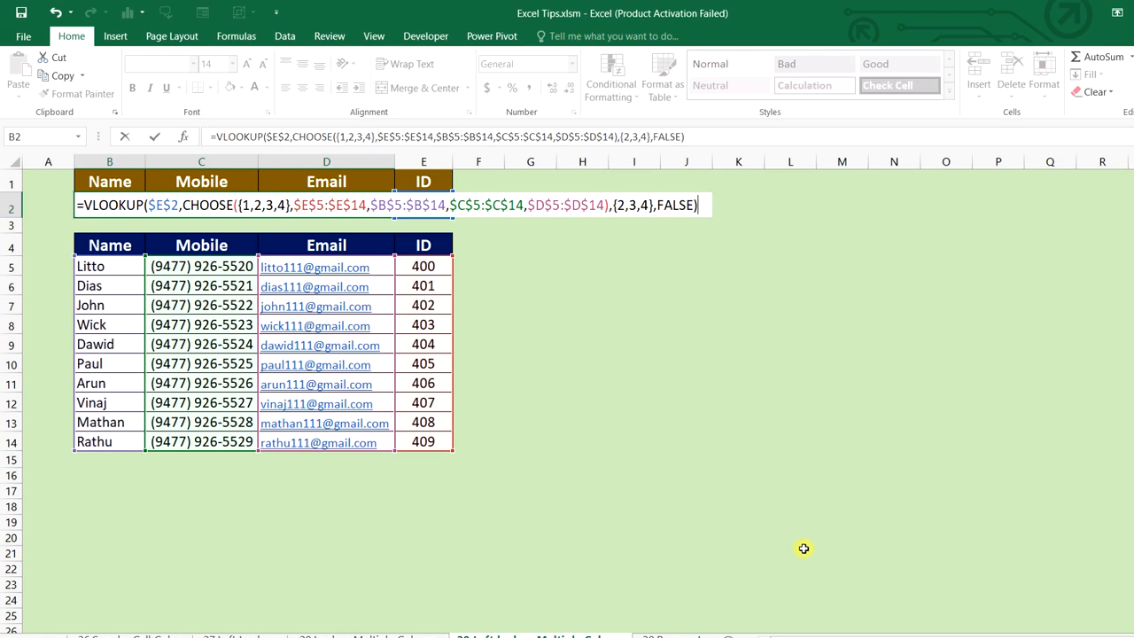
key("ctrl+shift+Return")
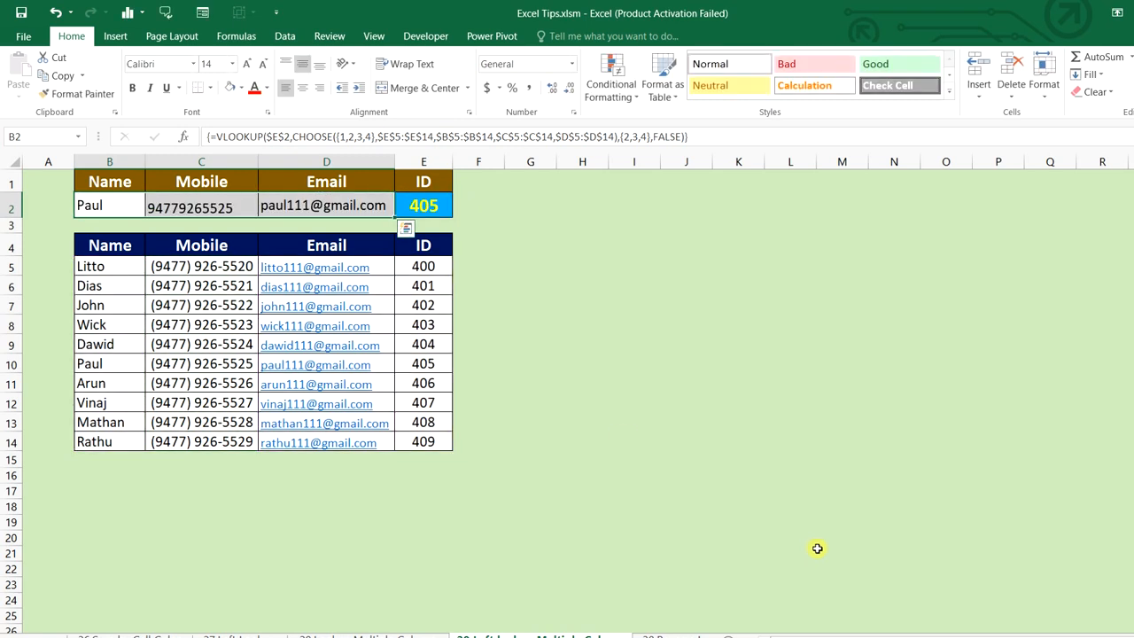
left_click(623, 435)
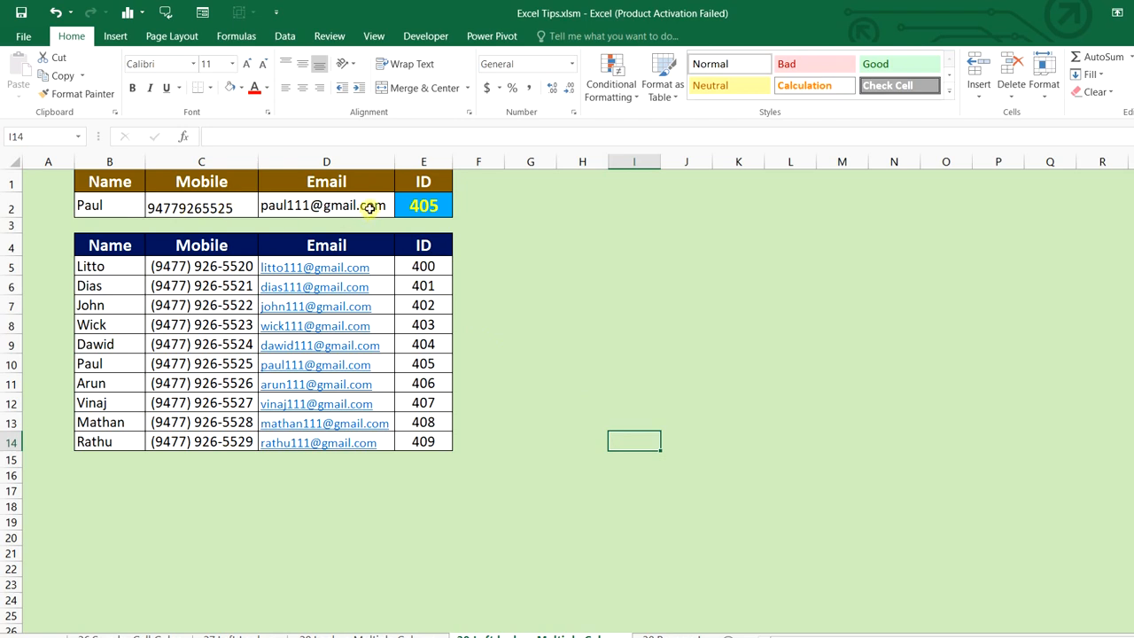
Change the lookup ID to 408 and check the matching table row
left_click(428, 206)
type("4")
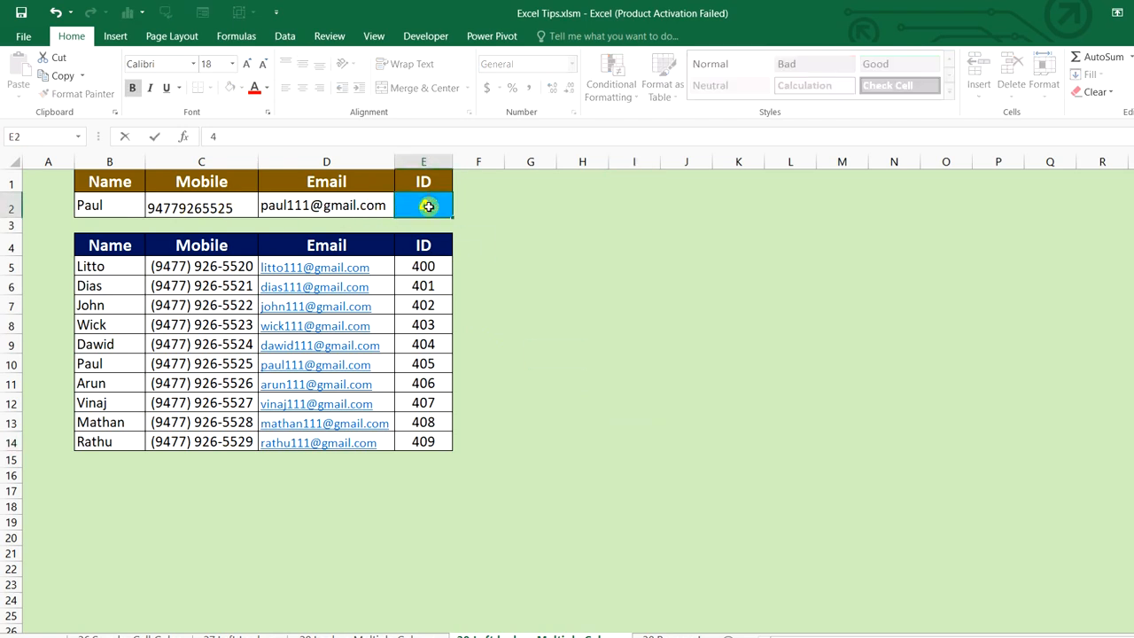
key("Return")
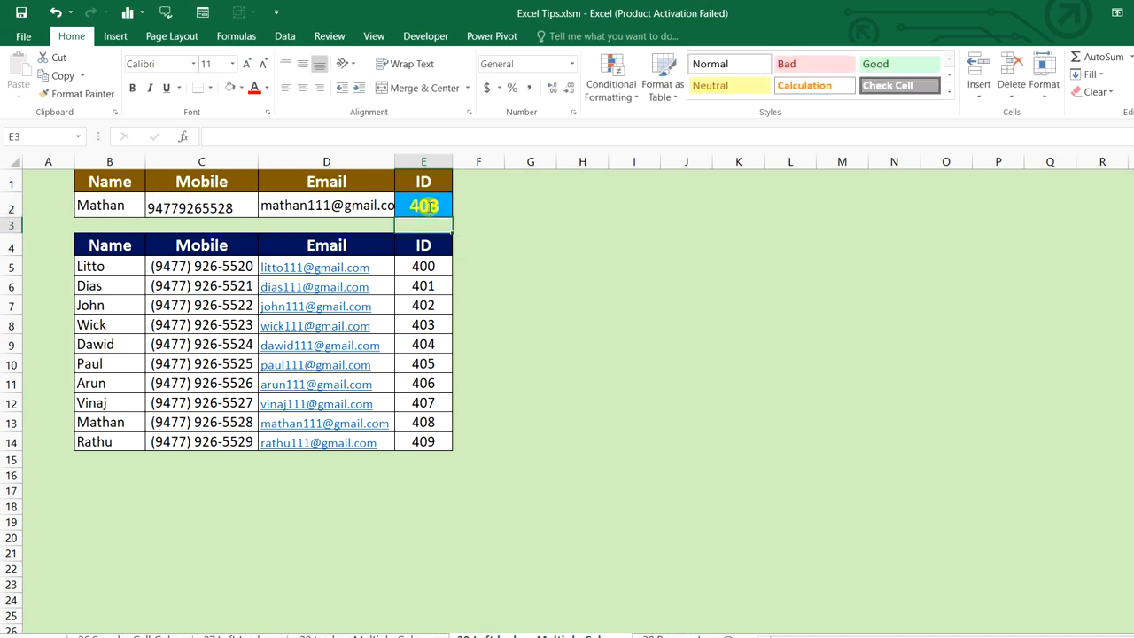
left_click(4, 422)
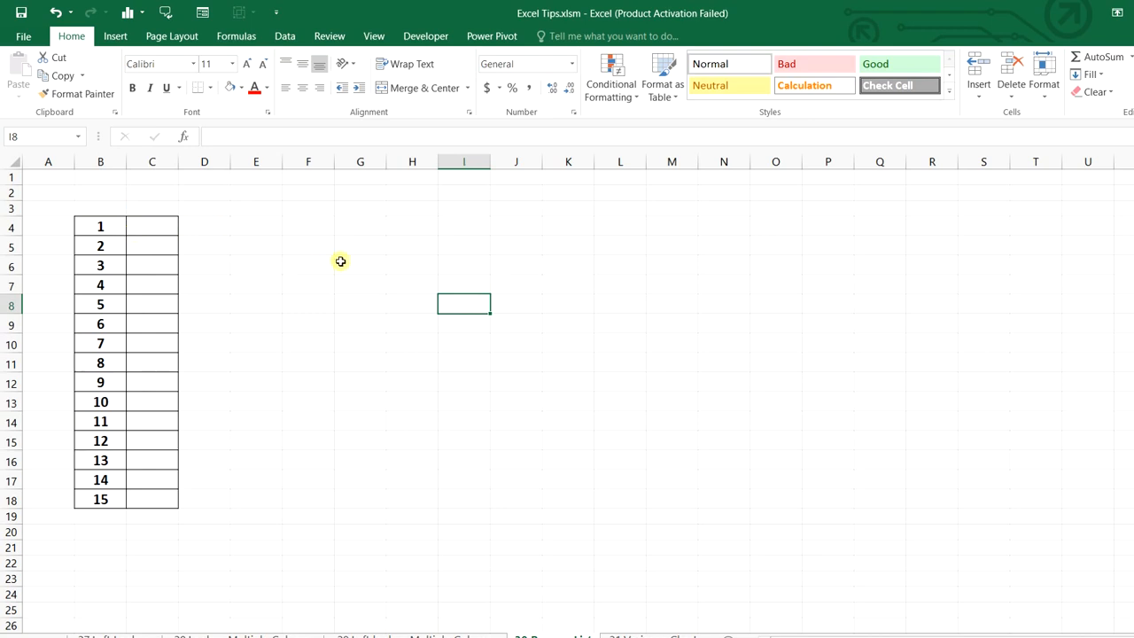
Select C4:C18 and start =INDEX($B$4:$B$18, for the reversed list
left_click_drag(103, 222, 101, 497)
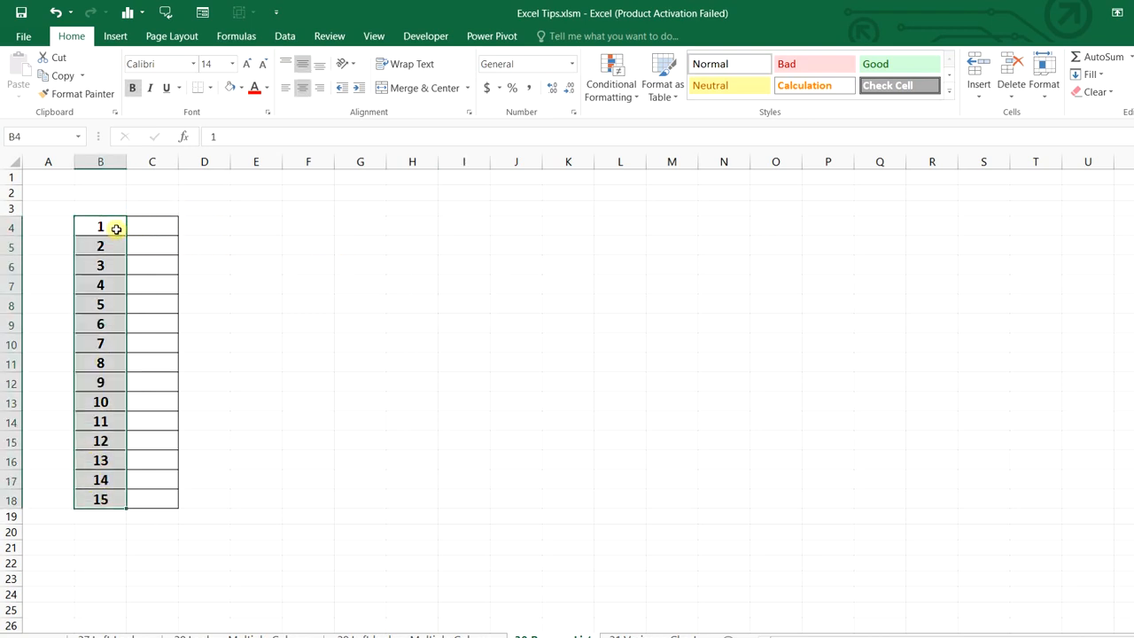
left_click_drag(116, 228, 101, 499)
left_click_drag(136, 228, 159, 502)
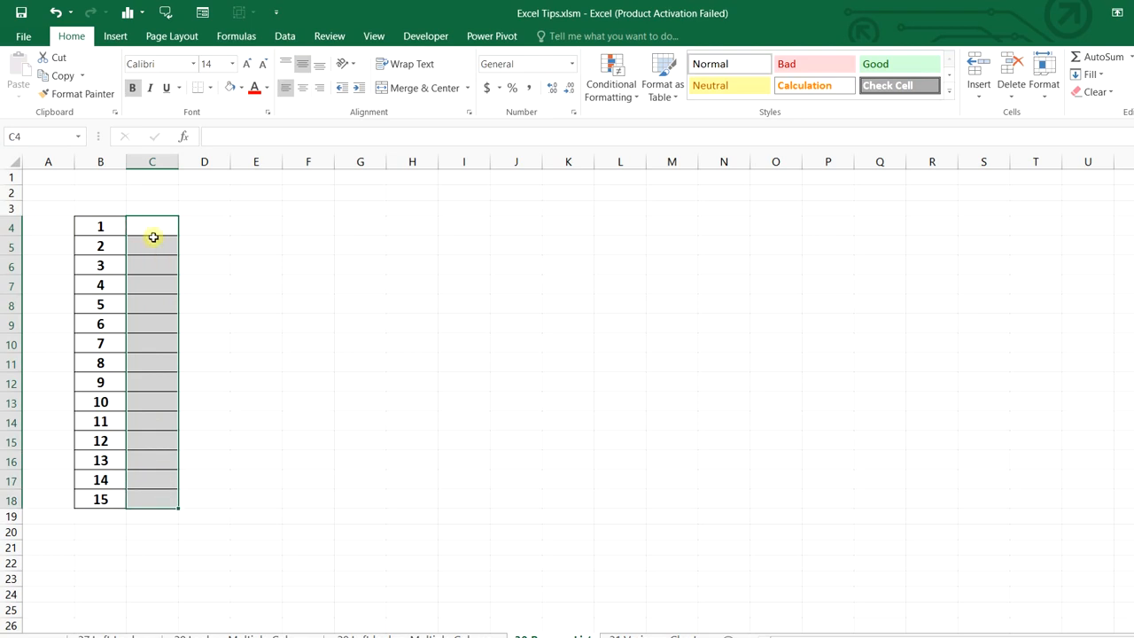
type("=in")
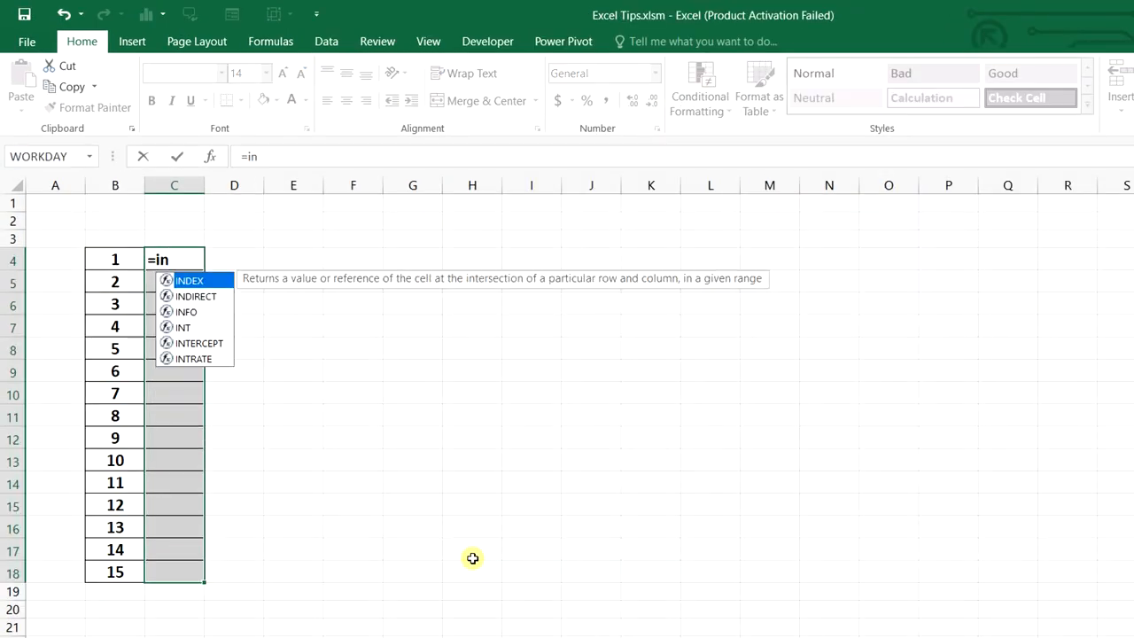
key("Tab")
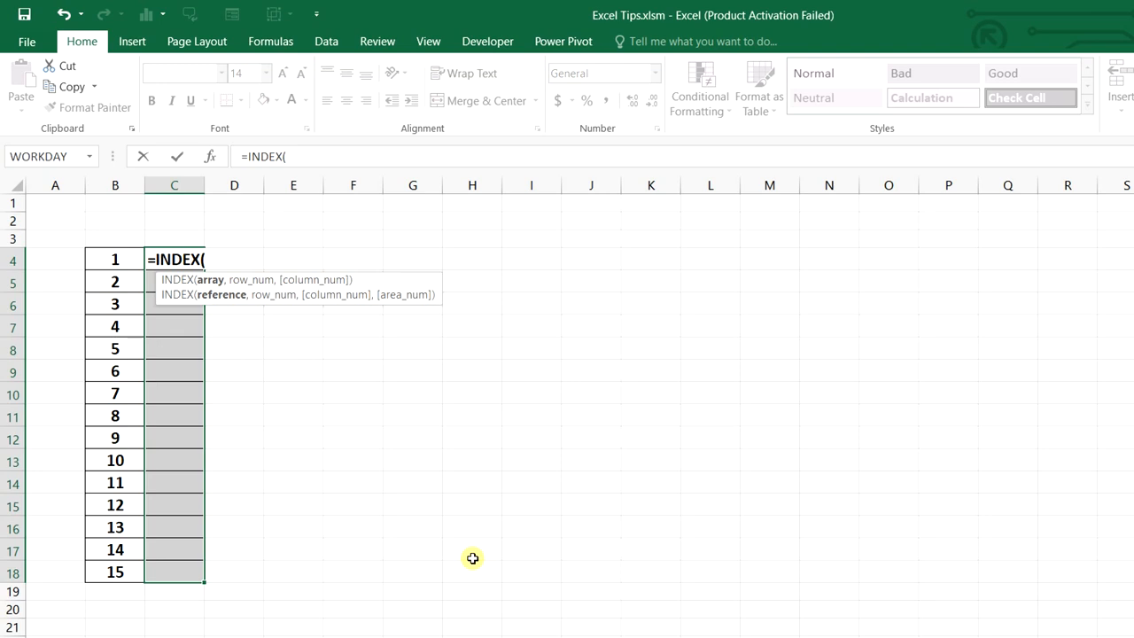
left_click_drag(132, 261, 133, 569)
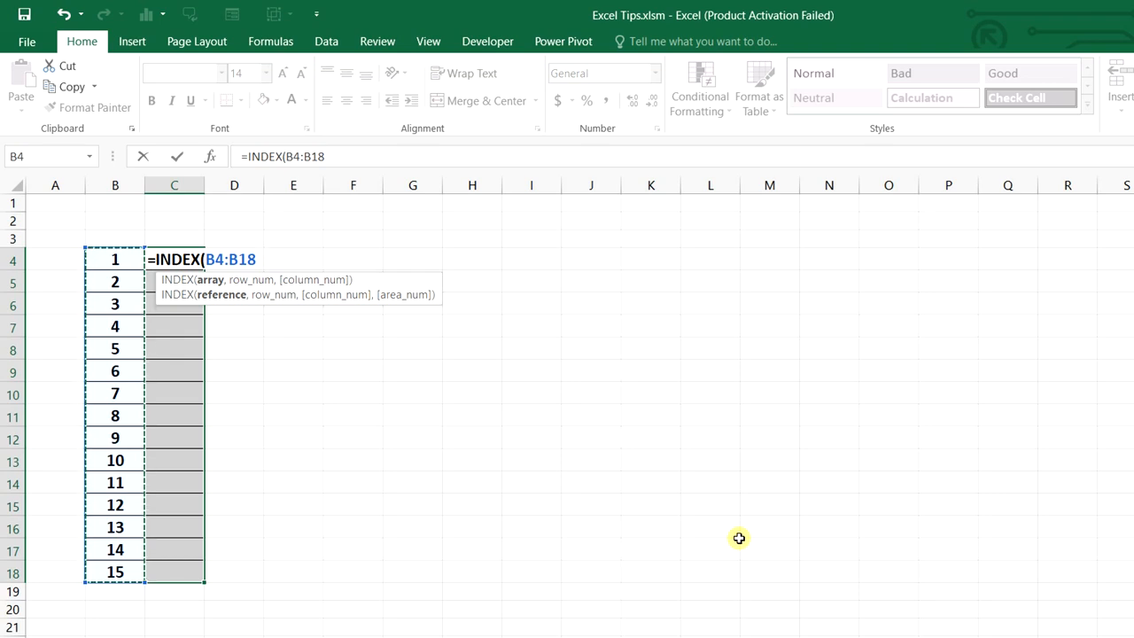
key("F4")
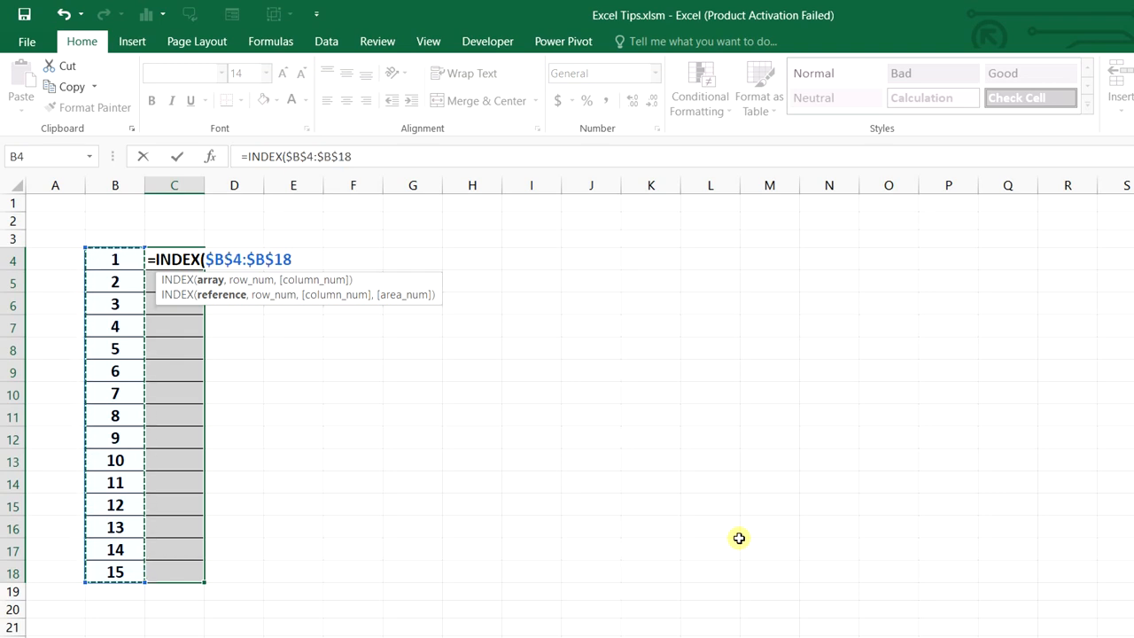
Add ROWS(B4:$B$18) as the row argument and fill C4:C18 with Ctrl+Enter
type(",")
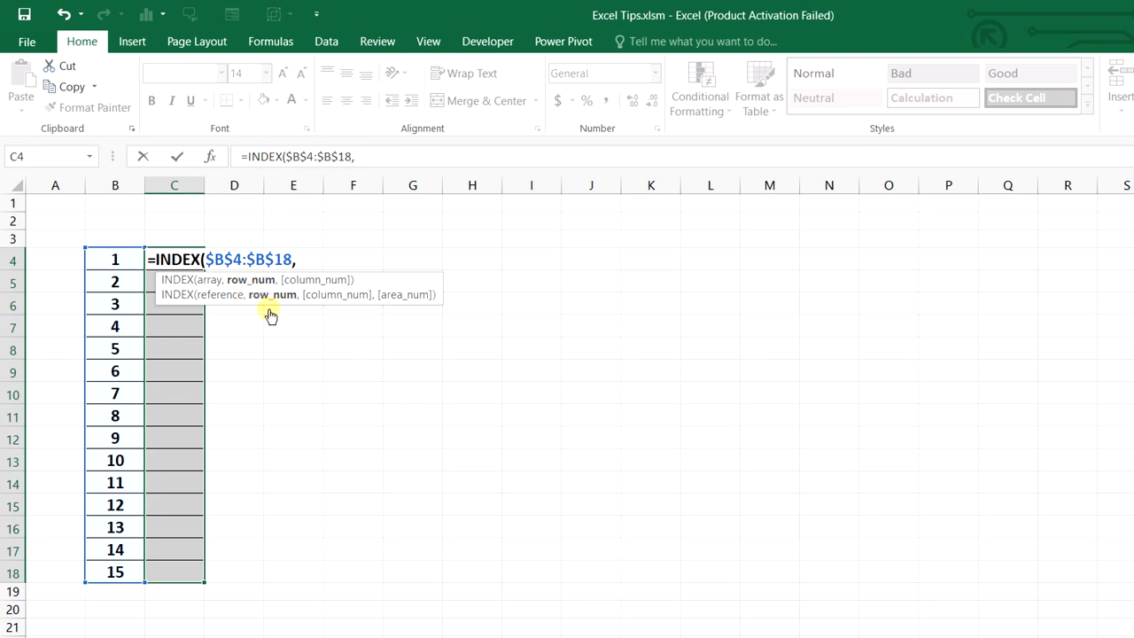
type("rows")
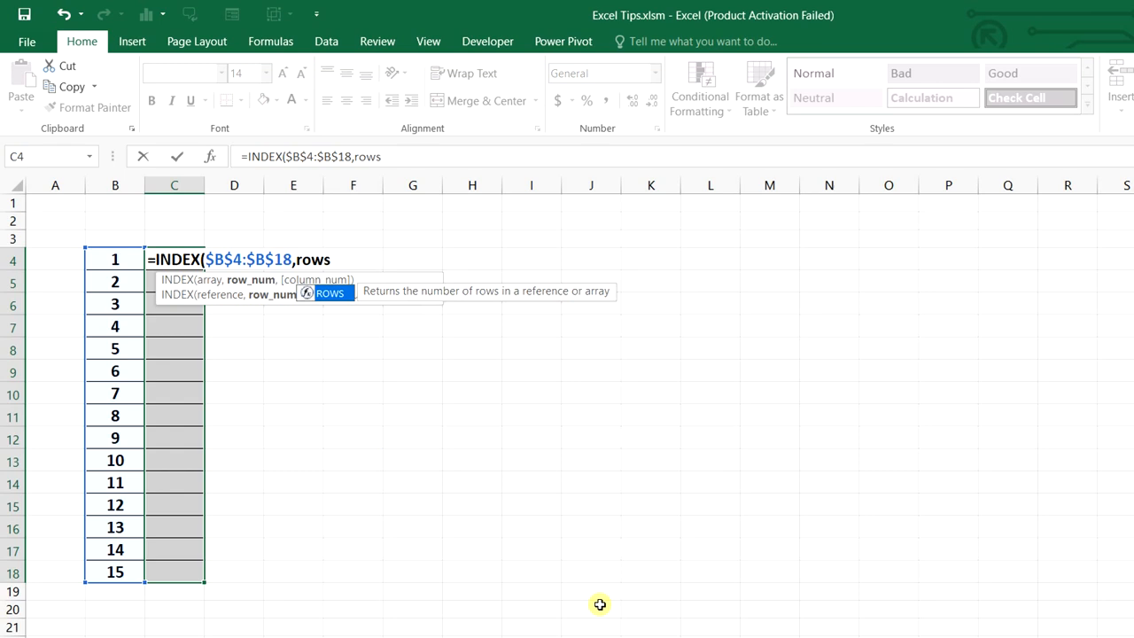
key("Tab")
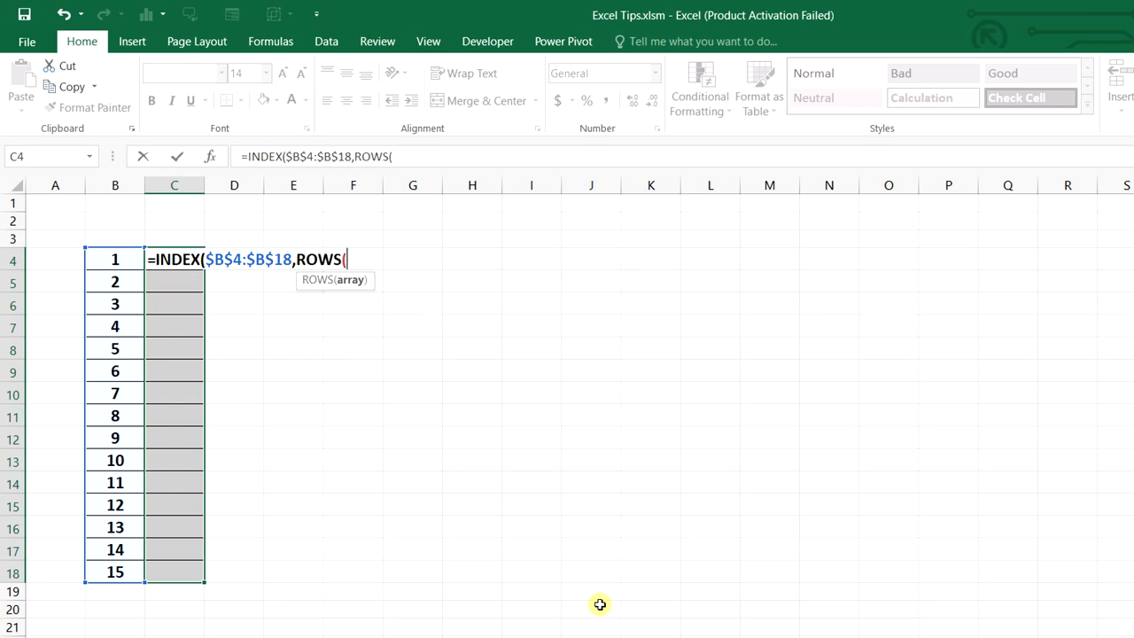
left_click_drag(98, 262, 116, 572)
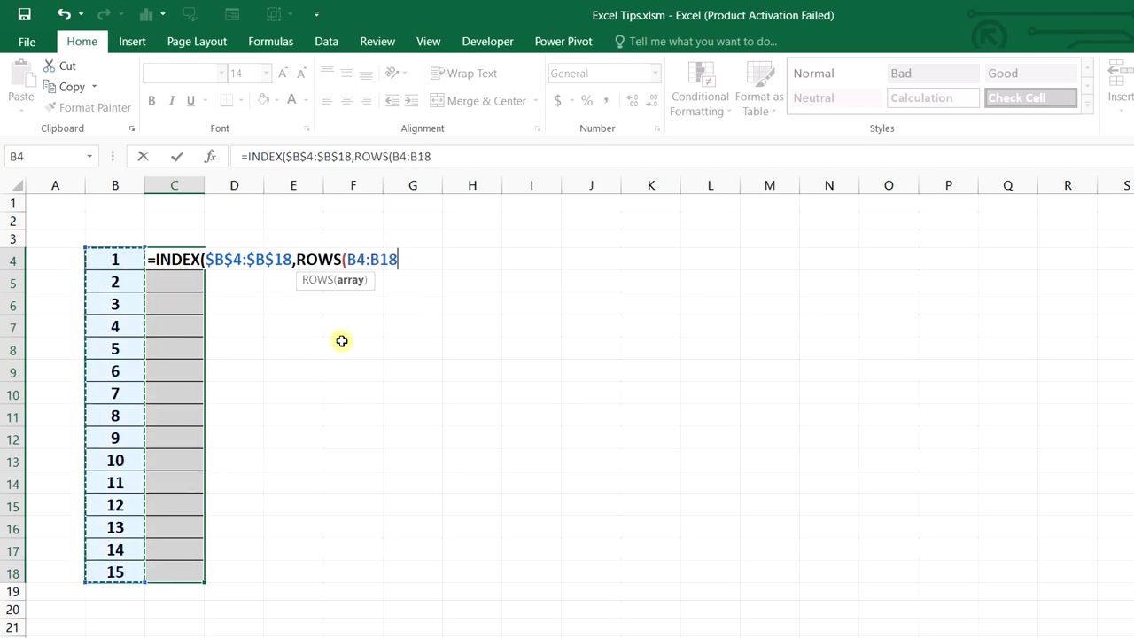
left_click_drag(374, 258, 395, 263)
left_click(395, 263)
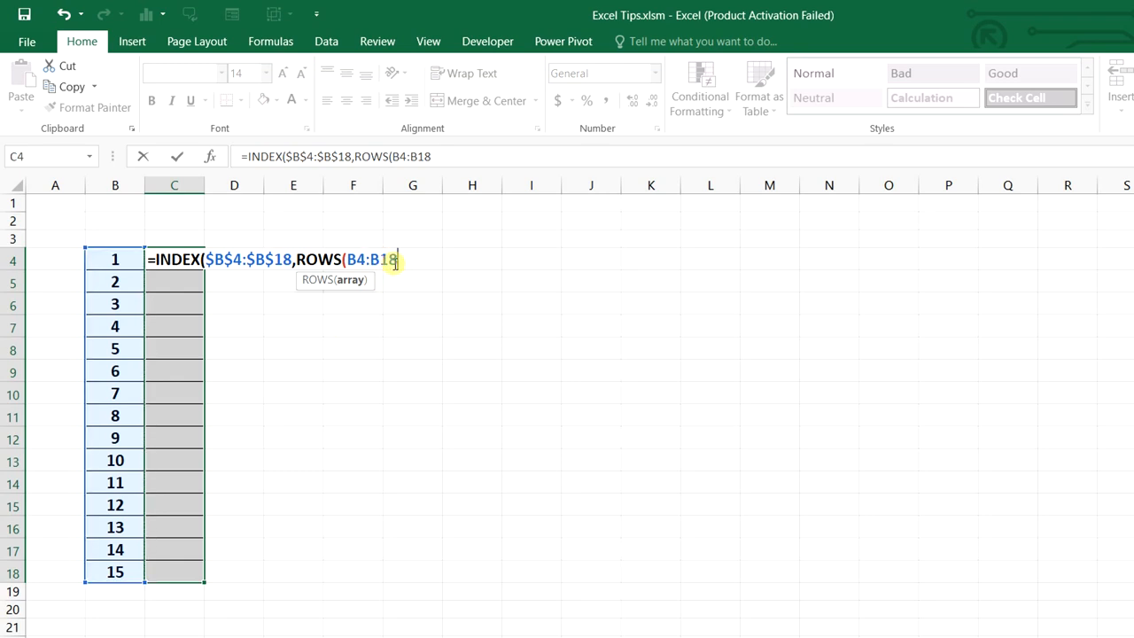
key("F4")
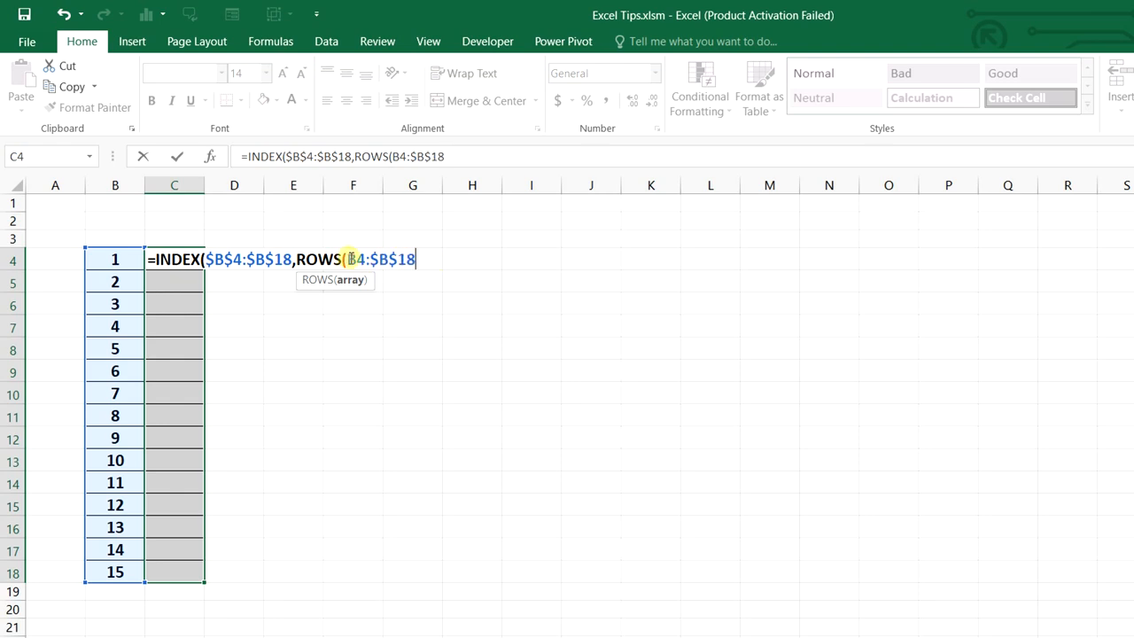
left_click(428, 260)
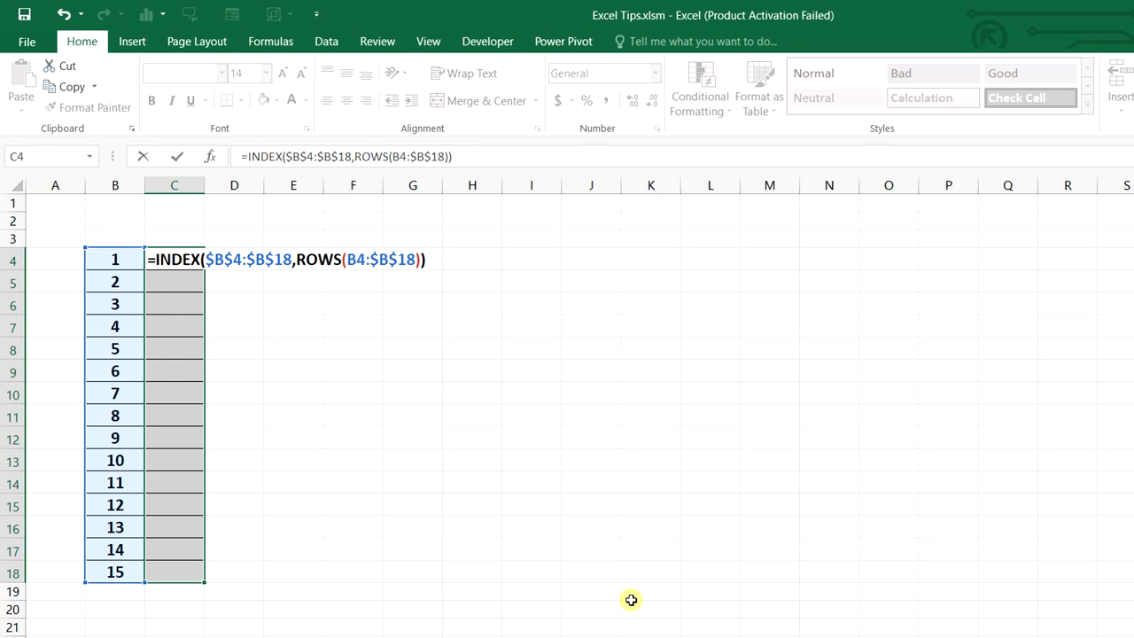
key("ctrl+Return")
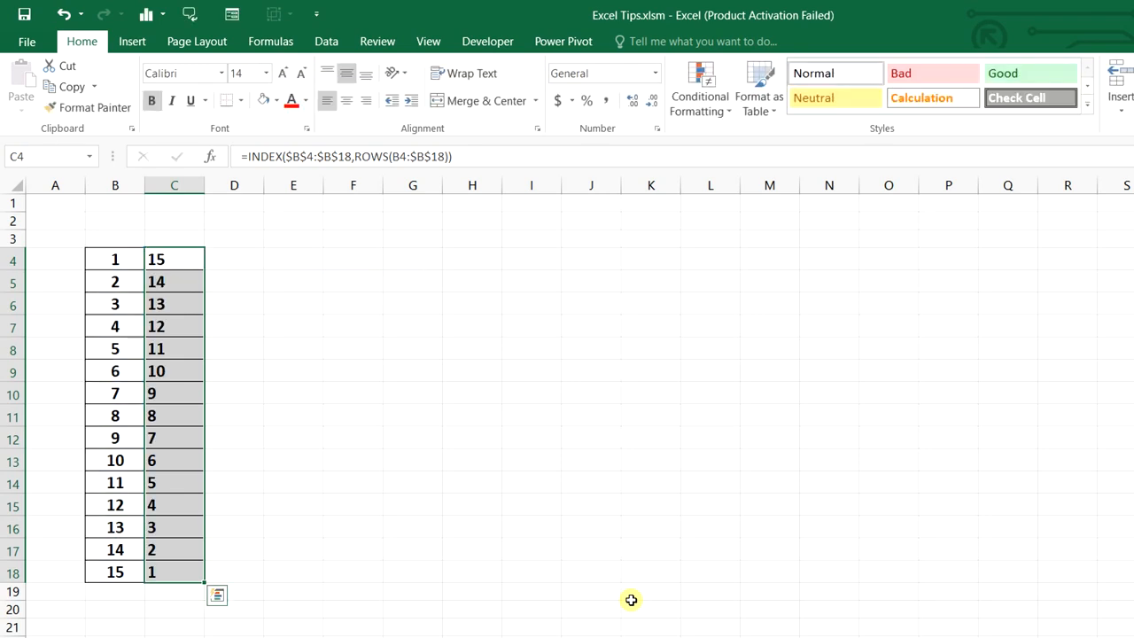
Compare the reversed results with the original numbers in B4:B18
left_click(412, 433)
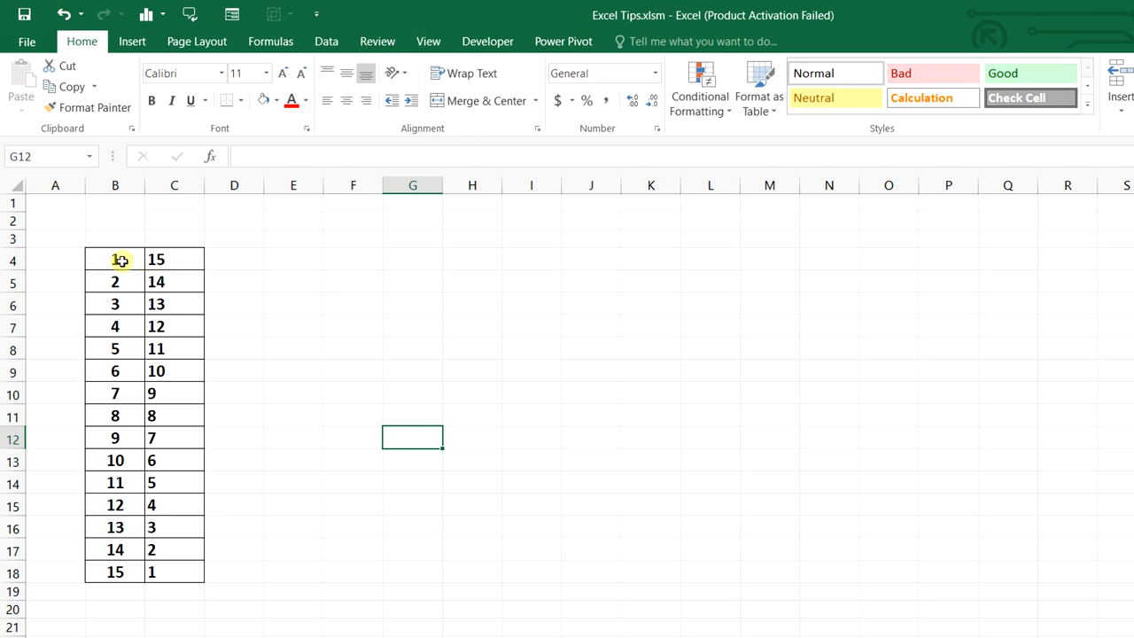
left_click_drag(119, 259, 115, 571)
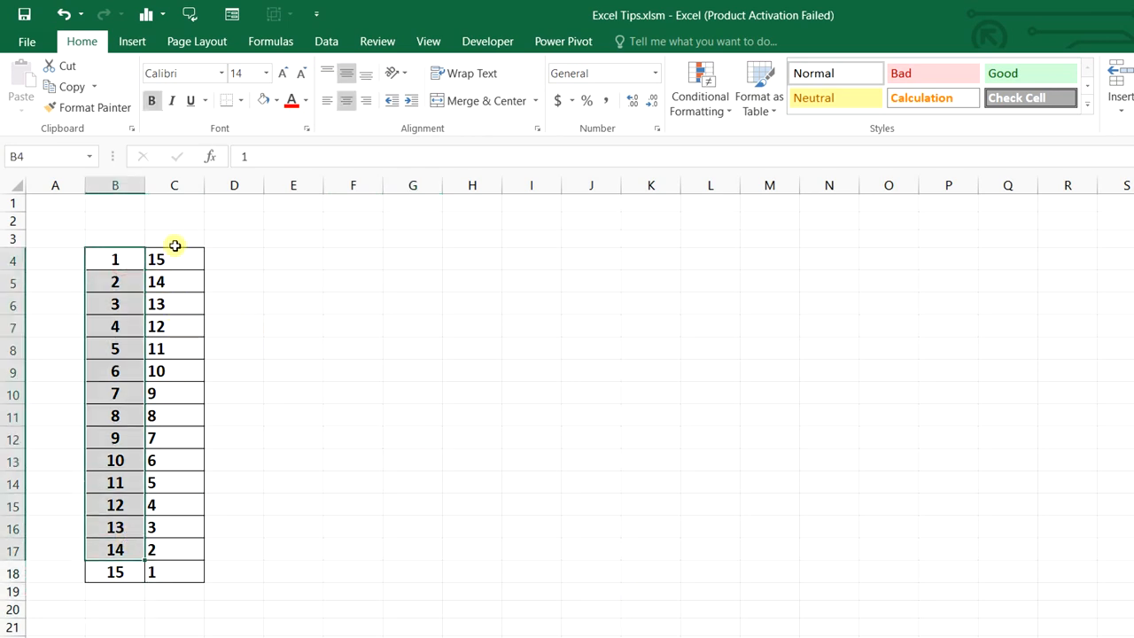
left_click_drag(174, 246, 182, 572)
left_click(470, 526)
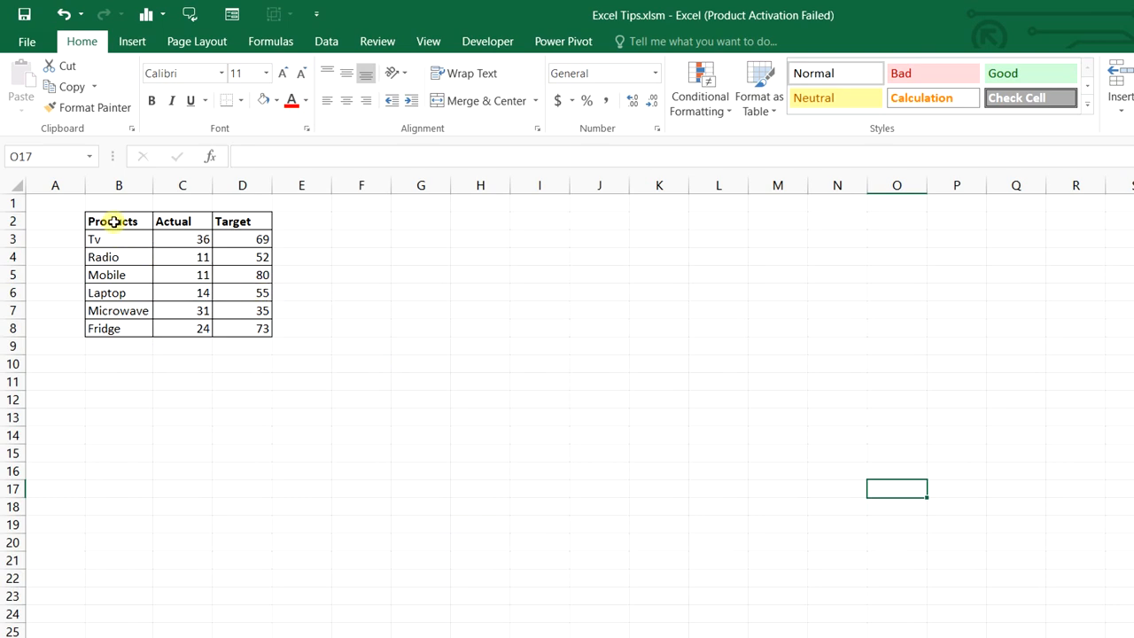
Insert a clustered column chart from the Products table B2:D8
left_click_drag(115, 221, 266, 327)
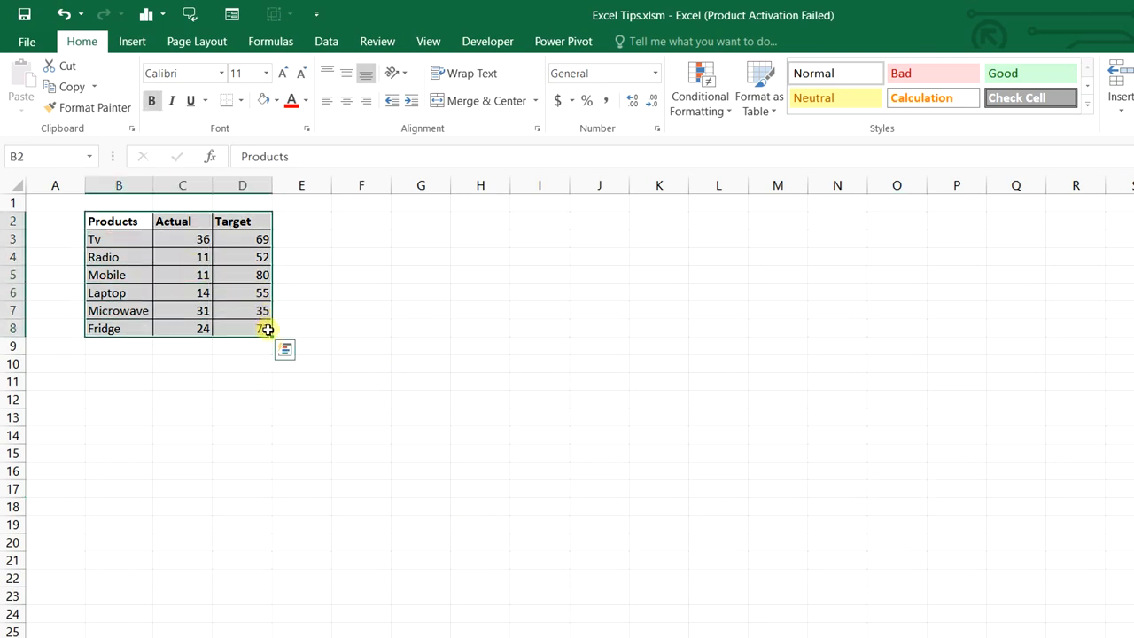
left_click(254, 226)
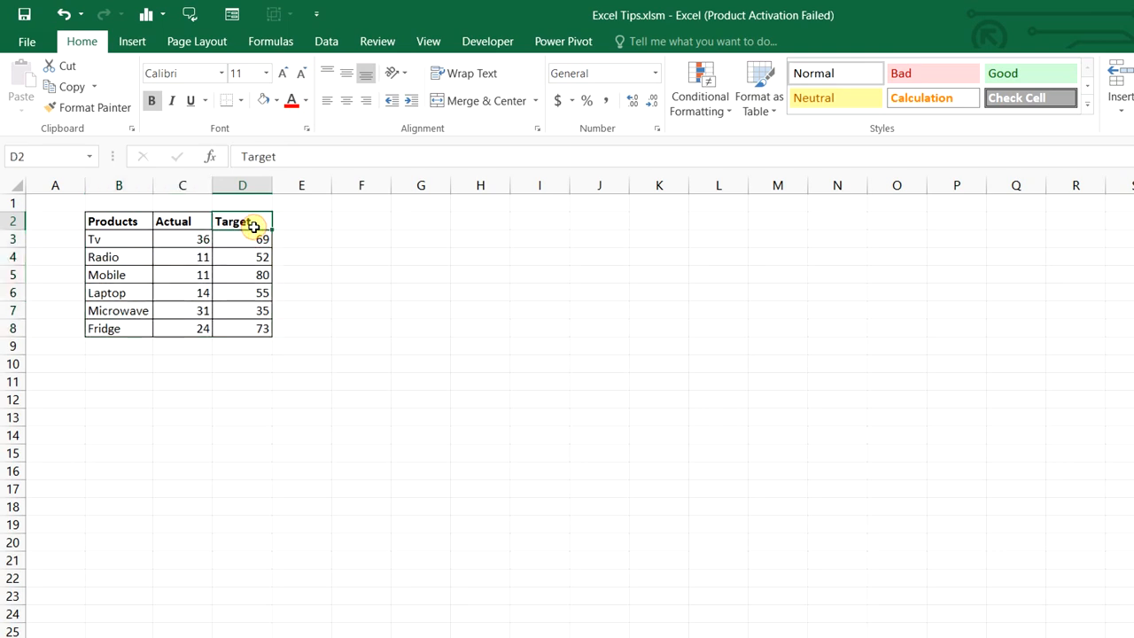
left_click_drag(132, 227, 237, 328)
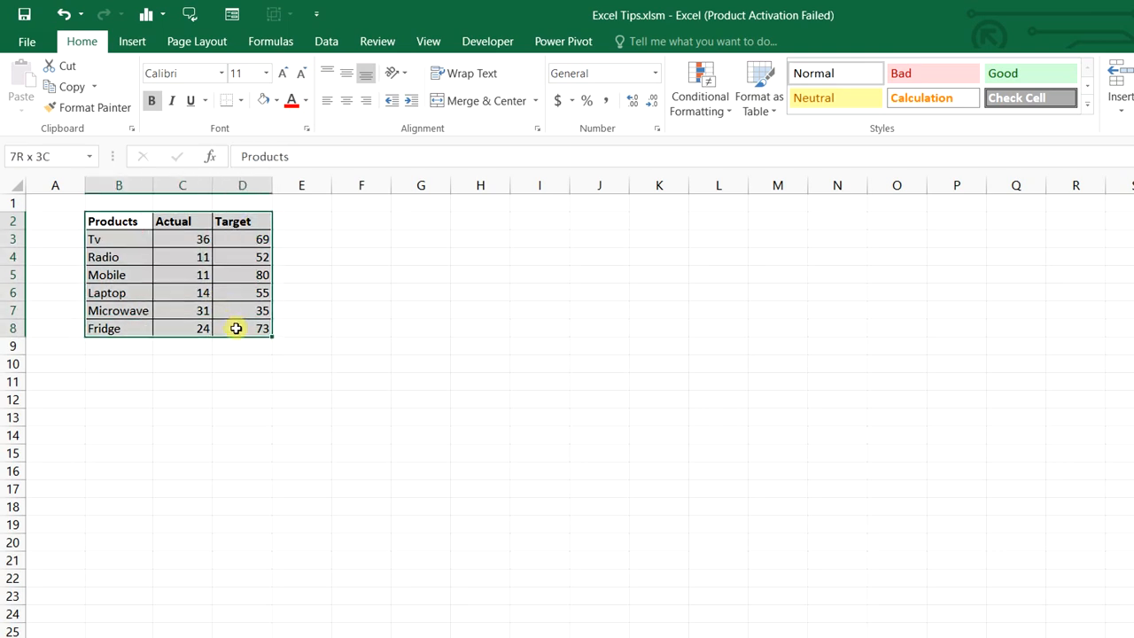
left_click(144, 16)
left_click(153, 77)
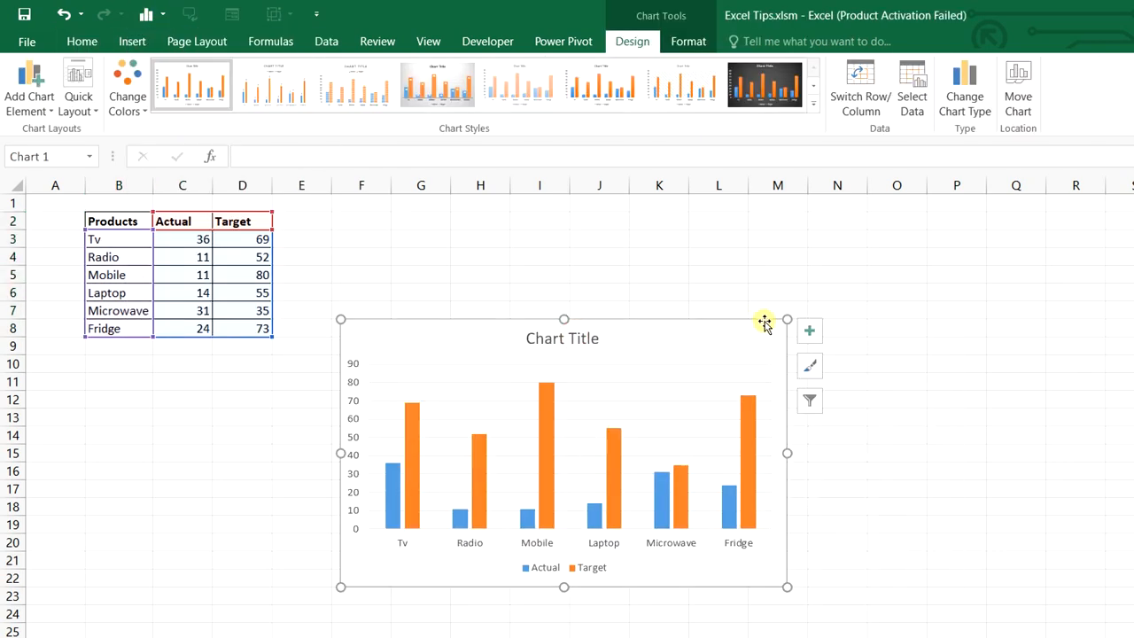
Remove the chart's legend and title
left_click(809, 331)
left_click(850, 473)
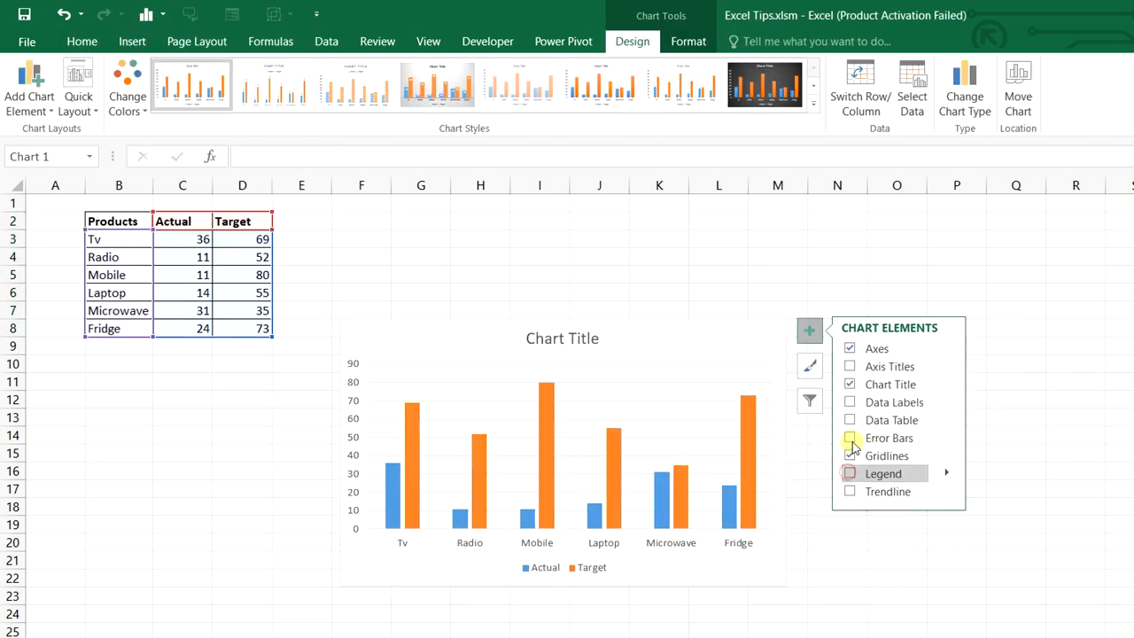
left_click(849, 385)
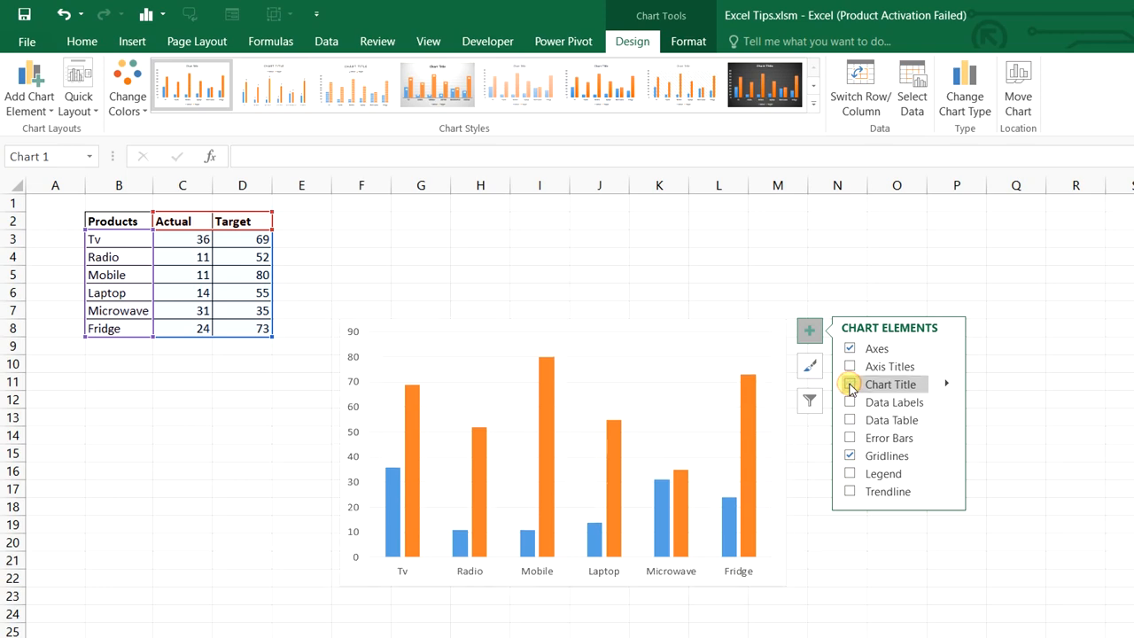
left_click(751, 239)
right_click(677, 324)
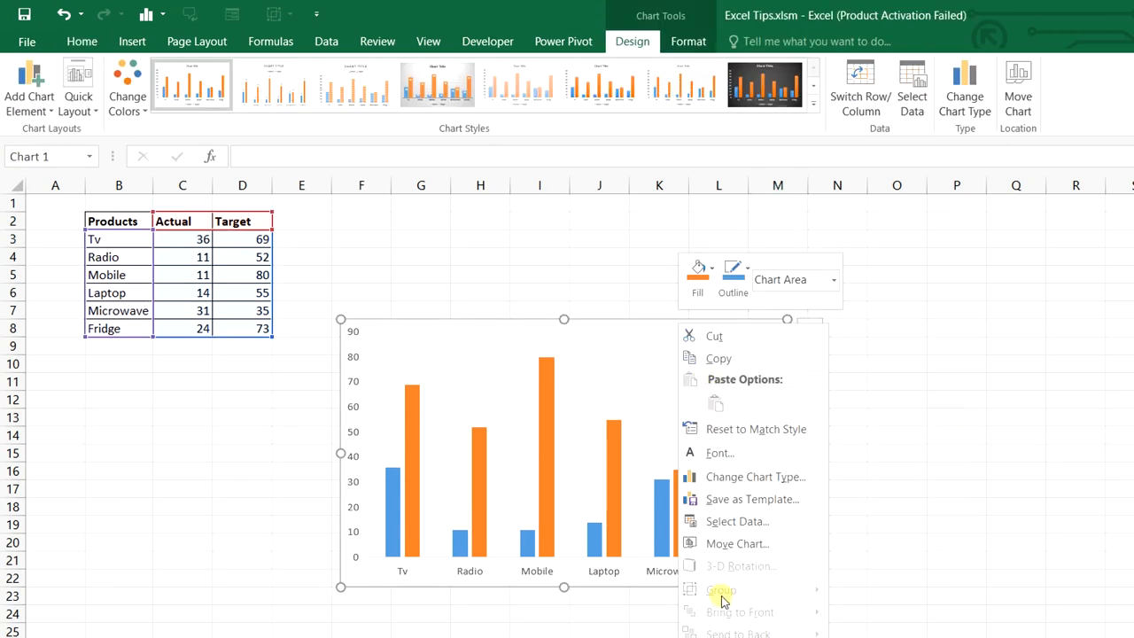
Change to a combo chart: Actual as clustered columns, Target as line with markers
left_click(769, 479)
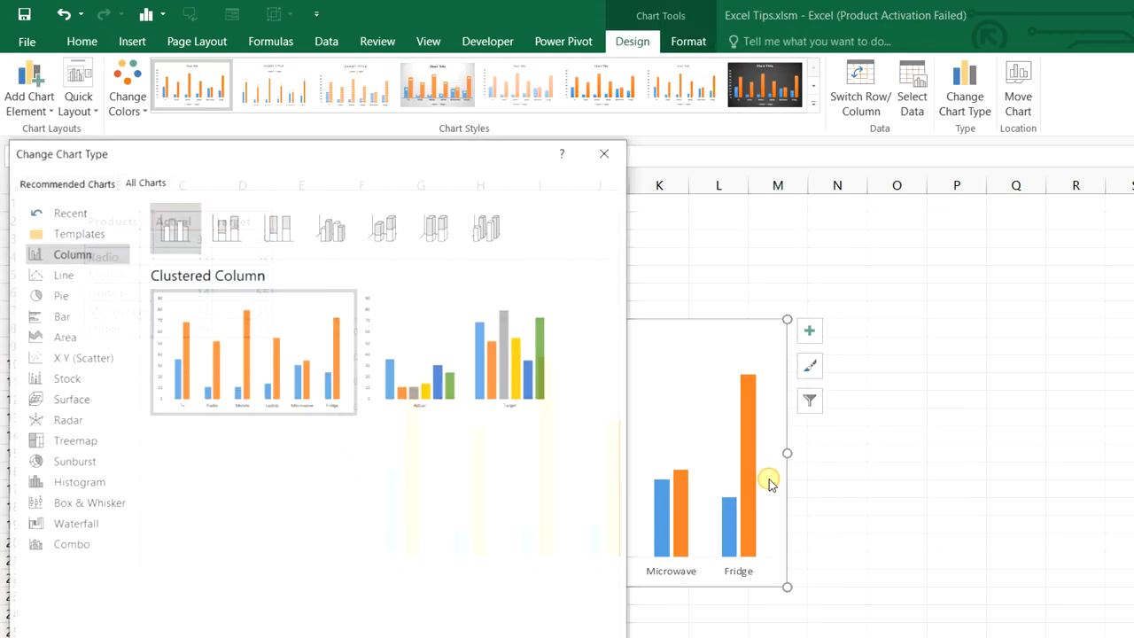
left_click(62, 546)
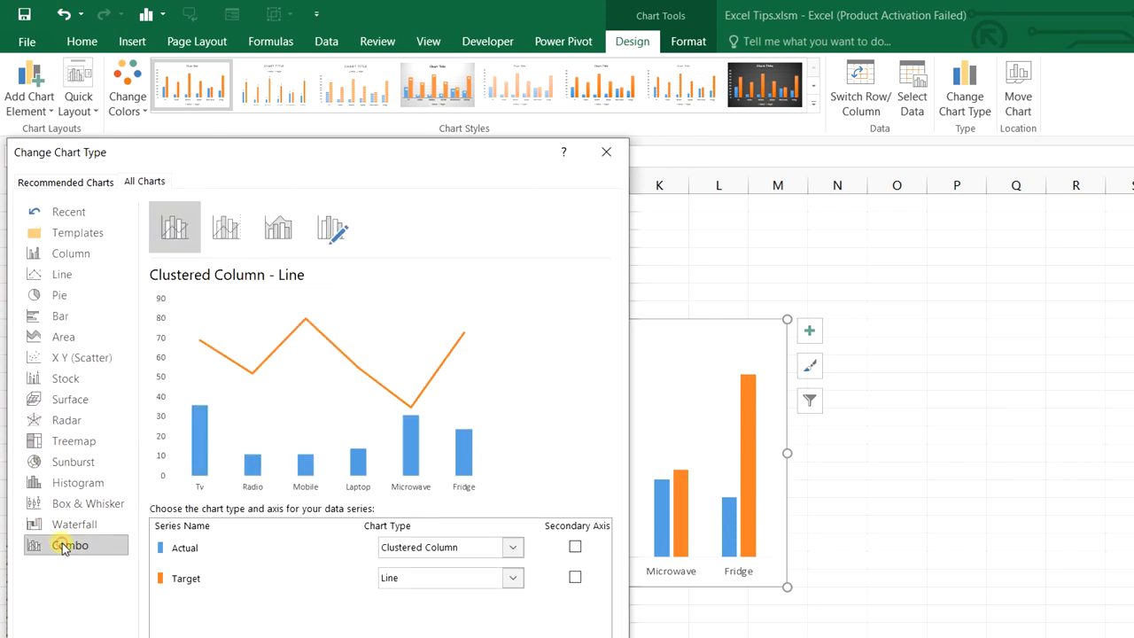
left_click(512, 549)
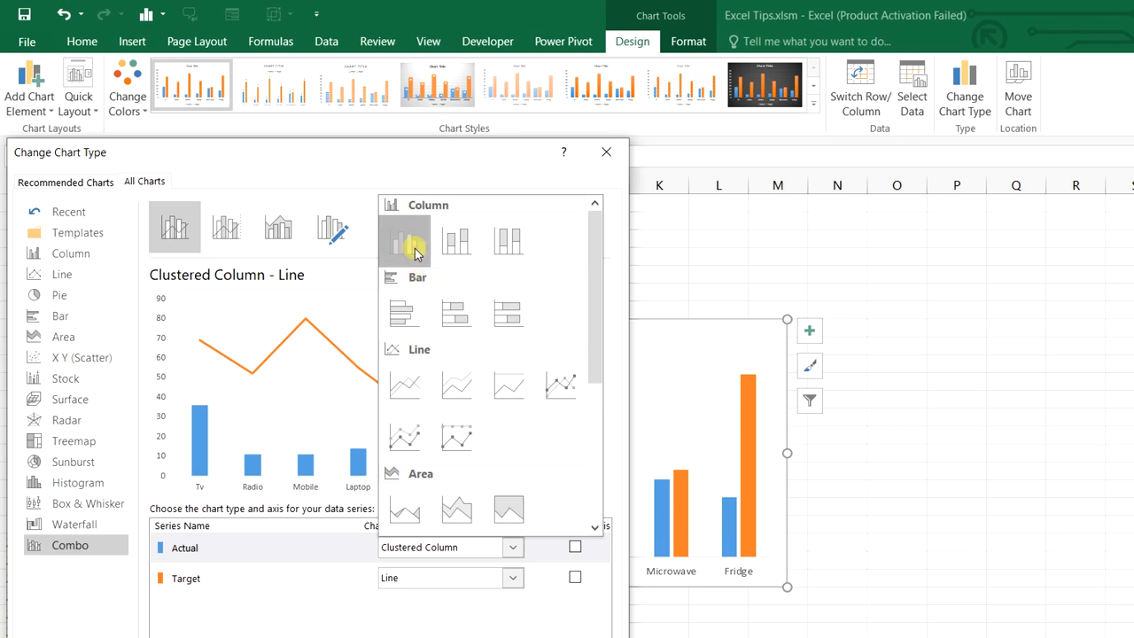
left_click(413, 235)
left_click(512, 577)
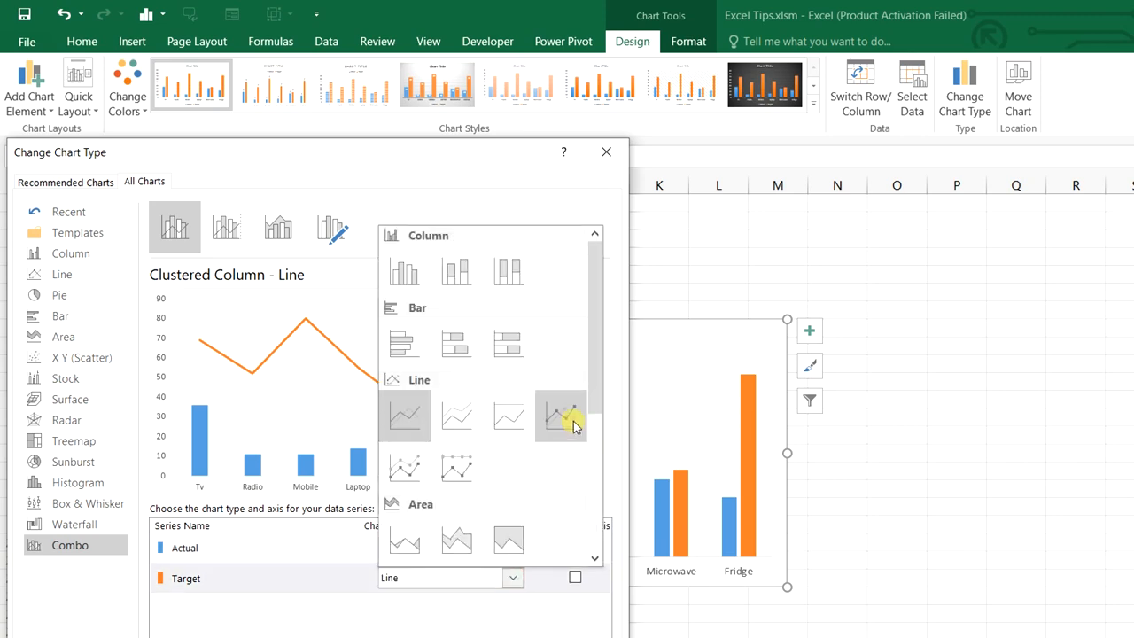
left_click(561, 416)
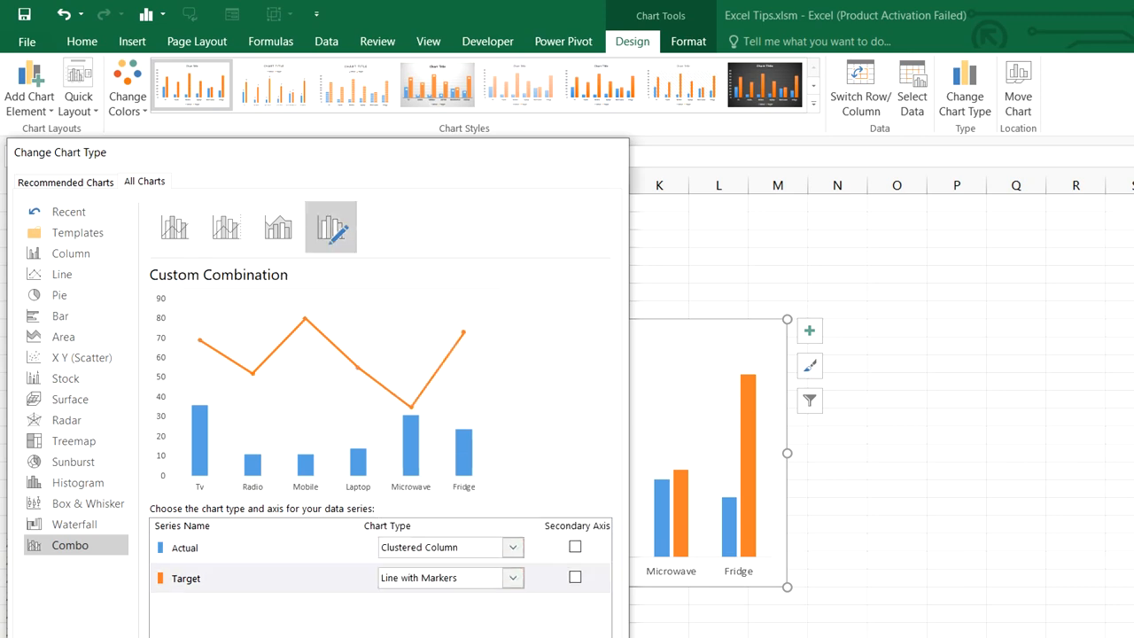
key("Return")
left_click(577, 412)
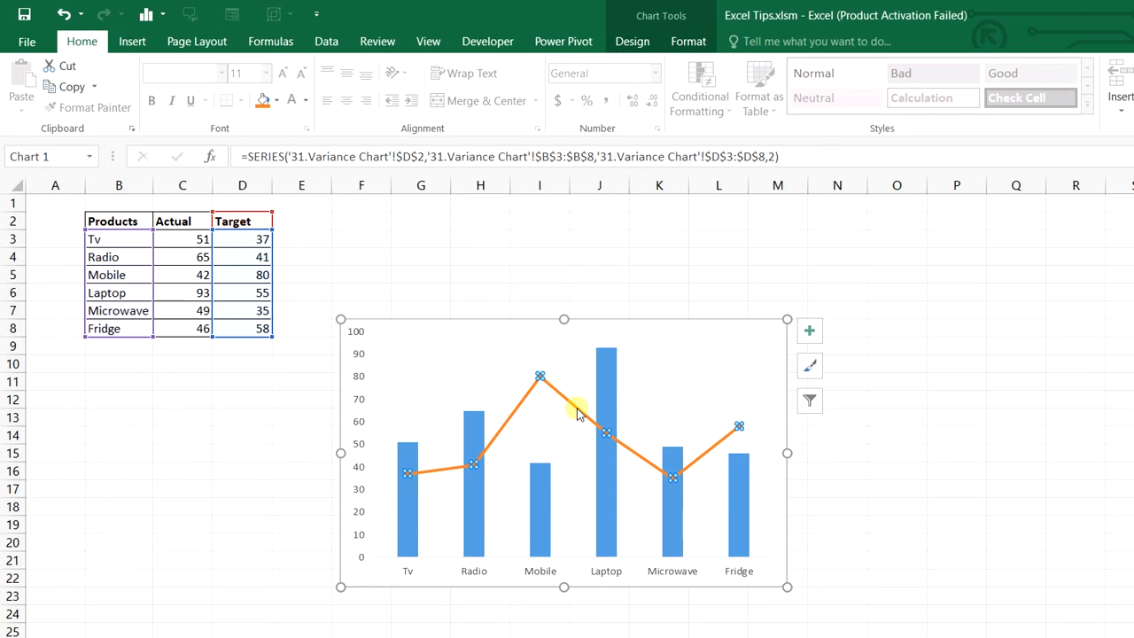
Remove the Target series line and give its markers a solid red border
right_click(576, 411)
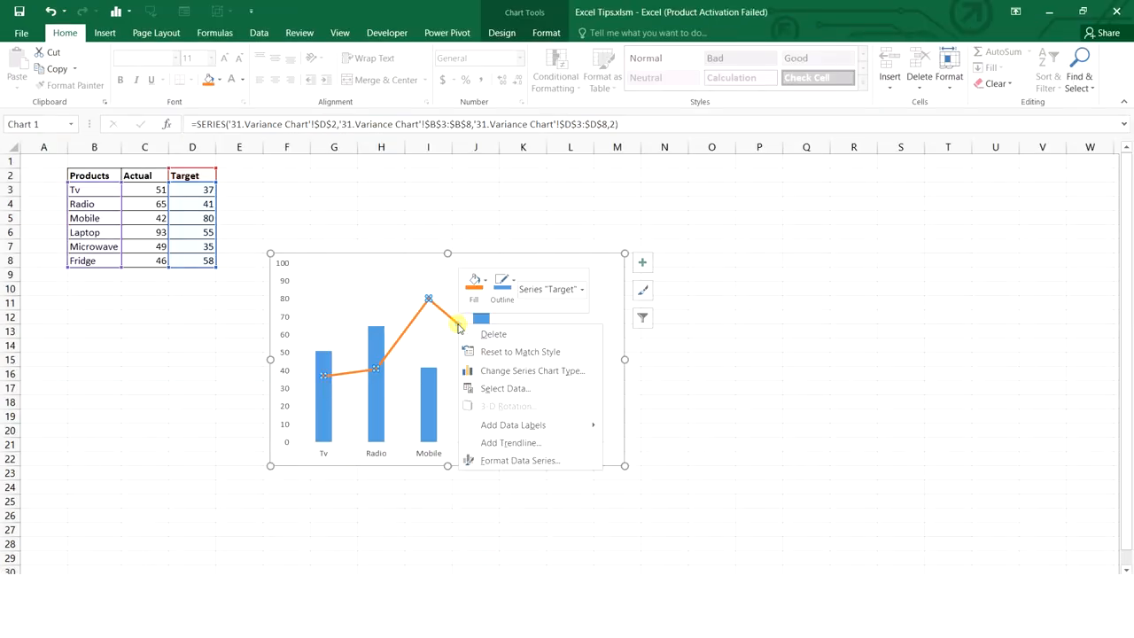
left_click(520, 459)
left_click(944, 197)
left_click(945, 248)
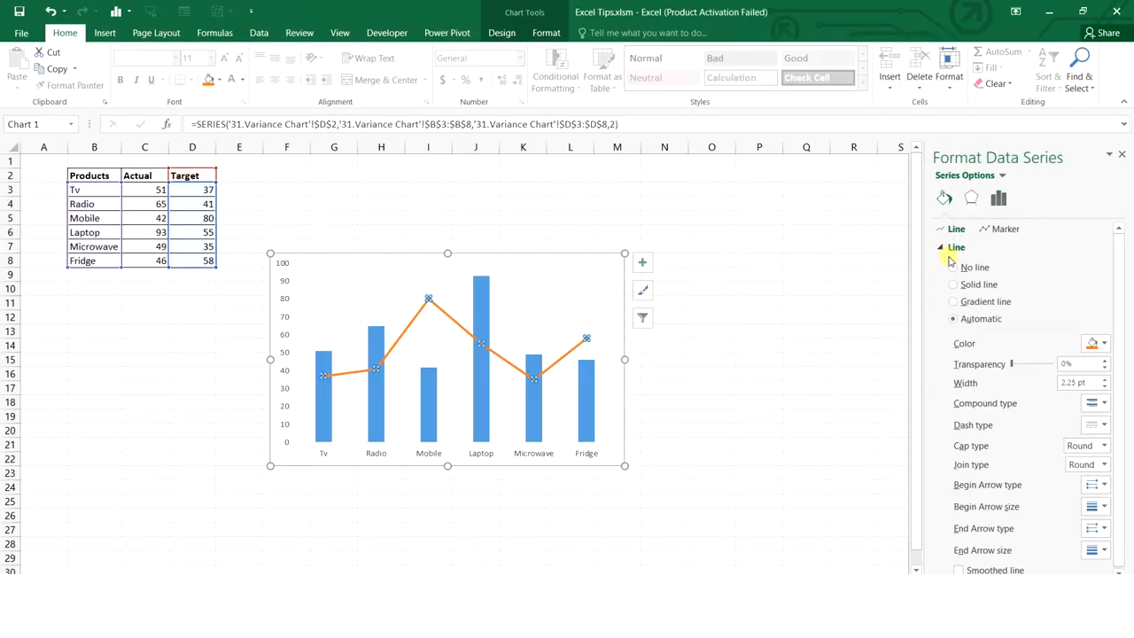
left_click(951, 267)
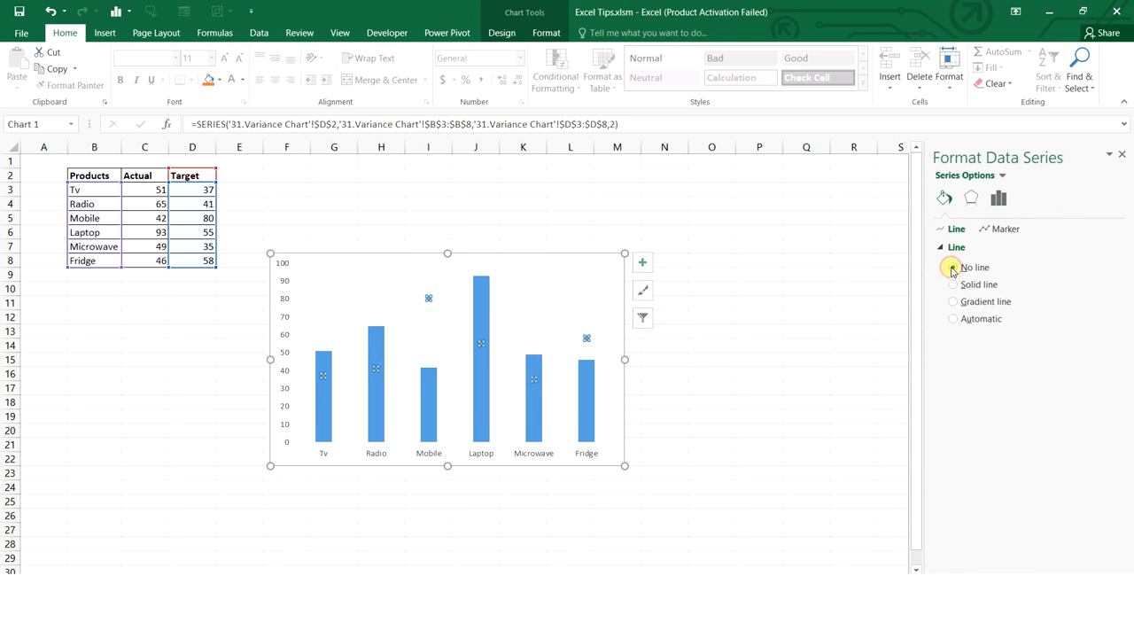
left_click(1001, 229)
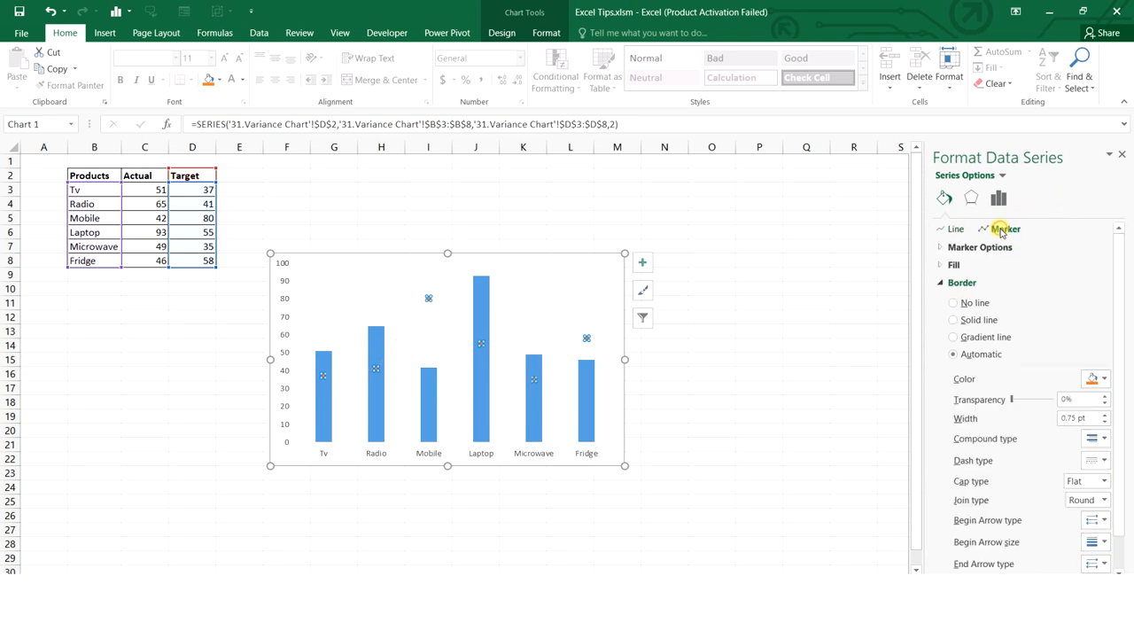
left_click(953, 321)
left_click(1097, 379)
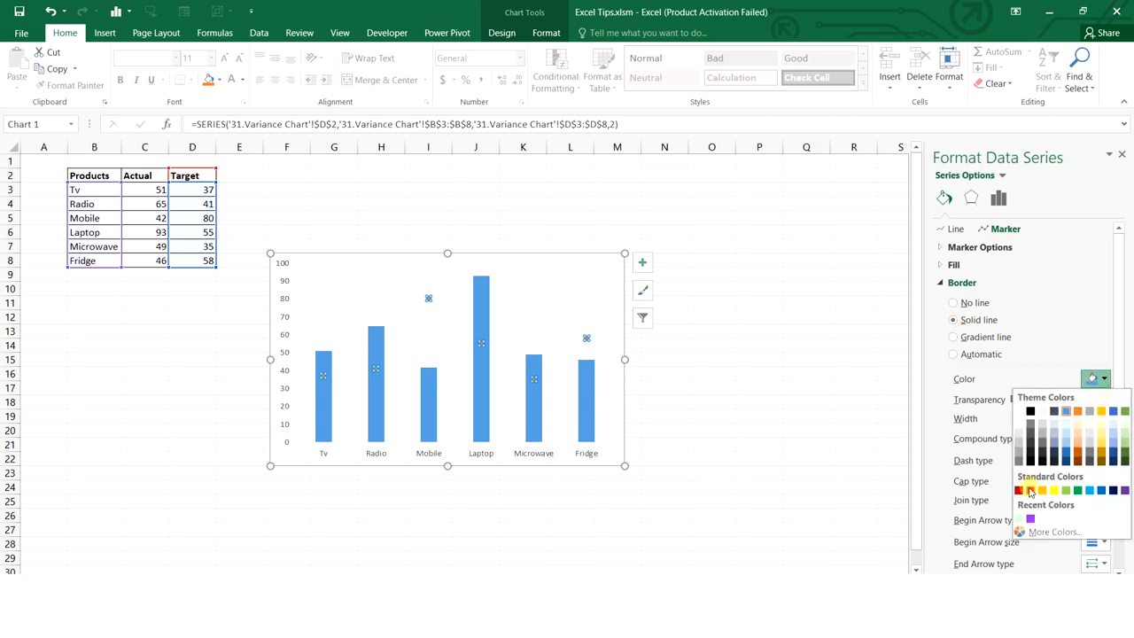
left_click(1029, 491)
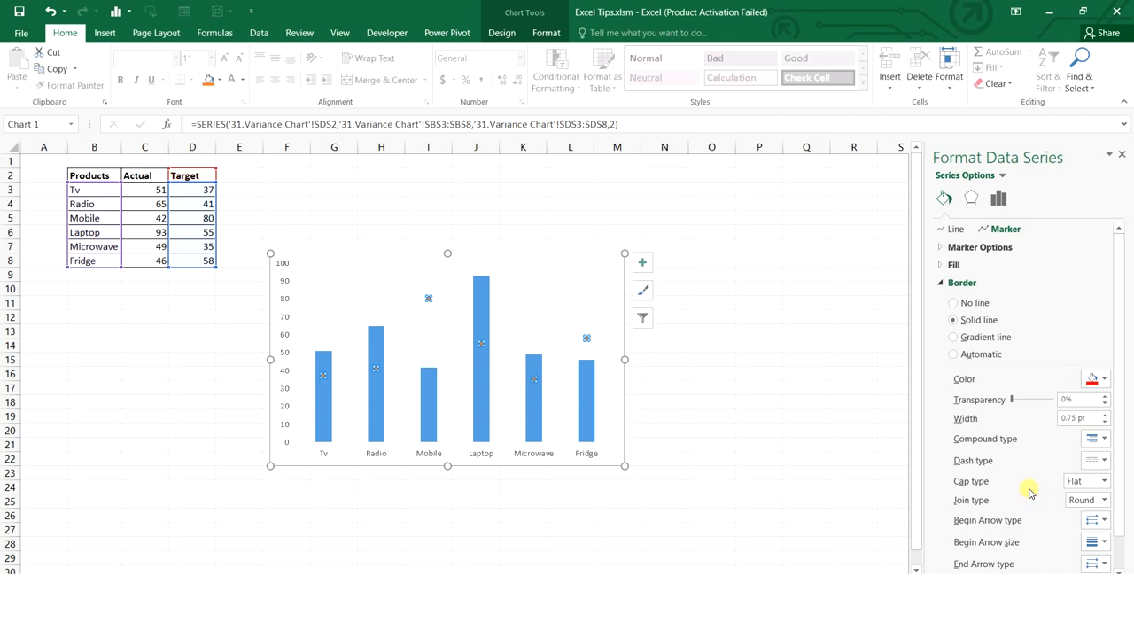
Make Target markers built-in dashes of size 25 with no border, then recalculate with F9
left_click(946, 248)
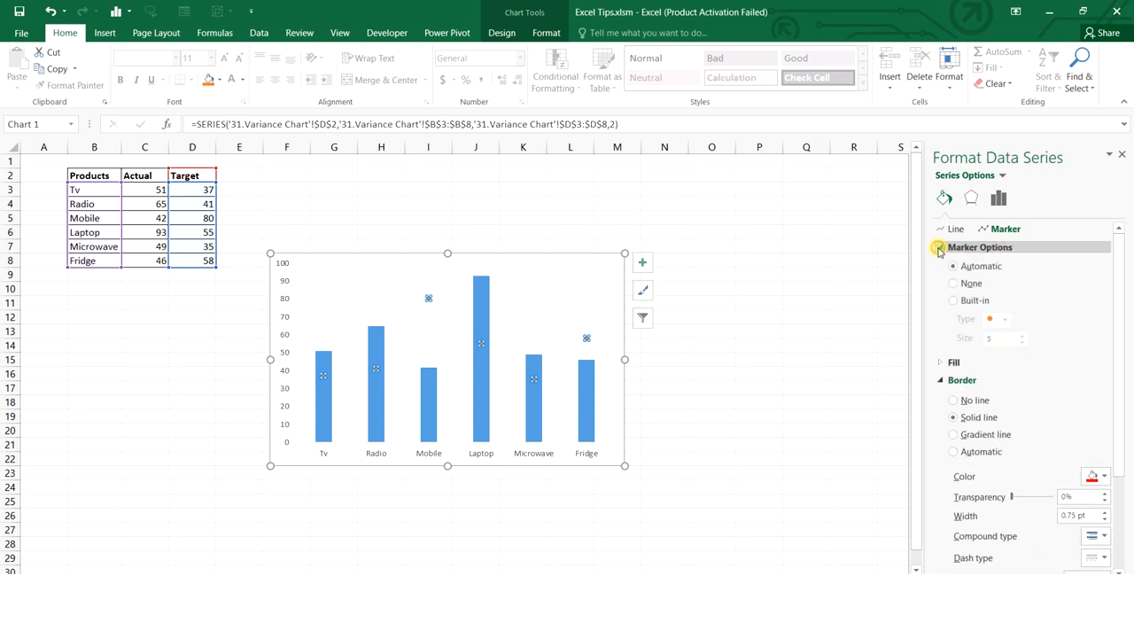
left_click(953, 303)
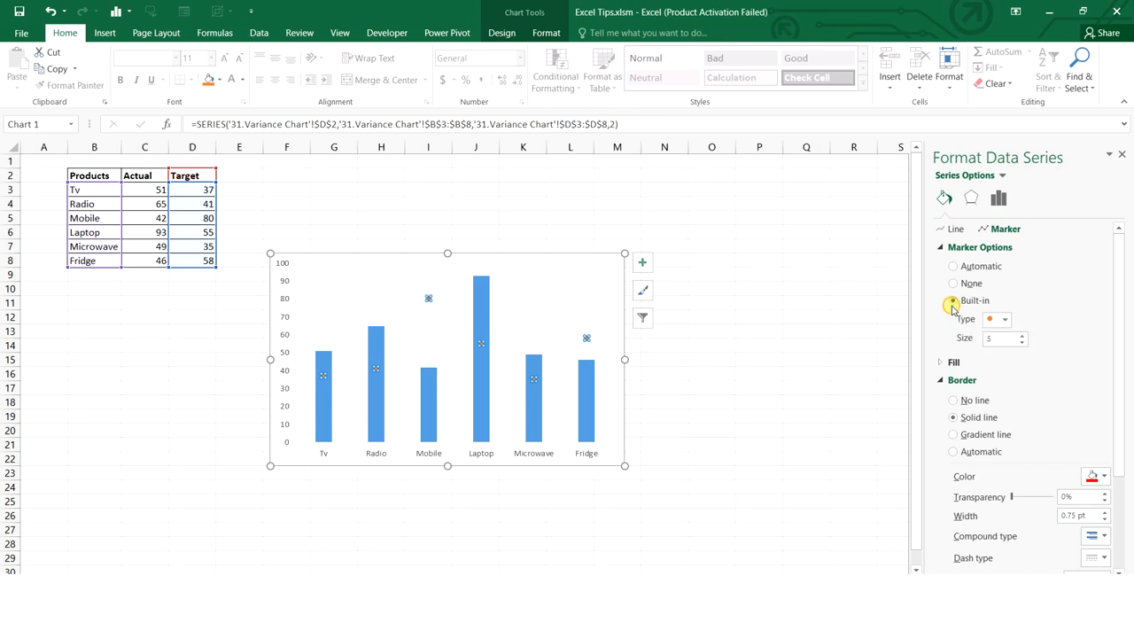
left_click(1005, 321)
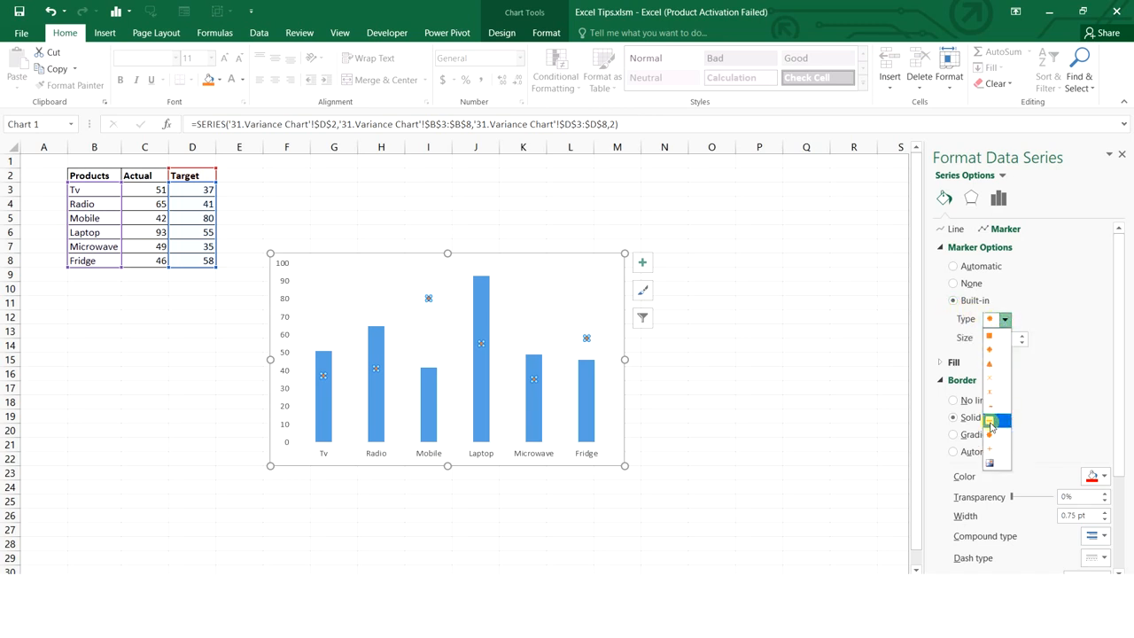
left_click(990, 425)
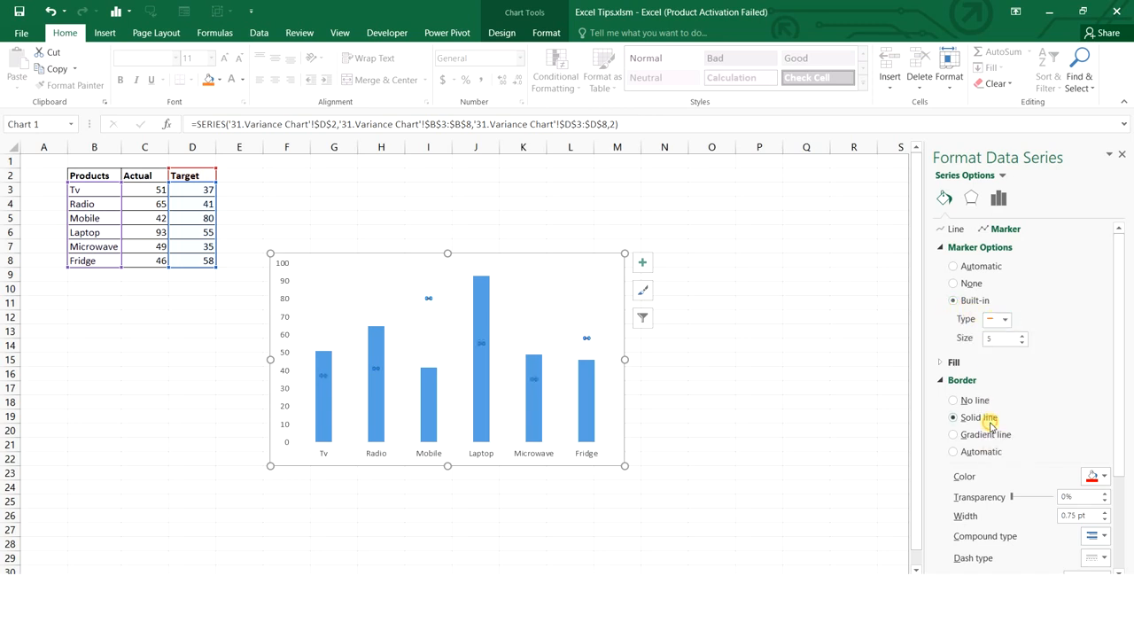
double_click(1005, 339)
type("25")
key("Return")
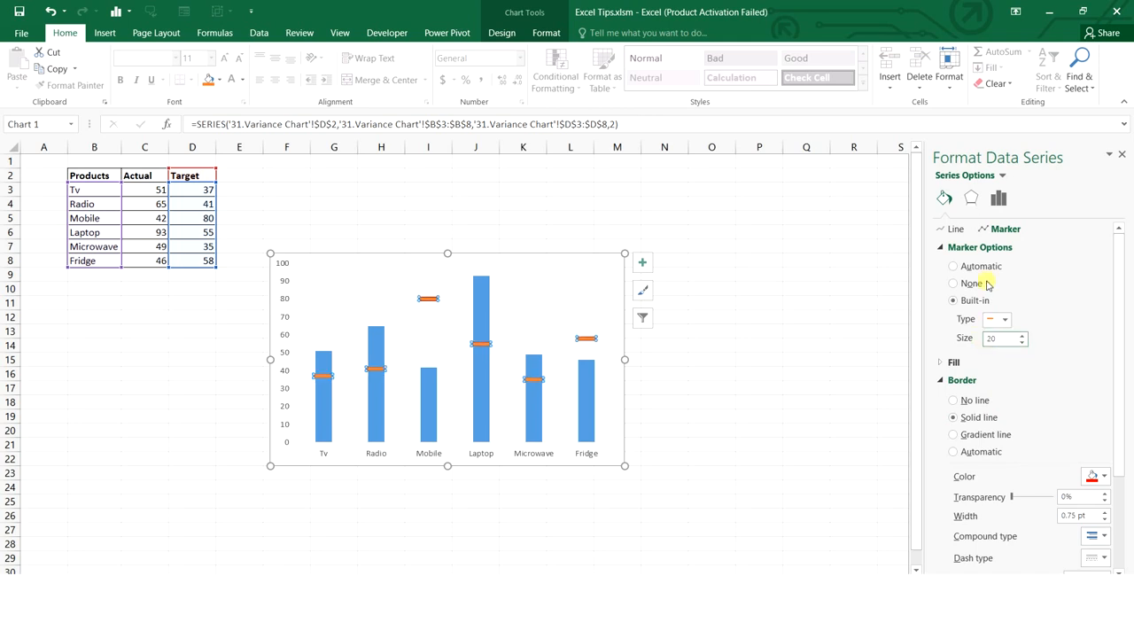
left_click(955, 402)
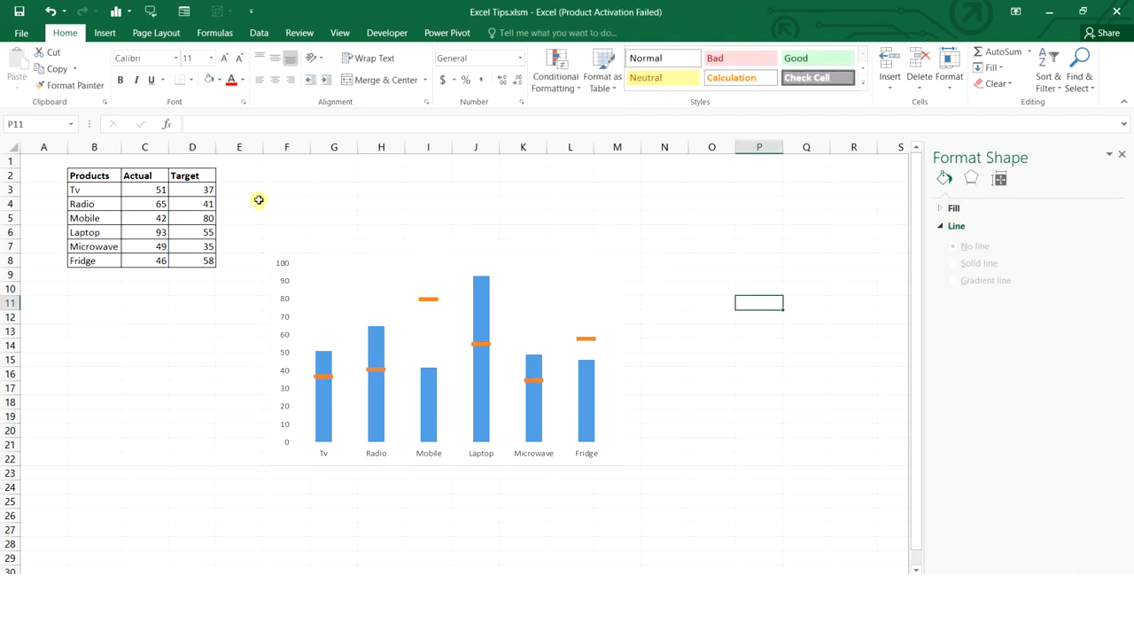
double_click(397, 228)
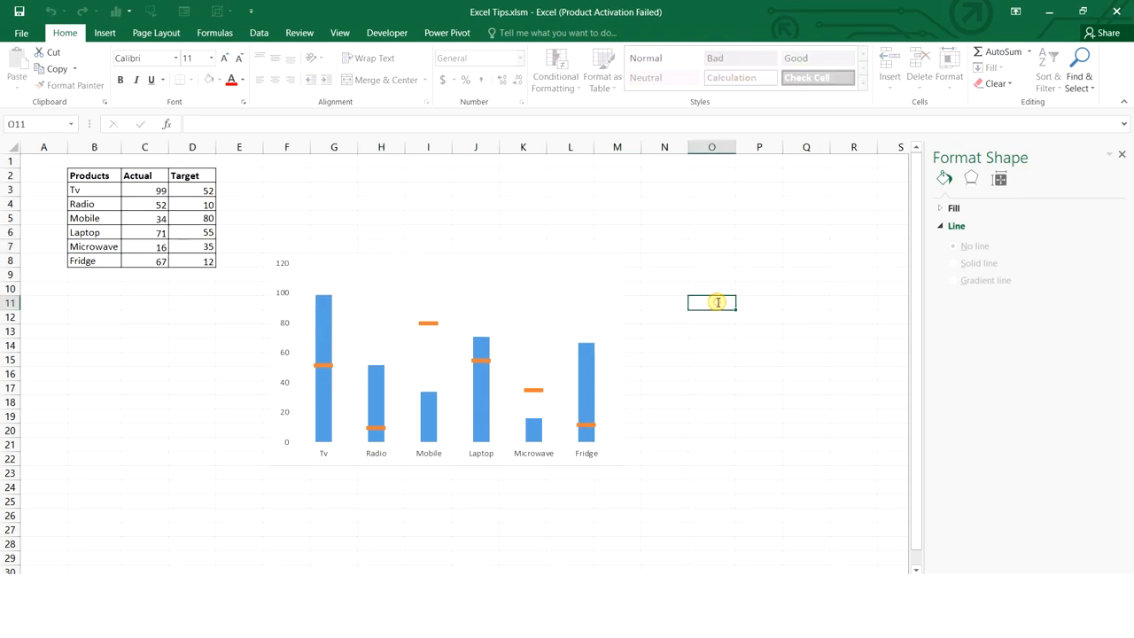
key("F9")
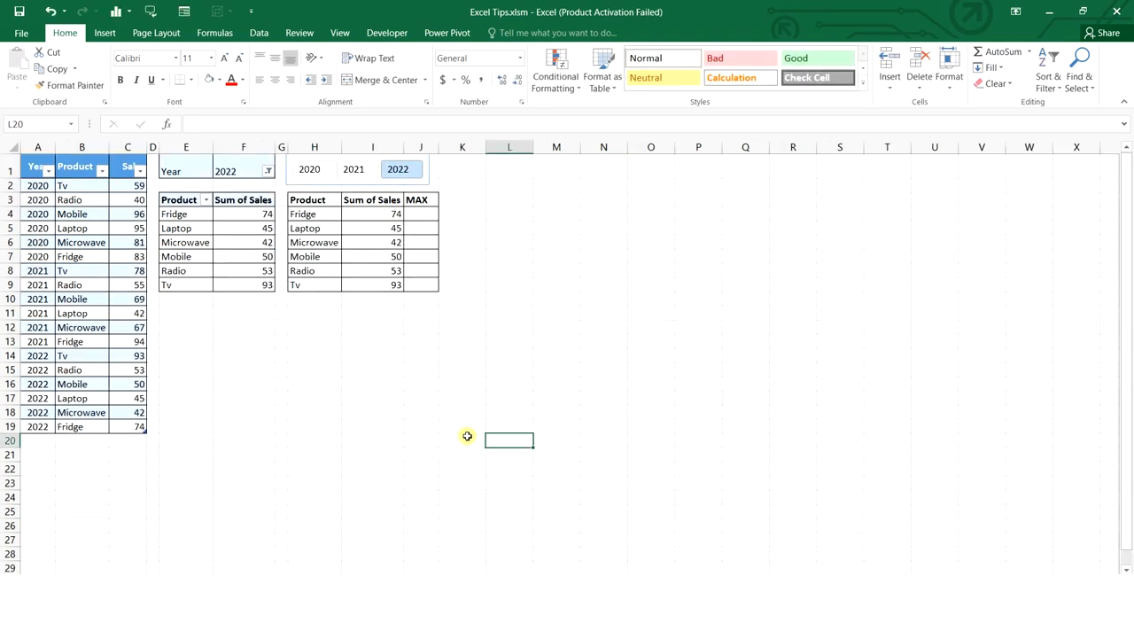
Test the Year slicer by filtering the pivot tables to 2020, 2021 and 2022
left_click(310, 171)
left_click(352, 171)
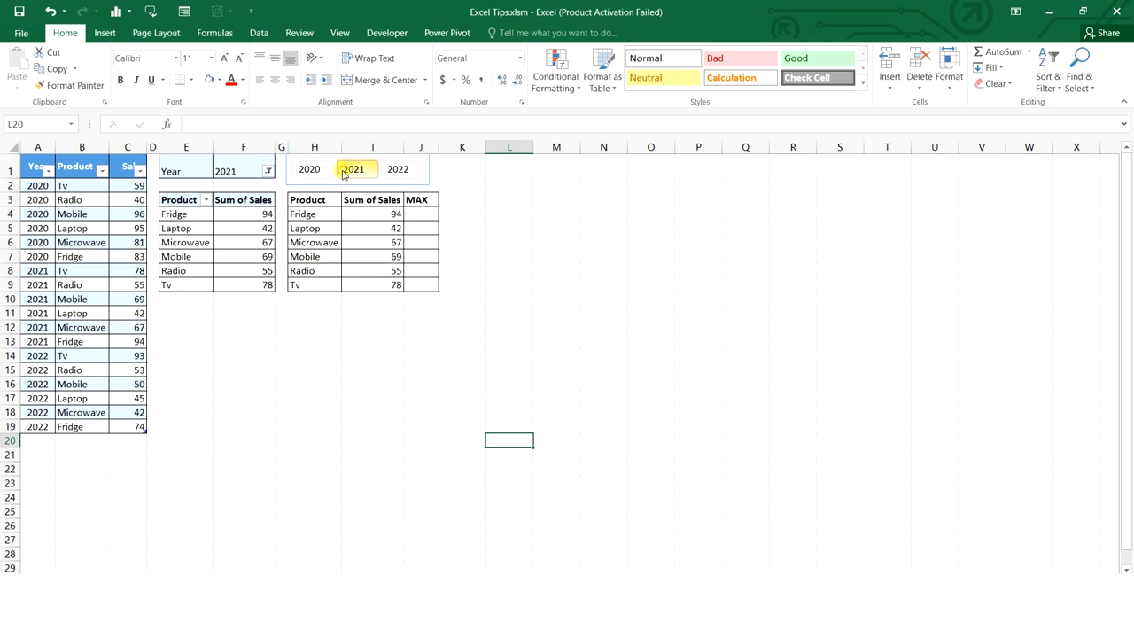
left_click(415, 173)
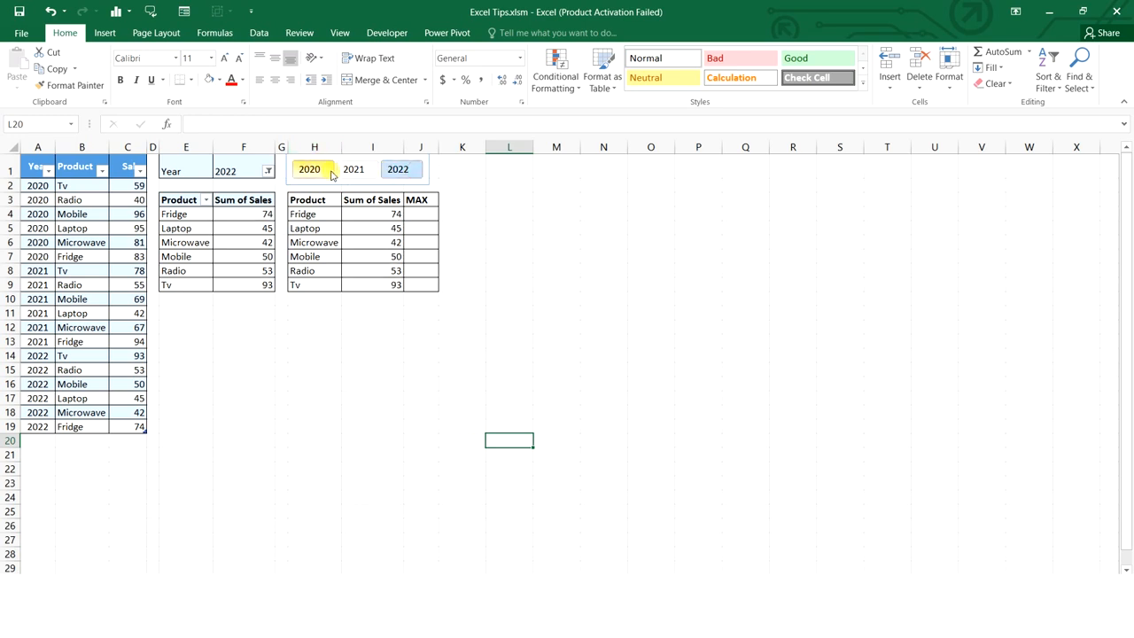
left_click(310, 170)
left_click(353, 171)
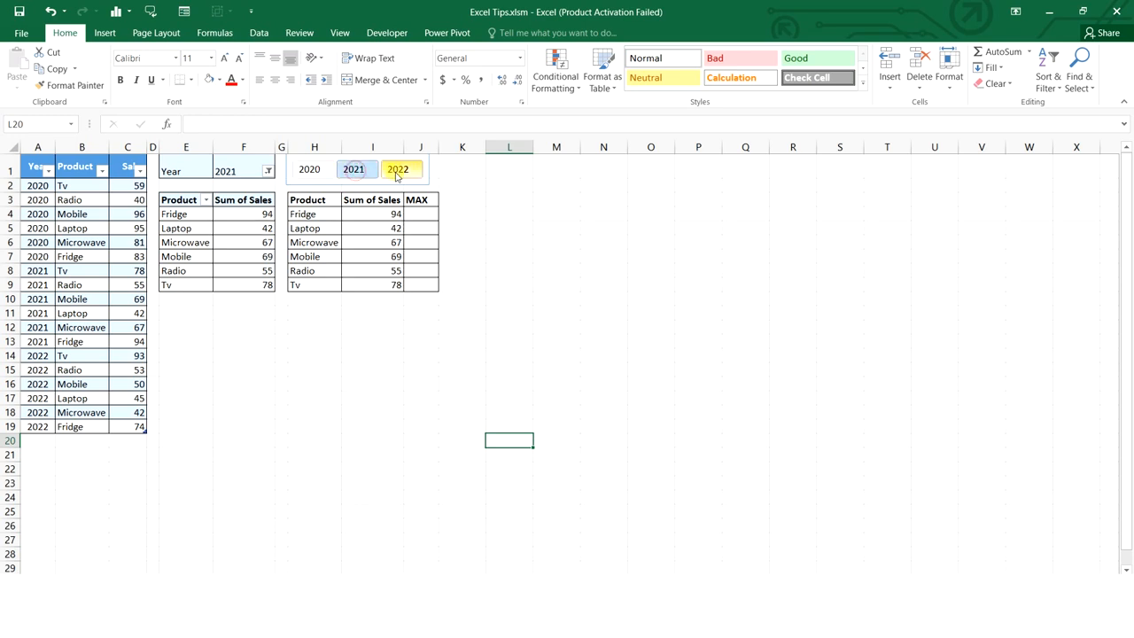
left_click(398, 171)
Inspect the OFFSET formulas in H4 and I4 and the empty J4, then filter to 2021
left_click(24, 159)
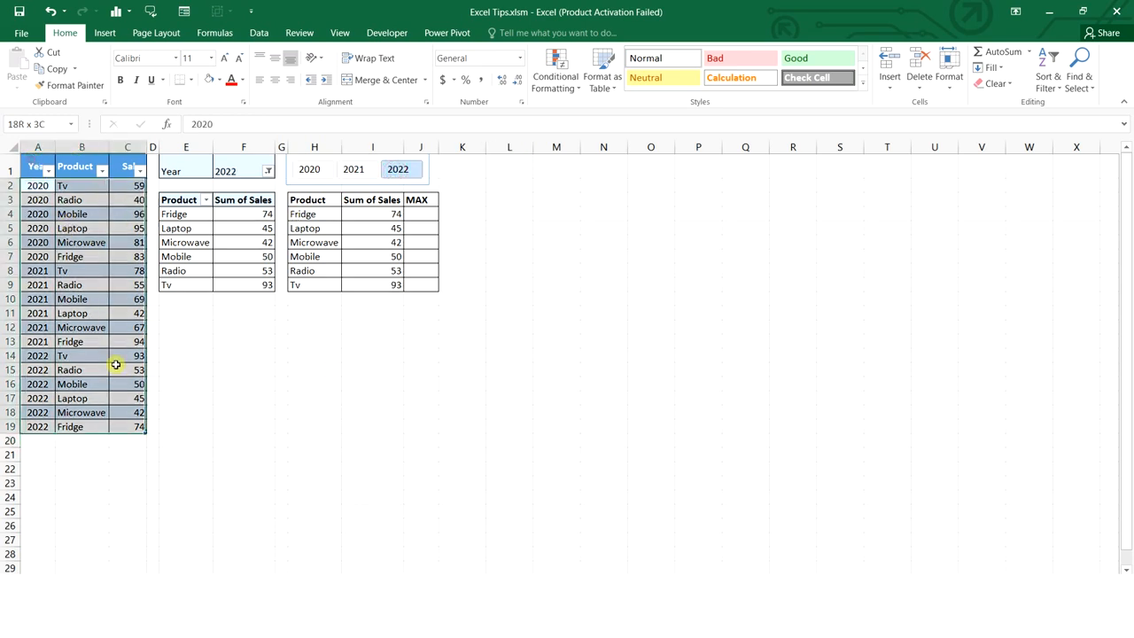
left_click_drag(185, 171, 254, 288)
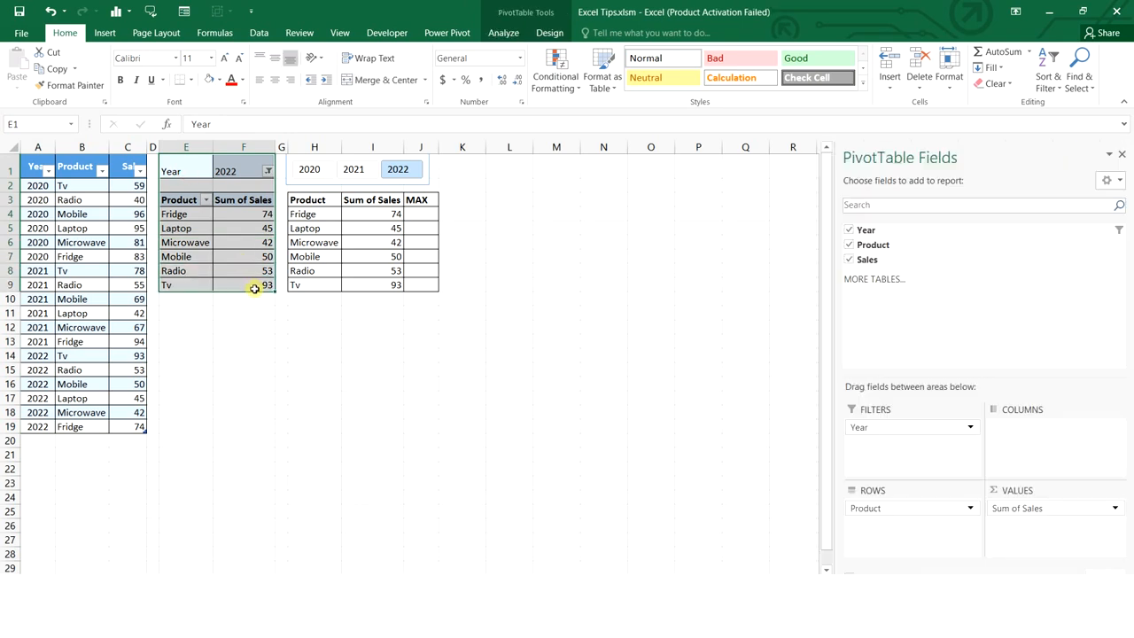
left_click(319, 218)
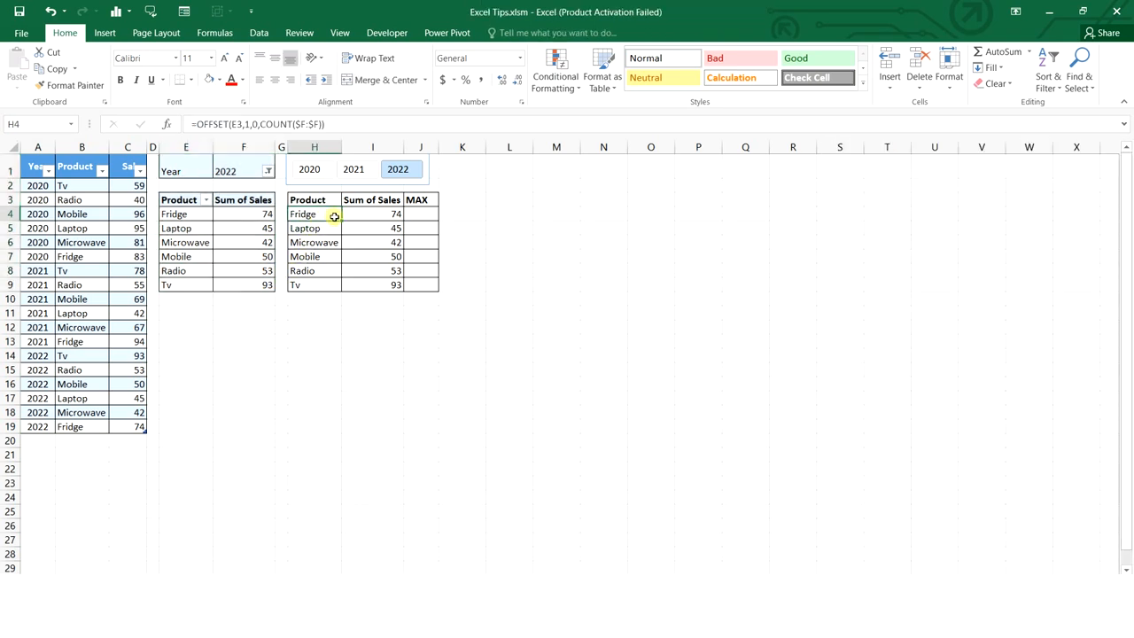
left_click(361, 213)
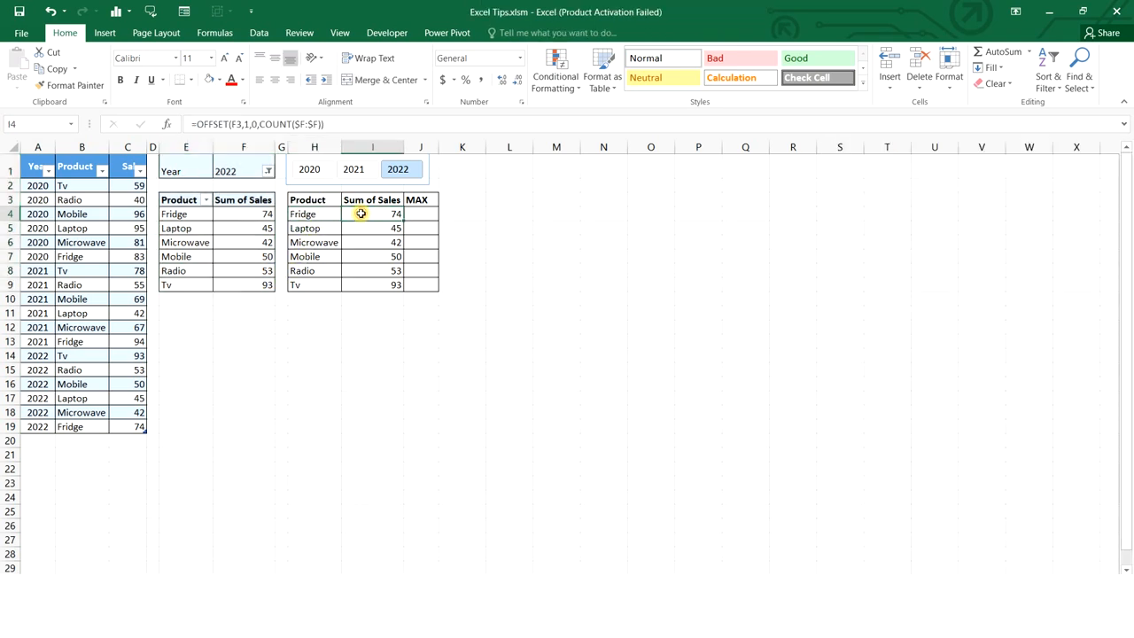
left_click(418, 214)
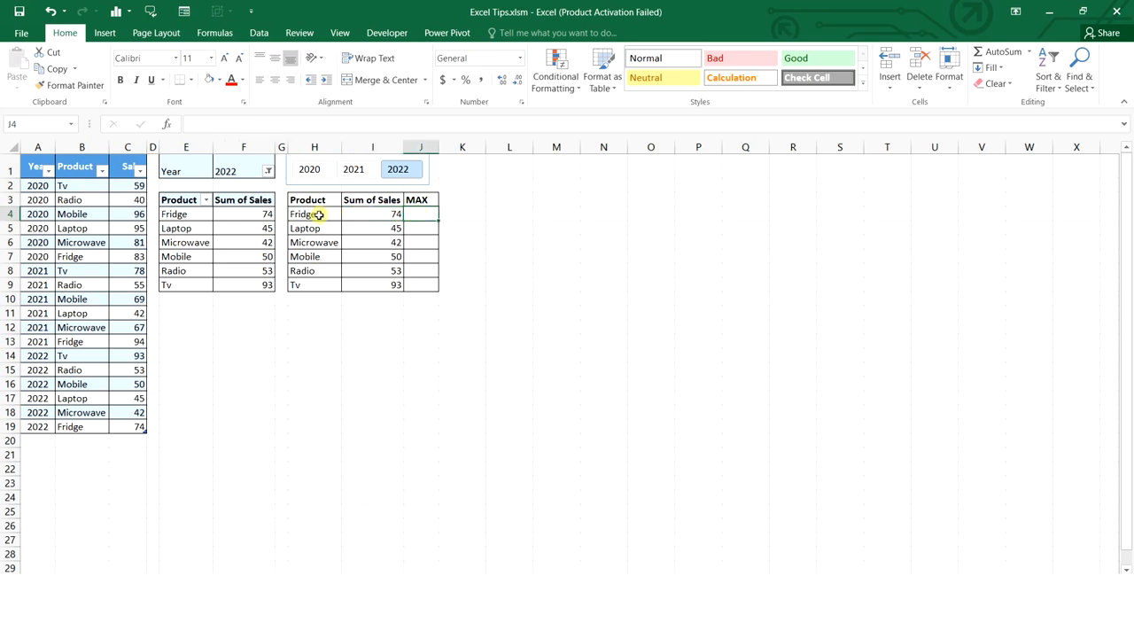
left_click_drag(318, 214, 372, 283)
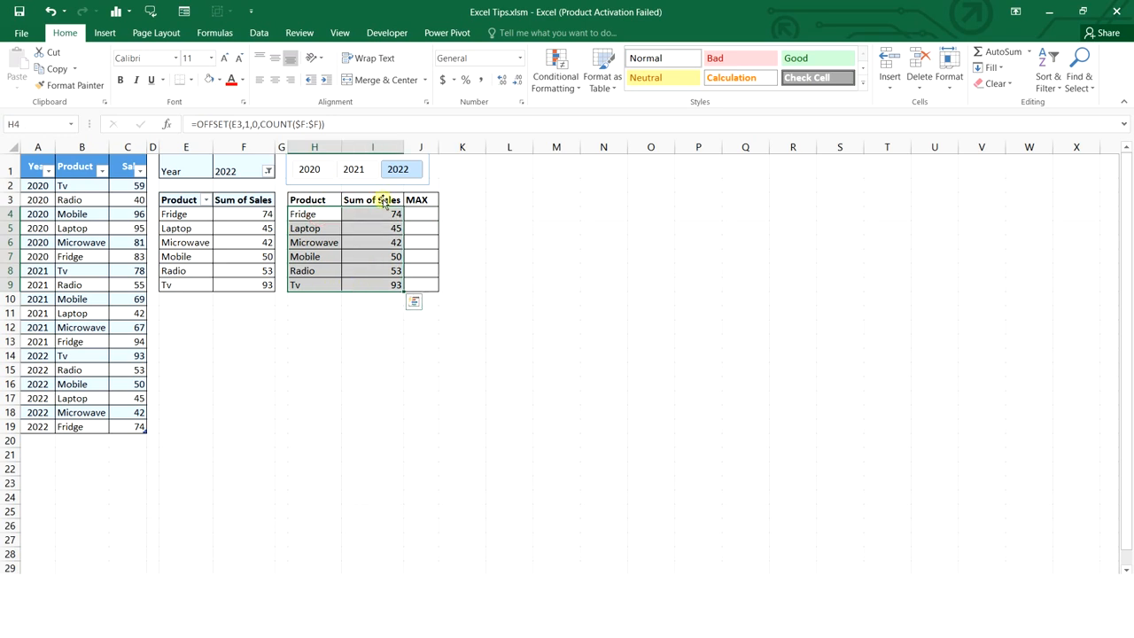
left_click(354, 169)
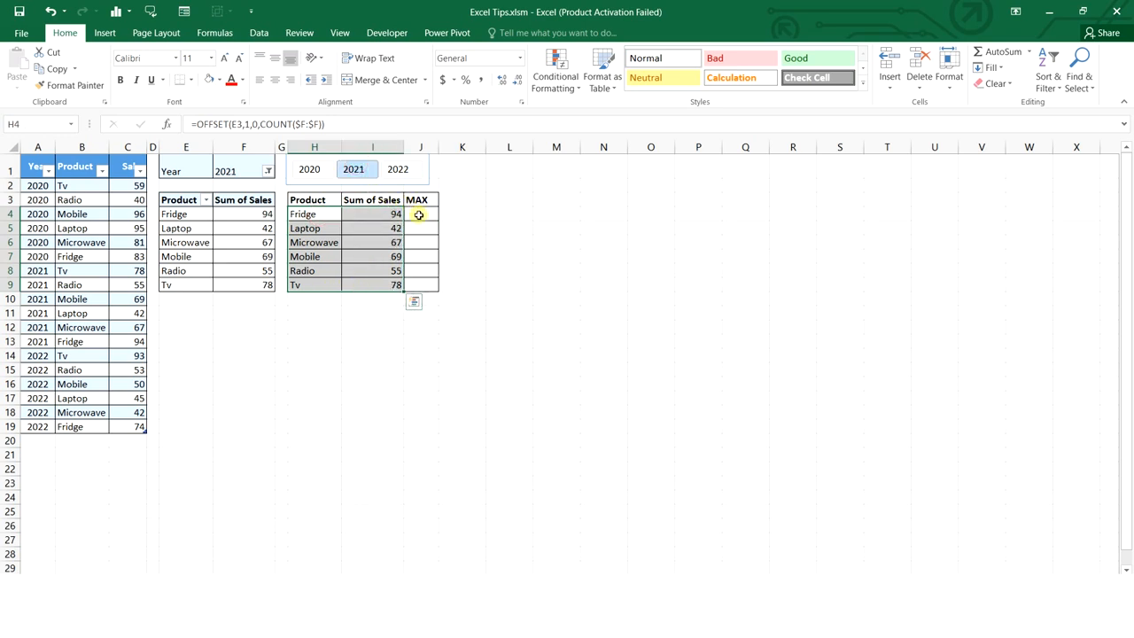
Enter =IF(I4=MAX($I$4:$I$9),I4,"") in J4
left_click(418, 214)
type("=if")
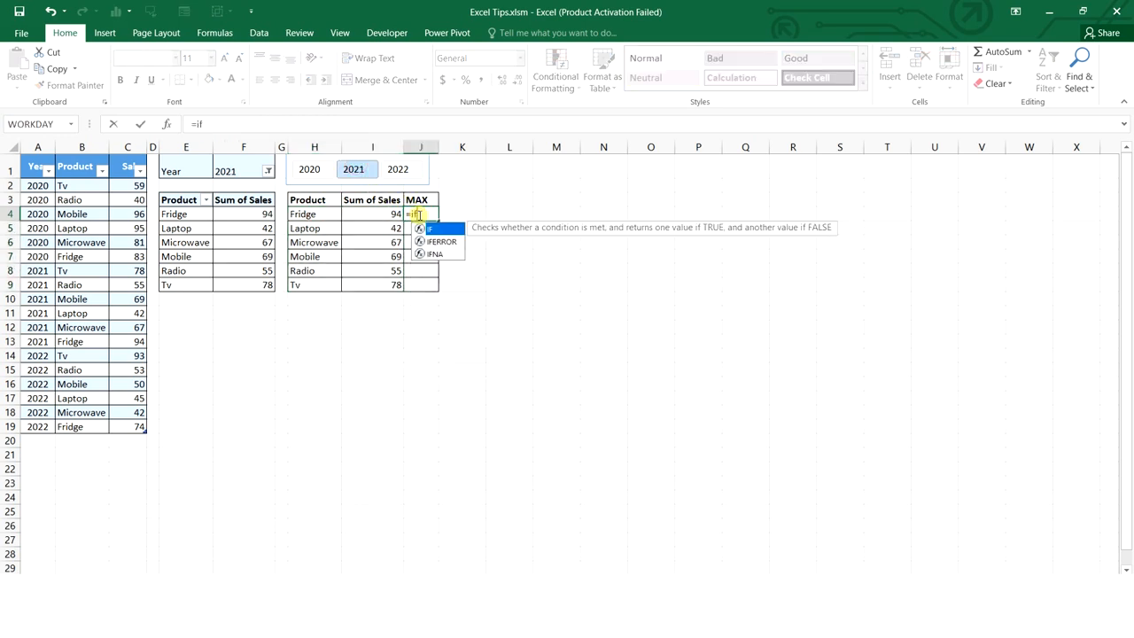
key("Tab")
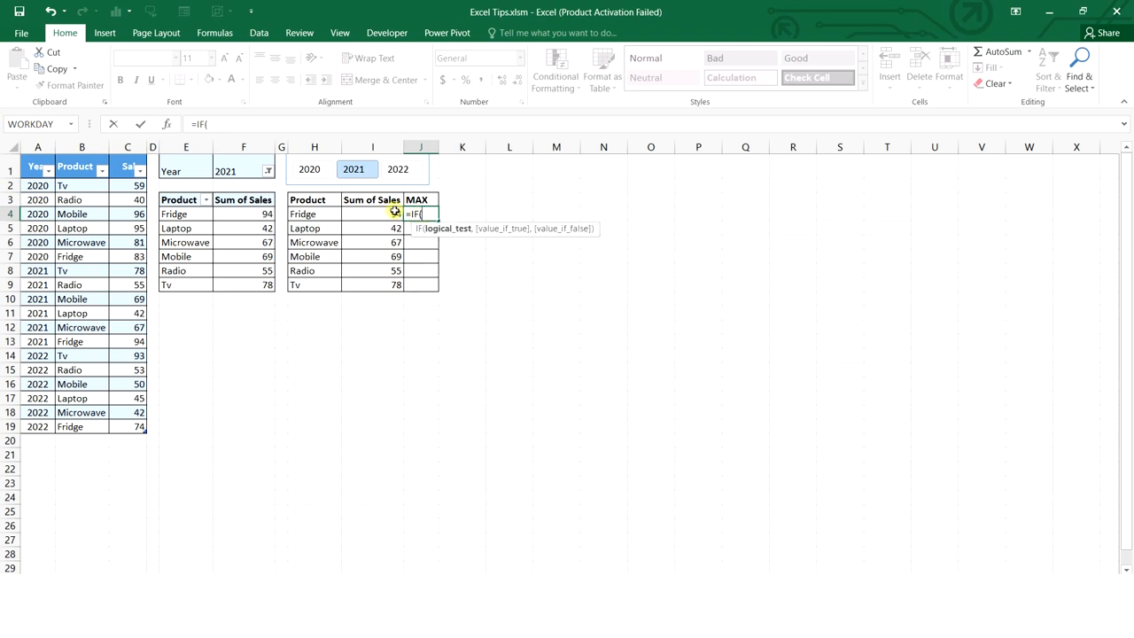
left_click(385, 213)
type("=")
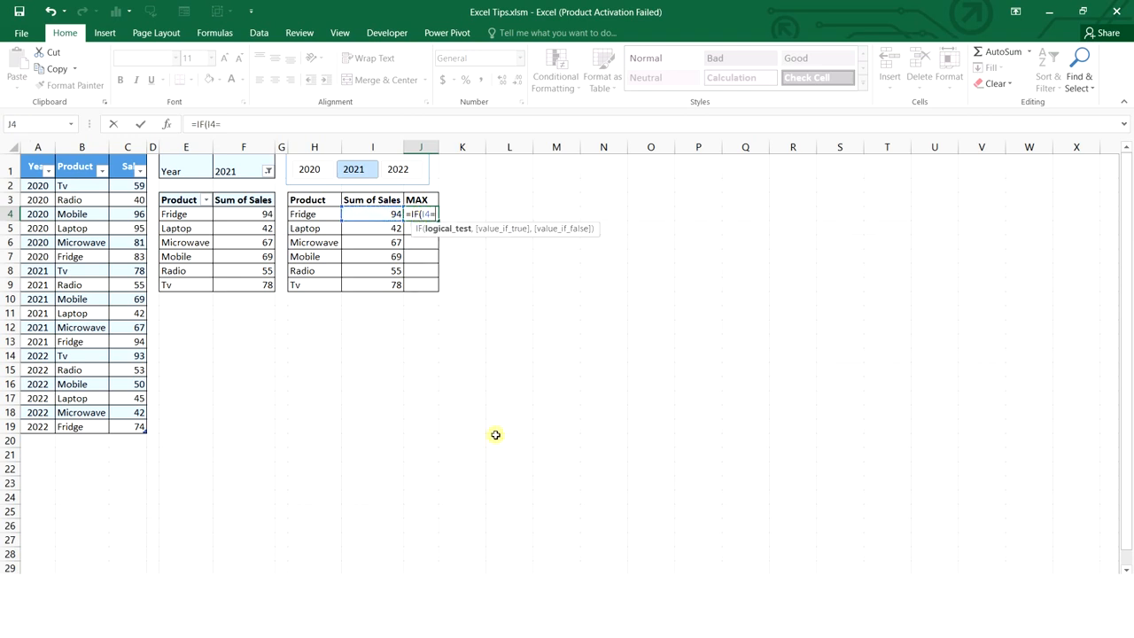
type("max")
key("Tab")
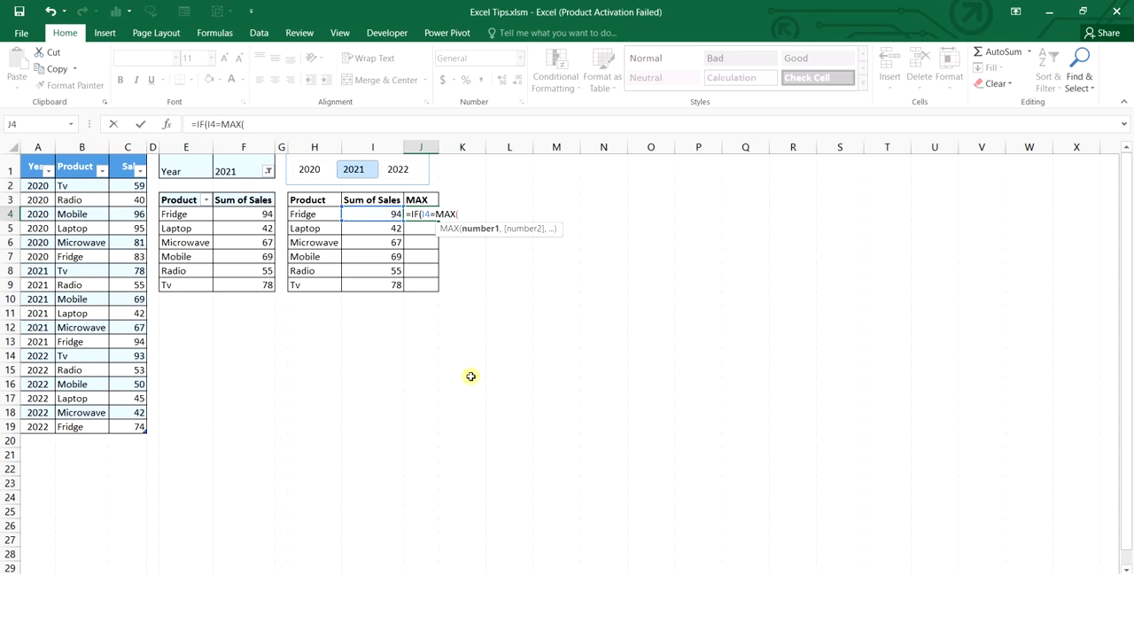
left_click_drag(384, 213, 385, 282)
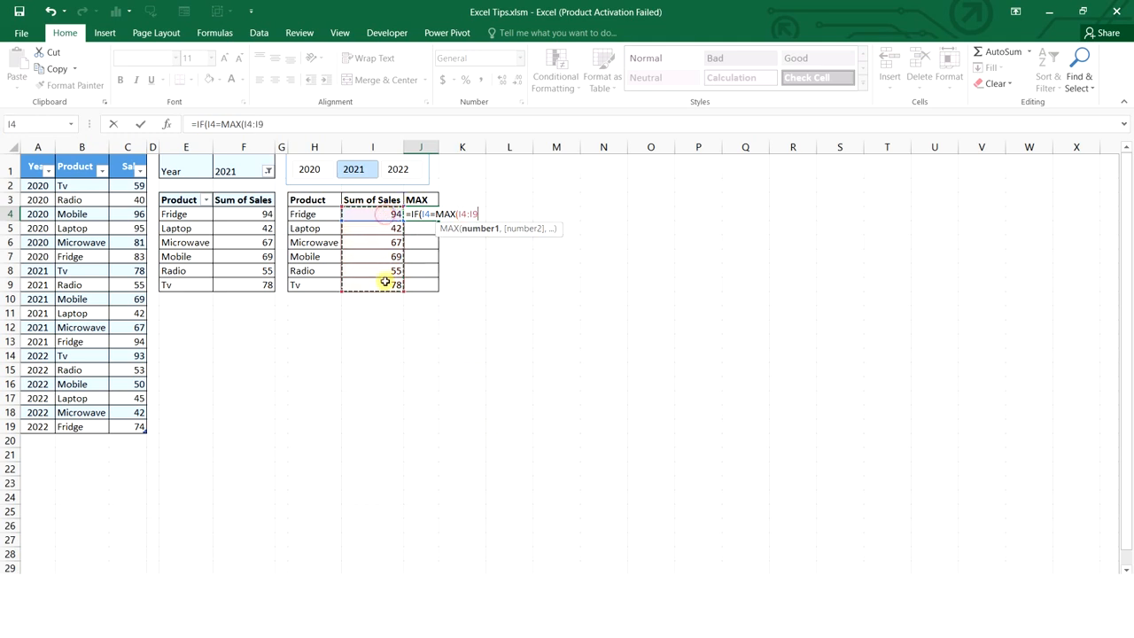
key("F4")
type(")")
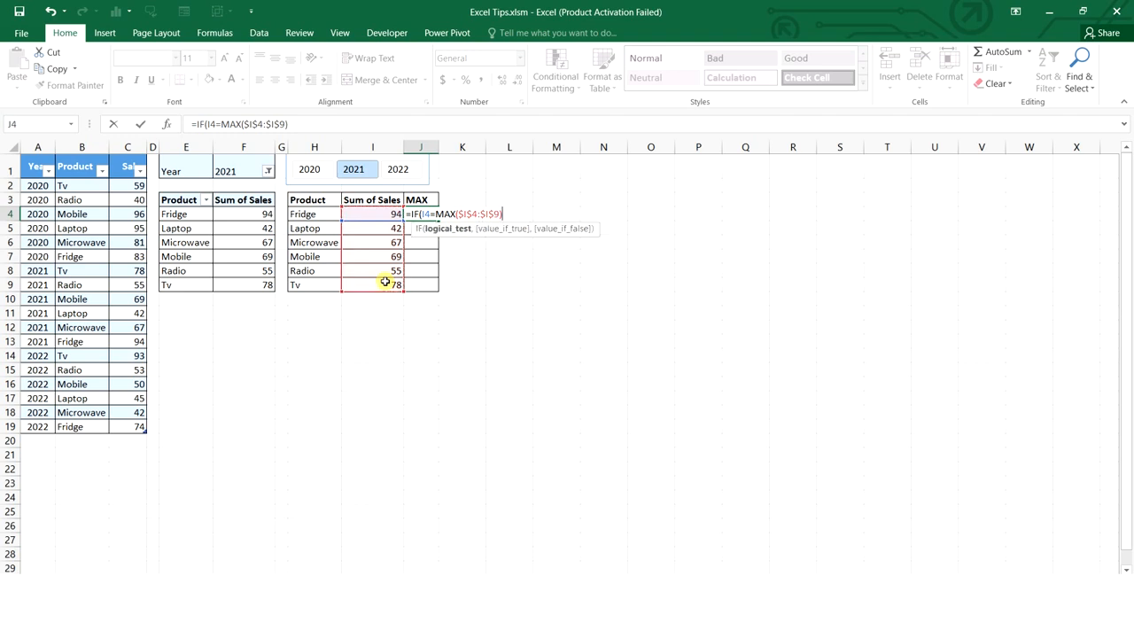
type(",")
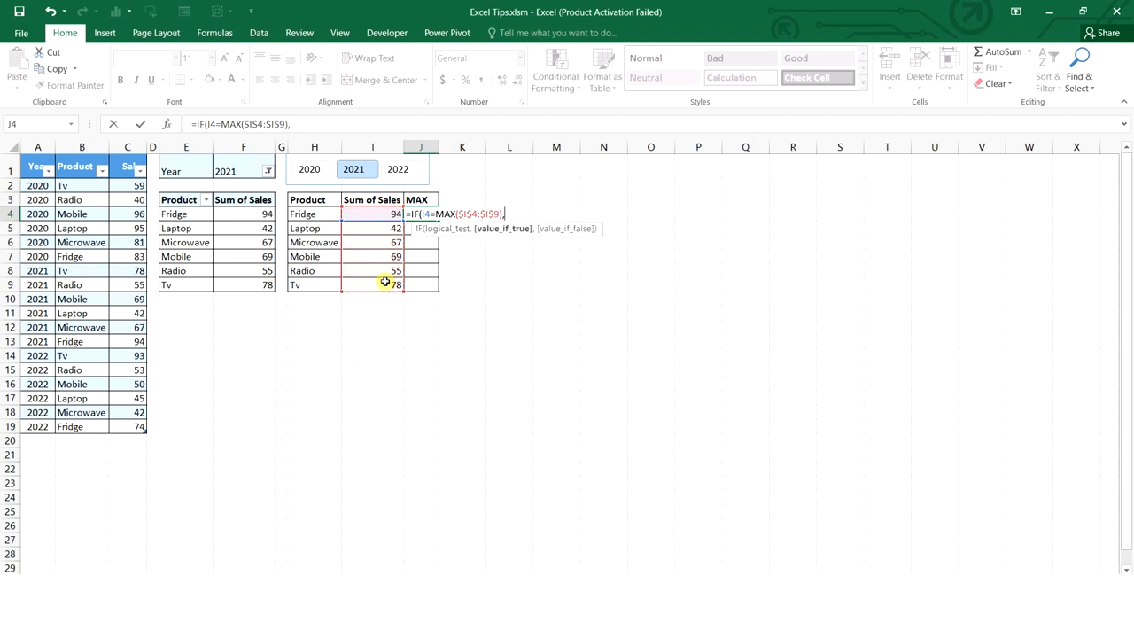
left_click(388, 216)
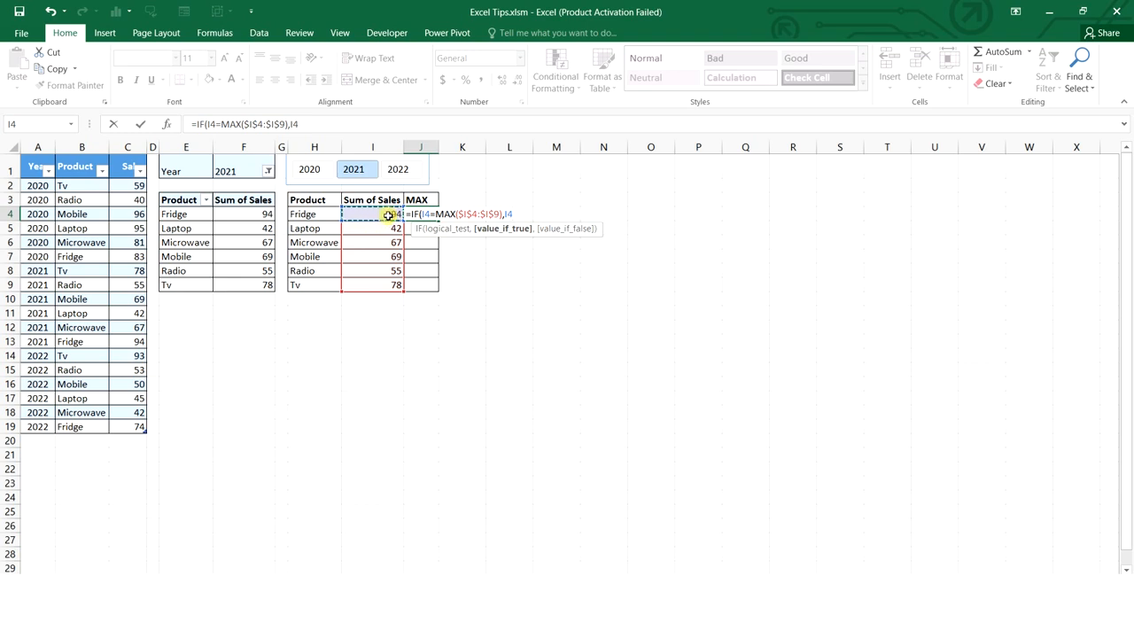
type(",")
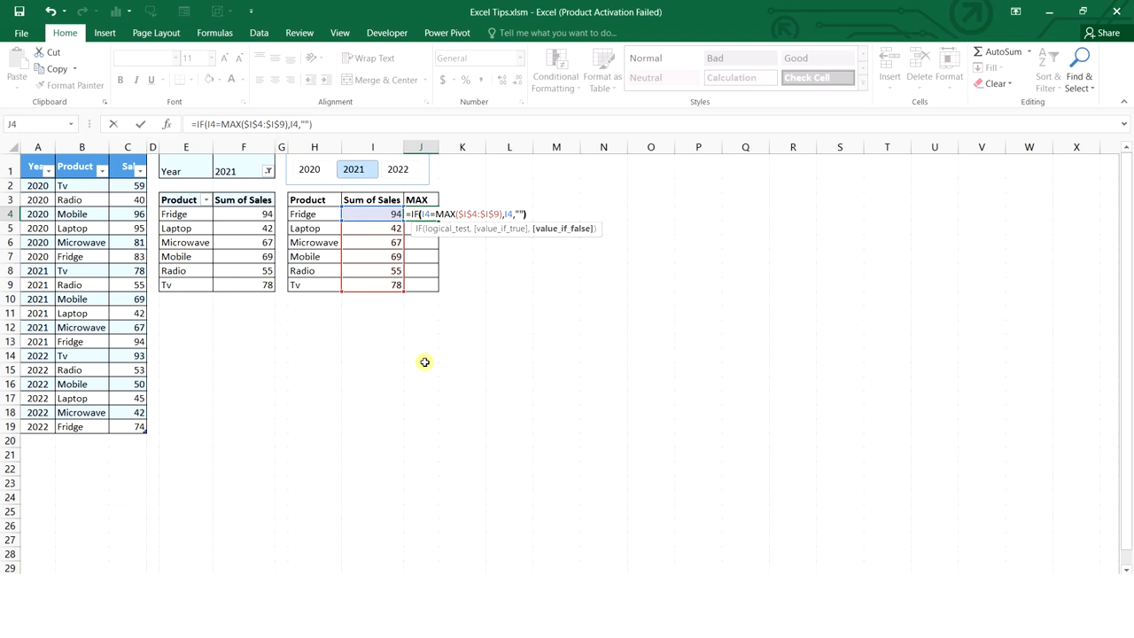
key("Return")
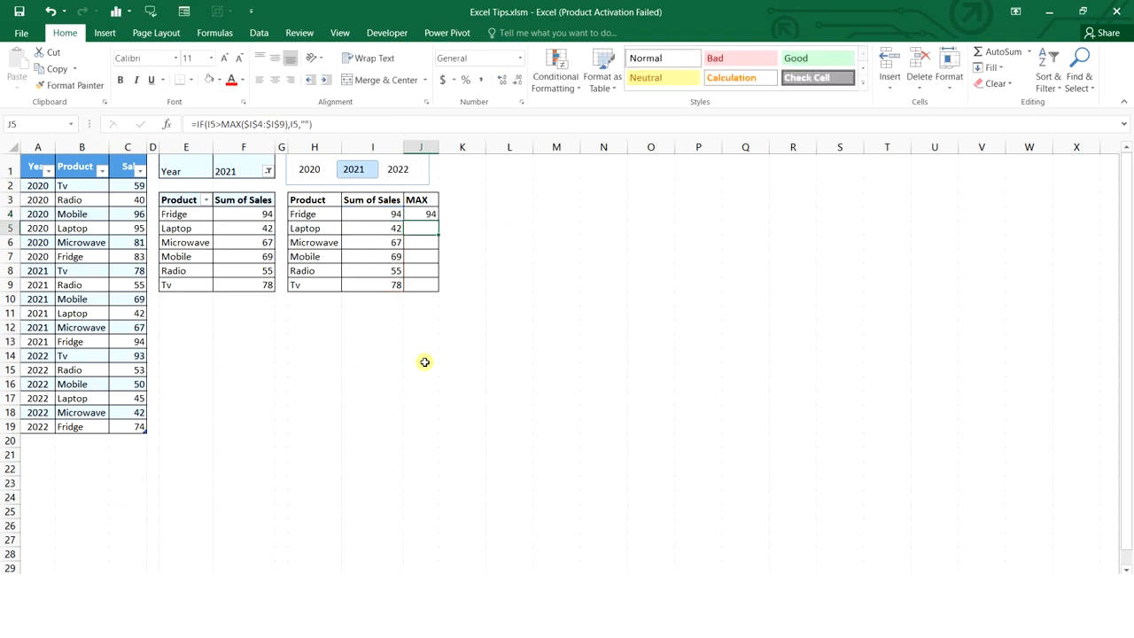
Copy the J4 formula down to J9 and test it with the 2022, 2021 and 2020 filters
left_click(431, 214)
double_click(437, 220)
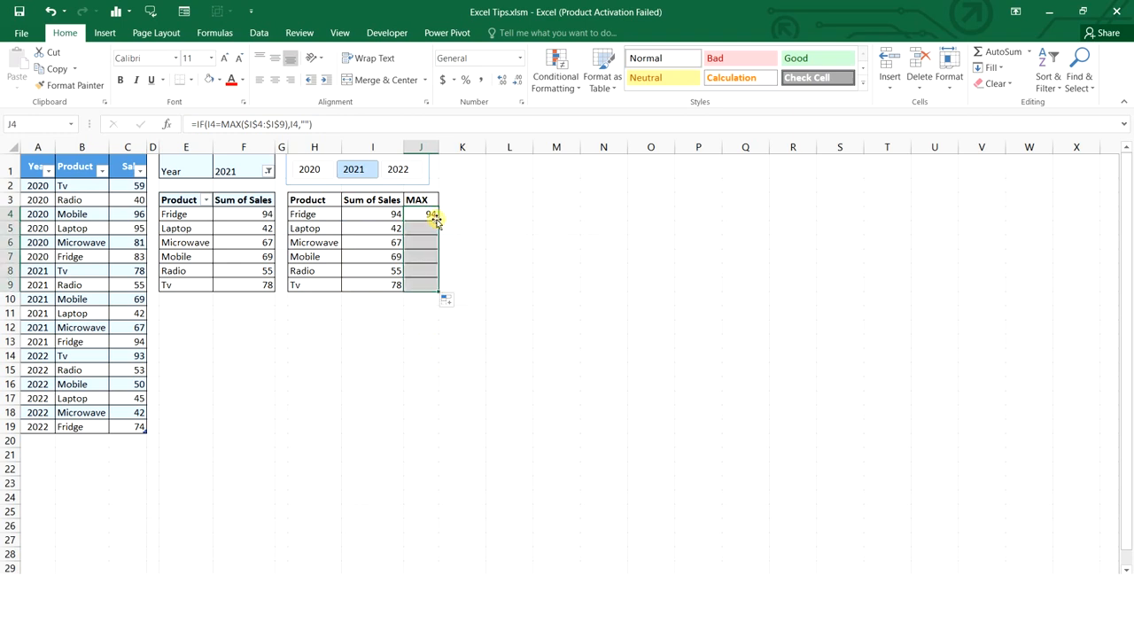
left_click(393, 175)
left_click(356, 174)
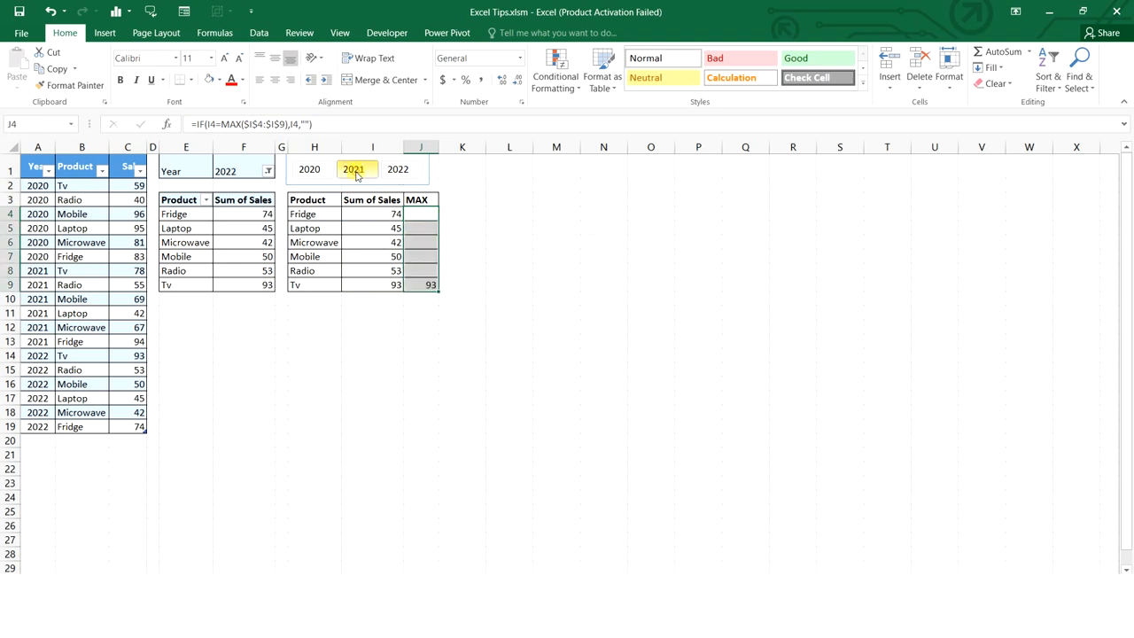
left_click(309, 171)
left_click(537, 331)
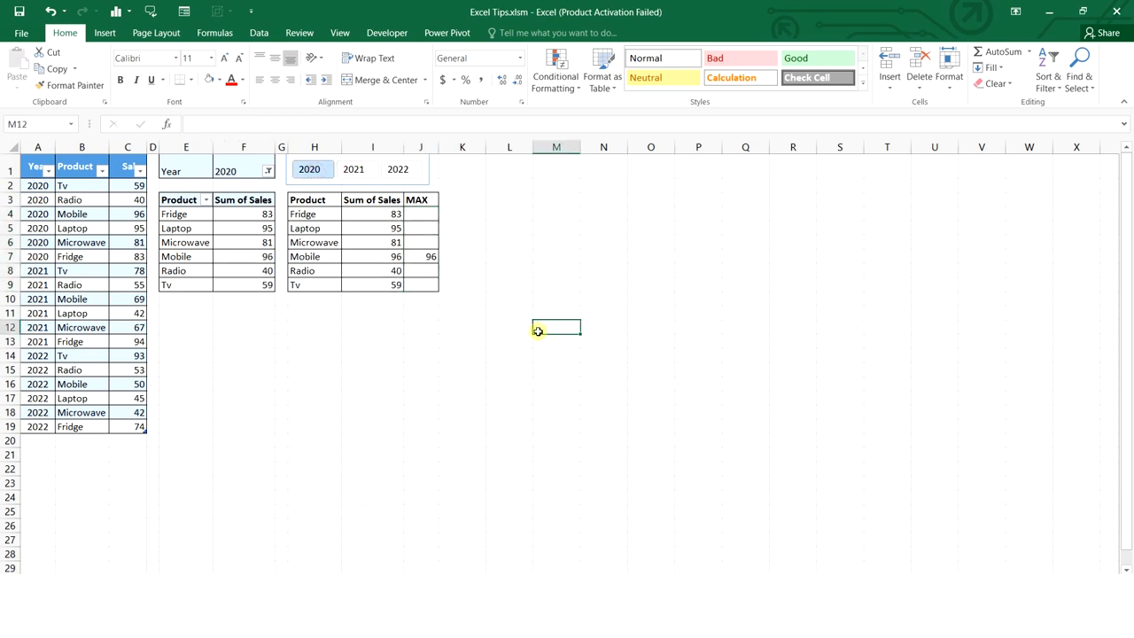
Insert a clustered column chart of H3:I9 sales and remove its title
left_click_drag(319, 200, 364, 287)
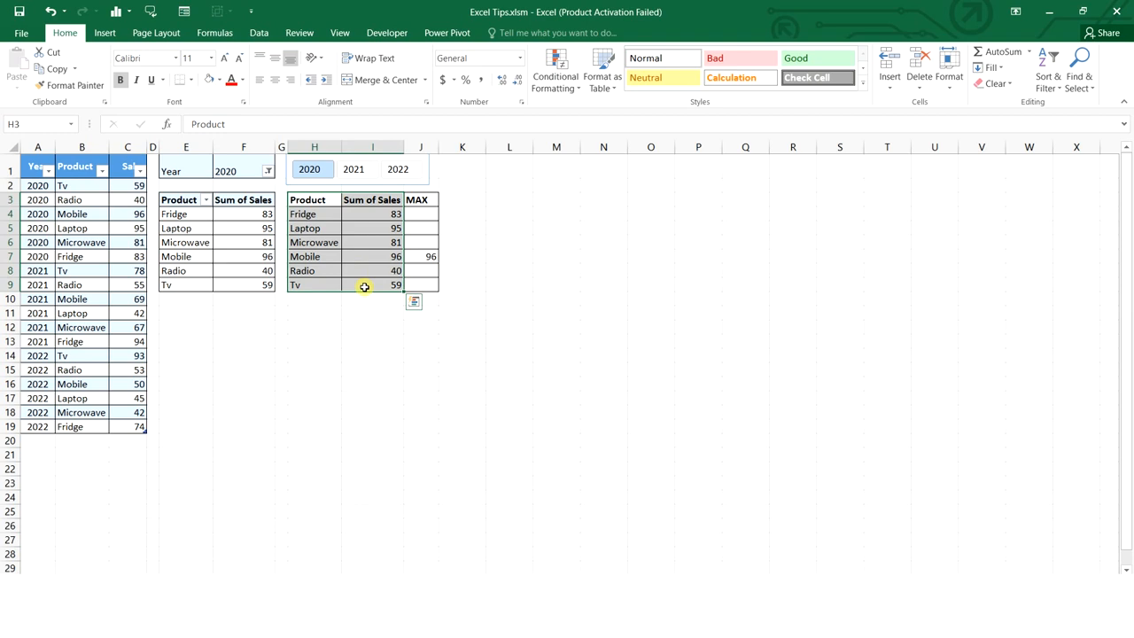
left_click(116, 11)
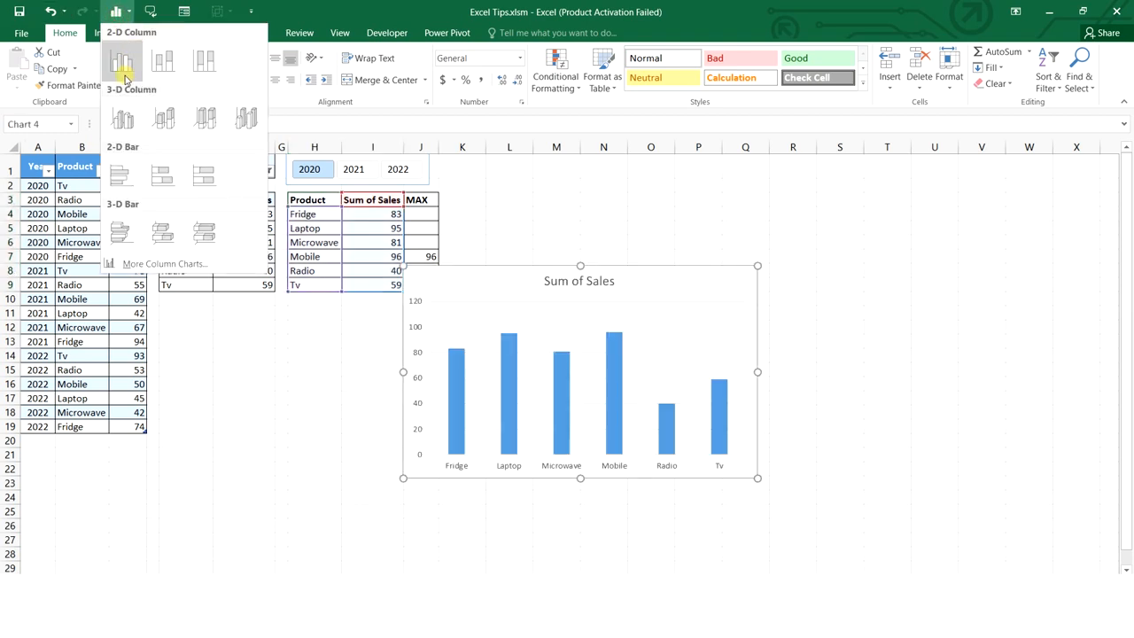
left_click(120, 60)
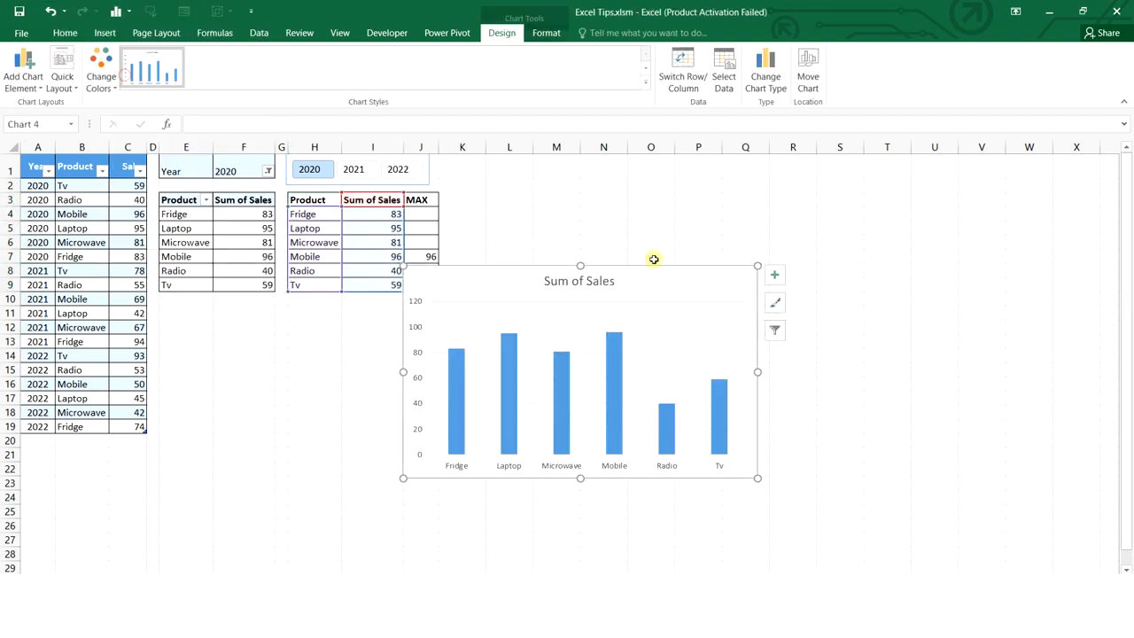
left_click(775, 275)
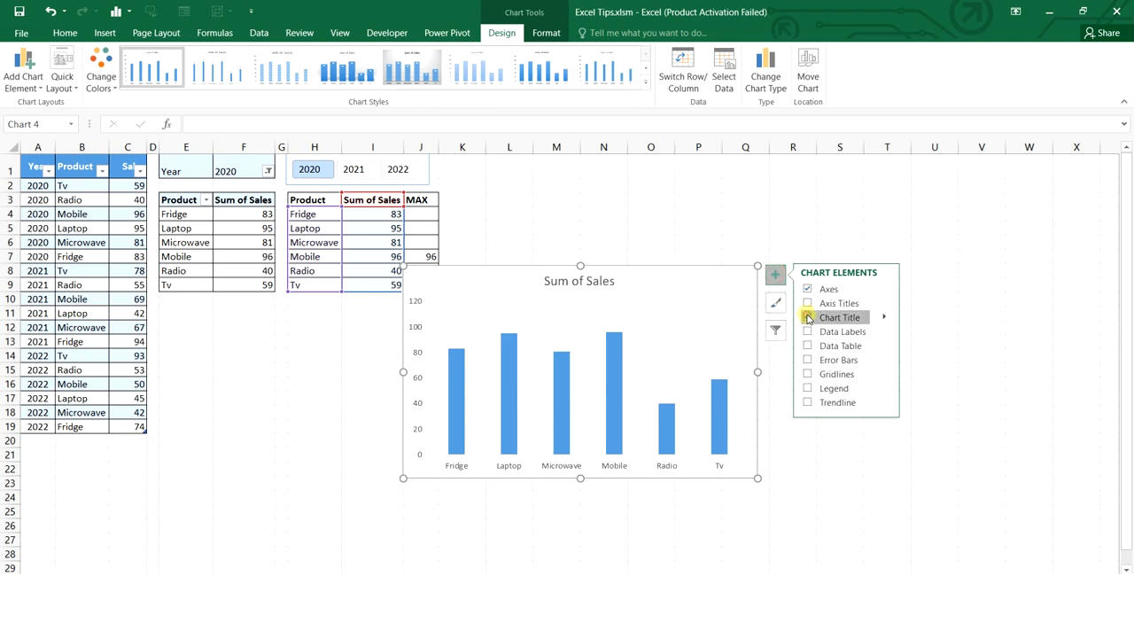
left_click(807, 317)
left_click(733, 254)
key("ctrl+z")
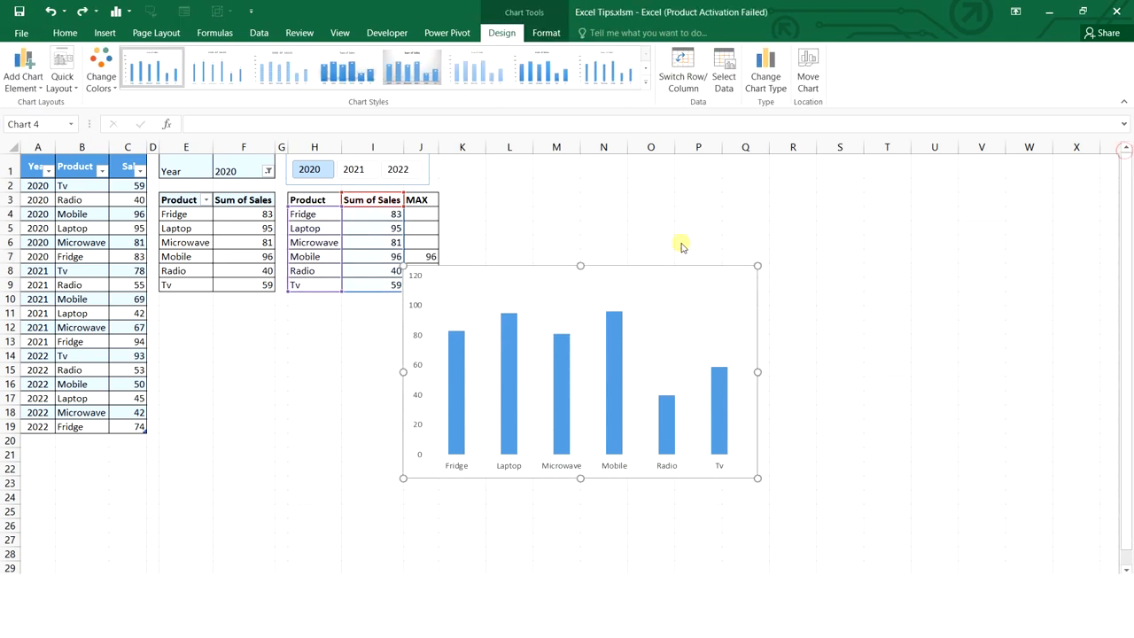
Add a MAX series with values J4:J9 to the chart
right_click(664, 267)
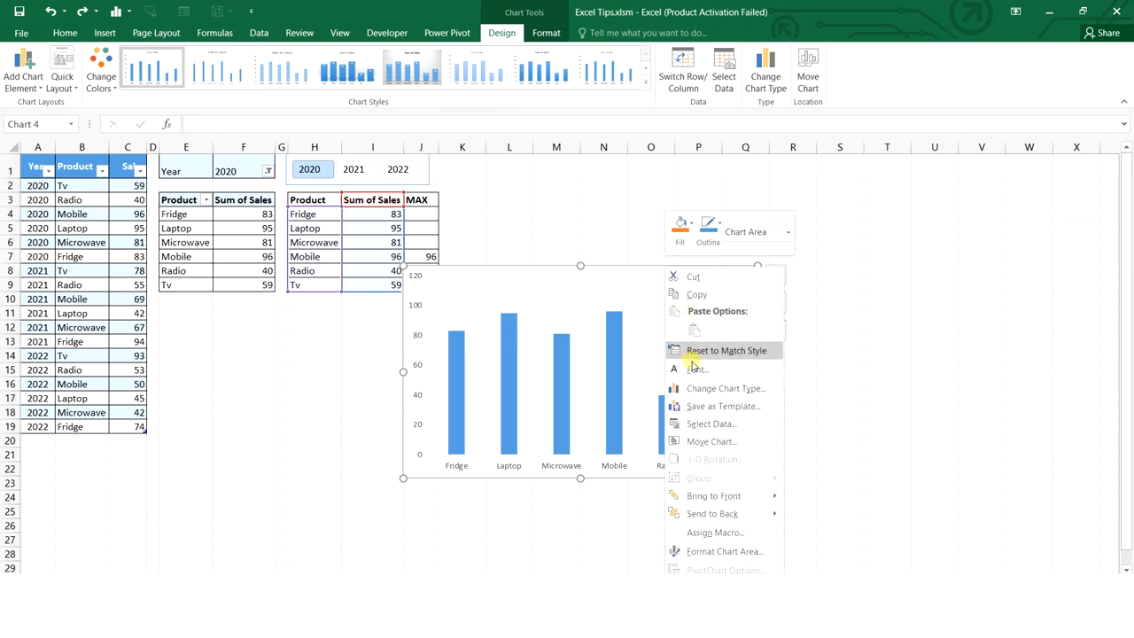
left_click(704, 423)
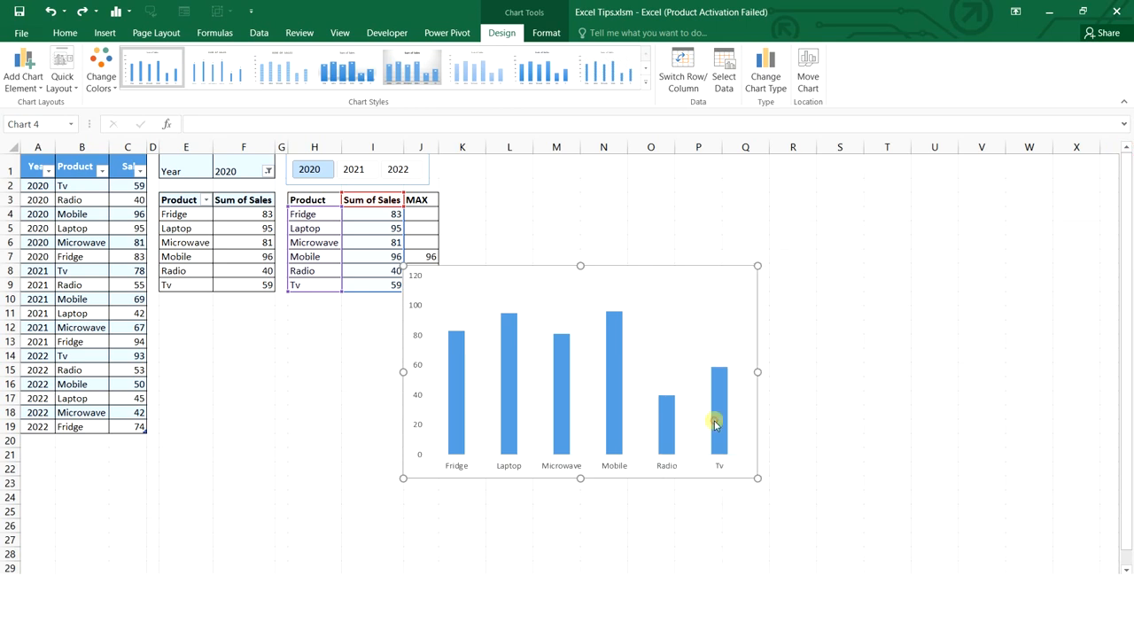
left_click(430, 374)
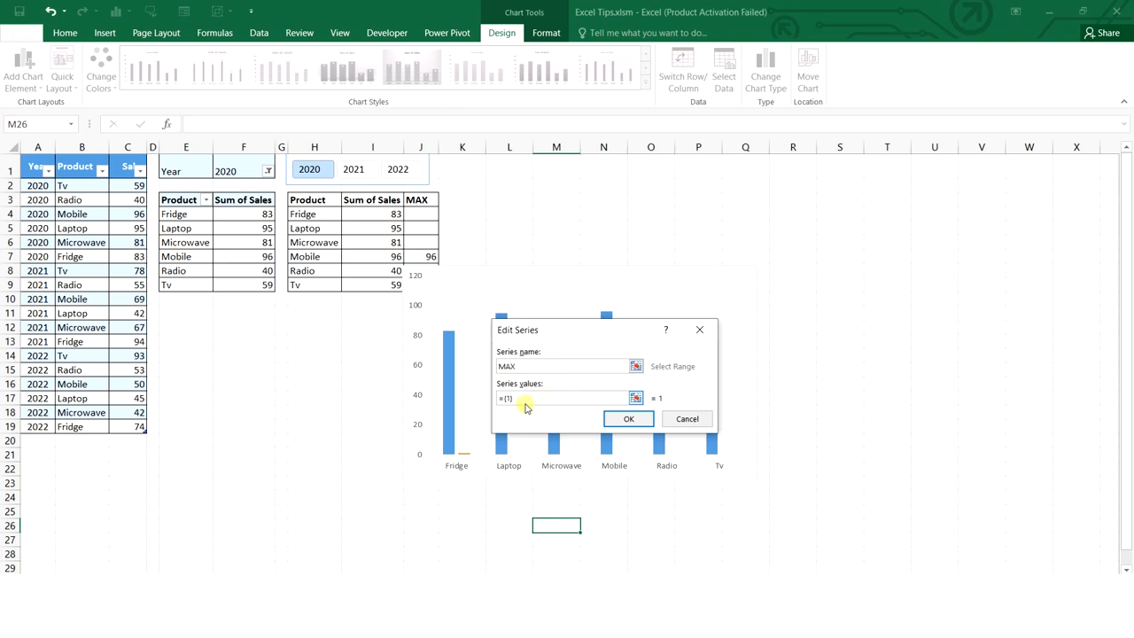
left_click_drag(525, 402, 480, 394)
key("BackSpace")
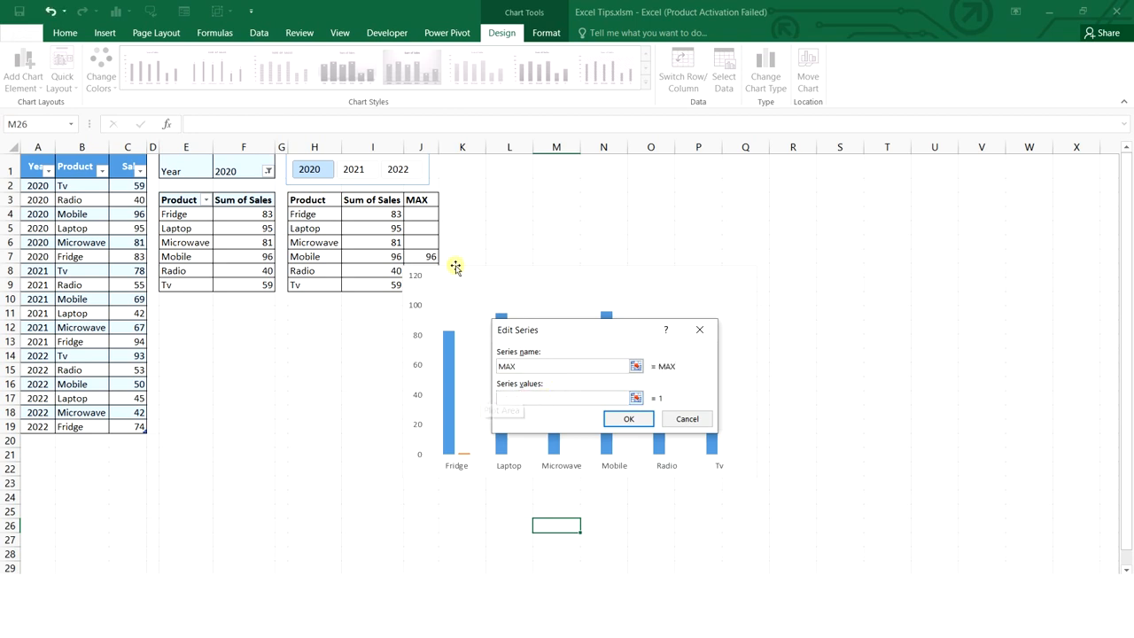
left_click_drag(428, 214, 417, 286)
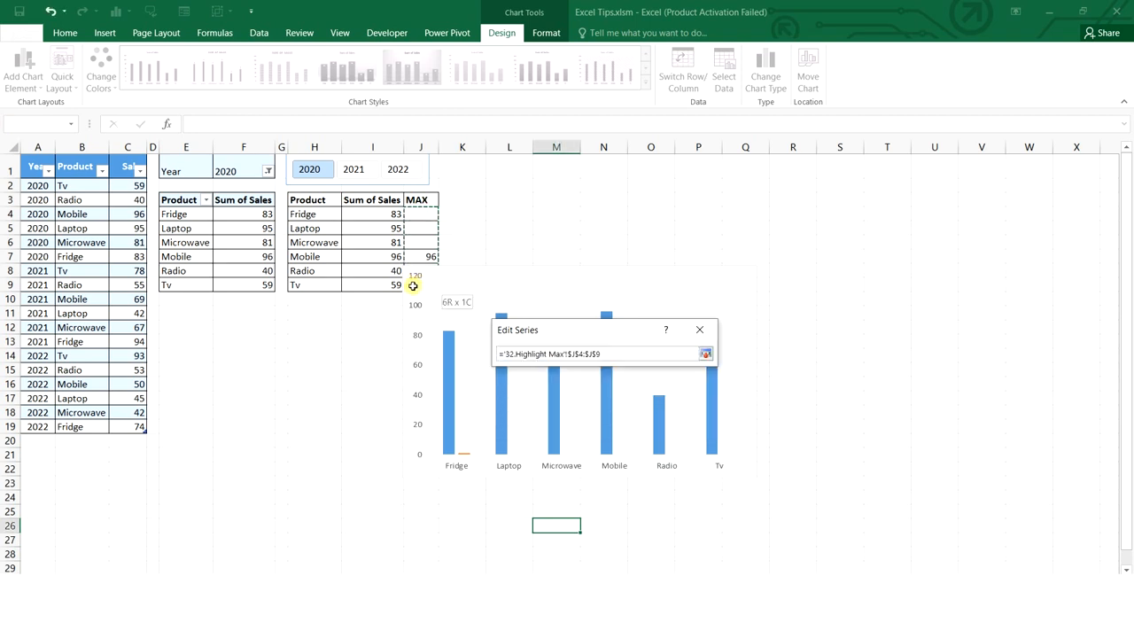
left_click(688, 419)
left_click(722, 478)
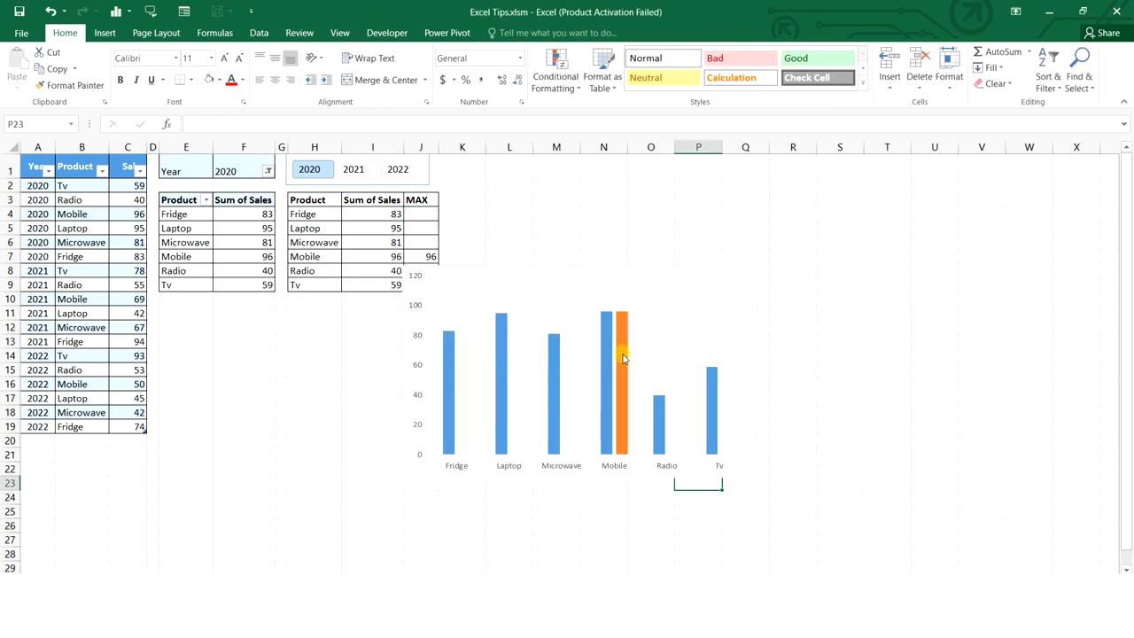
mouse_move(622, 327)
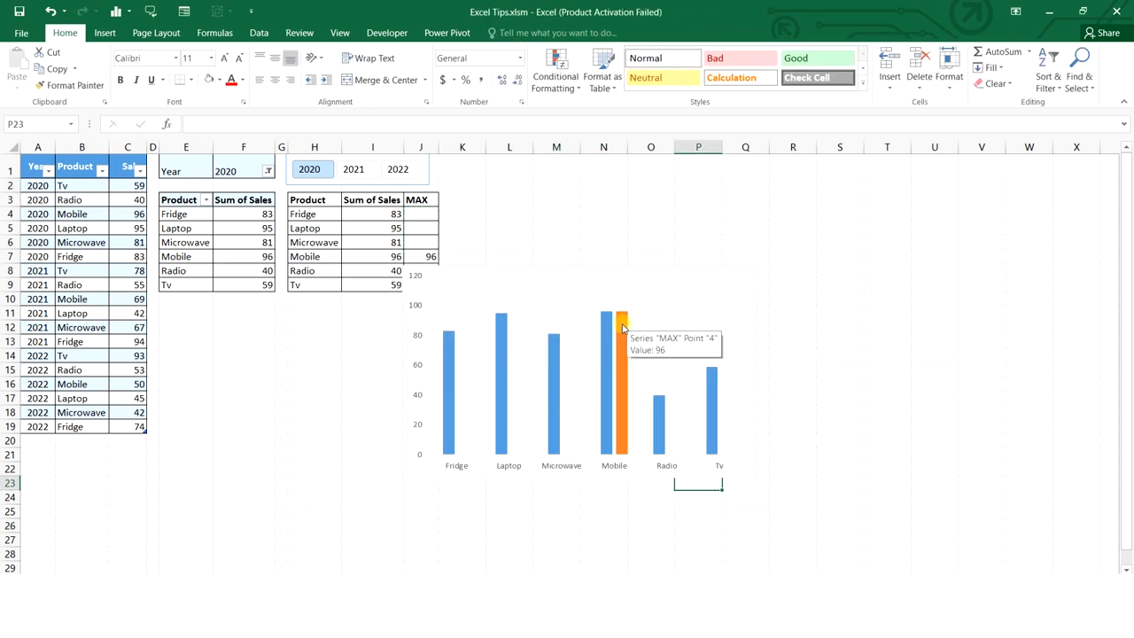
Make the chart a combo with MAX as clustered columns on the secondary axis
right_click(607, 266)
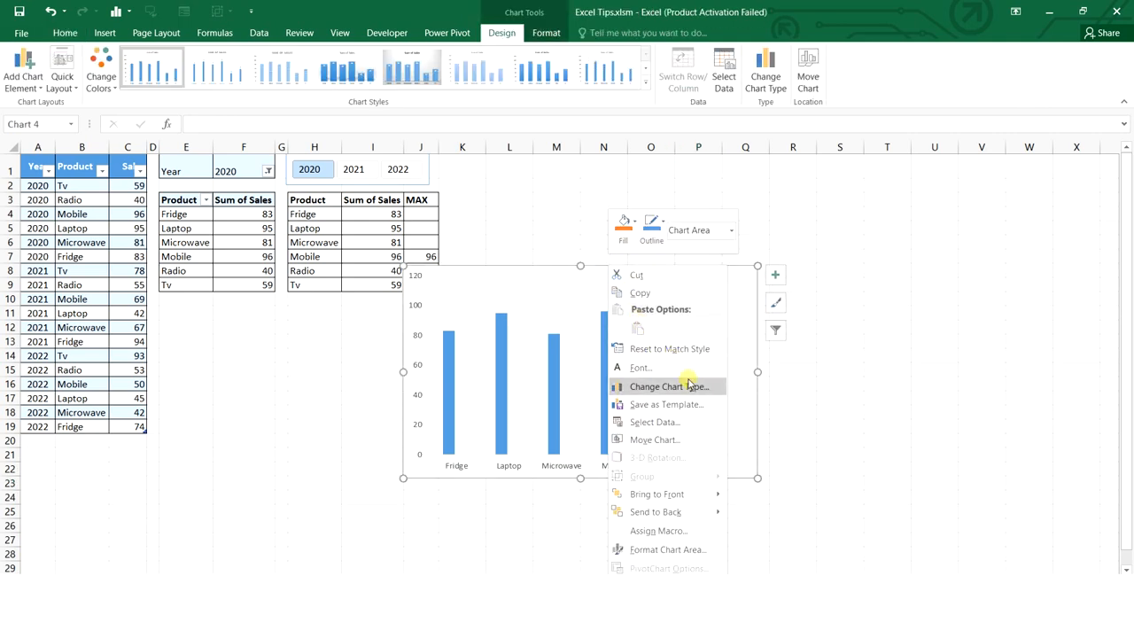
left_click(695, 387)
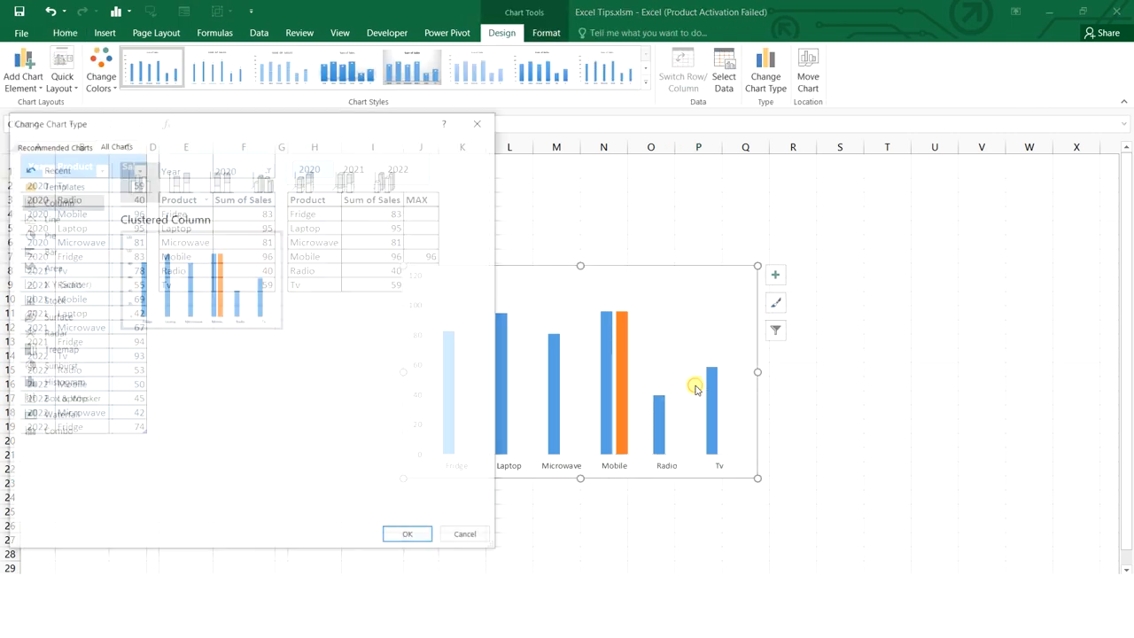
left_click(60, 433)
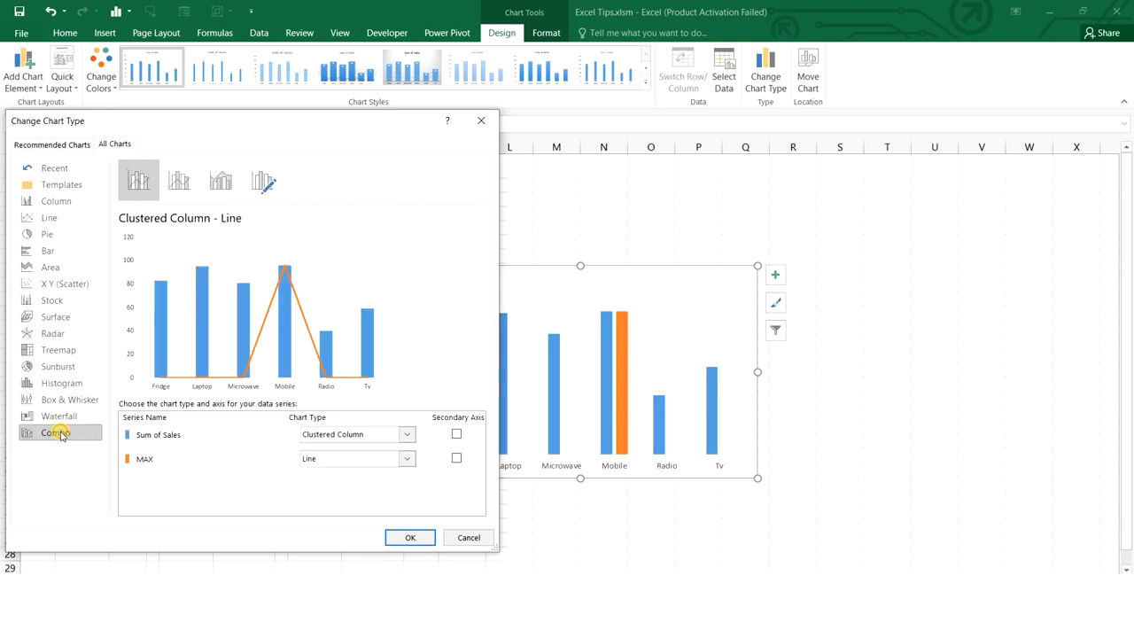
left_click(408, 459)
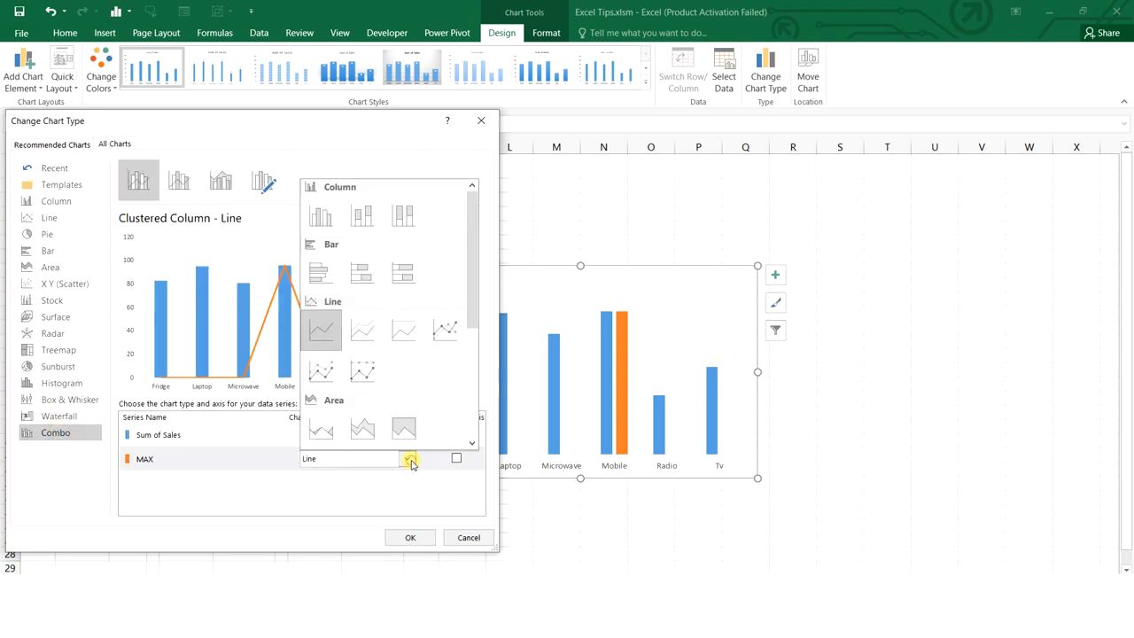
left_click(325, 218)
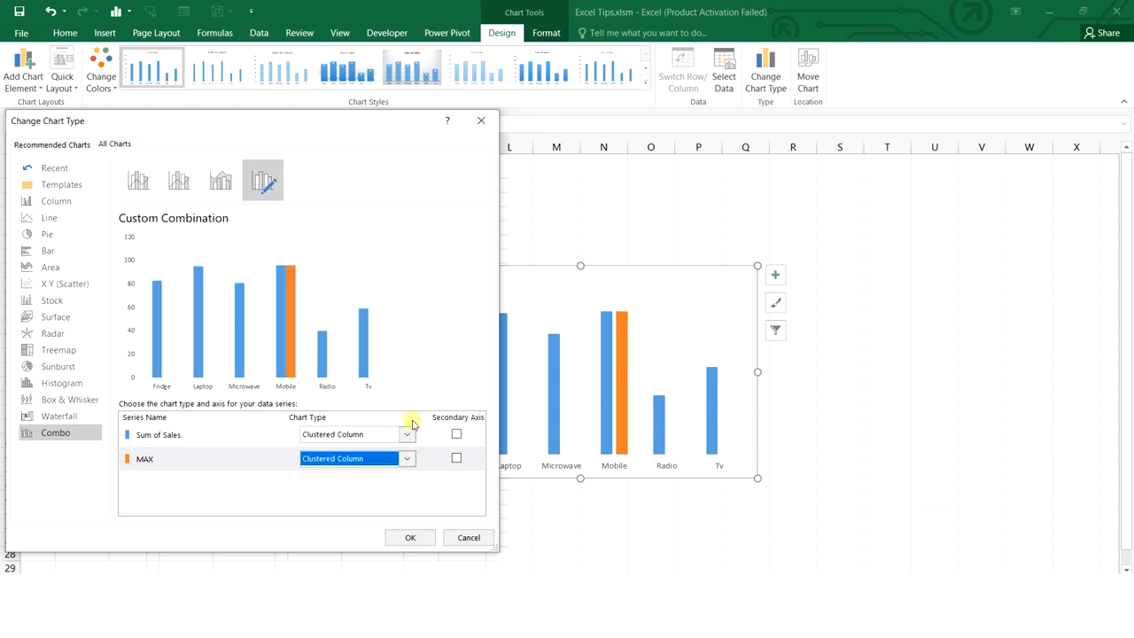
left_click(456, 459)
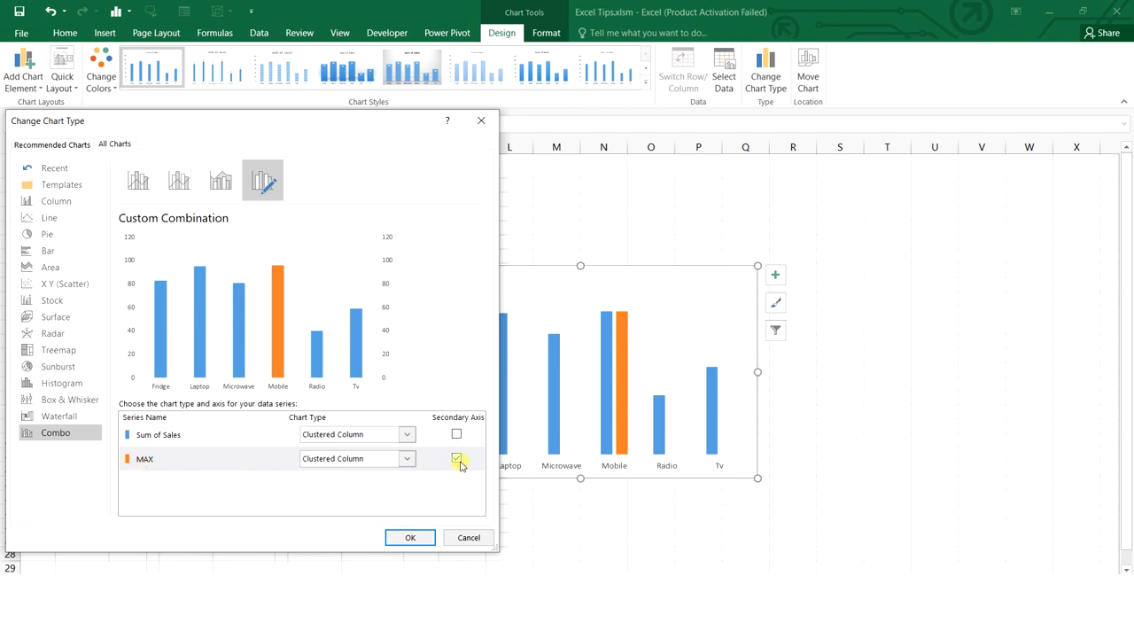
left_click(410, 538)
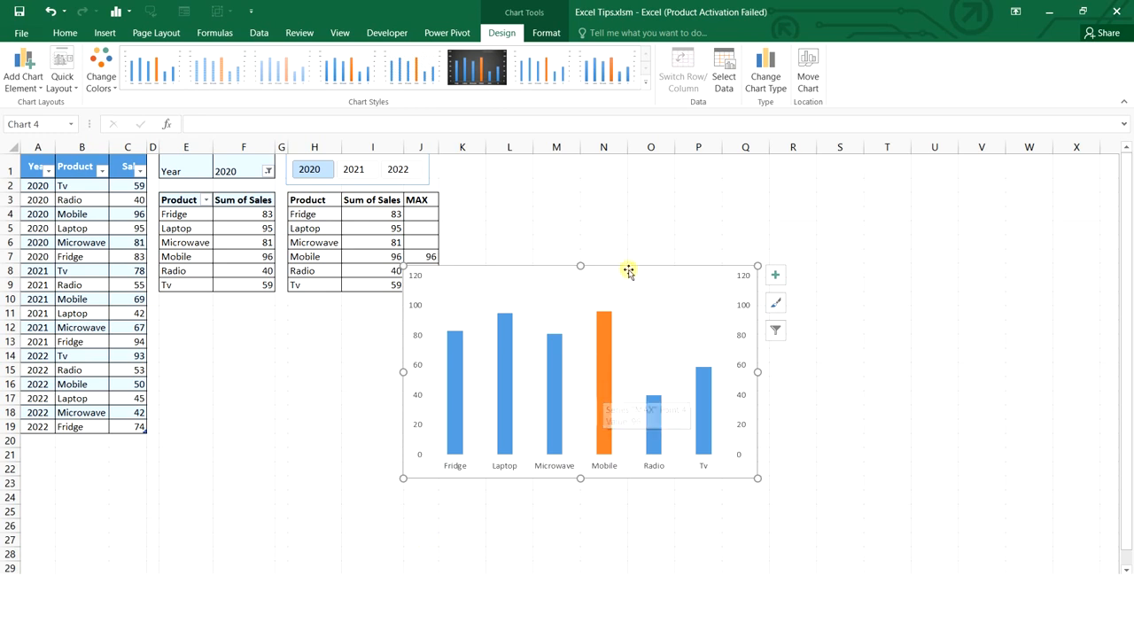
Move the chart below the pivot tables and filter the slicer to 2021, then 2022
left_click_drag(630, 271, 419, 312)
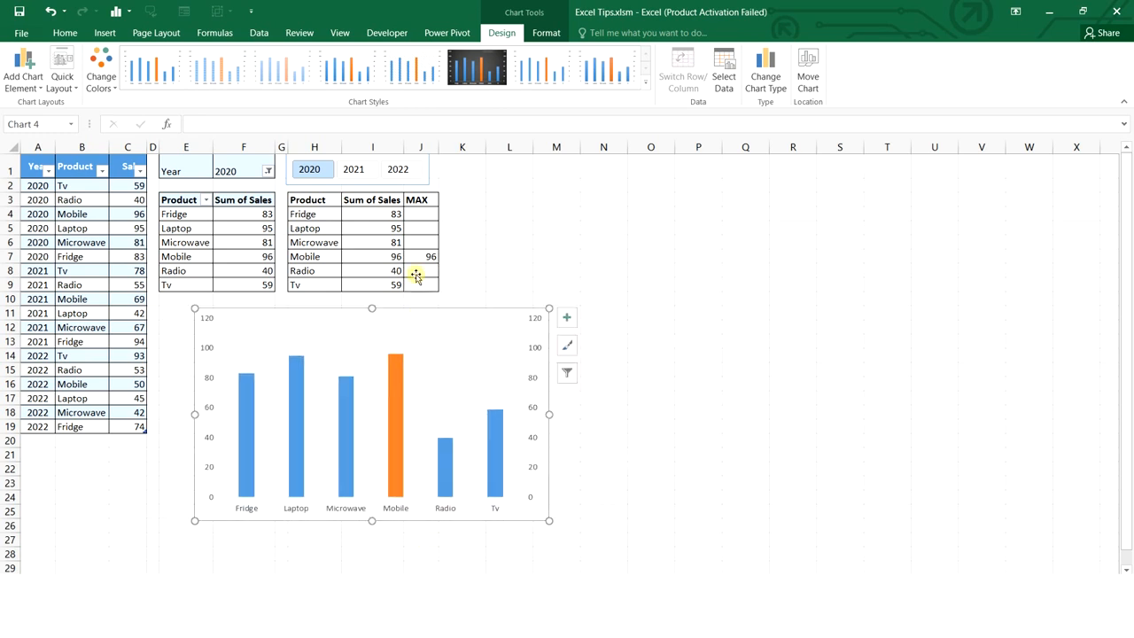
left_click(361, 173)
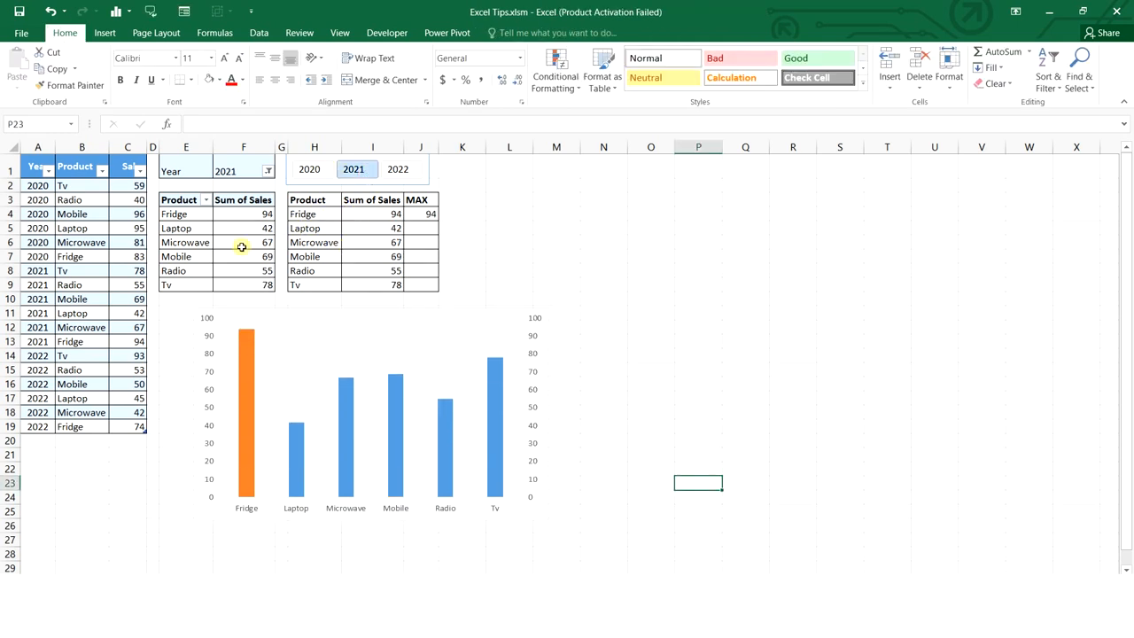
left_click(404, 170)
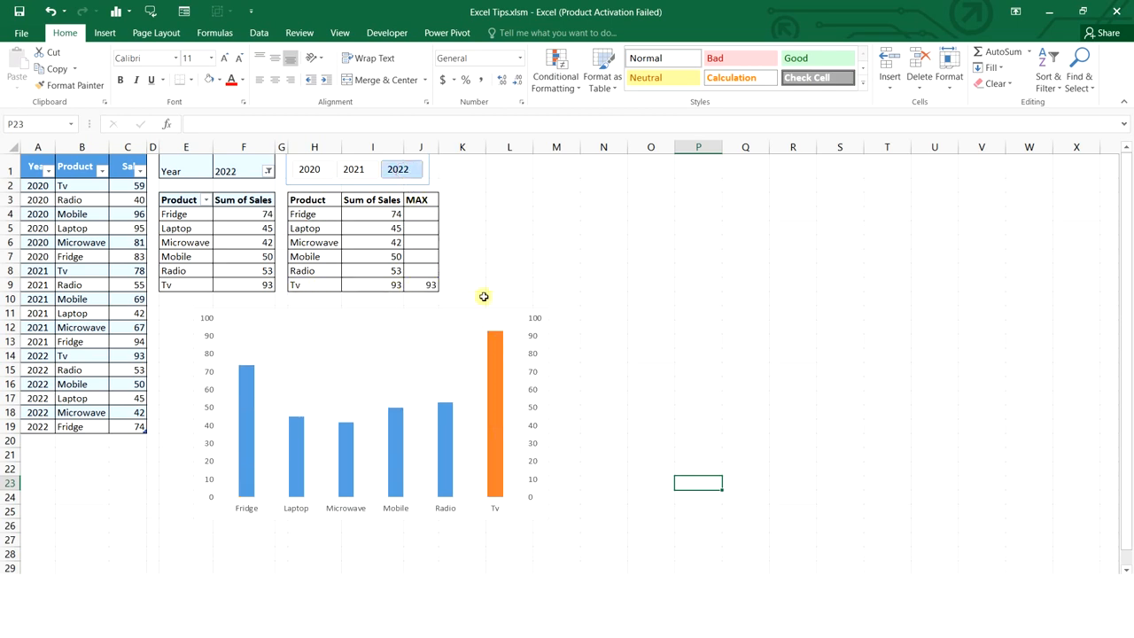
Delete the chart's secondary vertical axis
left_click(536, 352)
key("Delete")
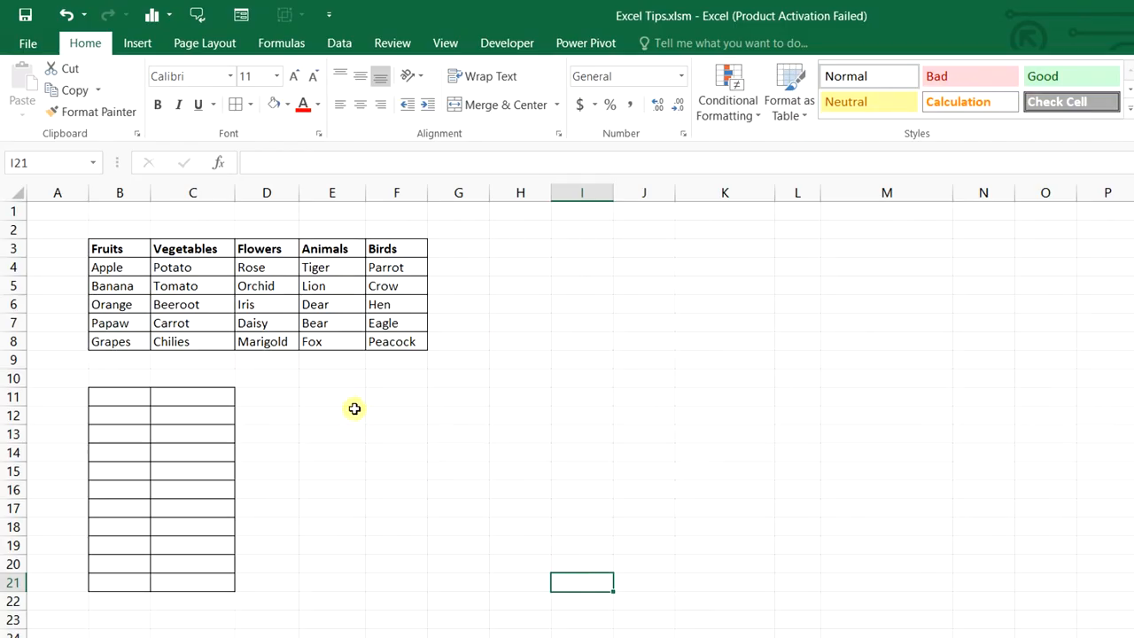
left_click(122, 252)
Convert the Fruits-to-Birds lists in B3:F8 into table Table9 with headers
left_click_drag(122, 251, 402, 248)
left_click_drag(135, 248, 422, 340)
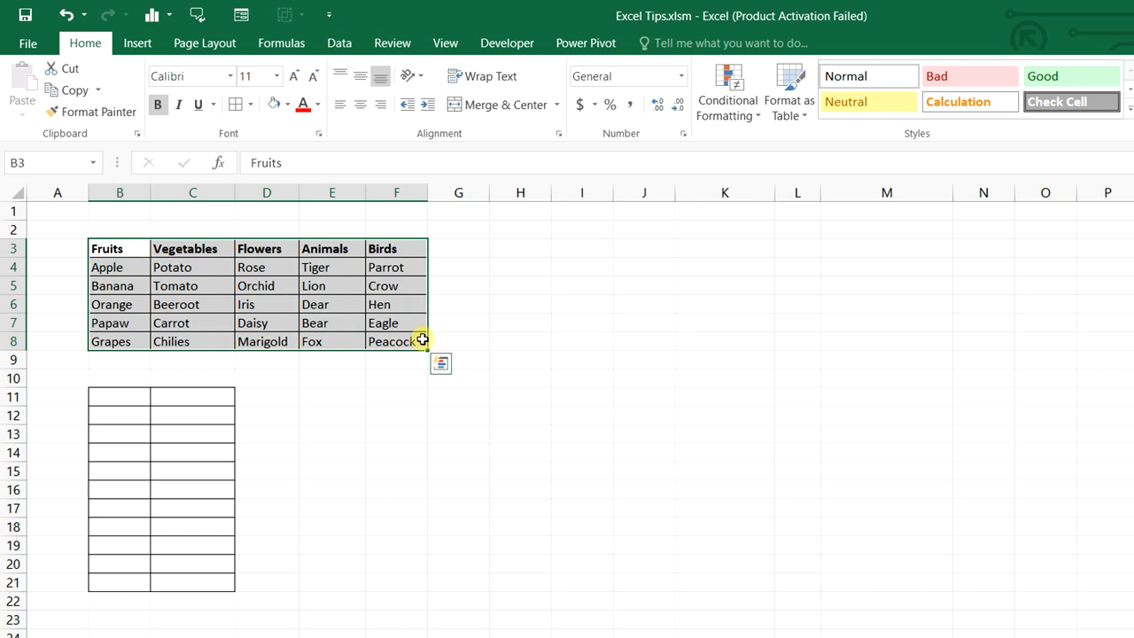
key("ctrl+t")
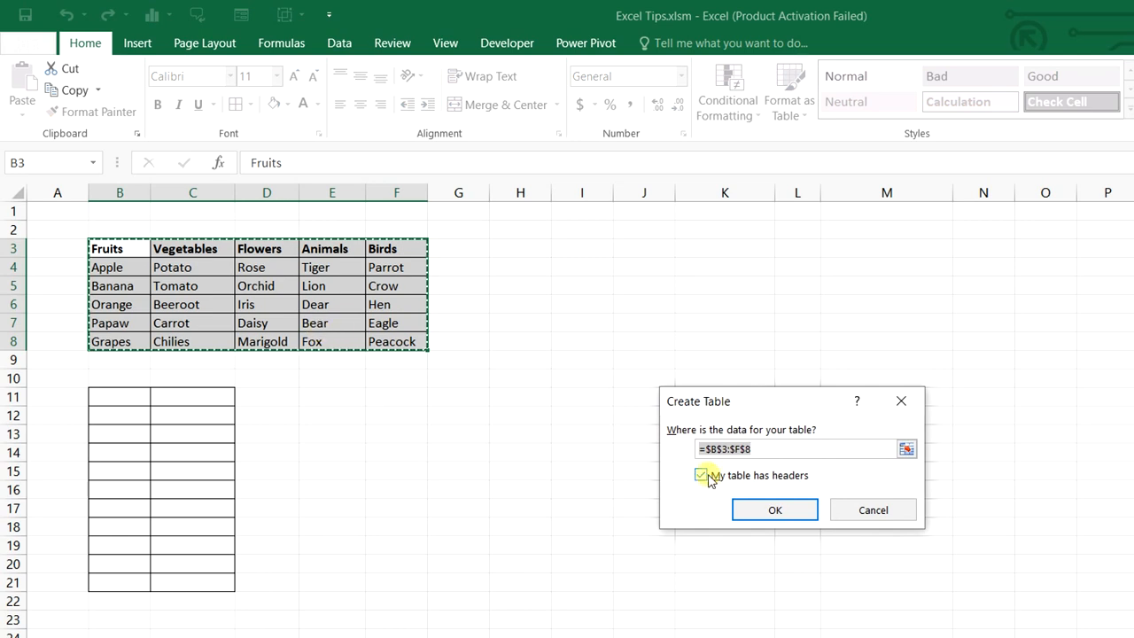
left_click(769, 508)
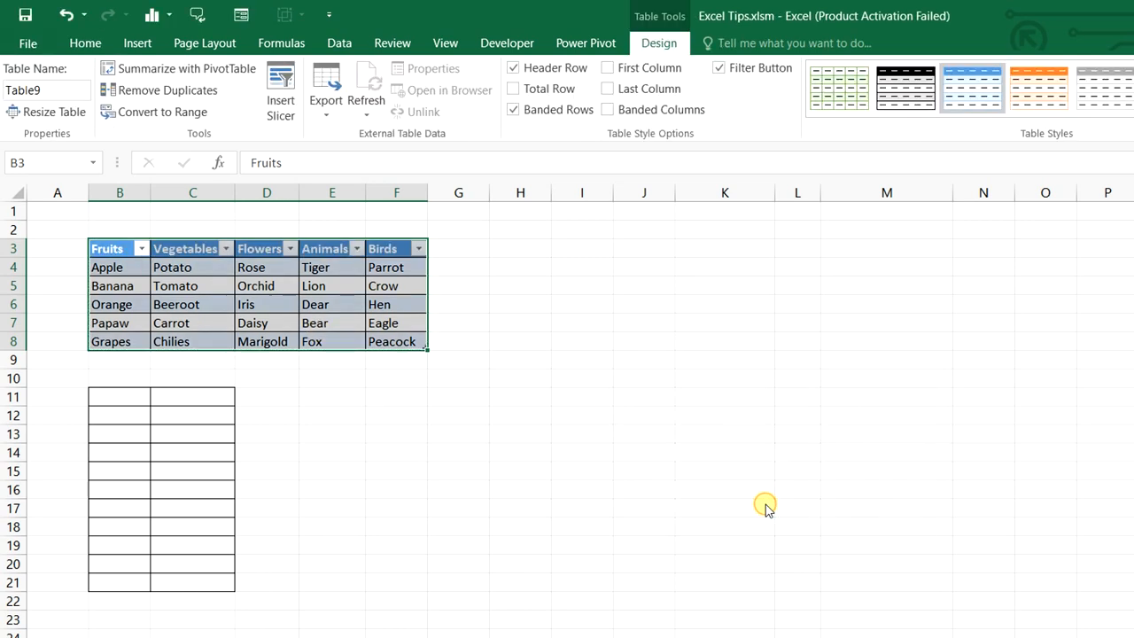
left_click(582, 470)
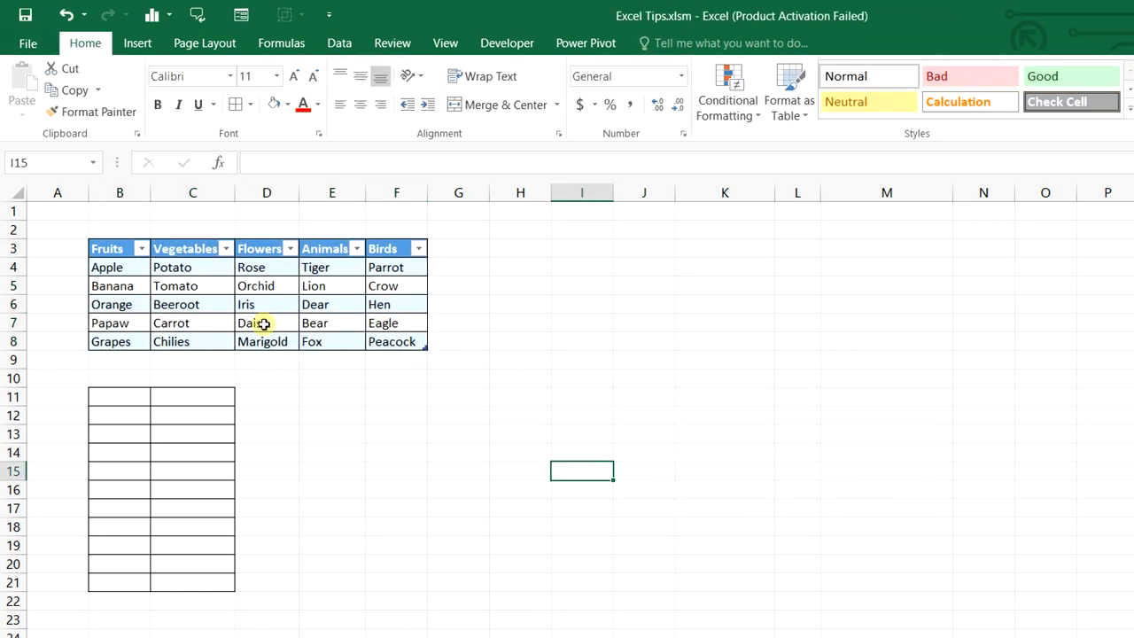
left_click_drag(110, 248, 391, 333)
left_click(289, 43)
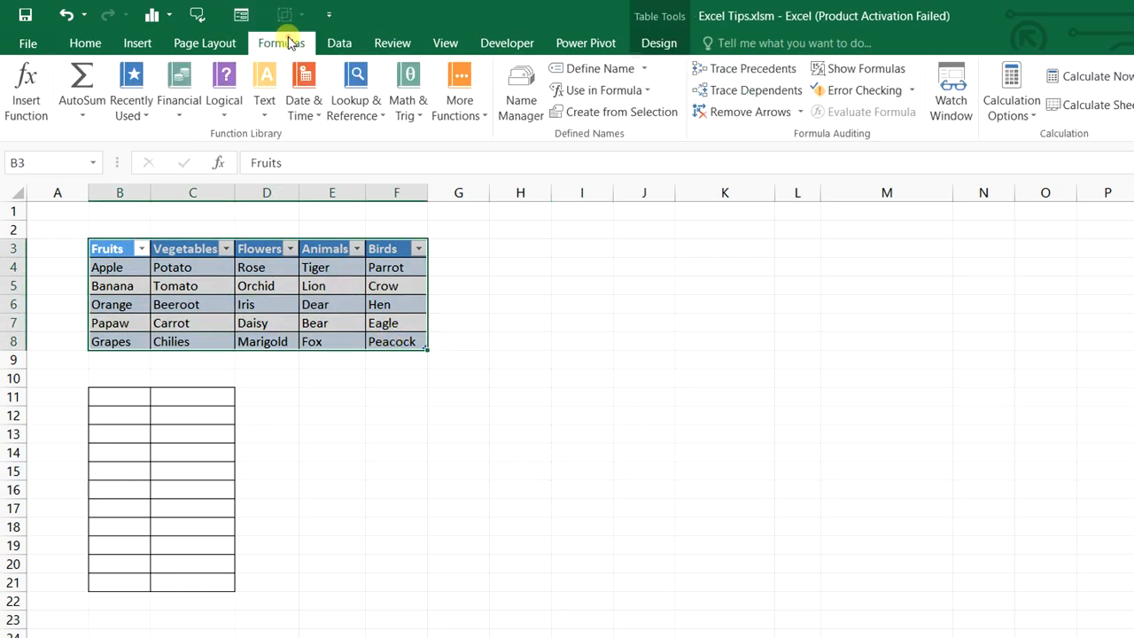
Create a name for each table column from its top-row header only
left_click(624, 113)
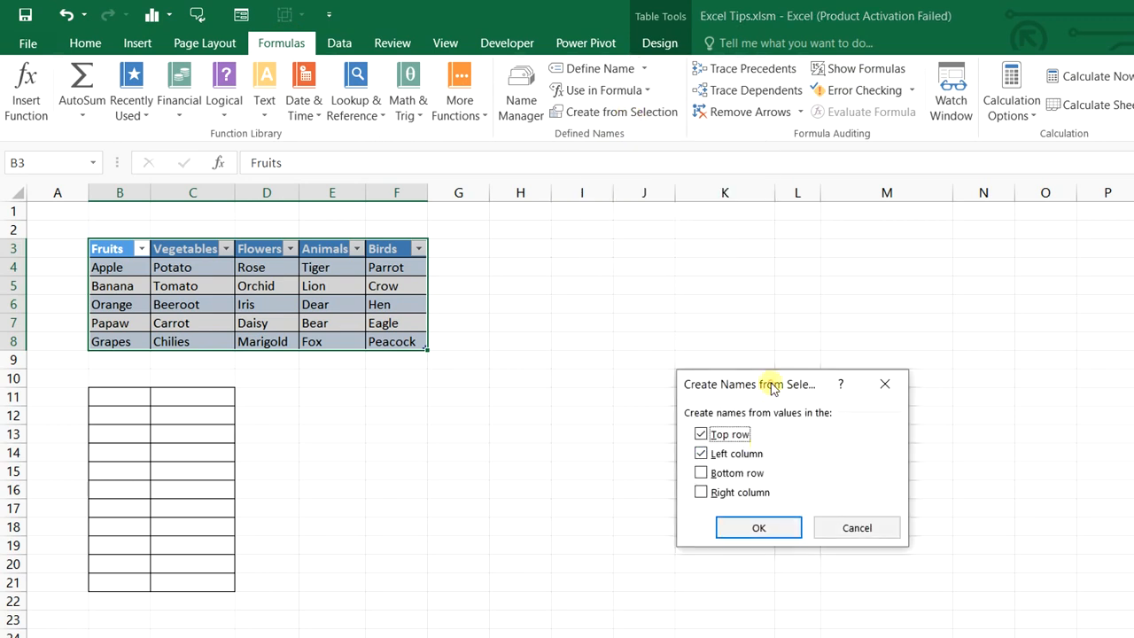
left_click_drag(770, 387, 611, 314)
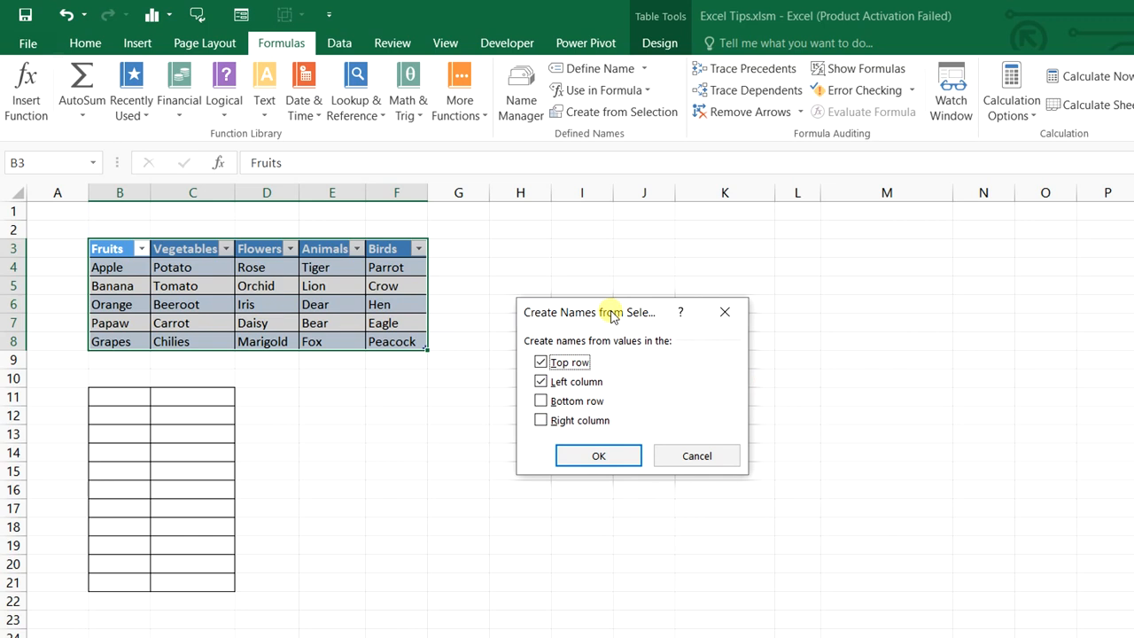
left_click(541, 382)
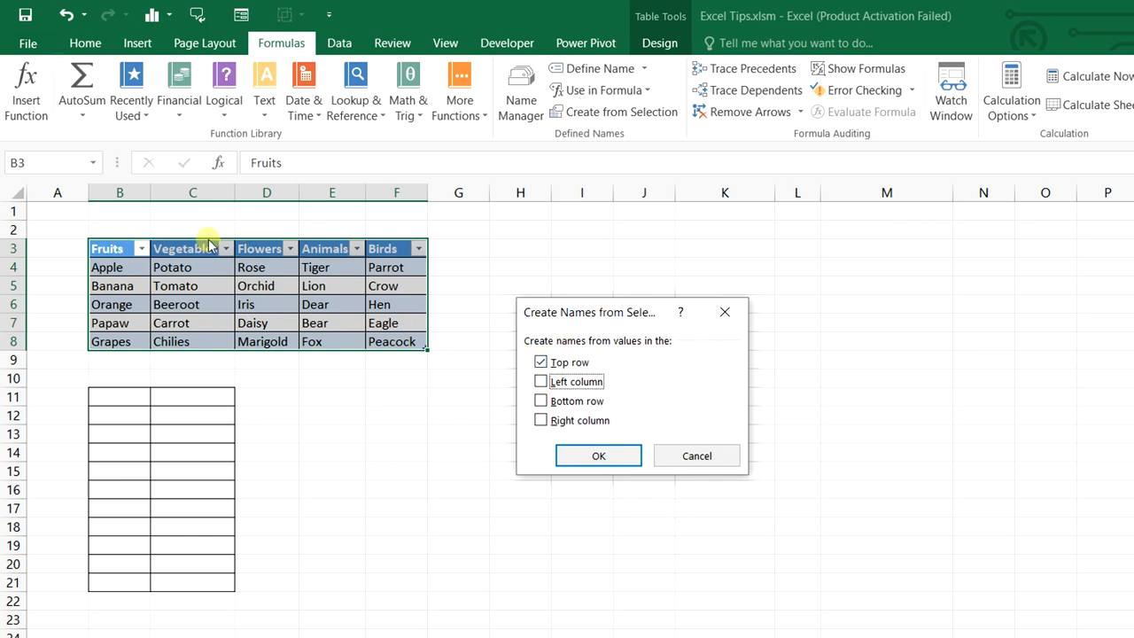
left_click(599, 455)
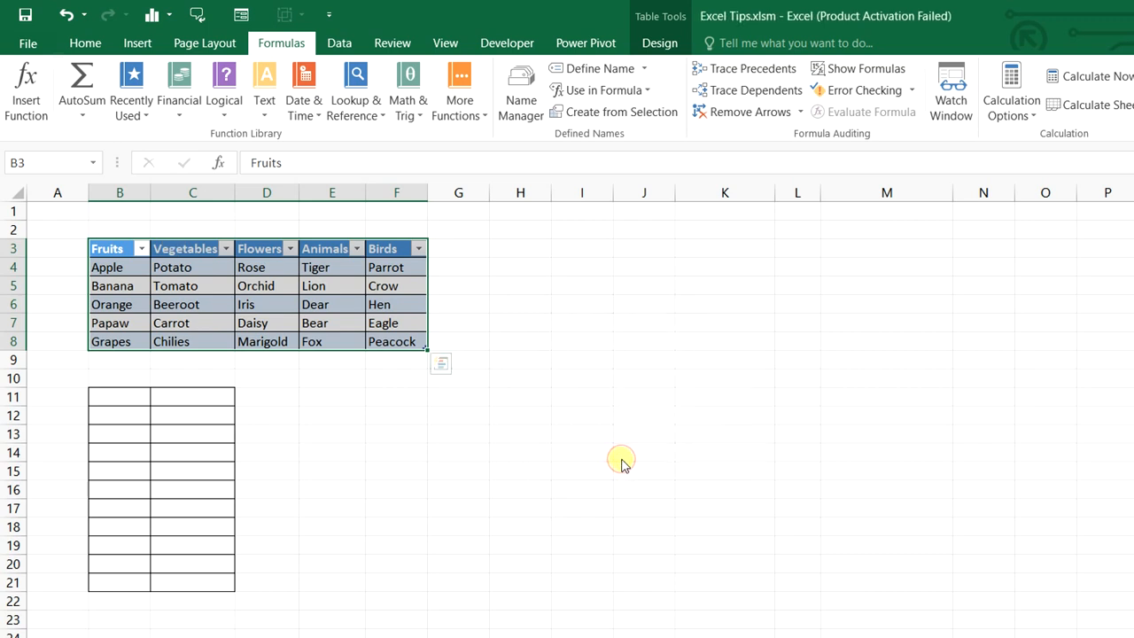
left_click(621, 457)
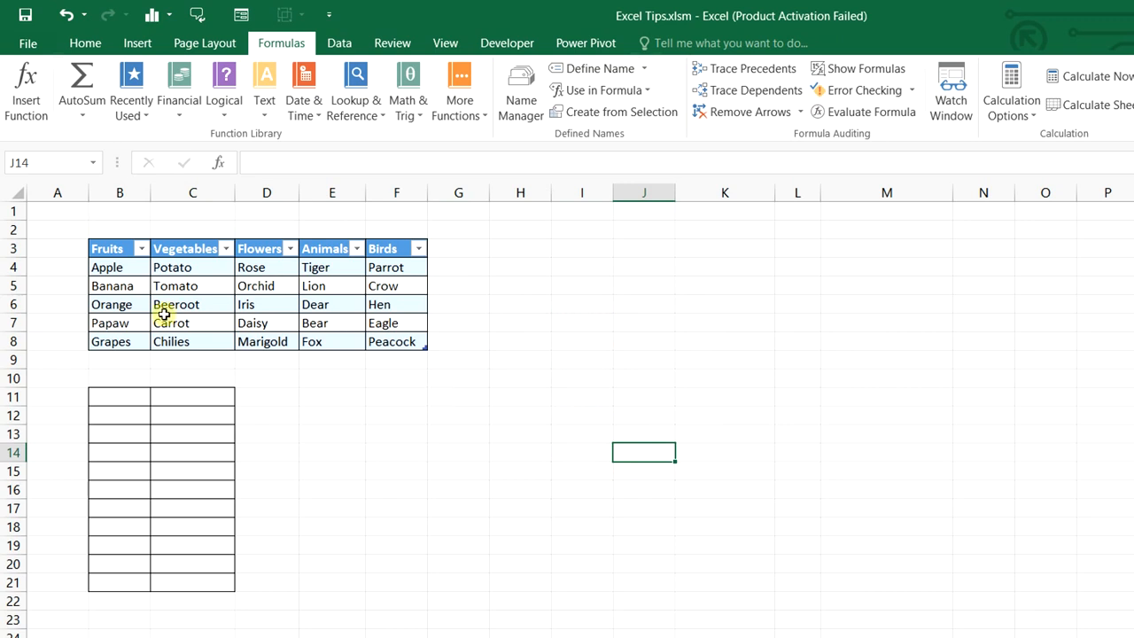
Define the name Categories referring to the Table9 header row B3:F3
left_click_drag(116, 248, 399, 244)
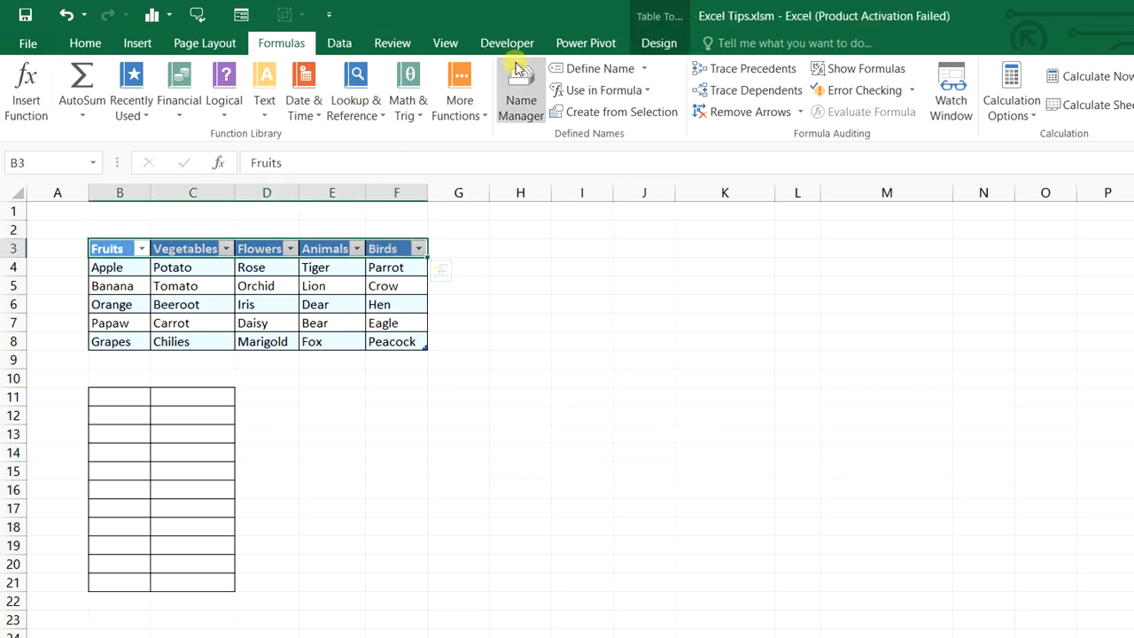
left_click(585, 70)
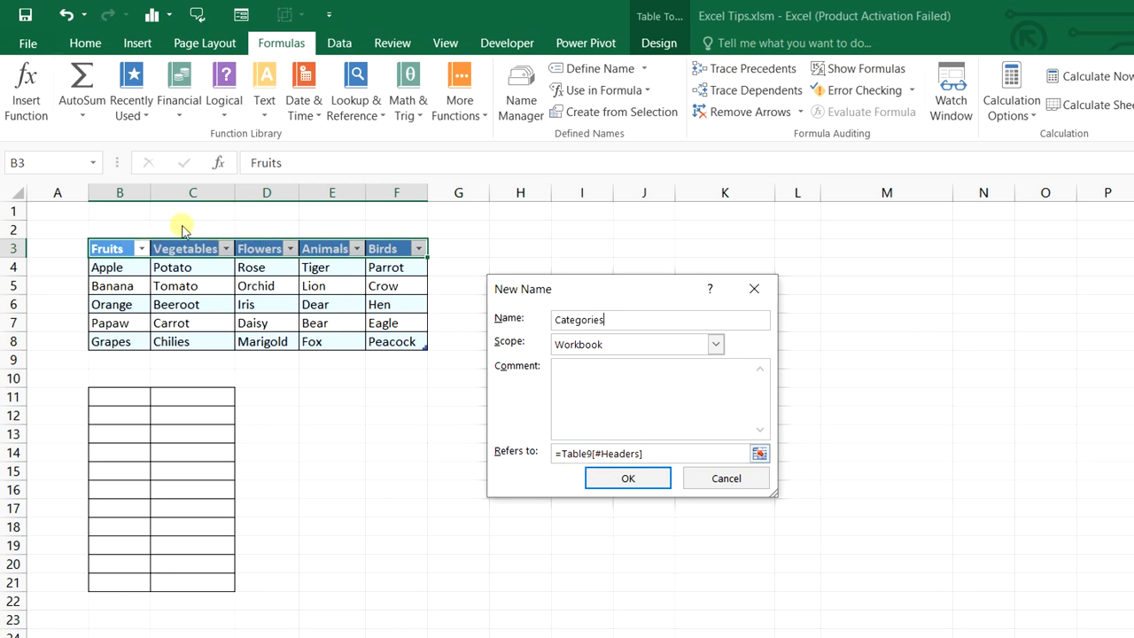
left_click(628, 479)
left_click(628, 479)
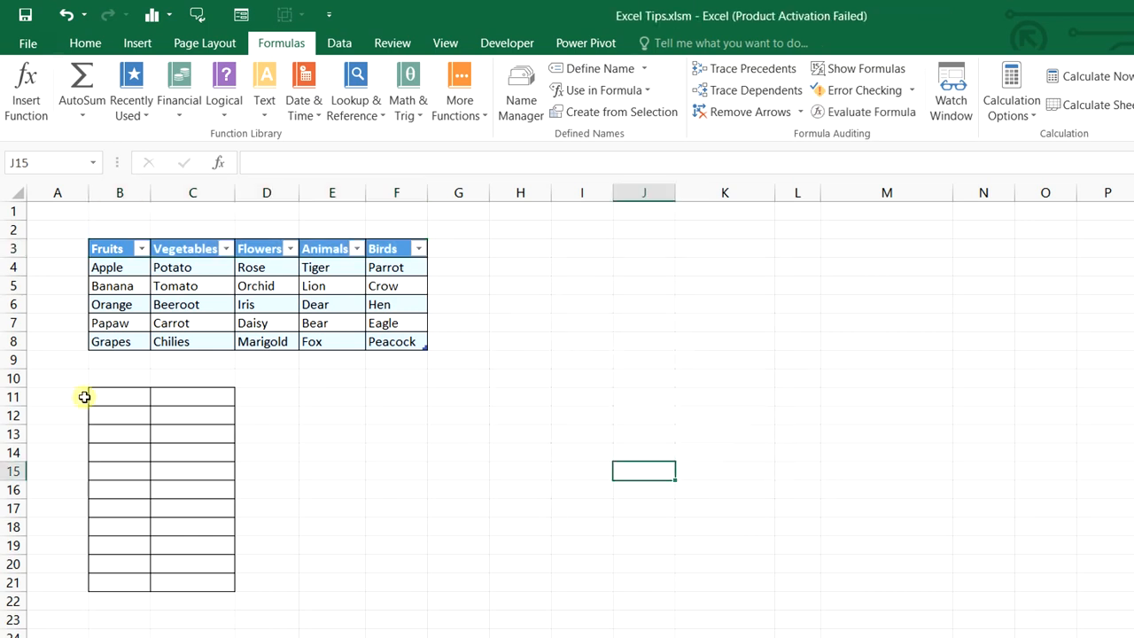
Add a list validation to B11:B21 using =Categories as its source
left_click_drag(107, 401, 123, 584)
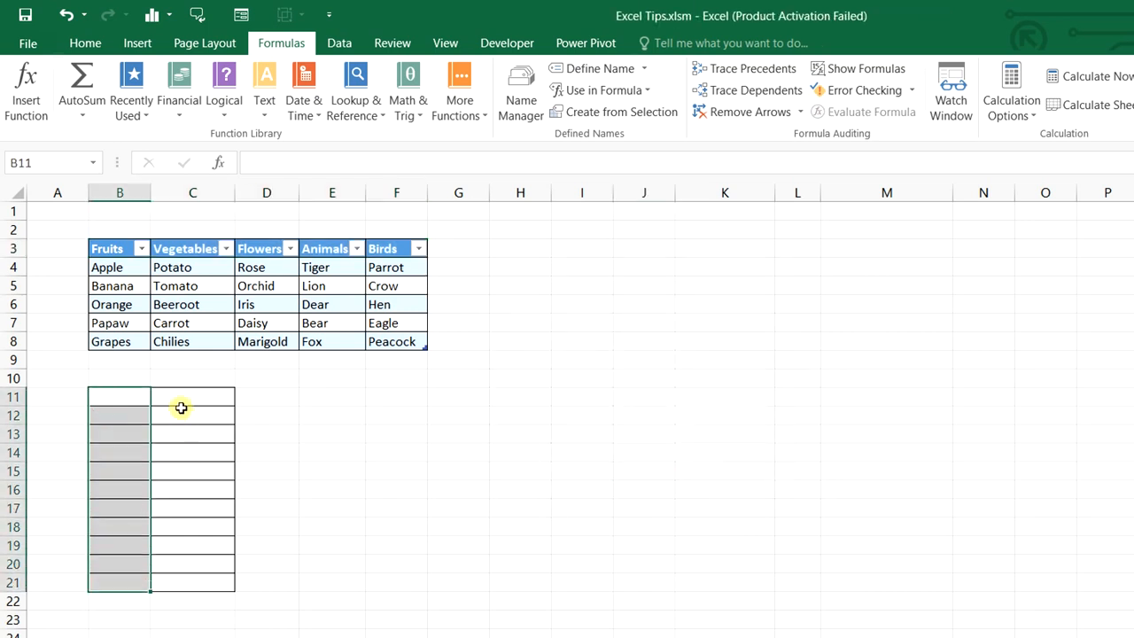
left_click_drag(180, 398, 189, 579)
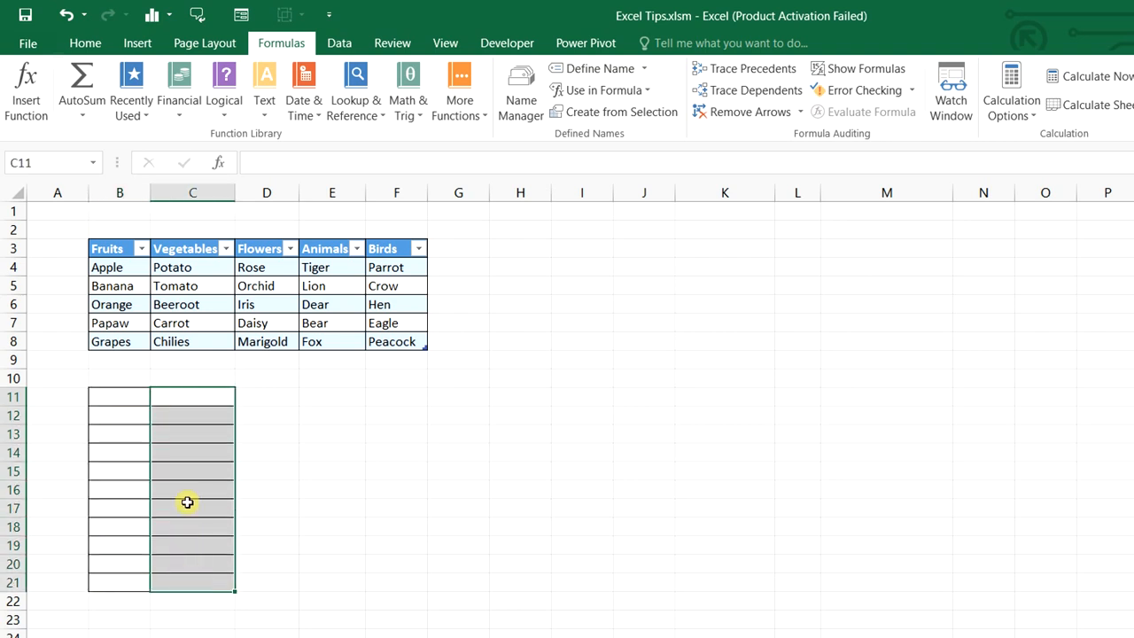
left_click_drag(139, 401, 130, 579)
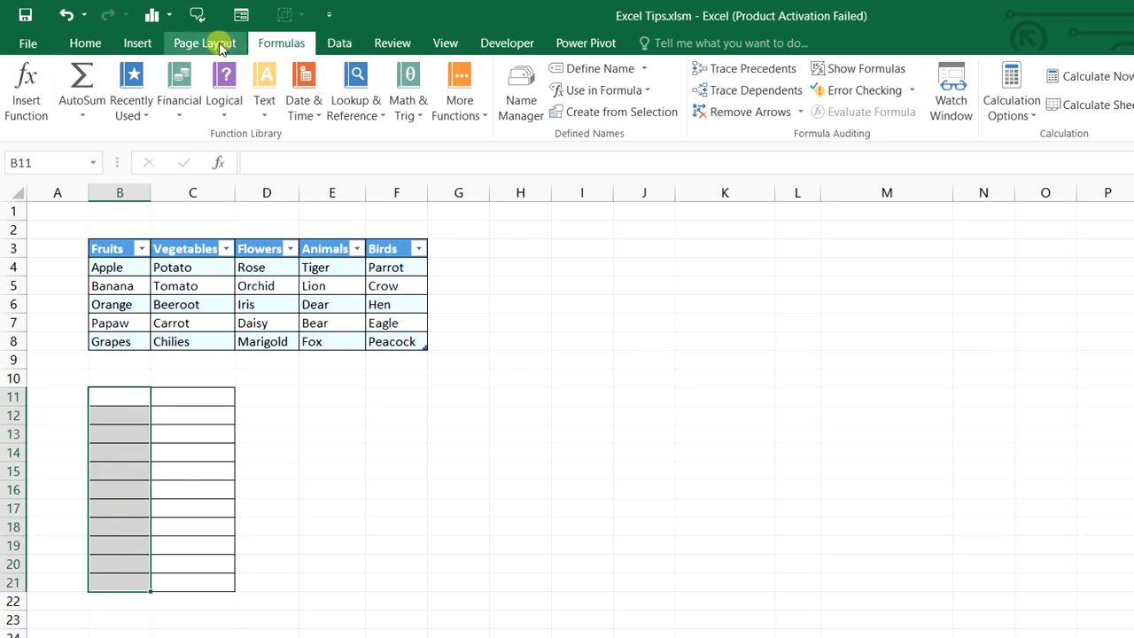
left_click(340, 44)
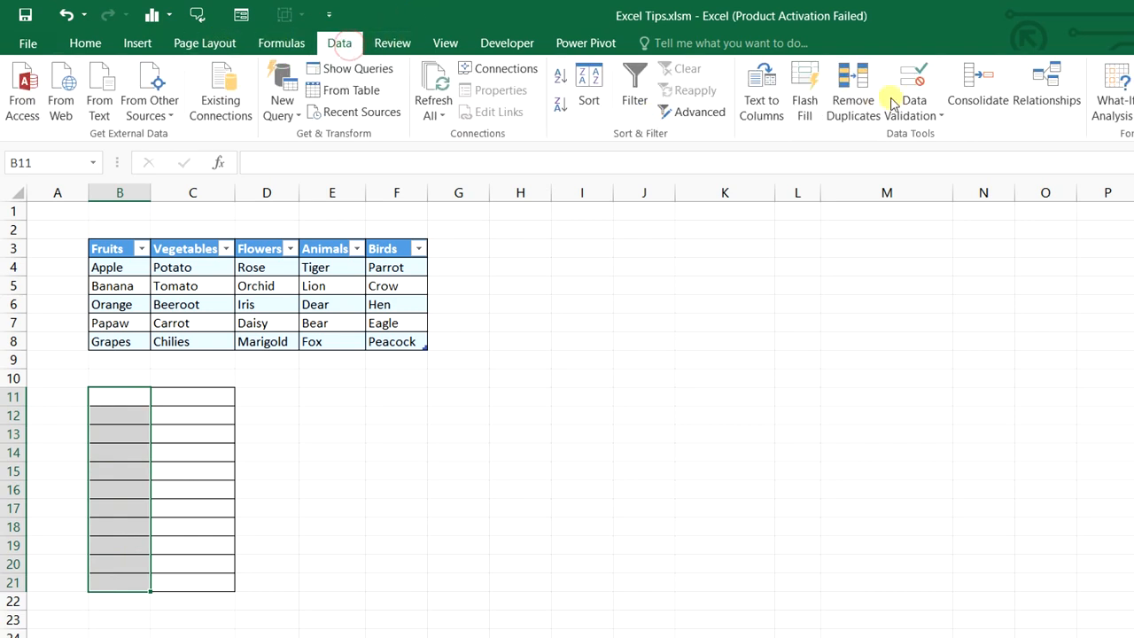
left_click(919, 117)
left_click(928, 137)
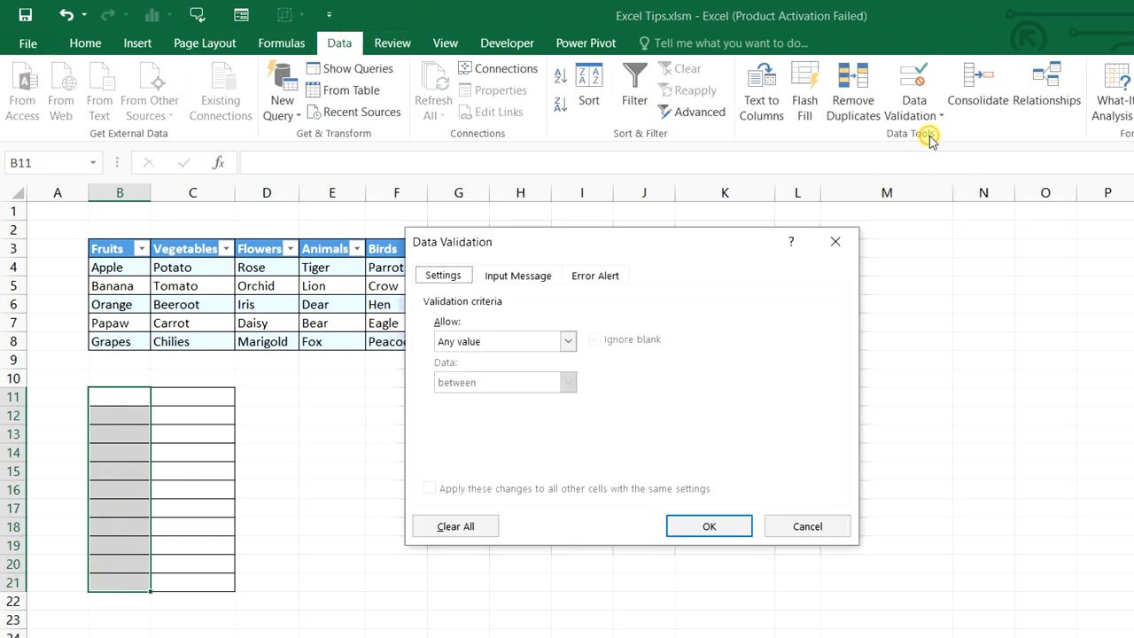
left_click(550, 342)
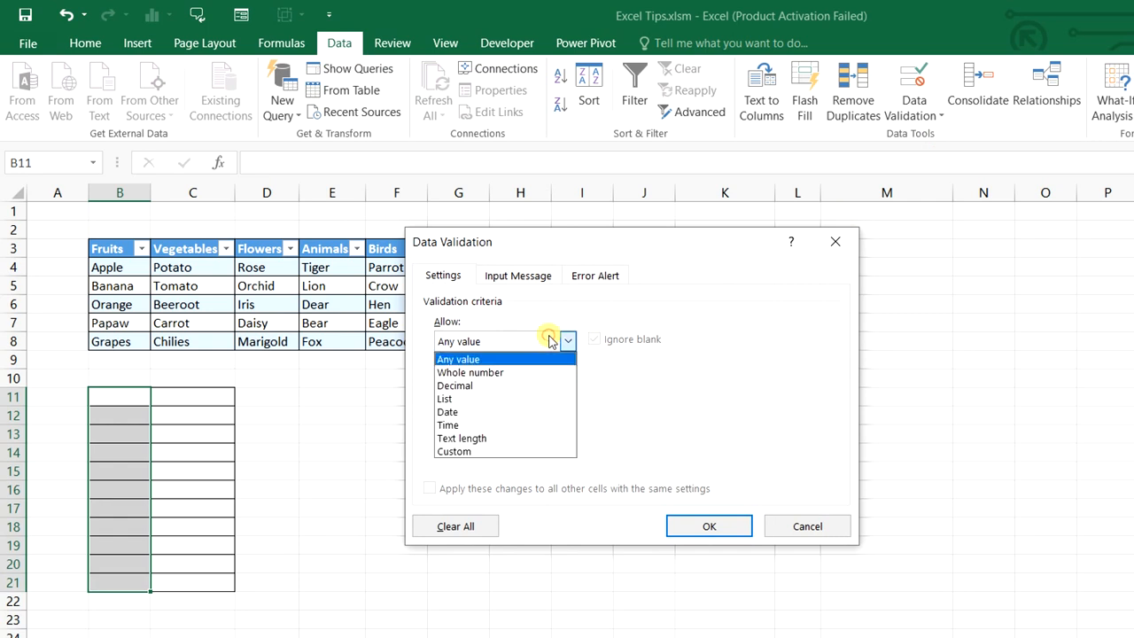
left_click(495, 397)
left_click(496, 421)
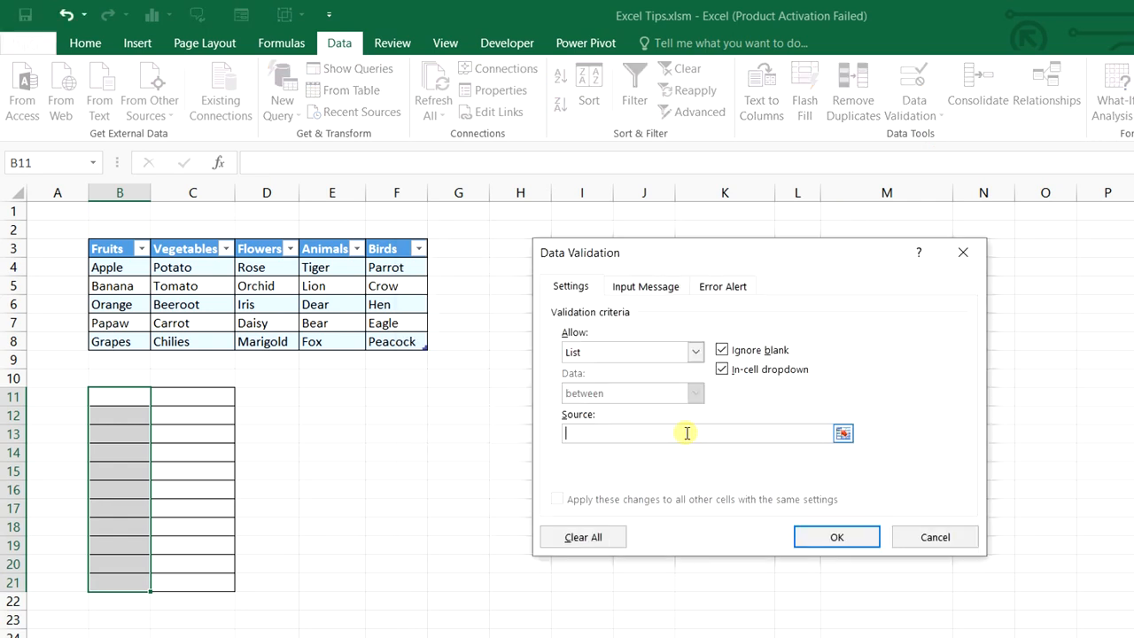
key("F3")
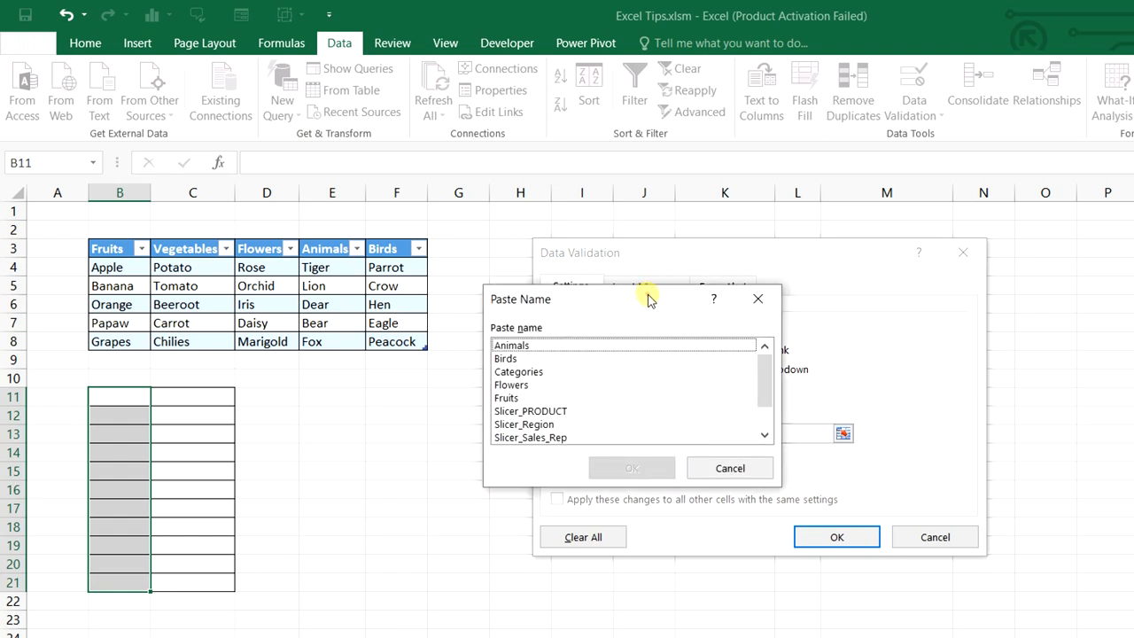
left_click_drag(647, 300, 420, 440)
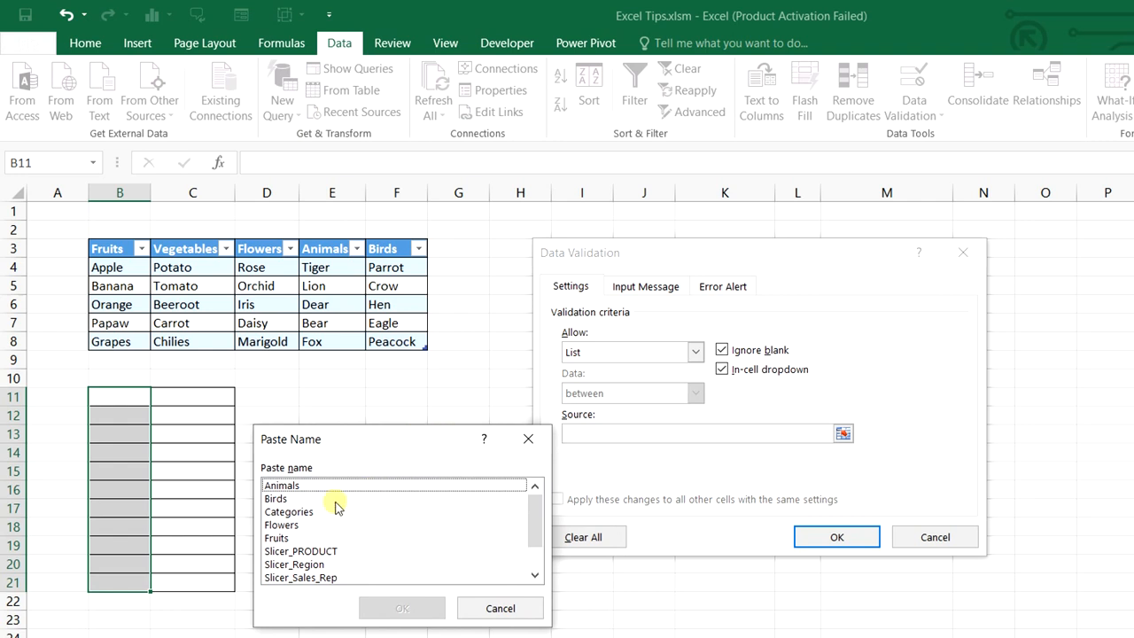
left_click(290, 512)
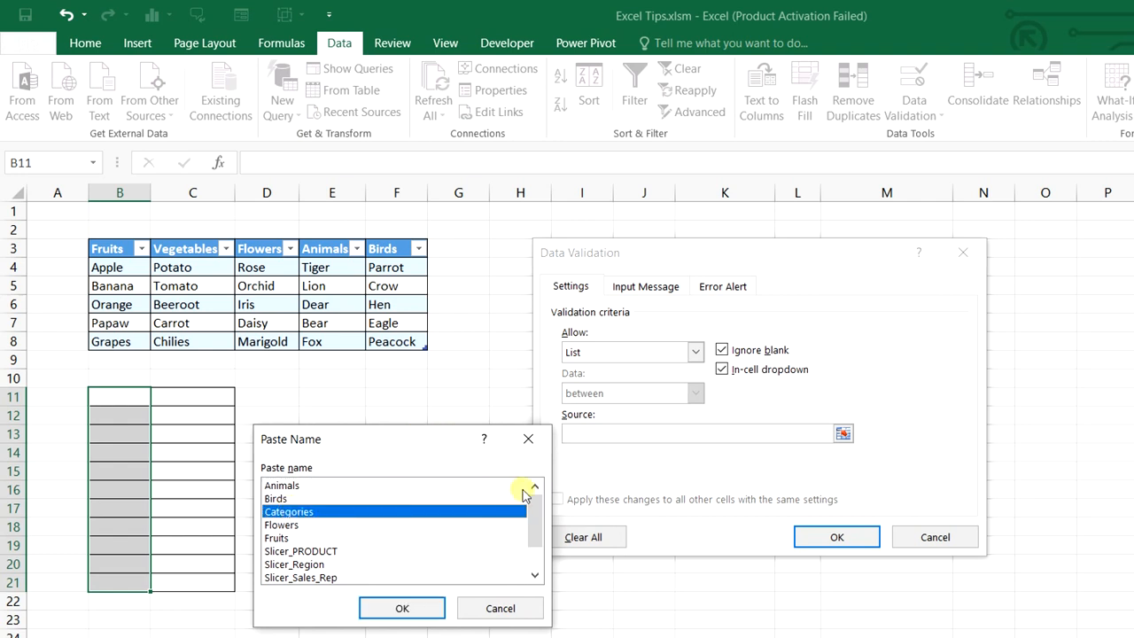
left_click(424, 610)
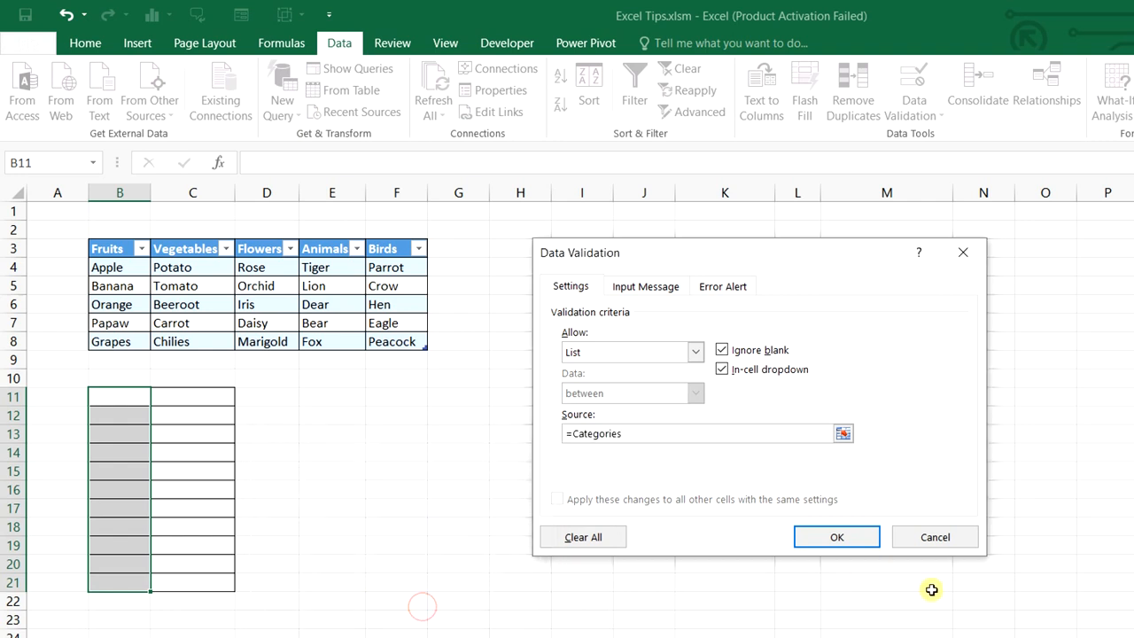
left_click(859, 540)
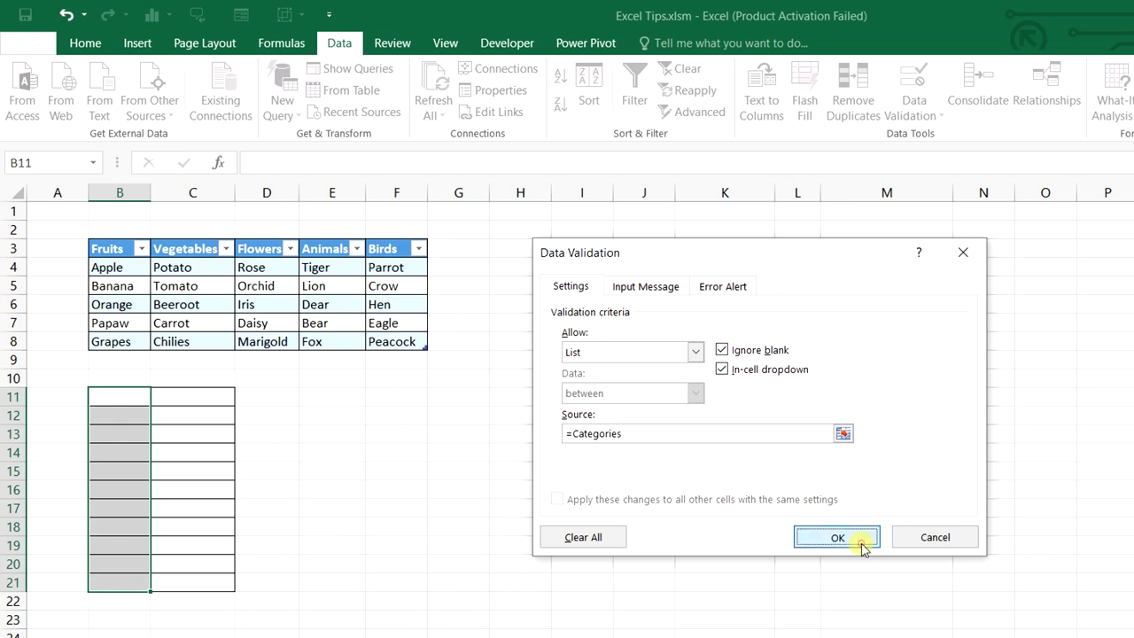
left_click(319, 434)
Pick Fruits in B11 and Flowers in B13 from the category dropdowns
left_click(135, 399)
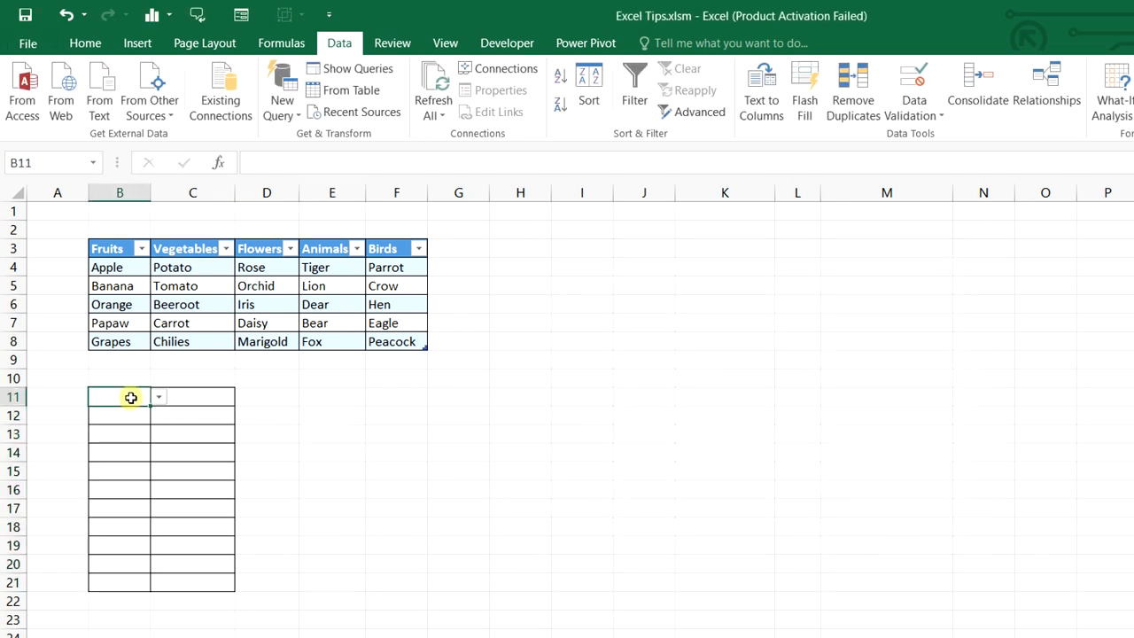
left_click(158, 397)
left_click(152, 413)
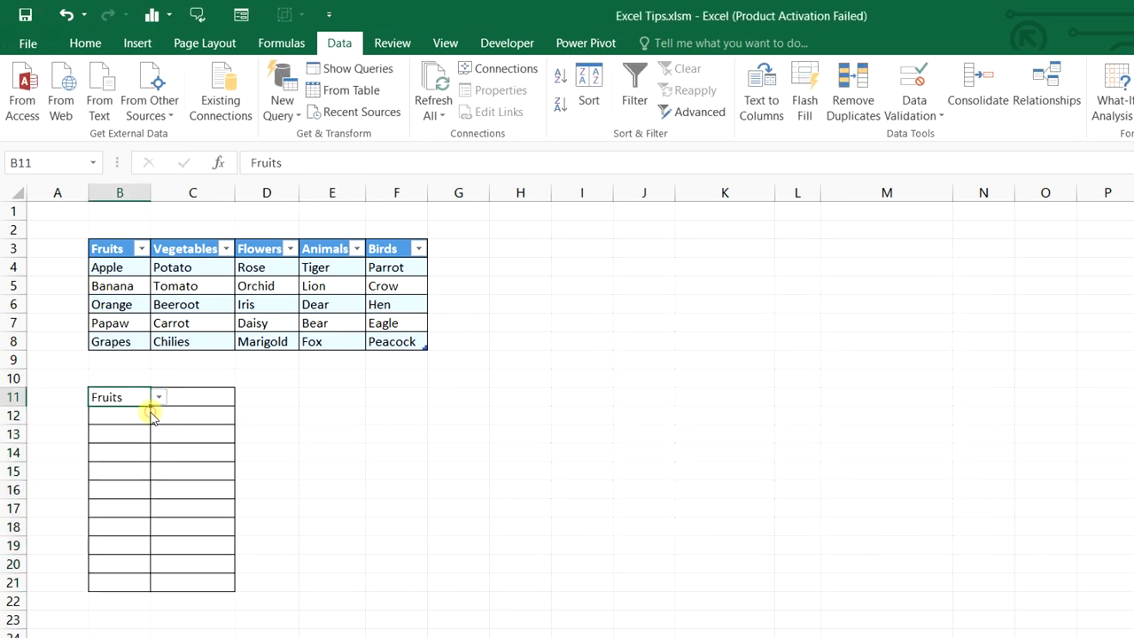
left_click(129, 431)
left_click(160, 434)
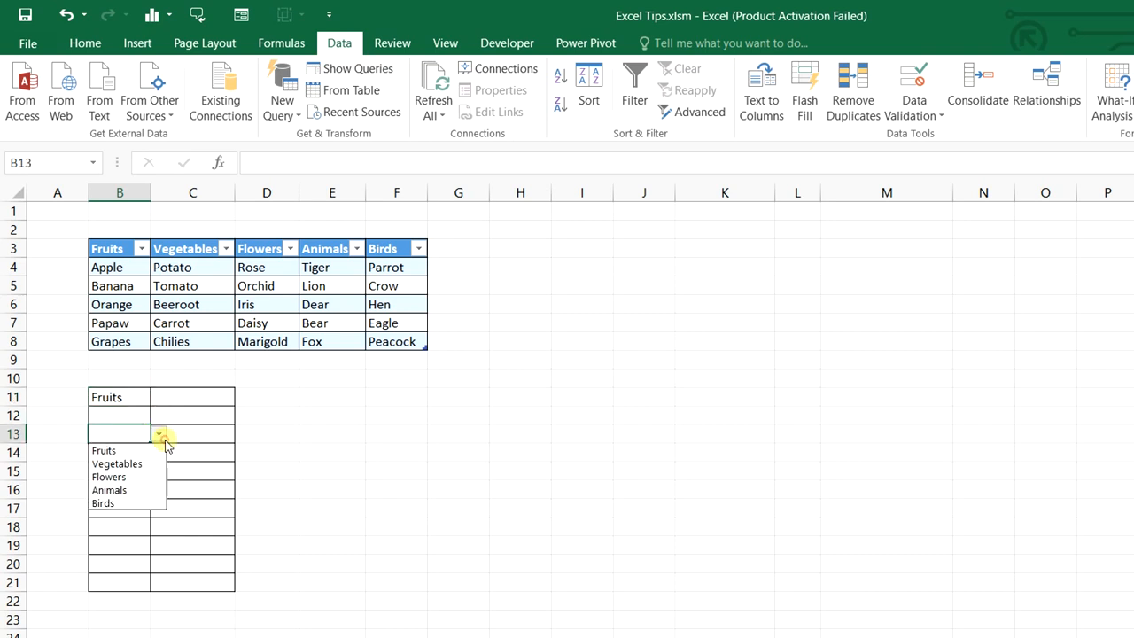
left_click(148, 471)
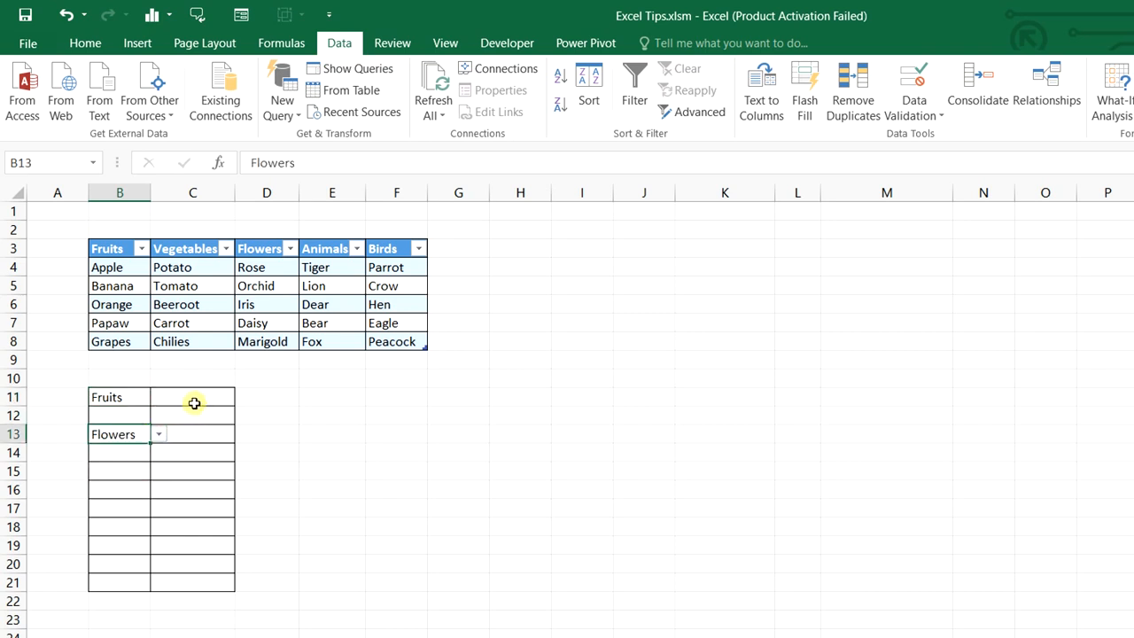
left_click_drag(195, 400, 212, 580)
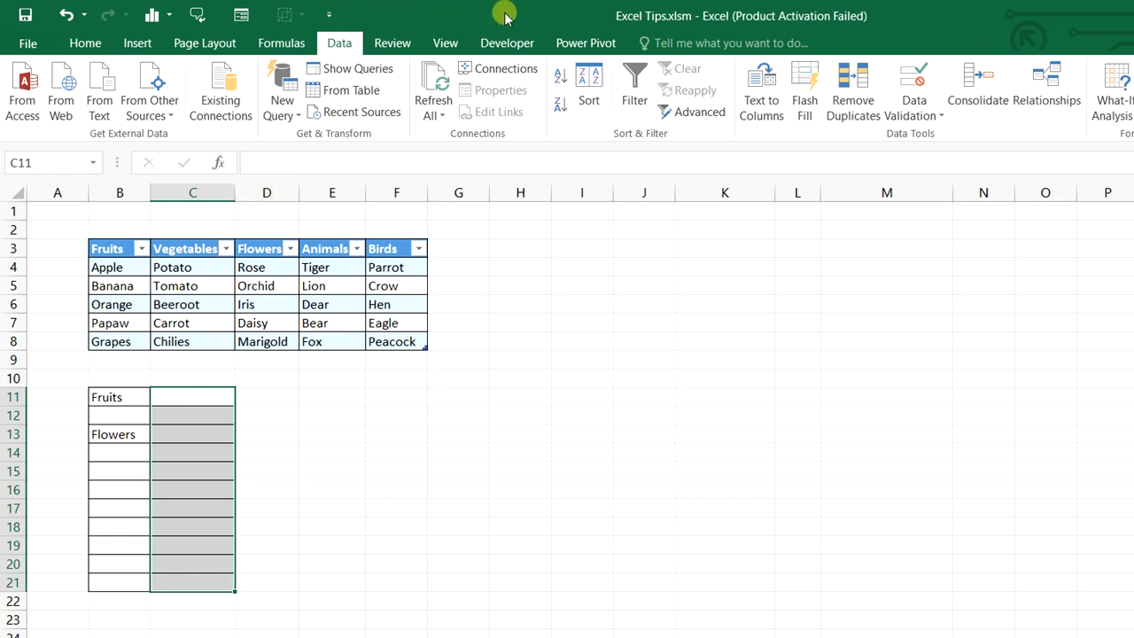
Give C11:C21 a list validation with source =INDIRECT(B11)
left_click(921, 108)
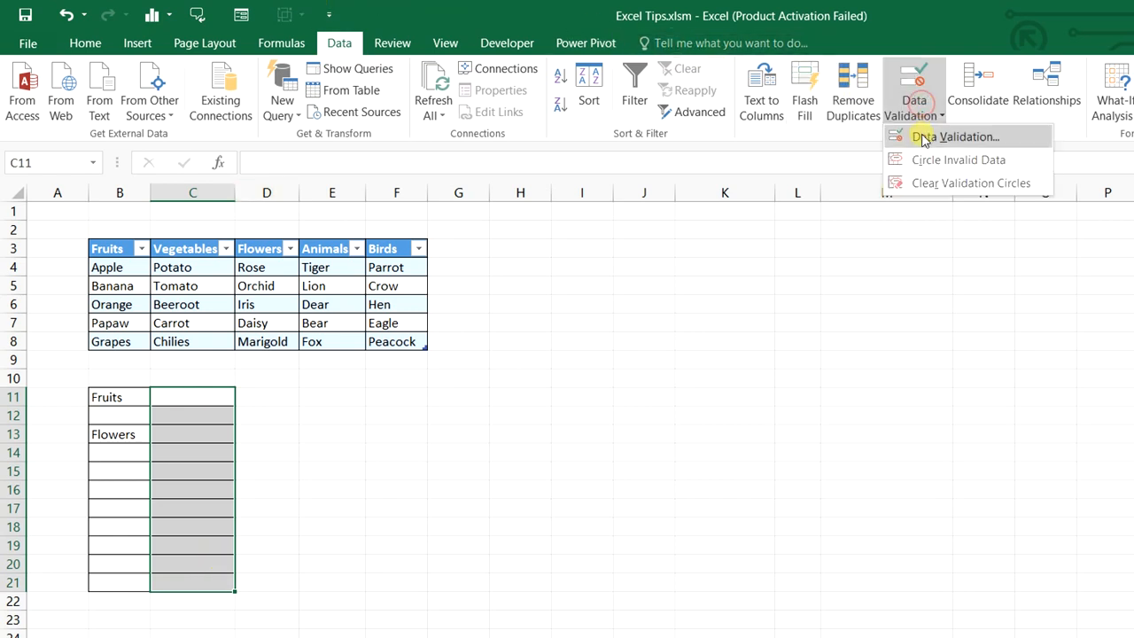
left_click(925, 135)
left_click(636, 352)
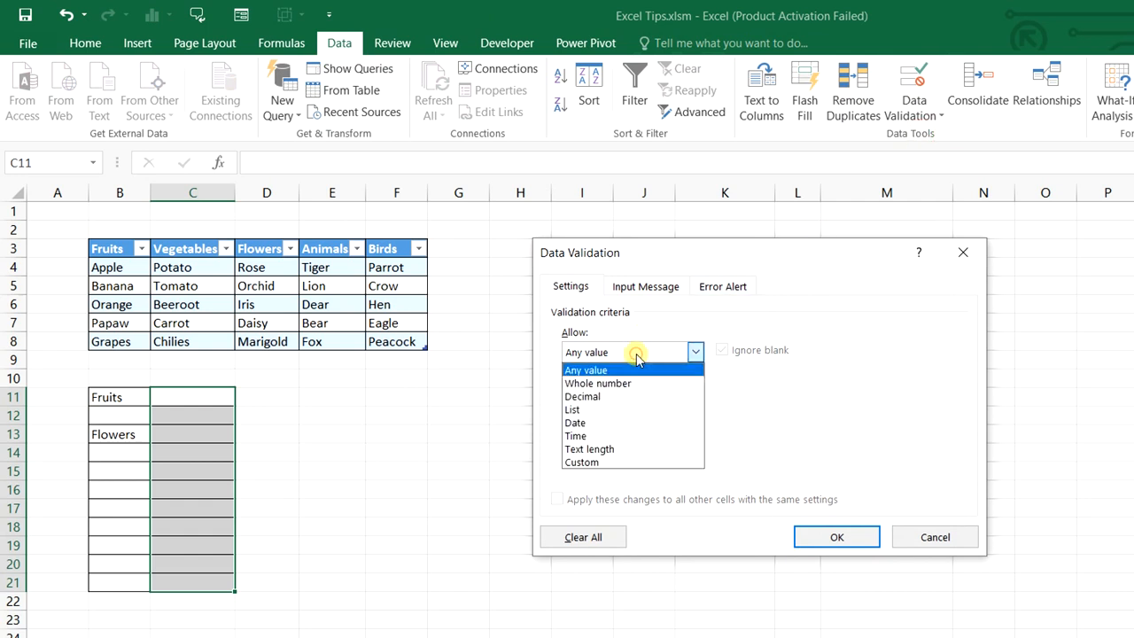
left_click(596, 410)
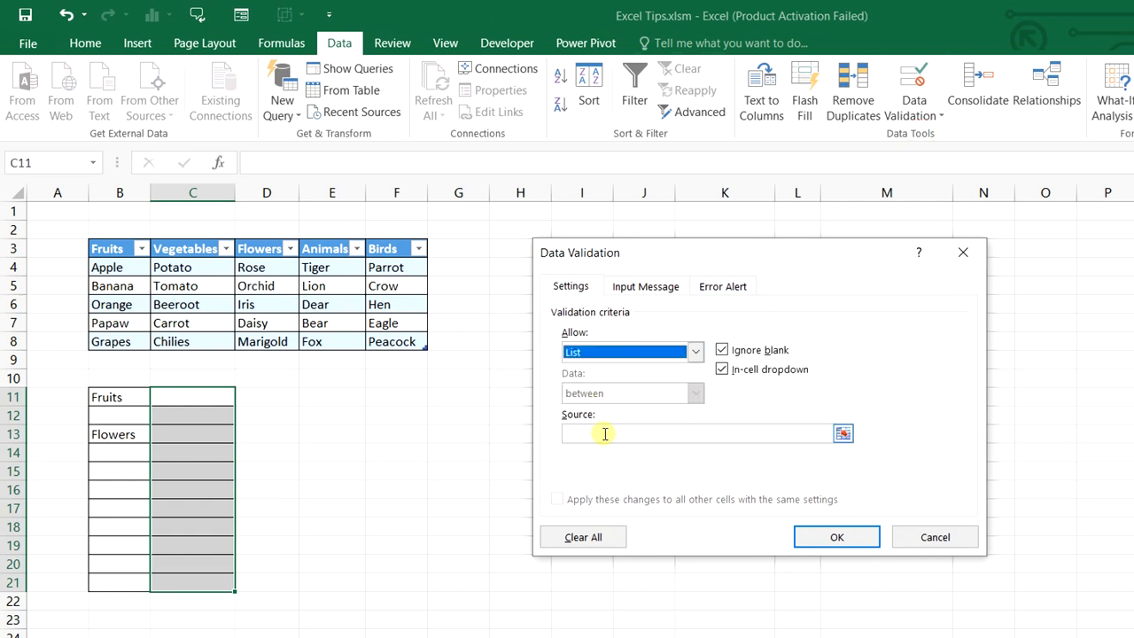
left_click(604, 433)
type("=INDIRECT")
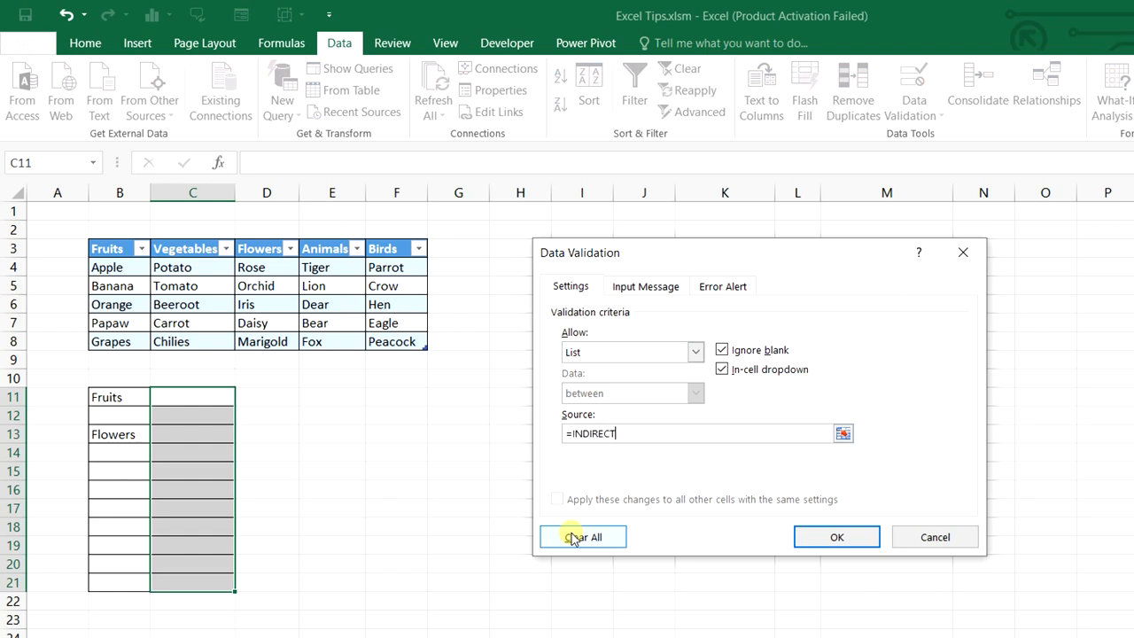
type("(")
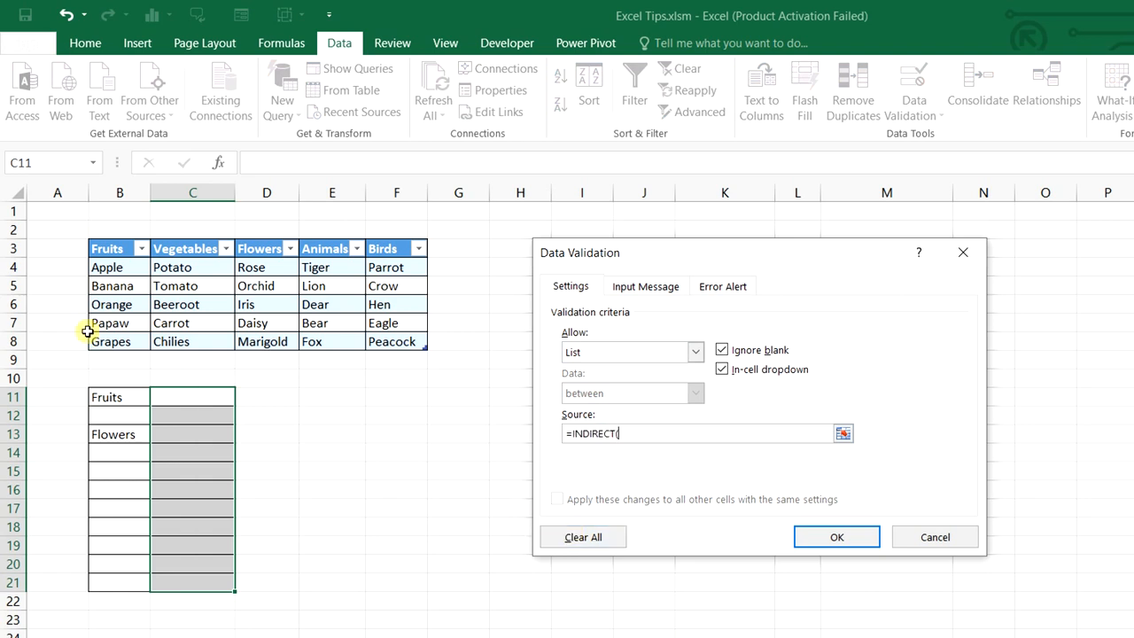
left_click(121, 398)
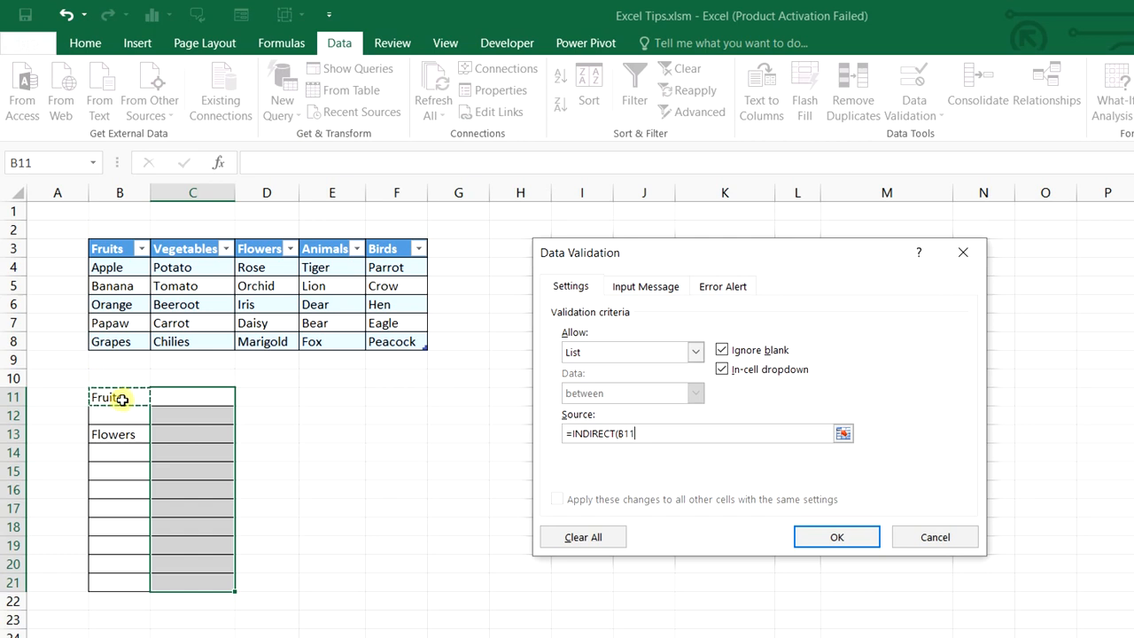
type(")")
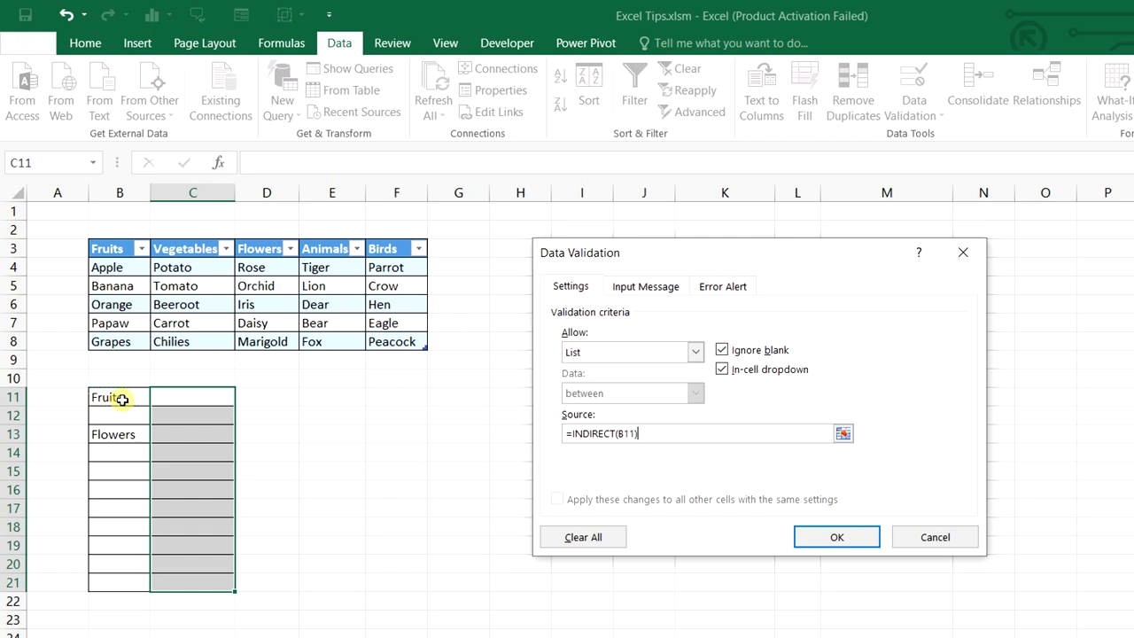
left_click(846, 540)
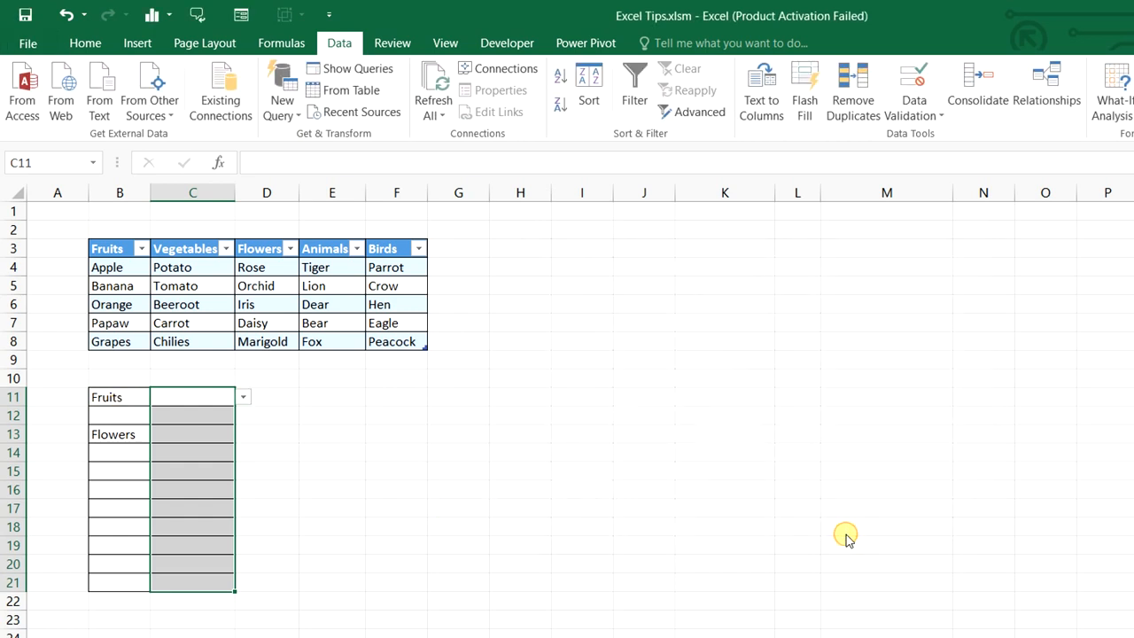
left_click(494, 489)
Choose Orange in C11 and Iris in C13 from the dependent item lists
left_click(218, 396)
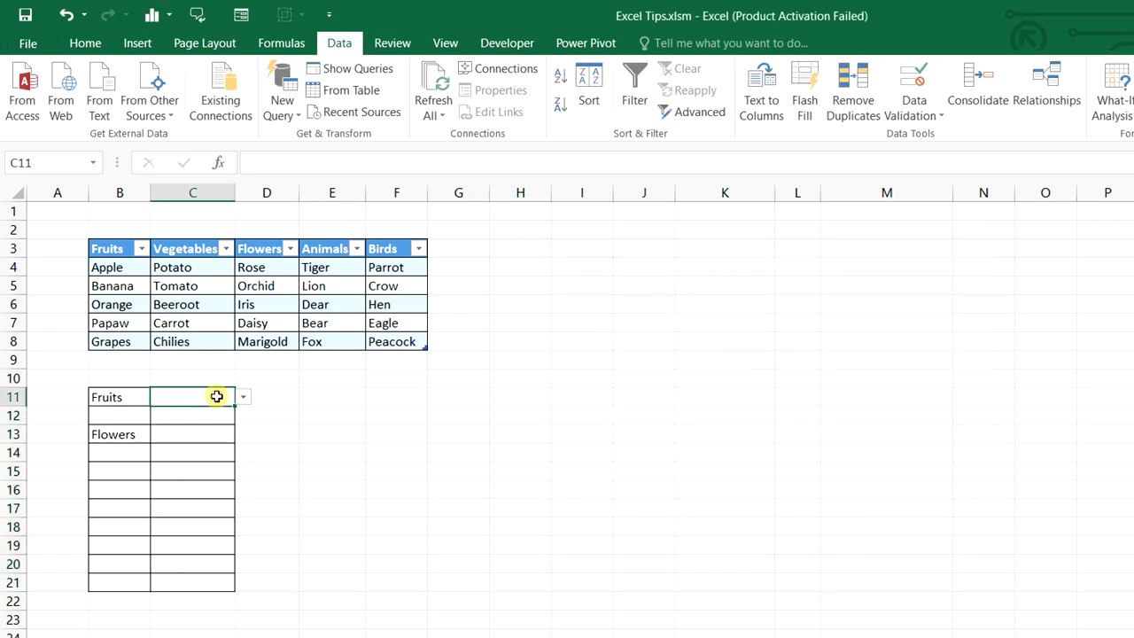
left_click(242, 400)
left_click(222, 438)
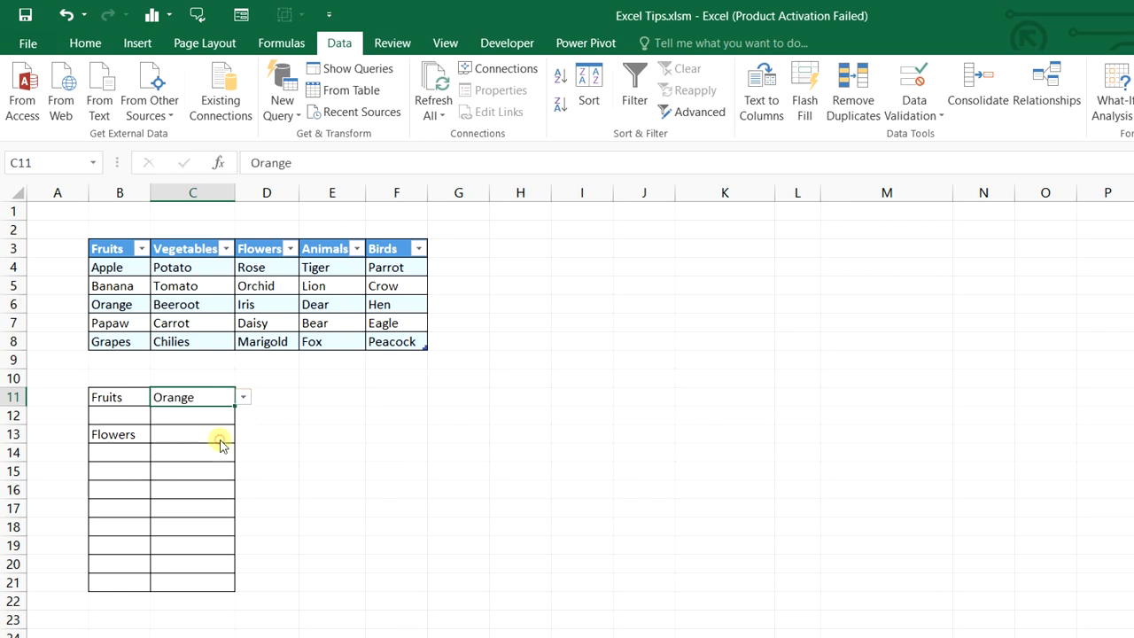
left_click(144, 437)
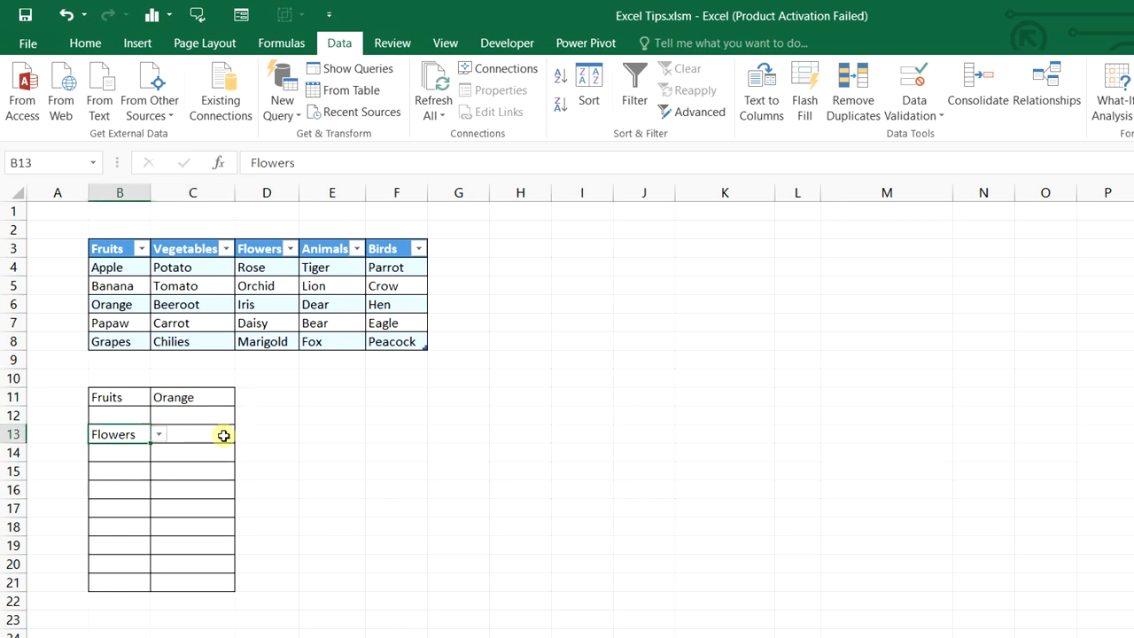
left_click(222, 435)
left_click(243, 435)
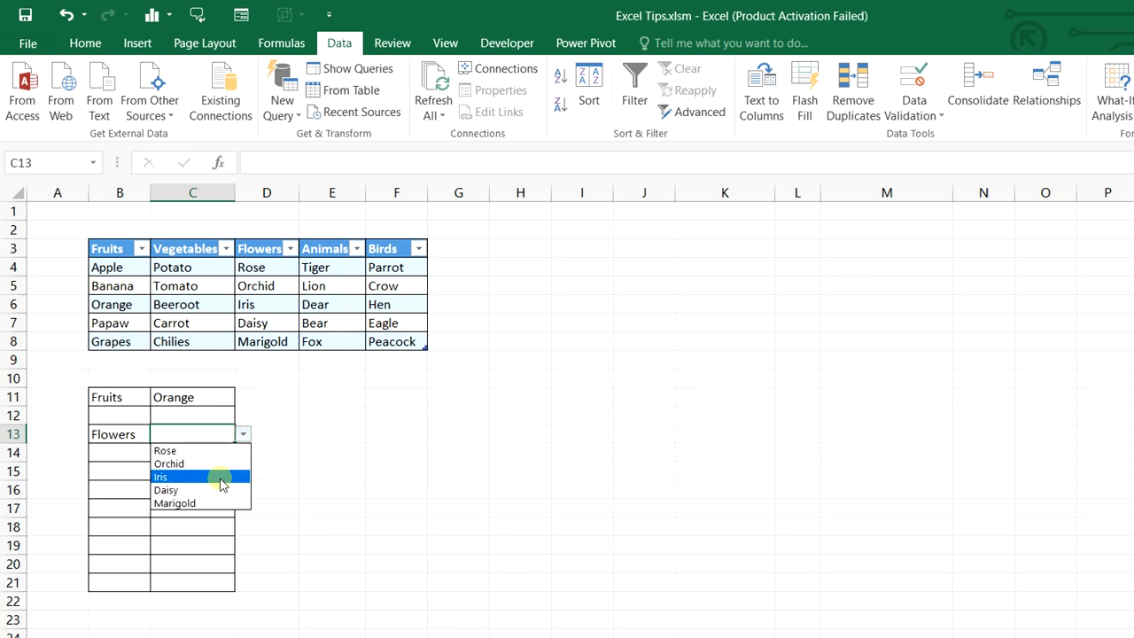
left_click(221, 477)
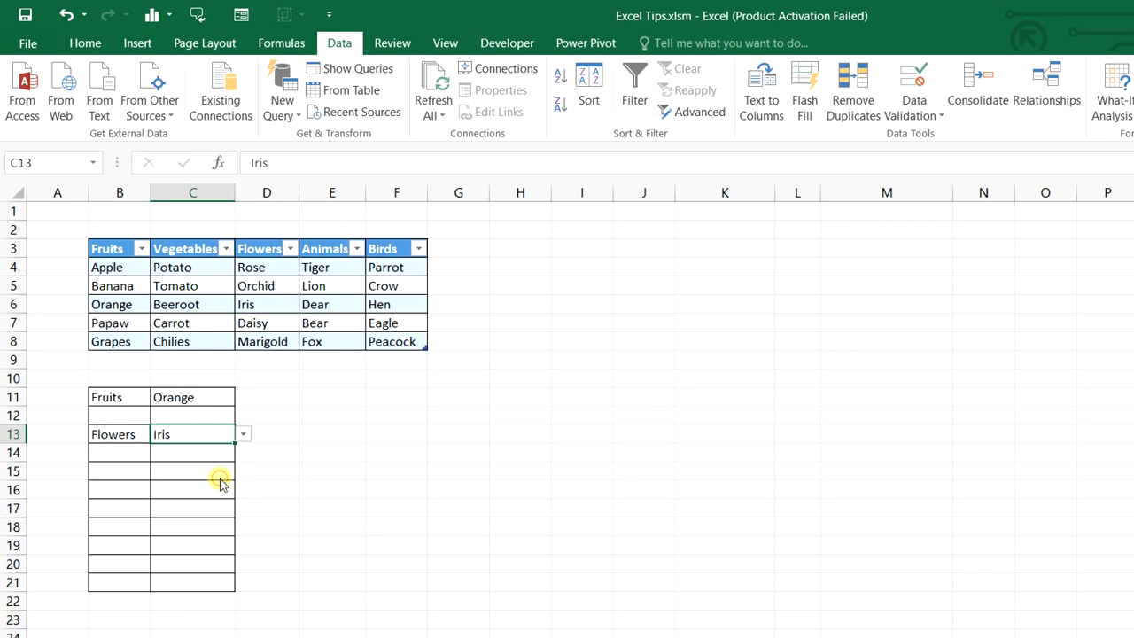
Set B14 to Vegetables and pick Beeroot in C14
left_click(132, 453)
left_click(155, 453)
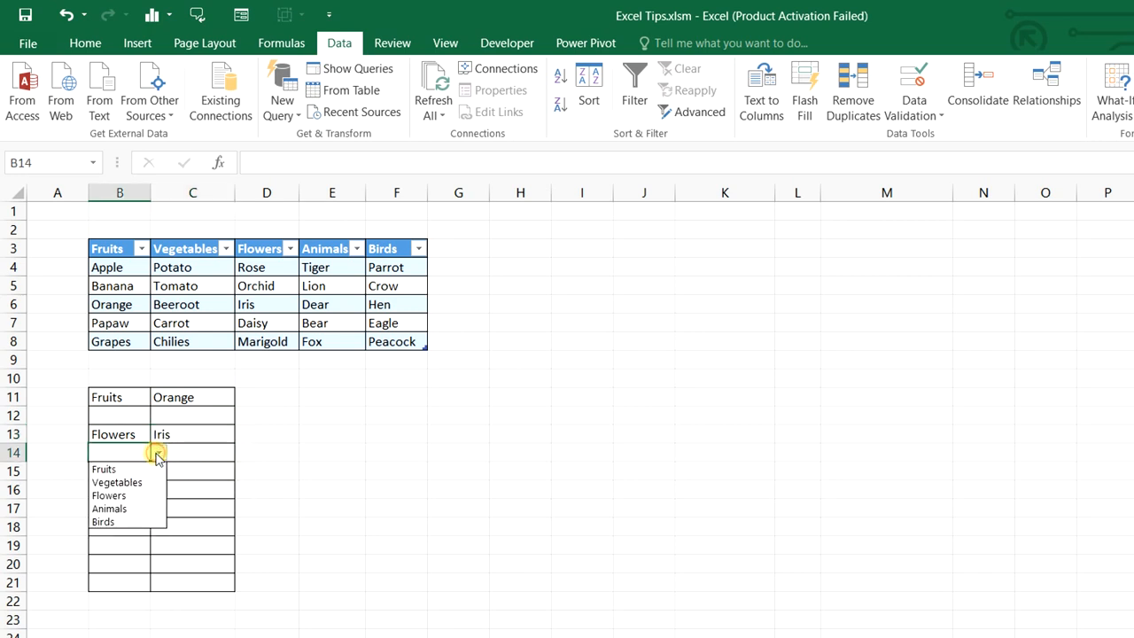
left_click(139, 483)
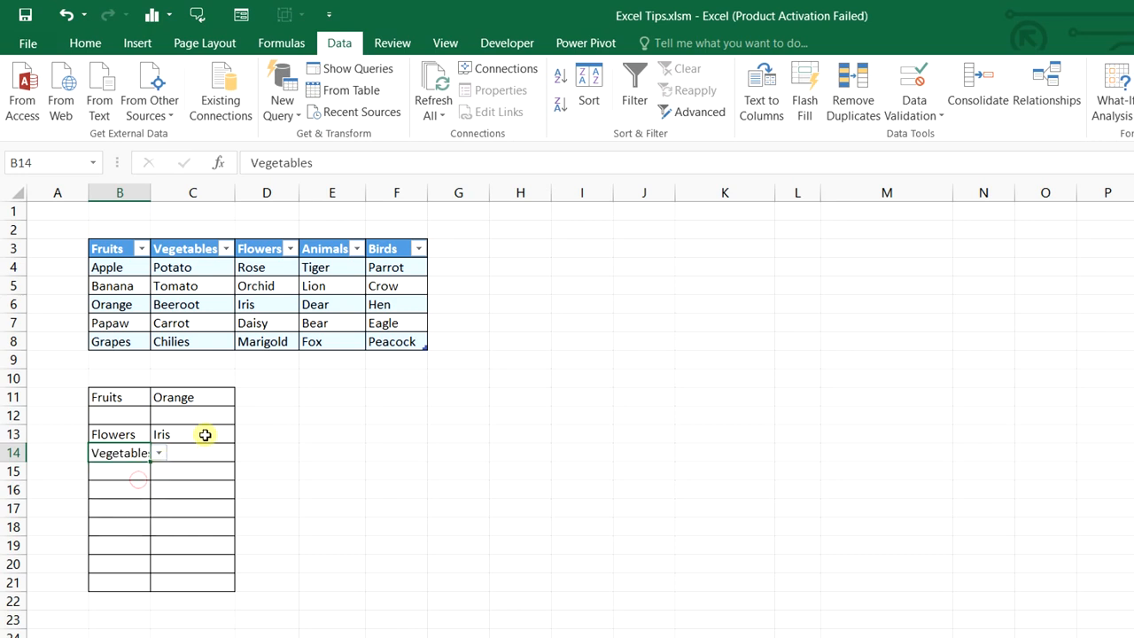
left_click(227, 453)
left_click(243, 454)
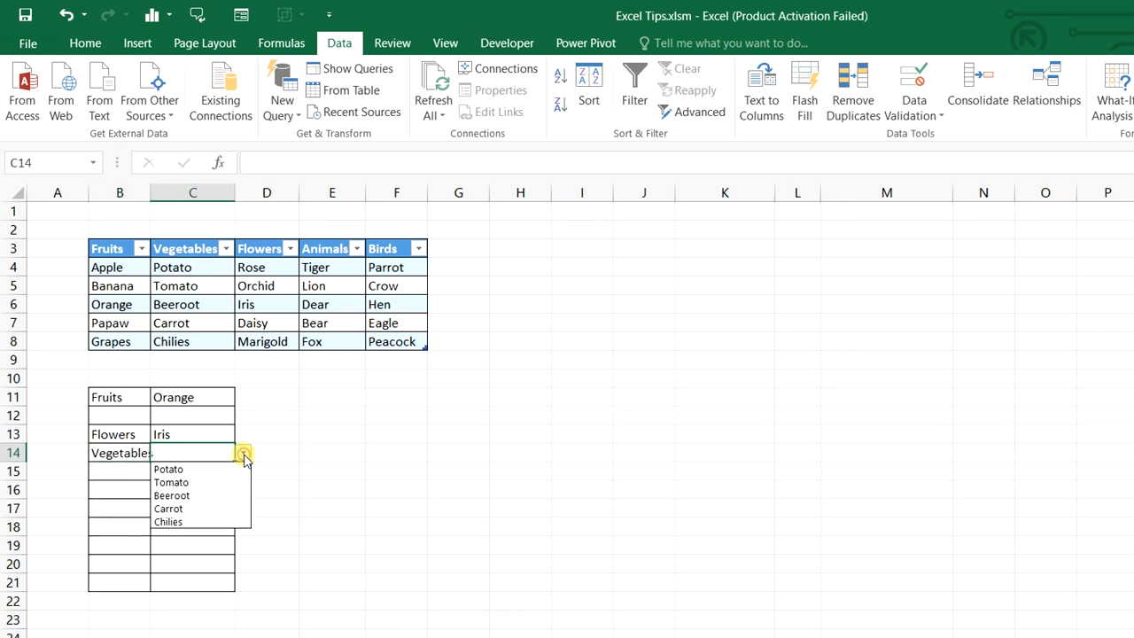
left_click(222, 494)
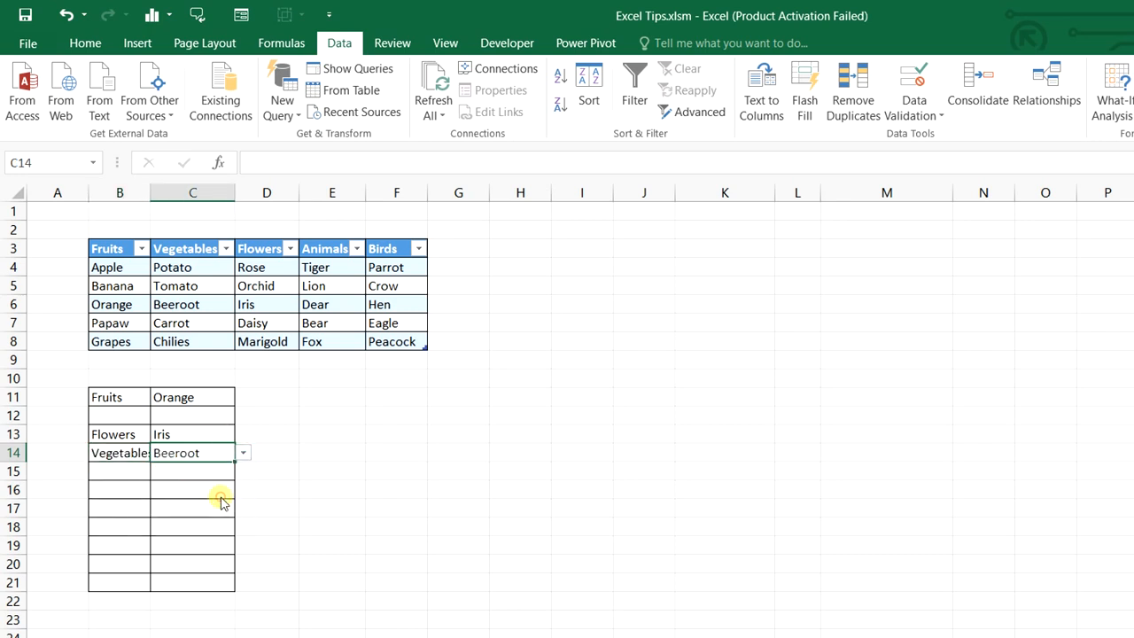
left_click(449, 542)
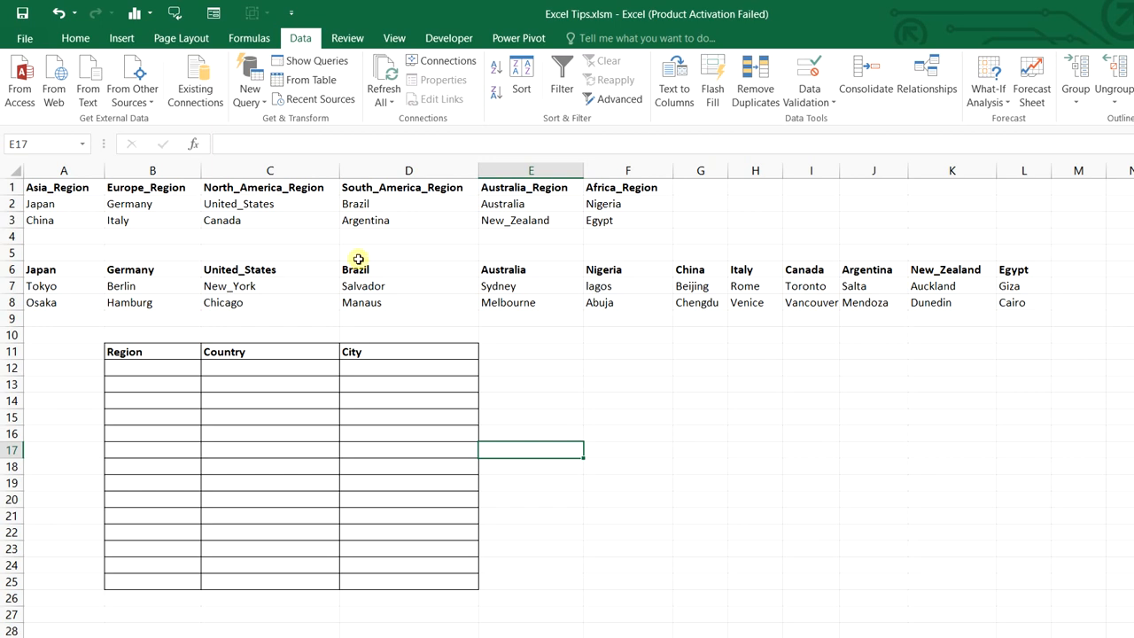
Turn the region data A1:F3 into table Table10 with headers
left_click_drag(76, 189, 608, 182)
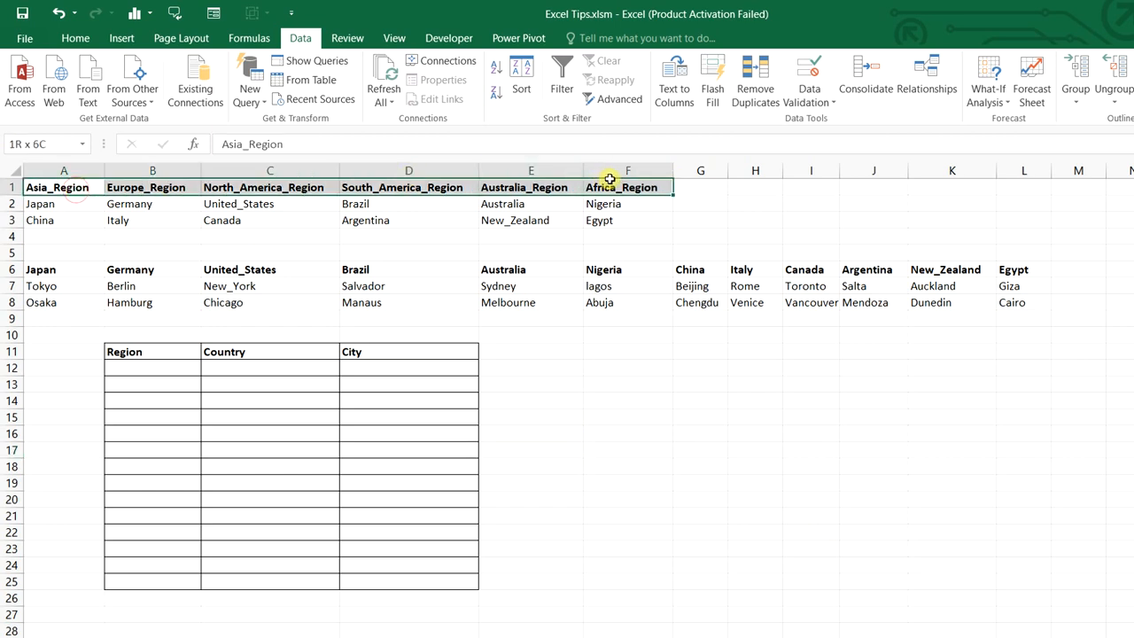
left_click(31, 189)
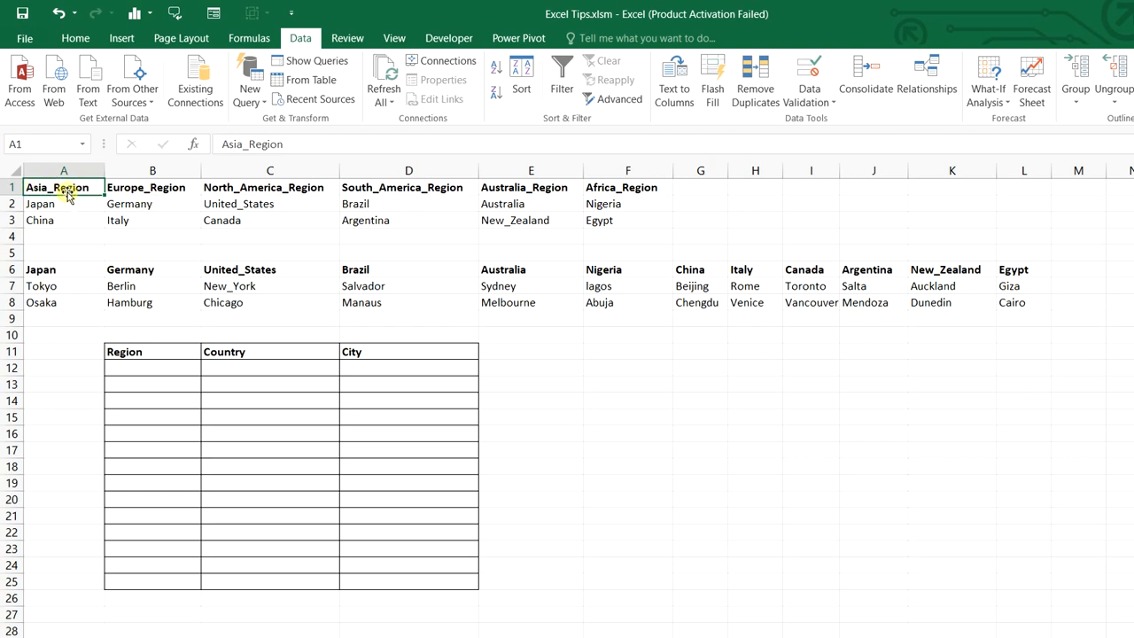
left_click_drag(66, 189, 597, 221)
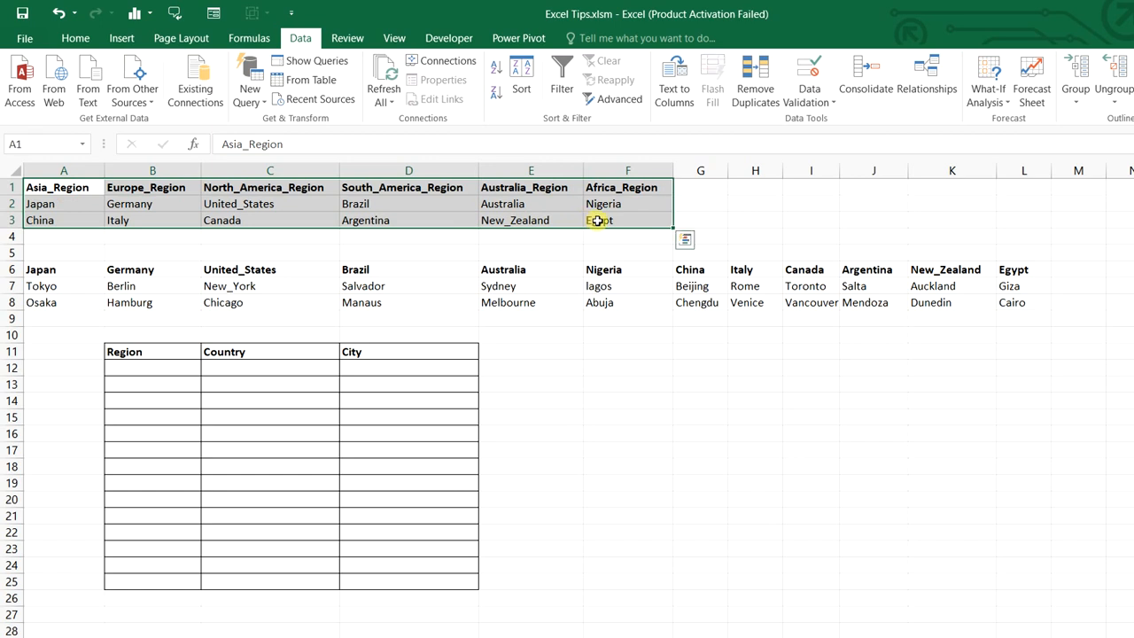
key("ctrl+t")
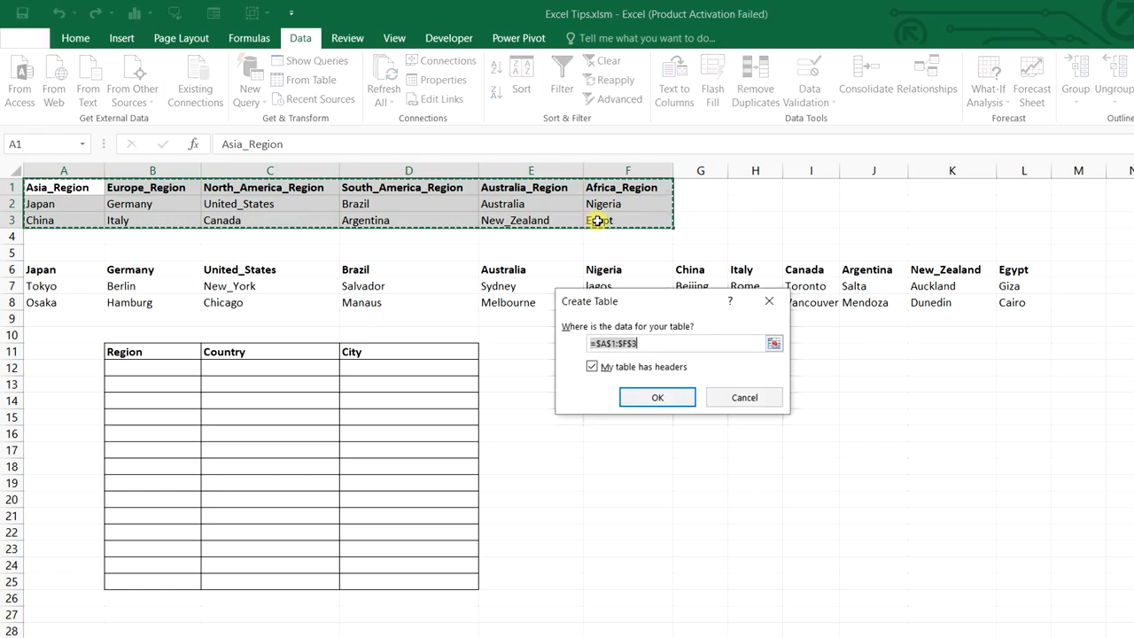
key("Return")
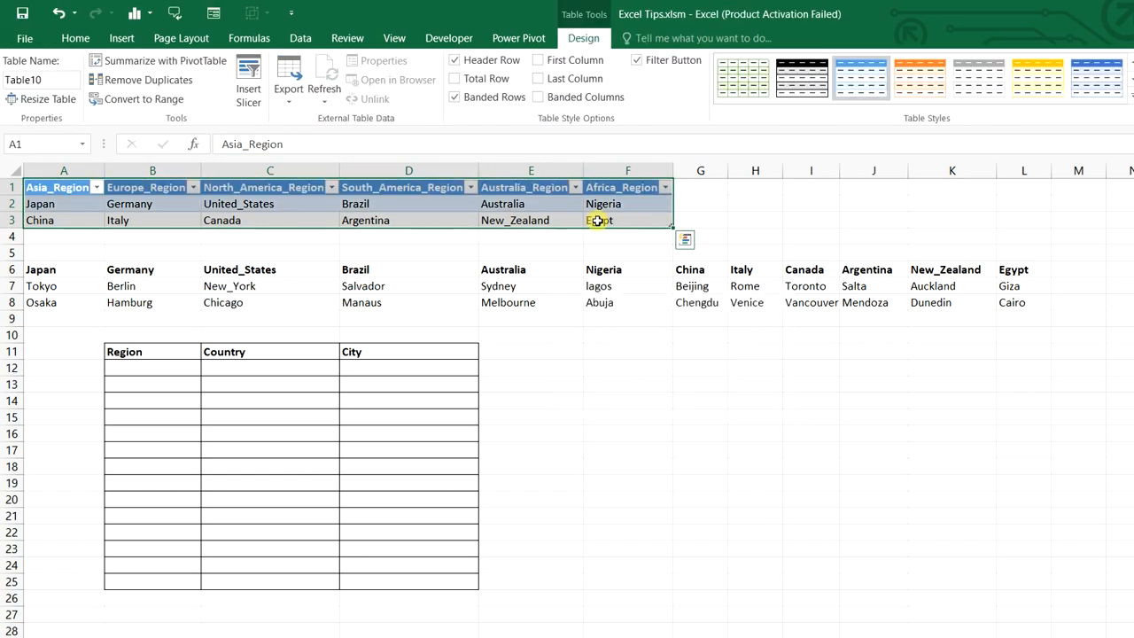
Create names for each region column from the top-row headers
left_click(248, 39)
left_click(588, 99)
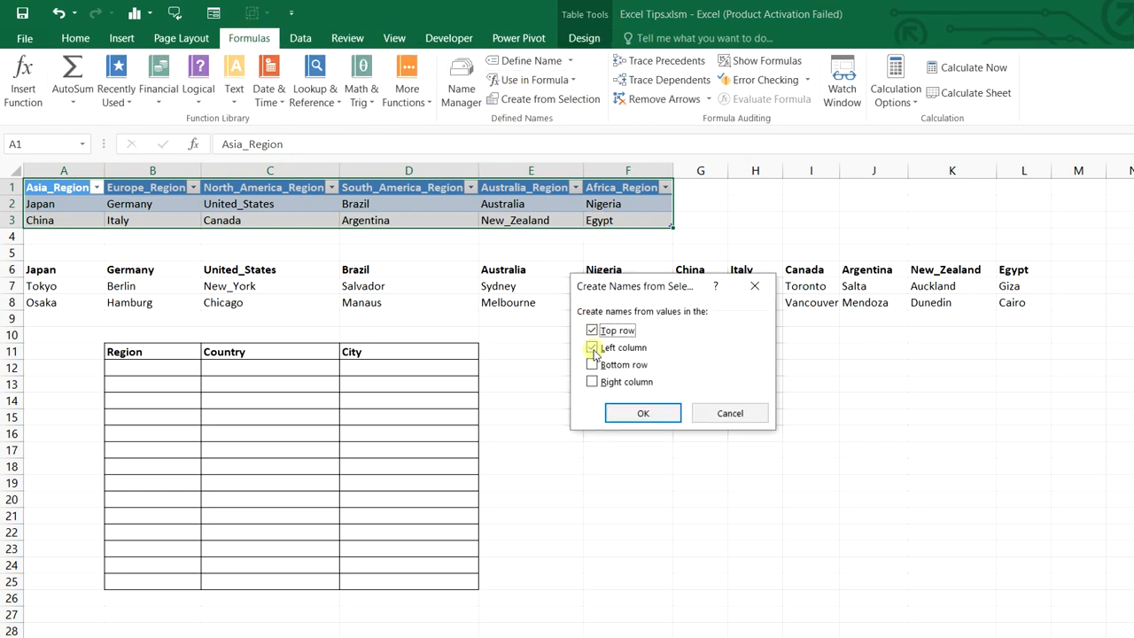
left_click(643, 412)
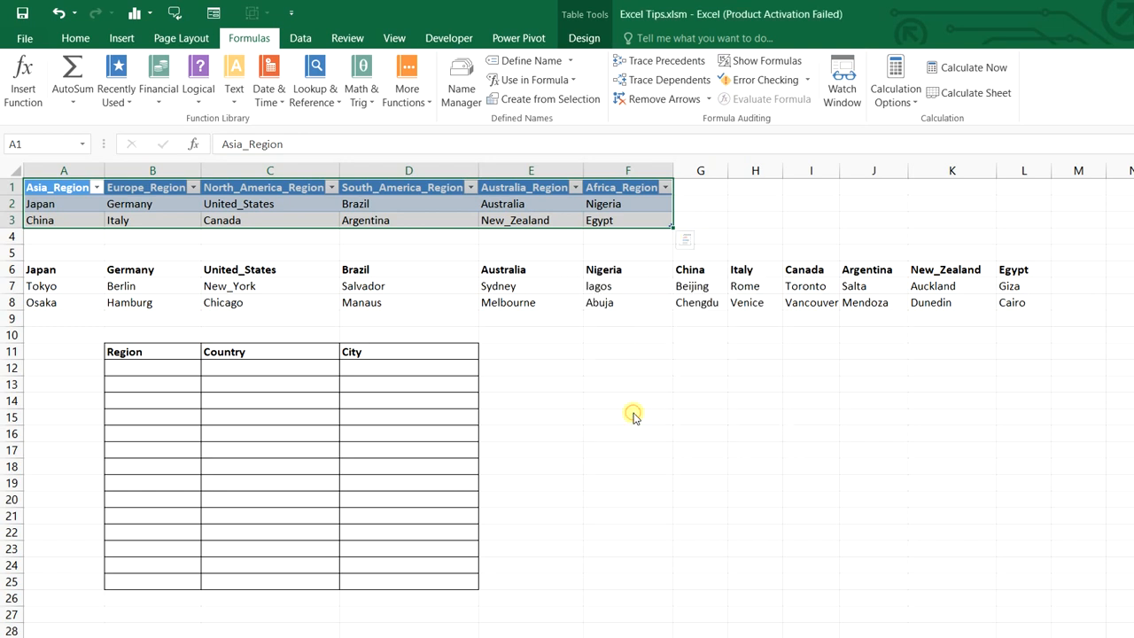
Define the name REGION_LIST referring to the table's header row A1:F1
left_click_drag(76, 189, 621, 182)
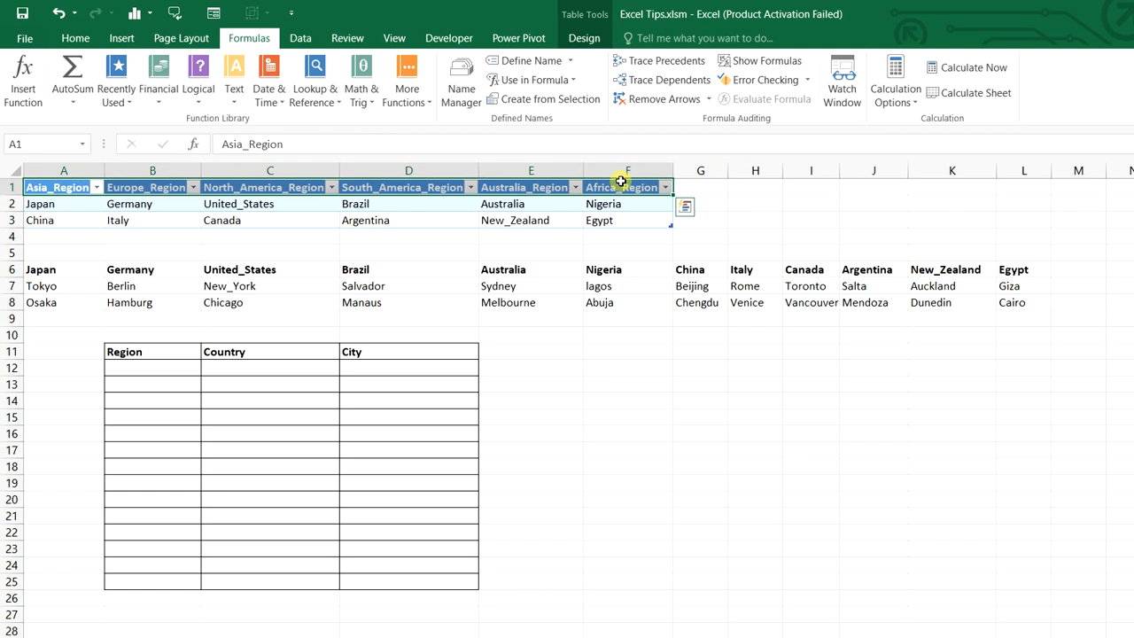
left_click(520, 61)
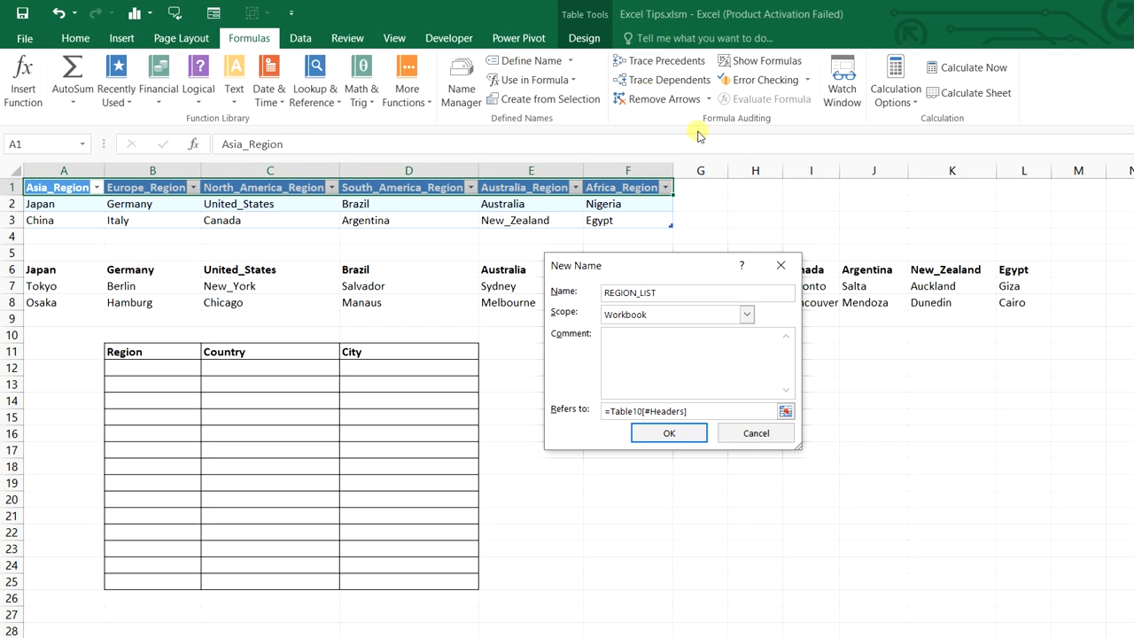
left_click(668, 433)
left_click(673, 434)
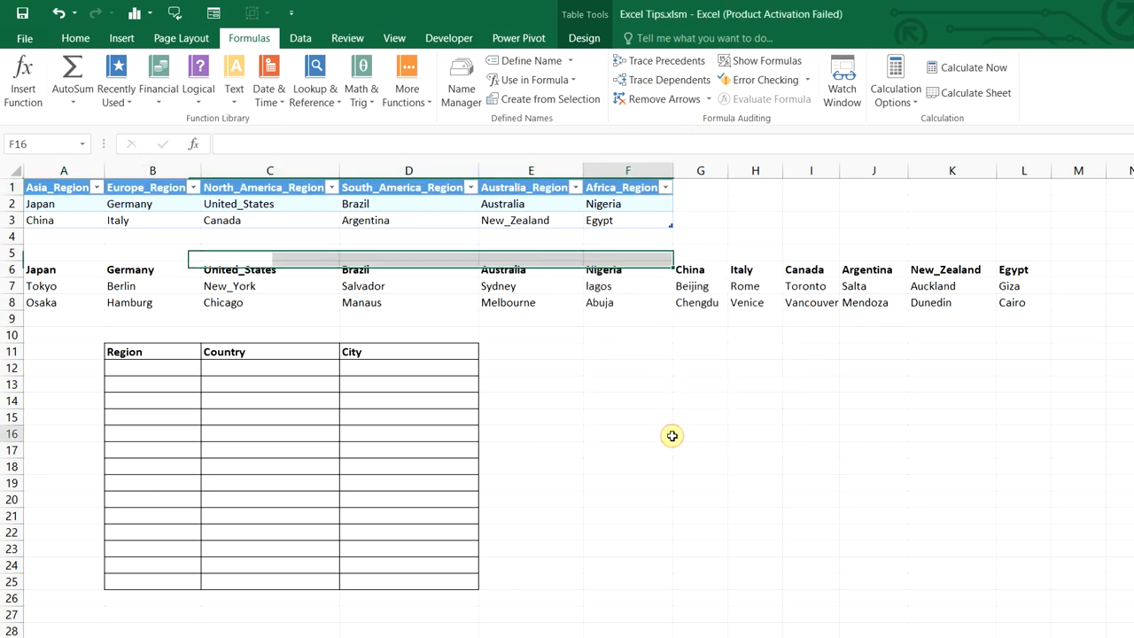
Turn the country–city block A6:L8 into table Table11 with headers
left_click_drag(76, 269, 1007, 302)
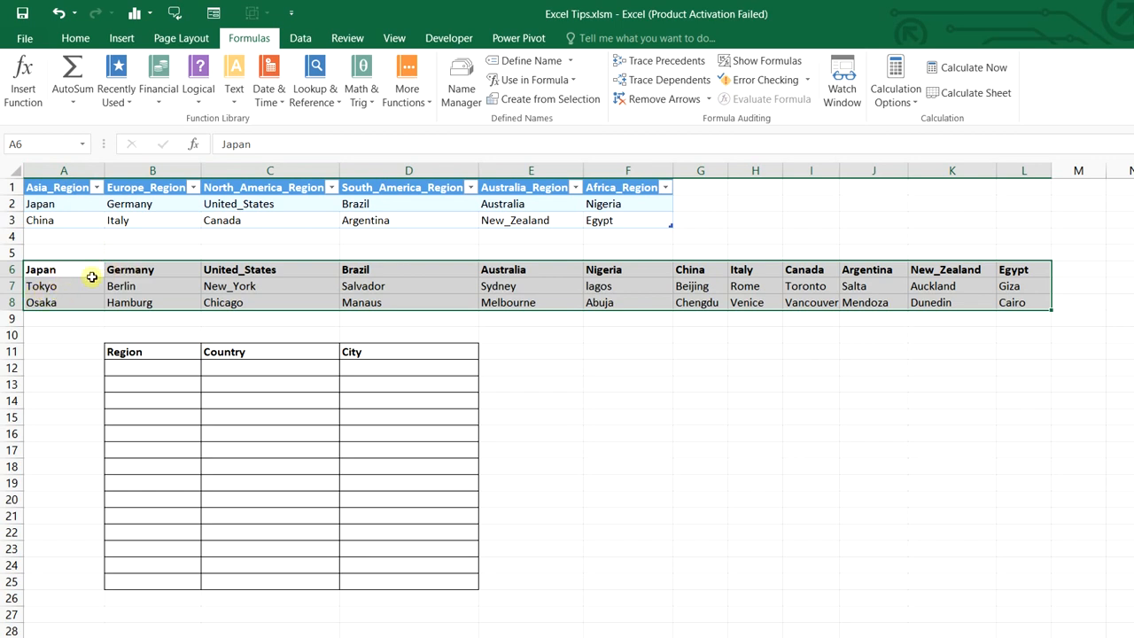
key("ctrl+t")
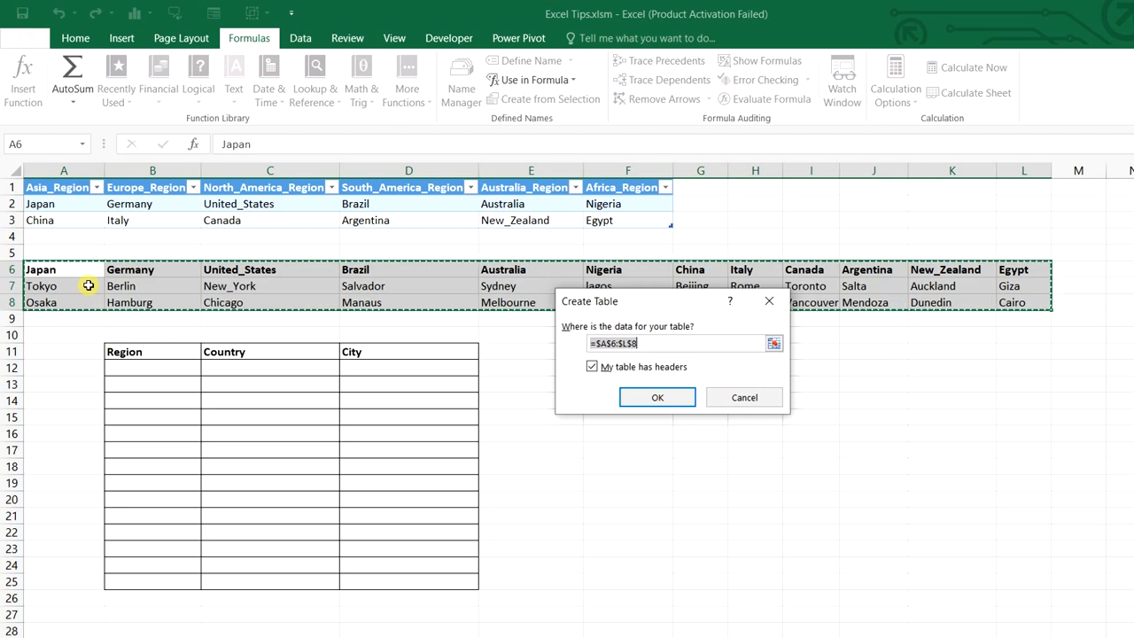
key("Return")
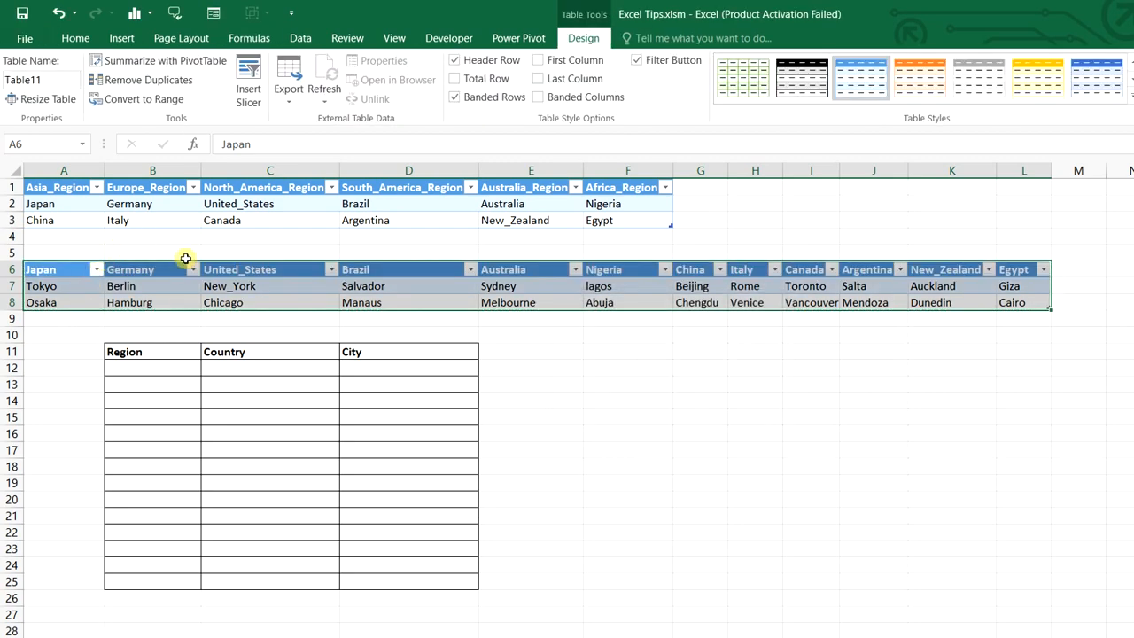
Create a name for each country's city column from the top row only
key("ctrl+shift+F3")
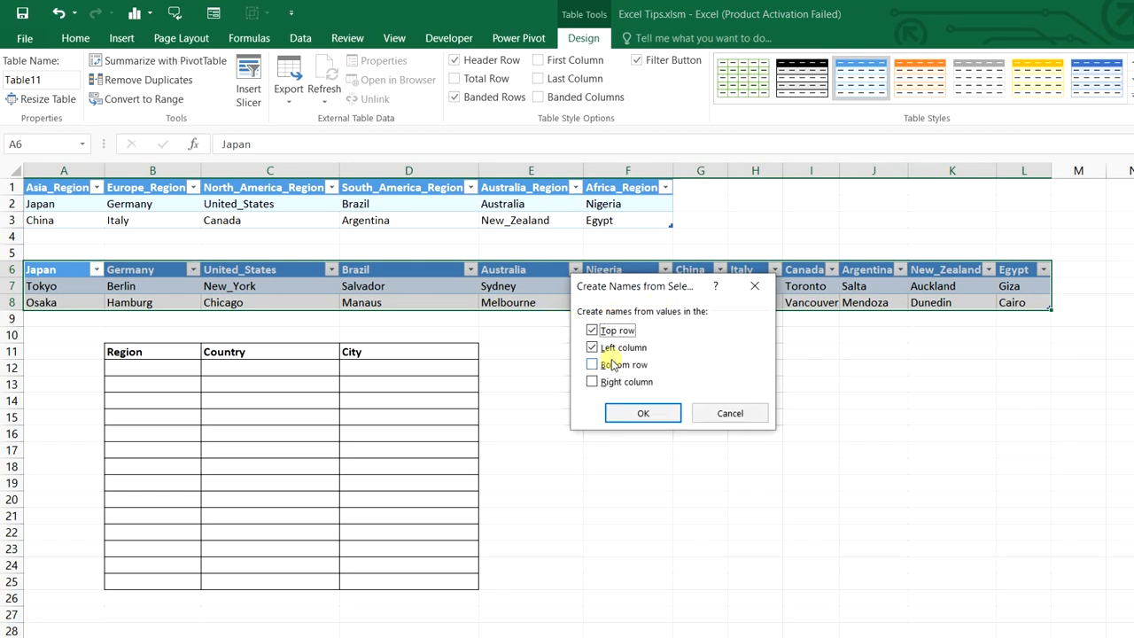
left_click(700, 413)
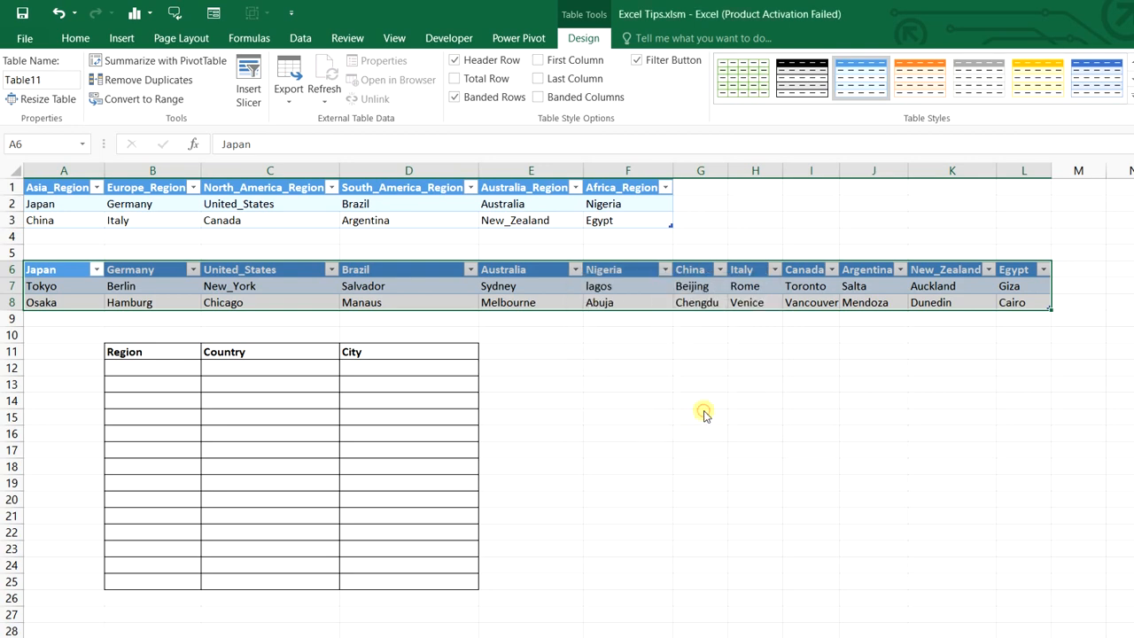
left_click(250, 38)
left_click(563, 101)
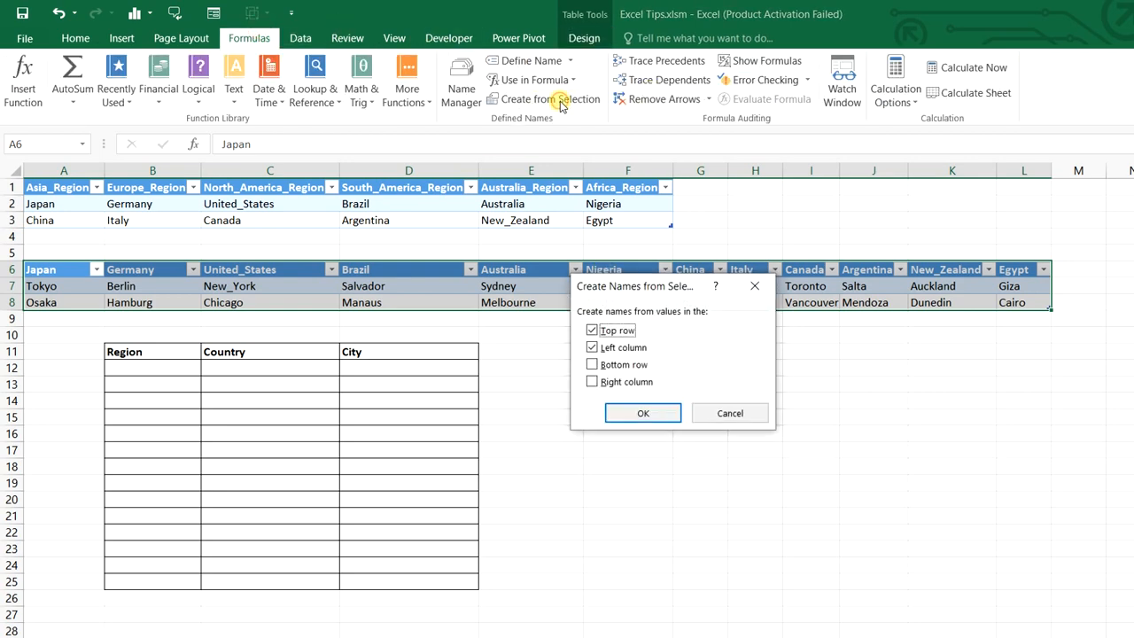
left_click(594, 348)
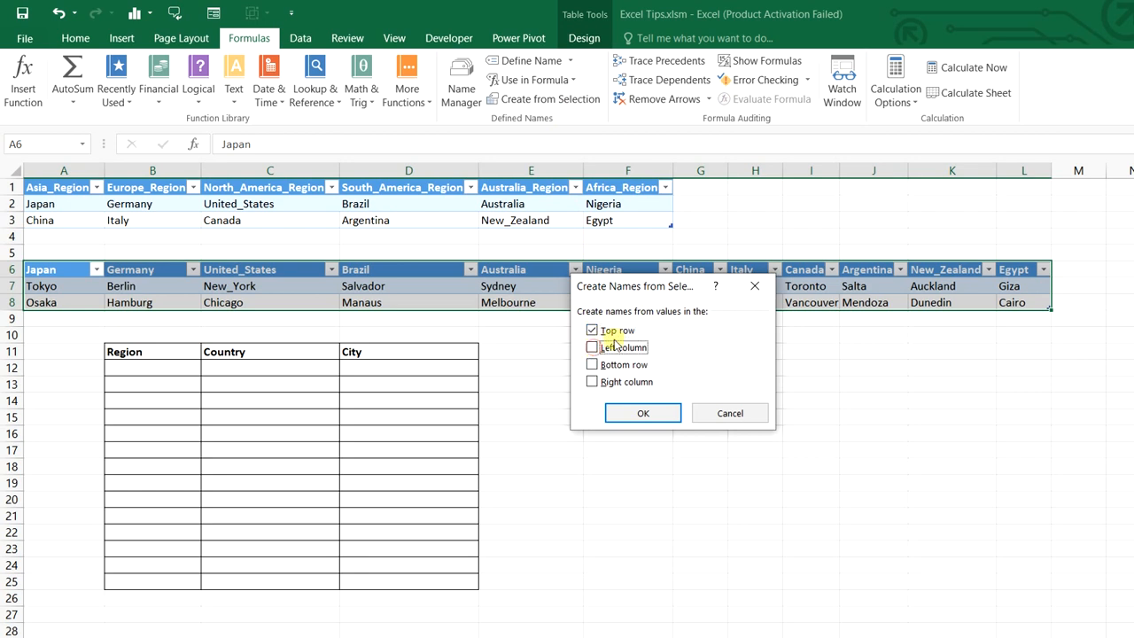
left_click(637, 413)
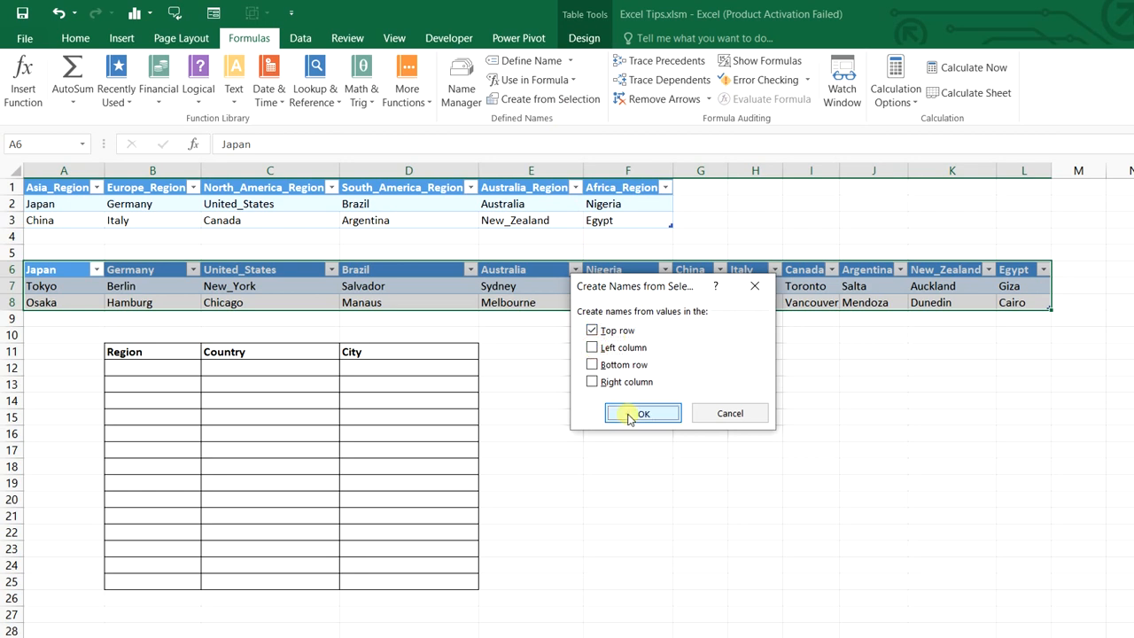
Define the name COUNTRY_LIST referring to the country header row
left_click_drag(63, 270, 1025, 265)
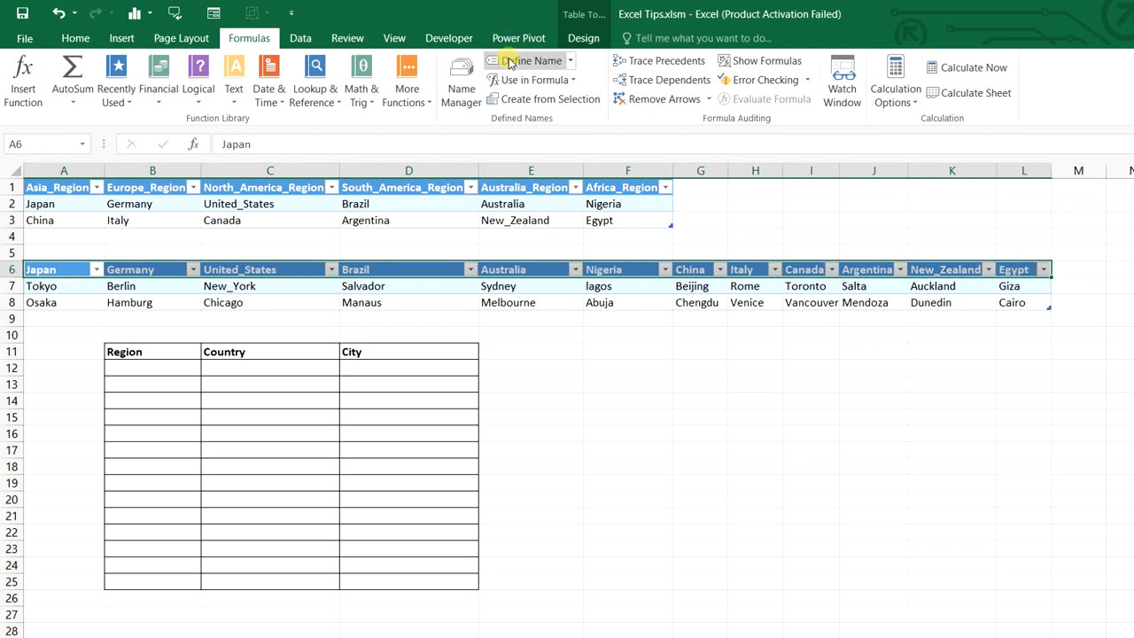
left_click(537, 61)
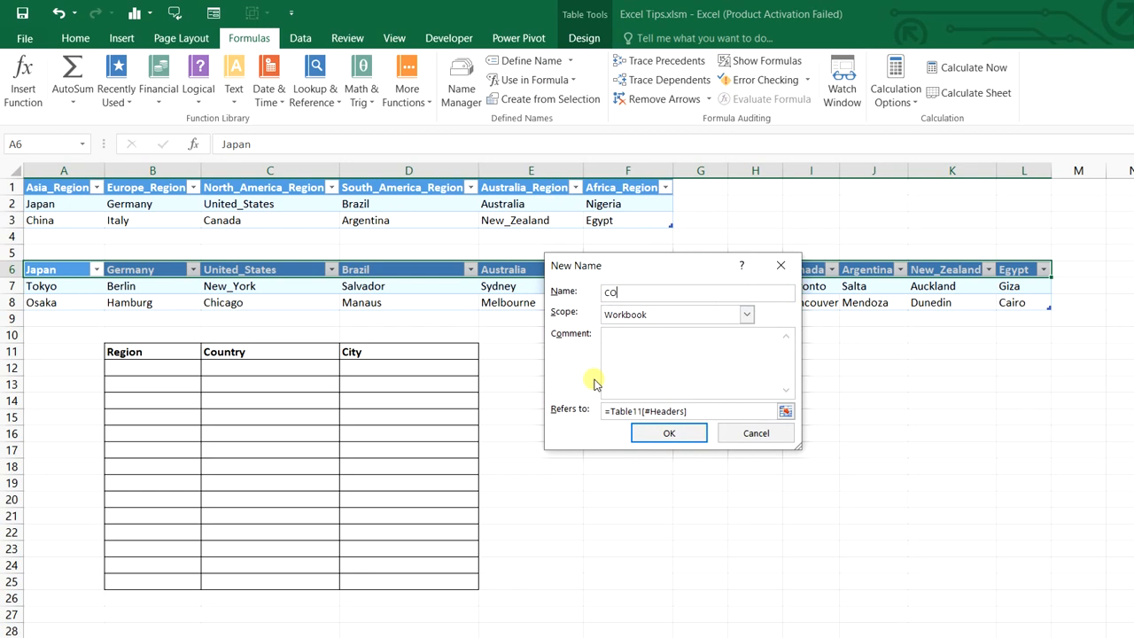
left_click(698, 434)
left_click(699, 437)
left_click_drag(175, 368, 182, 582)
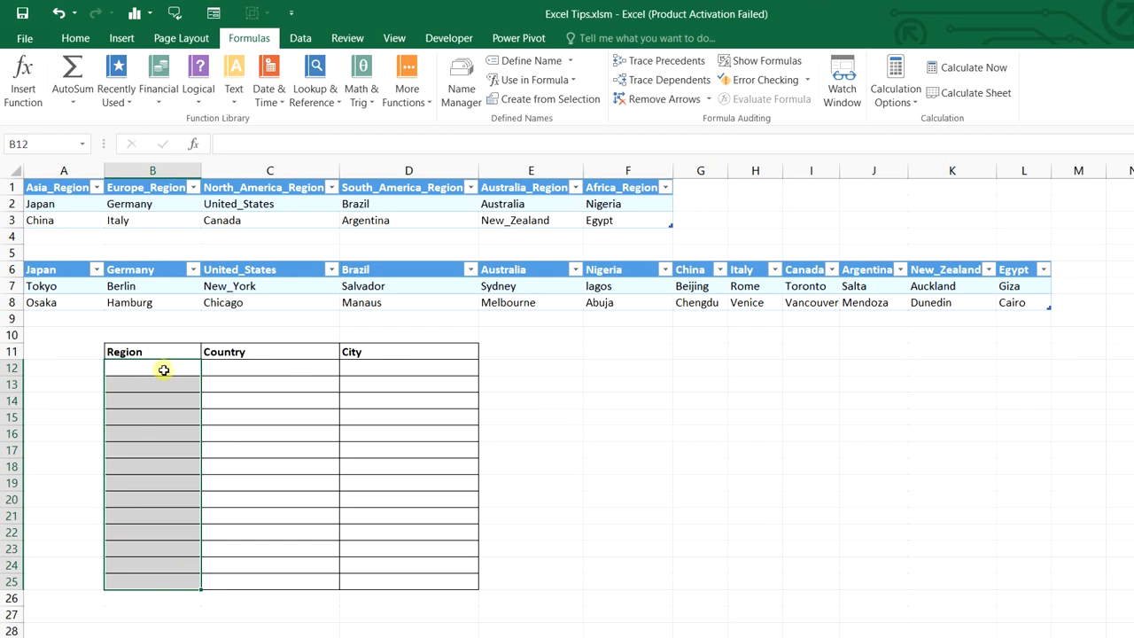
Add a list validation to B12:B25 with source =REGION_LIST
left_click_drag(164, 370, 162, 584)
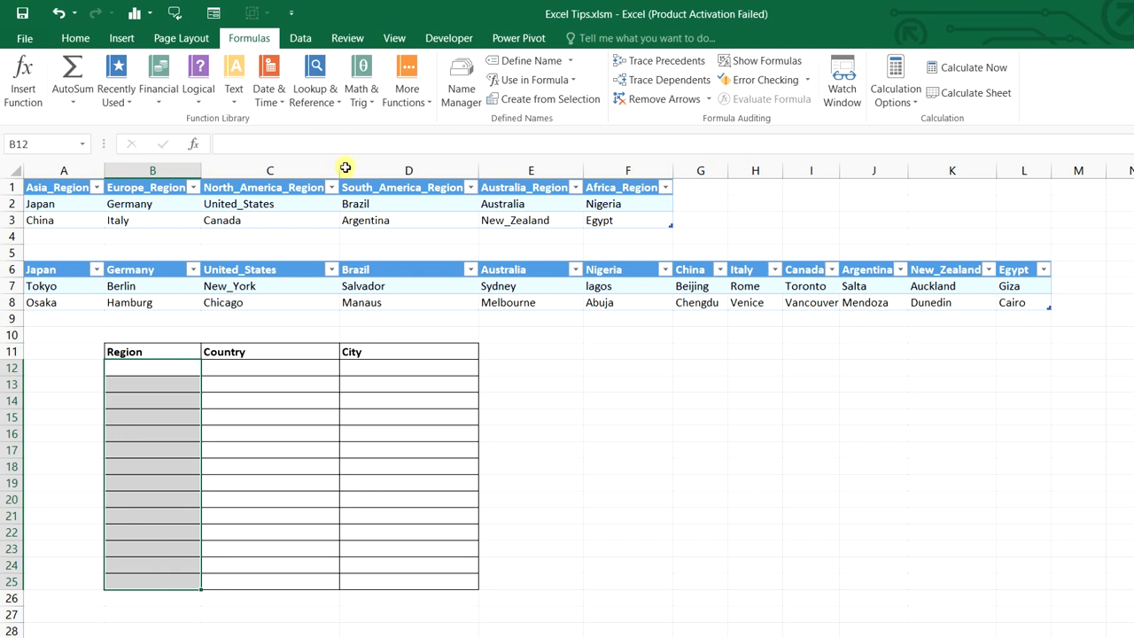
left_click(295, 34)
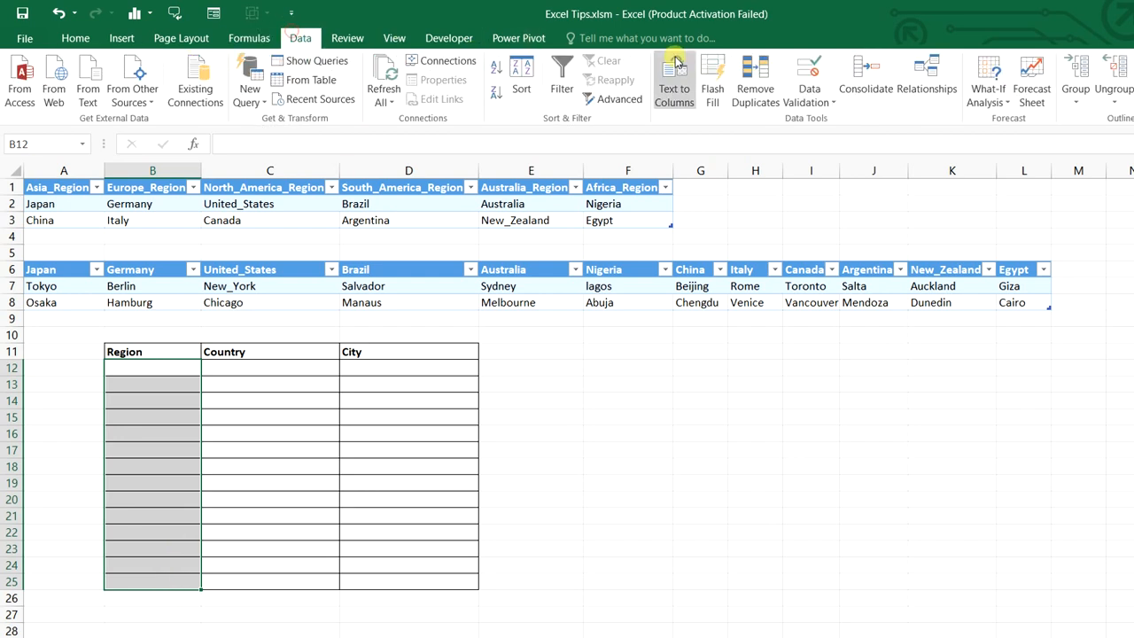
left_click(811, 88)
left_click(818, 123)
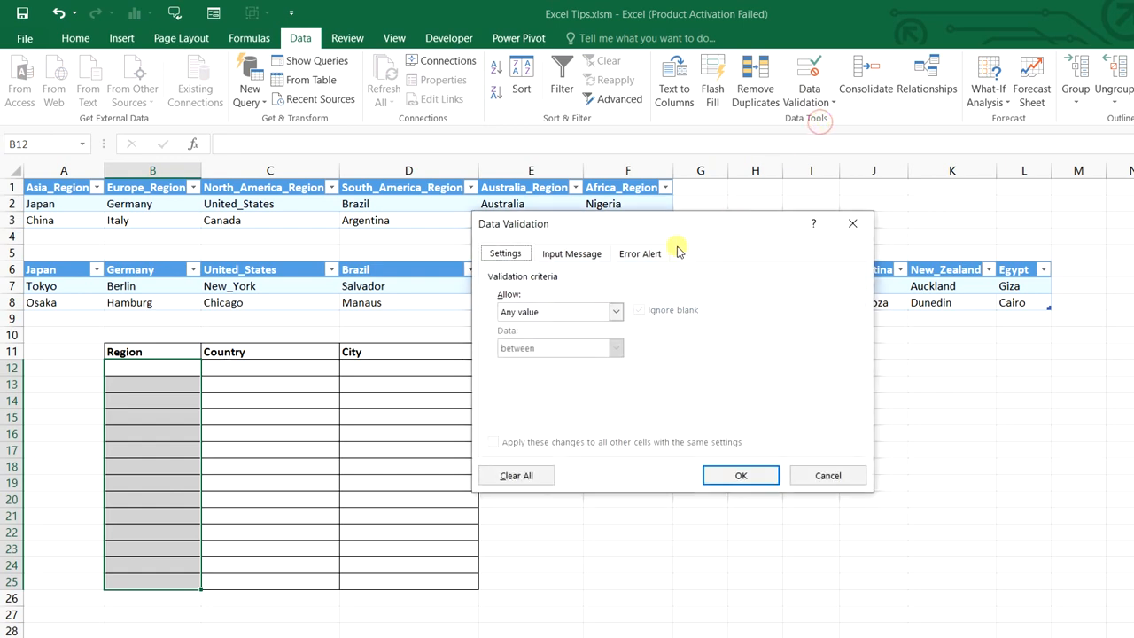
left_click(571, 311)
left_click(525, 369)
left_click(521, 382)
left_click_drag(610, 223, 653, 358)
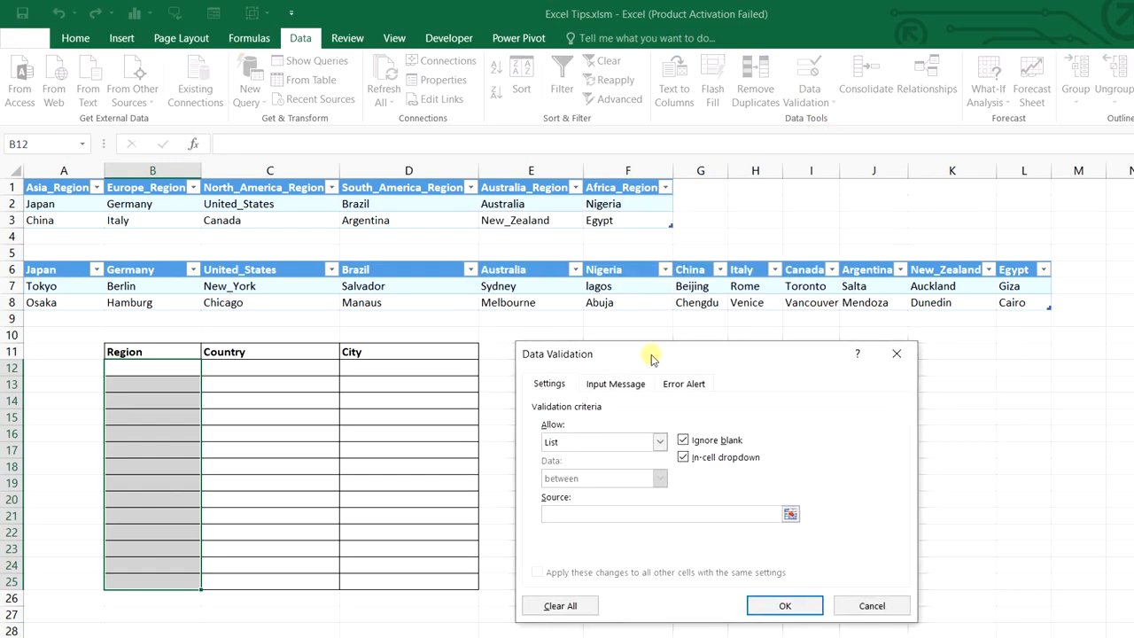
key("F3")
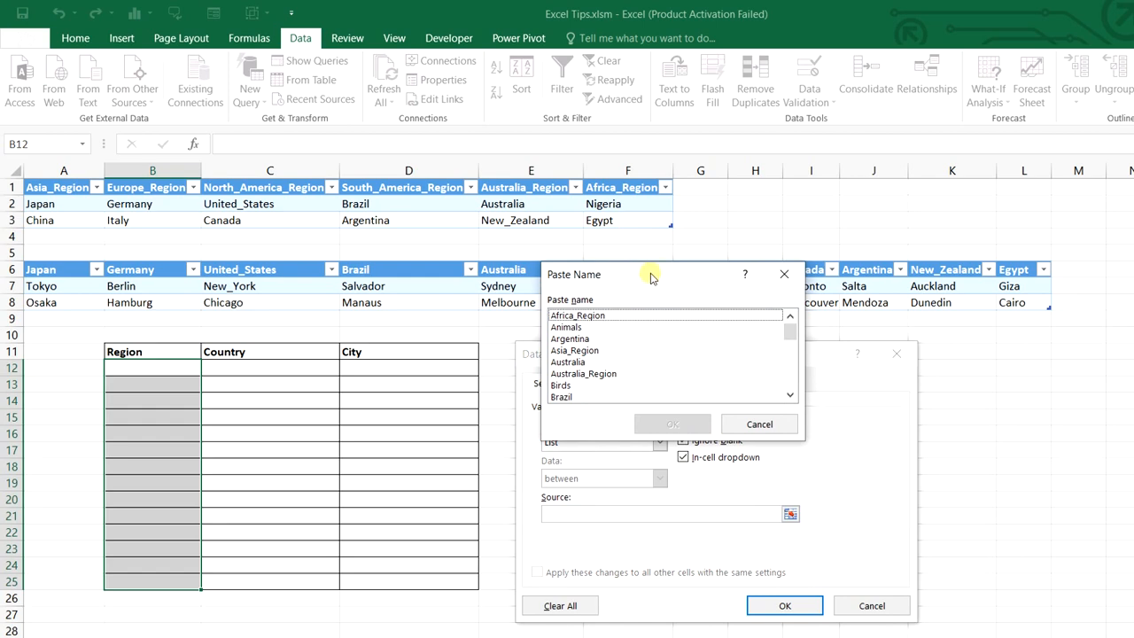
left_click_drag(653, 274, 832, 314)
scroll(962, 381, "down", 4)
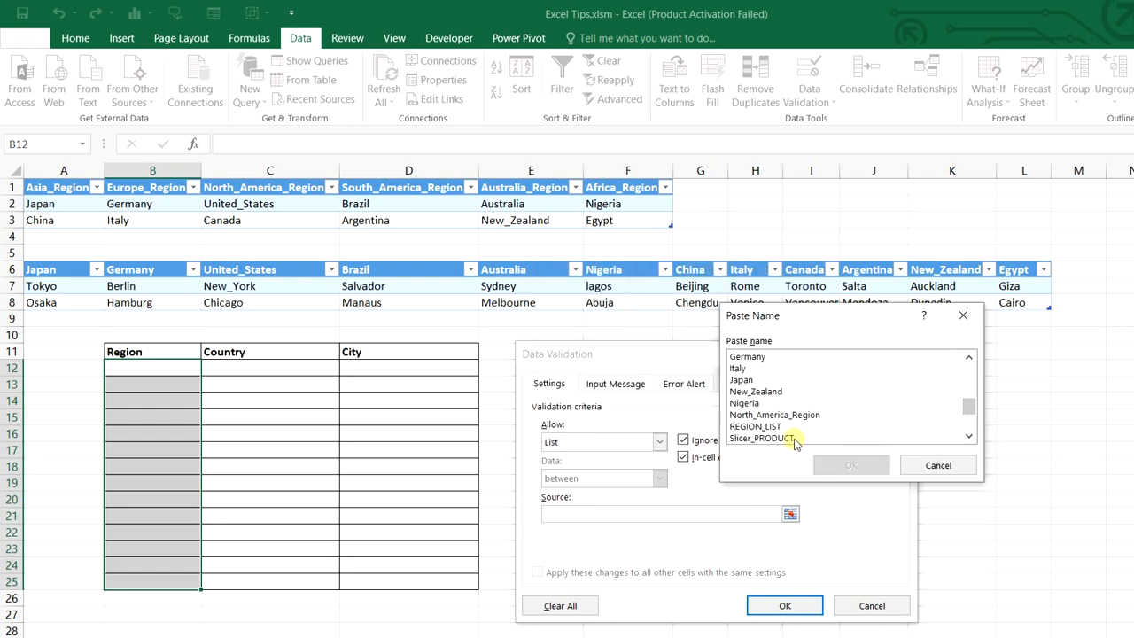
left_click(759, 426)
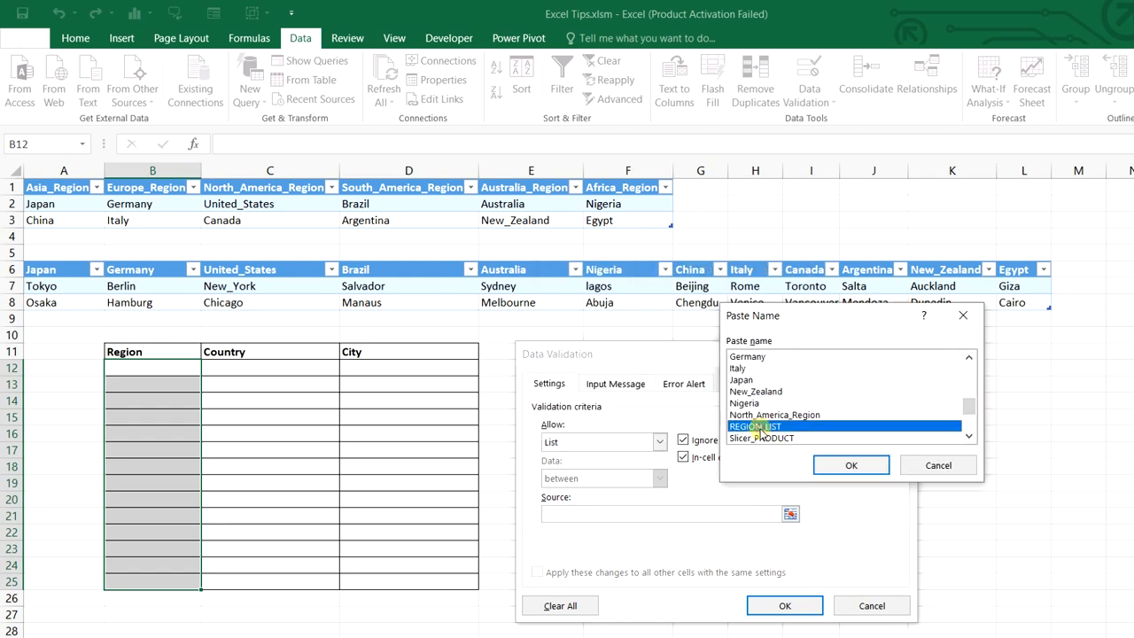
left_click(872, 468)
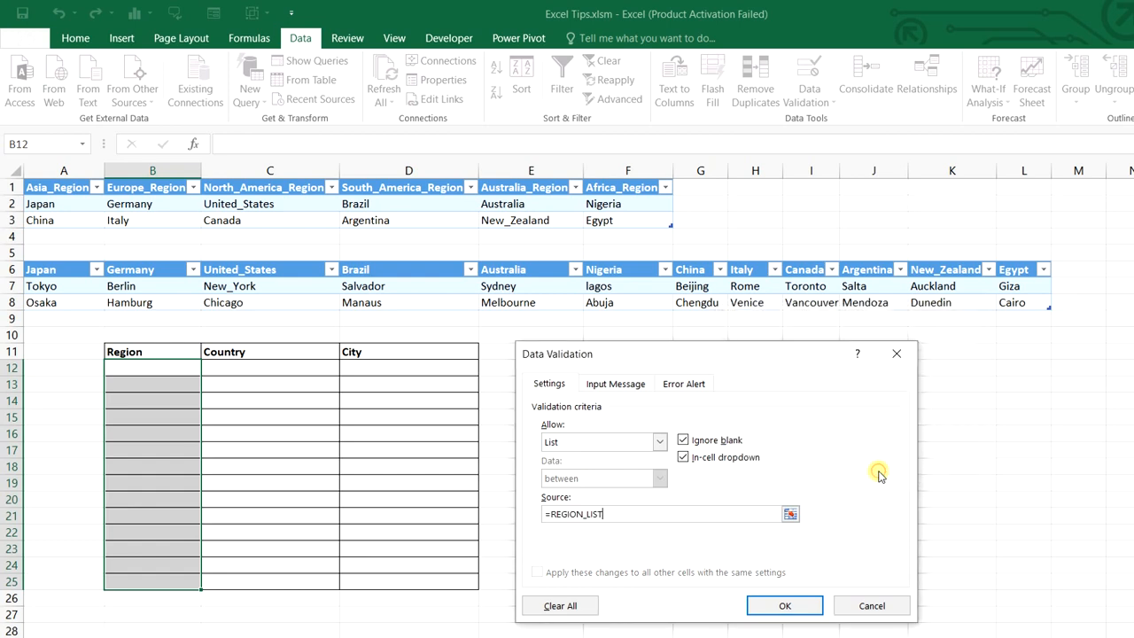
left_click(797, 607)
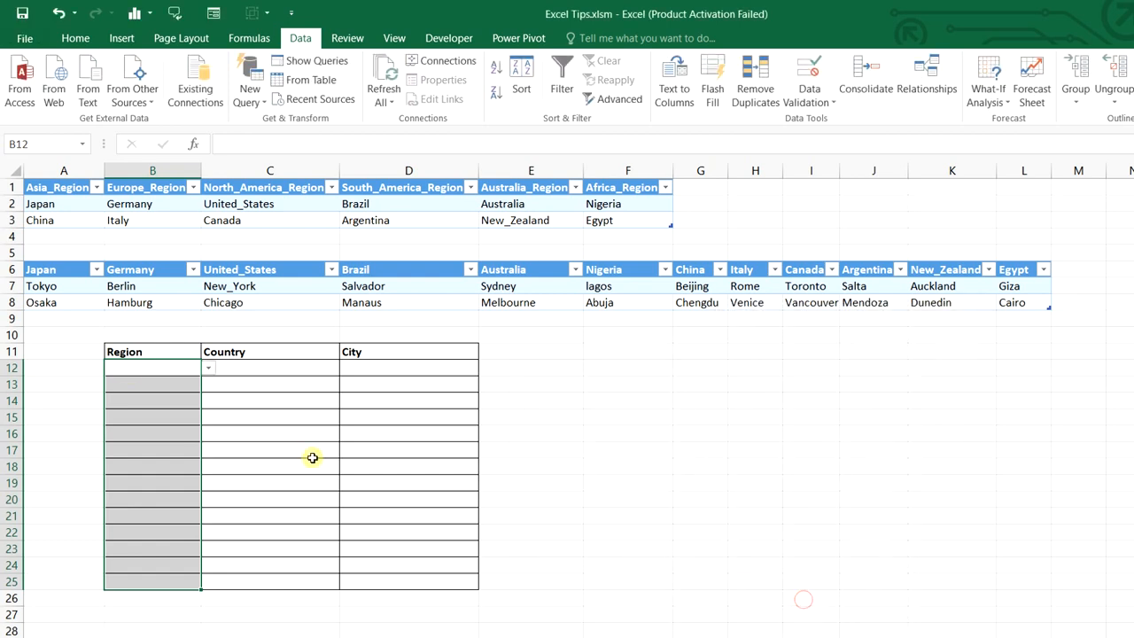
Pick Europe_Region in B12 and South_America_Region in B13
left_click(211, 370)
left_click(196, 393)
left_click(191, 390)
left_click(209, 385)
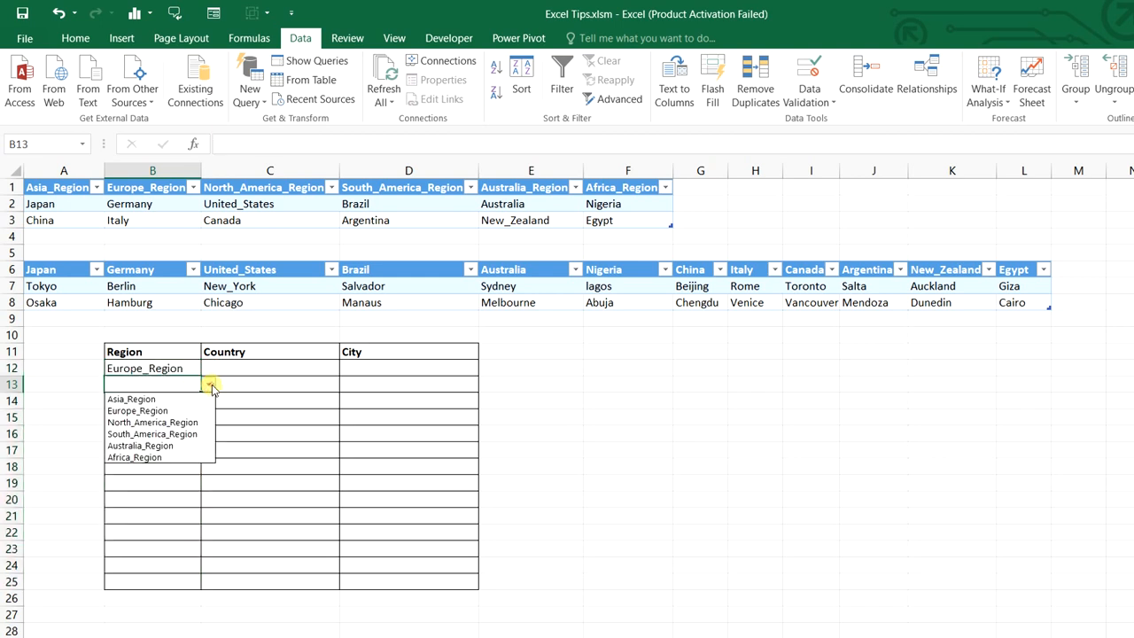
left_click(184, 434)
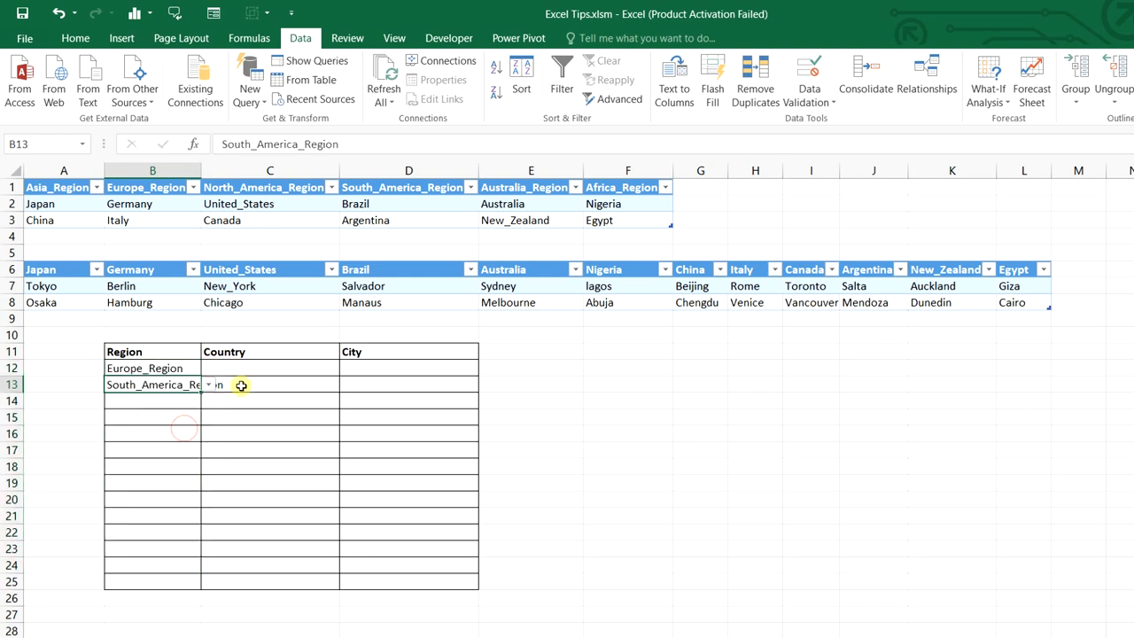
left_click_drag(268, 370, 278, 581)
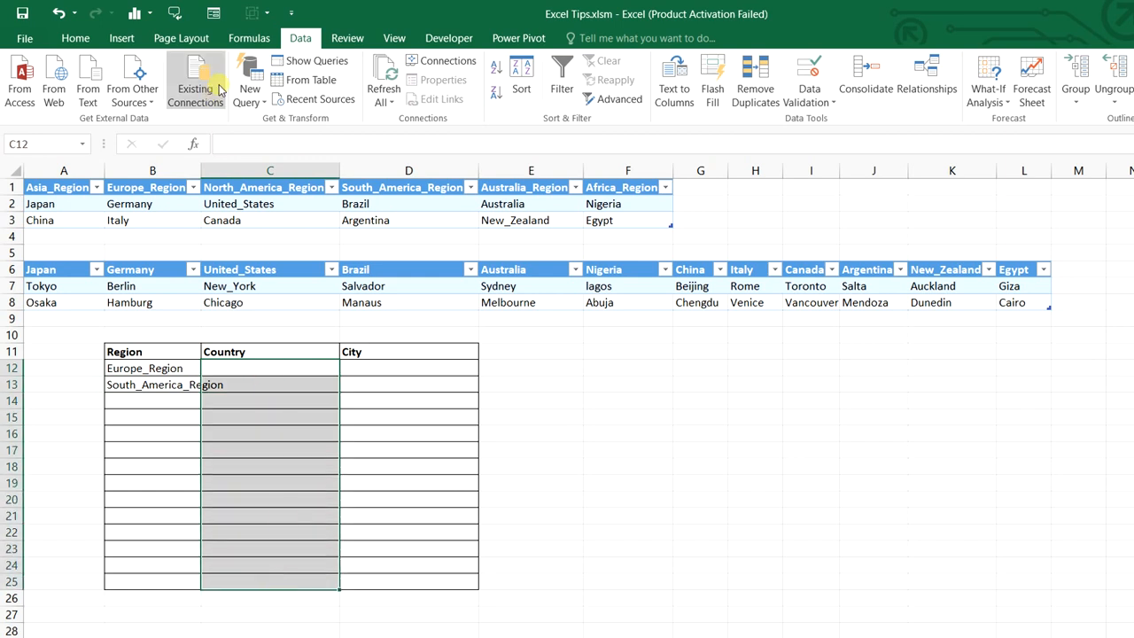
Give C12:C25 a list validation with source =INDIRECT(B12) using a relative reference
left_click(816, 99)
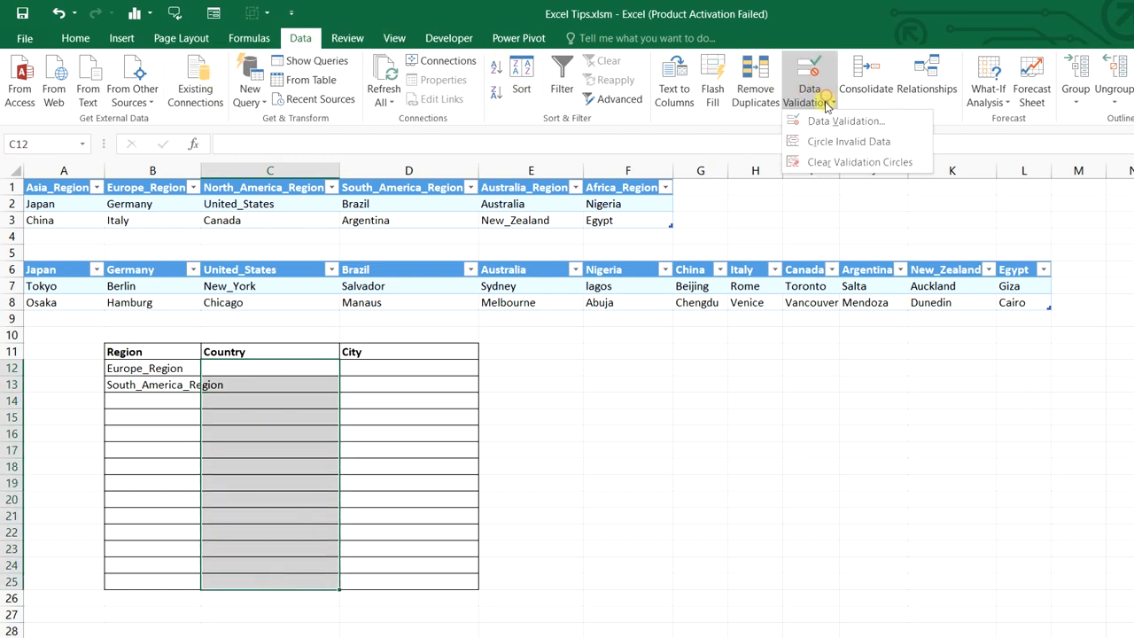
left_click(822, 118)
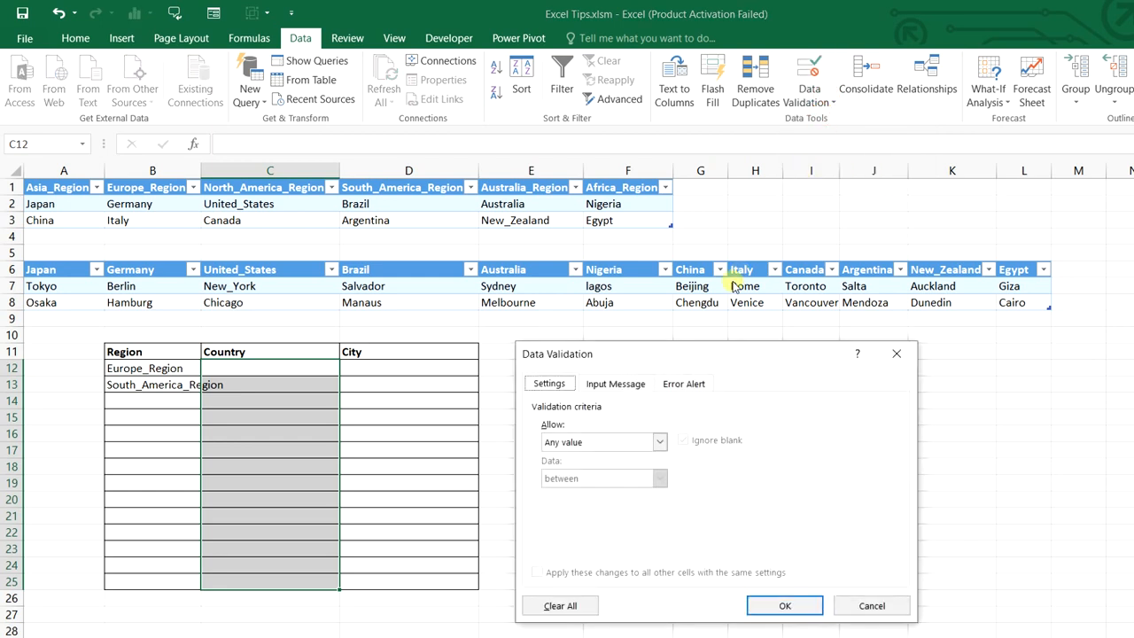
left_click(602, 438)
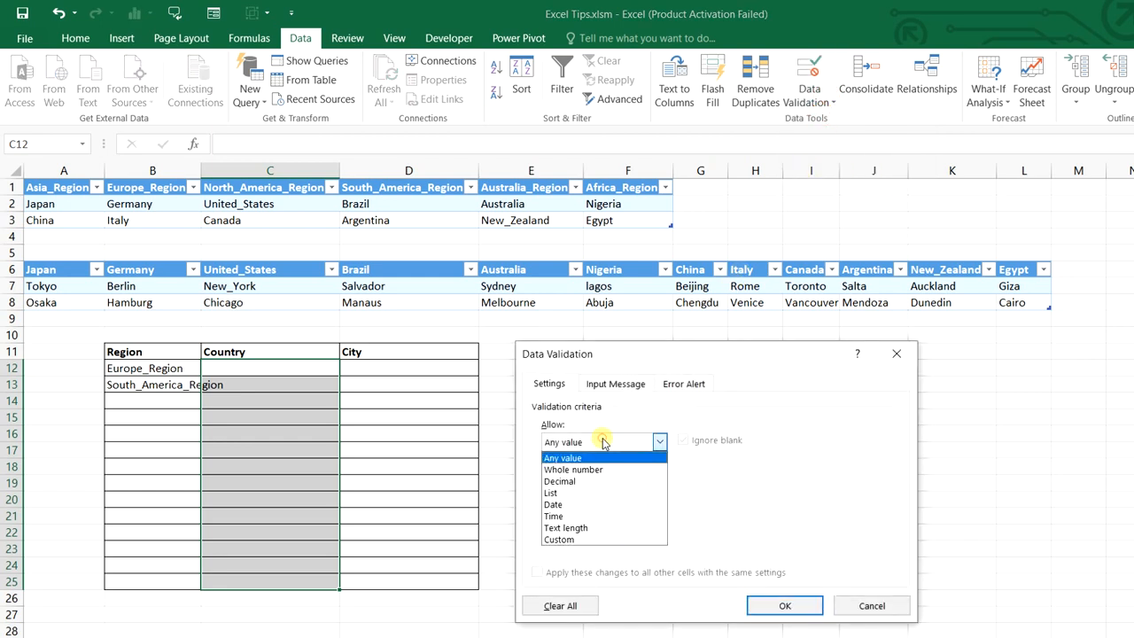
left_click(584, 492)
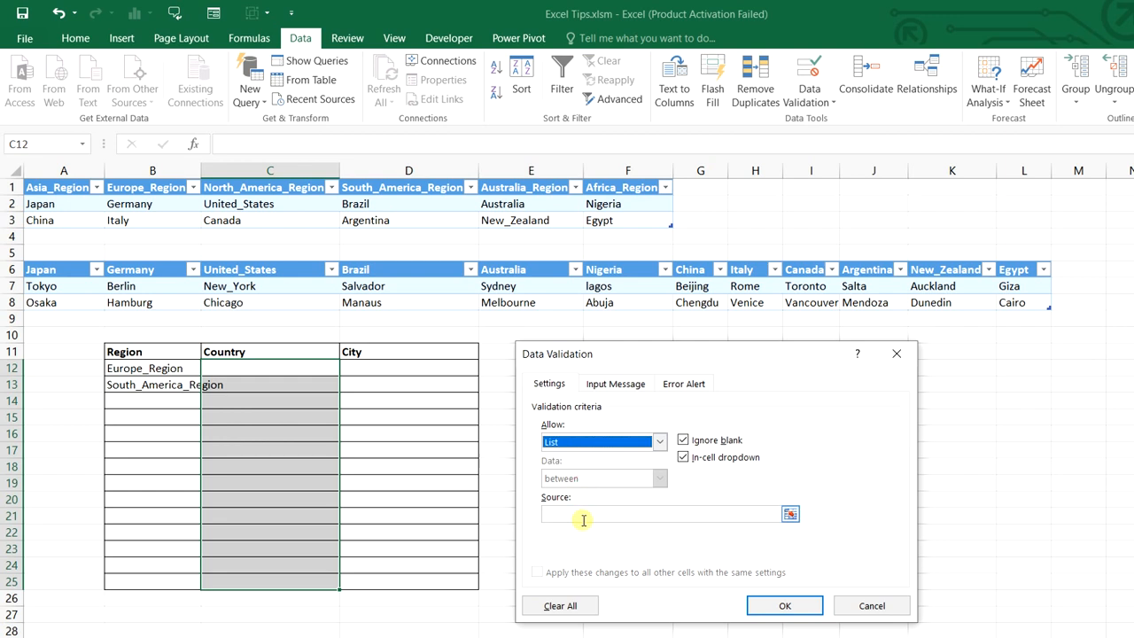
left_click(583, 518)
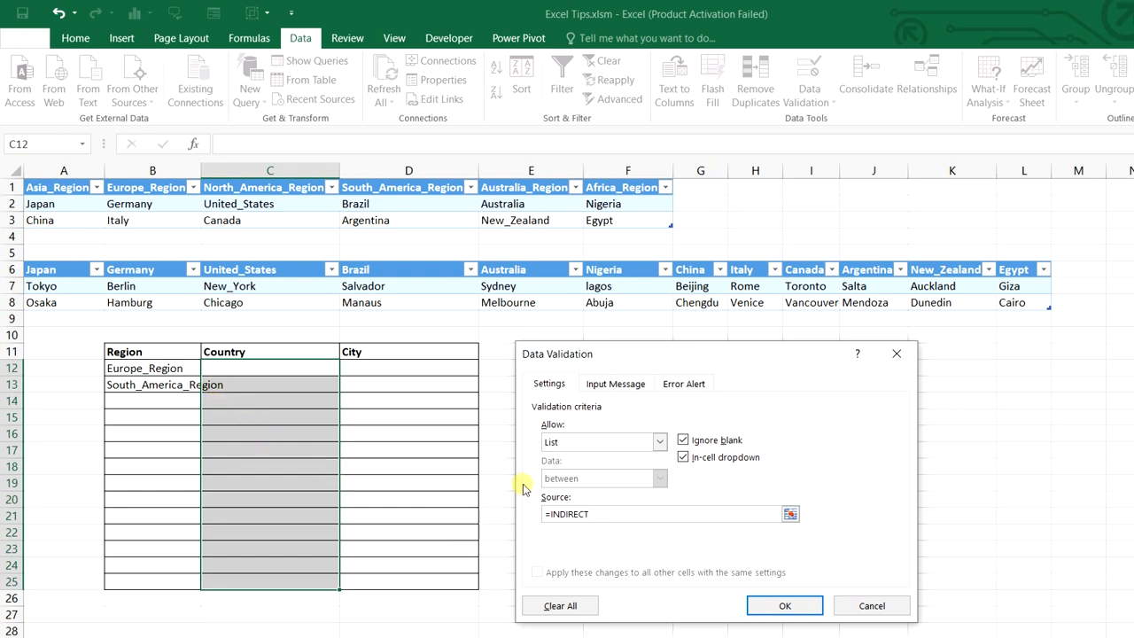
type("=INDIRECT(")
left_click(177, 368)
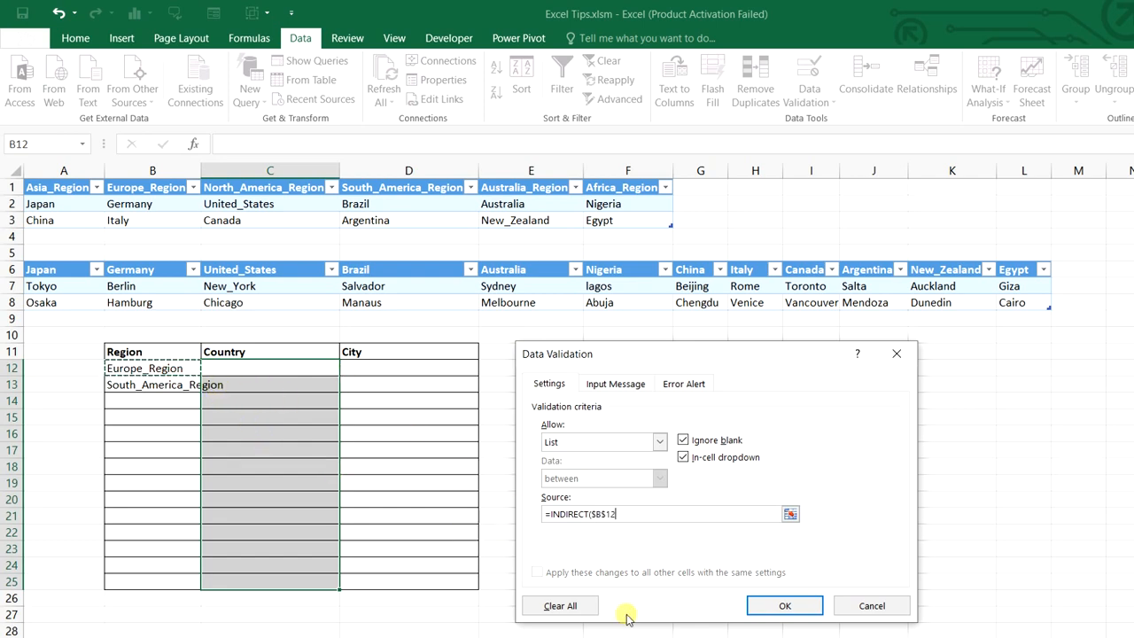
key("F4")
key("F4")
key("F4")
type(")")
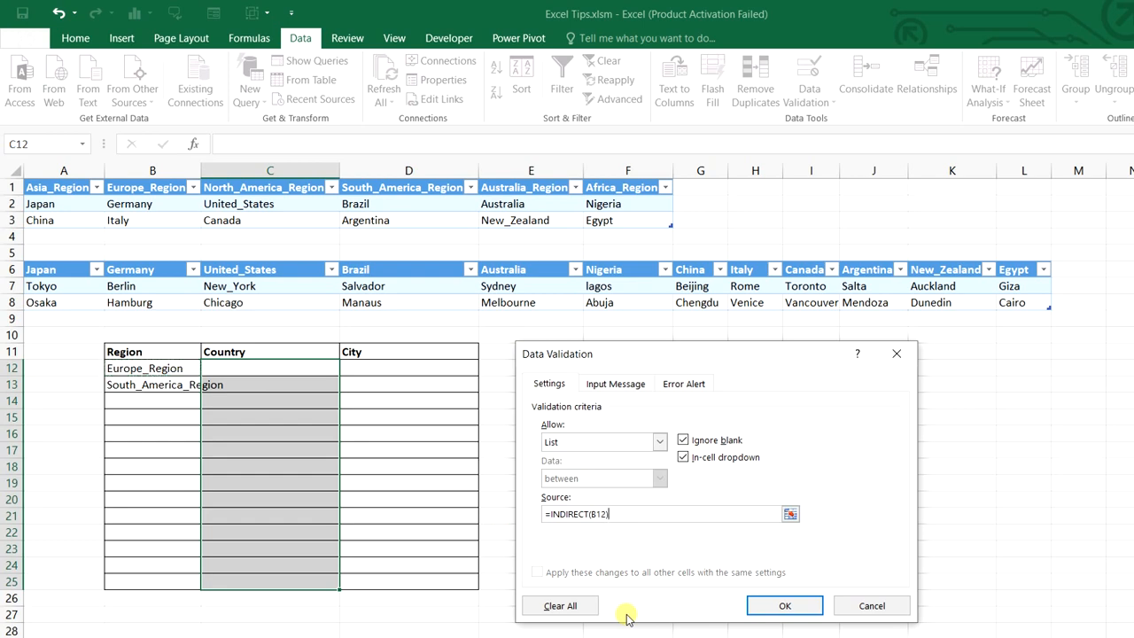
left_click(782, 608)
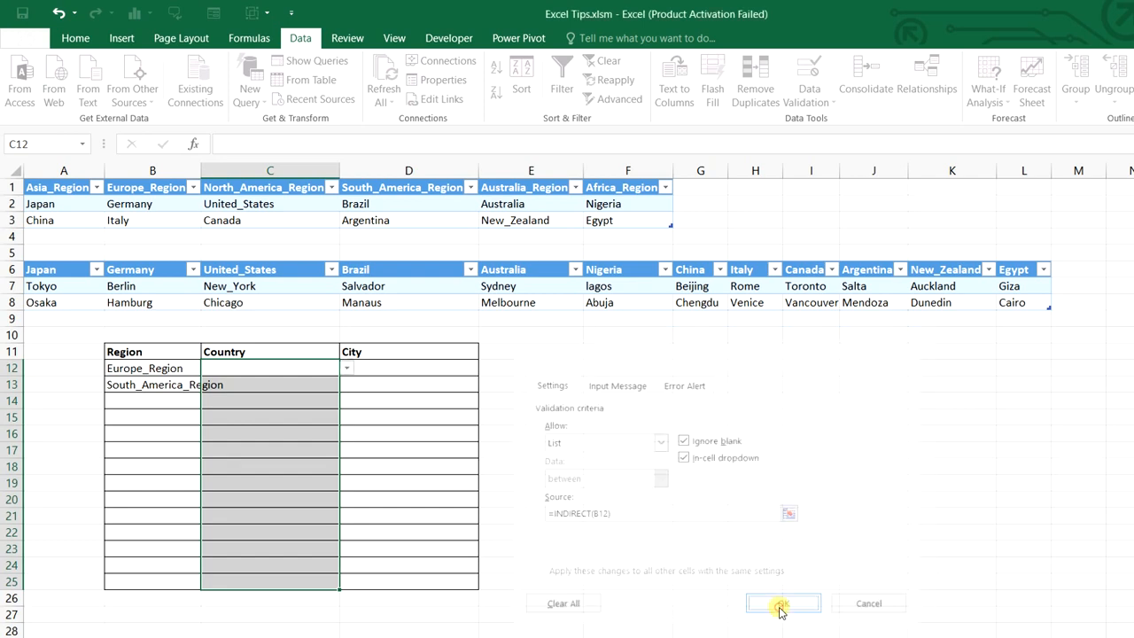
Choose Germany in C12 and Brazil in C13 from the country dropdowns
left_click(346, 368)
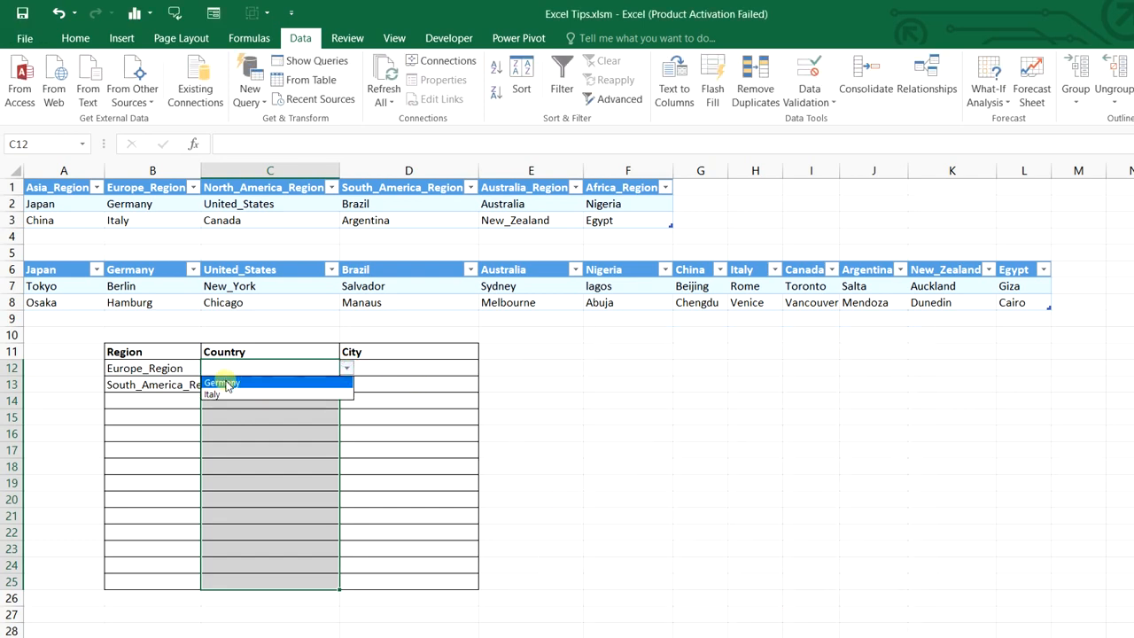
left_click(226, 383)
left_click(310, 388)
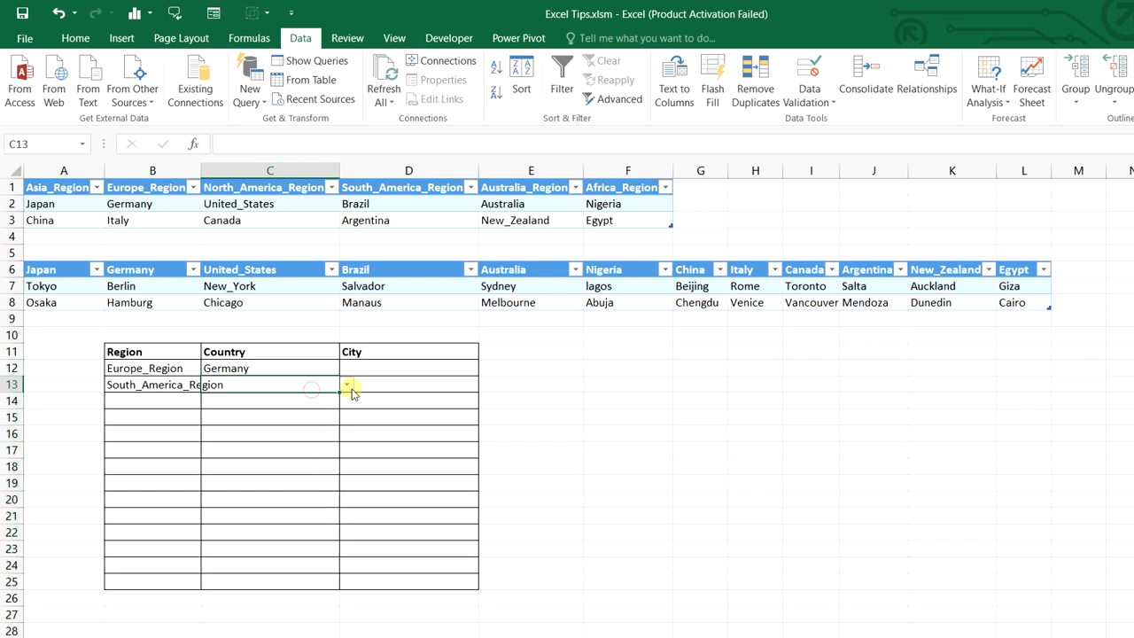
left_click(345, 387)
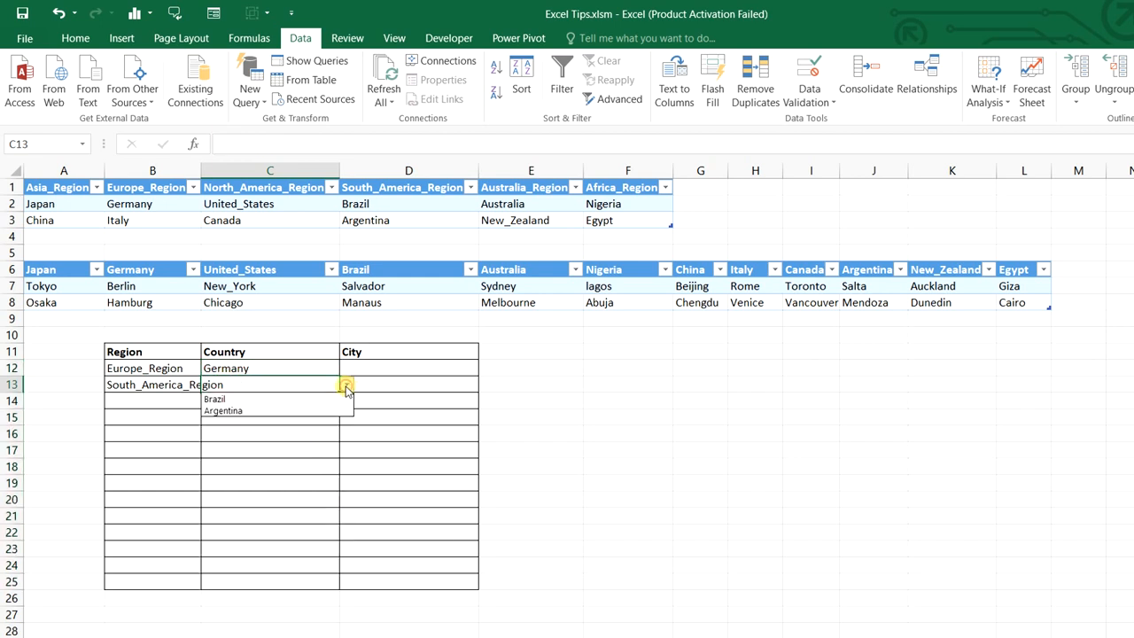
left_click(320, 401)
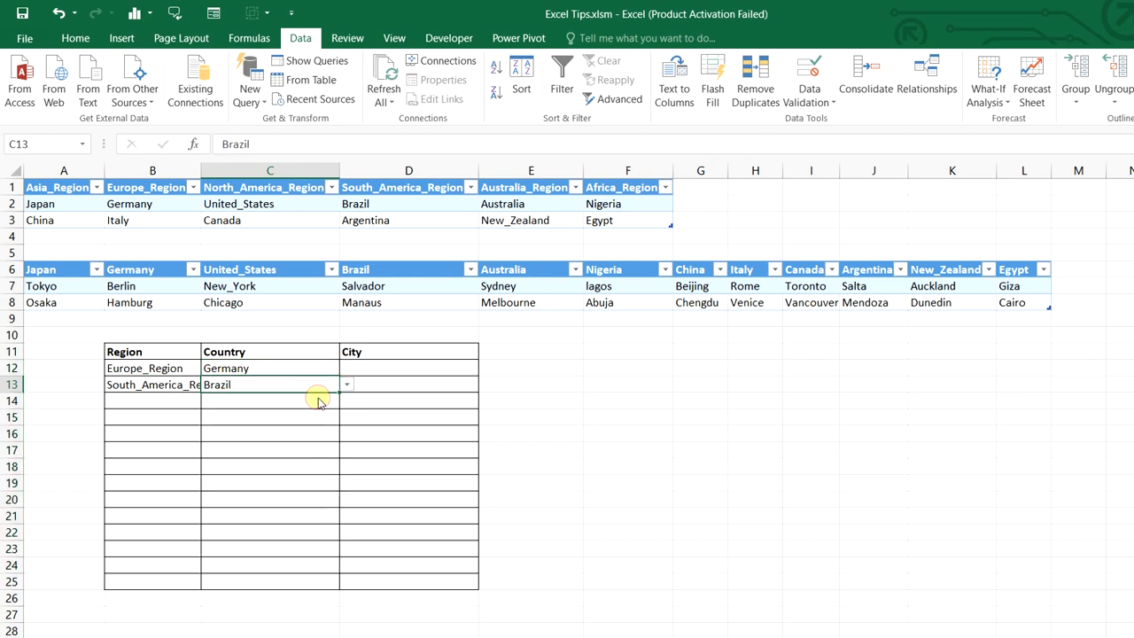
left_click_drag(386, 367, 403, 581)
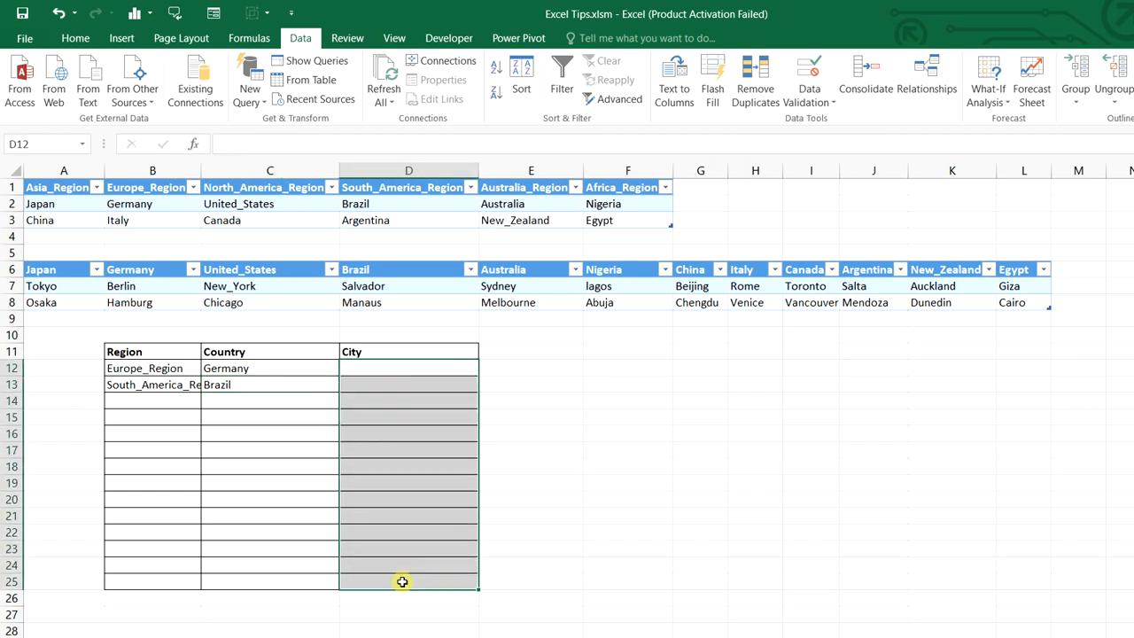
Give the City cells a list validation with source =INDIRECT(C12)
left_click(811, 100)
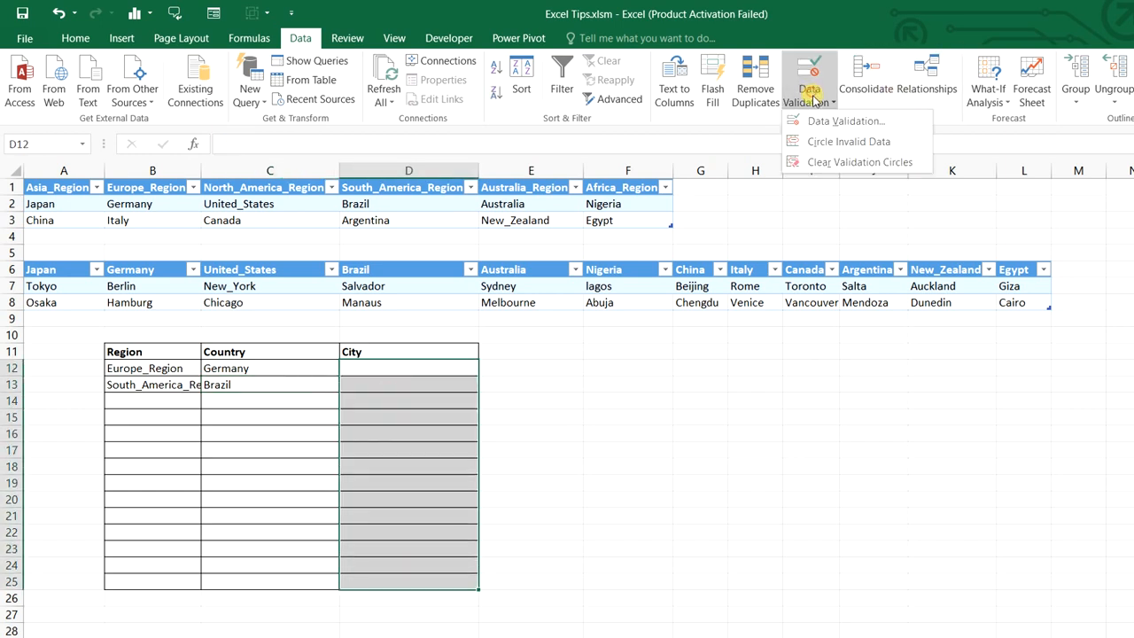
left_click(817, 121)
left_click(598, 443)
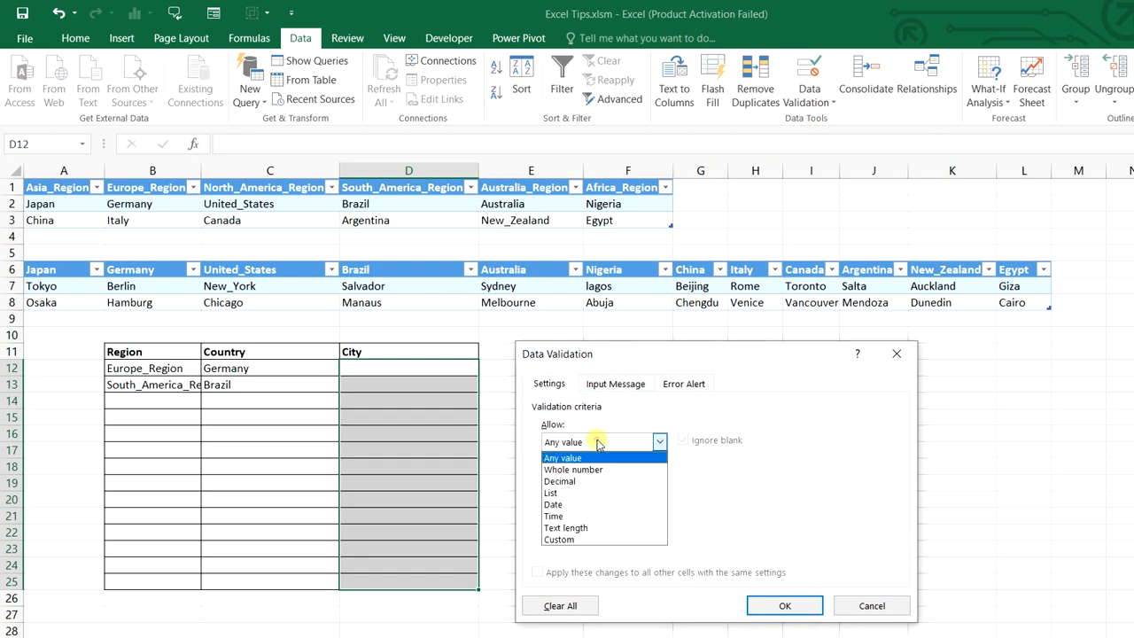
left_click(590, 493)
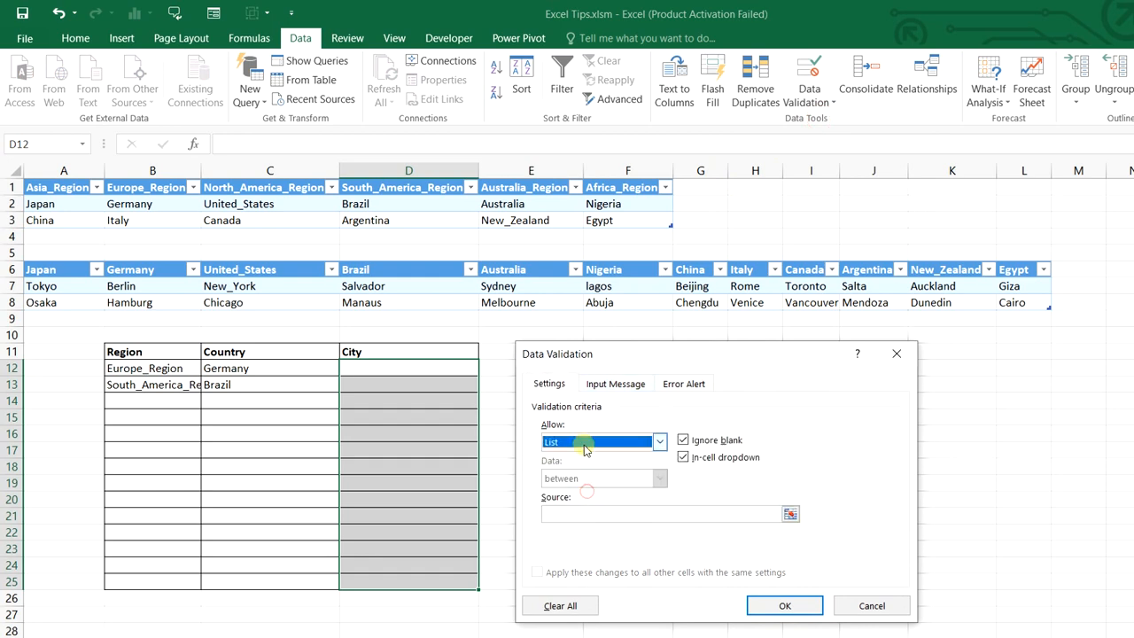
left_click(575, 510)
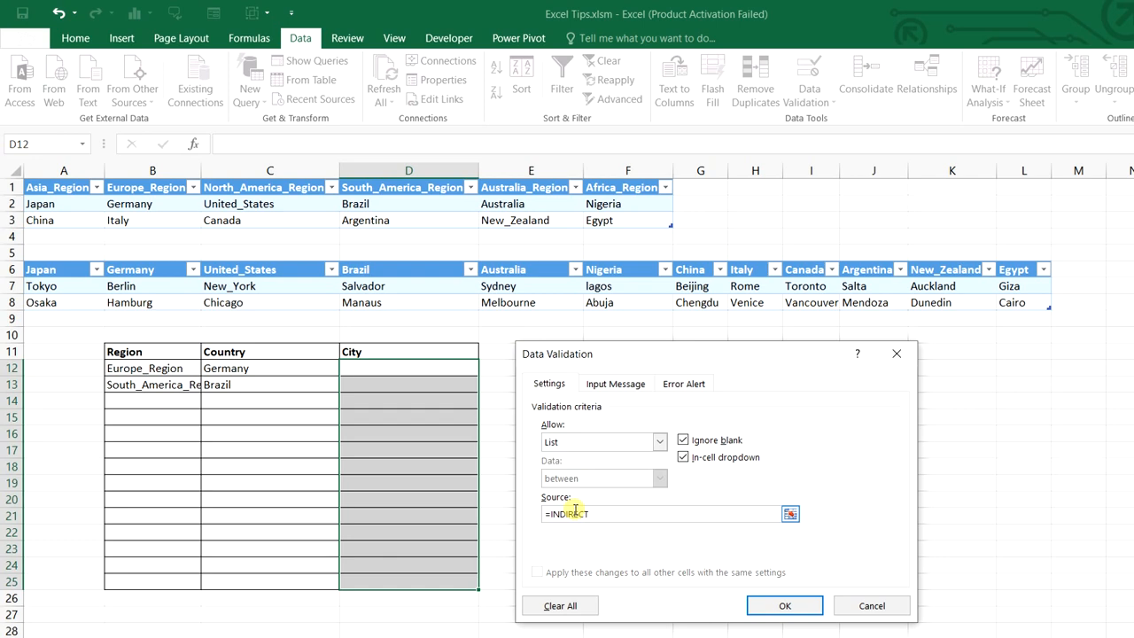
type("=INDIRECT(")
left_click(231, 368)
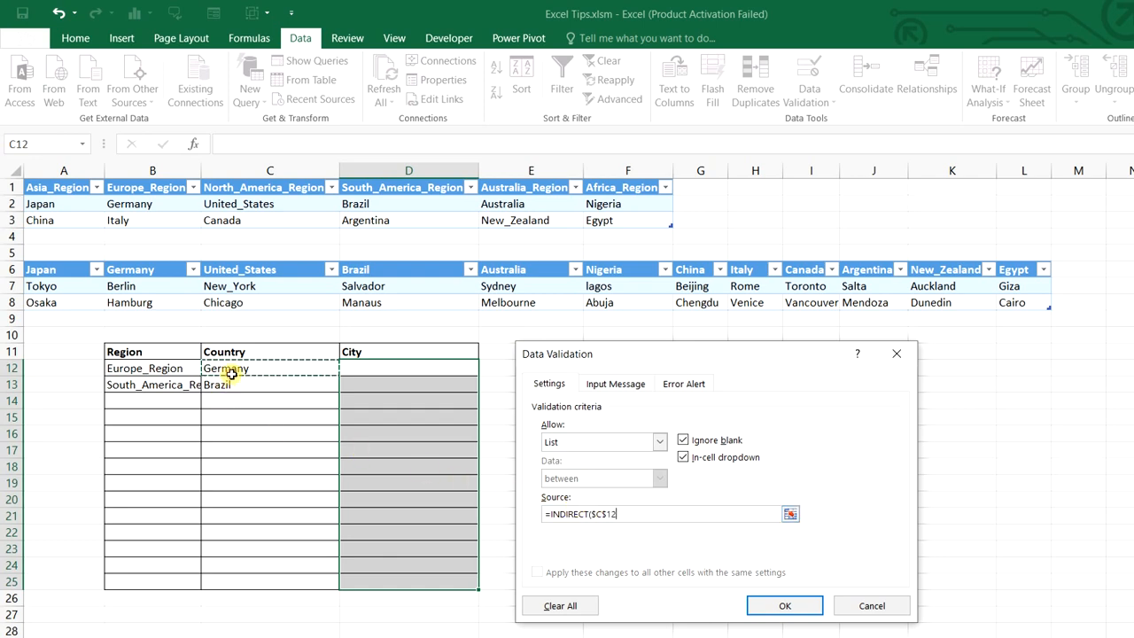
key("F4")
key("F4")
type(")")
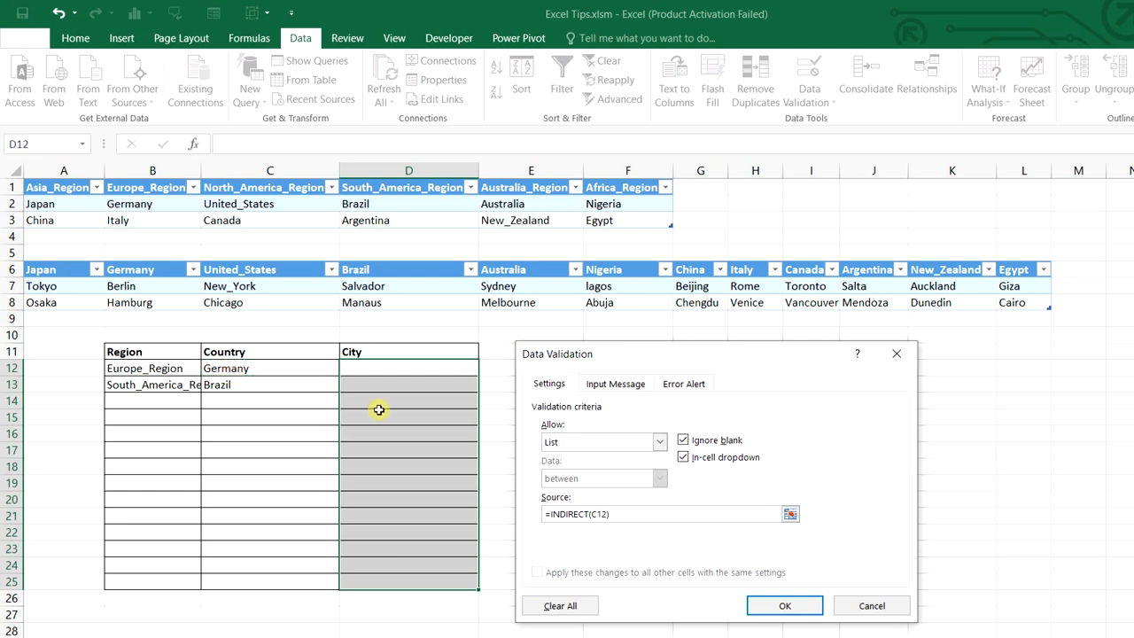
left_click(755, 605)
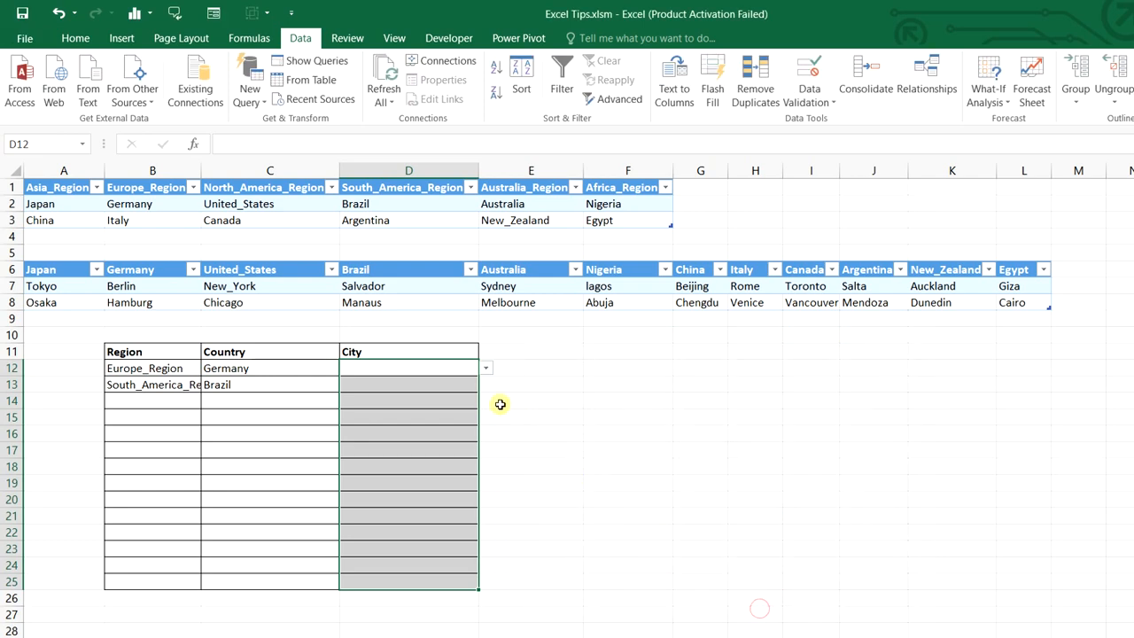
Choose Berlin for the Germany row and Manaus for the Brazil row from the City dropdowns
left_click(305, 369)
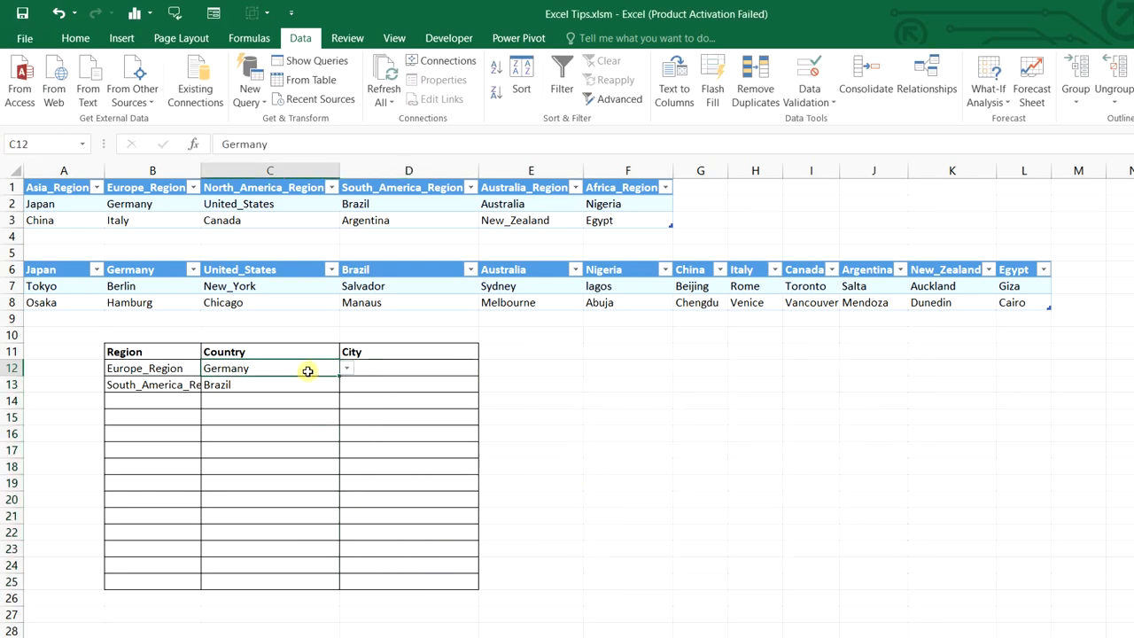
left_click(459, 368)
left_click(485, 368)
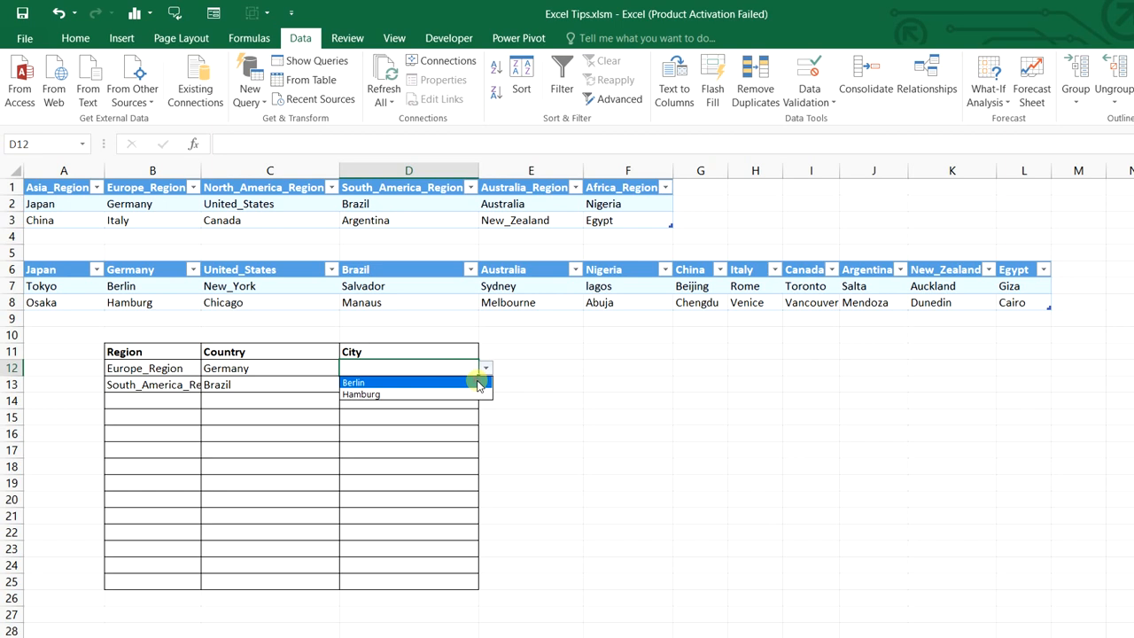
left_click(477, 382)
left_click(302, 386)
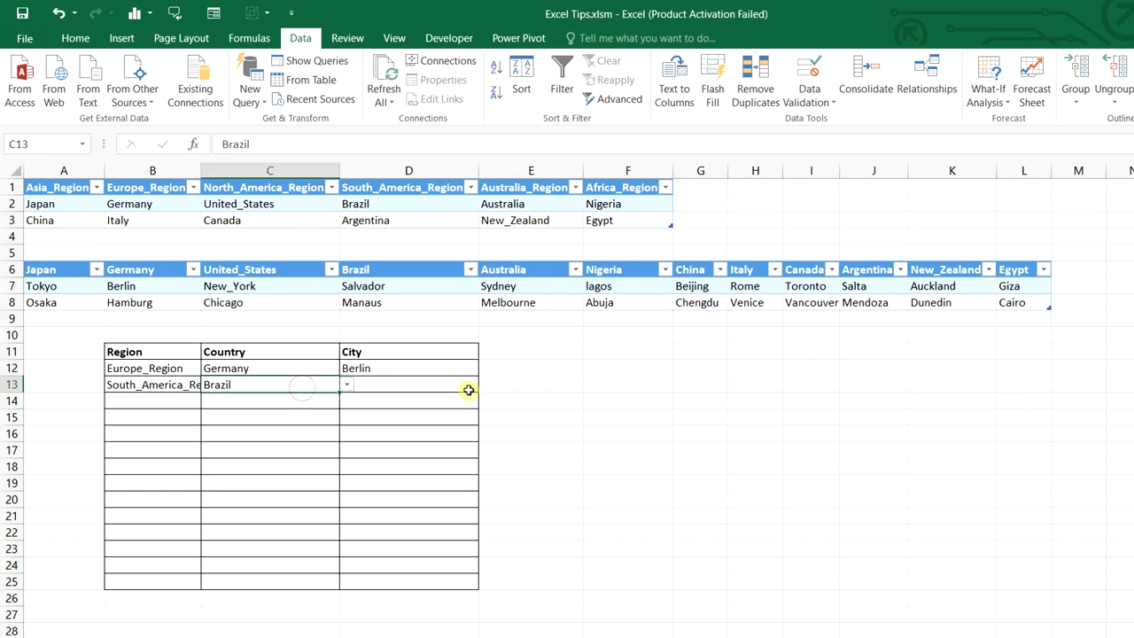
left_click(469, 386)
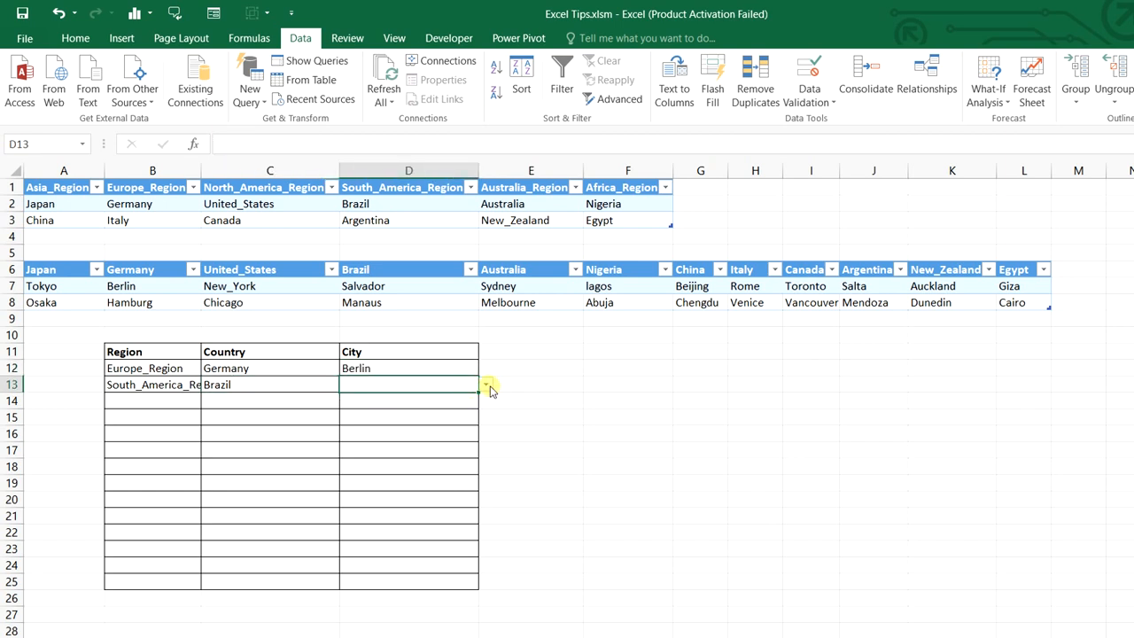
left_click(488, 389)
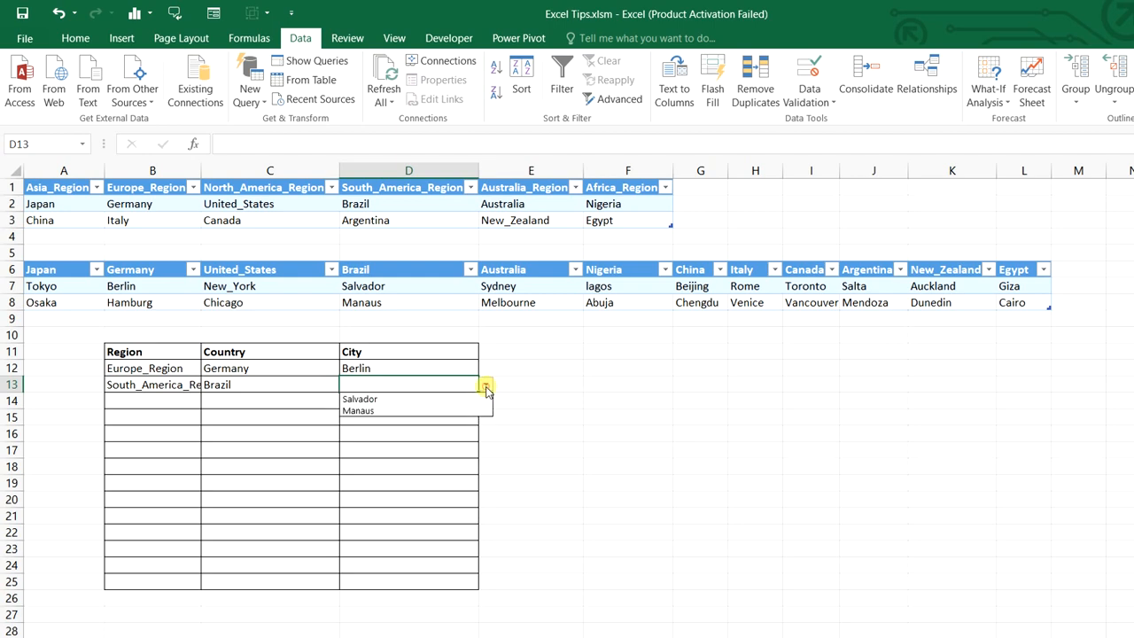
left_click(450, 413)
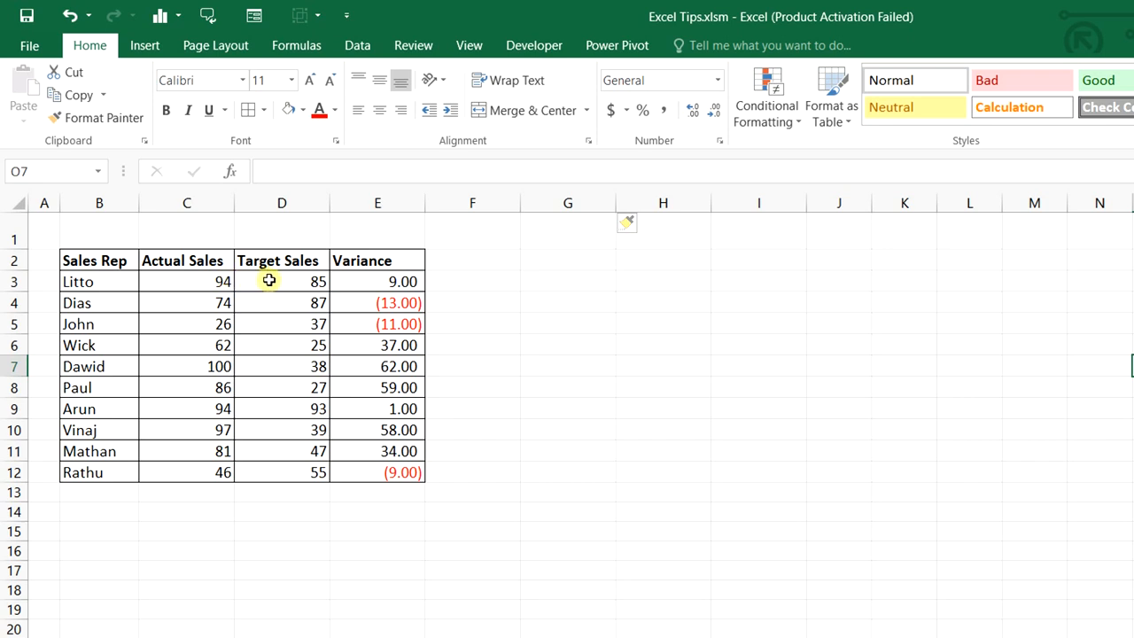
Give the empty cells F3:F12 a thick, Automatic-coloured right border
left_click(374, 280)
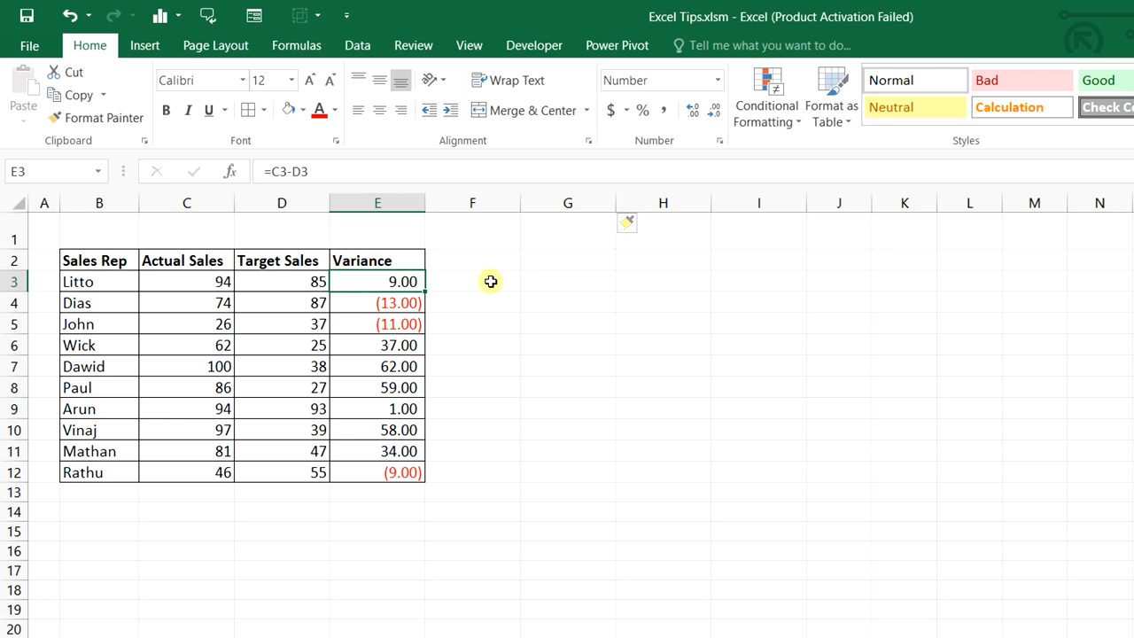
left_click_drag(496, 282, 505, 478)
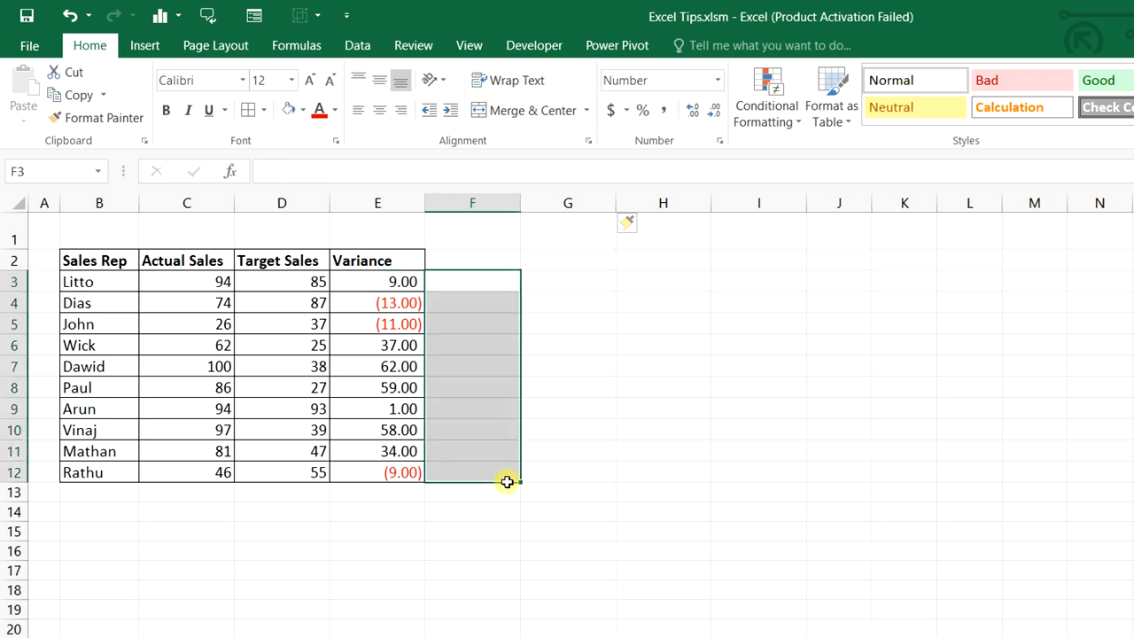
left_click(263, 110)
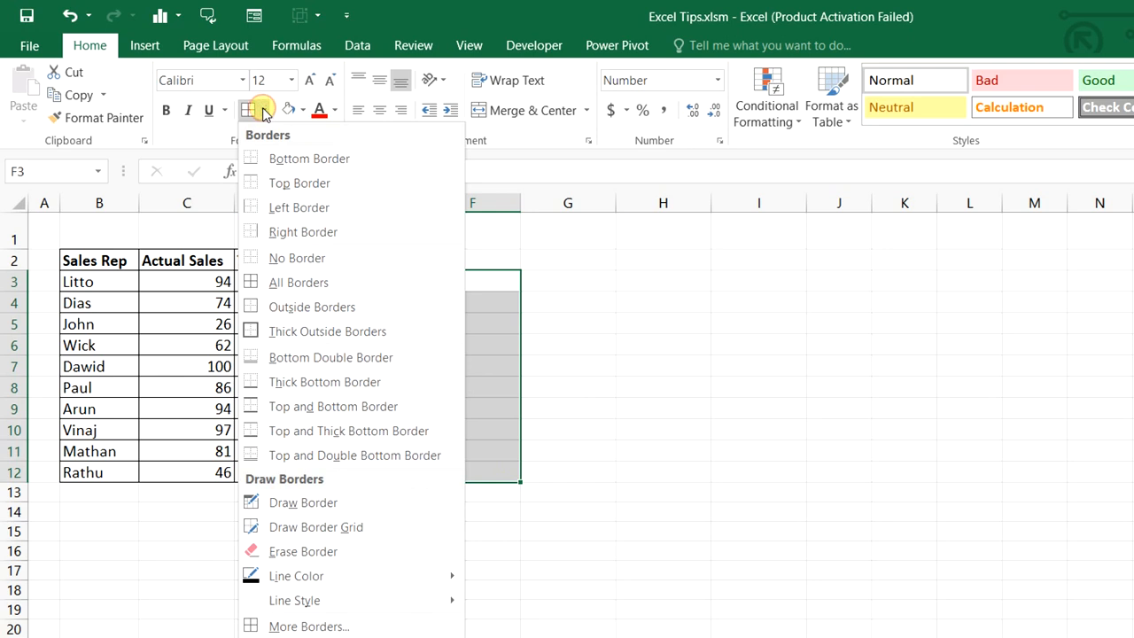
left_click(273, 624)
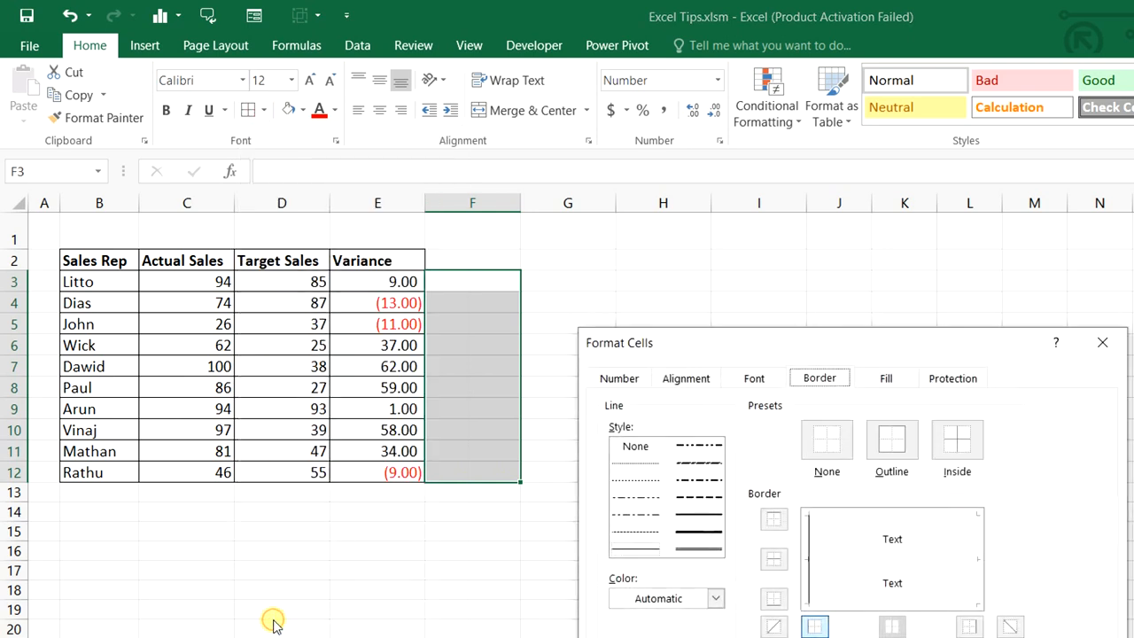
left_click(699, 532)
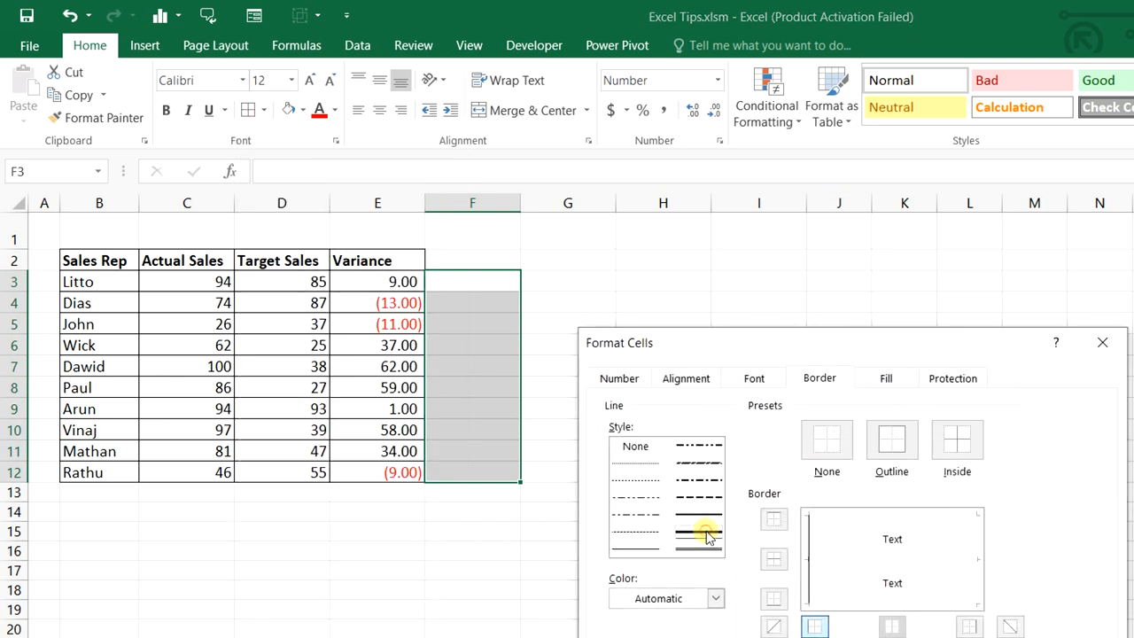
left_click(716, 598)
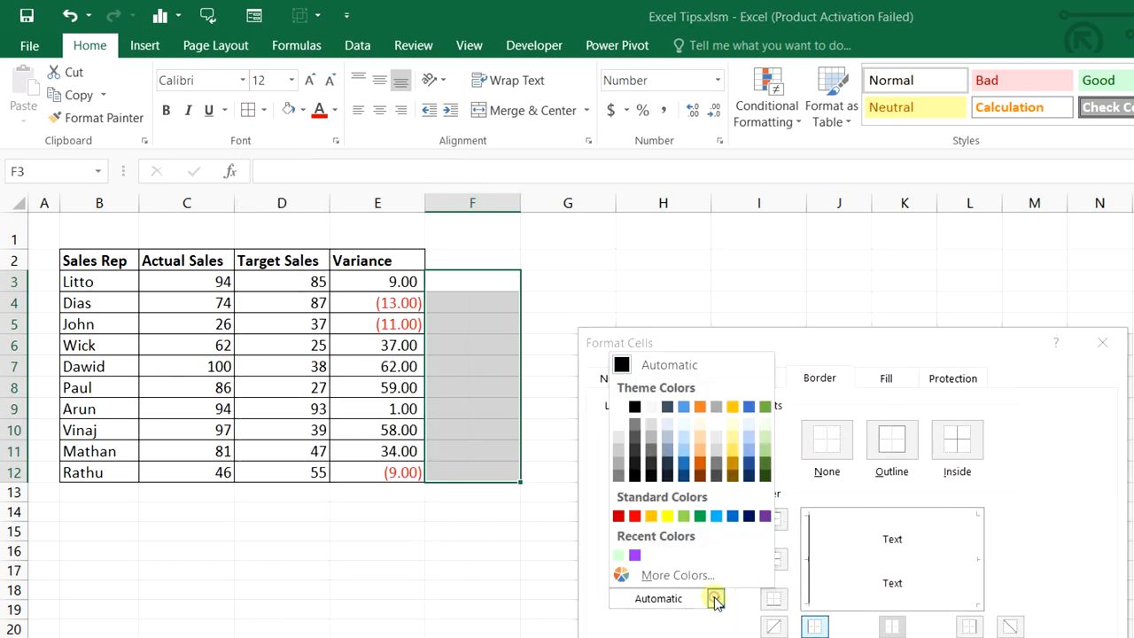
left_click(625, 367)
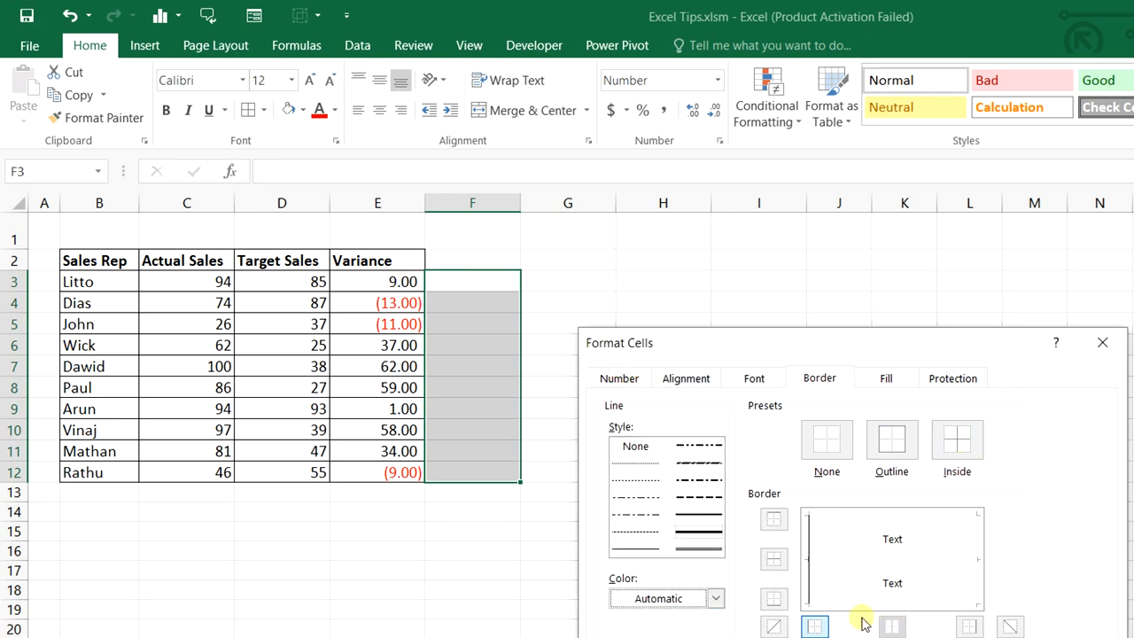
left_click(967, 626)
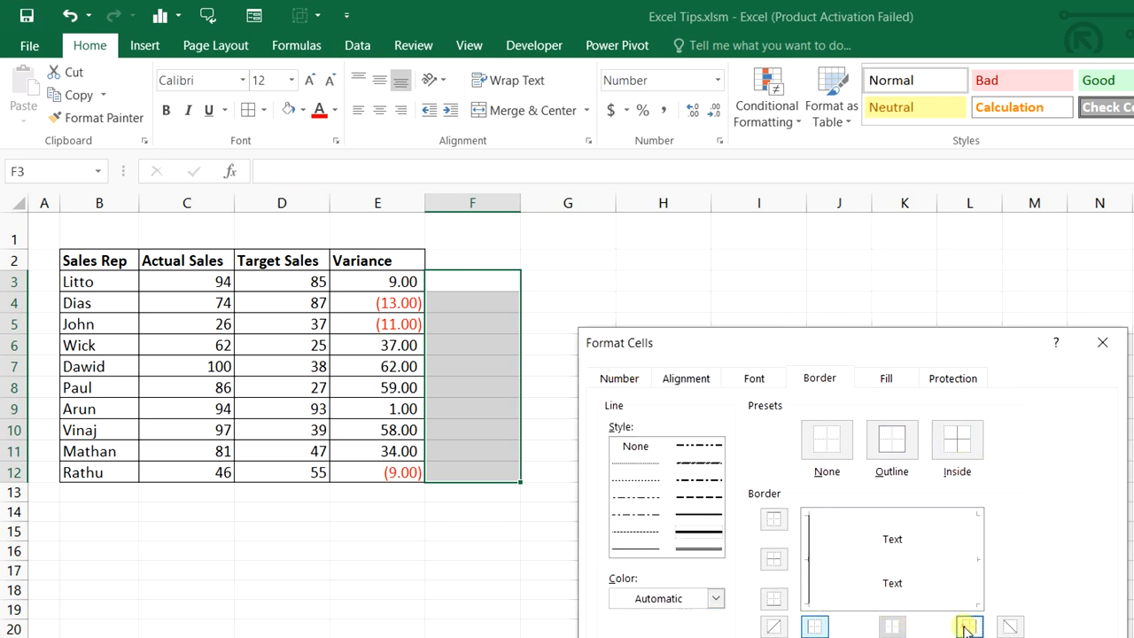
left_click(967, 626)
key("Return")
left_click(759, 511)
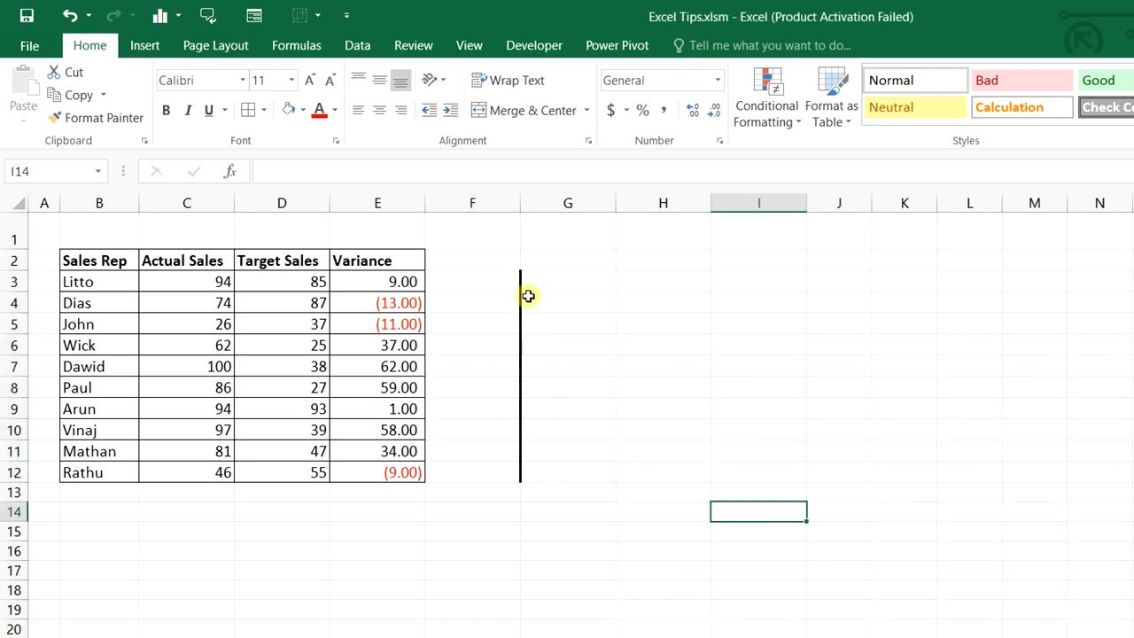
left_click(485, 281)
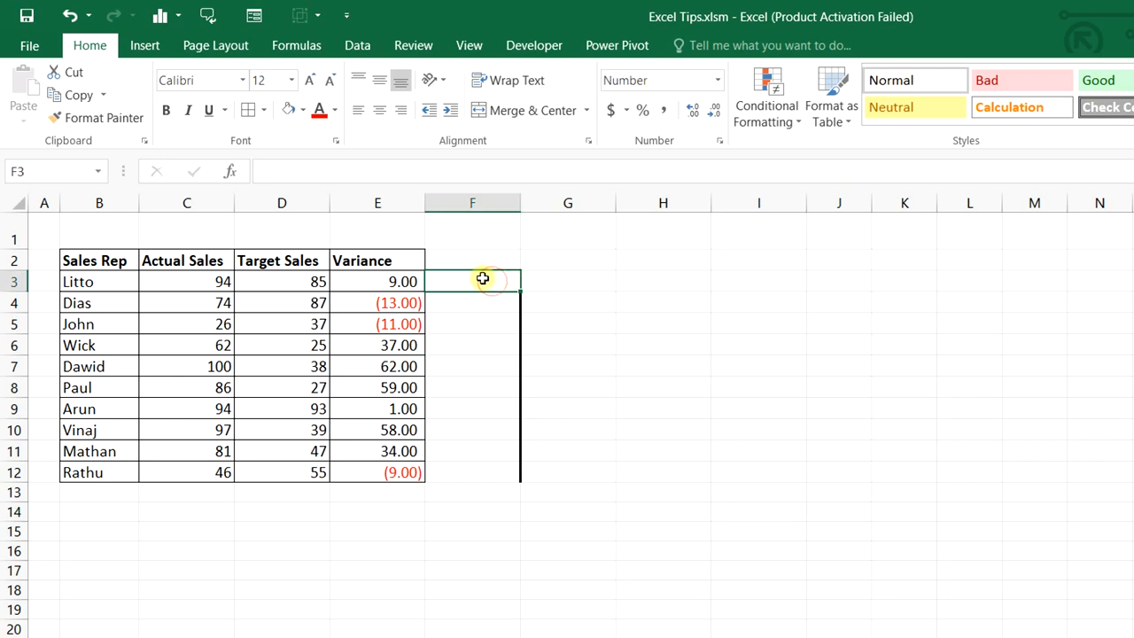
Enter =IF(E3>0,REPT("|",E3),"") in F3 to draw bars for positive variances
type("=")
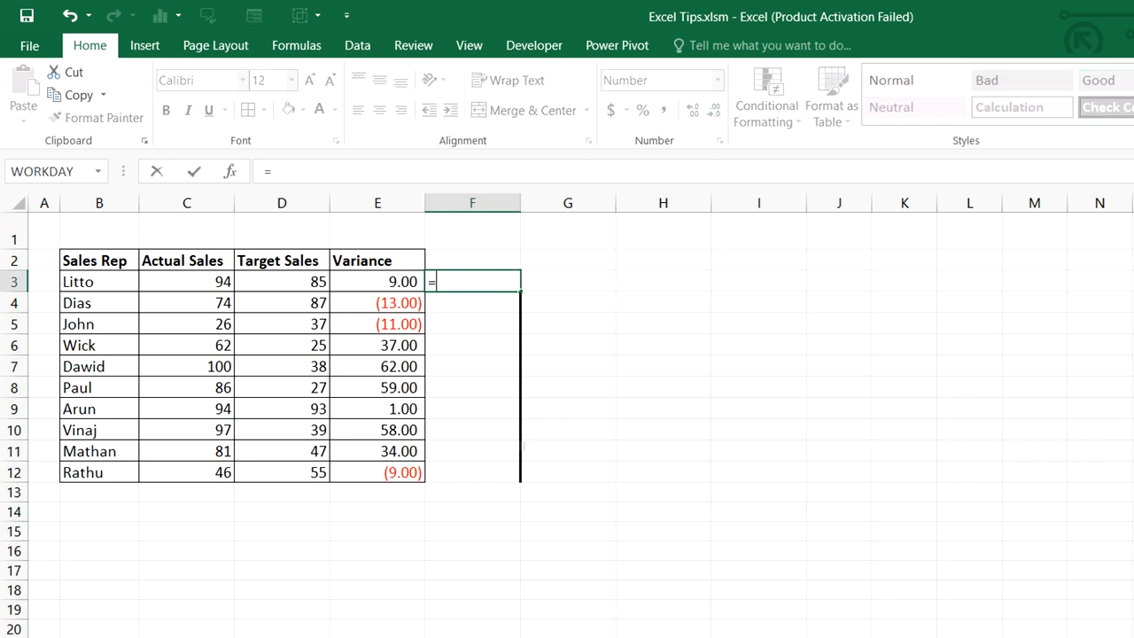
type("IF(")
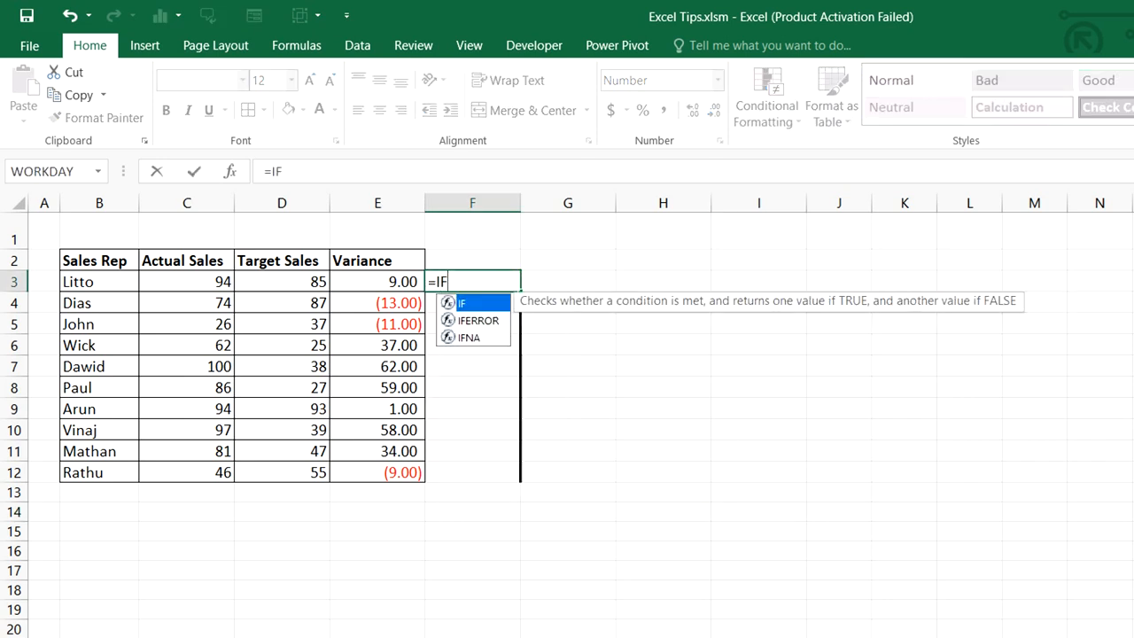
left_click(413, 284)
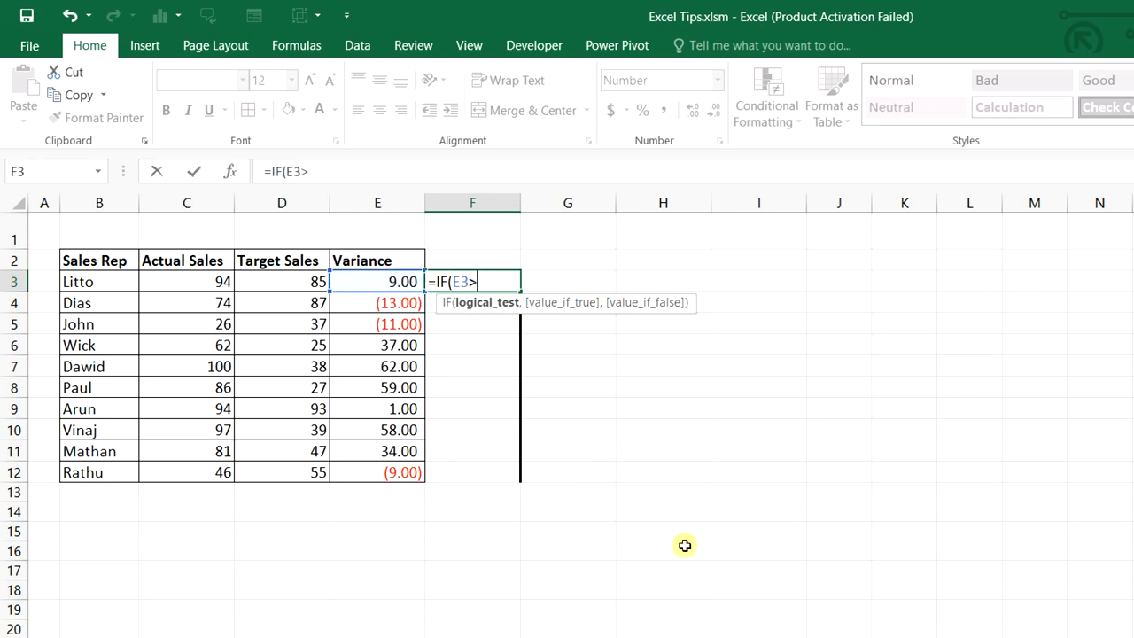
type(">0,RE")
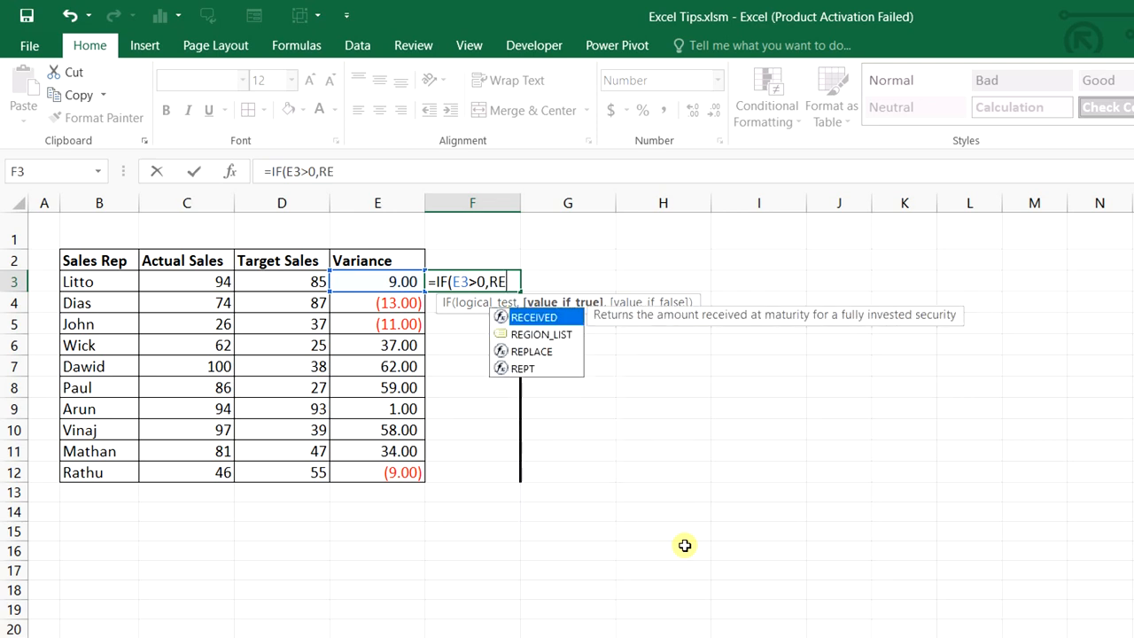
type("P")
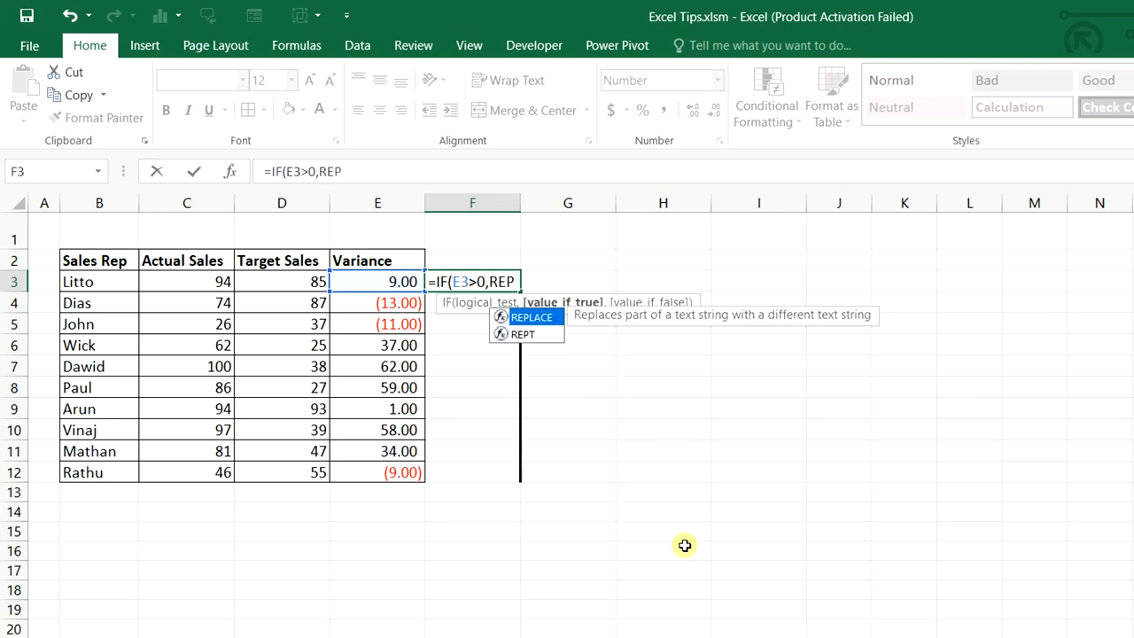
type("T(\"|")
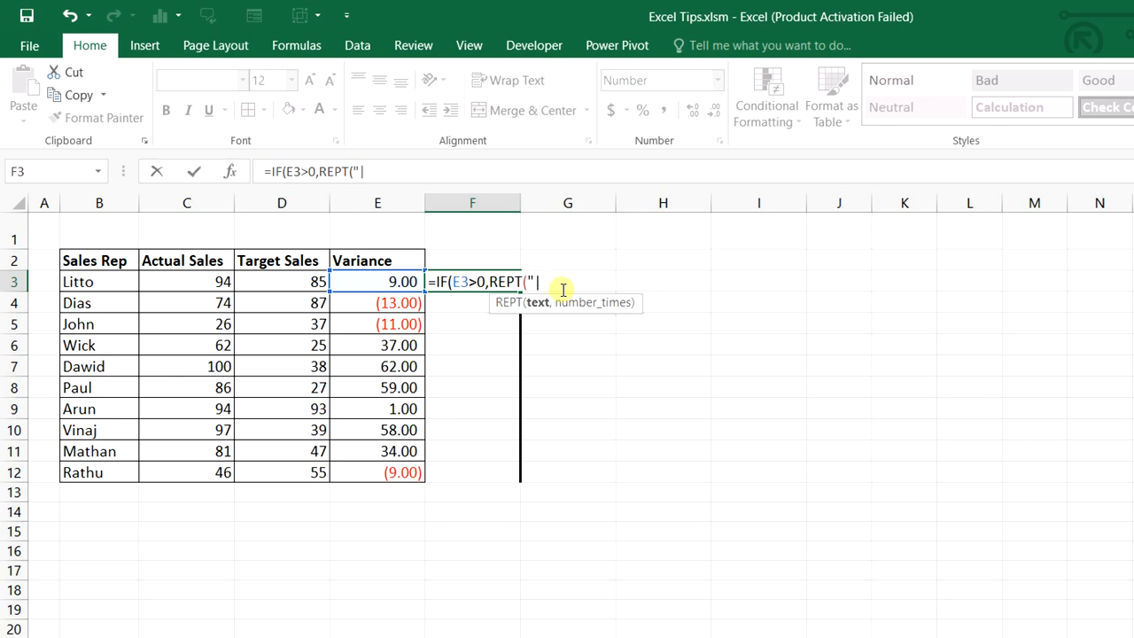
type("\",")
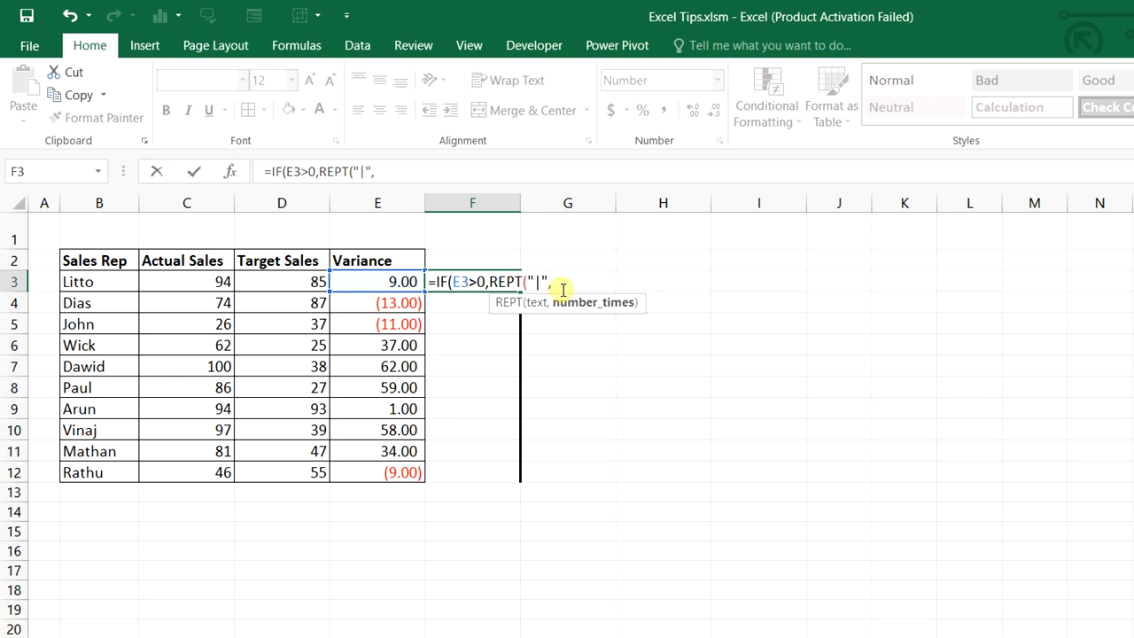
left_click(390, 280)
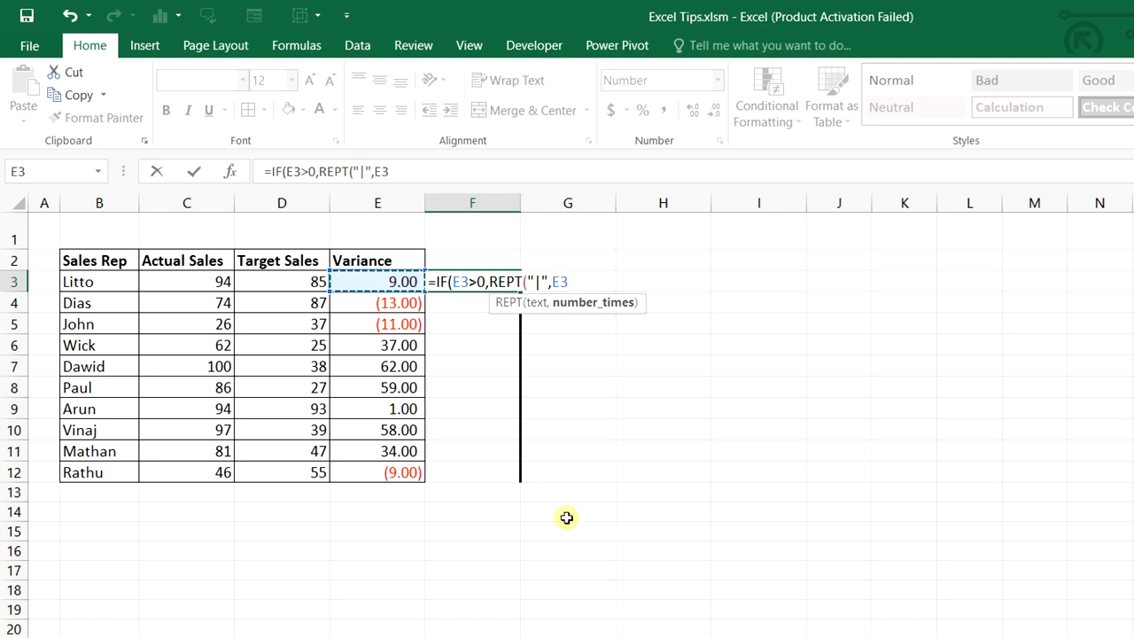
type("),")
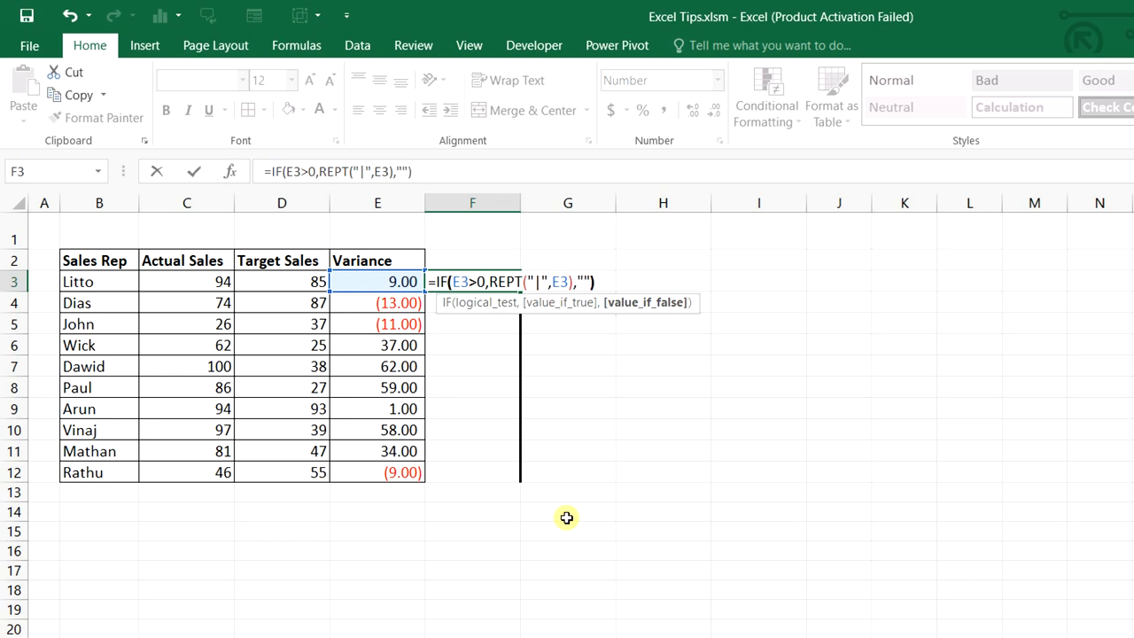
left_click(539, 281)
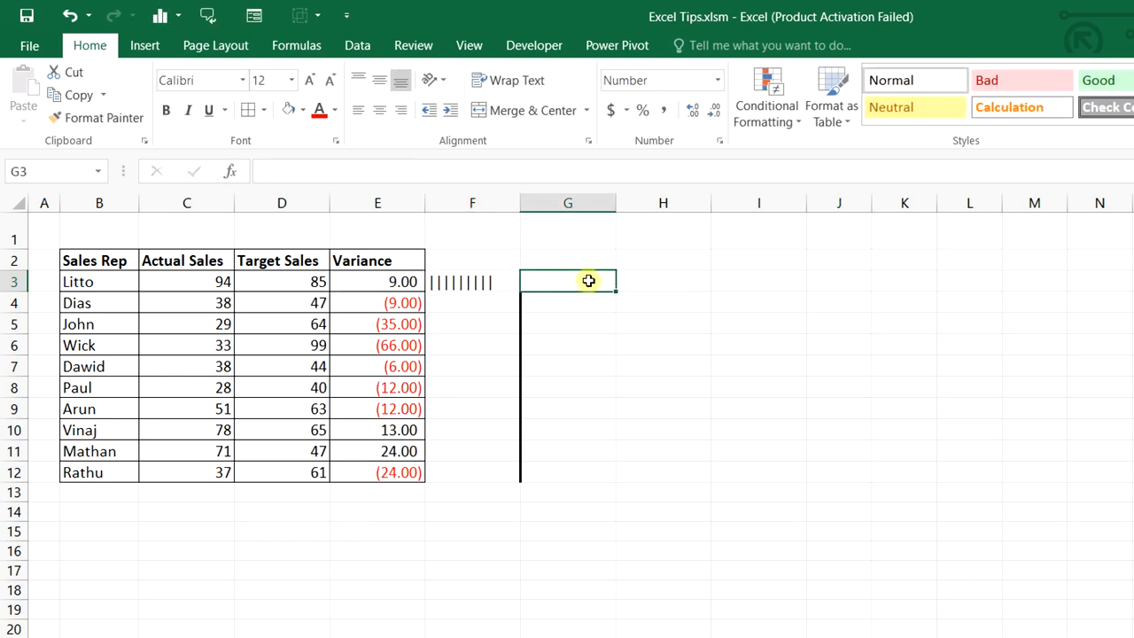
Enter =IF(E3<0,REPT("|",ABS(E3)),"") in G3 to draw bars for negative variances
type("=IF(")
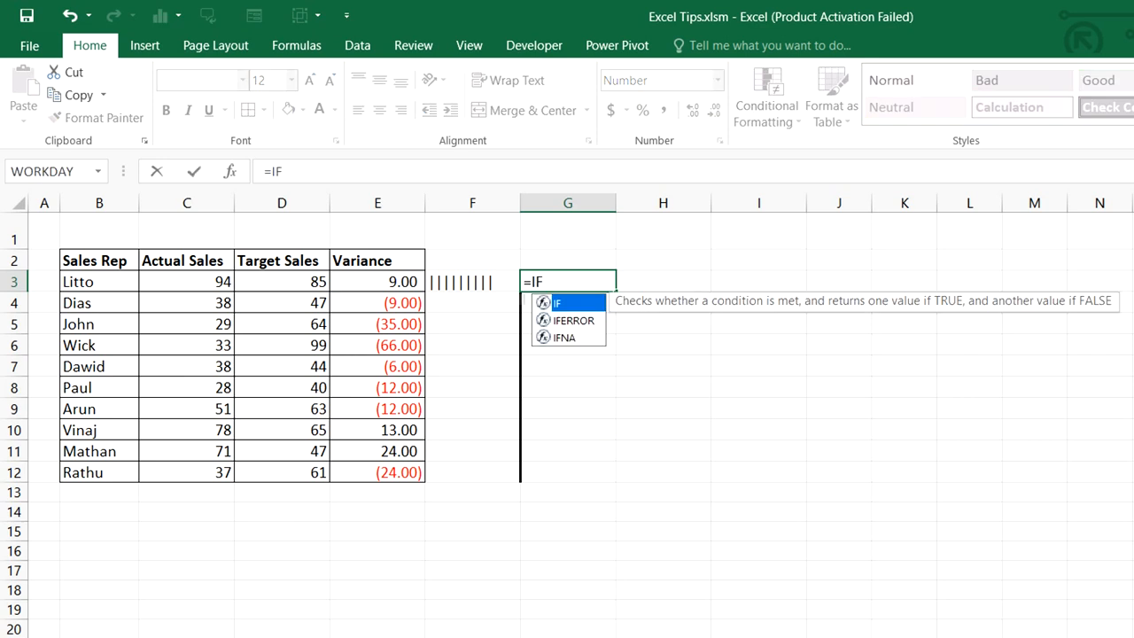
left_click(403, 284)
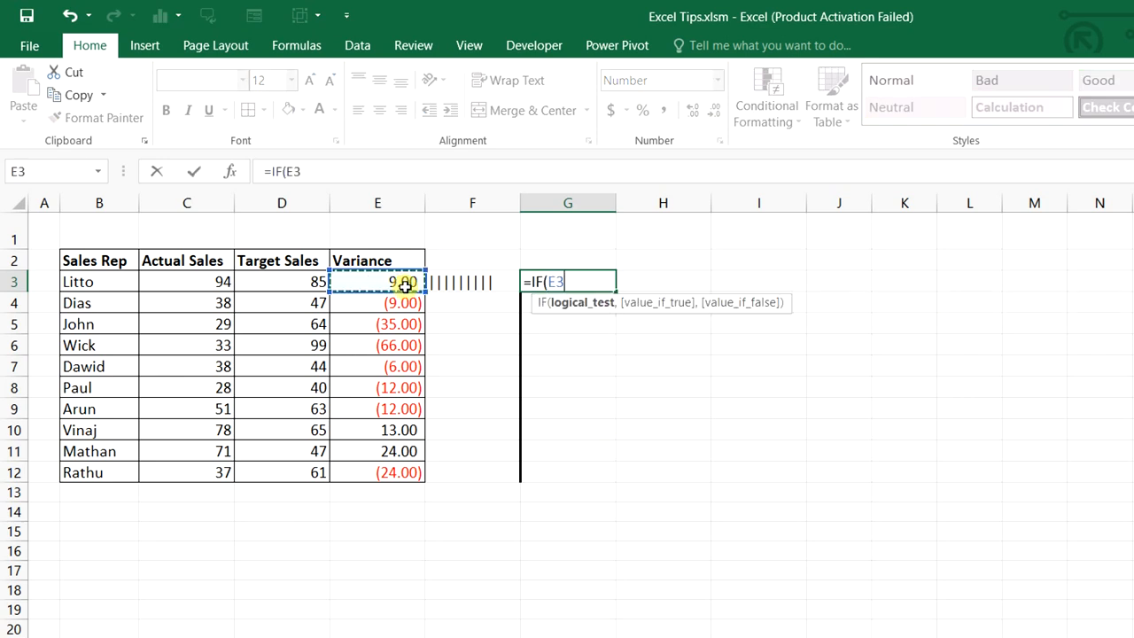
type("<0")
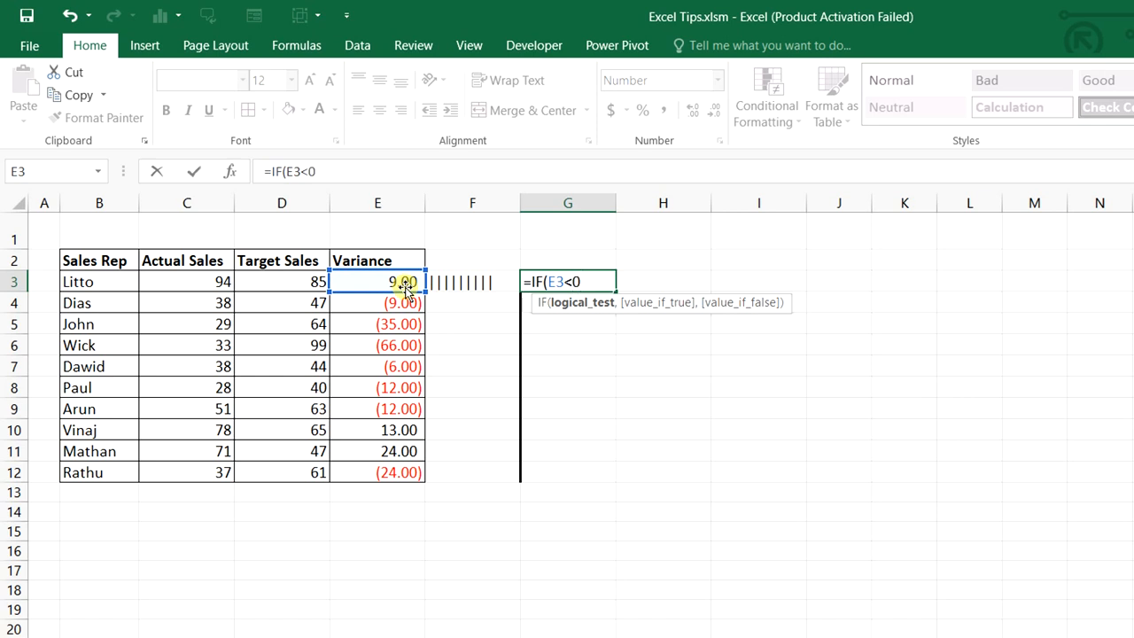
type(",REP")
key("Down")
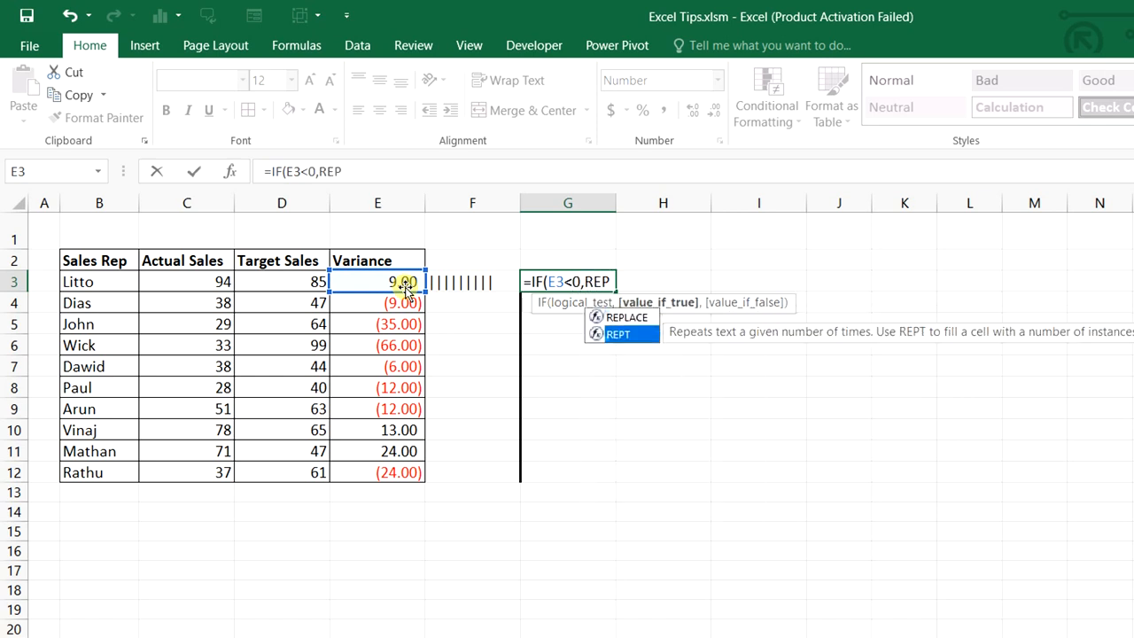
key("Tab")
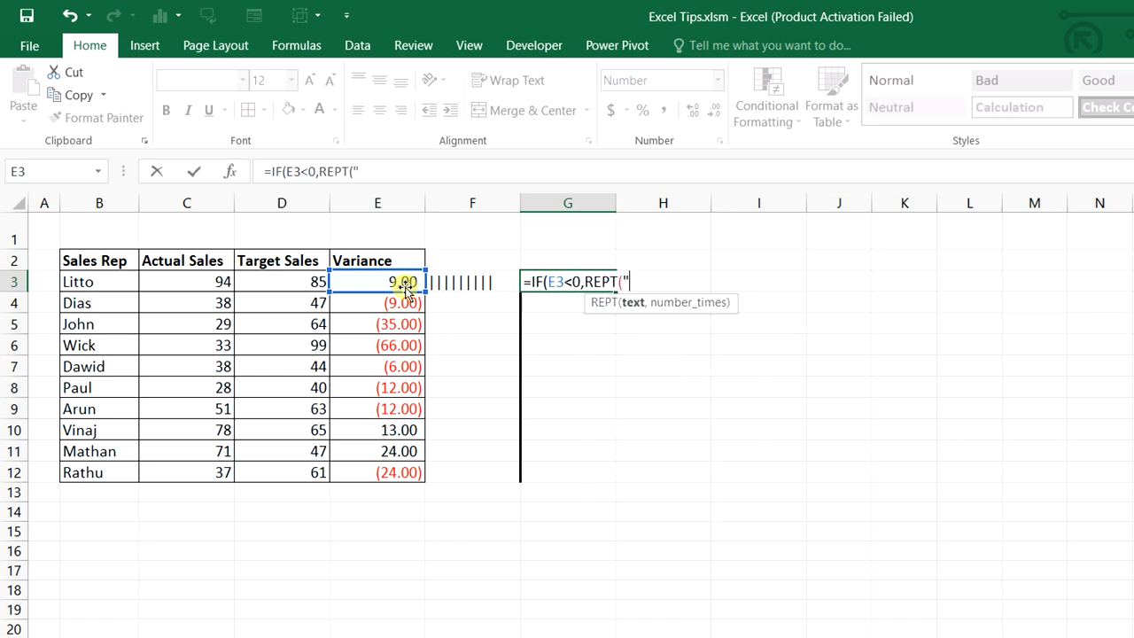
type("\"|\",")
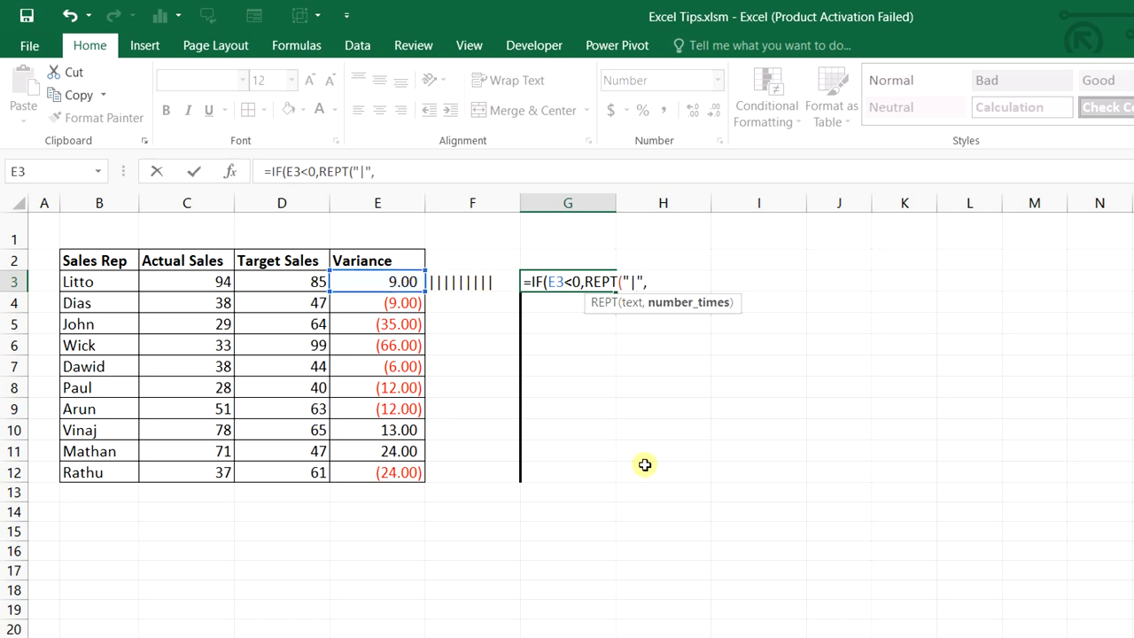
type("ABS(")
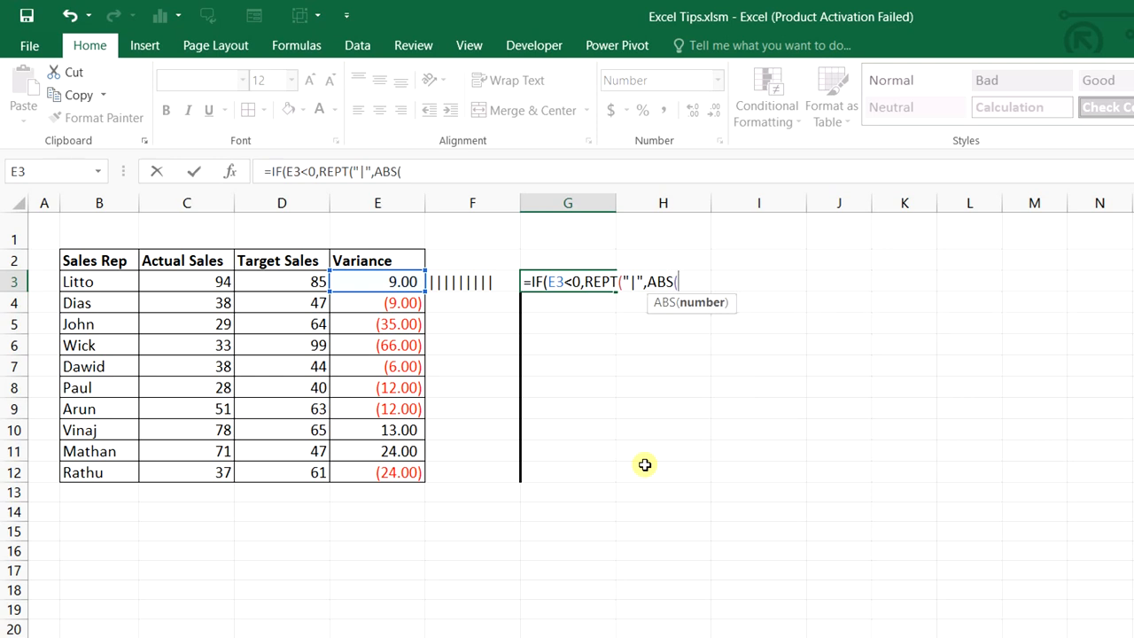
left_click(406, 282)
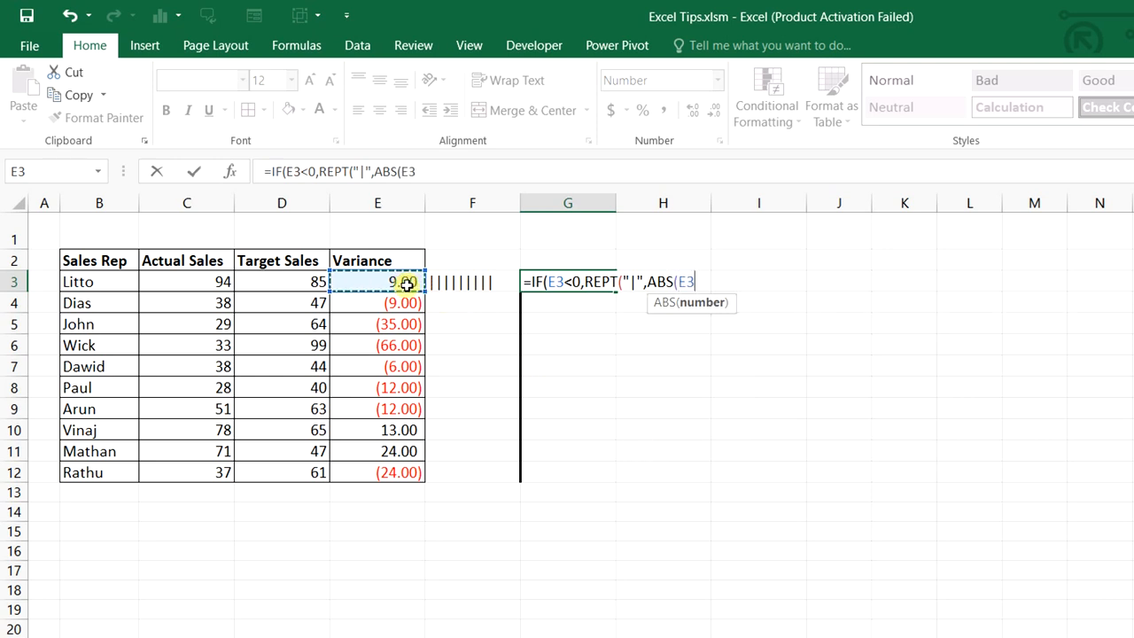
type("),")
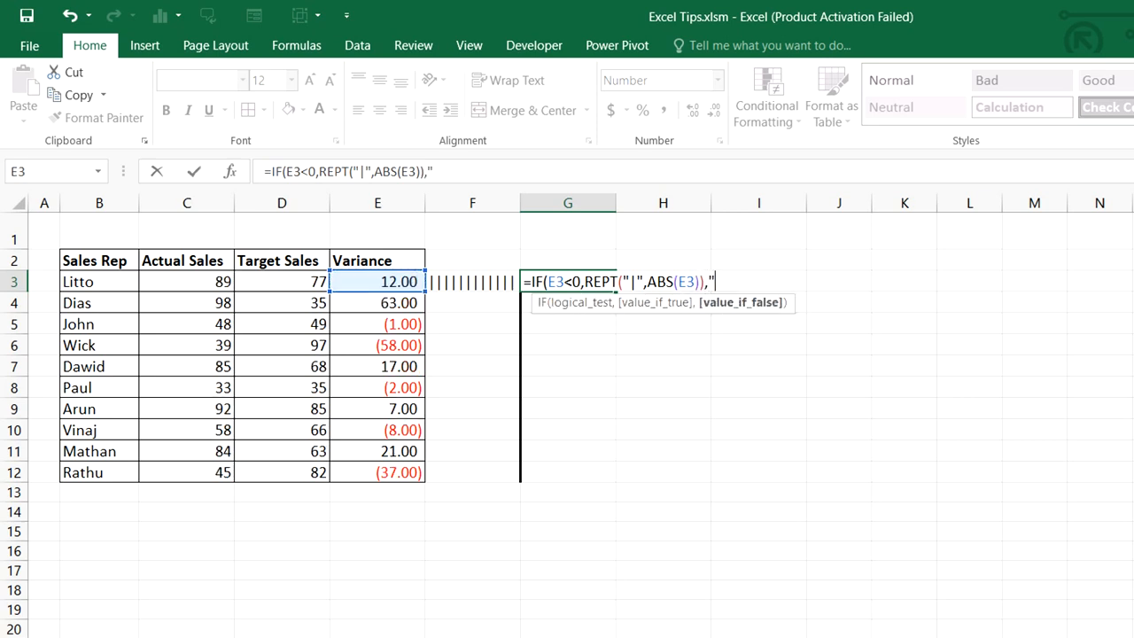
key("Return")
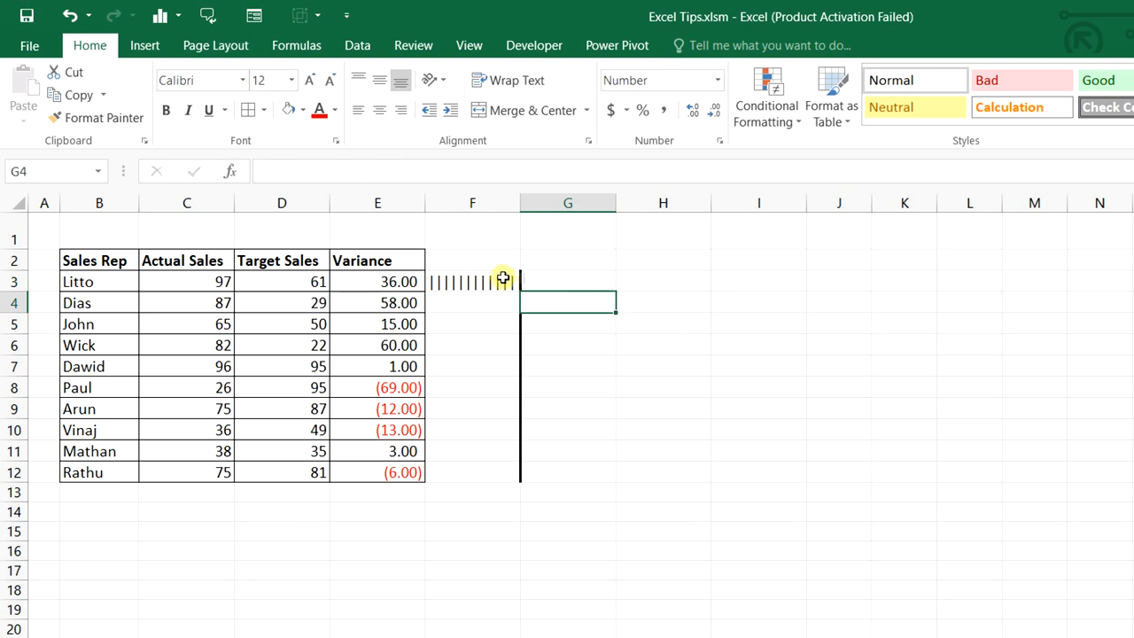
Fill the F3:G3 bar formulas down to row 12 and set F3:G12 to the Stencil font
left_click_drag(501, 281, 542, 280)
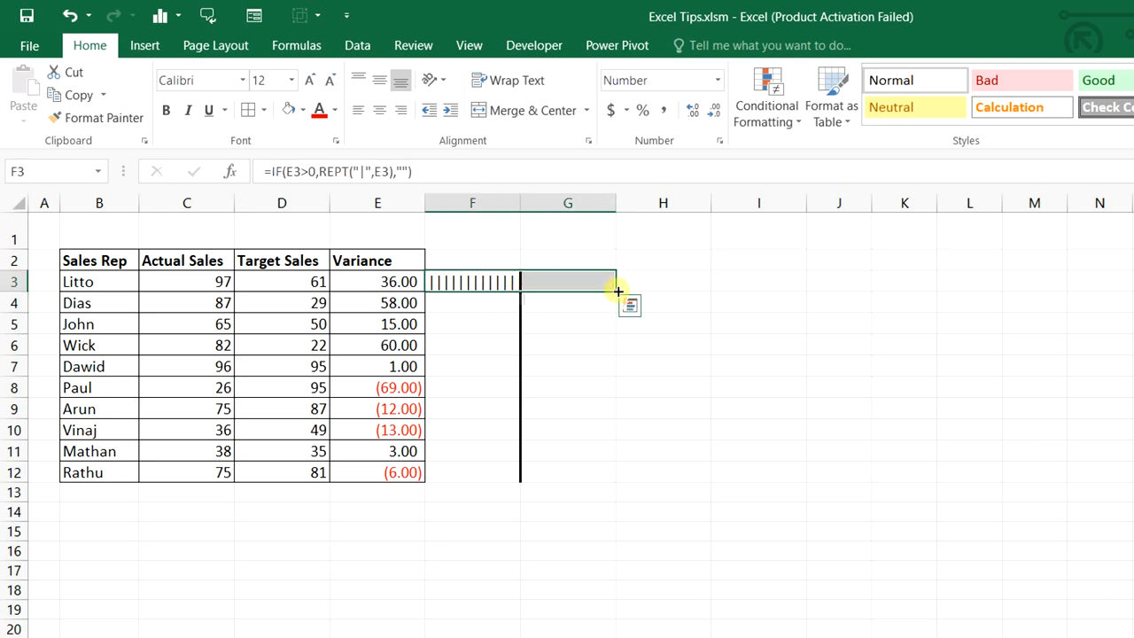
left_click_drag(617, 291, 615, 485)
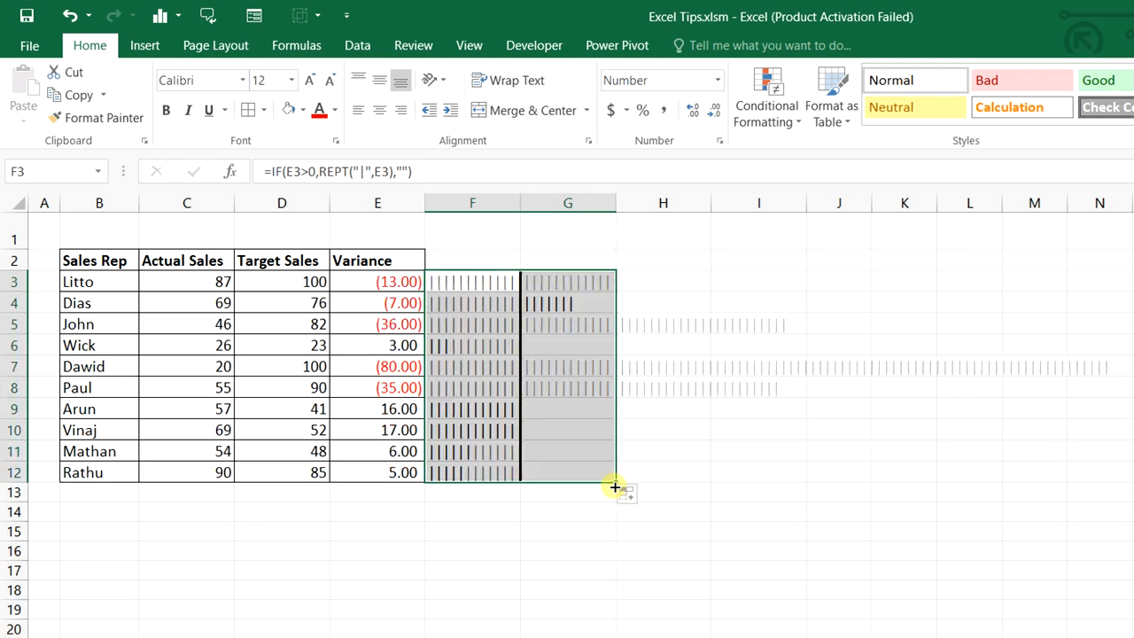
left_click_drag(472, 280, 557, 472)
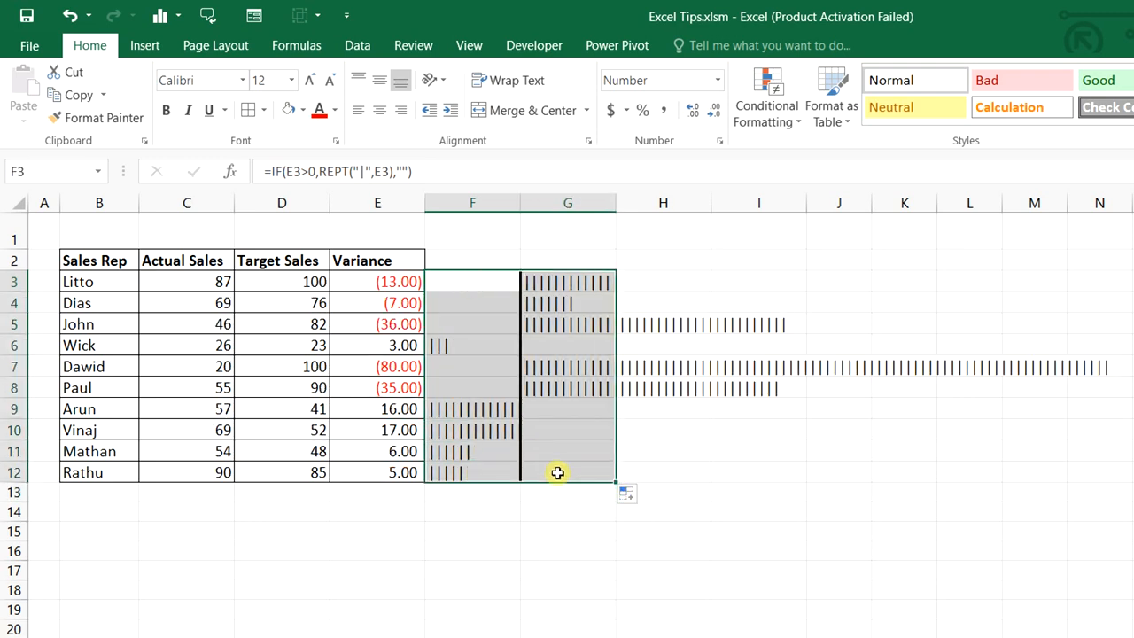
left_click(228, 80)
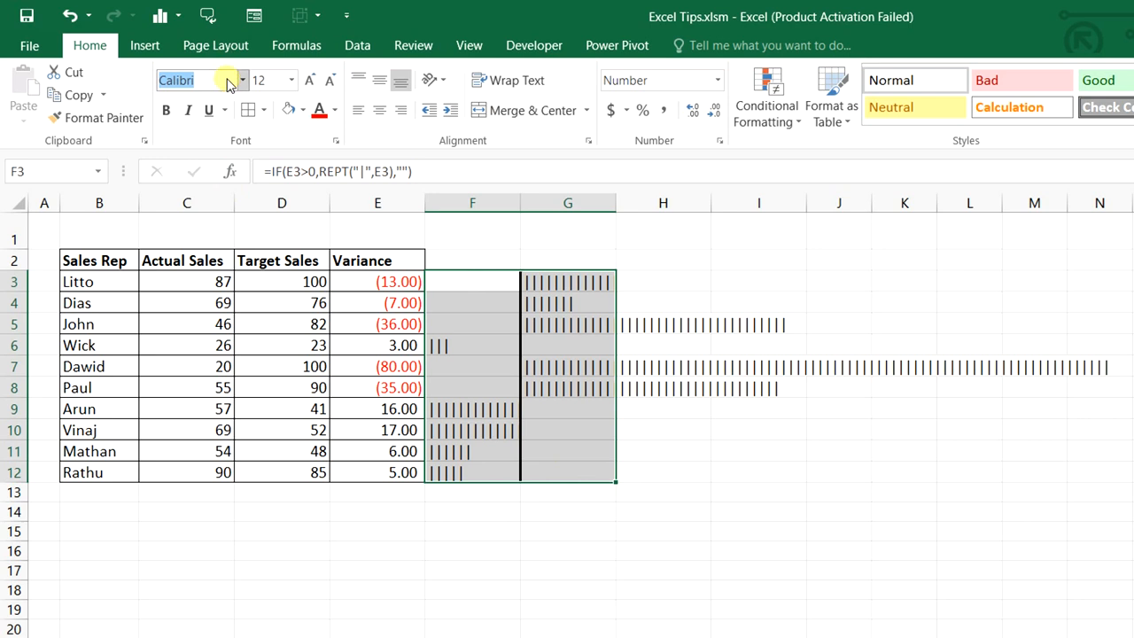
type("Stencil")
key("Return")
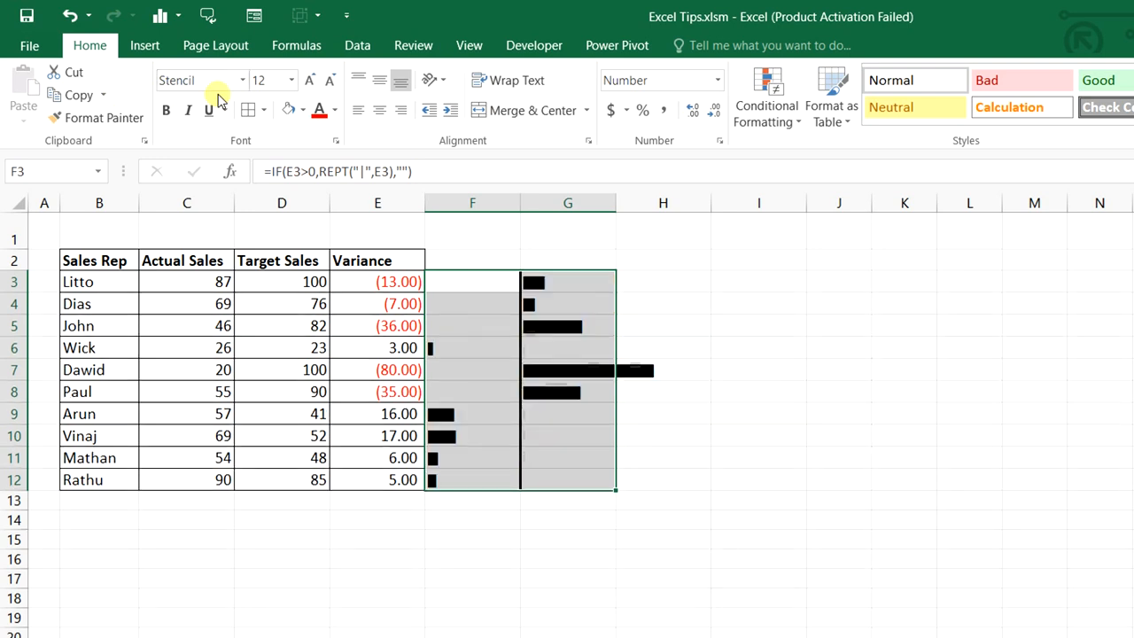
Vertically center the bars, with column F right-aligned green and column G left-aligned red
left_click_drag(496, 283, 499, 473)
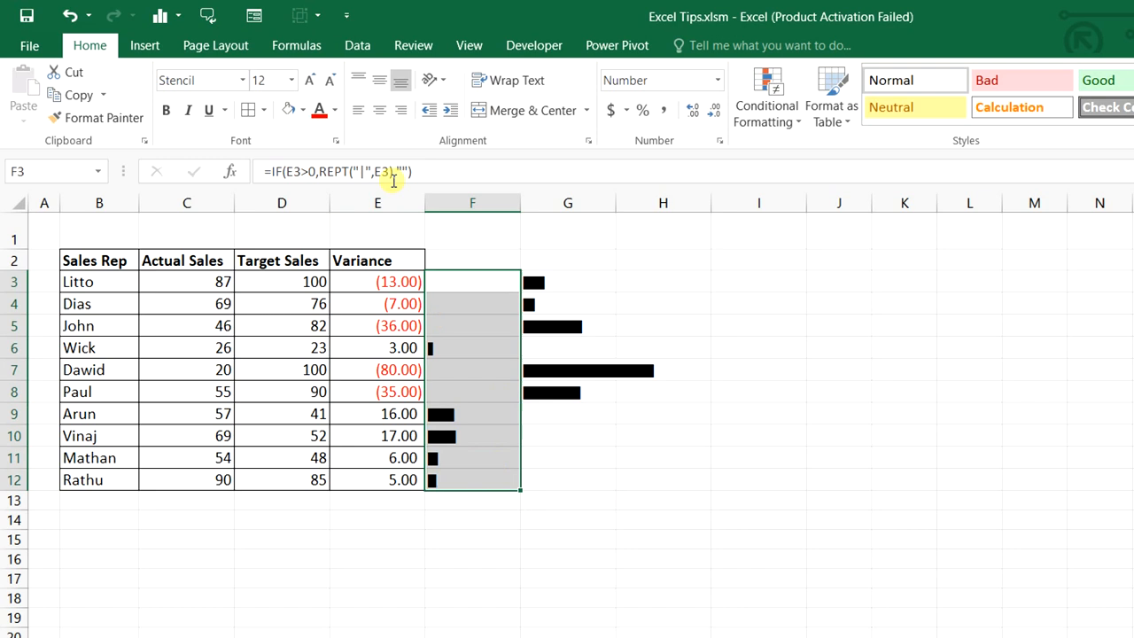
left_click(379, 80)
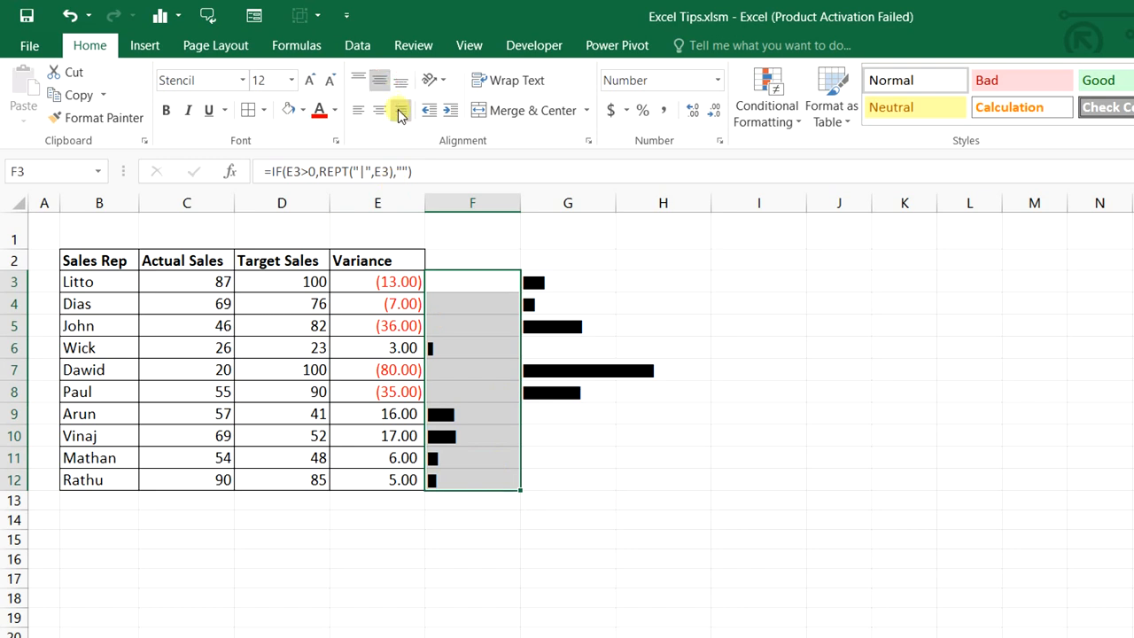
left_click(400, 110)
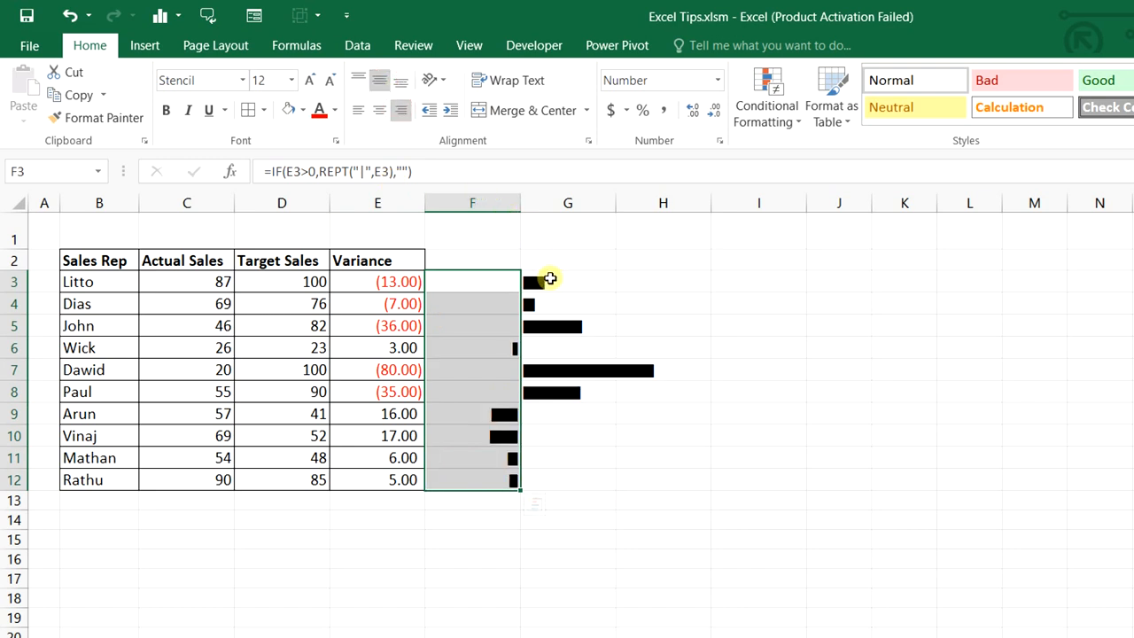
left_click_drag(549, 280, 558, 476)
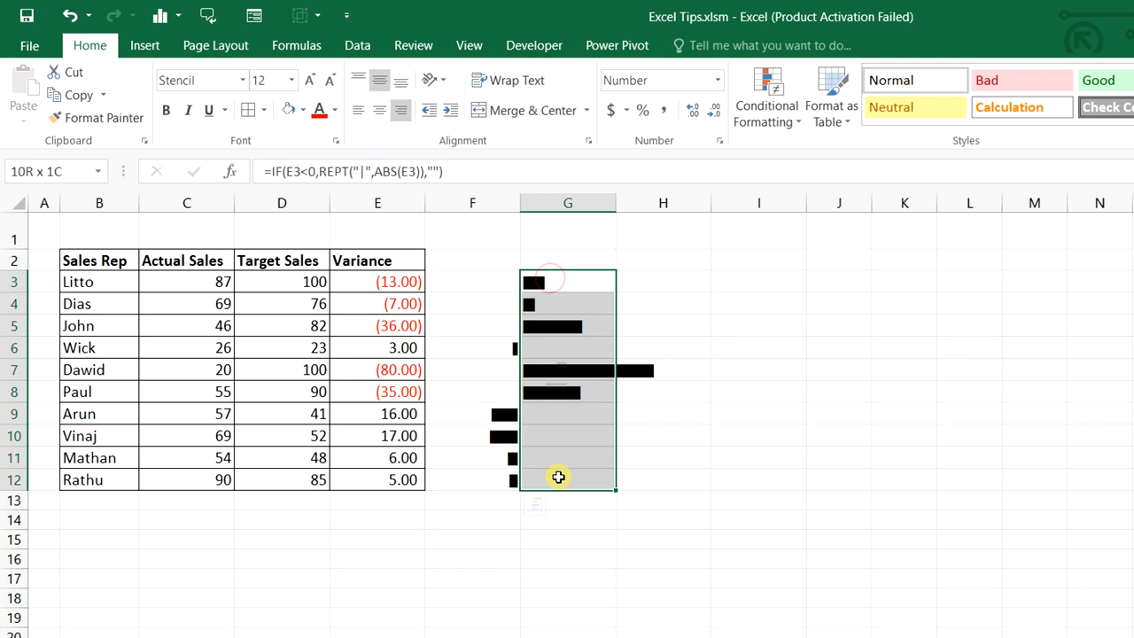
left_click(379, 81)
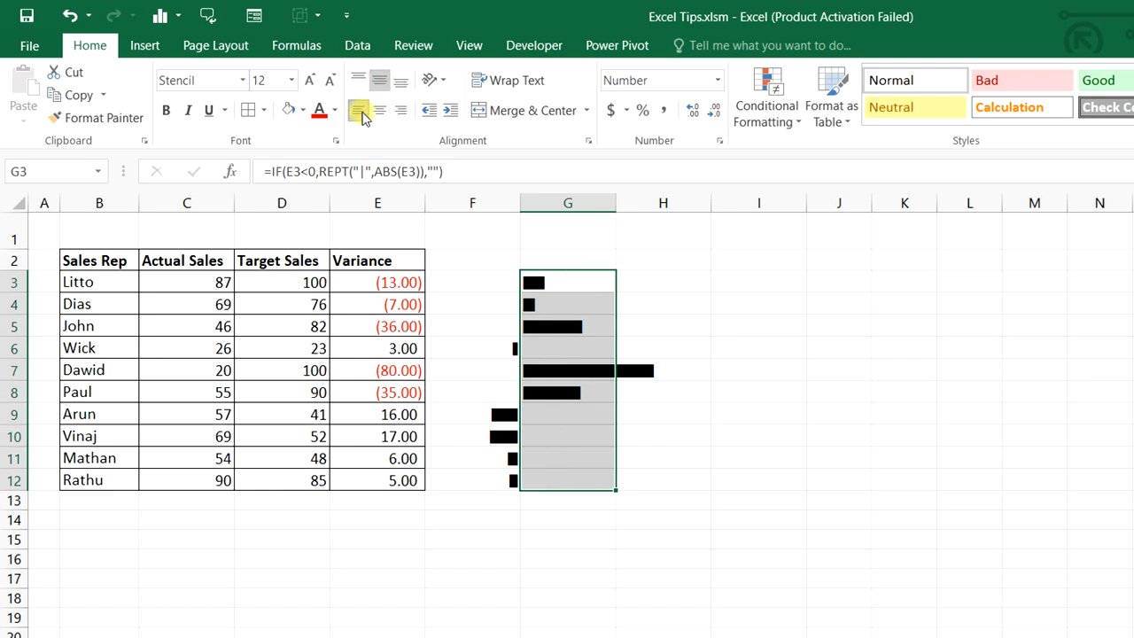
left_click(359, 111)
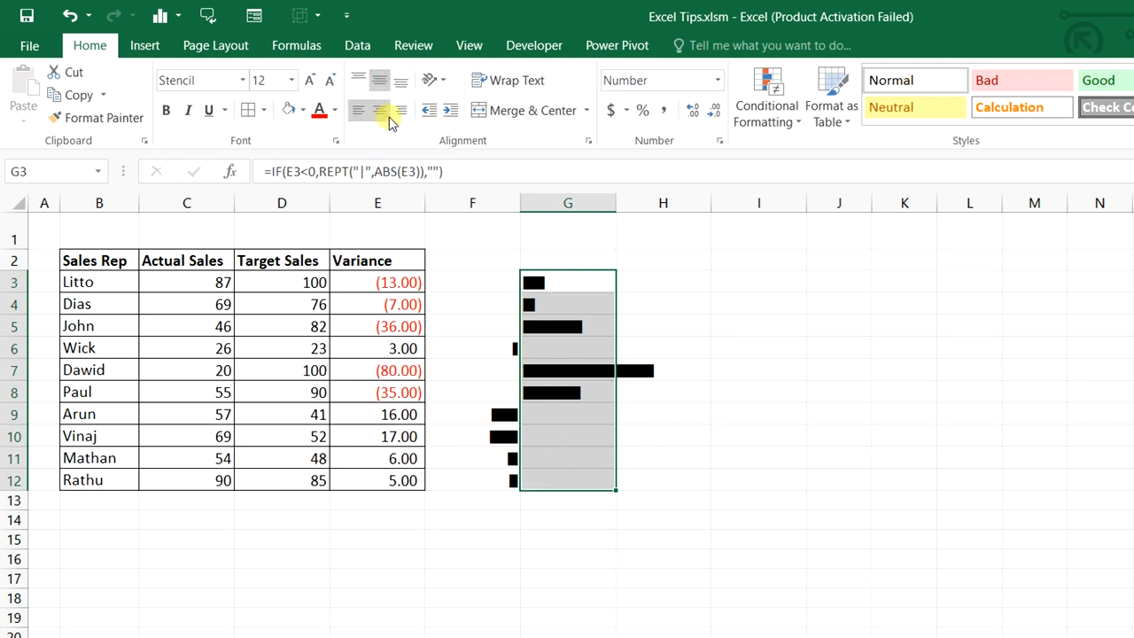
left_click(320, 113)
left_click_drag(486, 284, 504, 471)
left_click(669, 597)
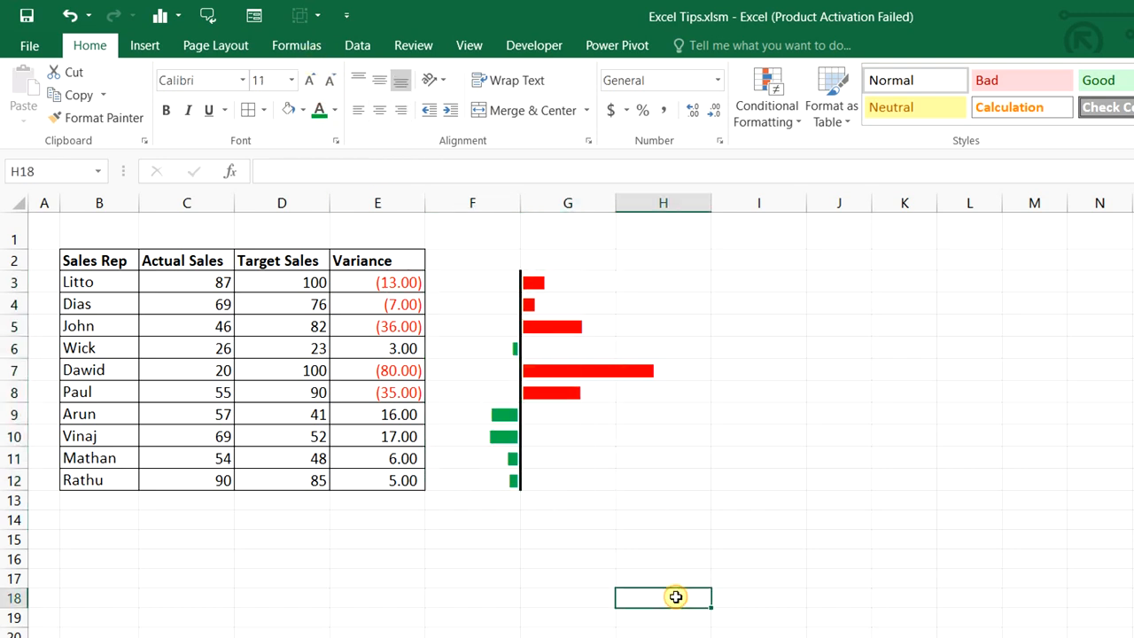
Recalculate twice from cell H18 to refresh the random sales values and bars
double_click(676, 597)
key("Return")
double_click(676, 597)
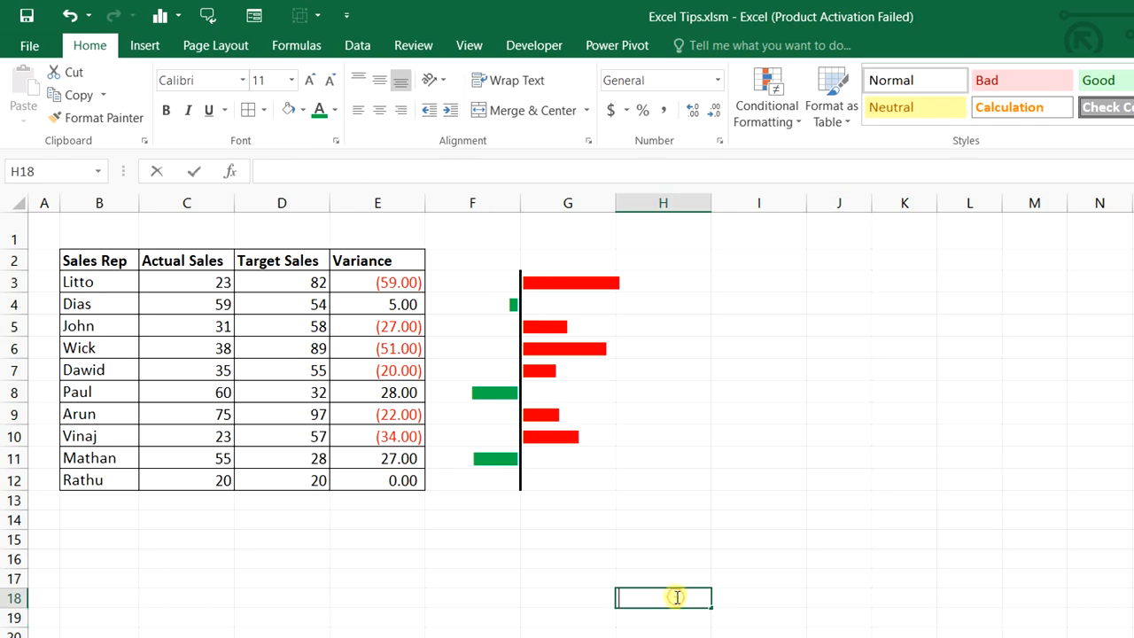
key("Return")
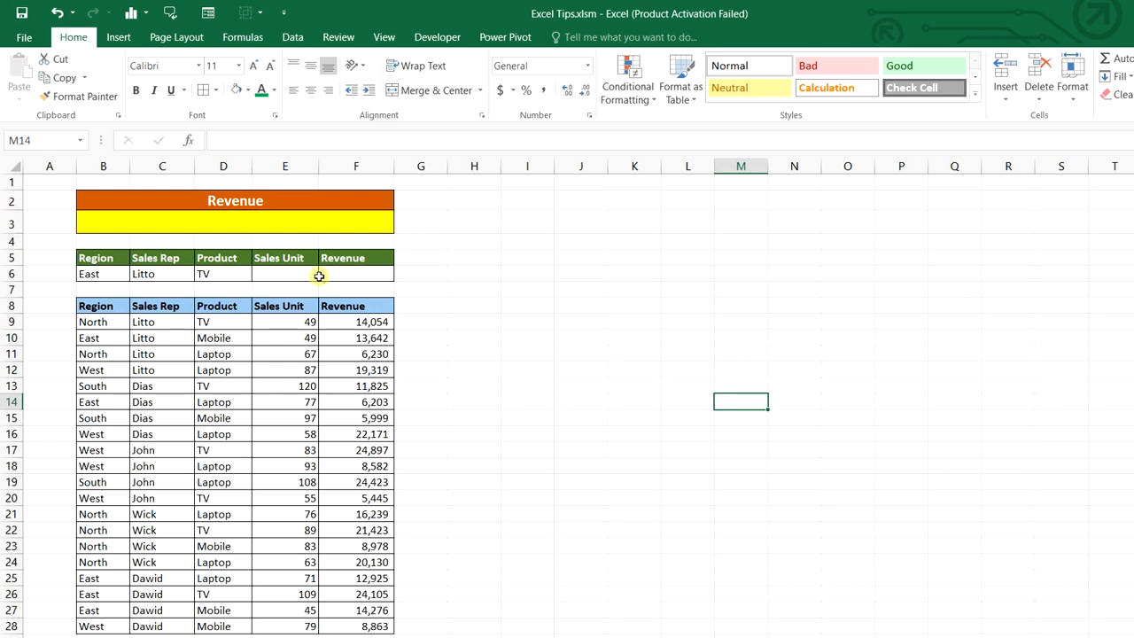
Convert B8:F28 into a table named data and name the B5:F6 criteria block Criteria
left_click(248, 222)
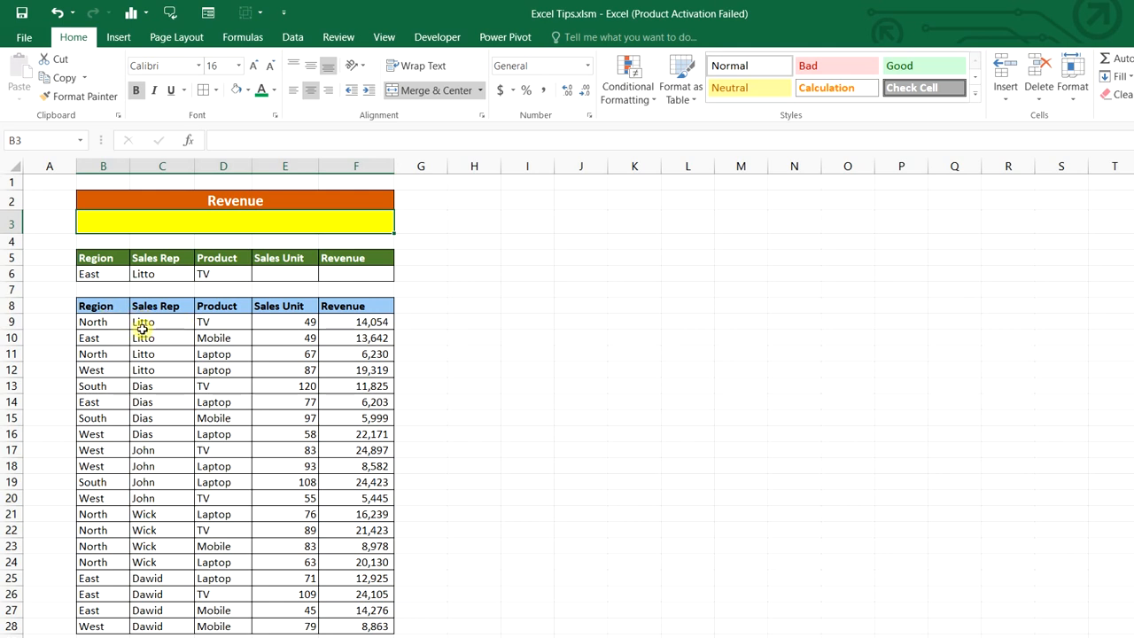
left_click_drag(101, 303, 372, 626)
key("ctrl+t")
key("Return")
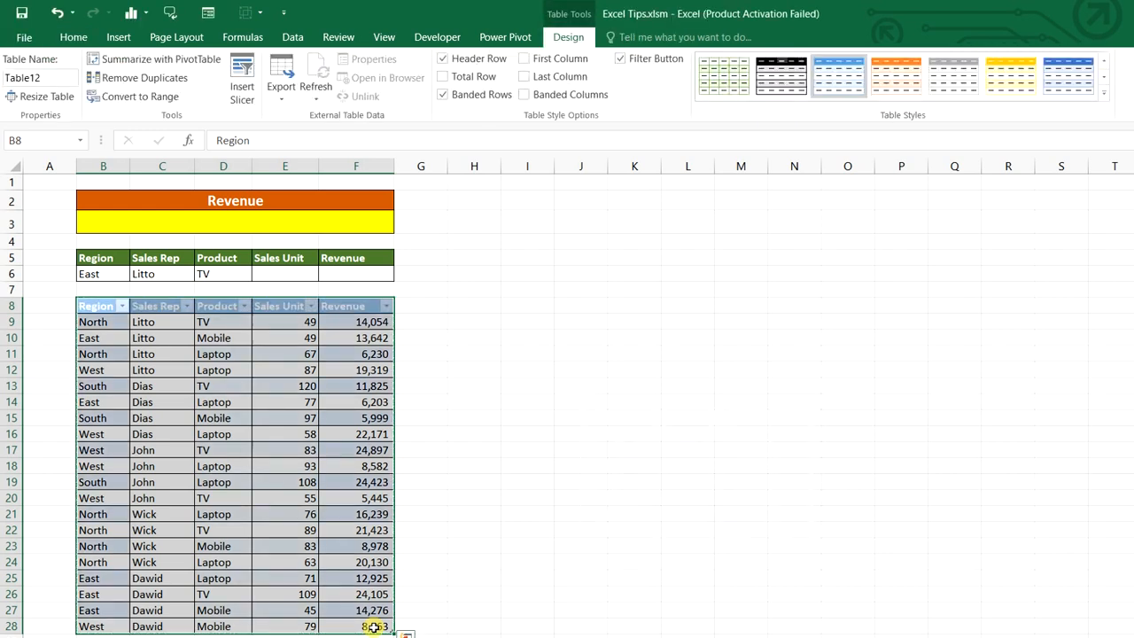
left_click_drag(94, 304, 354, 620)
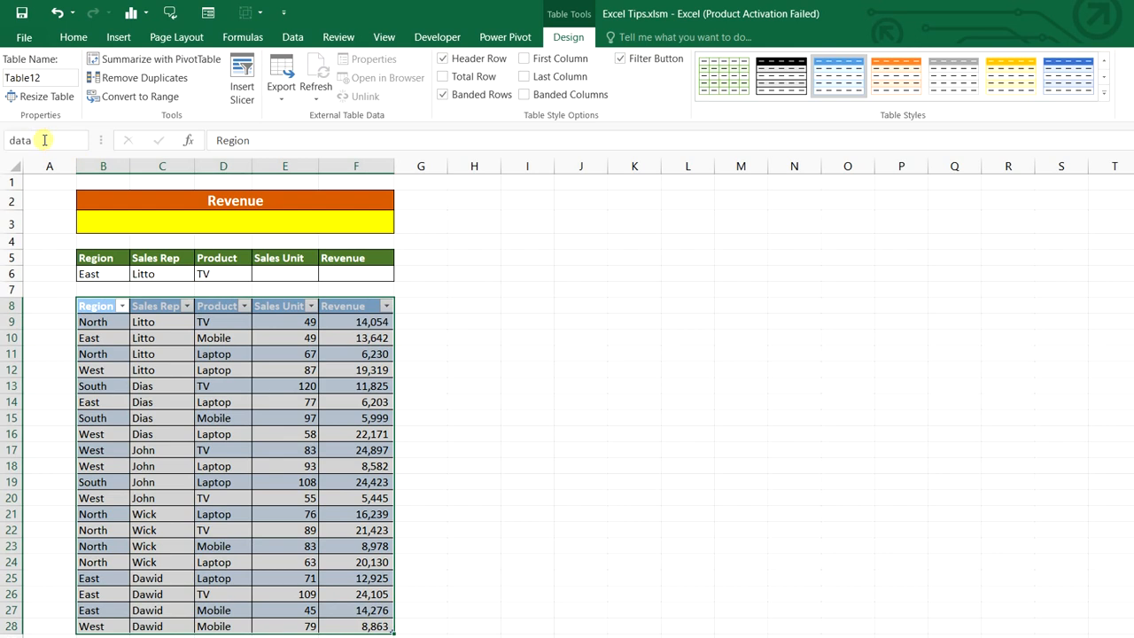
left_click_drag(93, 264, 333, 274)
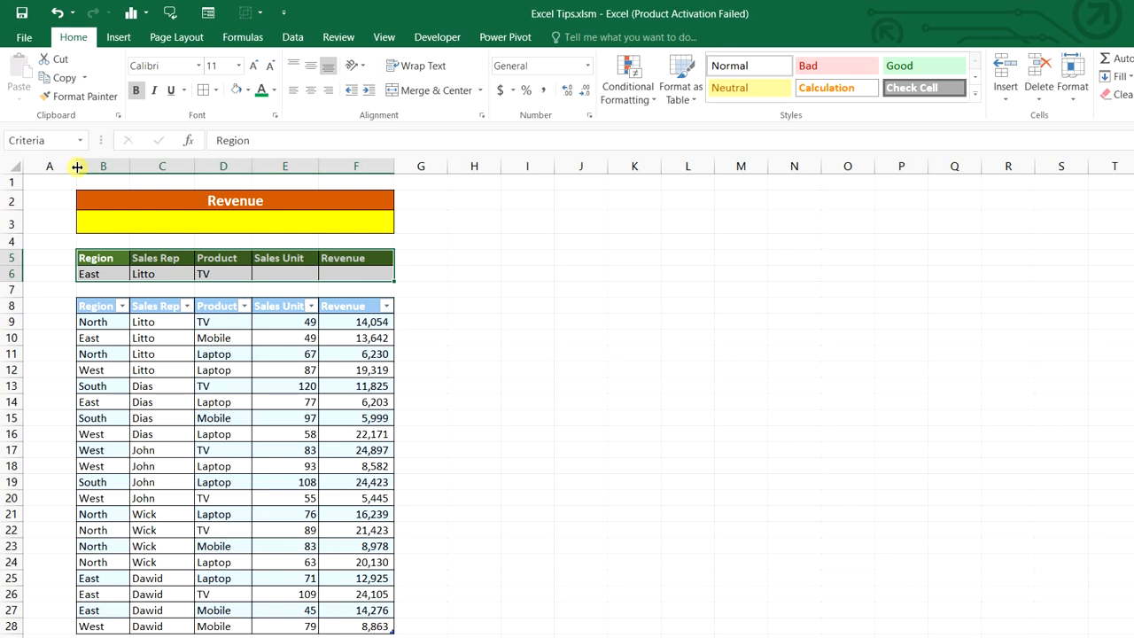
Enter =DSUM(data, Revenue header, Criteria) in the yellow Revenue cell B3
left_click(265, 229)
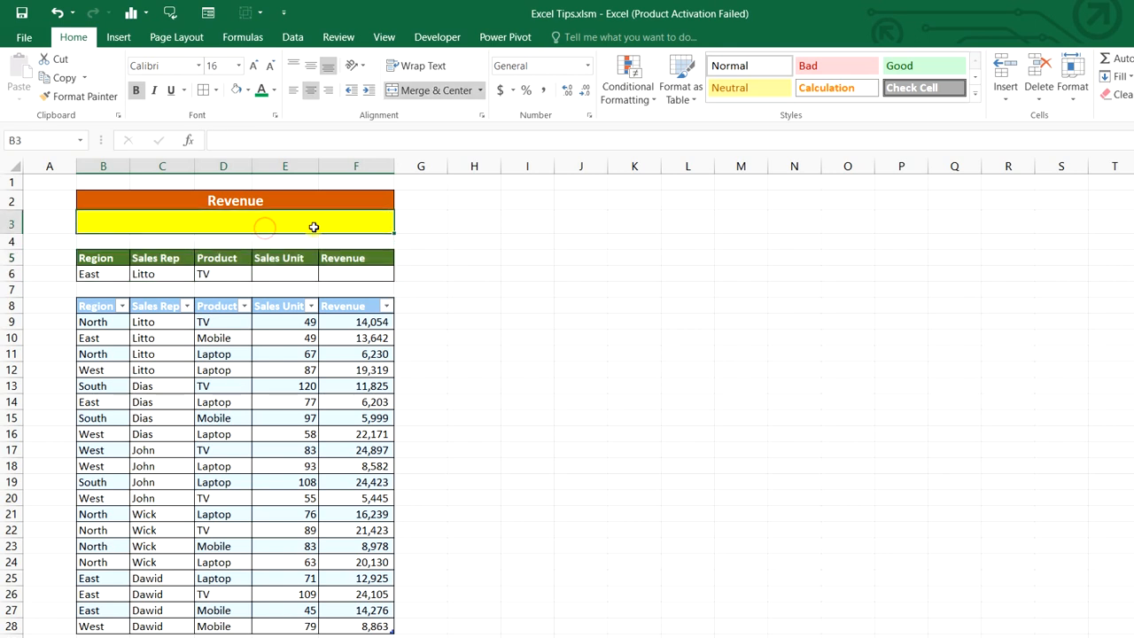
type("=dsum")
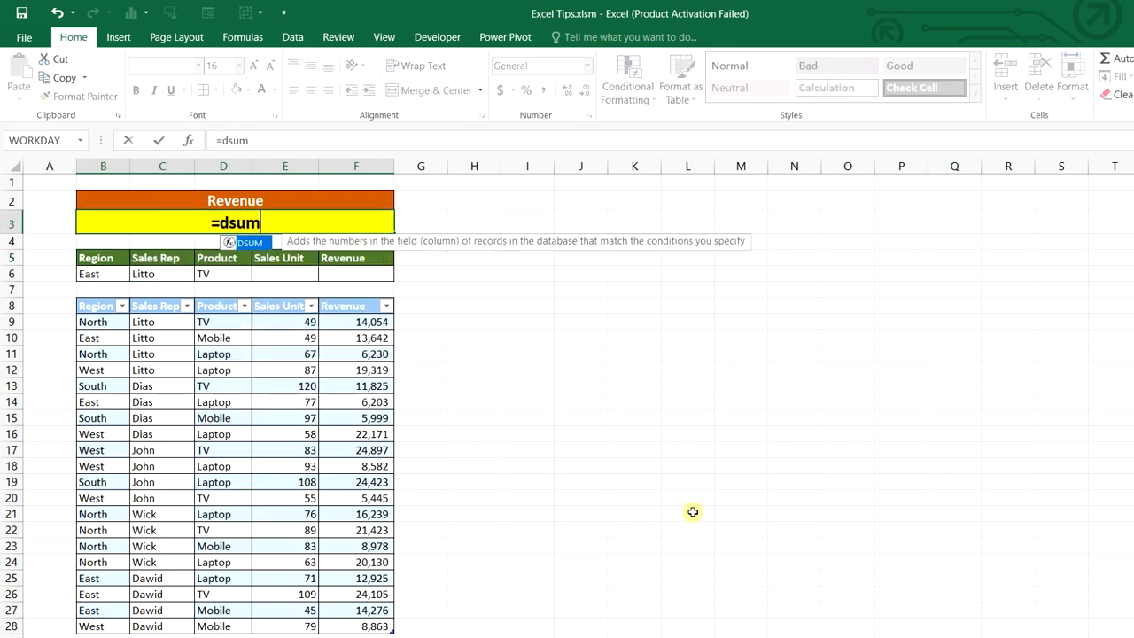
key("Tab")
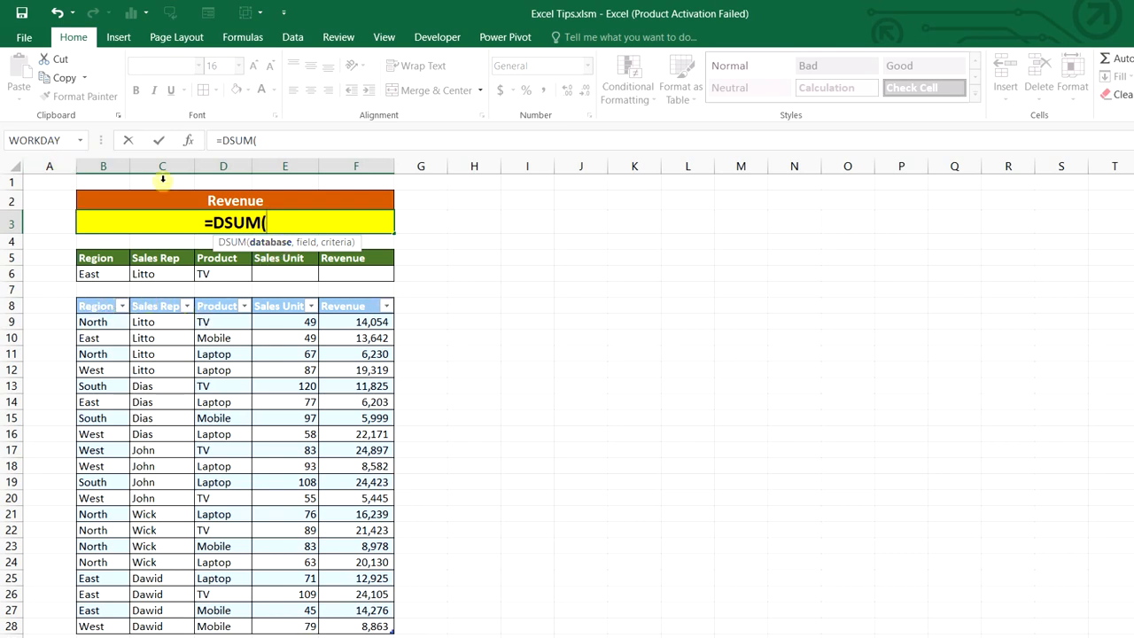
type("data")
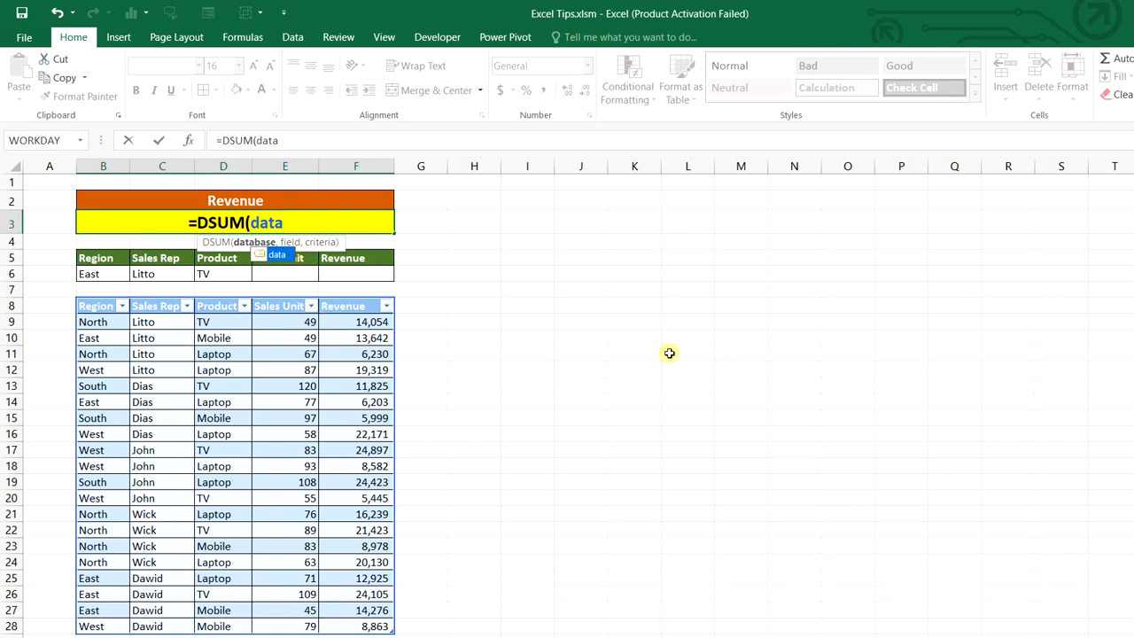
key("Tab")
type(",")
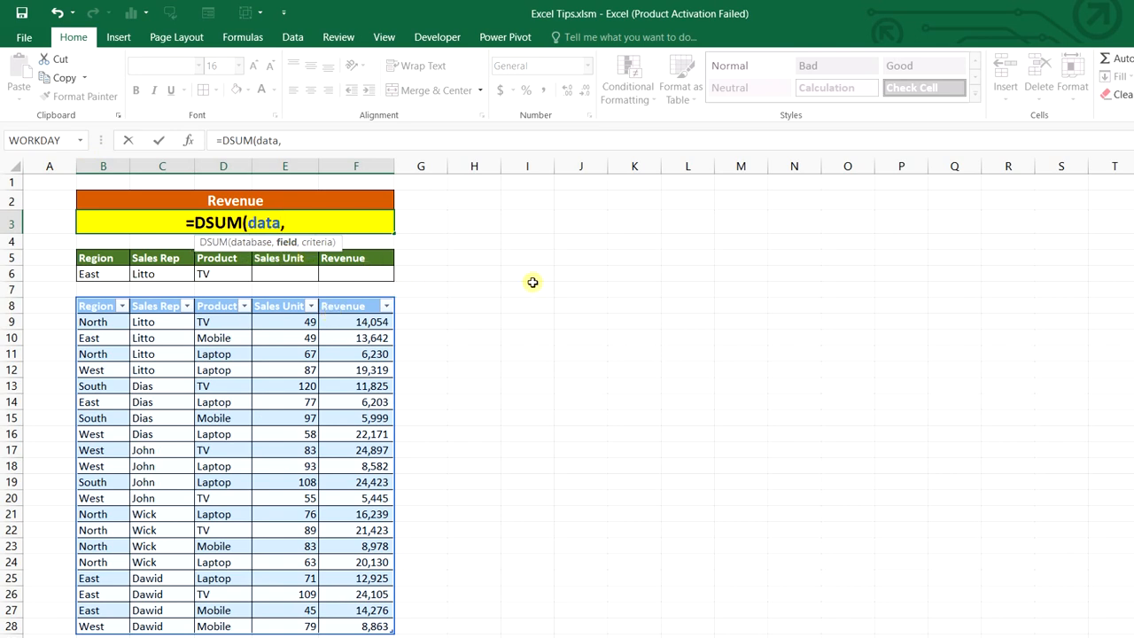
left_click(368, 306)
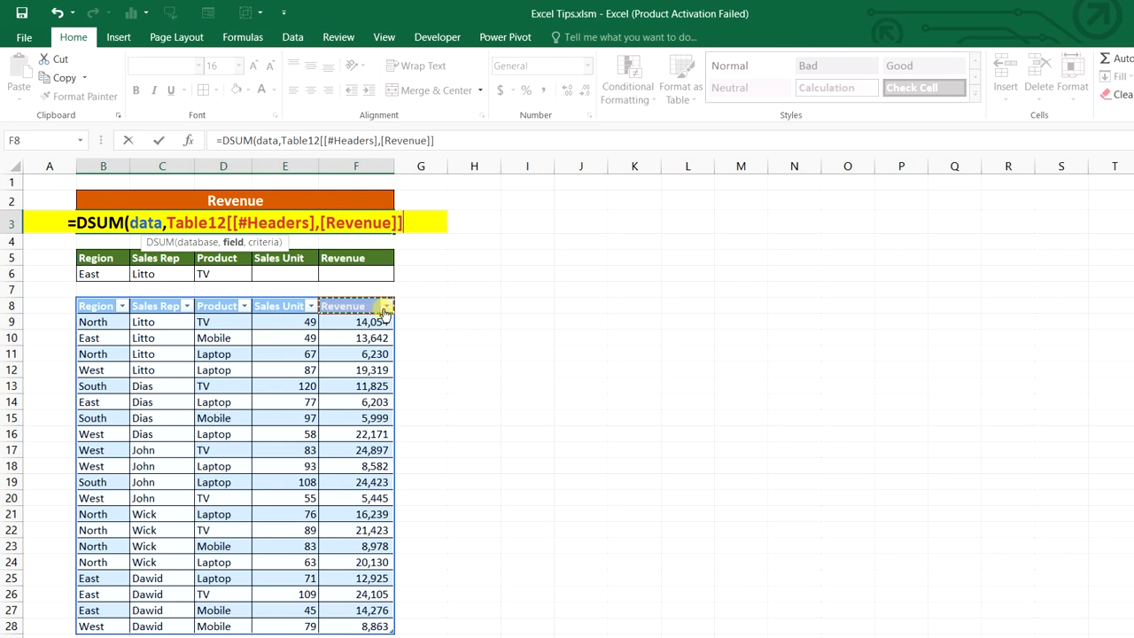
type(",")
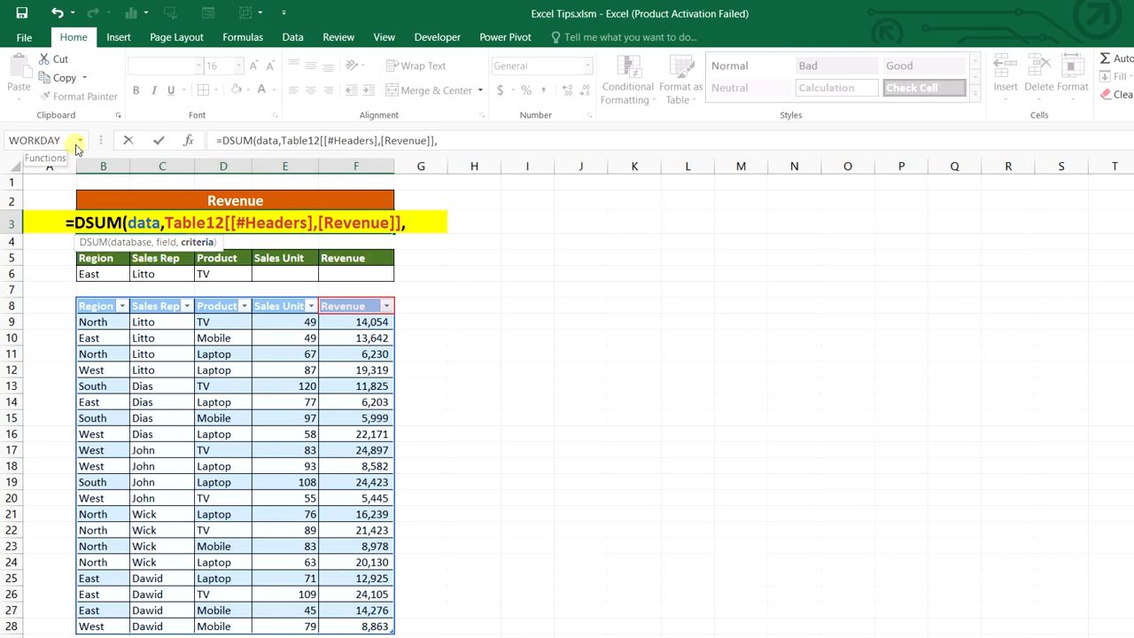
type("cre")
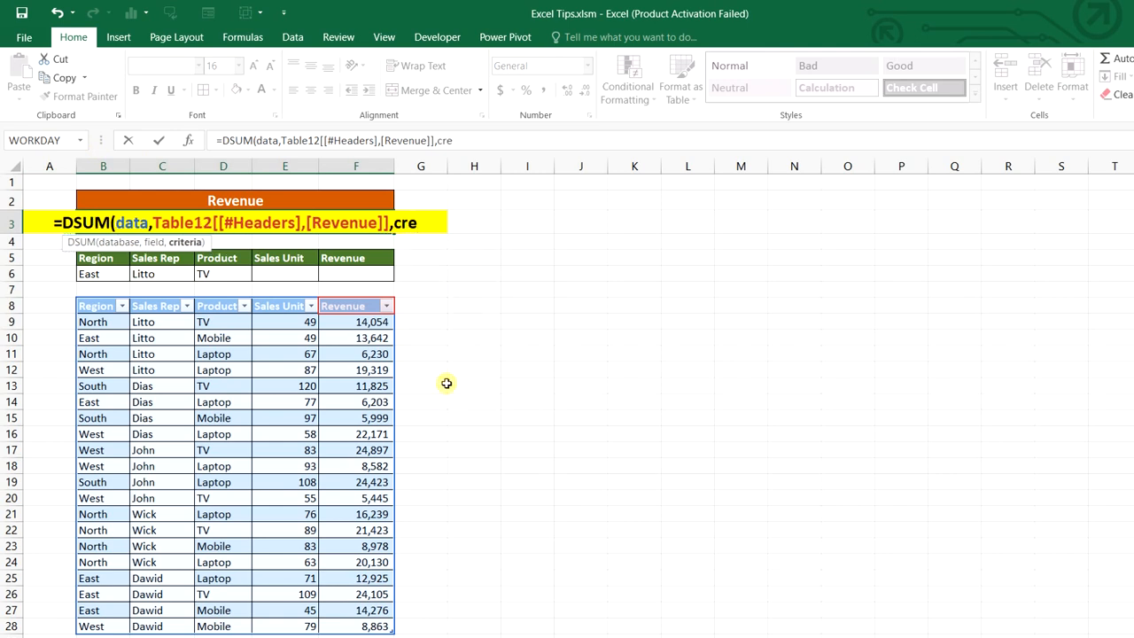
key("BackSpace")
type("i")
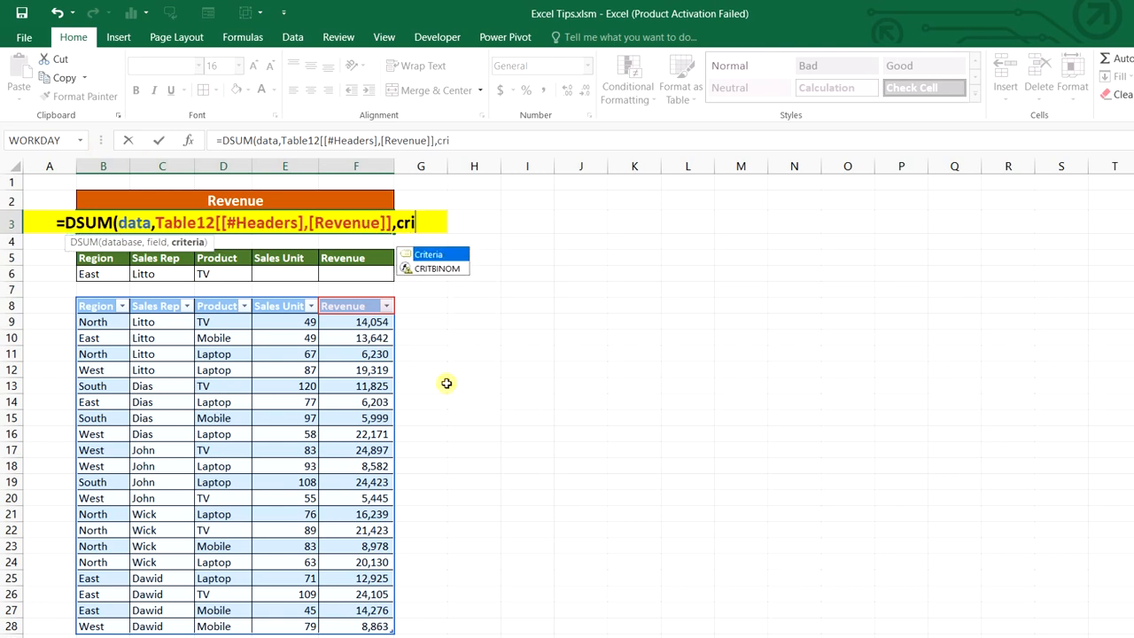
key("Tab")
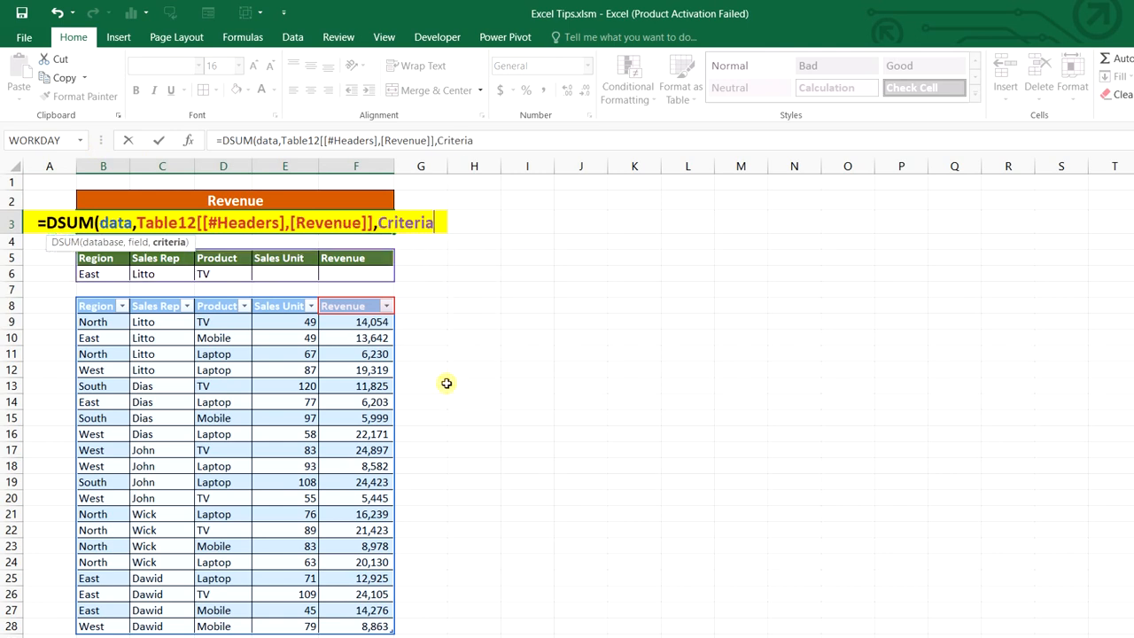
type(")")
key("Return")
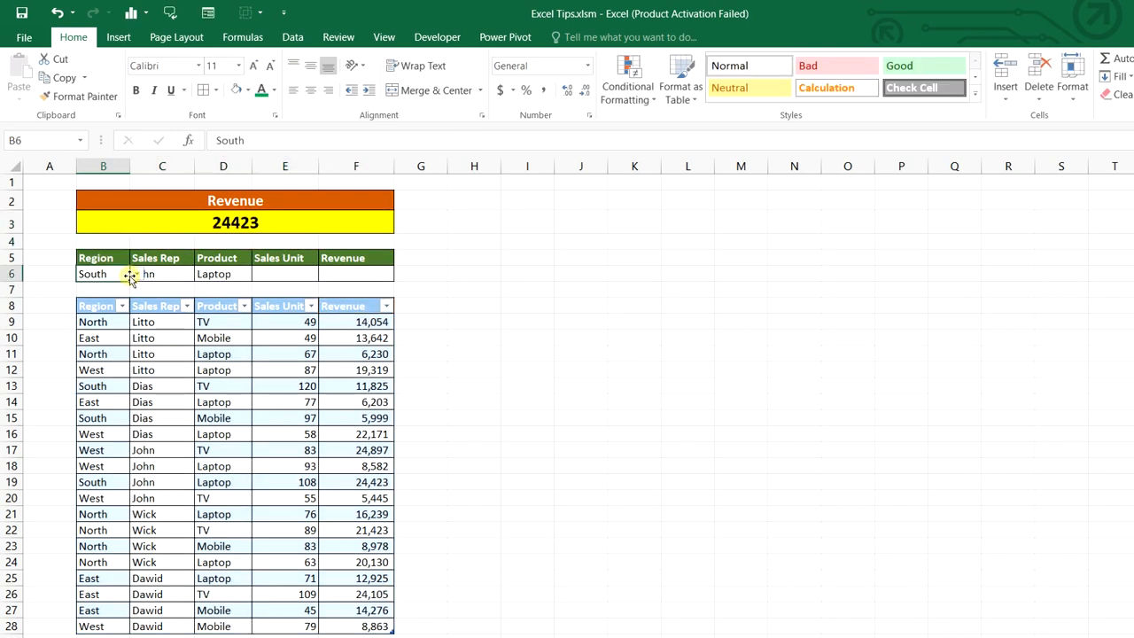
Set the criteria to South, a different sales rep and Mobile, giving a Revenue total of 5999
left_click(137, 274)
left_click(174, 278)
left_click(173, 276)
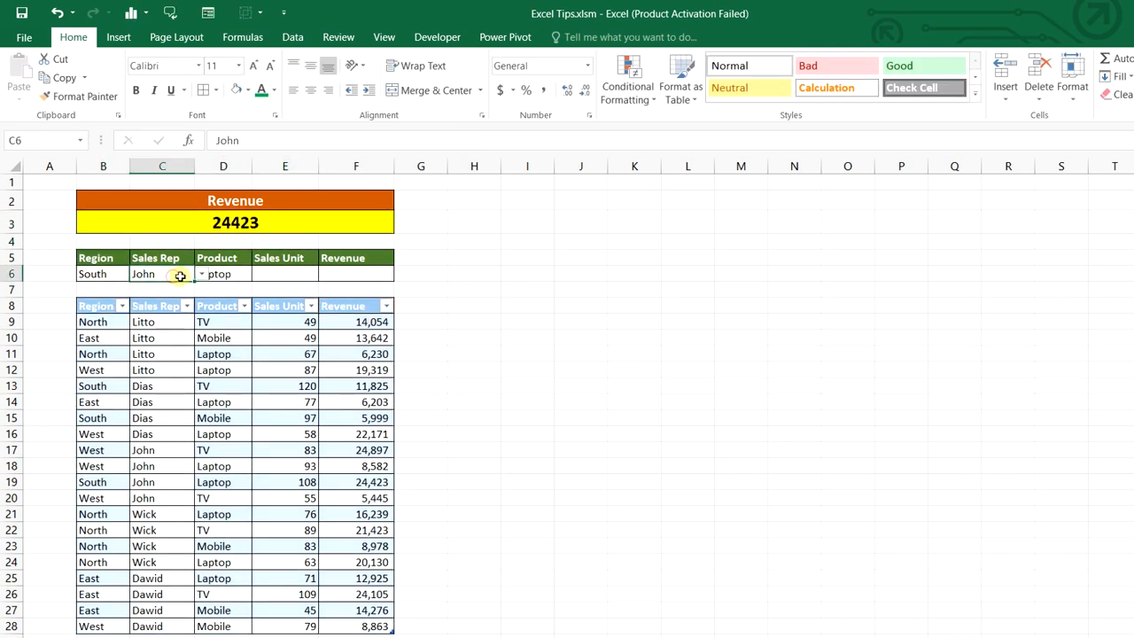
left_click(243, 270)
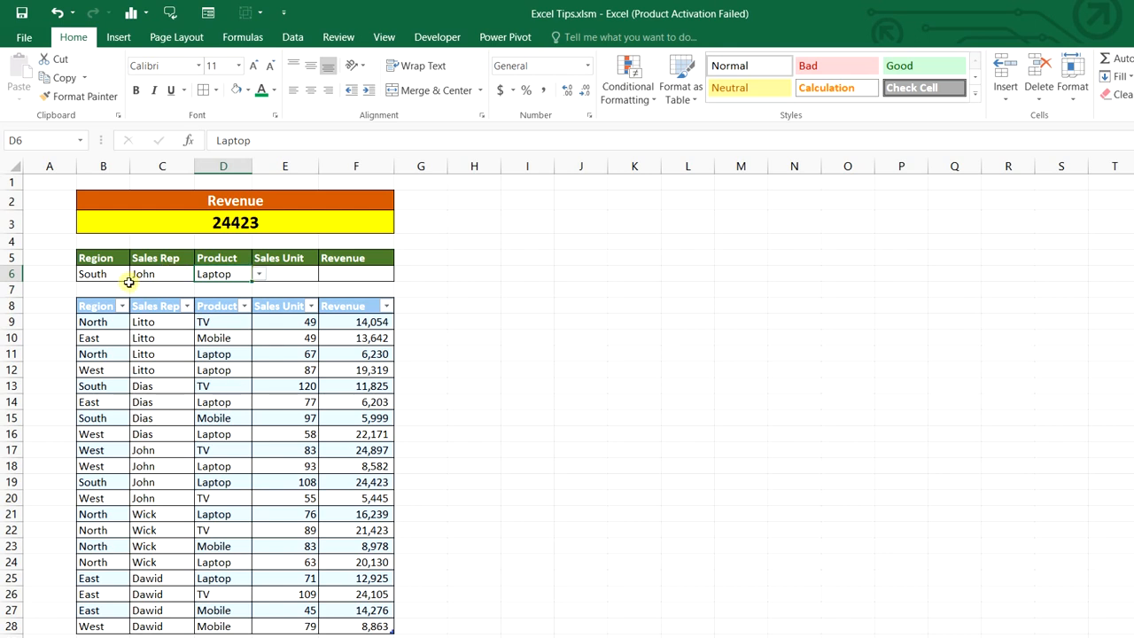
left_click(259, 275)
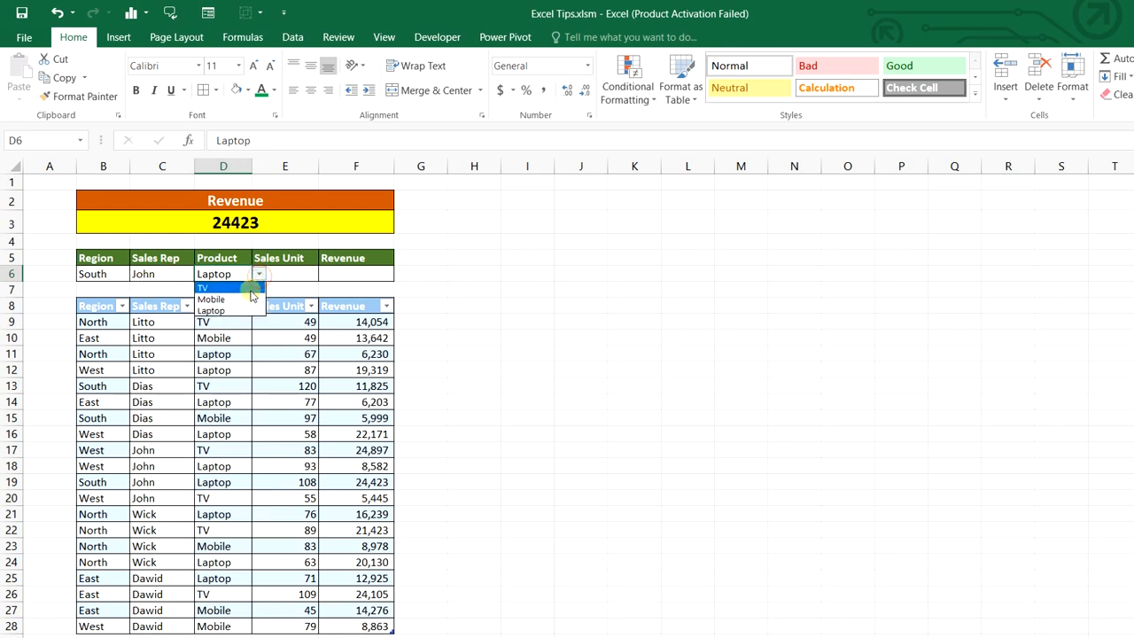
left_click(250, 290)
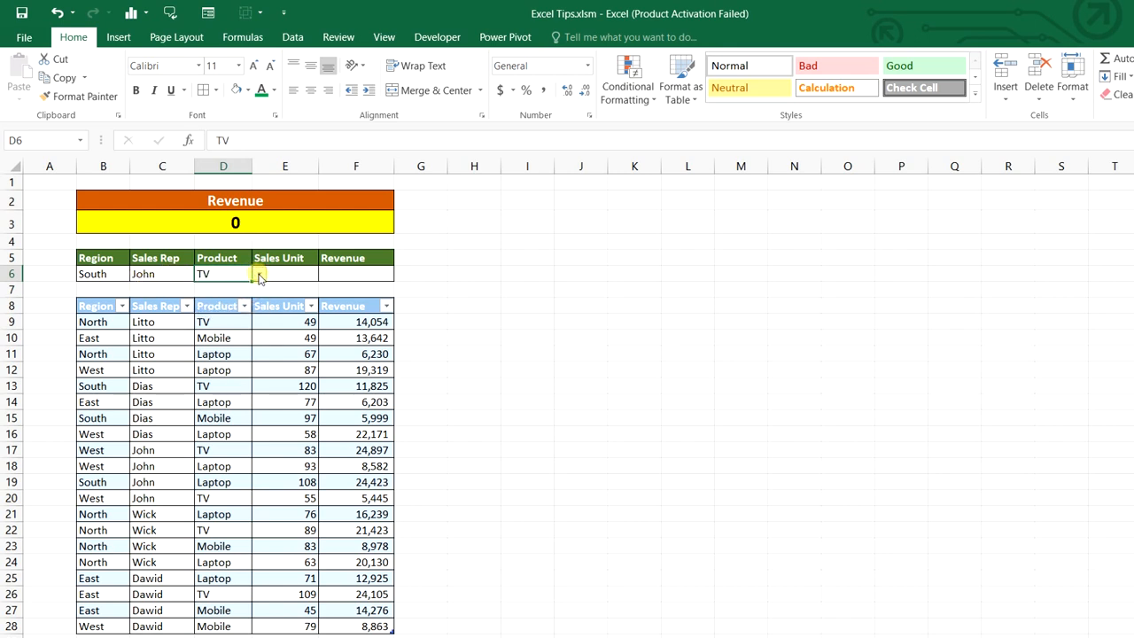
left_click(259, 274)
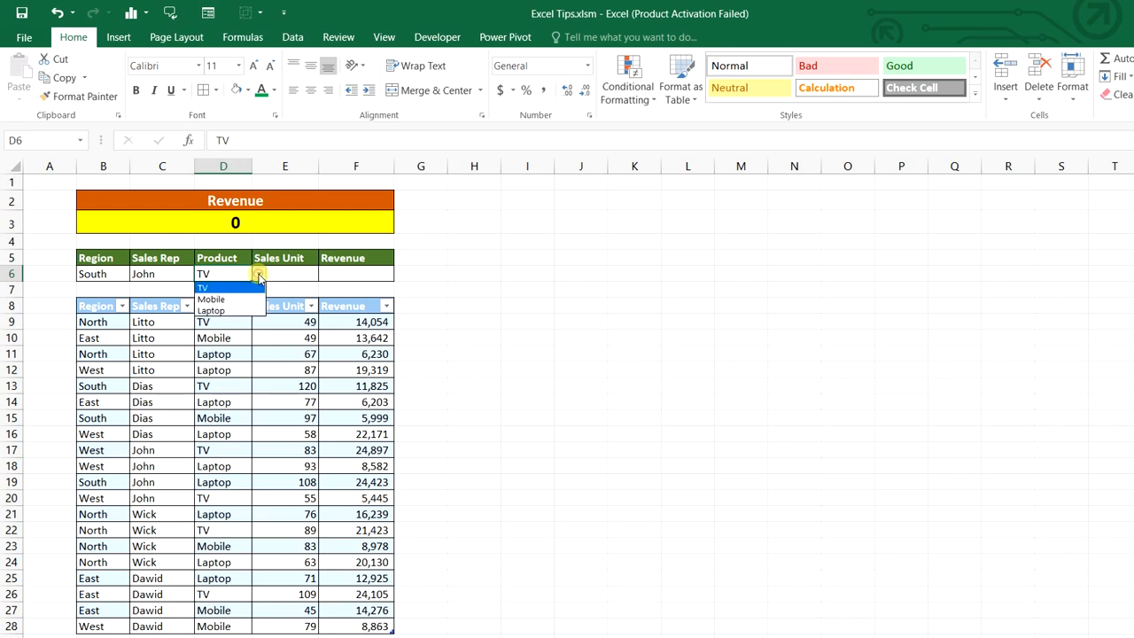
left_click(257, 299)
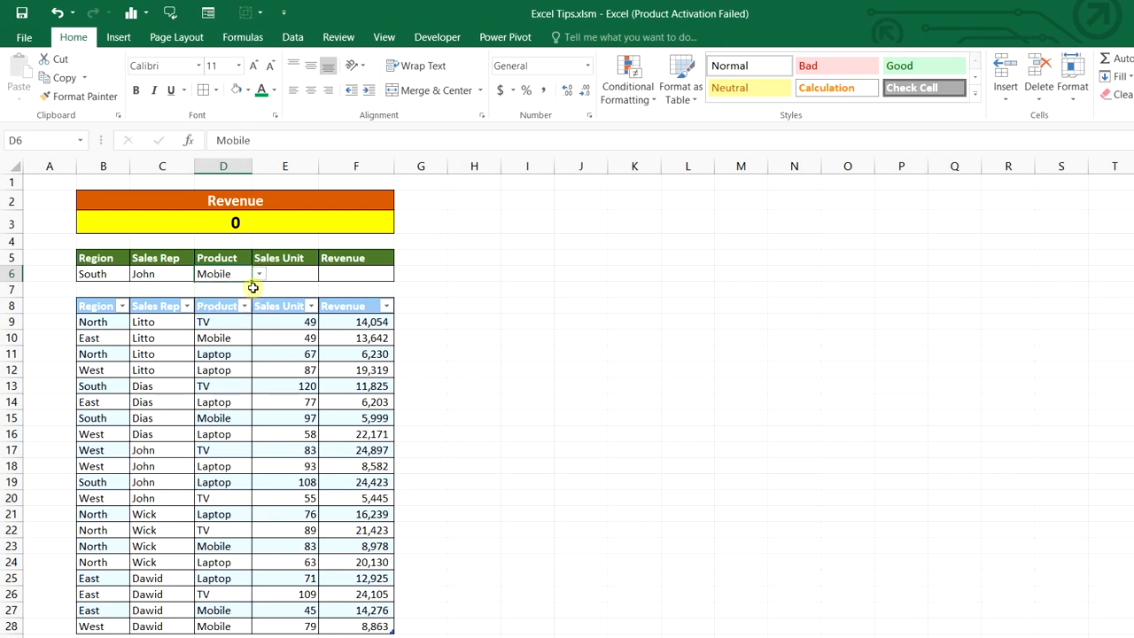
left_click(178, 277)
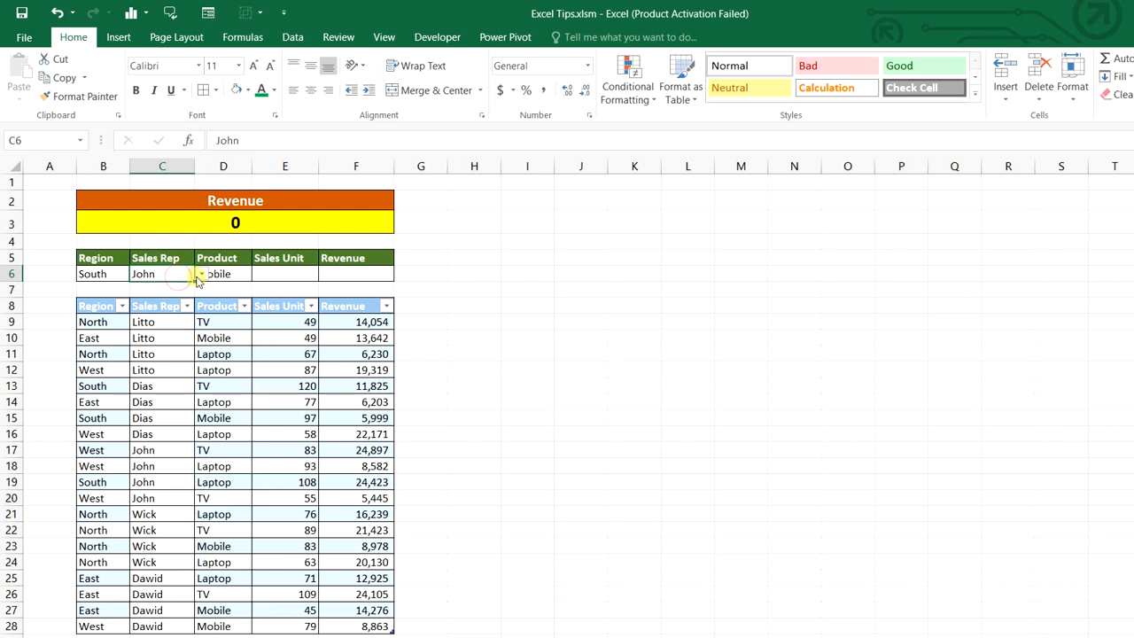
left_click(201, 274)
left_click(193, 299)
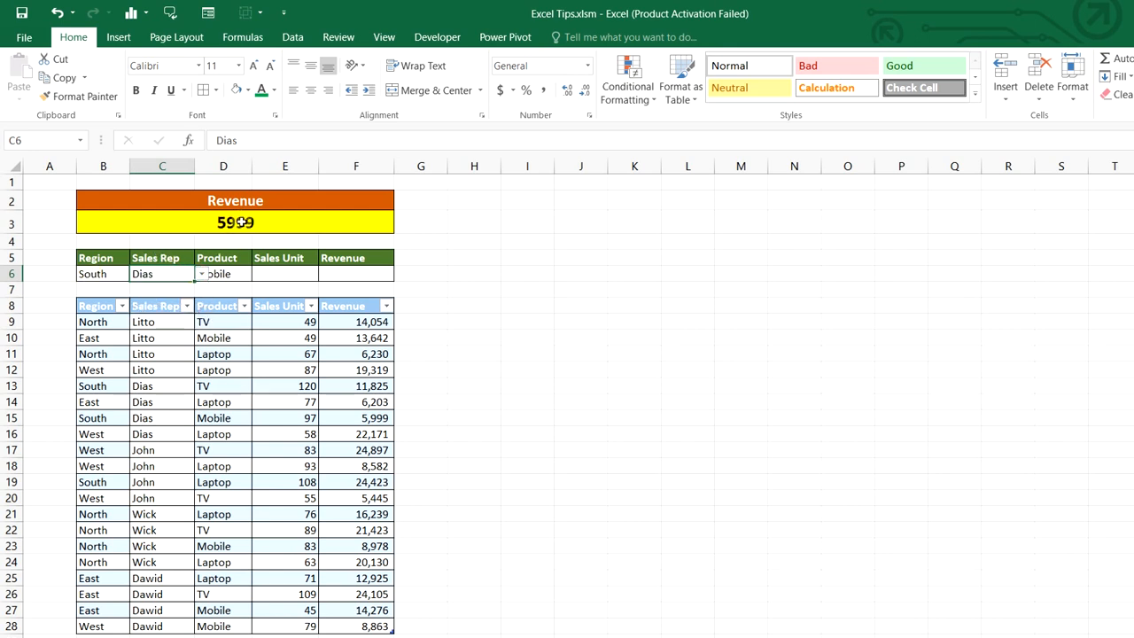
left_click(108, 272)
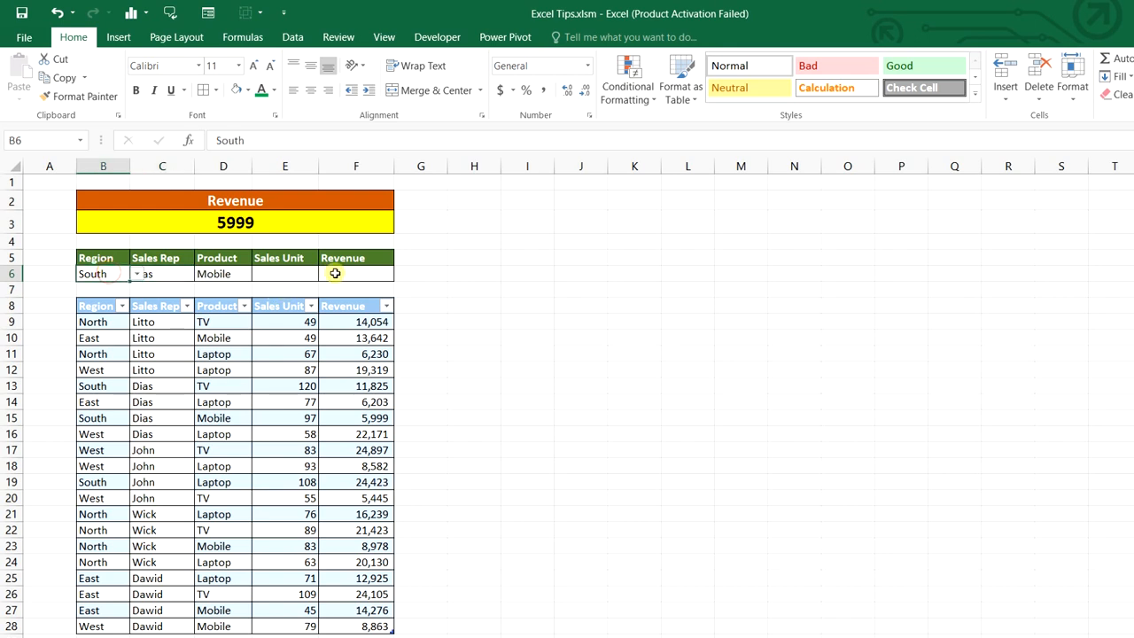